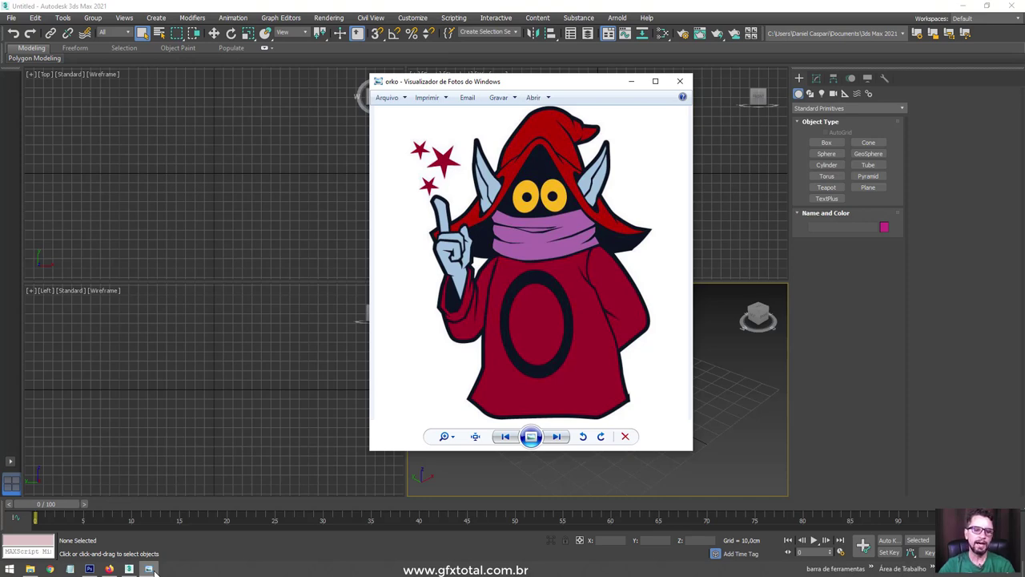
Step: Open the Corpo He-man reference folder, move it aside, then bring up the Orko Google Images results
{"action": "left_click", "coordinate": [30, 569]}
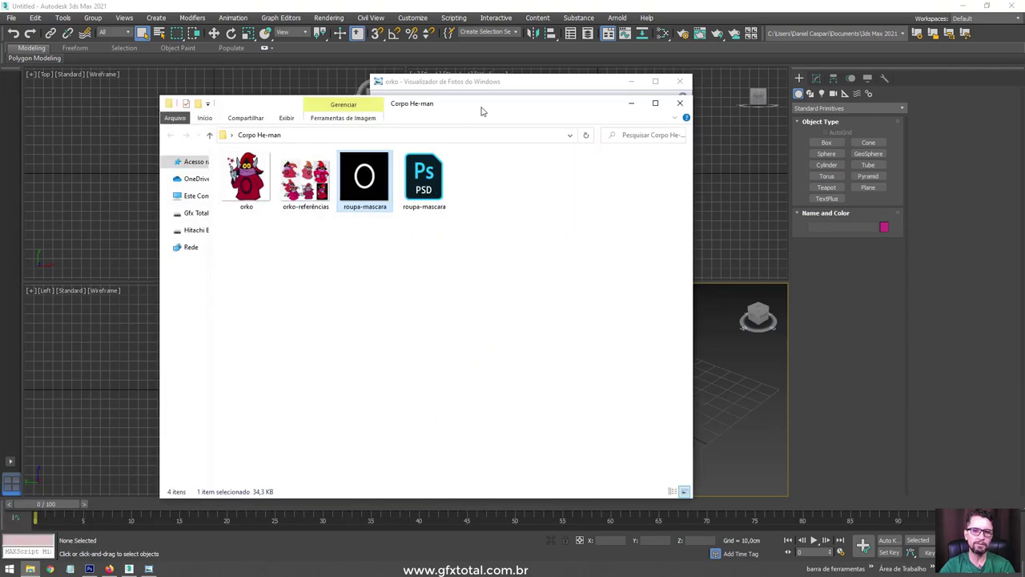
{"action": "left_click_drag", "start_coordinate": [481, 111], "coordinate": [377, 102]}
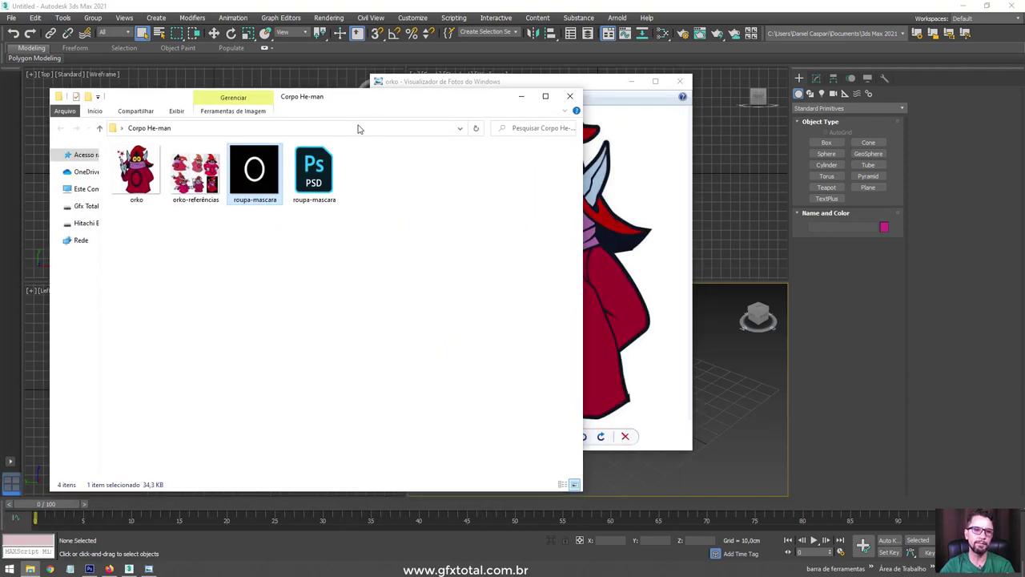
{"action": "mouse_move", "coordinate": [370, 259]}
{"action": "left_mouse_down"}
{"action": "mouse_move", "coordinate": [190, 256]}
{"action": "mouse_move", "coordinate": [130, 160]}
{"action": "mouse_move", "coordinate": [190, 263]}
{"action": "left_mouse_up"}
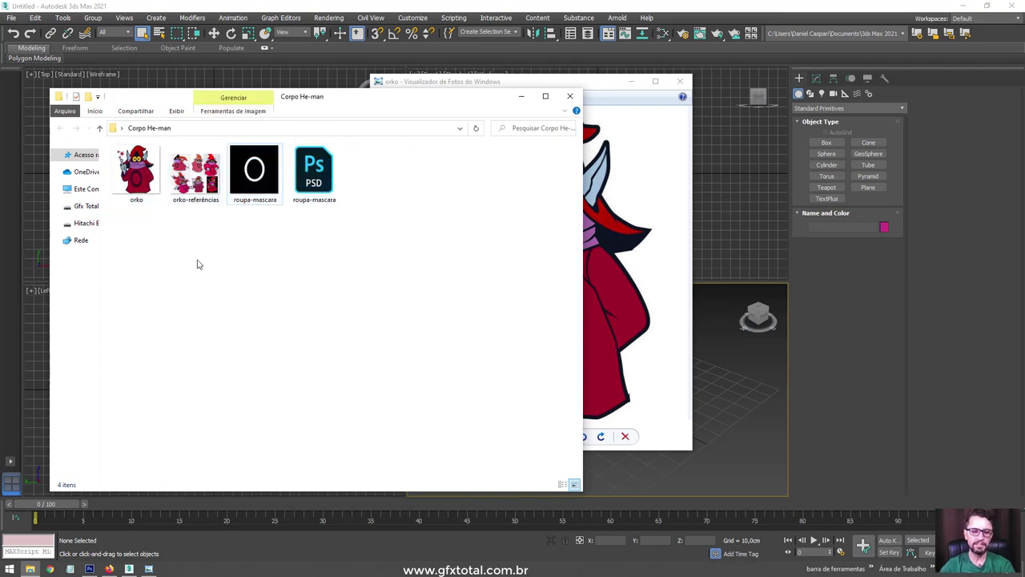
{"action": "left_click", "coordinate": [109, 568]}
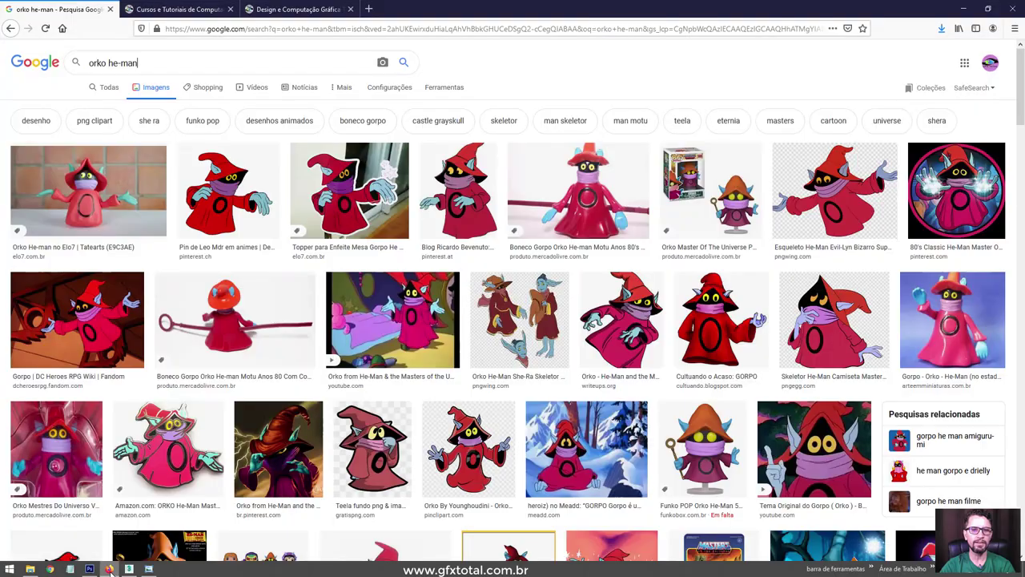
Step: Select the 'orko he-man' search query in Google Images
{"action": "left_click_drag", "start_coordinate": [145, 62], "coordinate": [75, 62]}
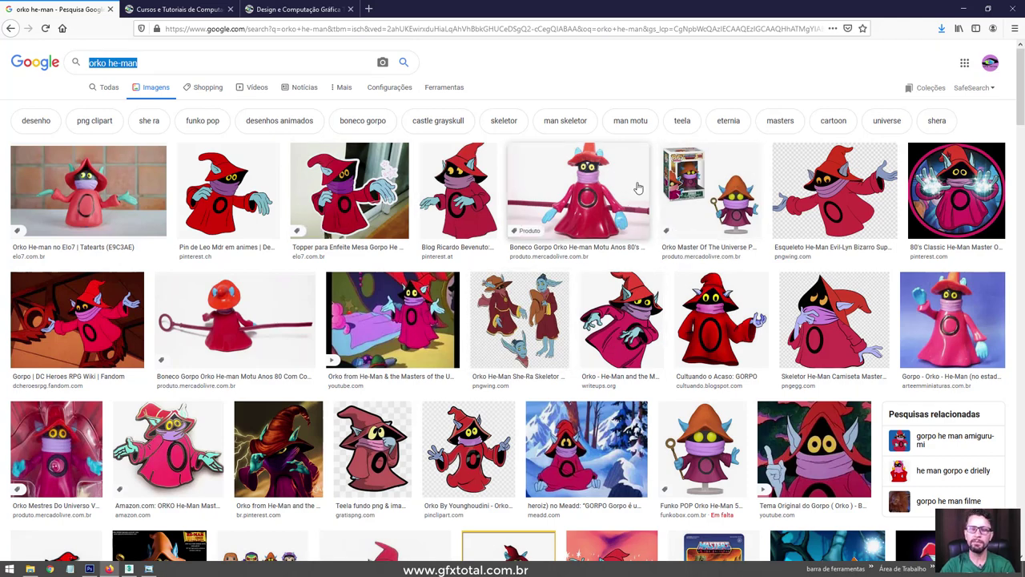
Step: Hide the browser, folder and photo viewer over 3ds Max, then reopen the Corpo He-man folder
{"action": "left_click", "coordinate": [967, 10]}
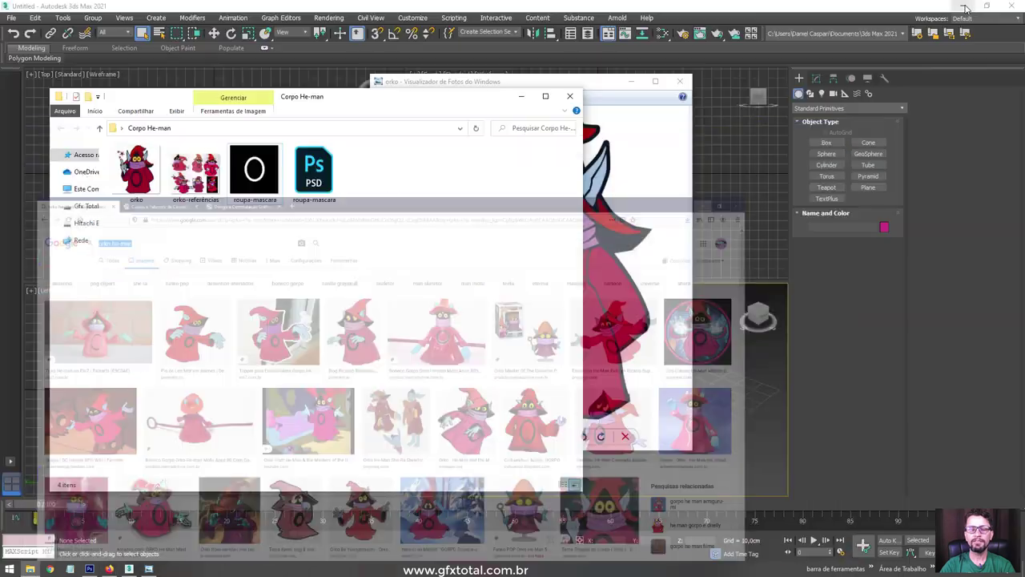
{"action": "left_click", "coordinate": [521, 98]}
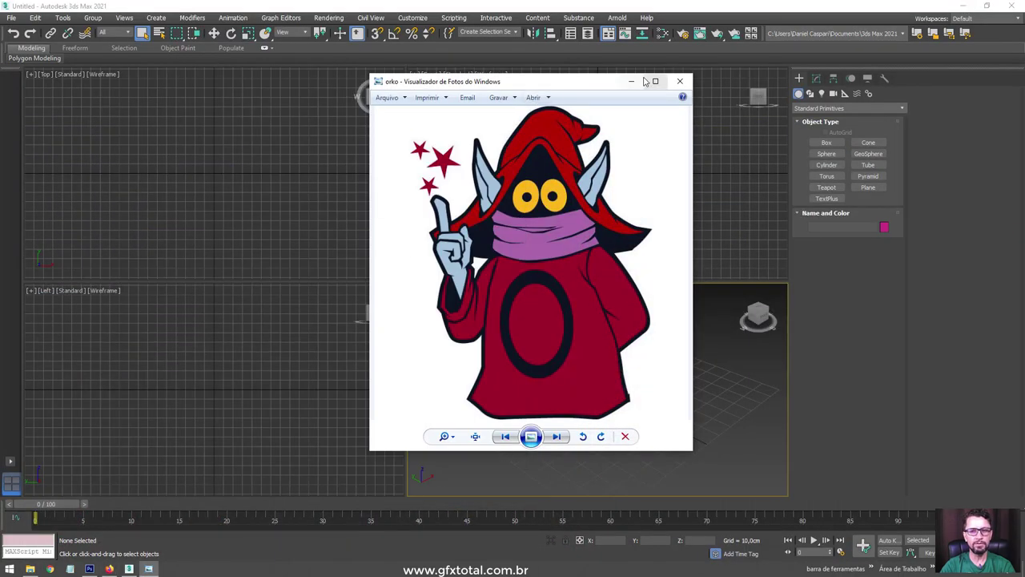
{"action": "left_click", "coordinate": [632, 81]}
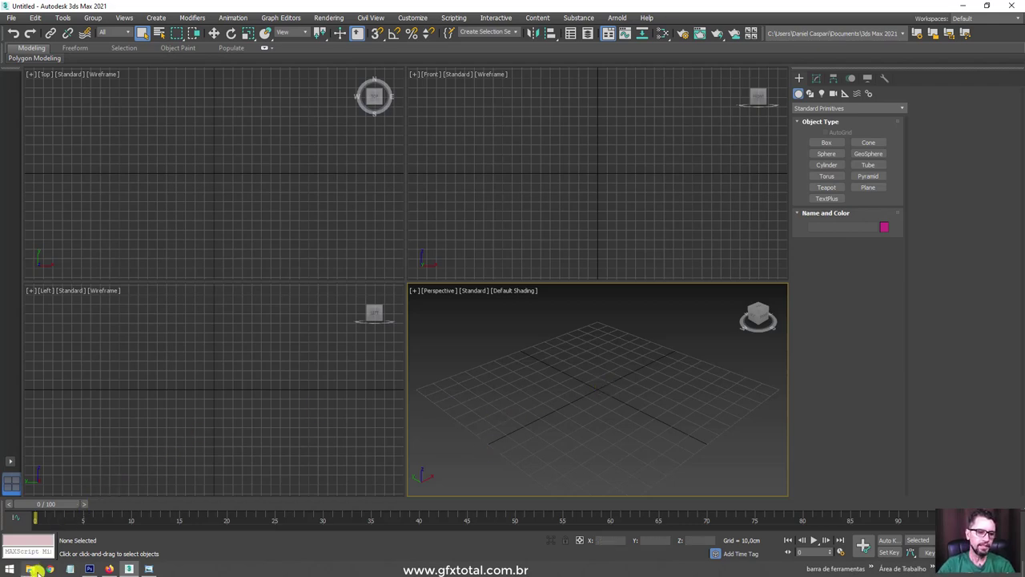
{"action": "mouse_move", "coordinate": [31, 569]}
{"action": "left_click", "coordinate": [32, 529]}
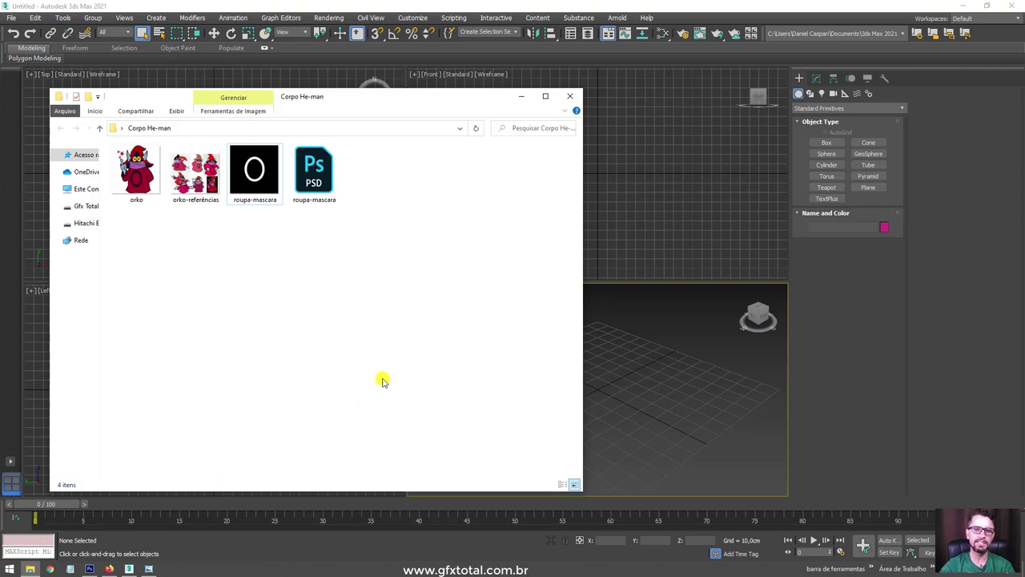
Step: Draw a square plane in the Front view with 1 length and 1 width segment
{"action": "left_click_drag", "start_coordinate": [445, 105], "coordinate": [369, 105]}
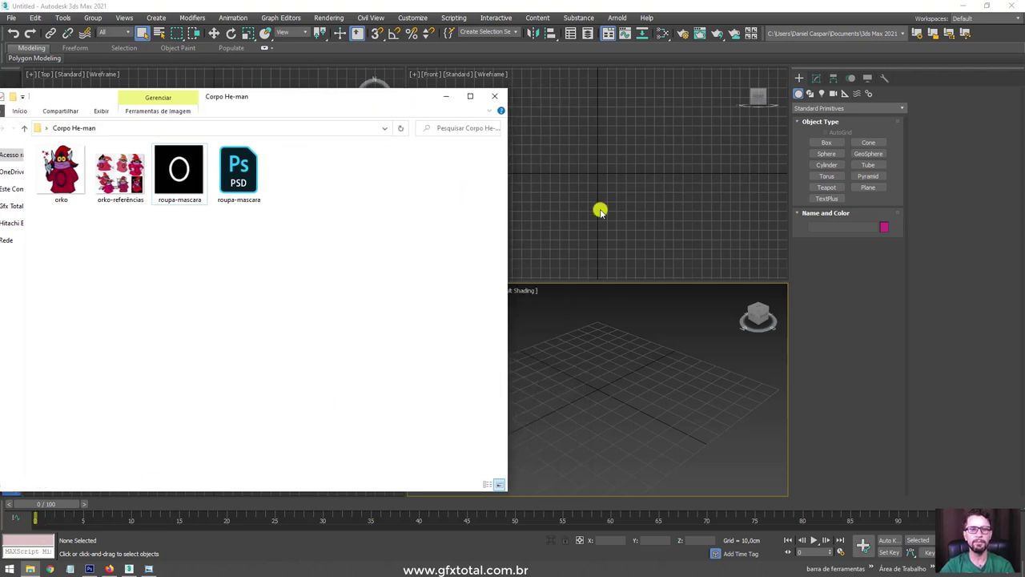
{"action": "left_click", "coordinate": [598, 331]}
{"action": "left_click", "coordinate": [667, 207]}
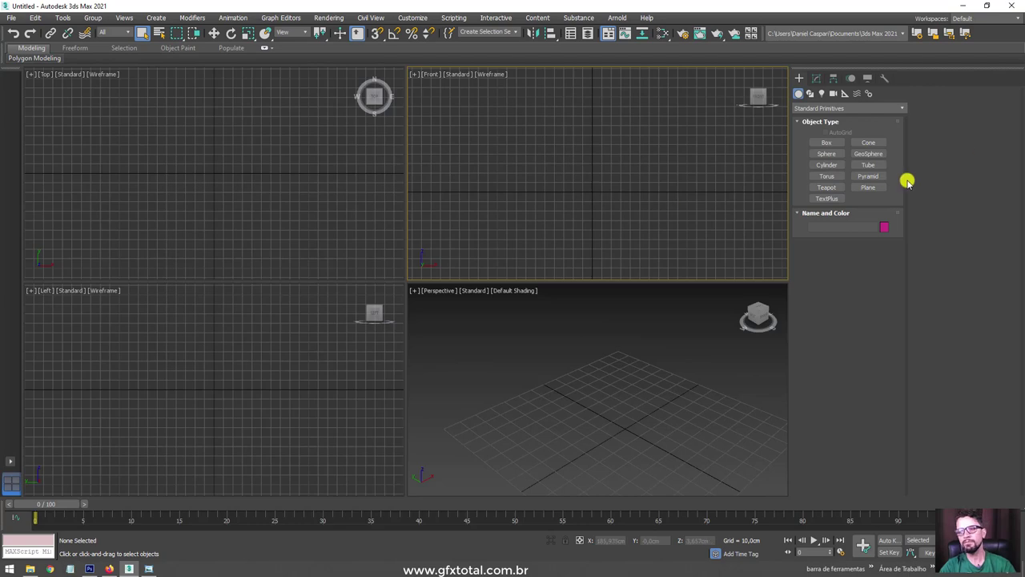
{"action": "left_click", "coordinate": [867, 186]}
{"action": "left_click_drag", "start_coordinate": [565, 118], "coordinate": [631, 184]}
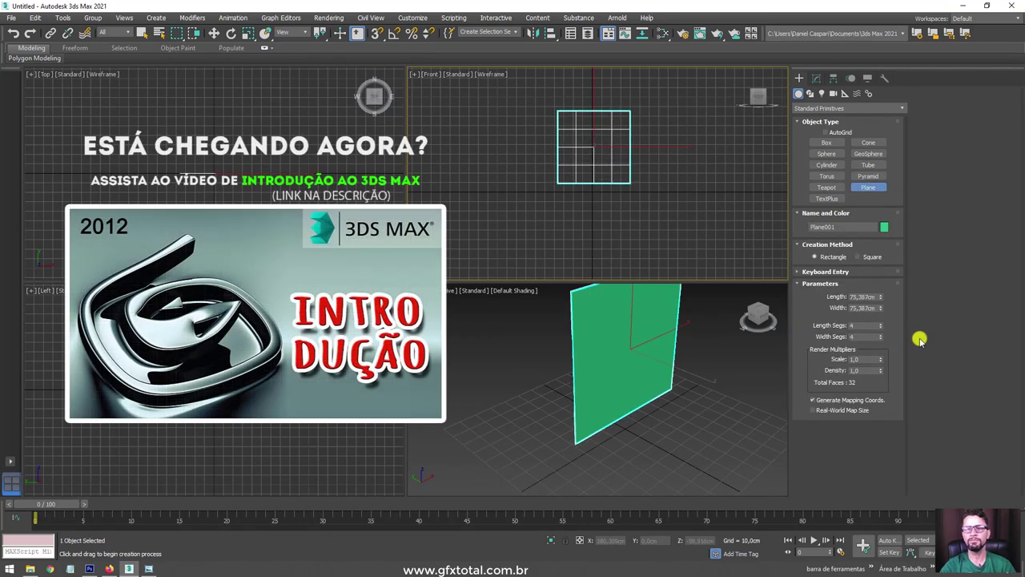
{"action": "right_click", "coordinate": [881, 336]}
{"action": "right_click", "coordinate": [881, 325]}
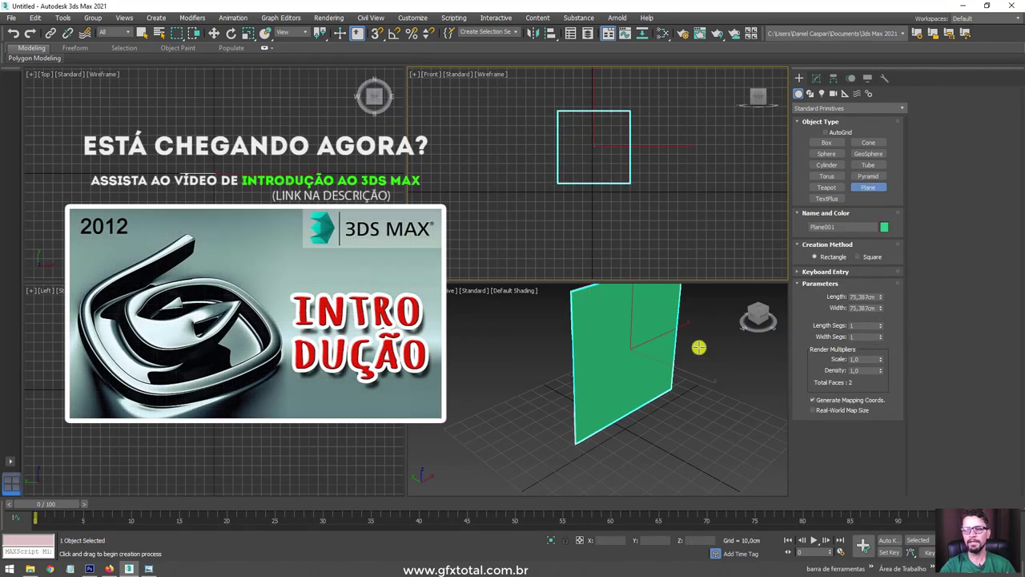
Step: Raise the plane up above the grid
{"action": "middle_click_drag", "start_coordinate": [697, 348], "coordinate": [652, 379], "text": "alt"}
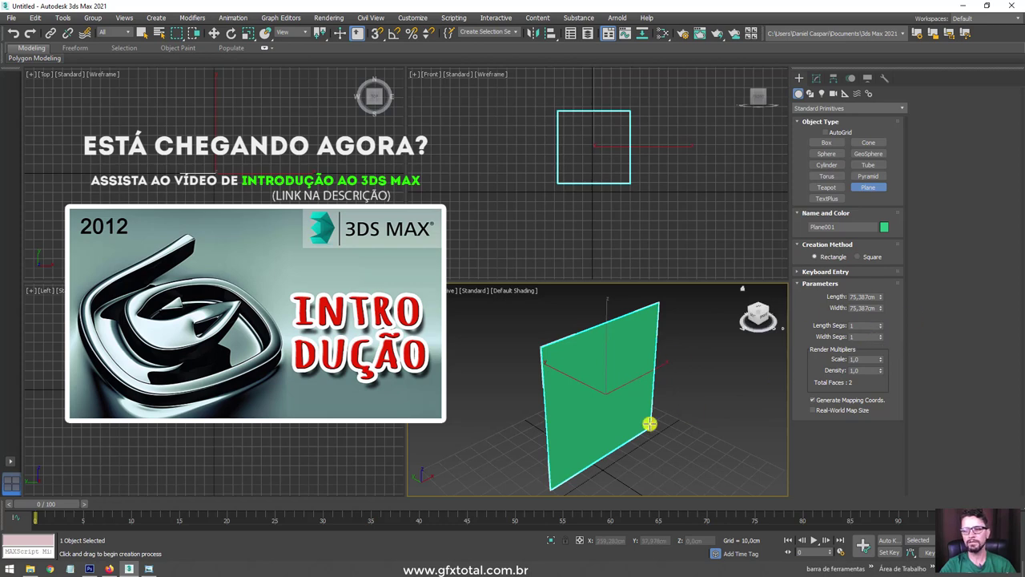
{"action": "scroll", "coordinate": [576, 392], "scroll_direction": "down", "scroll_amount": 1}
{"action": "scroll", "coordinate": [558, 405], "scroll_direction": "down", "scroll_amount": 3}
{"action": "key", "text": "w"}
{"action": "left_click_drag", "start_coordinate": [549, 377], "coordinate": [501, 350]}
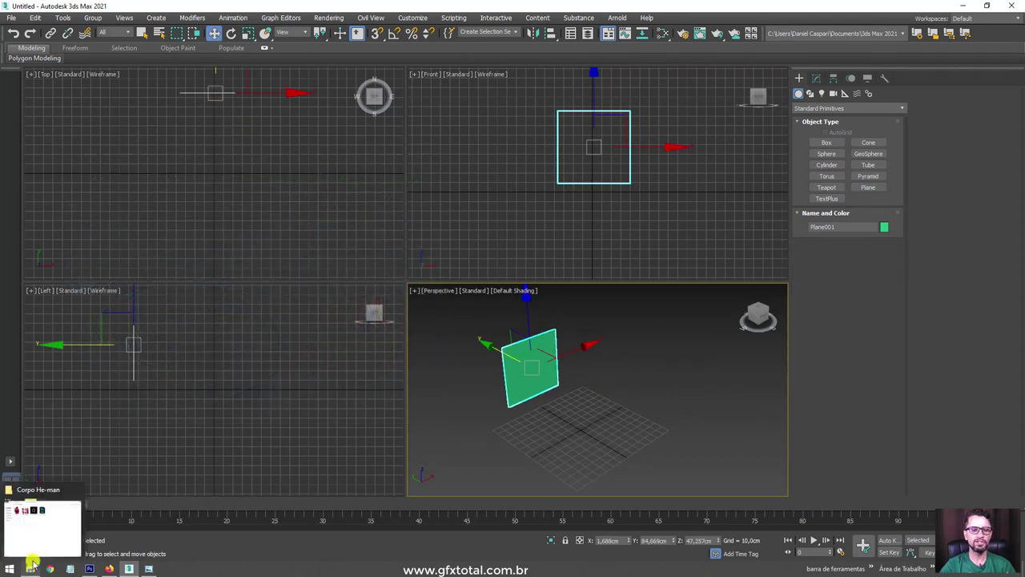
Step: Apply orko.jpg as the plane's texture and clone the plane beside it
{"action": "left_click", "coordinate": [30, 567]}
{"action": "mouse_move", "coordinate": [61, 172]}
{"action": "left_mouse_down"}
{"action": "mouse_move", "coordinate": [346, 326]}
{"action": "mouse_move", "coordinate": [559, 393]}
{"action": "left_mouse_up"}
{"action": "left_click_drag", "start_coordinate": [715, 364], "coordinate": [631, 381], "text": "shift"}
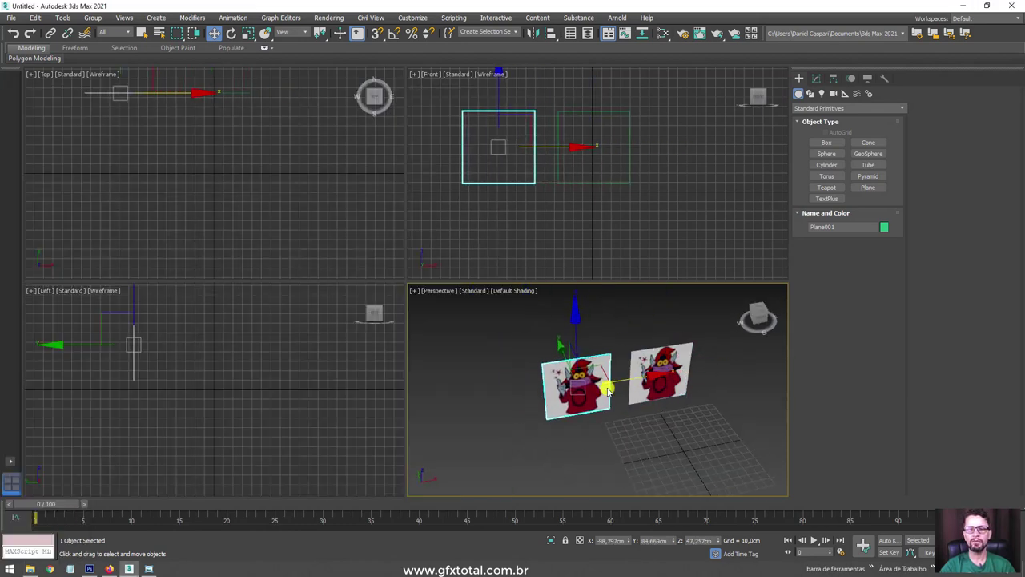
{"action": "left_click", "coordinate": [512, 327]}
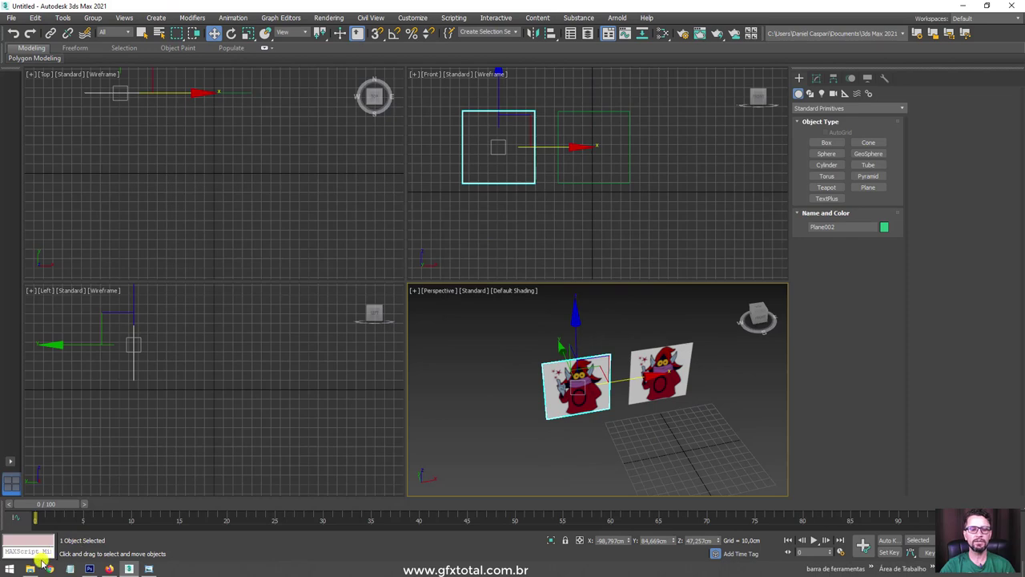
Step: Apply the orko-referências image to the left plane
{"action": "left_click", "coordinate": [48, 521]}
{"action": "left_click_drag", "start_coordinate": [120, 172], "coordinate": [574, 390]}
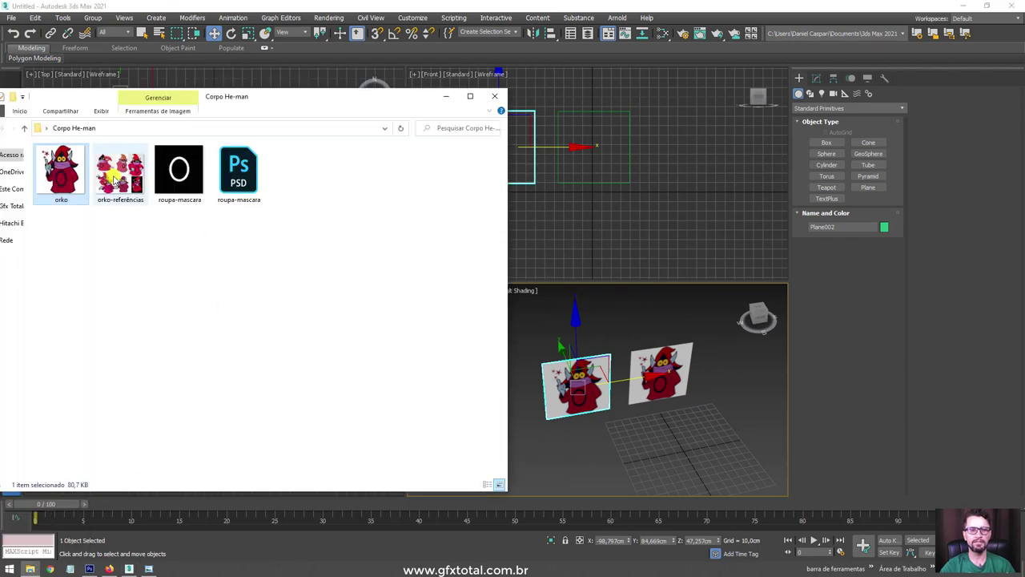
{"action": "scroll", "coordinate": [592, 380], "scroll_direction": "up", "scroll_amount": 2}
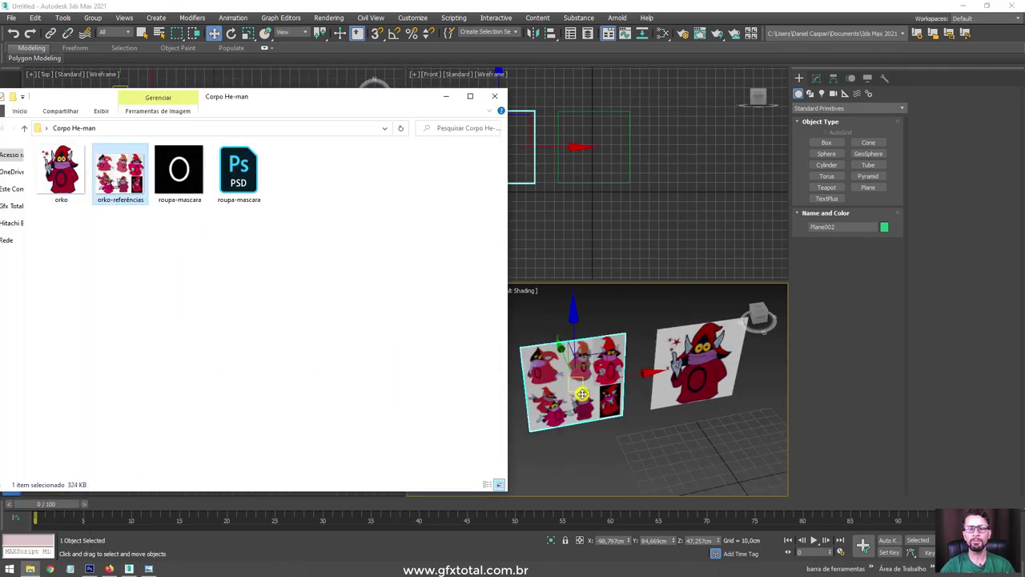
{"action": "scroll", "coordinate": [609, 377], "scroll_direction": "up", "scroll_amount": 2}
{"action": "scroll", "coordinate": [656, 372], "scroll_direction": "up", "scroll_amount": 2}
{"action": "scroll", "coordinate": [709, 367], "scroll_direction": "up", "scroll_amount": 2}
{"action": "scroll", "coordinate": [709, 367], "scroll_direction": "down", "scroll_amount": 3}
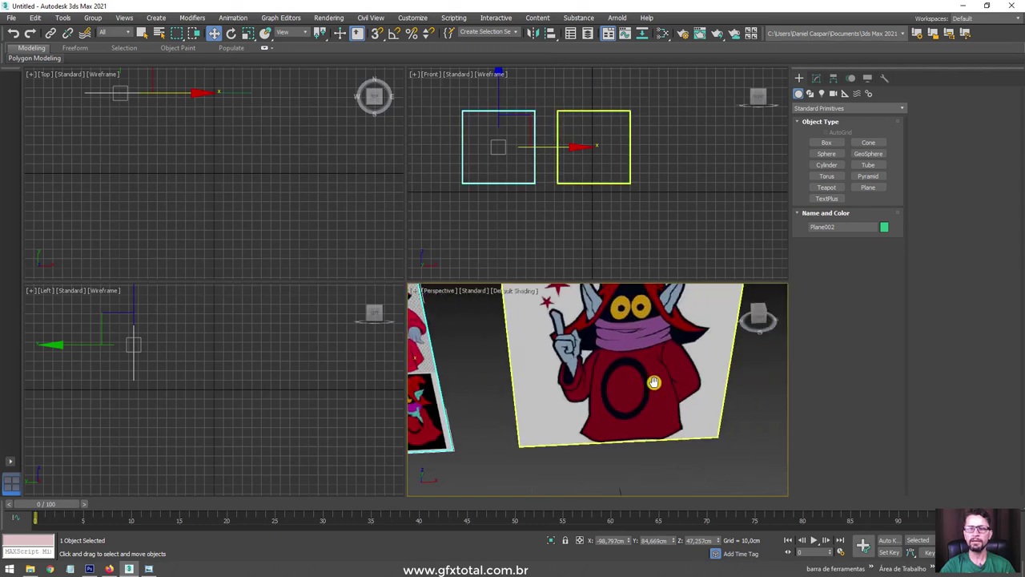
{"action": "scroll", "coordinate": [656, 376], "scroll_direction": "down", "scroll_amount": 3}
Step: Select the right Orko plane and centre both reference planes in the view
{"action": "middle_click_drag", "start_coordinate": [616, 384], "coordinate": [650, 368]}
{"action": "left_click", "coordinate": [629, 390]}
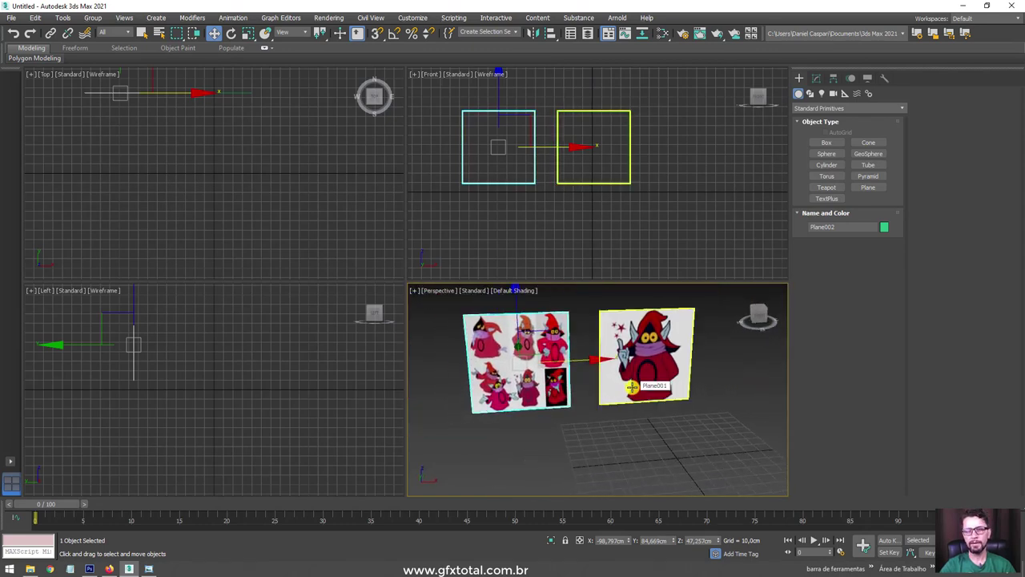
{"action": "scroll", "coordinate": [549, 359], "scroll_direction": "up", "scroll_amount": 5}
{"action": "middle_click_drag", "start_coordinate": [550, 359], "coordinate": [552, 390]}
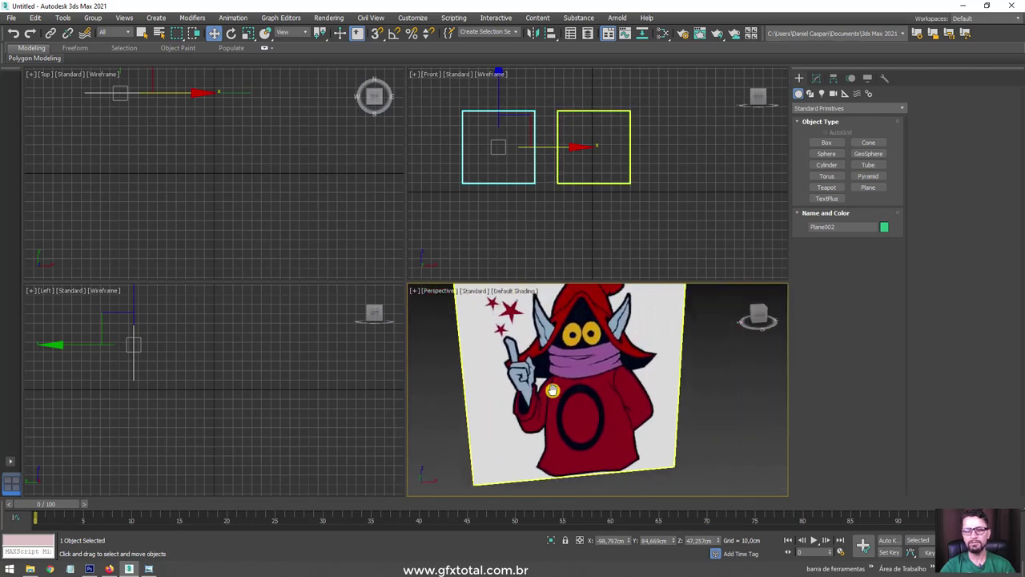
{"action": "scroll", "coordinate": [708, 352], "scroll_direction": "down", "scroll_amount": 3}
{"action": "scroll", "coordinate": [706, 344], "scroll_direction": "down", "scroll_amount": 3}
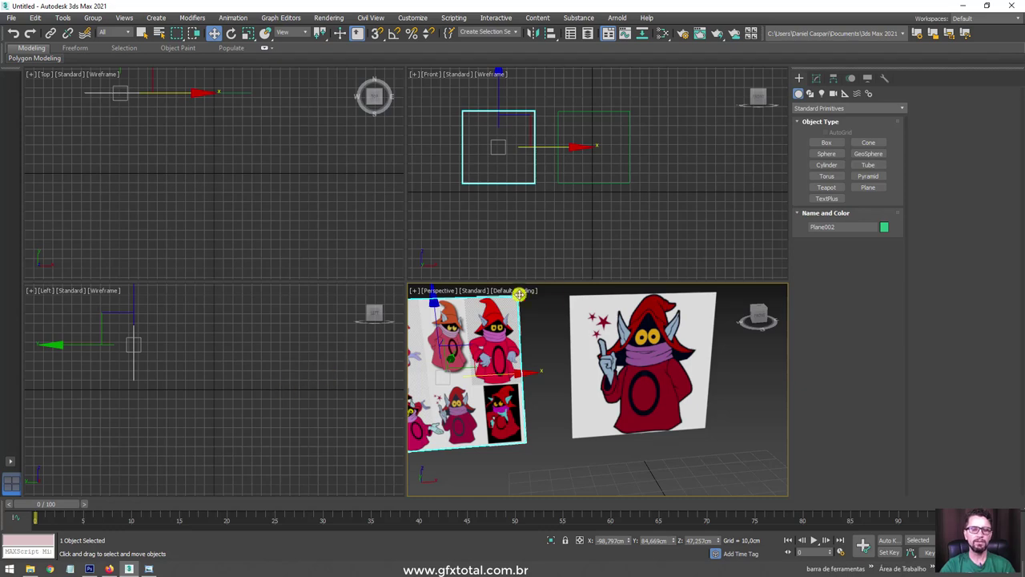
{"action": "middle_click_drag", "start_coordinate": [675, 336], "coordinate": [686, 349]}
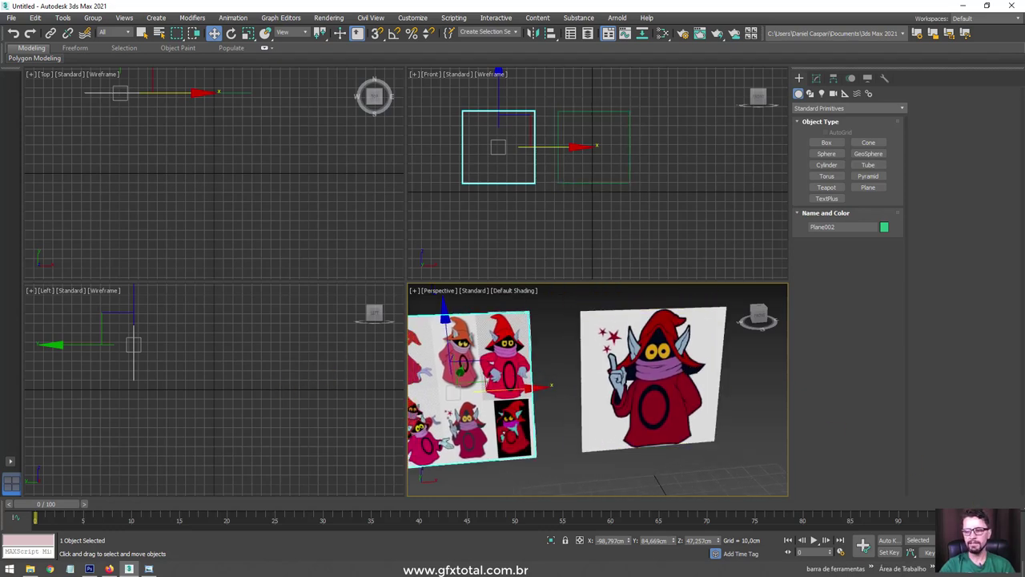
{"action": "key", "text": "alt+w"}
{"action": "scroll", "coordinate": [536, 300], "scroll_direction": "up", "scroll_amount": 2}
{"action": "scroll", "coordinate": [536, 299], "scroll_direction": "up", "scroll_amount": 2}
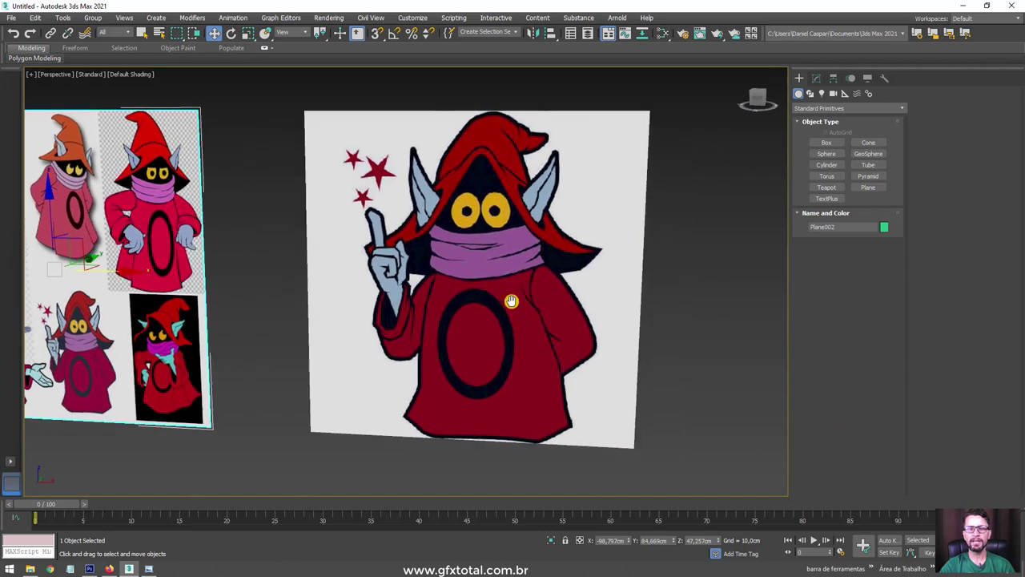
{"action": "scroll", "coordinate": [536, 300], "scroll_direction": "up", "scroll_amount": 2}
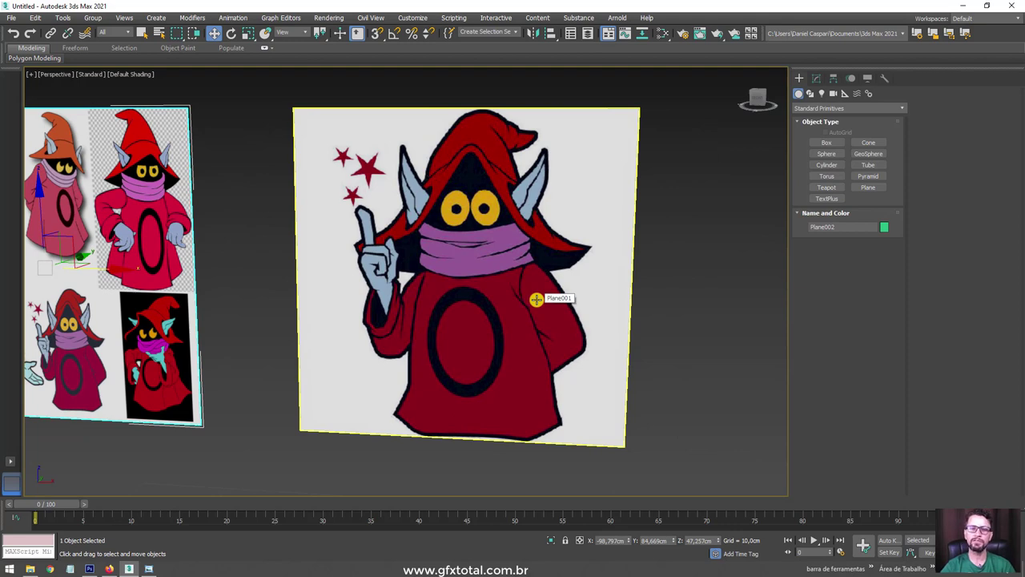
{"action": "middle_click_drag", "start_coordinate": [434, 189], "coordinate": [427, 212]}
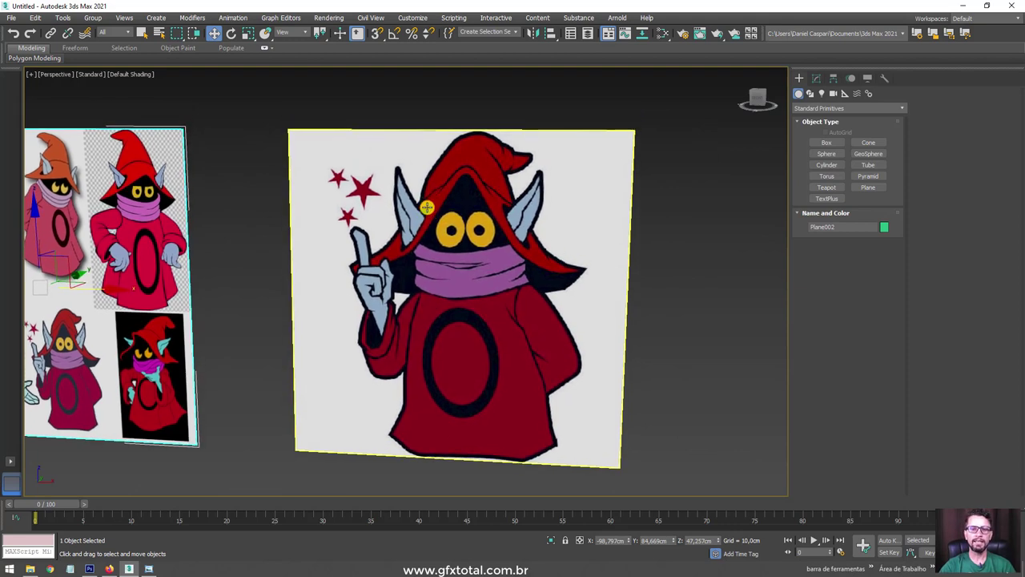
{"action": "left_click", "coordinate": [406, 246]}
{"action": "left_click", "coordinate": [419, 211]}
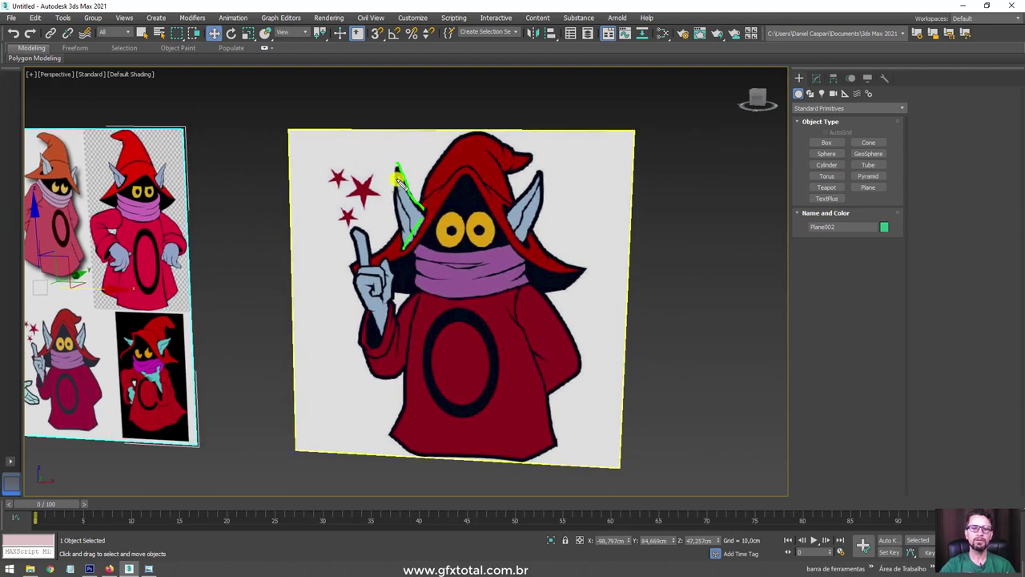
{"action": "left_click", "coordinate": [398, 175]}
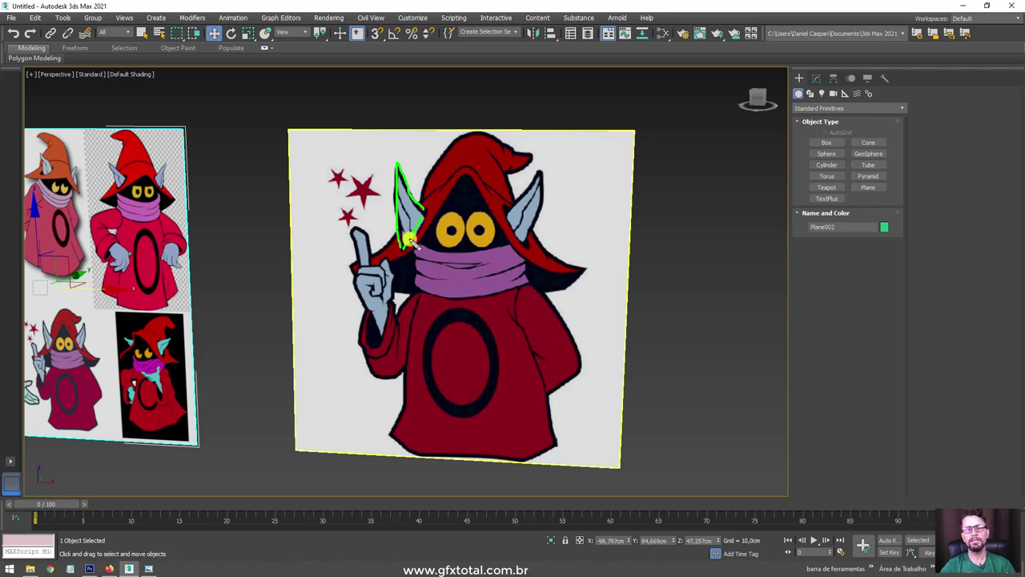
{"action": "right_click", "coordinate": [410, 242]}
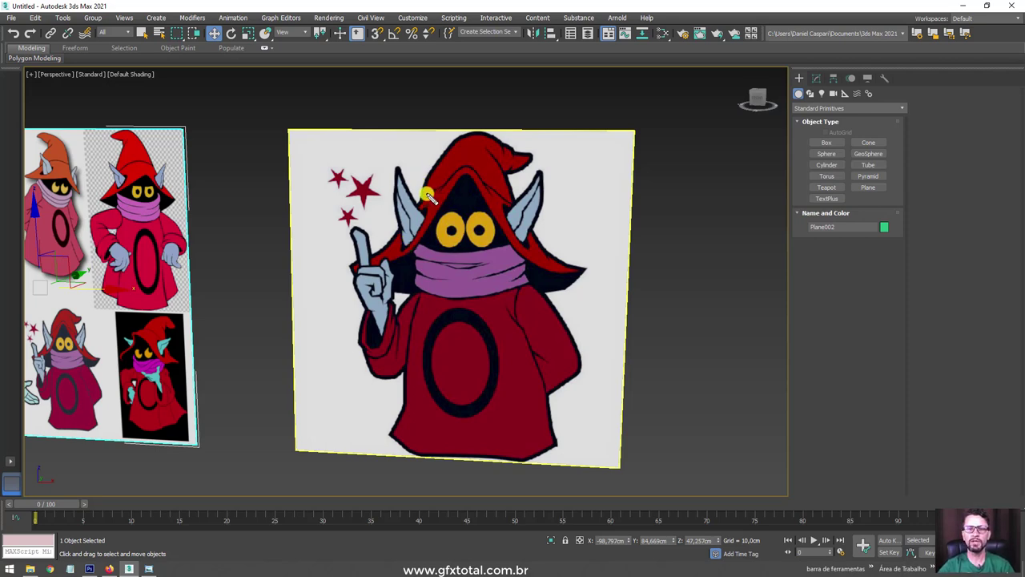
{"action": "mouse_move", "coordinate": [429, 194]}
{"action": "left_mouse_down"}
{"action": "mouse_move", "coordinate": [517, 200]}
{"action": "mouse_move", "coordinate": [497, 140]}
{"action": "mouse_move", "coordinate": [460, 157]}
{"action": "mouse_move", "coordinate": [428, 194]}
{"action": "left_mouse_up"}
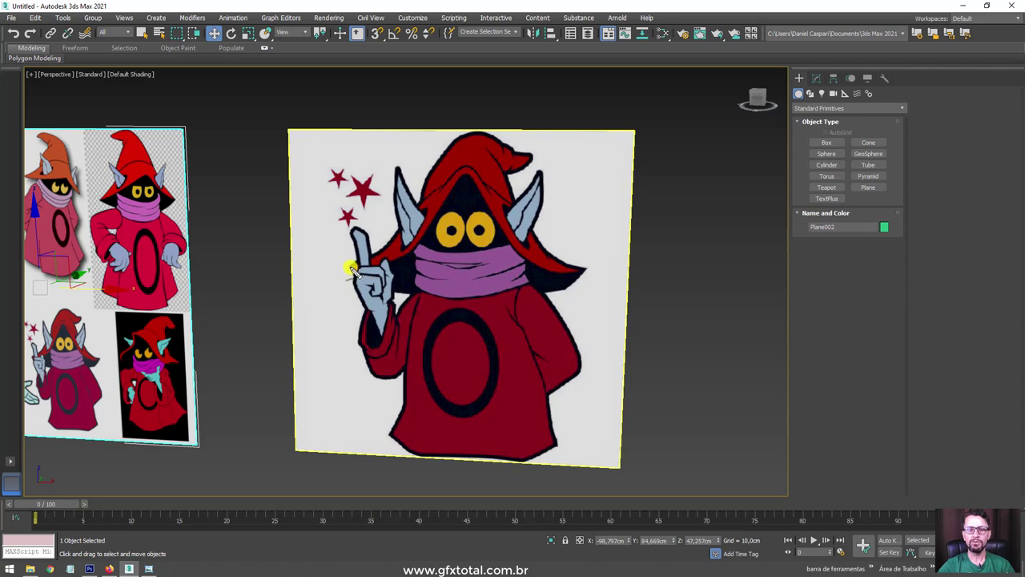
{"action": "mouse_move", "coordinate": [352, 268]}
{"action": "left_mouse_down"}
{"action": "mouse_move", "coordinate": [396, 249]}
{"action": "mouse_move", "coordinate": [469, 168]}
{"action": "mouse_move", "coordinate": [524, 244]}
{"action": "mouse_move", "coordinate": [597, 271]}
{"action": "mouse_move", "coordinate": [461, 307]}
{"action": "mouse_move", "coordinate": [354, 272]}
{"action": "left_mouse_up"}
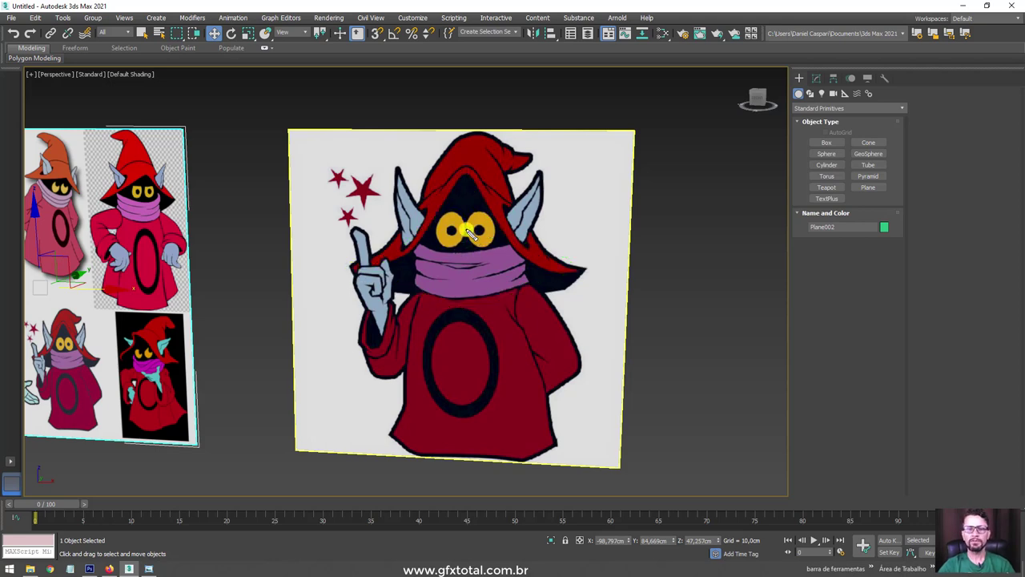
{"action": "left_click_drag", "start_coordinate": [418, 242], "coordinate": [532, 271]}
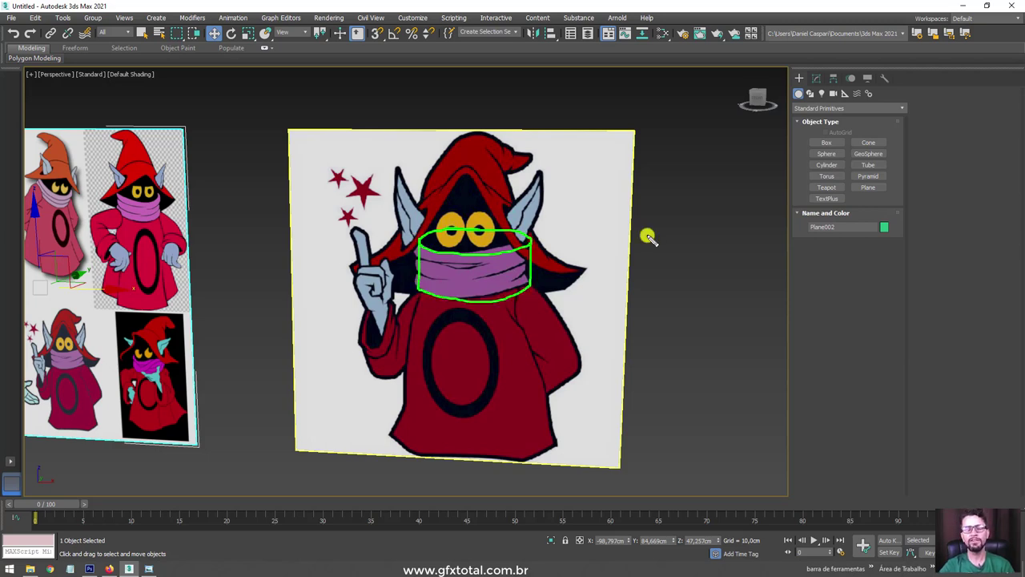
{"action": "key", "text": "Escape"}
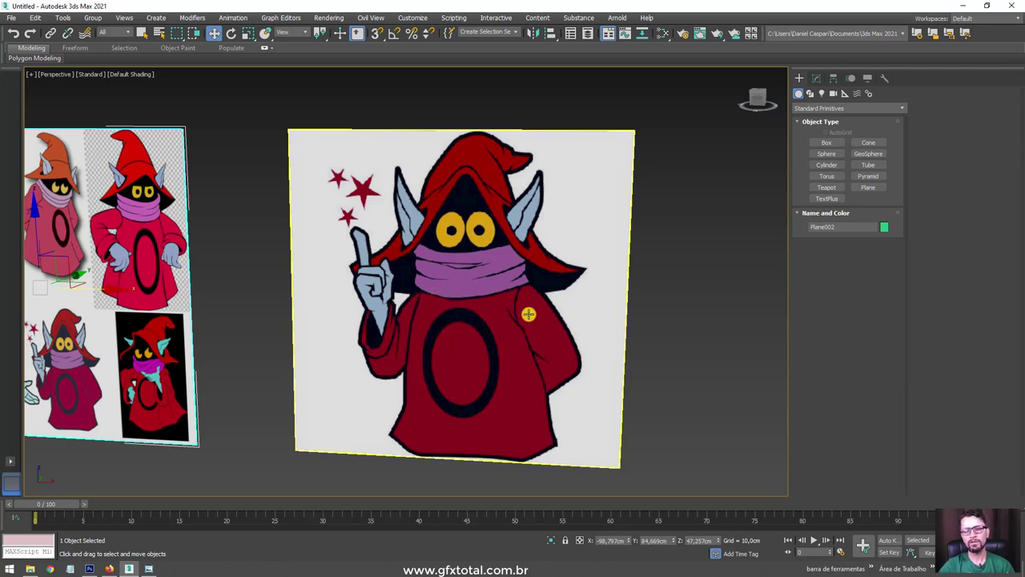
{"action": "mouse_move", "coordinate": [524, 343]}
{"action": "left_mouse_down"}
{"action": "mouse_move", "coordinate": [535, 286]}
{"action": "mouse_move", "coordinate": [561, 322]}
{"action": "mouse_move", "coordinate": [519, 316]}
{"action": "mouse_move", "coordinate": [535, 357]}
{"action": "mouse_move", "coordinate": [551, 340]}
{"action": "left_mouse_up"}
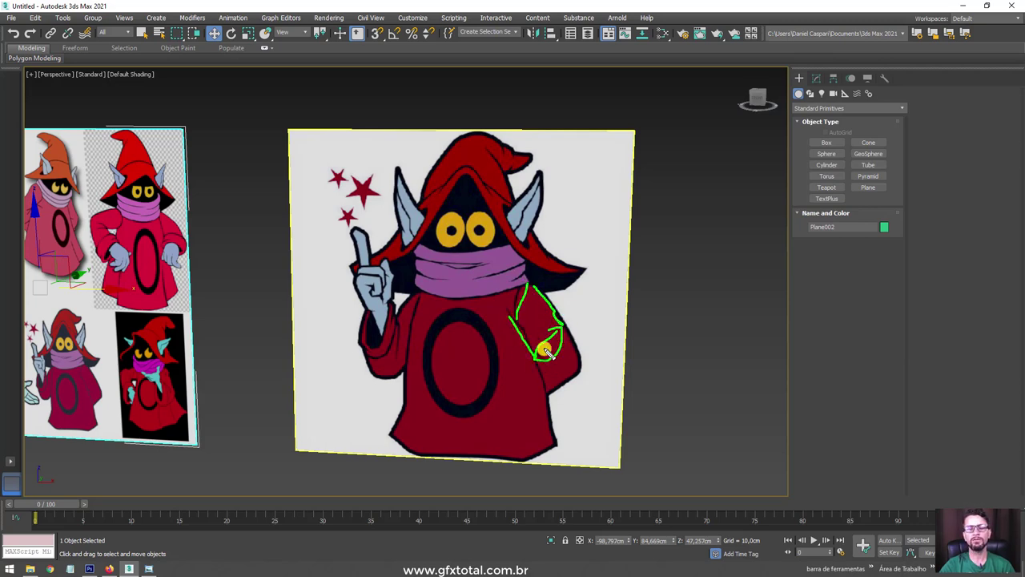
{"action": "left_click", "coordinate": [401, 290]}
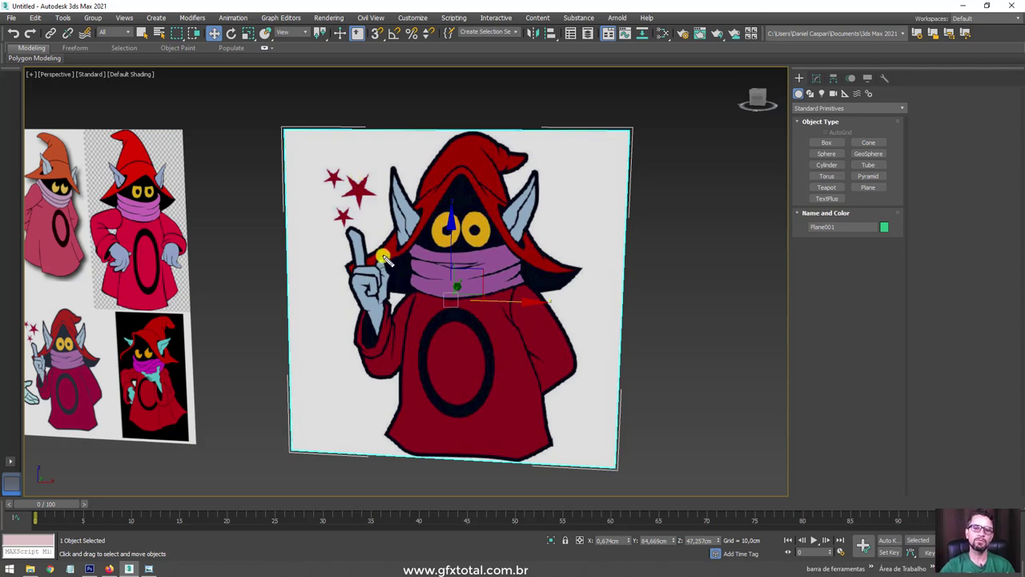
{"action": "left_click_drag", "start_coordinate": [384, 258], "coordinate": [366, 296]}
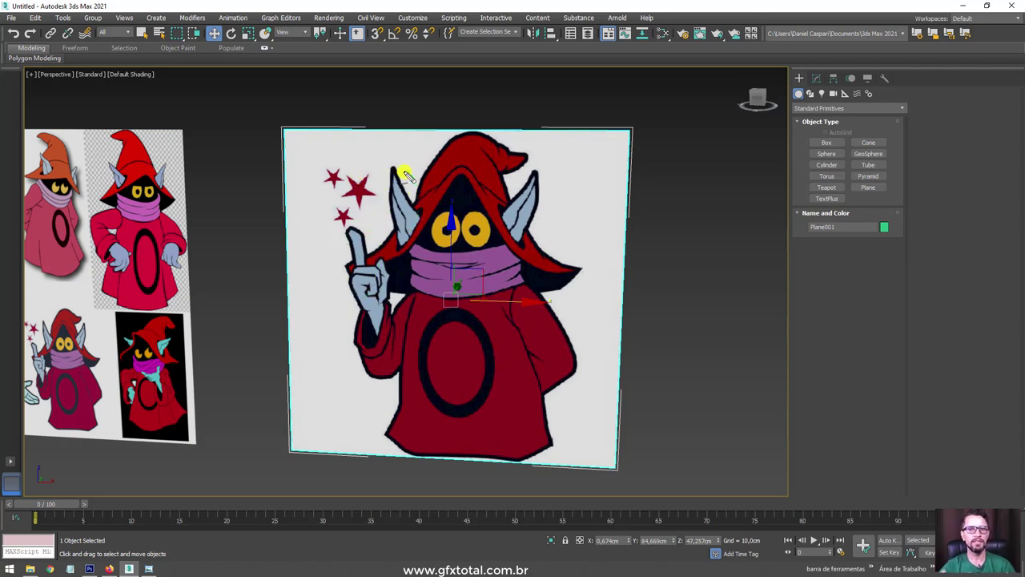
{"action": "scroll", "coordinate": [440, 261], "scroll_direction": "up", "scroll_amount": 1}
{"action": "scroll", "coordinate": [424, 215], "scroll_direction": "up", "scroll_amount": 2}
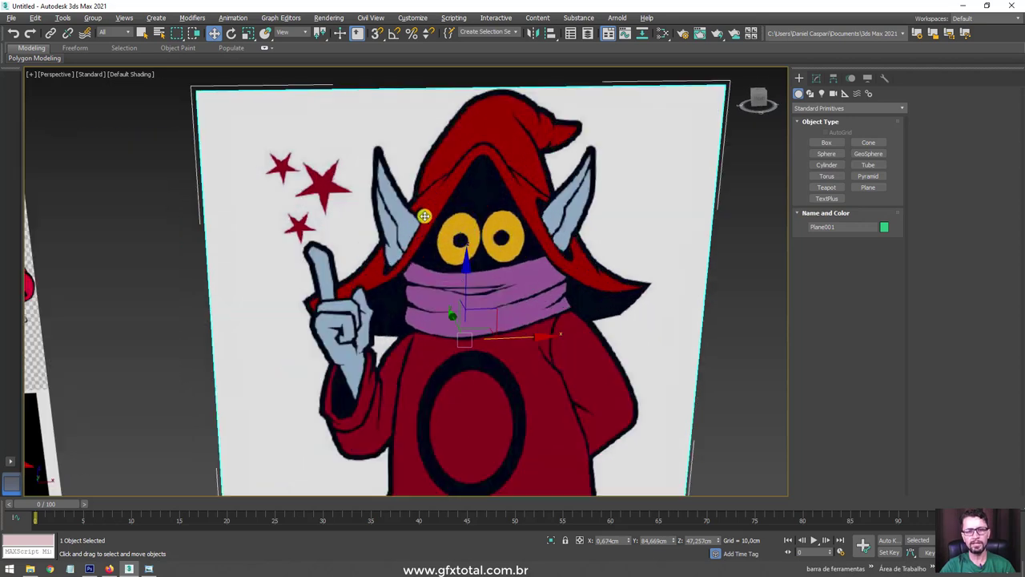
{"action": "left_click_drag", "start_coordinate": [371, 144], "coordinate": [393, 263]}
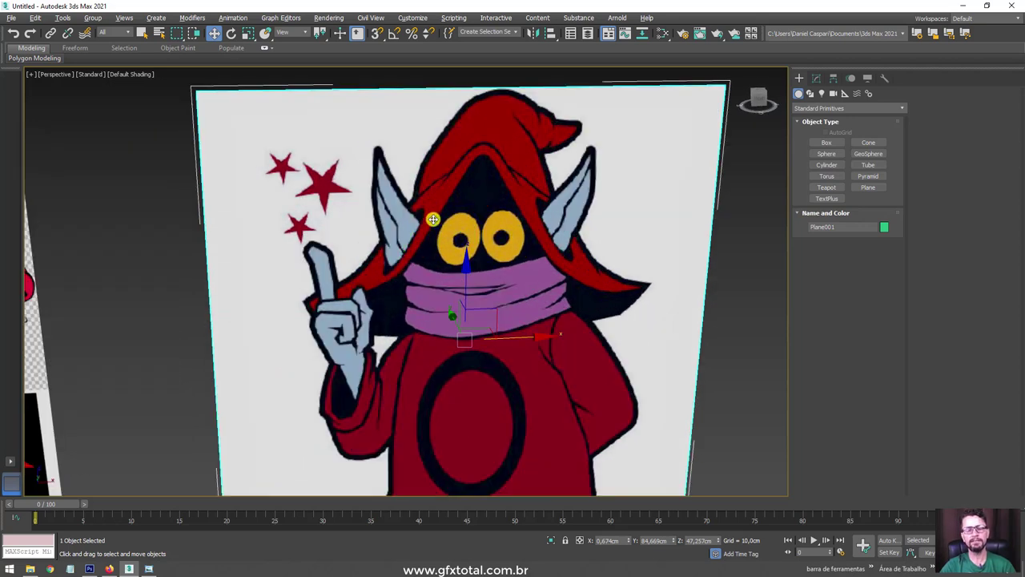
{"action": "scroll", "coordinate": [454, 237], "scroll_direction": "down", "scroll_amount": 3}
{"action": "scroll", "coordinate": [473, 281], "scroll_direction": "down", "scroll_amount": 3}
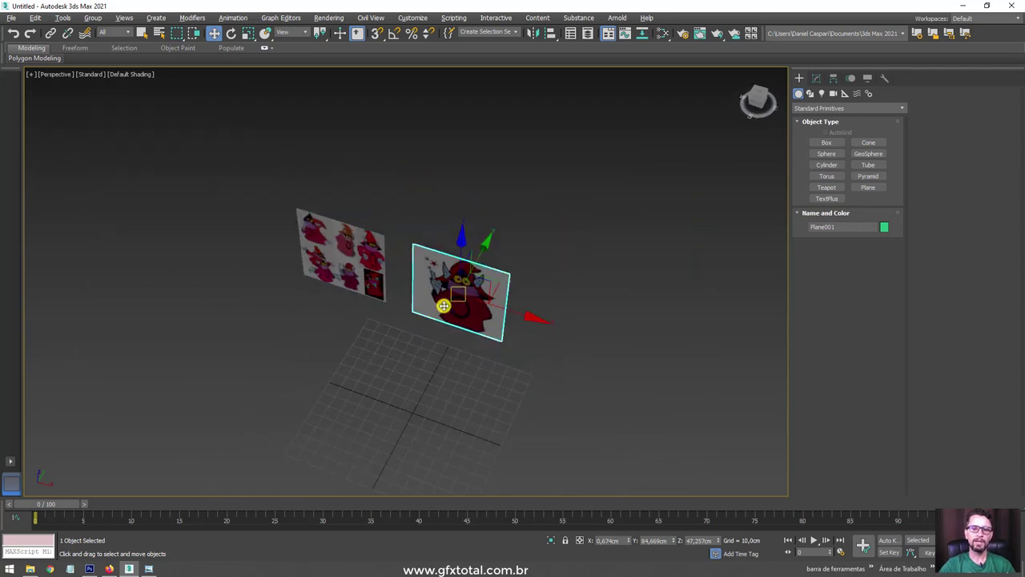
{"action": "scroll", "coordinate": [488, 314], "scroll_direction": "down", "scroll_amount": 1}
{"action": "scroll", "coordinate": [489, 315], "scroll_direction": "up", "scroll_amount": 1}
{"action": "scroll", "coordinate": [465, 241], "scroll_direction": "up", "scroll_amount": 4}
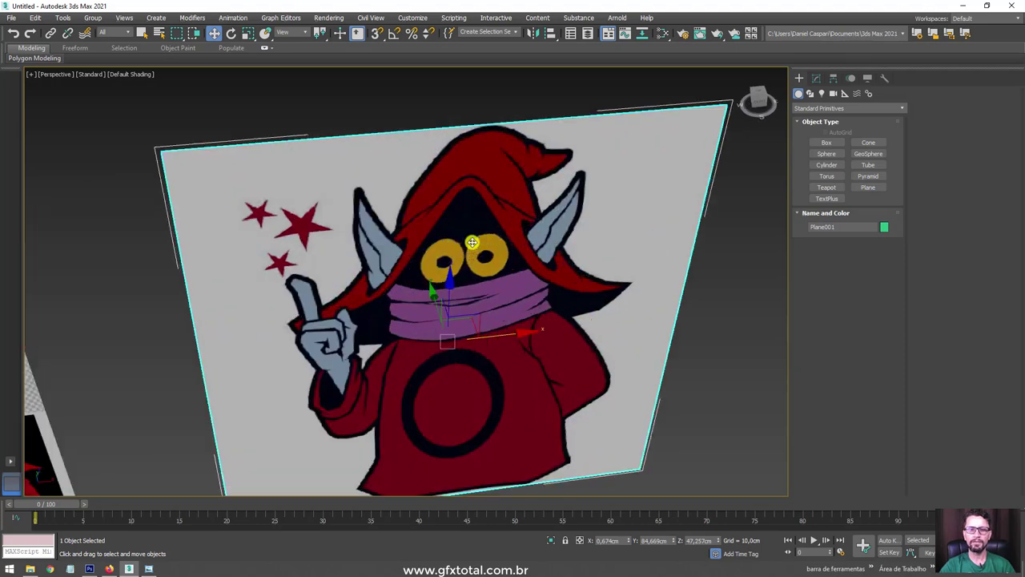
{"action": "scroll", "coordinate": [424, 155], "scroll_direction": "down", "scroll_amount": 4}
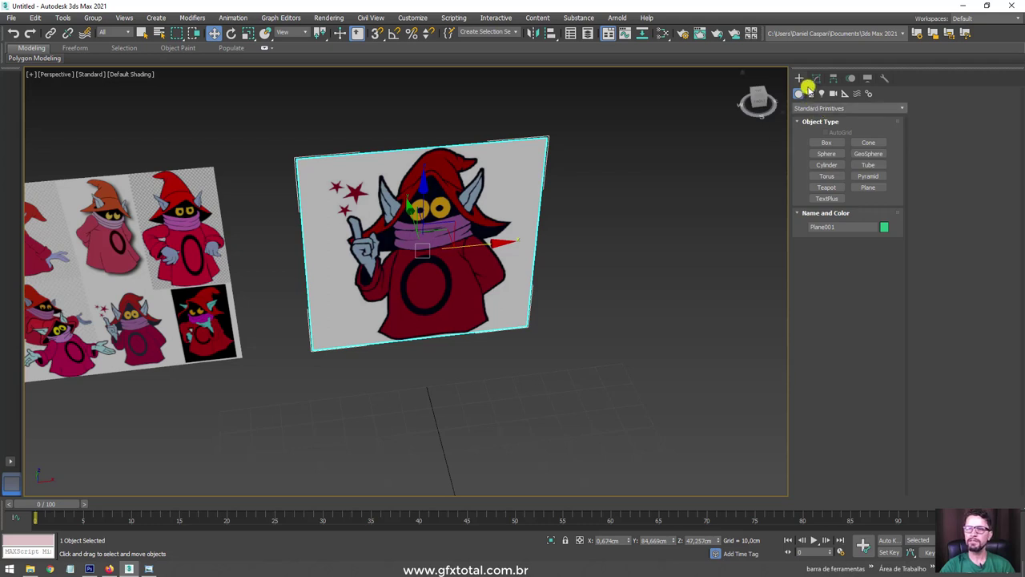
Step: Draw a pointed Standard Primitives cone below the planes, with edged faces shown
{"action": "left_click", "coordinate": [809, 107]}
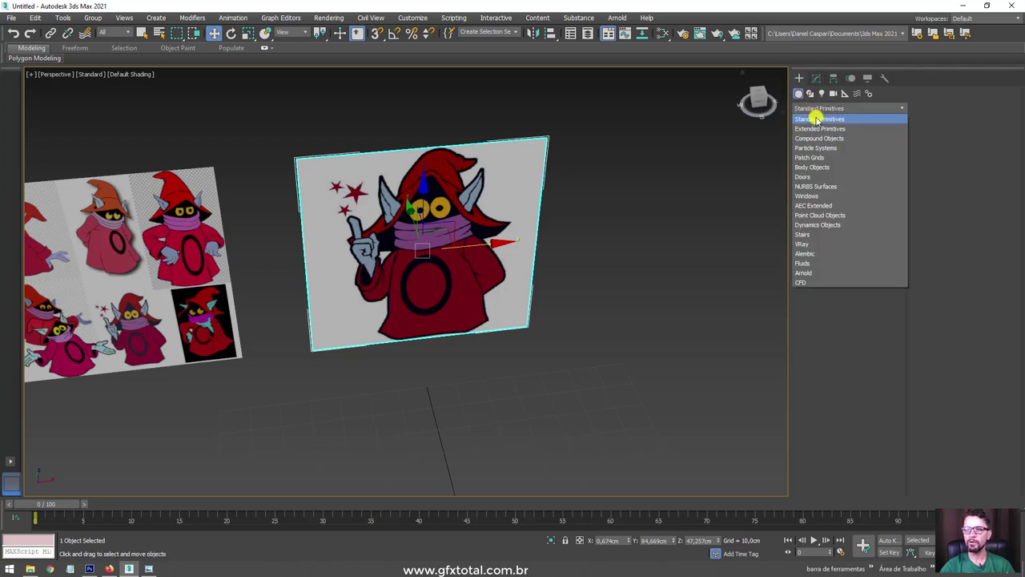
{"action": "left_click", "coordinate": [812, 120]}
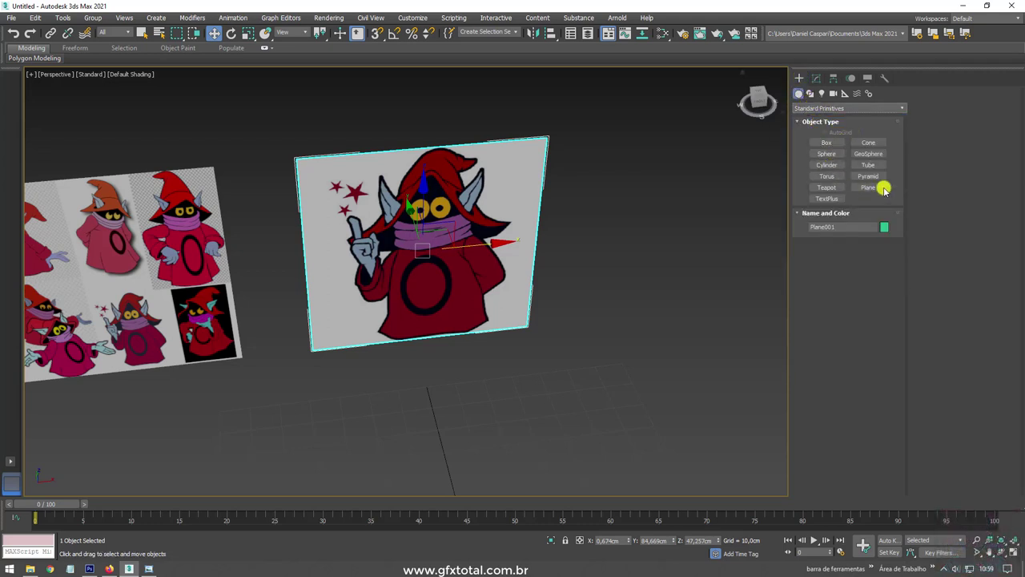
{"action": "left_click", "coordinate": [868, 142]}
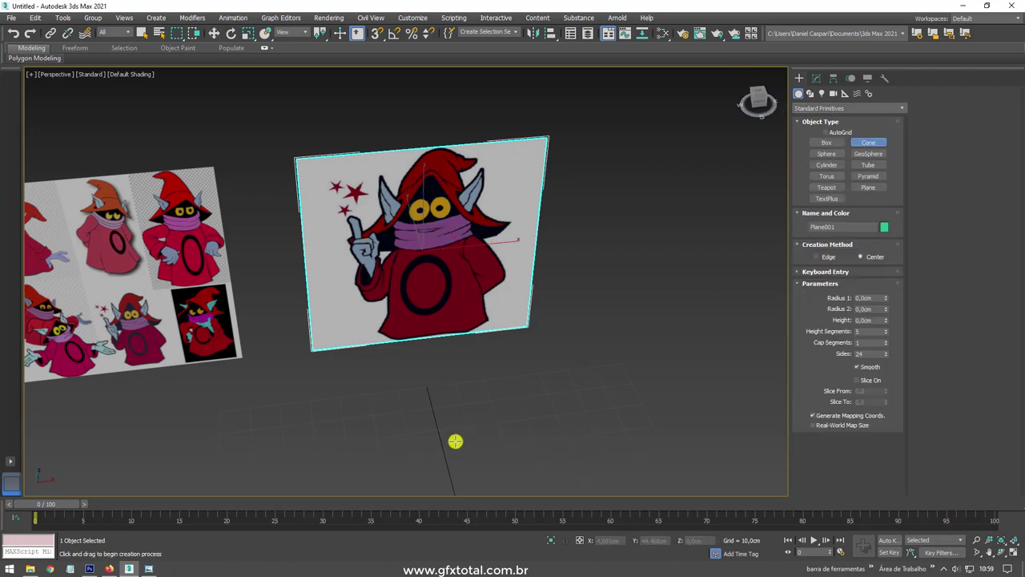
{"action": "left_click_drag", "start_coordinate": [455, 441], "coordinate": [485, 446]}
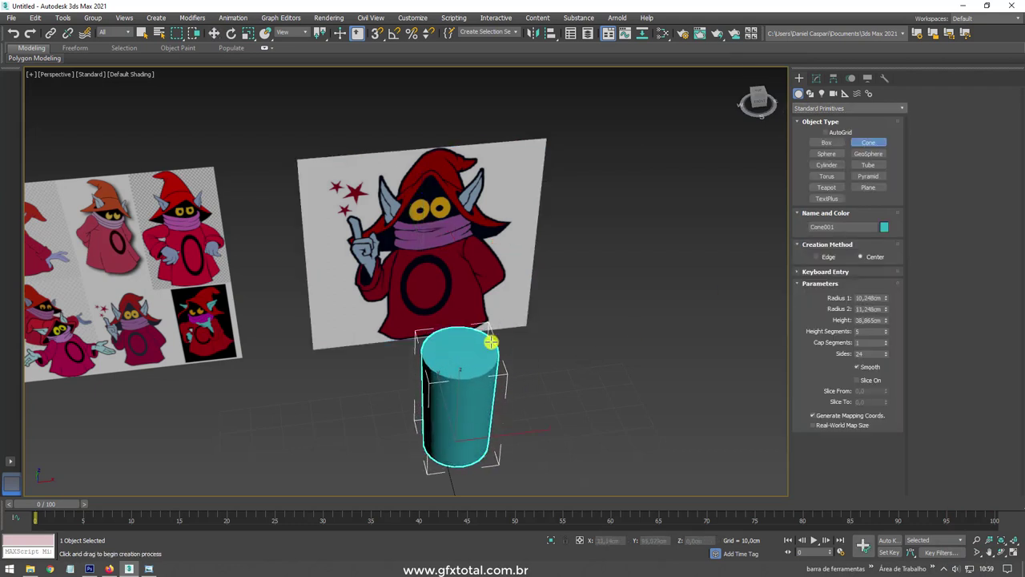
{"action": "right_click", "coordinate": [490, 342]}
{"action": "key", "text": "F4"}
{"action": "left_click_drag", "start_coordinate": [453, 447], "coordinate": [487, 465]}
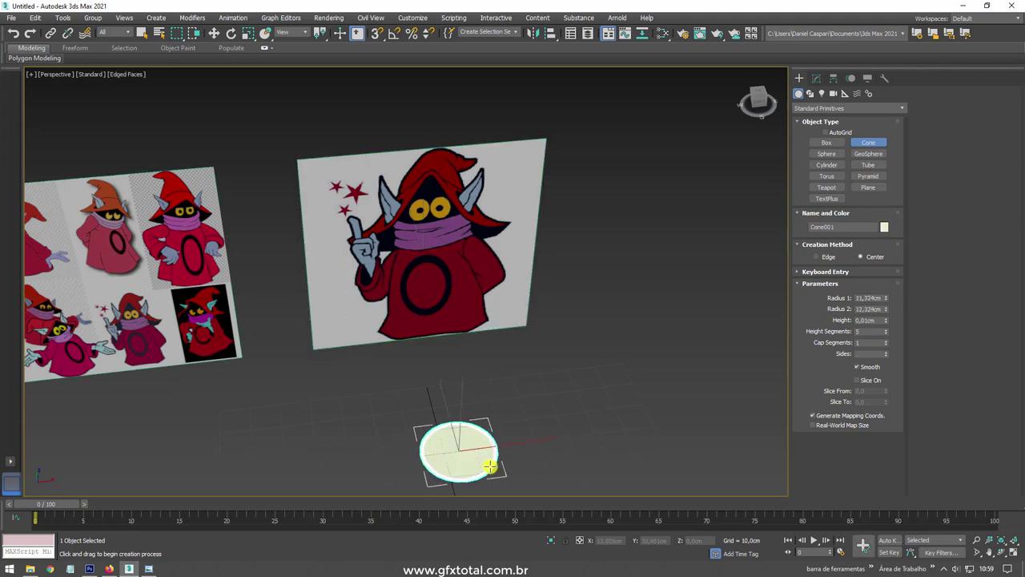
{"action": "left_click", "coordinate": [485, 354]}
{"action": "left_click", "coordinate": [488, 407]}
Step: Move the cone up in front of the Orko reference plane
{"action": "key", "text": "w"}
{"action": "middle_click_drag", "start_coordinate": [488, 407], "coordinate": [503, 379], "text": "alt"}
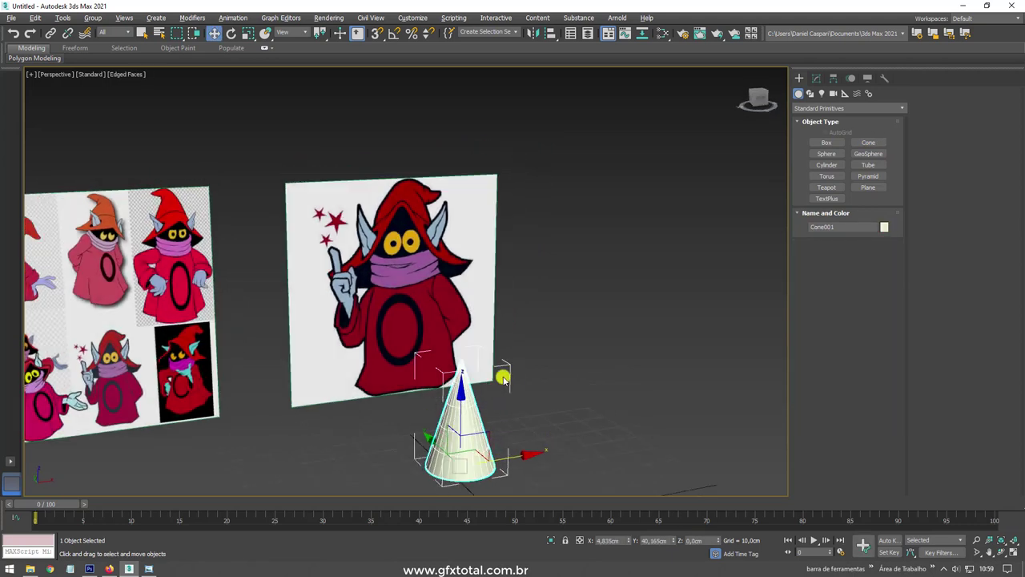
{"action": "left_click_drag", "start_coordinate": [465, 417], "coordinate": [411, 251]}
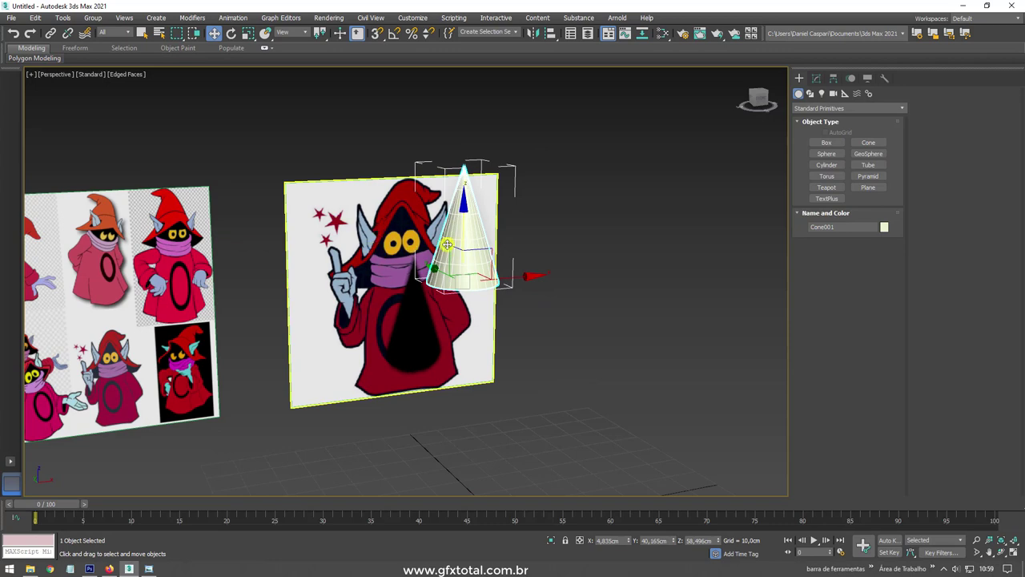
{"action": "middle_click_drag", "start_coordinate": [447, 244], "coordinate": [384, 288], "text": "alt"}
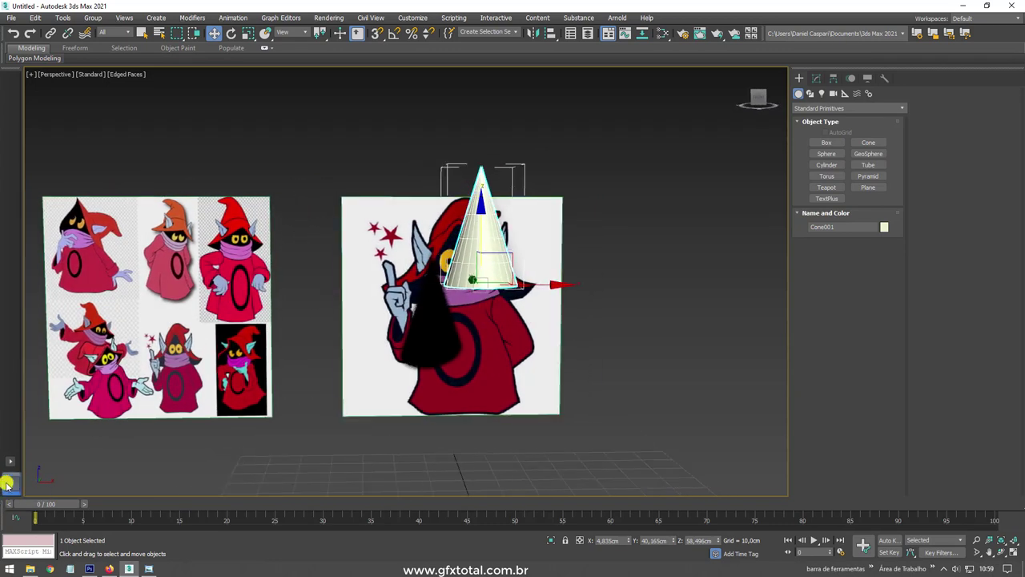
Step: Switch to a two-viewport side-by-side layout
{"action": "left_click", "coordinate": [11, 465]}
{"action": "left_click", "coordinate": [54, 495]}
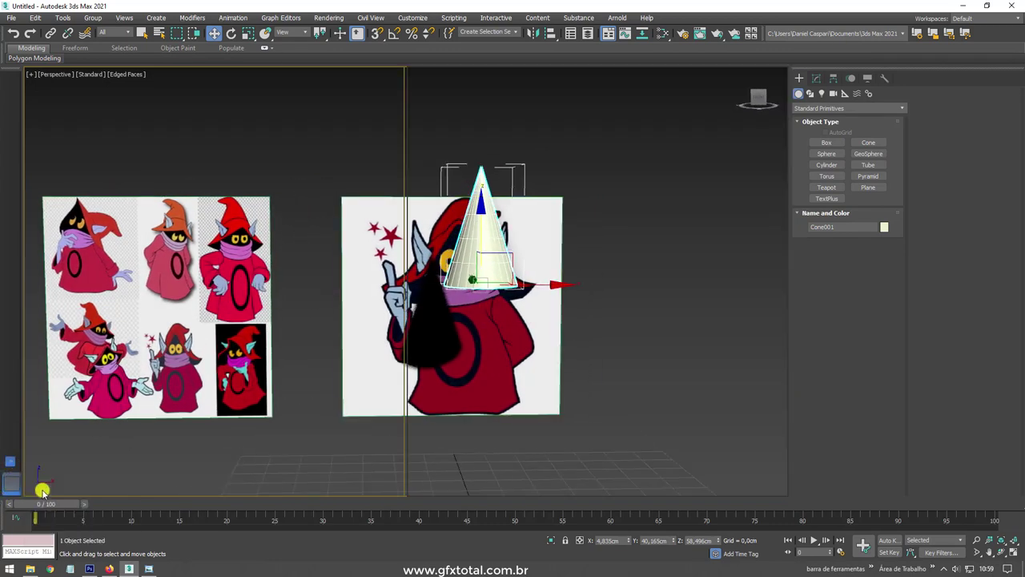
{"action": "middle_click_drag", "start_coordinate": [298, 270], "coordinate": [288, 360]}
Step: Set the left viewport to a shaded Front view
{"action": "key", "text": "f"}
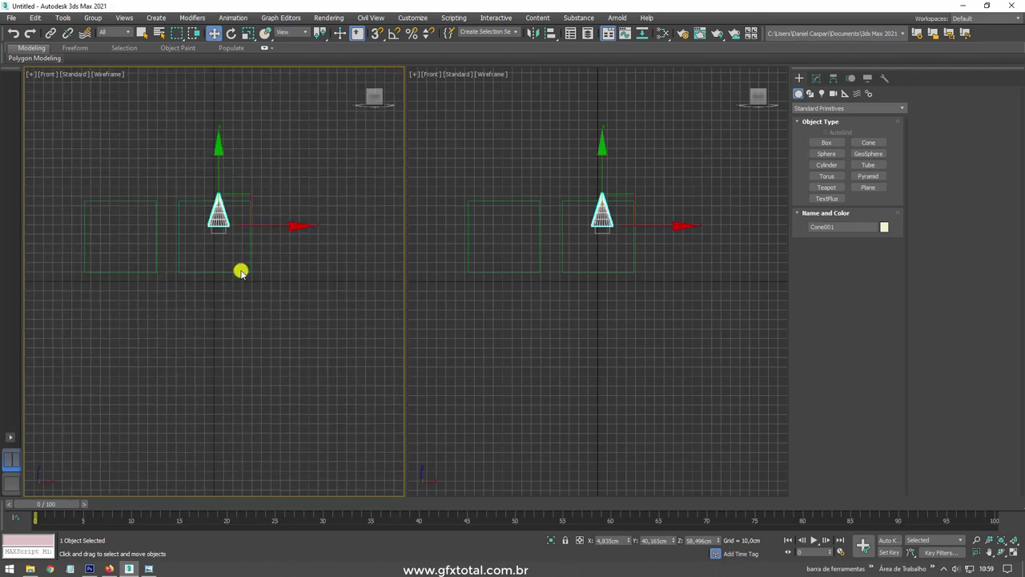
{"action": "scroll", "coordinate": [254, 352], "scroll_direction": "up", "scroll_amount": 3}
{"action": "key", "text": "F3"}
{"action": "scroll", "coordinate": [284, 340], "scroll_direction": "up", "scroll_amount": 2}
Step: Set the right viewport to Perspective with shaded edged faces
{"action": "middle_click_drag", "start_coordinate": [543, 353], "coordinate": [565, 409]}
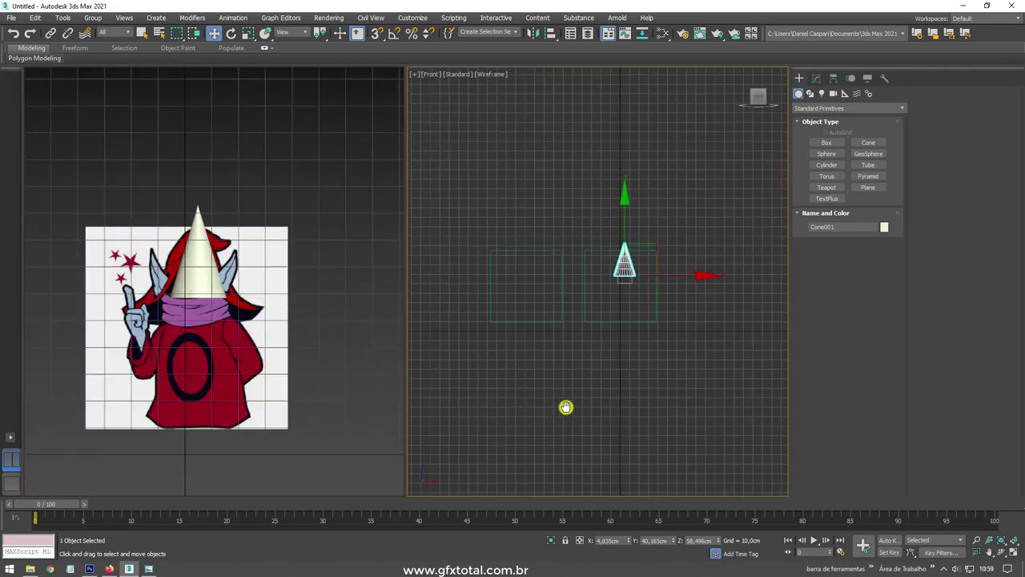
{"action": "key", "text": "p"}
{"action": "key", "text": "F3"}
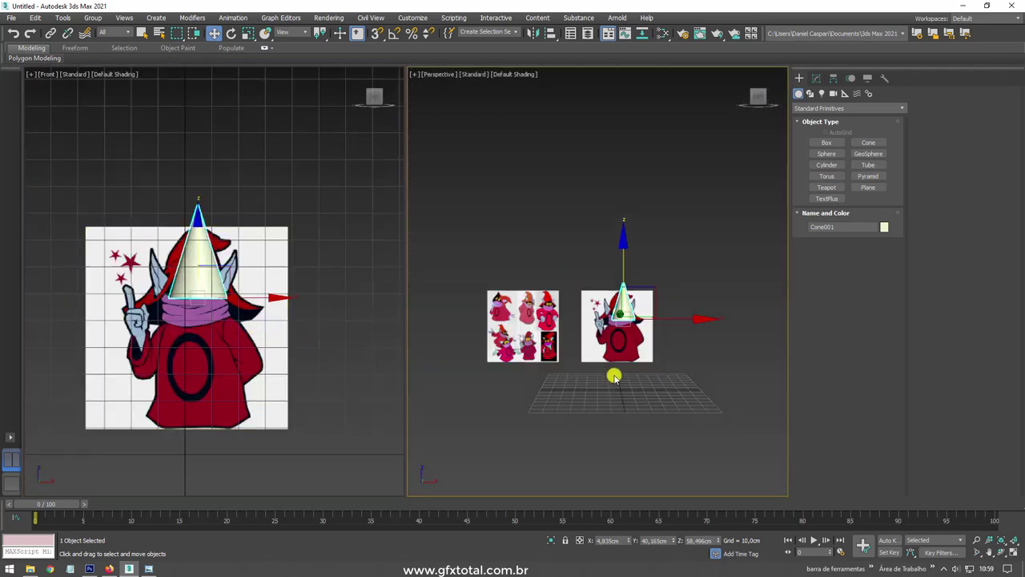
{"action": "mouse_move", "coordinate": [613, 373]}
{"action": "middle_mouse_down", "text": "alt"}
{"action": "mouse_move", "coordinate": [654, 377]}
{"action": "mouse_move", "coordinate": [614, 318]}
{"action": "middle_mouse_up", "text": "alt"}
{"action": "scroll", "coordinate": [614, 317], "scroll_direction": "up", "scroll_amount": 5}
{"action": "key", "text": "F3"}
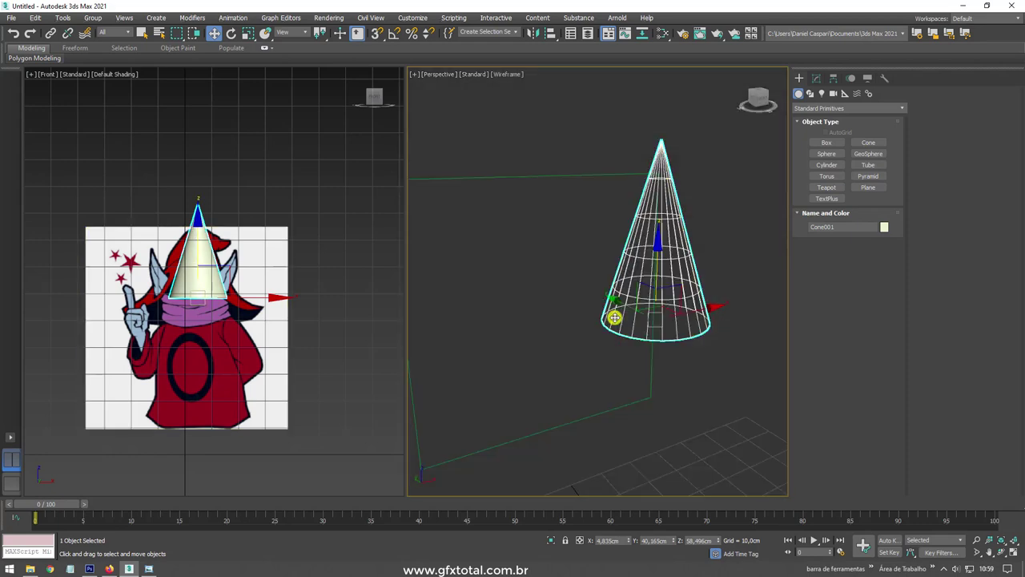
{"action": "key", "text": "F3"}
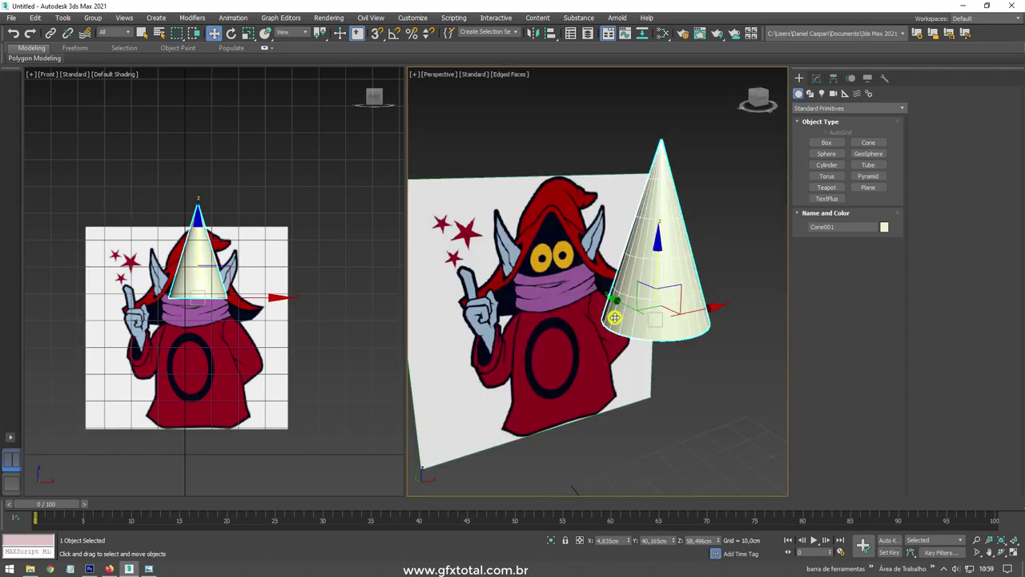
{"action": "key", "text": "F3"}
{"action": "key", "text": "F3"}
{"action": "key", "text": "F3"}
{"action": "key", "text": "F3"}
{"action": "key", "text": "F4"}
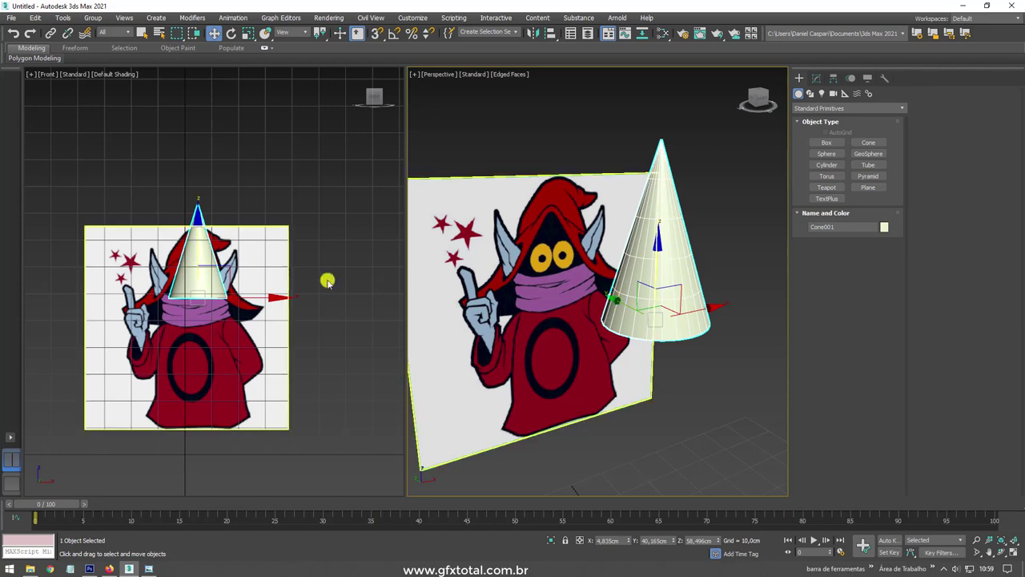
{"action": "scroll", "coordinate": [327, 280], "scroll_direction": "up", "scroll_amount": 3}
{"action": "scroll", "coordinate": [263, 253], "scroll_direction": "up", "scroll_amount": 3}
Step: Raise the cone so it sits over Orko's hat
{"action": "left_click_drag", "start_coordinate": [266, 267], "coordinate": [261, 199]}
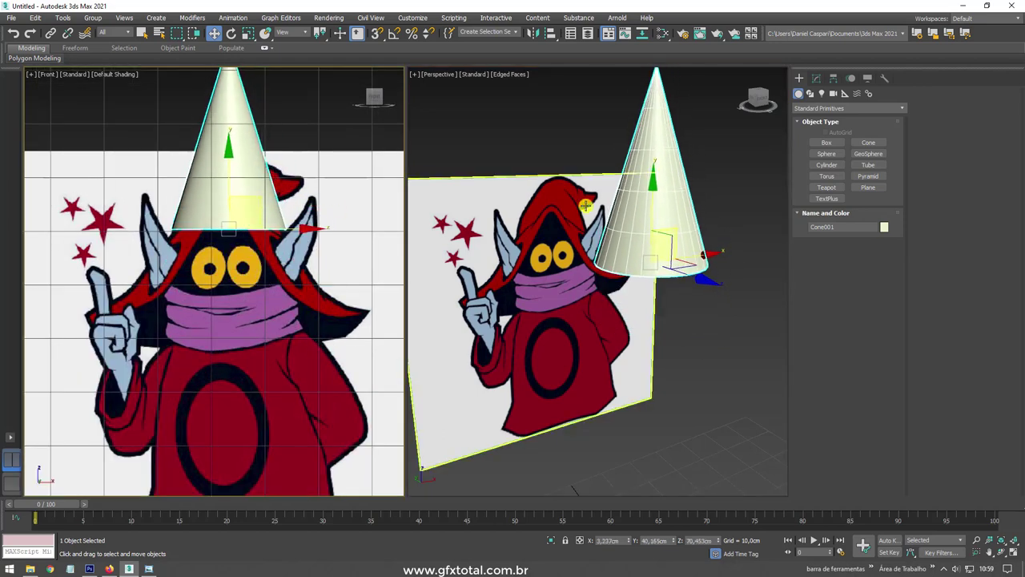
{"action": "middle_click_drag", "start_coordinate": [657, 184], "coordinate": [721, 171], "text": "alt"}
{"action": "left_click", "coordinate": [816, 78]}
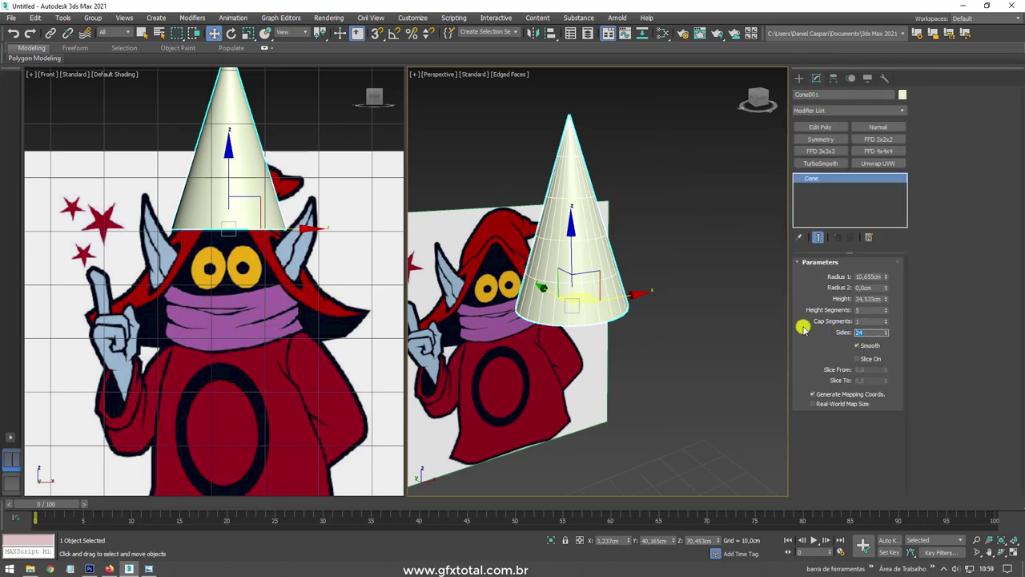
Step: Reduce the cone to 16 sides and 3 height segments
{"action": "key", "text": "Return"}
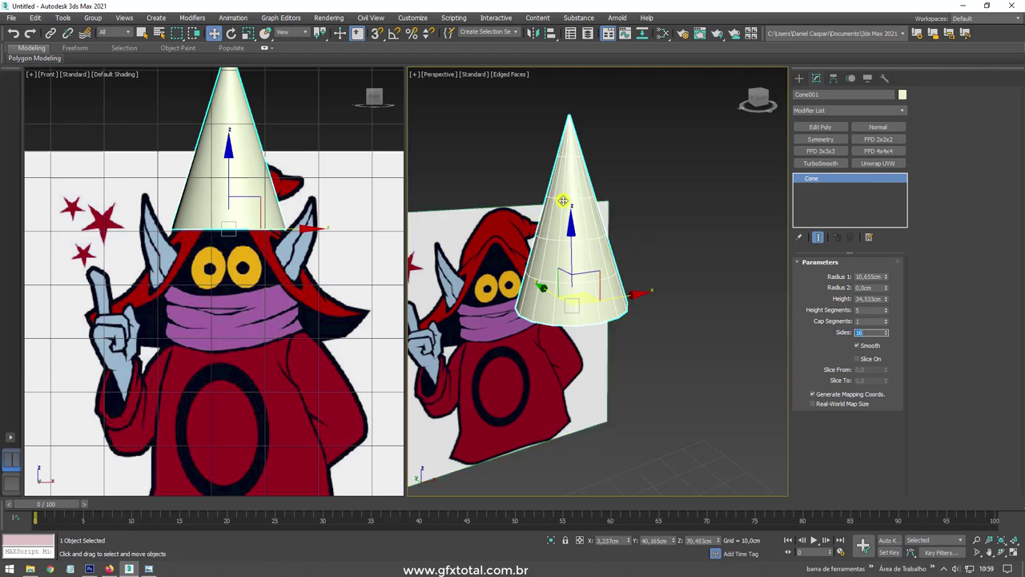
{"action": "middle_click_drag", "start_coordinate": [586, 240], "coordinate": [720, 275], "text": "alt"}
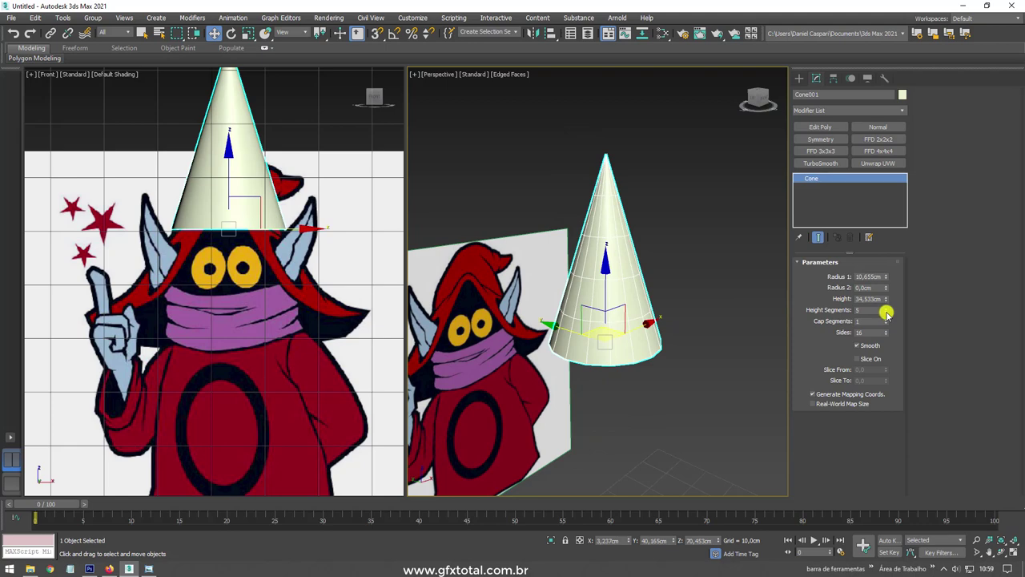
{"action": "middle_click_drag", "start_coordinate": [673, 280], "coordinate": [677, 277], "text": "alt"}
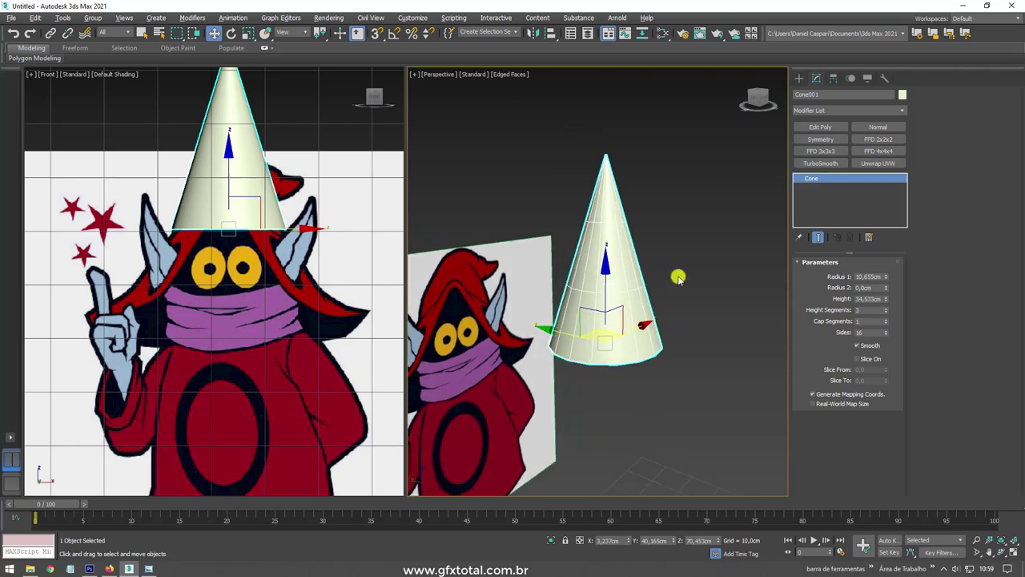
Step: Colour Cone001 blue using the Object Color swatch
{"action": "left_click", "coordinate": [900, 94]}
{"action": "left_click", "coordinate": [557, 280]}
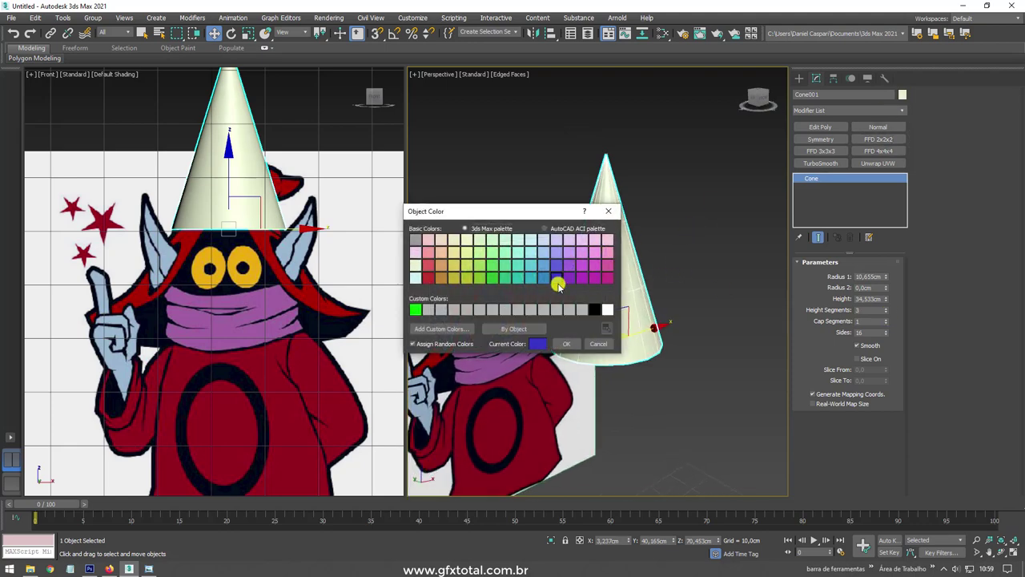
{"action": "left_click", "coordinate": [569, 341]}
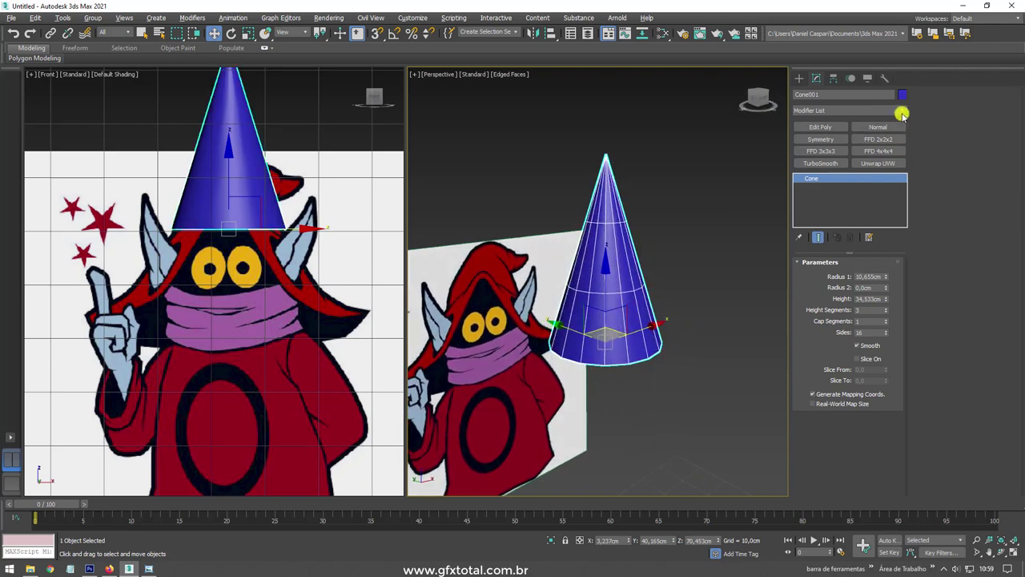
{"action": "left_click", "coordinate": [902, 112]}
Step: Add a Bend modifier to the cone with Angle 89 and Direction -90
{"action": "left_click_drag", "start_coordinate": [903, 146], "coordinate": [903, 198]}
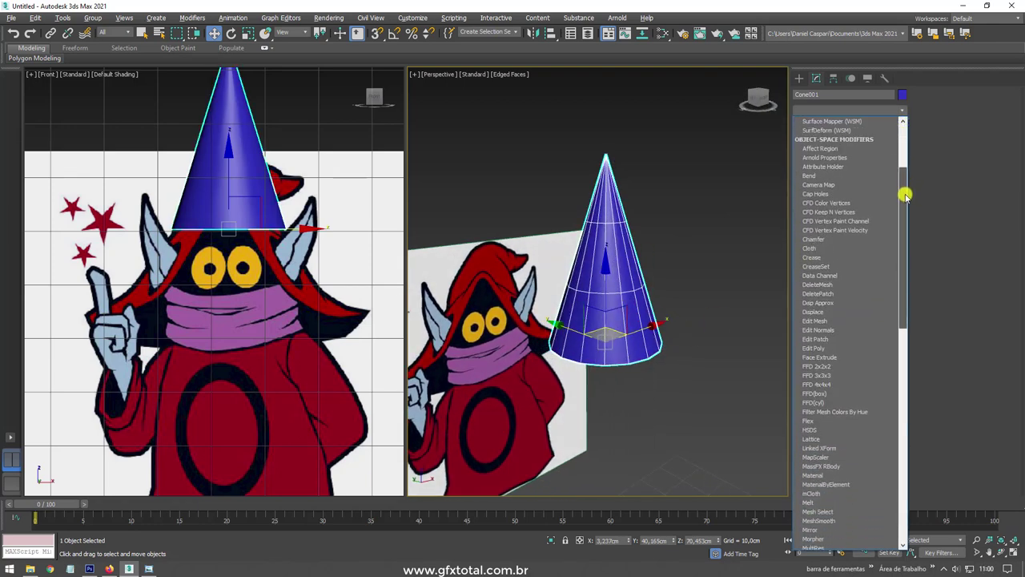
{"action": "scroll", "coordinate": [837, 206], "scroll_direction": "up", "scroll_amount": 2}
{"action": "scroll", "coordinate": [835, 207], "scroll_direction": "up", "scroll_amount": 2}
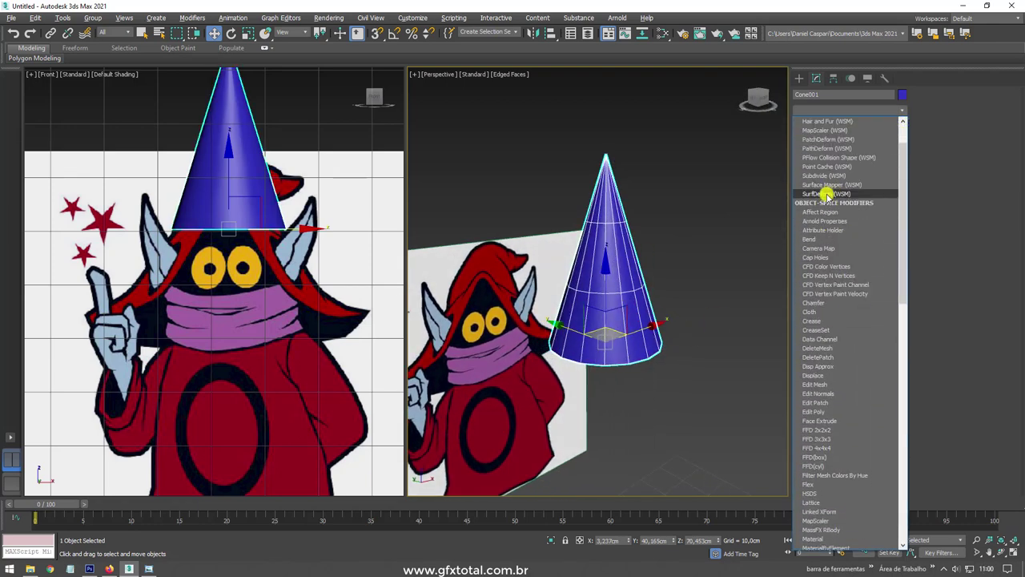
{"action": "left_click", "coordinate": [810, 239]}
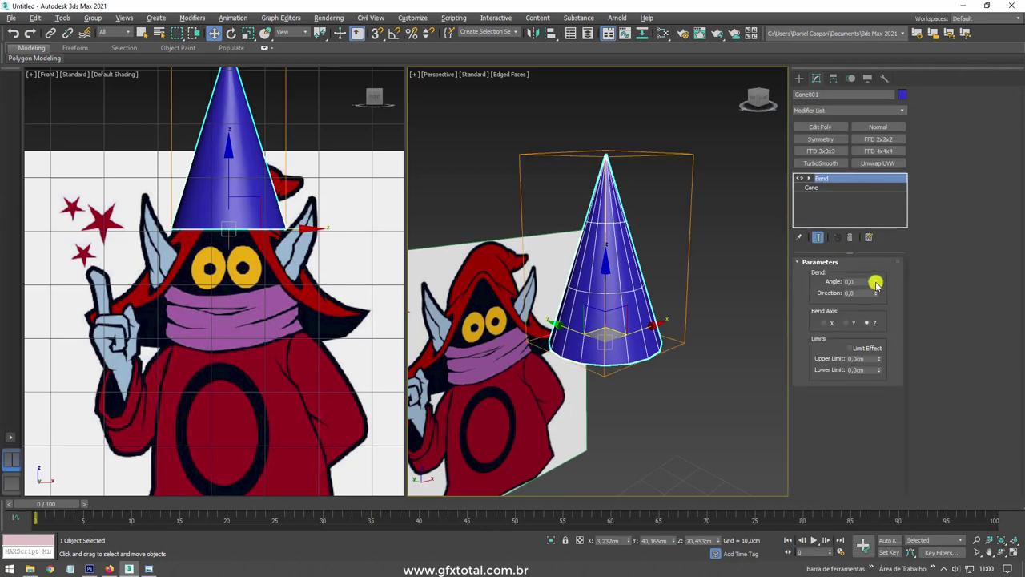
{"action": "left_click_drag", "start_coordinate": [876, 281], "coordinate": [853, 179]}
{"action": "left_click_drag", "start_coordinate": [876, 291], "coordinate": [876, 312]}
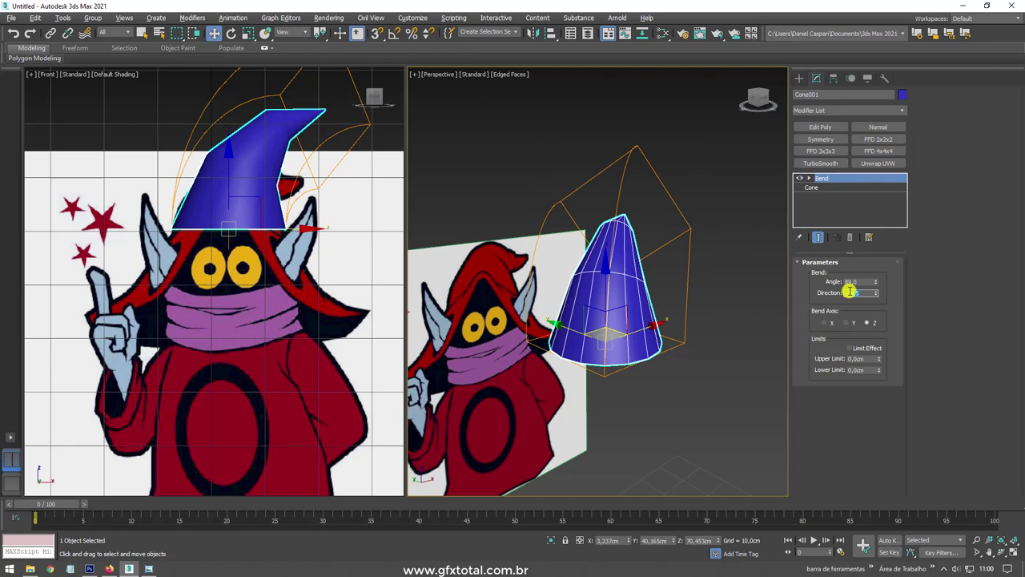
{"action": "left_click_drag", "start_coordinate": [849, 292], "coordinate": [672, 314]}
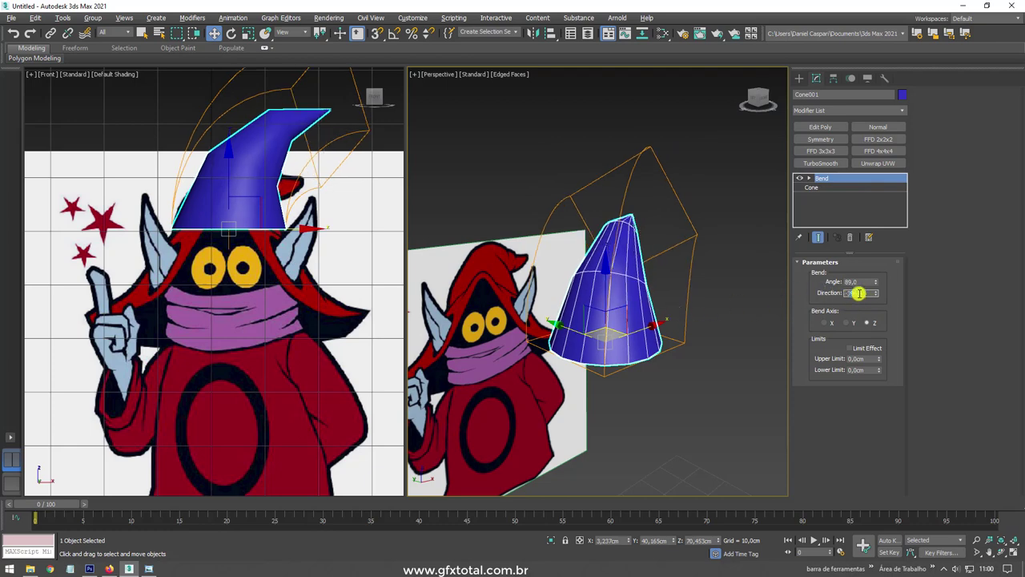
{"action": "type", "text": "-90"}
{"action": "key", "text": "Return"}
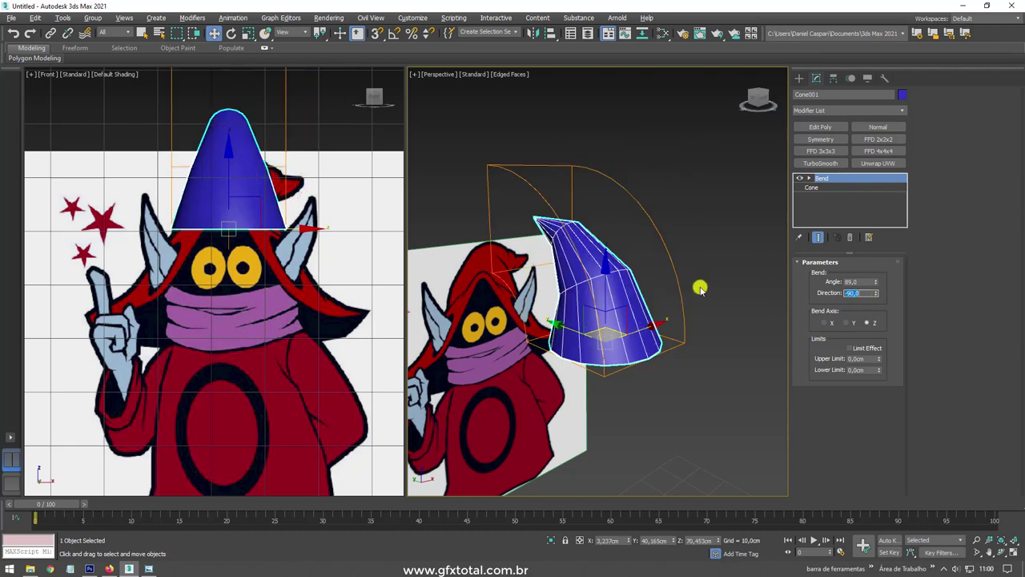
{"action": "middle_click_drag", "start_coordinate": [645, 305], "coordinate": [652, 267], "text": "alt"}
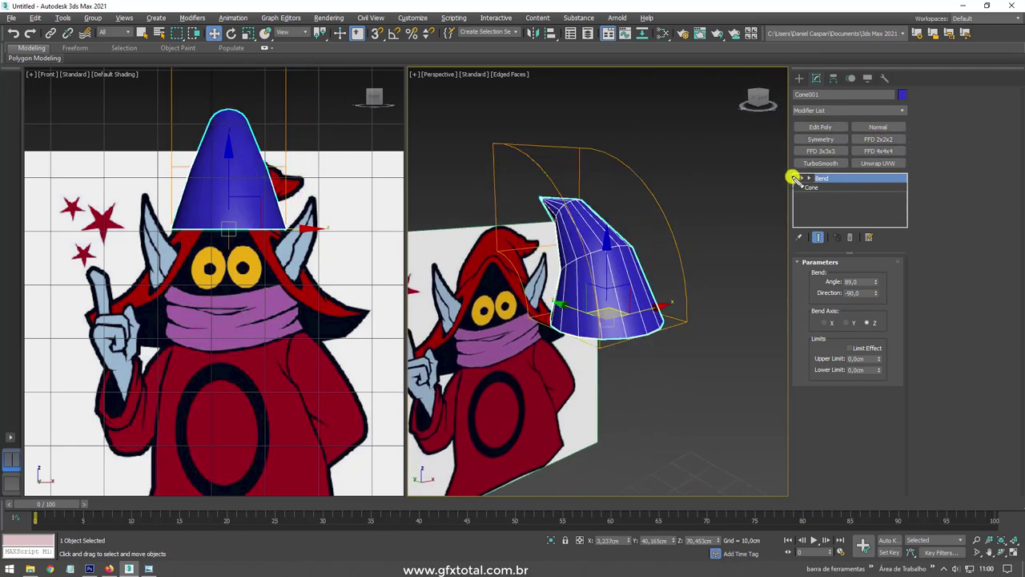
{"action": "left_click_drag", "start_coordinate": [787, 128], "coordinate": [797, 165]}
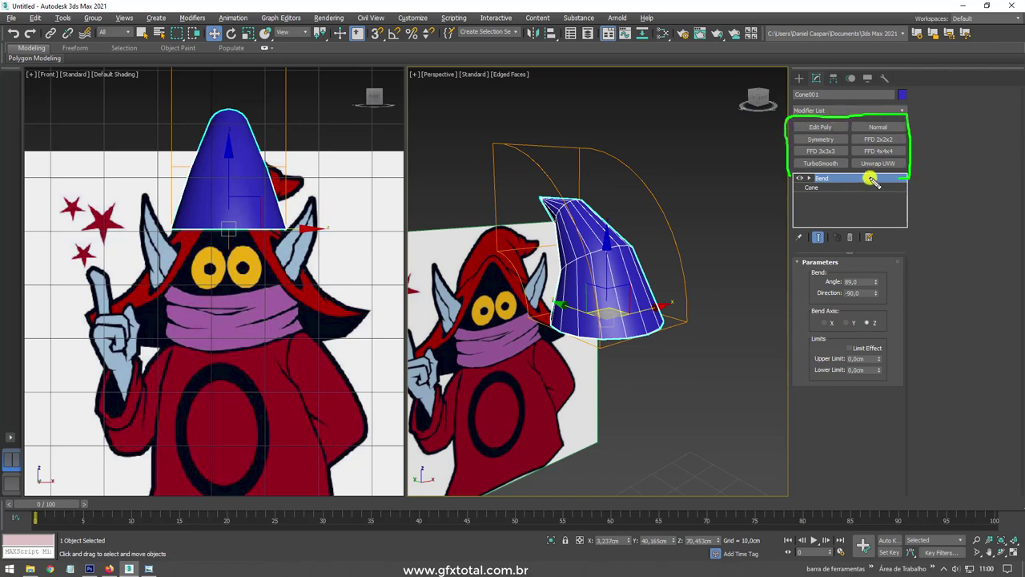
{"action": "left_click", "coordinate": [902, 111]}
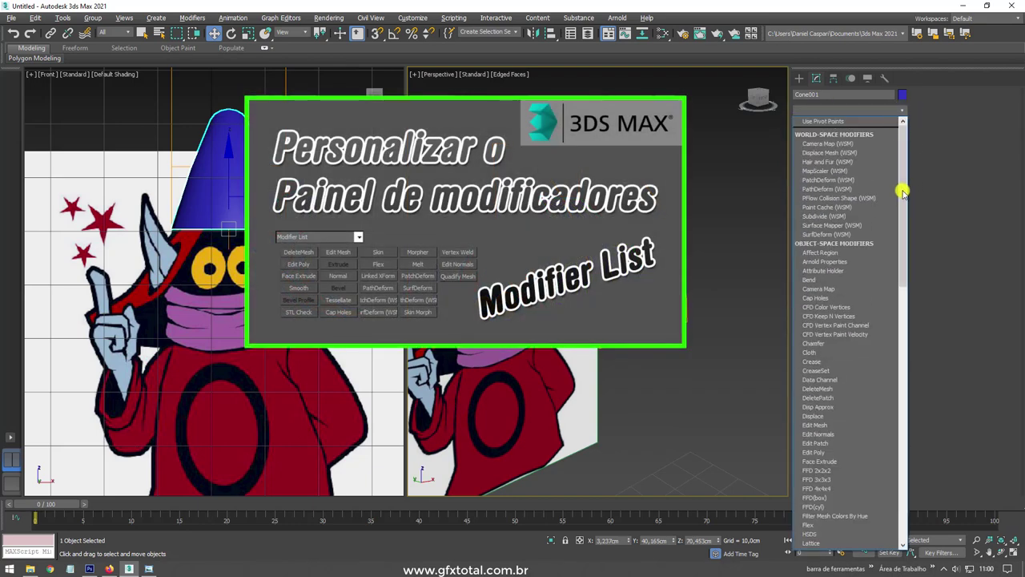
{"action": "left_click", "coordinate": [901, 110]}
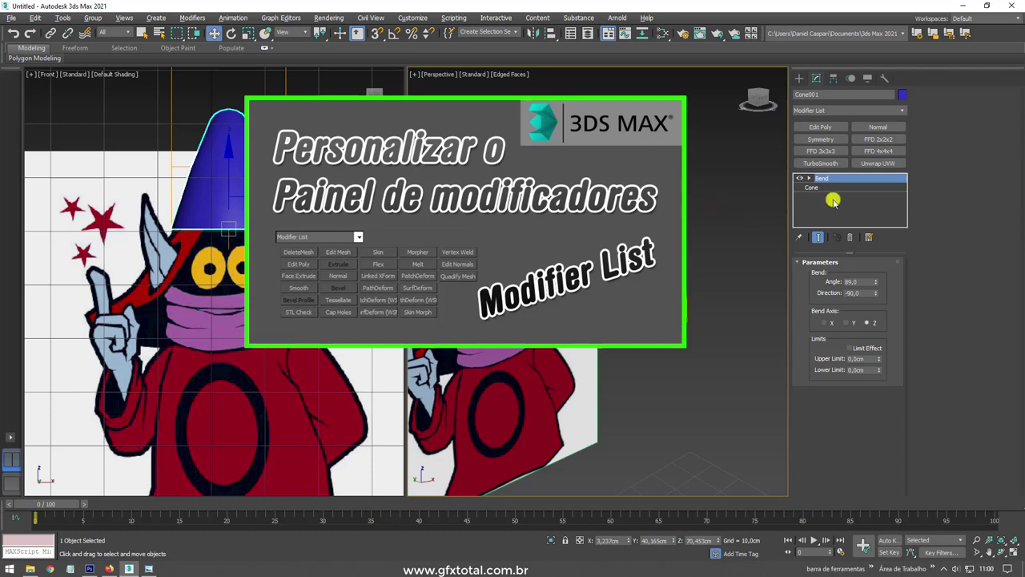
Step: Add an Edit Poly modifier above the cone's Bend
{"action": "left_click", "coordinate": [828, 128]}
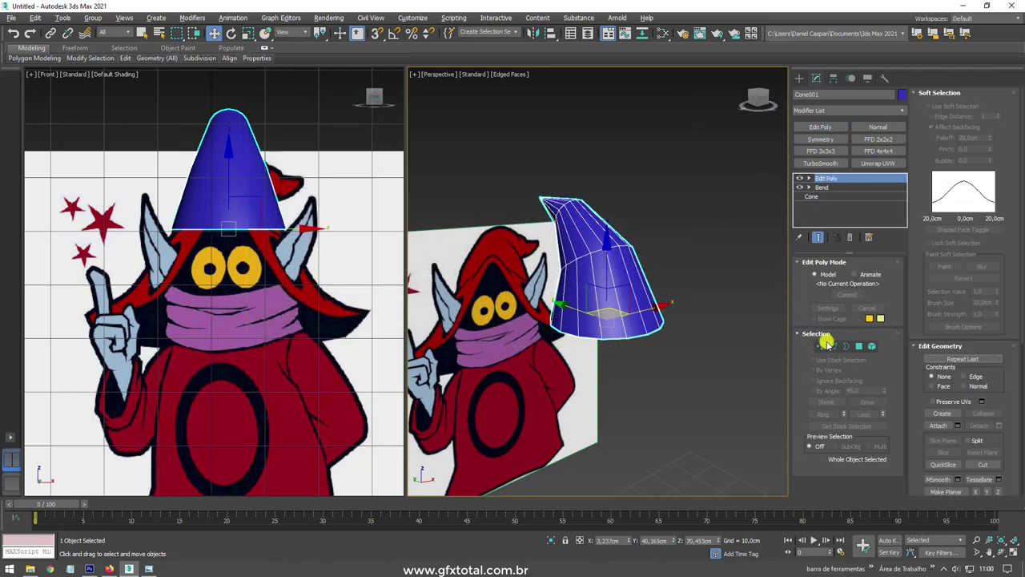
{"action": "middle_click_drag", "start_coordinate": [700, 270], "coordinate": [661, 268], "text": "alt"}
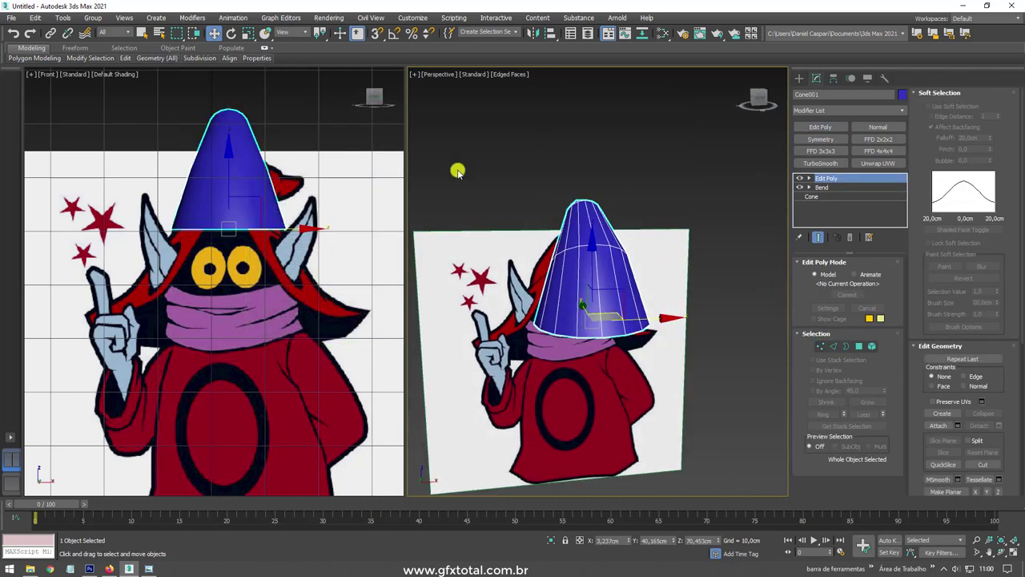
{"action": "middle_click_drag", "start_coordinate": [240, 166], "coordinate": [245, 191]}
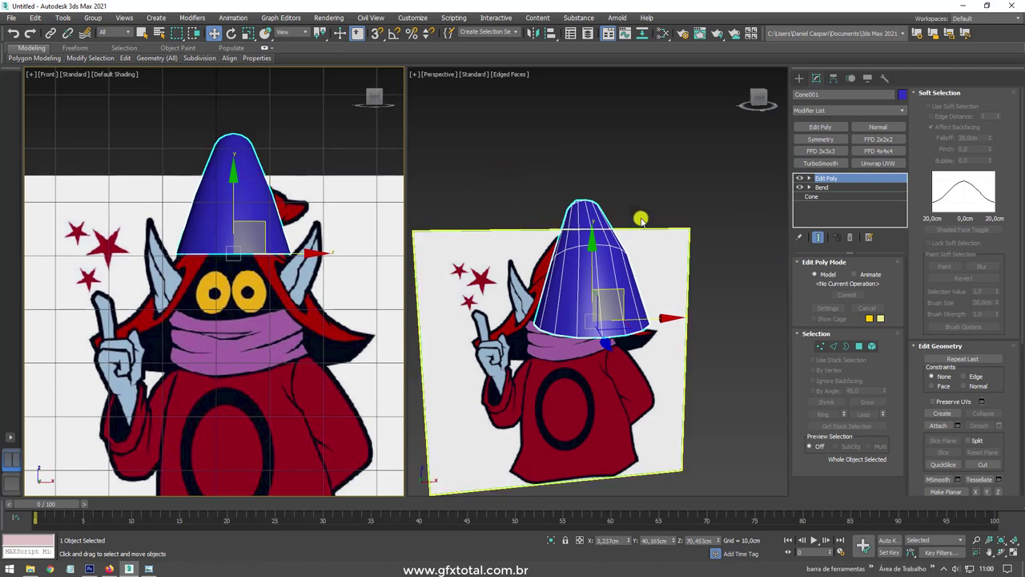
{"action": "middle_click_drag", "start_coordinate": [640, 219], "coordinate": [754, 306], "text": "alt"}
Step: Select the cone's top vertices and rotate them to tilt the tip
{"action": "left_click", "coordinate": [819, 348]}
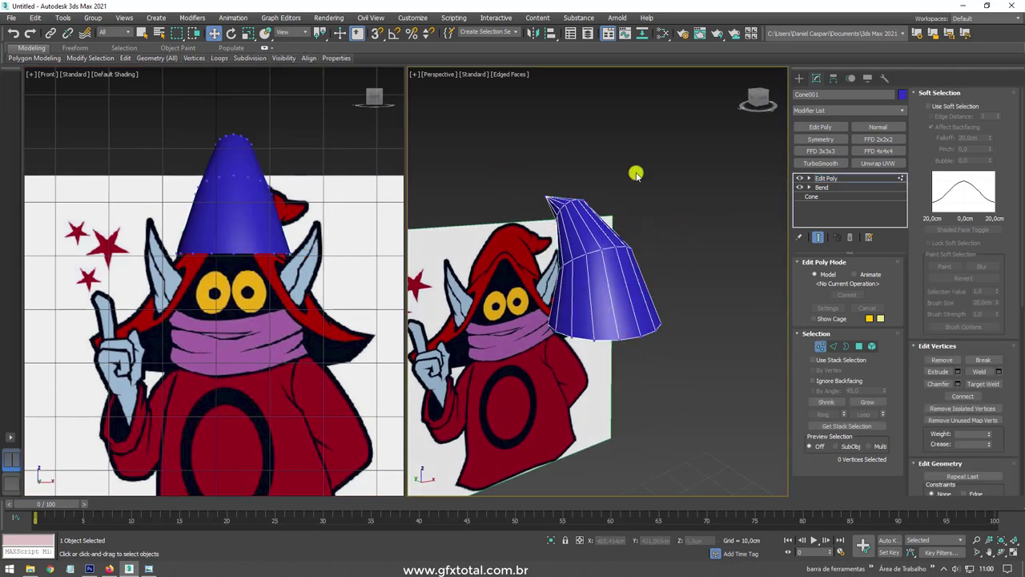
{"action": "left_click_drag", "start_coordinate": [575, 217], "coordinate": [696, 288]}
{"action": "mouse_move", "coordinate": [696, 288]}
{"action": "middle_mouse_down", "text": "alt"}
{"action": "mouse_move", "coordinate": [670, 252]}
{"action": "mouse_move", "coordinate": [475, 152]}
{"action": "middle_mouse_up", "text": "alt"}
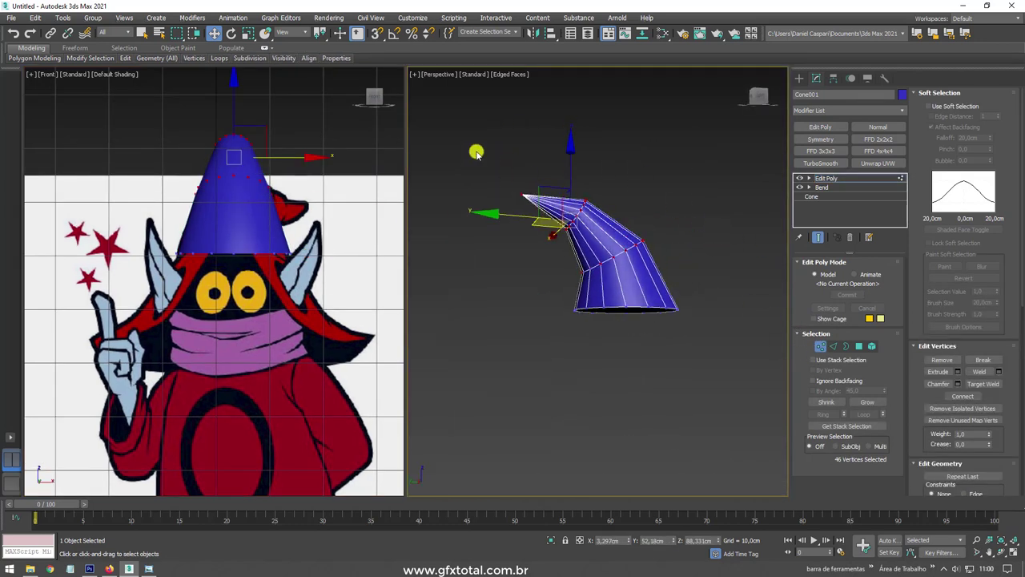
{"action": "key", "text": "e"}
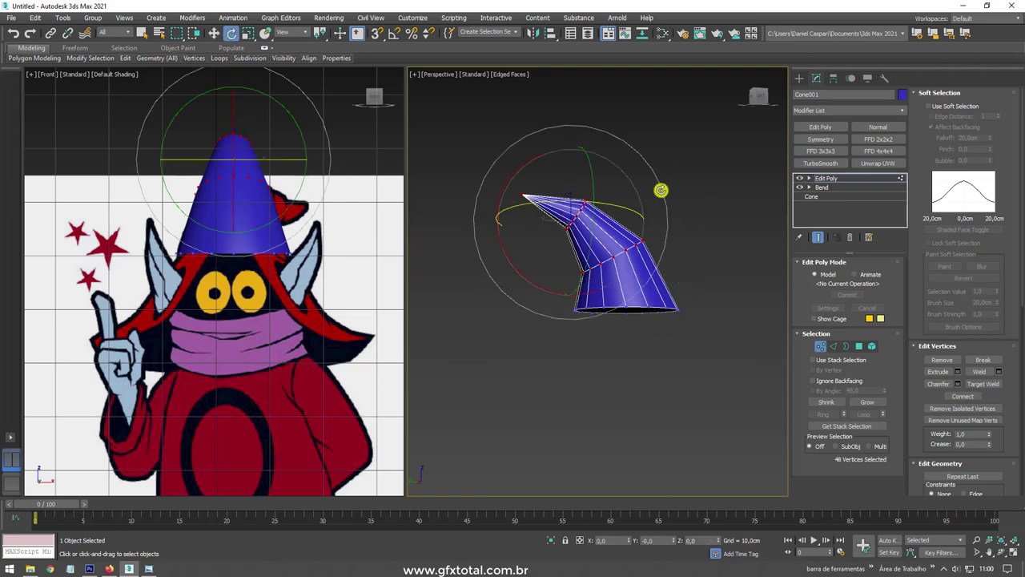
{"action": "mouse_move", "coordinate": [660, 190]}
{"action": "middle_mouse_down", "text": "alt"}
{"action": "mouse_move", "coordinate": [645, 213]}
{"action": "mouse_move", "coordinate": [638, 197]}
{"action": "middle_mouse_up", "text": "alt"}
{"action": "mouse_move", "coordinate": [643, 201]}
{"action": "left_mouse_down"}
{"action": "mouse_move", "coordinate": [630, 187]}
{"action": "mouse_move", "coordinate": [518, 188]}
{"action": "left_mouse_up"}
Step: Shift the top vertices slightly right and up, then select just the tip vertices
{"action": "key", "text": "w"}
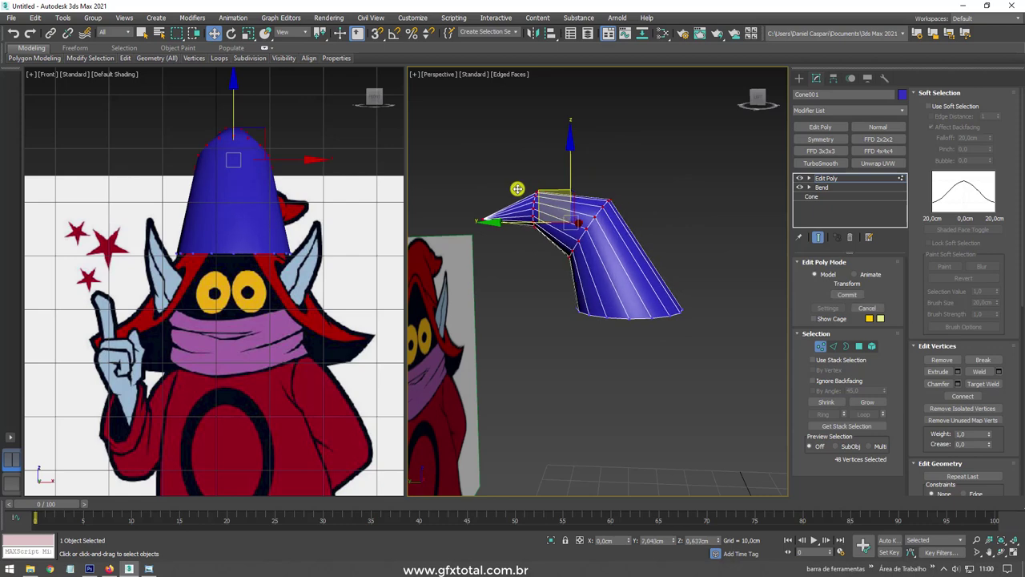
{"action": "scroll", "coordinate": [225, 305], "scroll_direction": "down", "scroll_amount": 4}
{"action": "scroll", "coordinate": [143, 317], "scroll_direction": "up", "scroll_amount": 3}
{"action": "scroll", "coordinate": [148, 251], "scroll_direction": "up", "scroll_amount": 3}
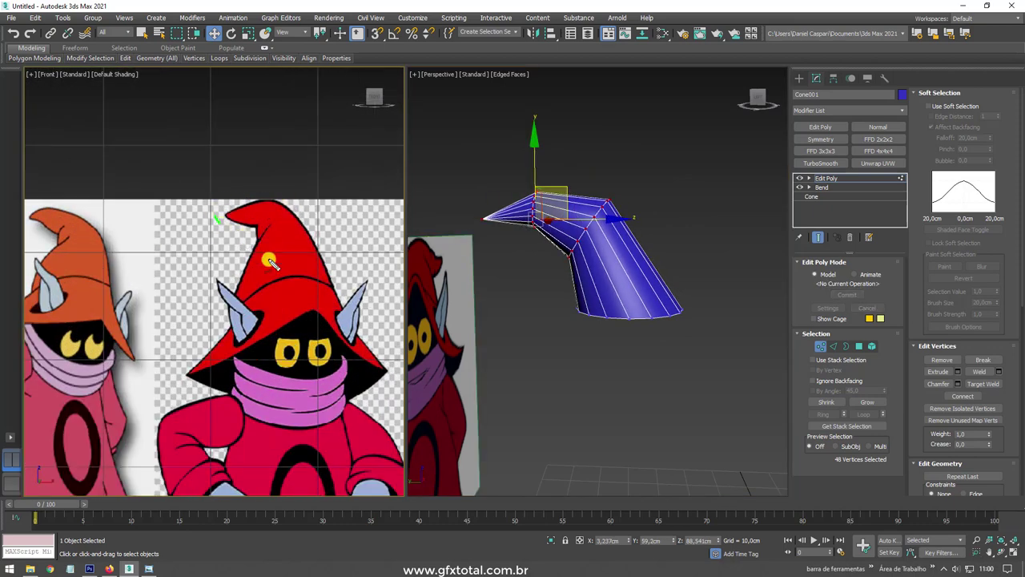
{"action": "middle_click_drag", "start_coordinate": [536, 238], "coordinate": [553, 221], "text": "alt"}
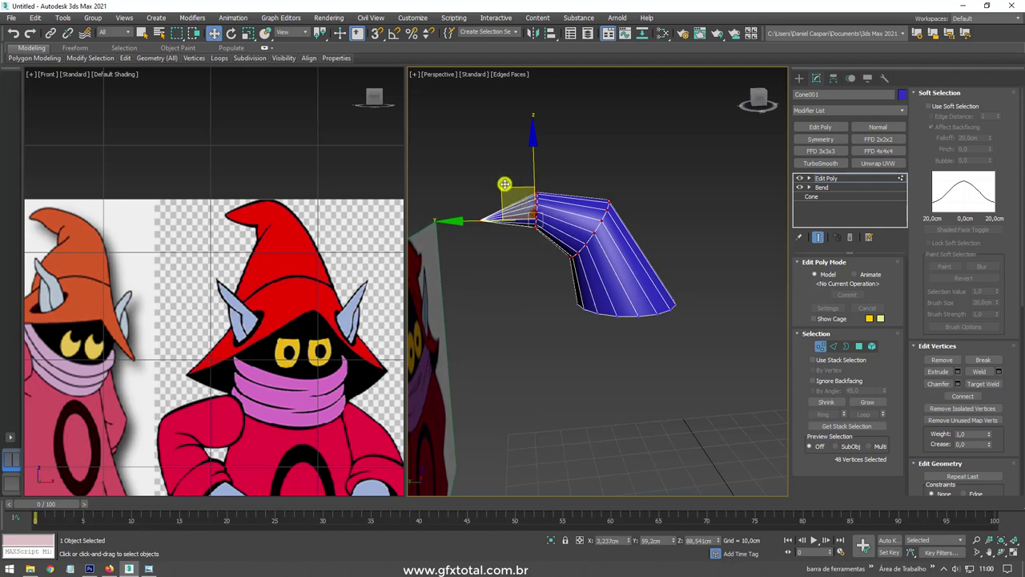
{"action": "left_click_drag", "start_coordinate": [506, 187], "coordinate": [530, 185]}
{"action": "key", "text": "e"}
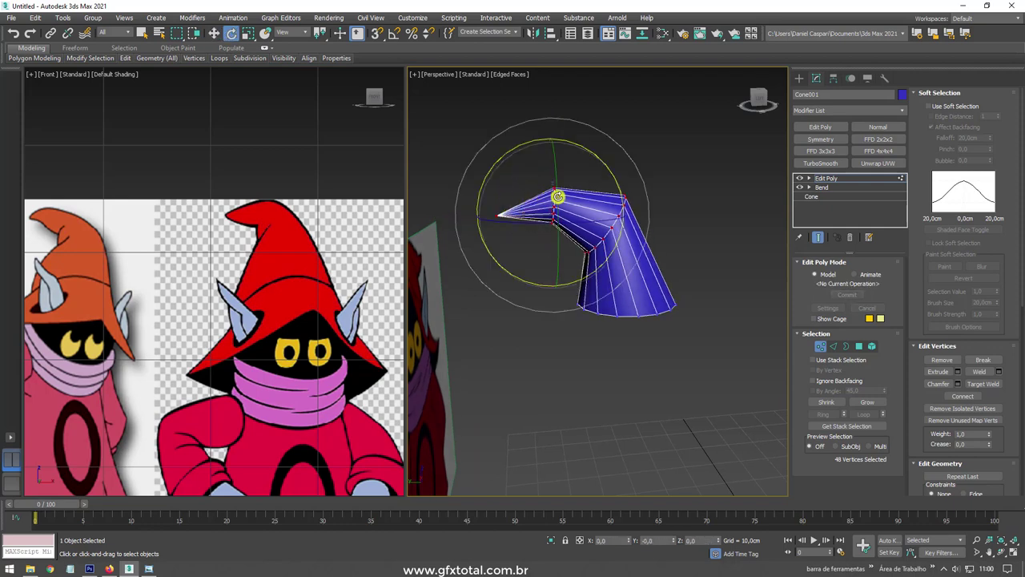
{"action": "left_click_drag", "start_coordinate": [566, 255], "coordinate": [544, 219]}
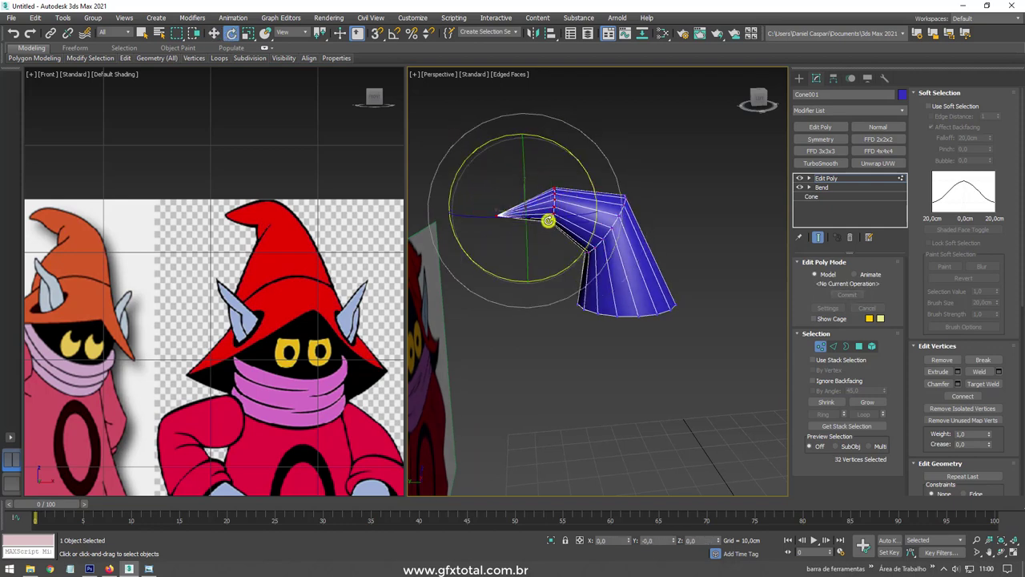
{"action": "key", "text": "r"}
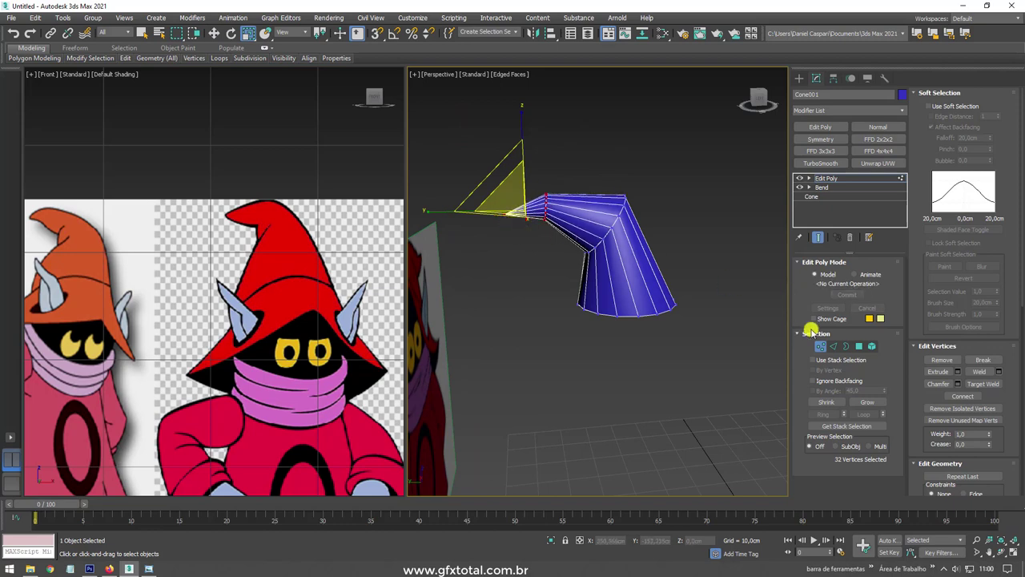
Step: In edge mode, add a new edge loop across a ring of edges along the hat body
{"action": "left_click", "coordinate": [834, 345]}
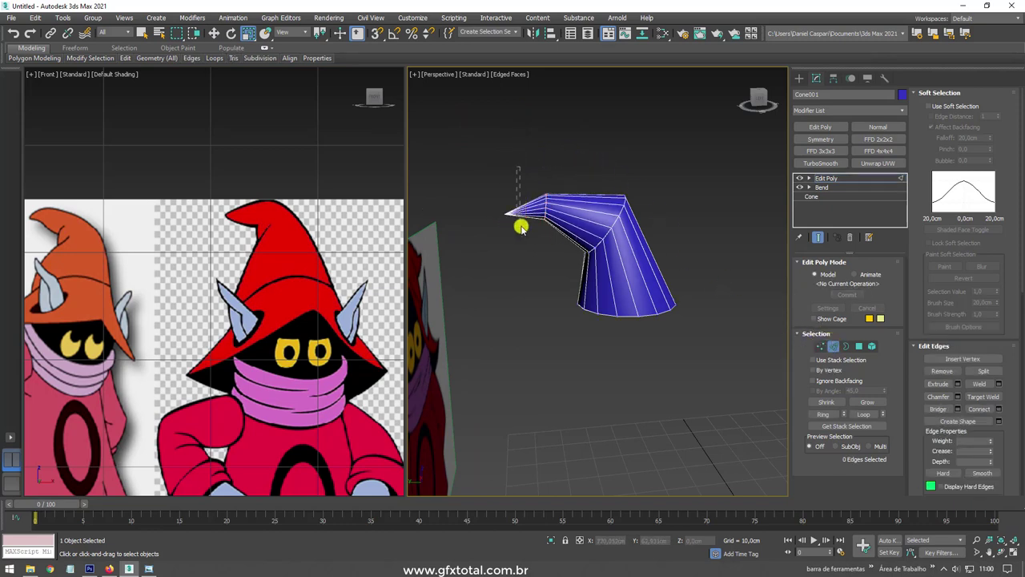
{"action": "left_click_drag", "start_coordinate": [521, 228], "coordinate": [498, 202]}
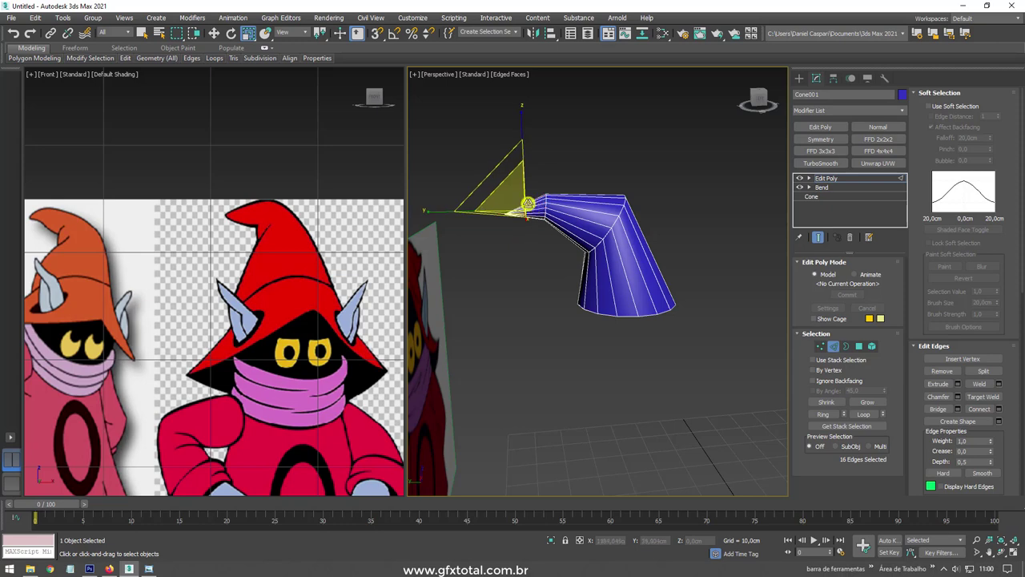
{"action": "scroll", "coordinate": [527, 208], "scroll_direction": "up", "scroll_amount": 5}
{"action": "left_click_drag", "start_coordinate": [515, 213], "coordinate": [513, 195]}
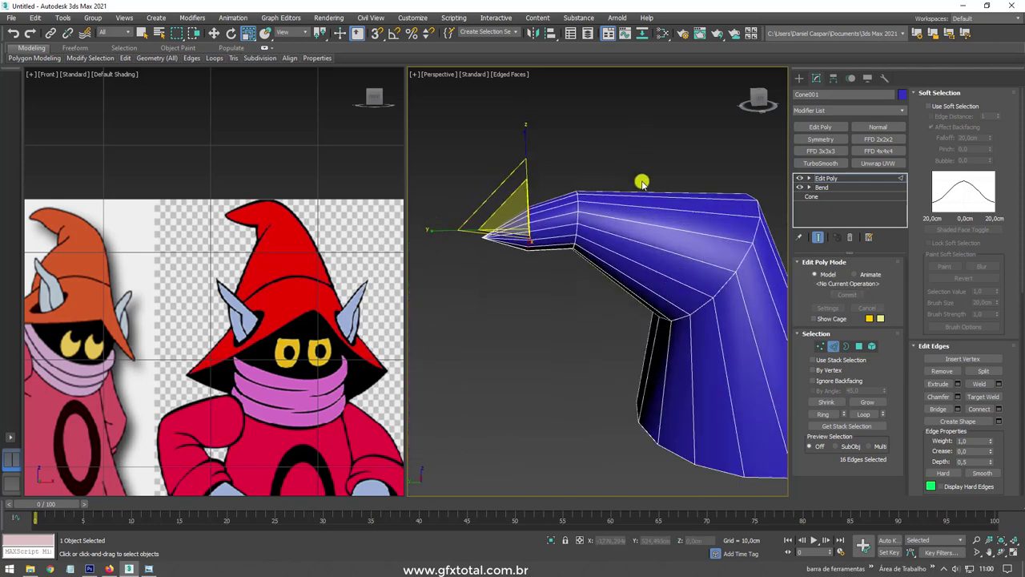
{"action": "left_click", "coordinate": [627, 305]}
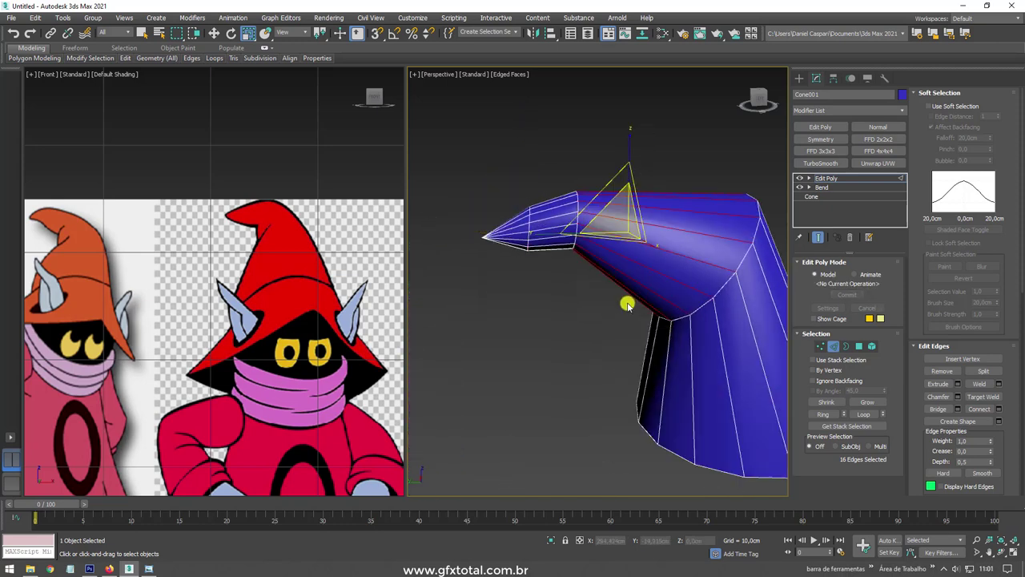
{"action": "left_click", "coordinate": [980, 409]}
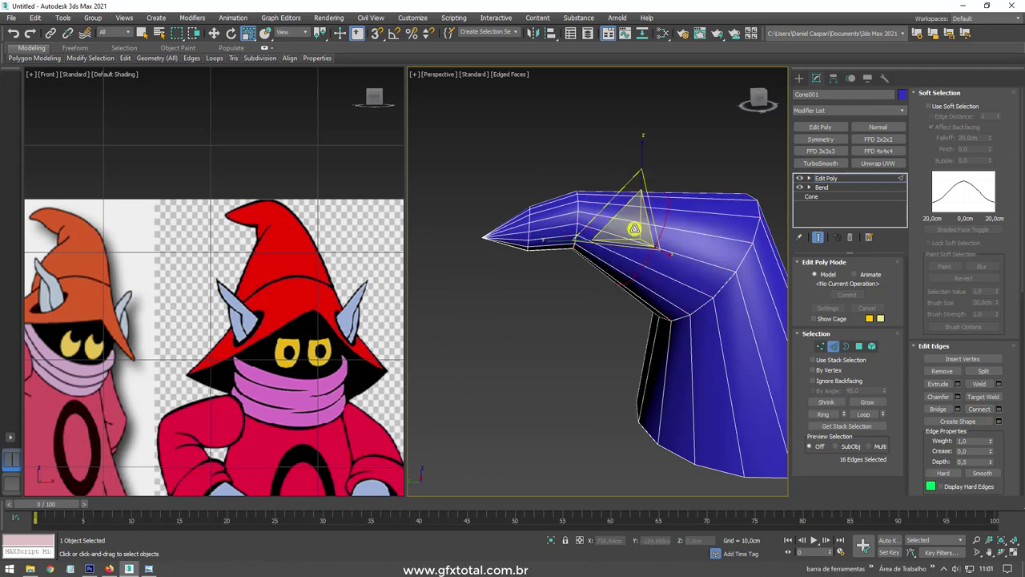
Step: Scale the new middle edge loop outward so the hat bulges
{"action": "middle_click_drag", "start_coordinate": [634, 229], "coordinate": [658, 233], "text": "alt"}
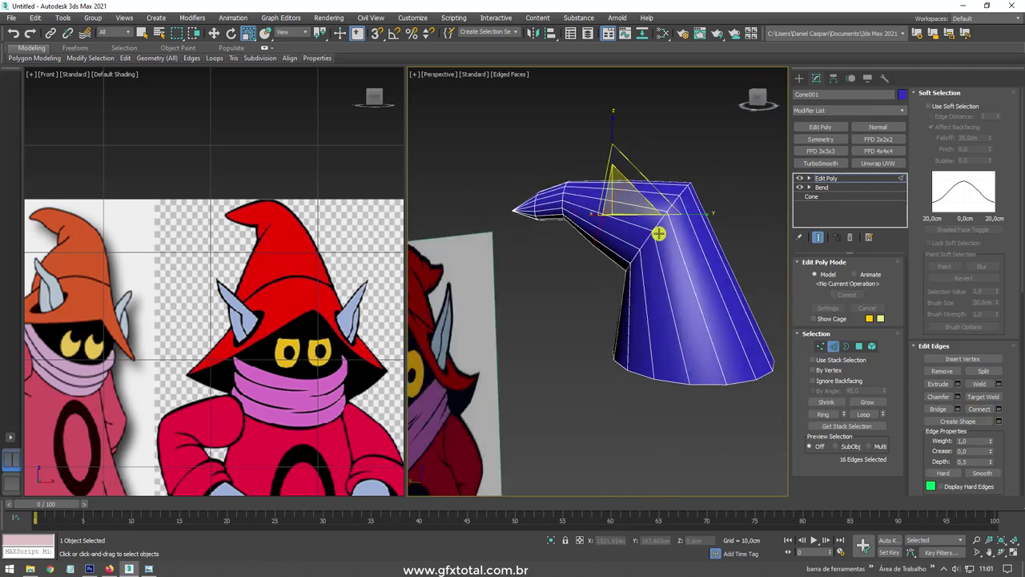
{"action": "key", "text": "e"}
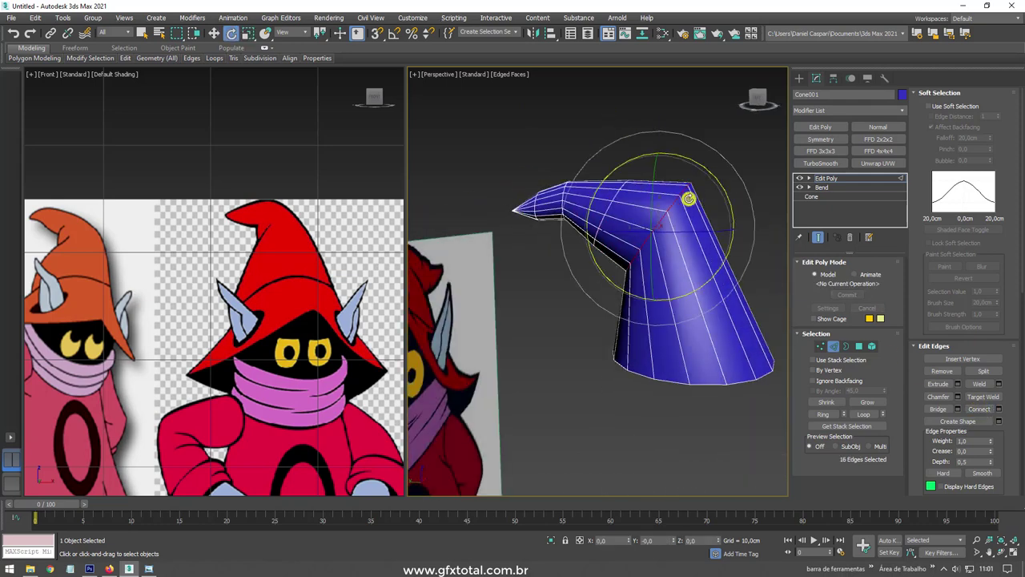
{"action": "middle_click_drag", "start_coordinate": [736, 212], "coordinate": [723, 243], "text": "alt"}
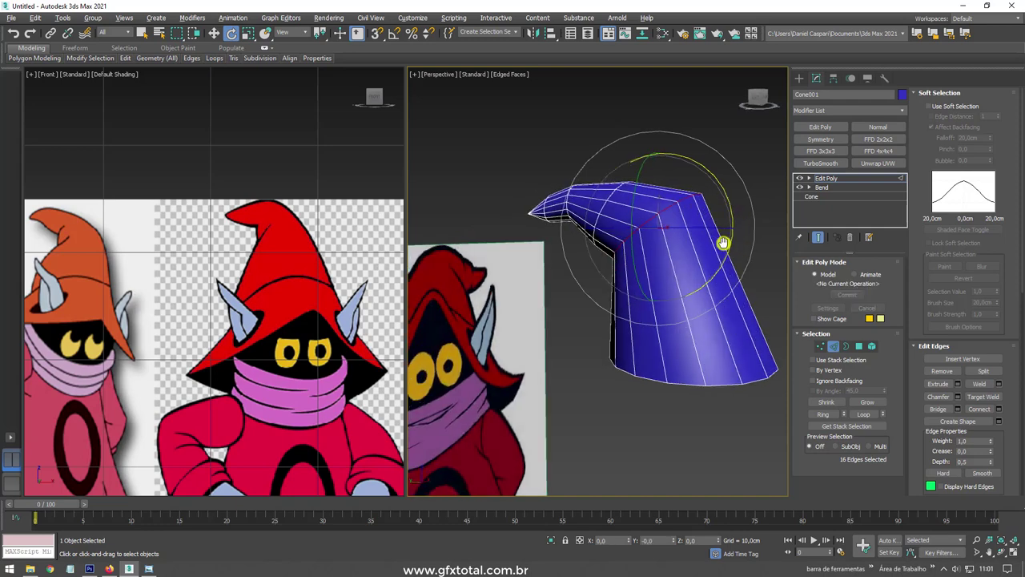
{"action": "scroll", "coordinate": [704, 256], "scroll_direction": "up", "scroll_amount": 5}
{"action": "scroll", "coordinate": [728, 280], "scroll_direction": "down", "scroll_amount": 5}
{"action": "middle_click_drag", "start_coordinate": [526, 319], "coordinate": [632, 321], "text": "alt"}
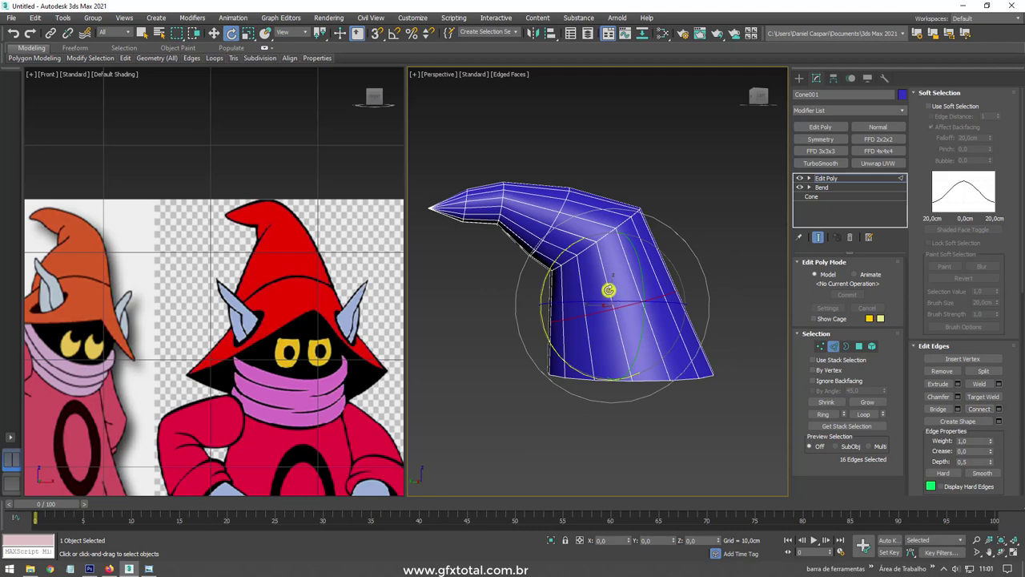
{"action": "key", "text": "r"}
{"action": "left_click_drag", "start_coordinate": [607, 320], "coordinate": [609, 316]}
Step: Tilt the bulged edge loop and nudge it right and down
{"action": "key", "text": "w"}
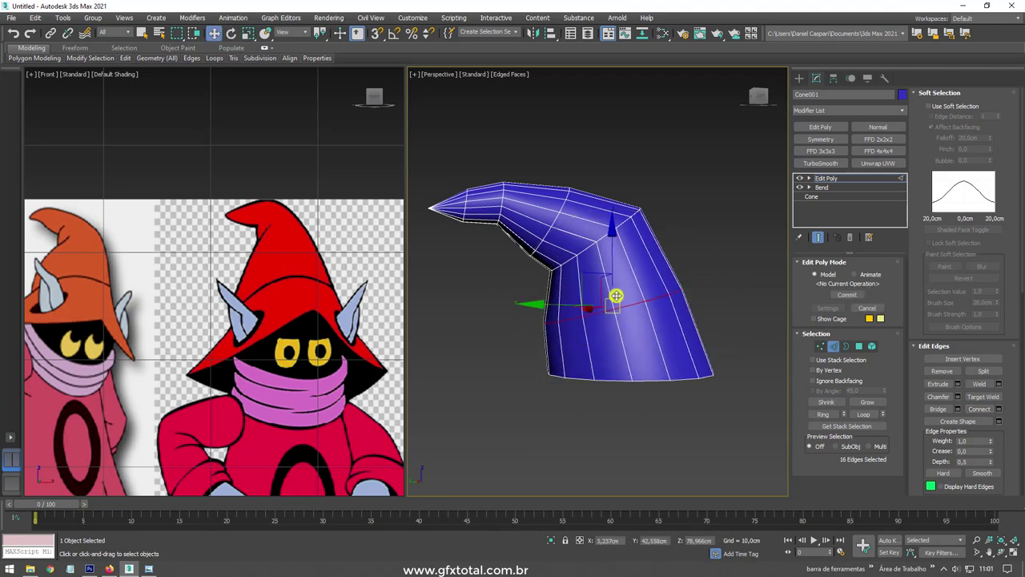
{"action": "key", "text": "e"}
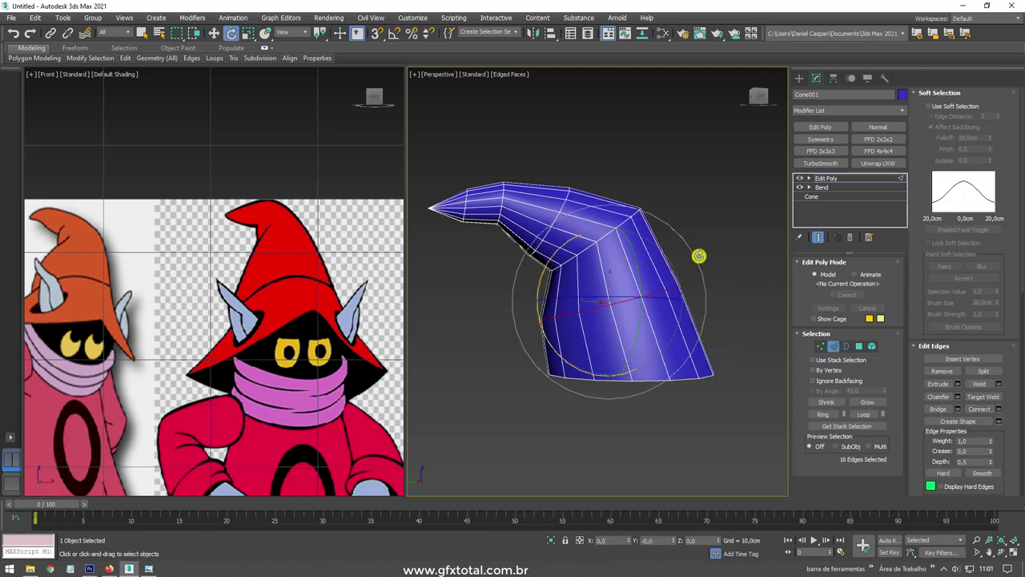
{"action": "middle_click_drag", "start_coordinate": [697, 256], "coordinate": [672, 279], "text": "alt"}
{"action": "left_click_drag", "start_coordinate": [679, 274], "coordinate": [659, 288]}
{"action": "key", "text": "w"}
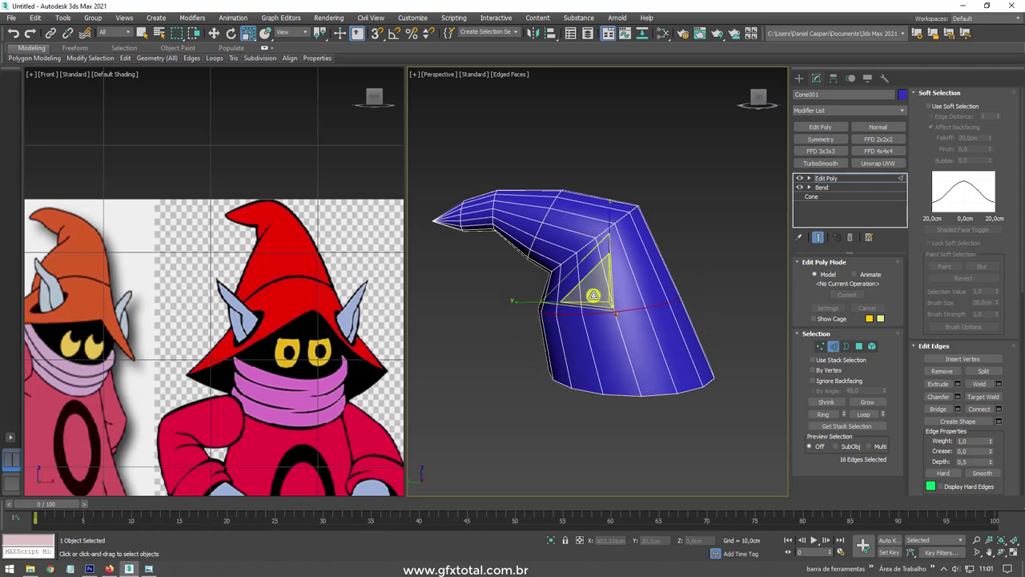
{"action": "left_click_drag", "start_coordinate": [598, 270], "coordinate": [601, 280]}
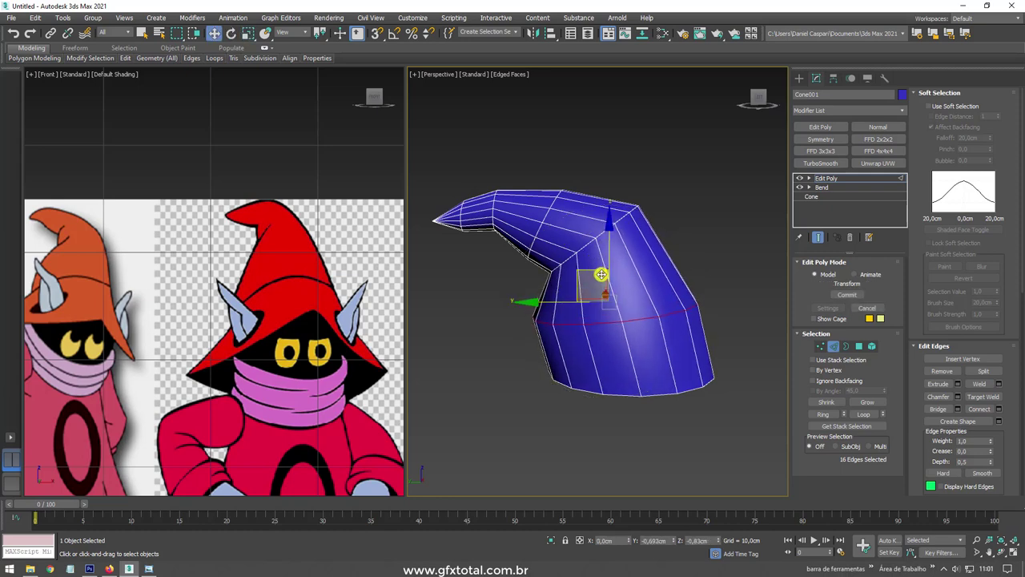
Step: Move the edges near the hat tip into place
{"action": "left_click", "coordinate": [531, 241]}
{"action": "key", "text": "e"}
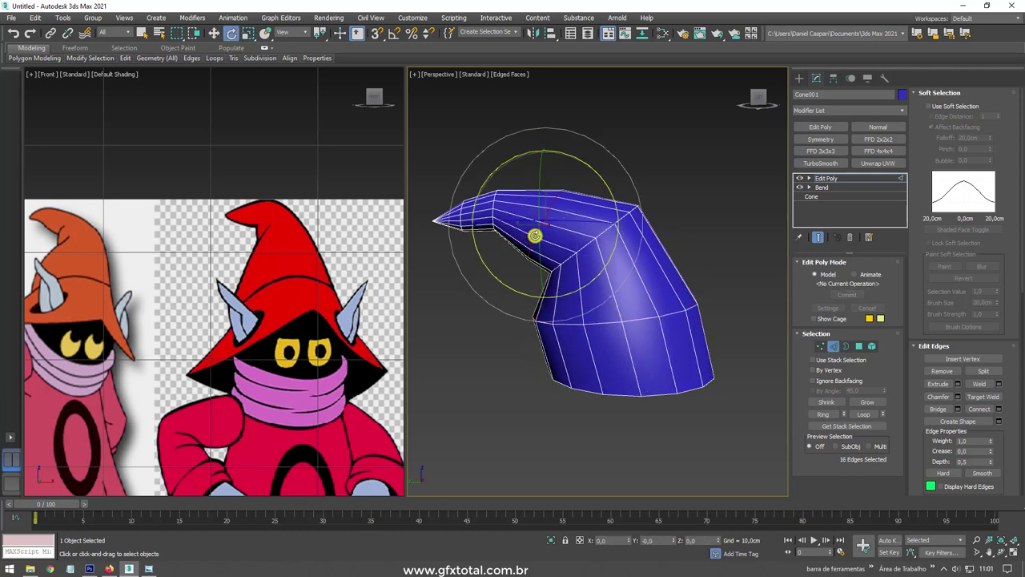
{"action": "key", "text": "r"}
{"action": "key", "text": "w"}
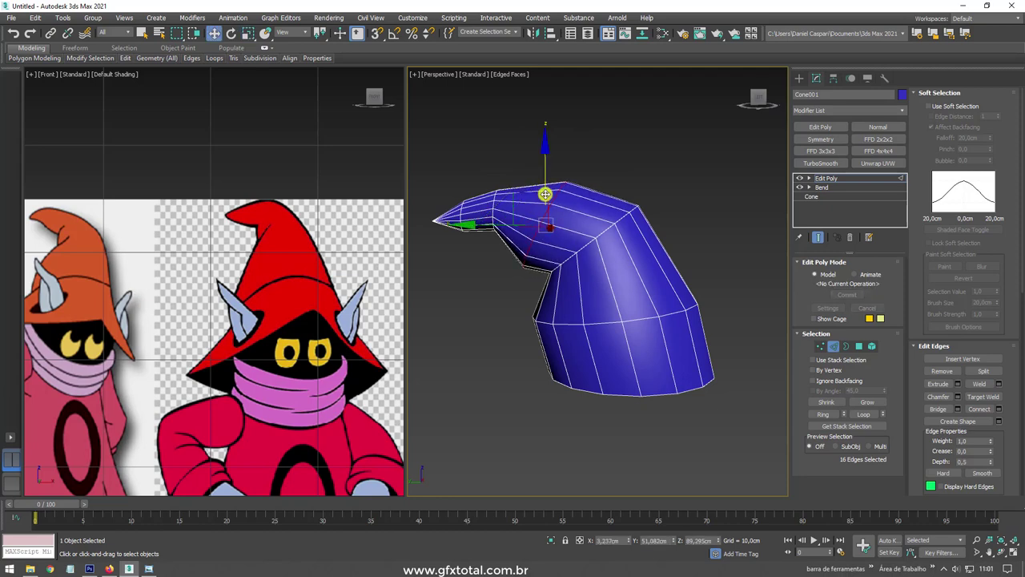
{"action": "left_click_drag", "start_coordinate": [540, 194], "coordinate": [525, 192]}
{"action": "scroll", "coordinate": [524, 193], "scroll_direction": "up", "scroll_amount": 1}
{"action": "scroll", "coordinate": [501, 238], "scroll_direction": "up", "scroll_amount": 3}
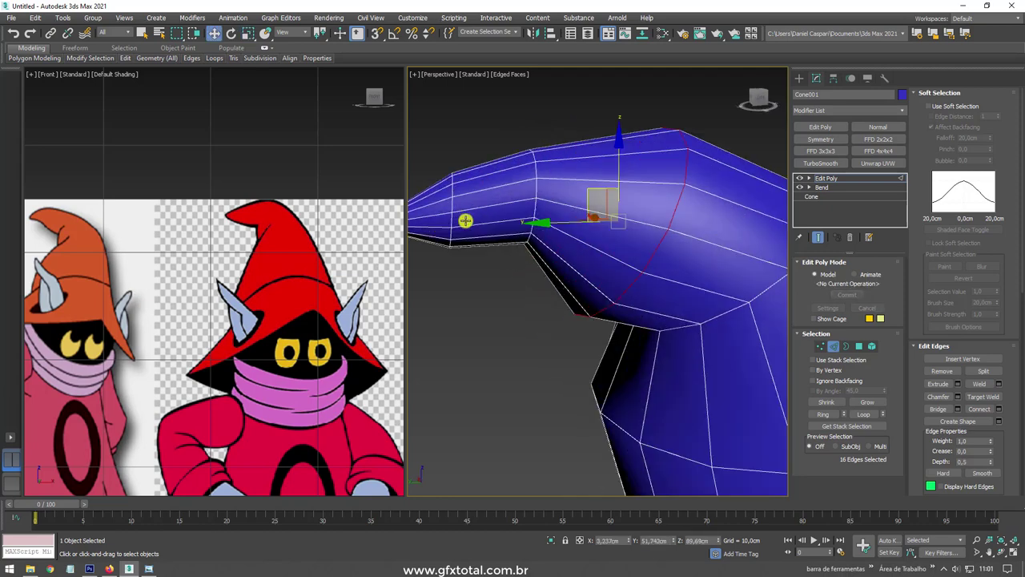
Step: Select the tip edge loop, then rotate and shrink it into a sharper curled point
{"action": "left_click", "coordinate": [454, 221]}
{"action": "middle_click_drag", "start_coordinate": [451, 219], "coordinate": [533, 236]}
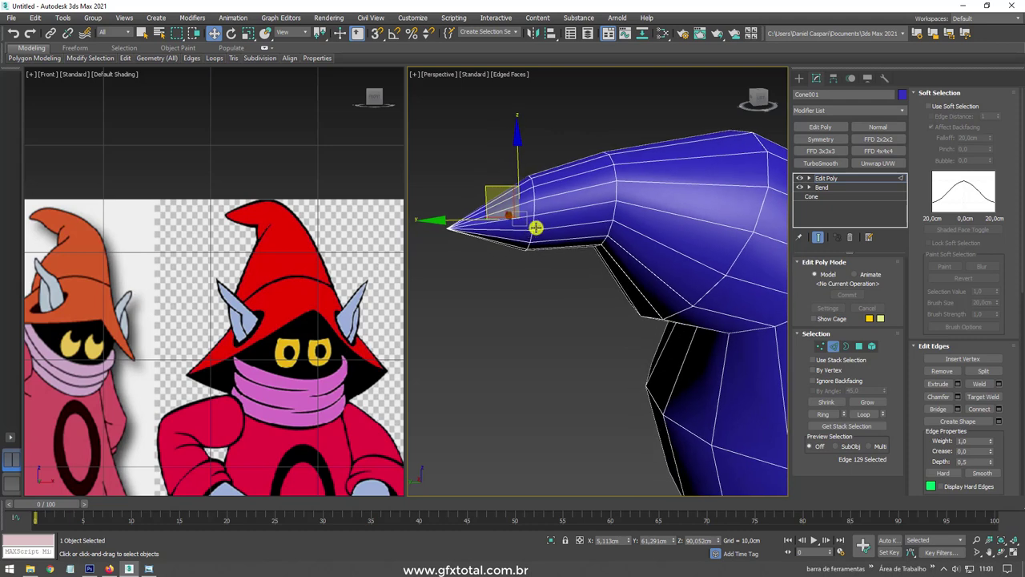
{"action": "left_click", "coordinate": [535, 226]}
{"action": "double_click", "coordinate": [535, 226]}
{"action": "key", "text": "e"}
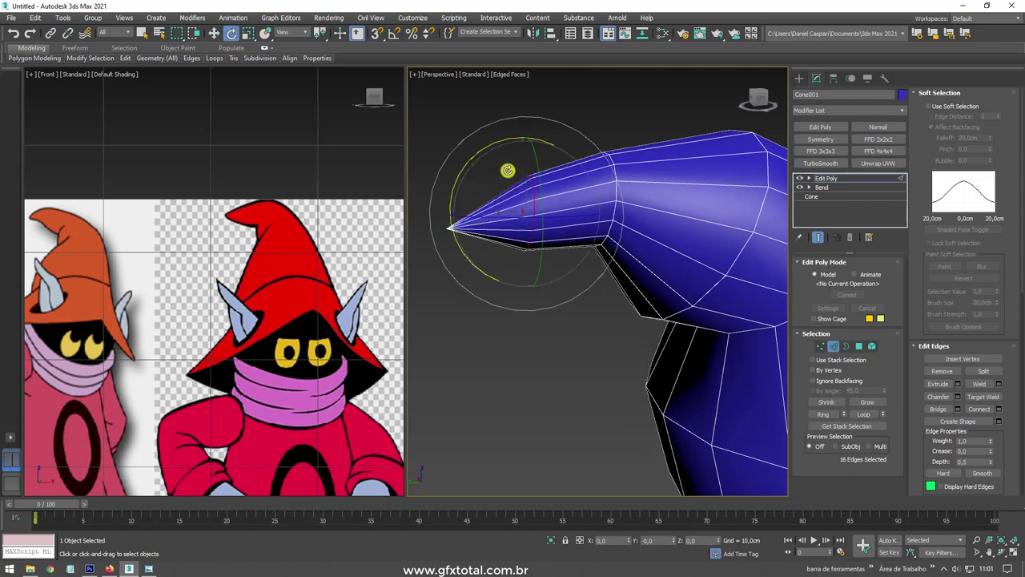
{"action": "left_click_drag", "start_coordinate": [491, 151], "coordinate": [473, 163]}
{"action": "key", "text": "r"}
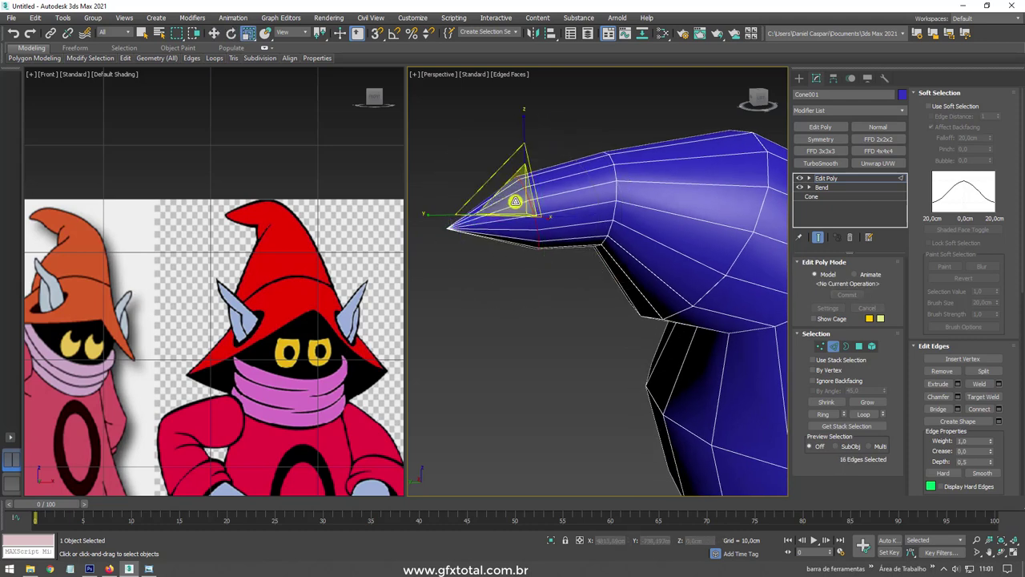
{"action": "left_click_drag", "start_coordinate": [514, 200], "coordinate": [520, 188]}
{"action": "key", "text": "w"}
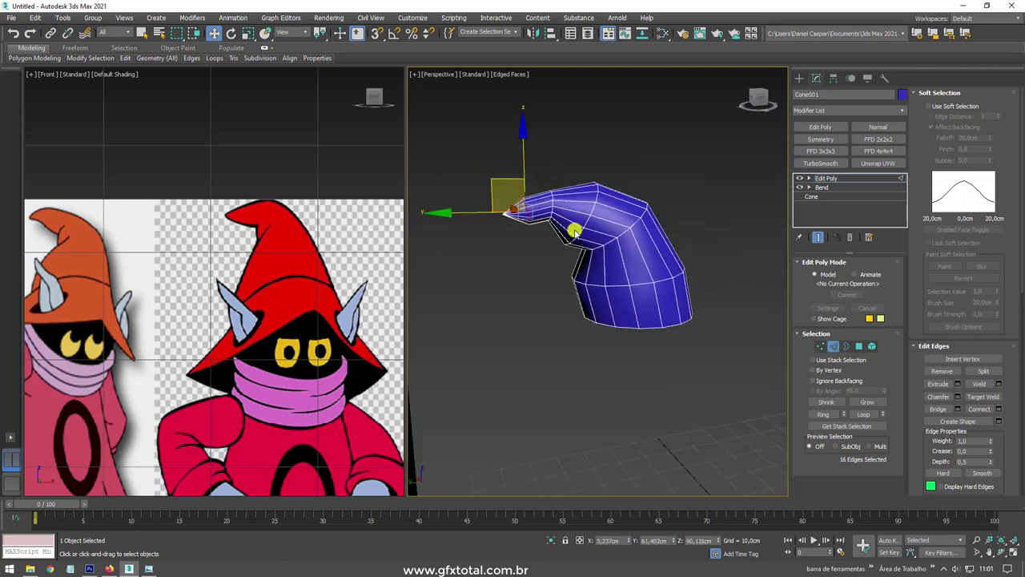
{"action": "middle_click_drag", "start_coordinate": [609, 240], "coordinate": [725, 218], "text": "alt"}
Step: Return the hat to Edit Poly top level and orbit to view it from below and above
{"action": "left_click", "coordinate": [833, 178]}
{"action": "middle_click_drag", "start_coordinate": [718, 275], "coordinate": [482, 283], "text": "alt"}
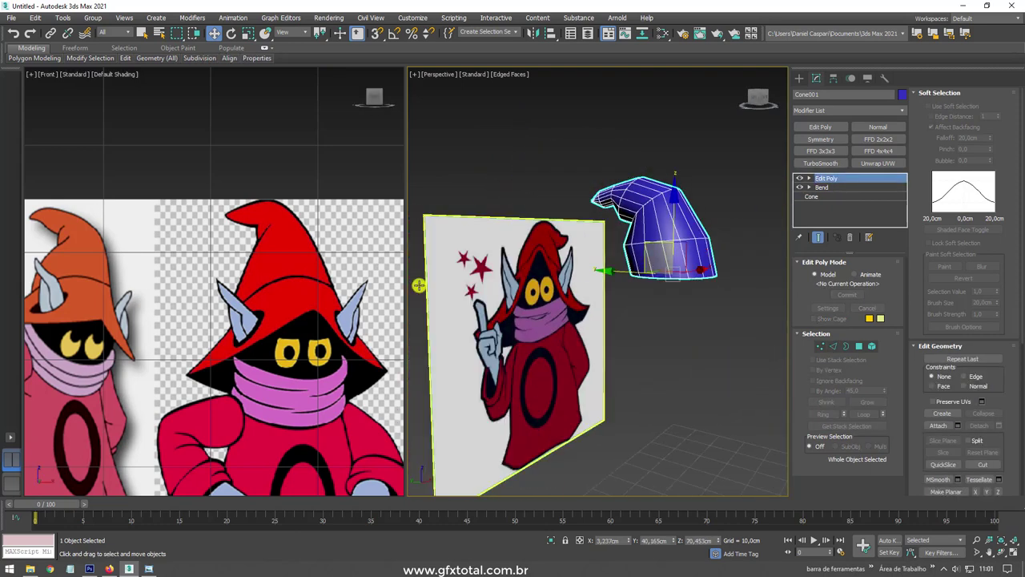
{"action": "mouse_move", "coordinate": [608, 304]}
{"action": "middle_mouse_down", "text": "alt"}
{"action": "mouse_move", "coordinate": [729, 283]}
{"action": "mouse_move", "coordinate": [641, 240]}
{"action": "middle_mouse_up", "text": "alt"}
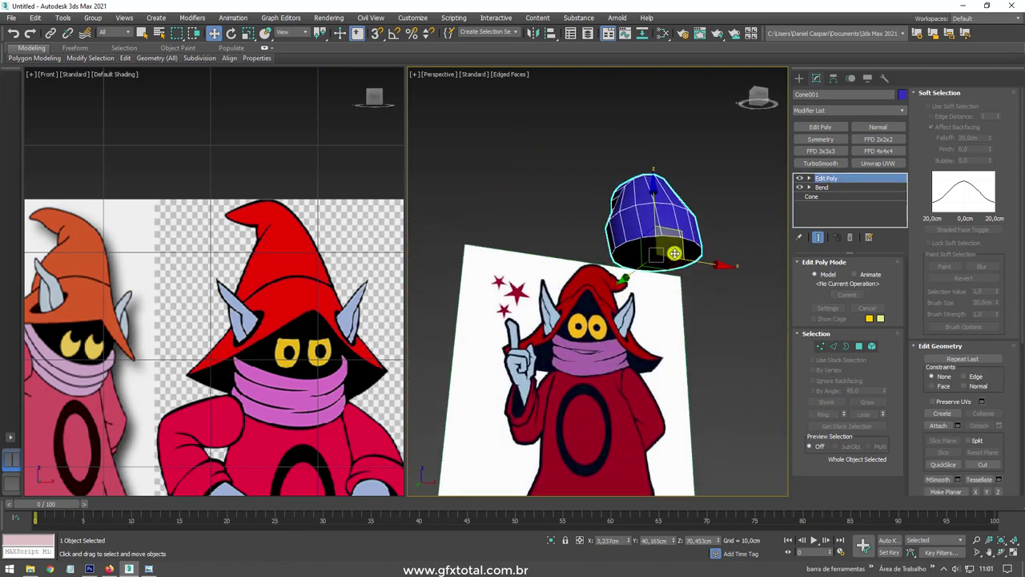
{"action": "scroll", "coordinate": [624, 240], "scroll_direction": "up", "scroll_amount": 3}
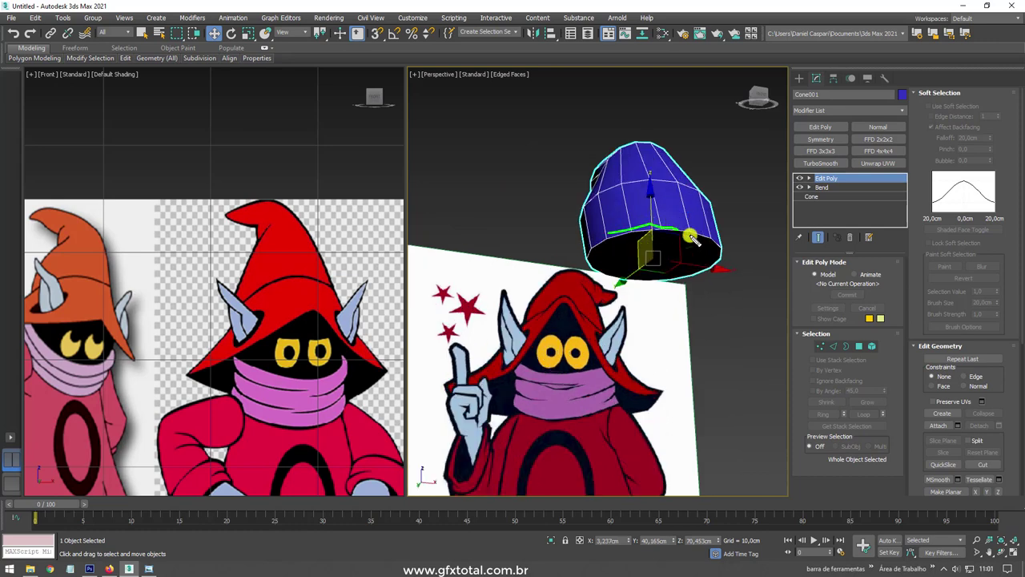
{"action": "scroll", "coordinate": [673, 244], "scroll_direction": "down", "scroll_amount": 2}
{"action": "middle_click_drag", "start_coordinate": [672, 244], "coordinate": [721, 305], "text": "alt"}
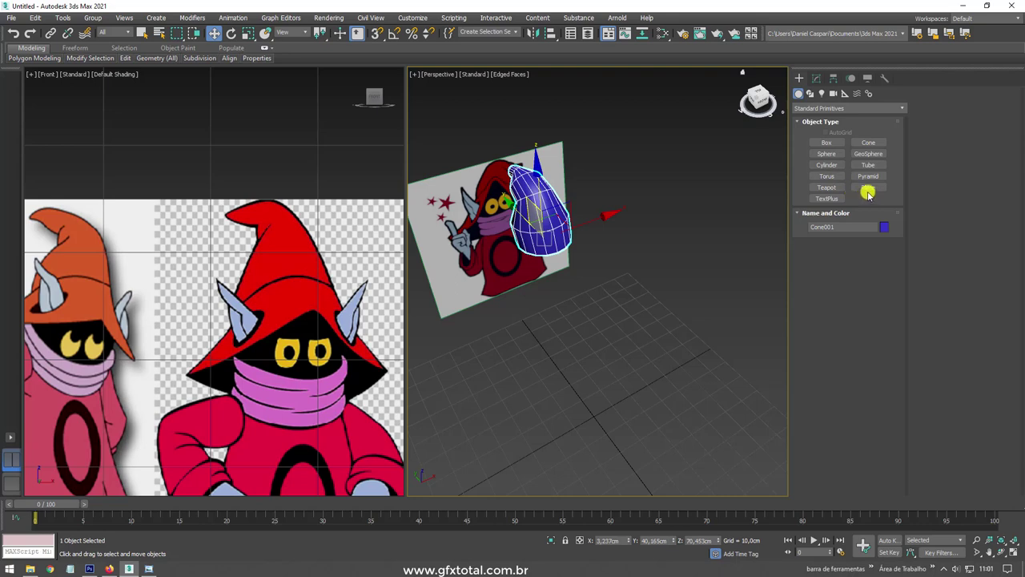
Step: Draw a new box, Box001, on the grid
{"action": "left_click", "coordinate": [832, 148]}
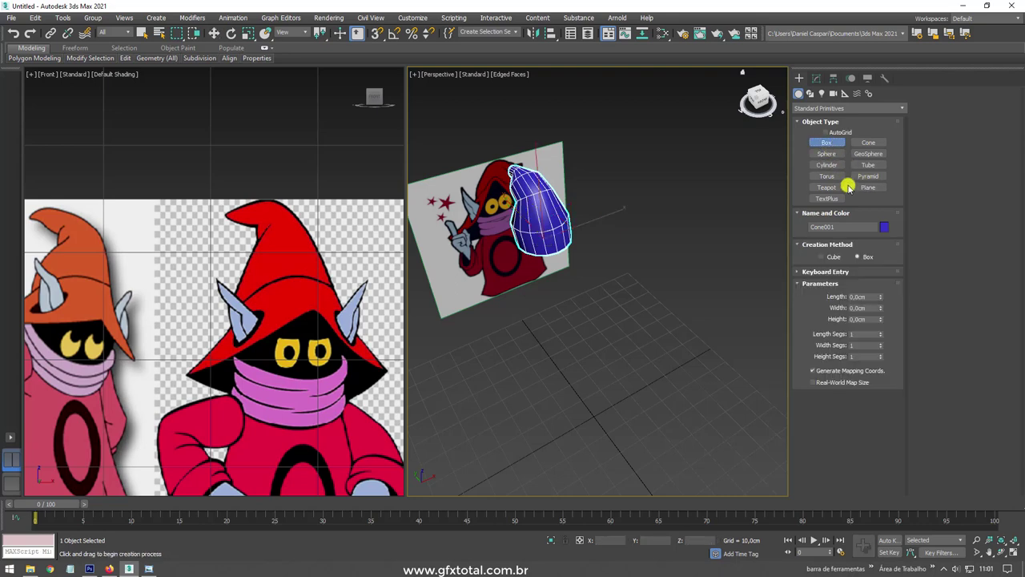
{"action": "left_click_drag", "start_coordinate": [594, 415], "coordinate": [630, 430]}
{"action": "left_click", "coordinate": [630, 400]}
{"action": "key", "text": "w"}
{"action": "mouse_move", "coordinate": [629, 400]}
{"action": "middle_mouse_down", "text": "alt"}
{"action": "mouse_move", "coordinate": [609, 376]}
{"action": "mouse_move", "coordinate": [630, 331]}
{"action": "middle_mouse_up", "text": "alt"}
Step: Add an Edit Poly modifier, colour the box red, and select four parallel edges
{"action": "left_click", "coordinate": [812, 78]}
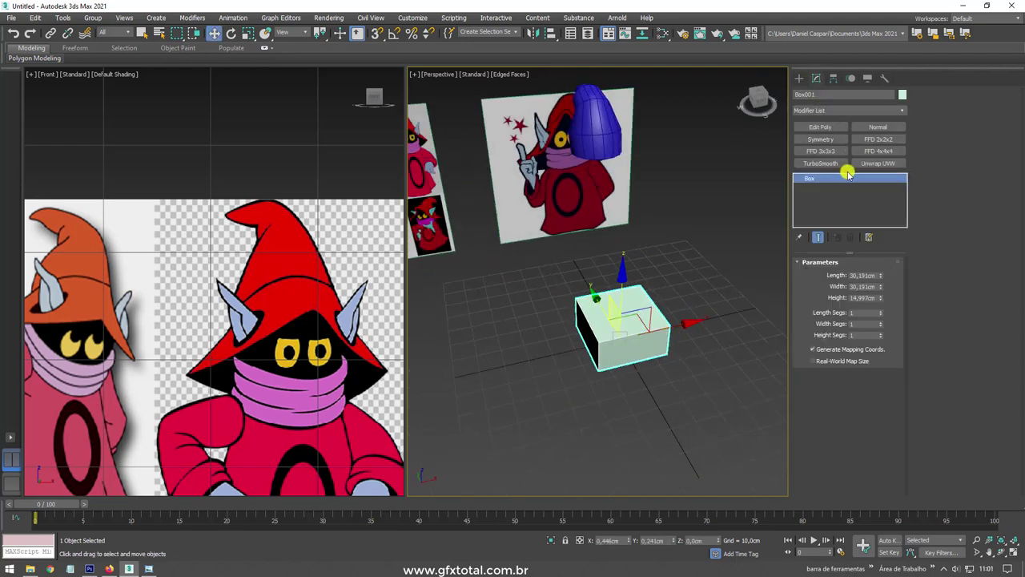
{"action": "left_click", "coordinate": [823, 129]}
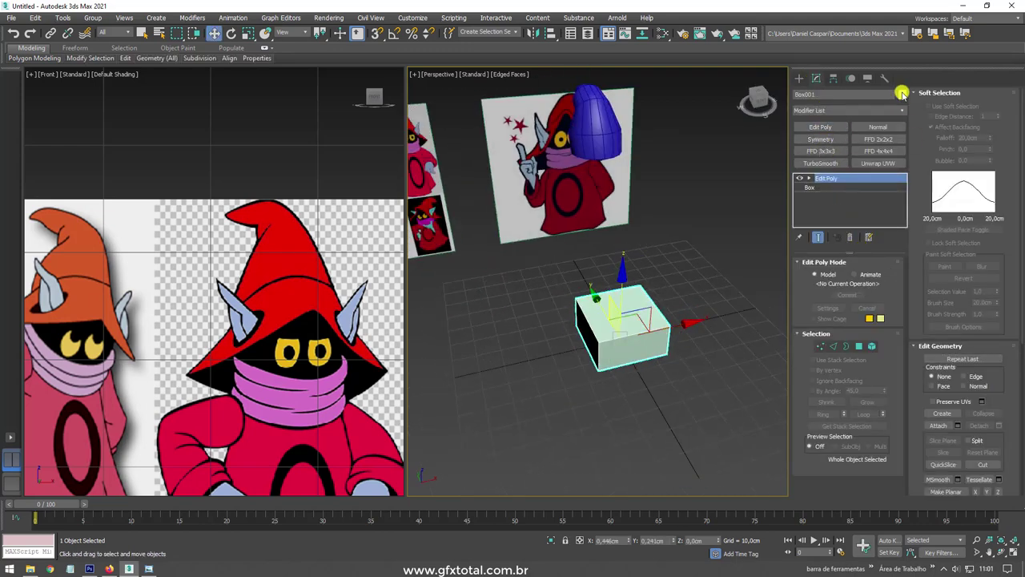
{"action": "left_click", "coordinate": [902, 95]}
{"action": "left_click", "coordinate": [429, 277]}
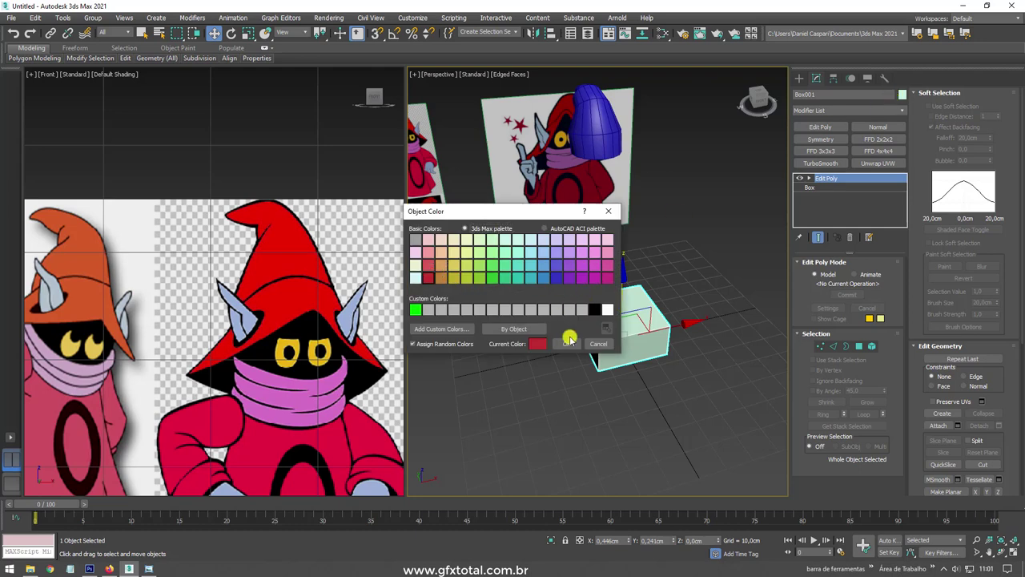
{"action": "left_click", "coordinate": [566, 343]}
{"action": "key", "text": "z"}
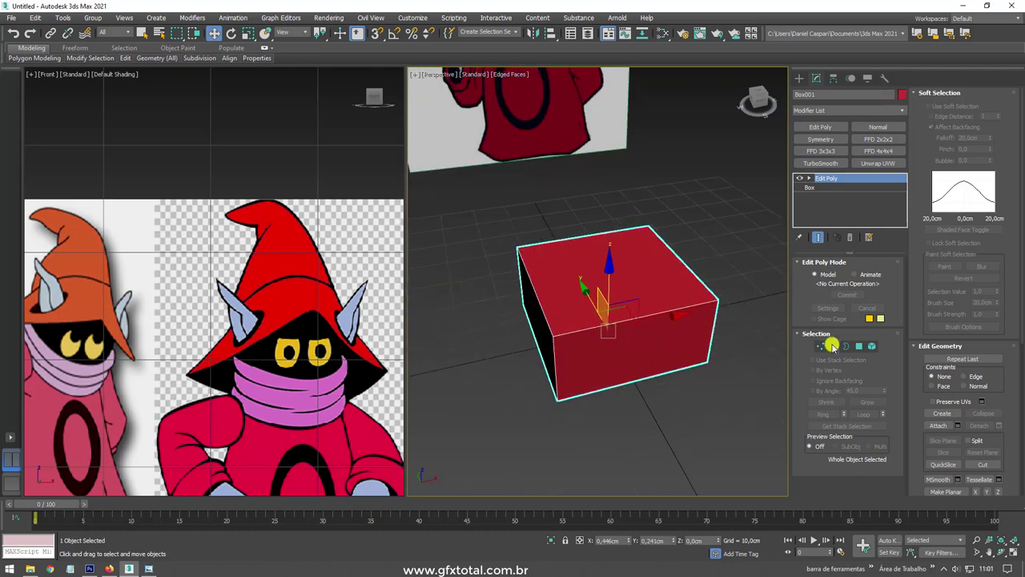
{"action": "left_click", "coordinate": [833, 346]}
{"action": "middle_click_drag", "start_coordinate": [745, 353], "coordinate": [697, 366], "text": "alt"}
Step: Connect the four parallel edges with one new centre edge loop
{"action": "left_click_drag", "start_coordinate": [622, 189], "coordinate": [623, 425]}
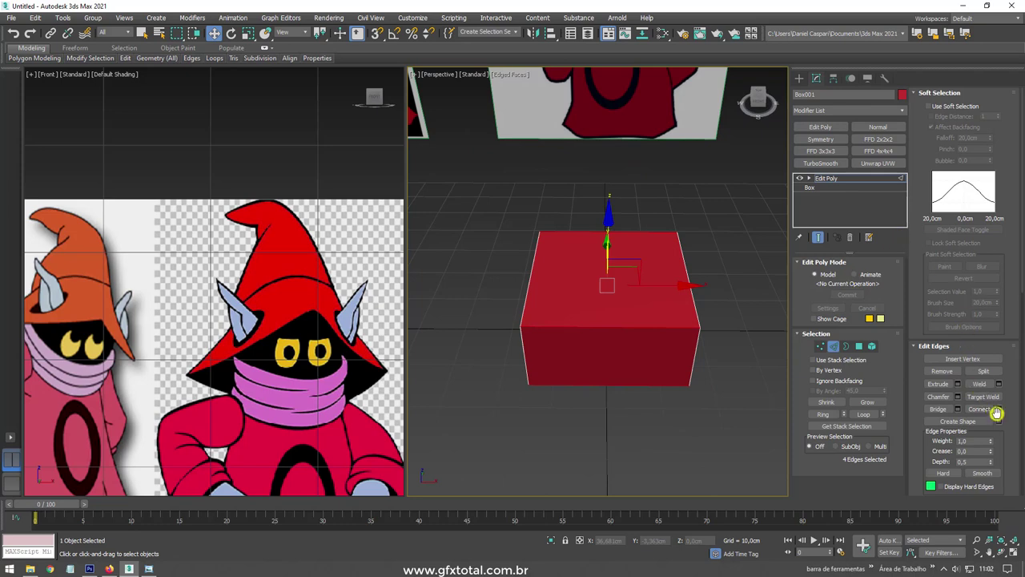
{"action": "middle_click_drag", "start_coordinate": [651, 369], "coordinate": [676, 369], "text": "alt"}
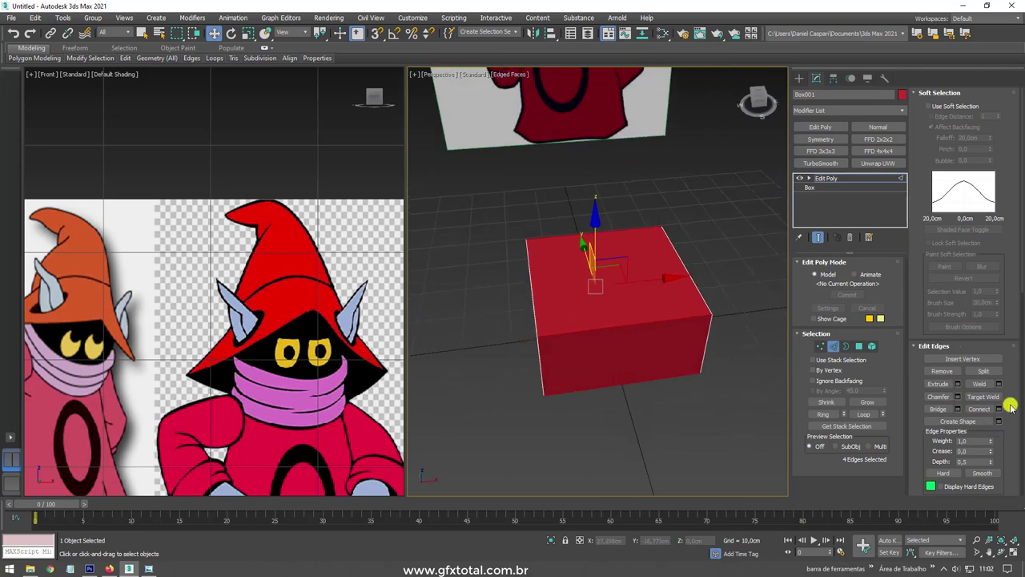
{"action": "left_click", "coordinate": [997, 410]}
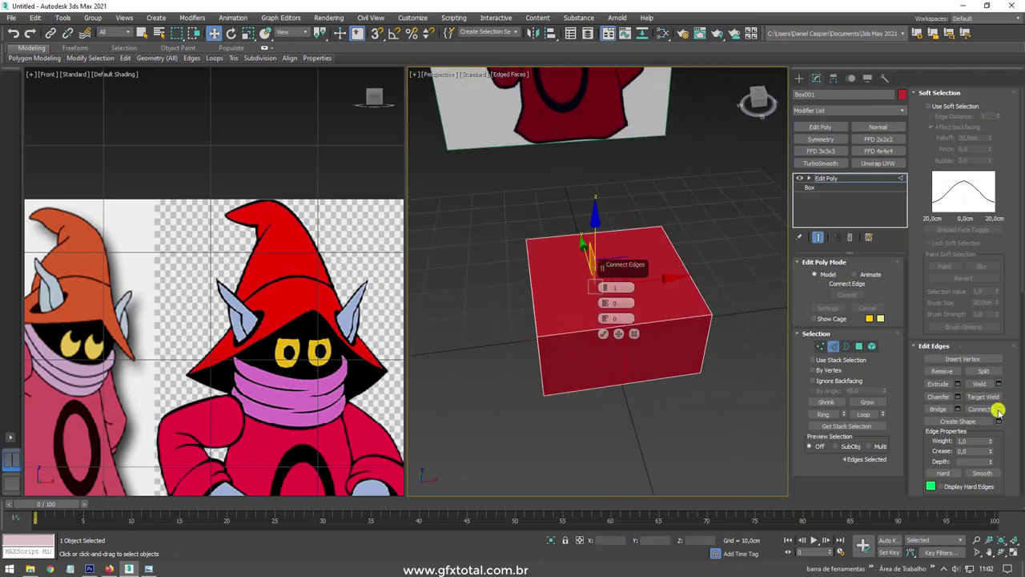
{"action": "left_click", "coordinate": [601, 335]}
{"action": "mouse_move", "coordinate": [600, 334]}
{"action": "middle_mouse_down", "text": "alt"}
{"action": "mouse_move", "coordinate": [613, 339]}
{"action": "mouse_move", "coordinate": [614, 440]}
{"action": "middle_mouse_up", "text": "alt"}
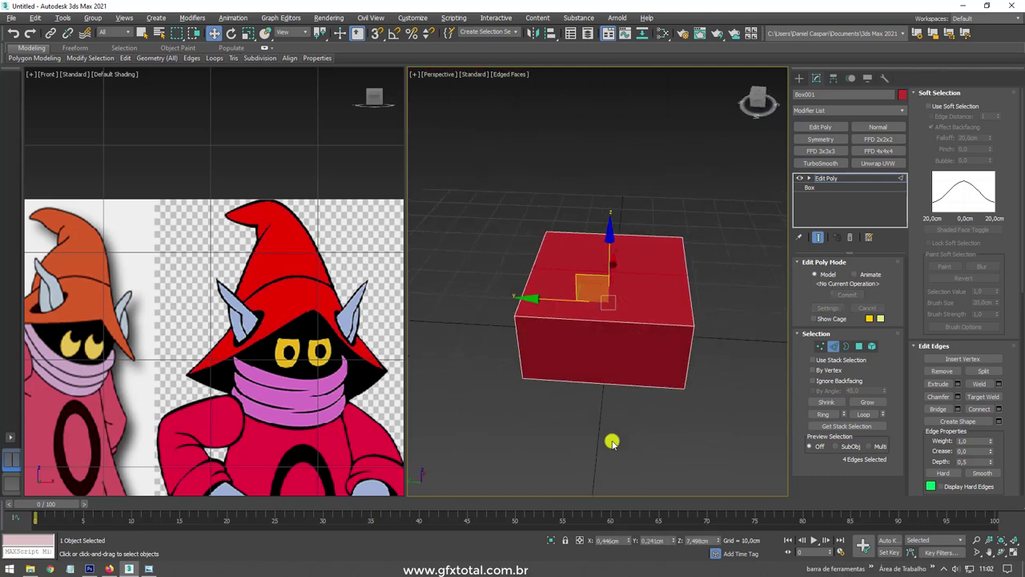
{"action": "mouse_move", "coordinate": [671, 296]}
{"action": "middle_mouse_down", "text": "alt"}
{"action": "mouse_move", "coordinate": [702, 325]}
{"action": "mouse_move", "coordinate": [622, 320]}
{"action": "mouse_move", "coordinate": [617, 339]}
{"action": "middle_mouse_up", "text": "alt"}
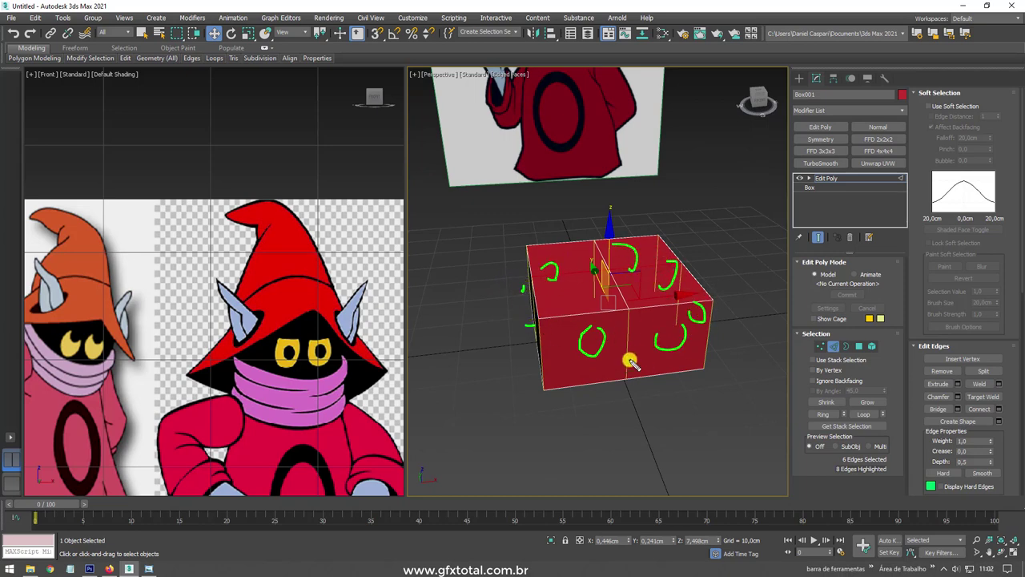
{"action": "middle_click_drag", "start_coordinate": [622, 320], "coordinate": [553, 202], "text": "alt"}
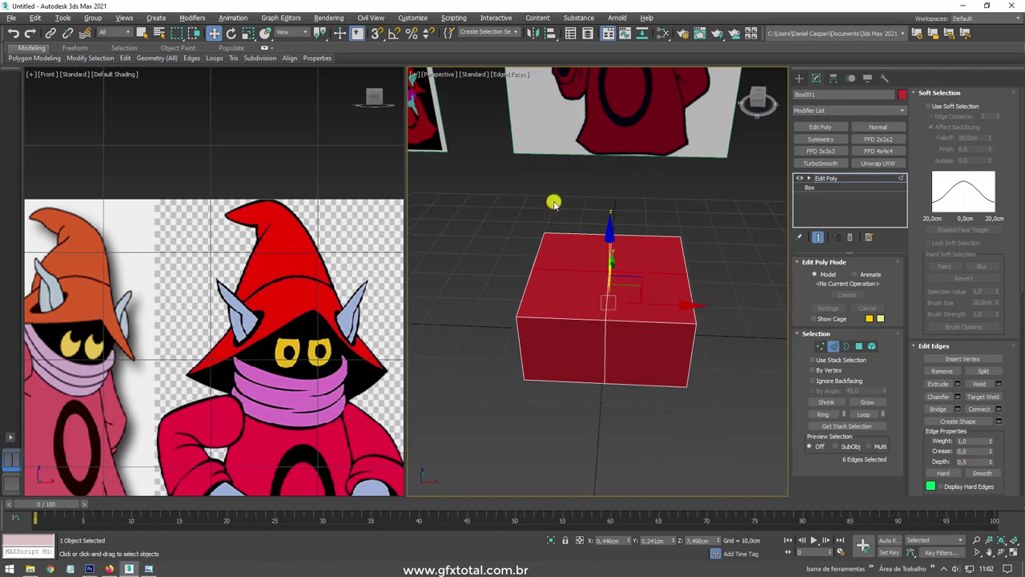
Step: Add the horizontal edge loop to the selection and chamfer the selected edges
{"action": "key", "text": "ctrl+z"}
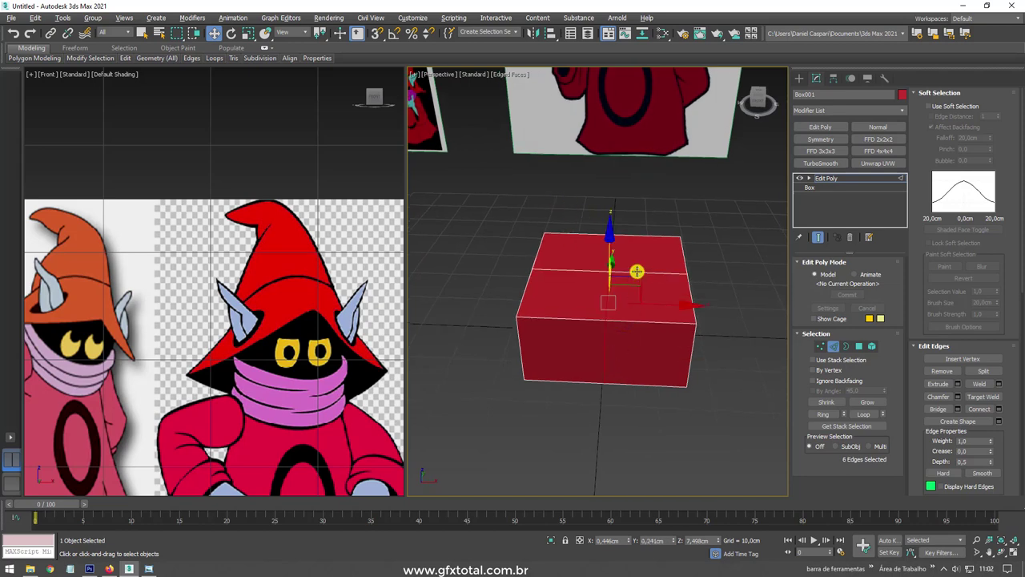
{"action": "double_click", "coordinate": [636, 272]}
{"action": "middle_click_drag", "start_coordinate": [636, 272], "coordinate": [743, 251], "text": "alt"}
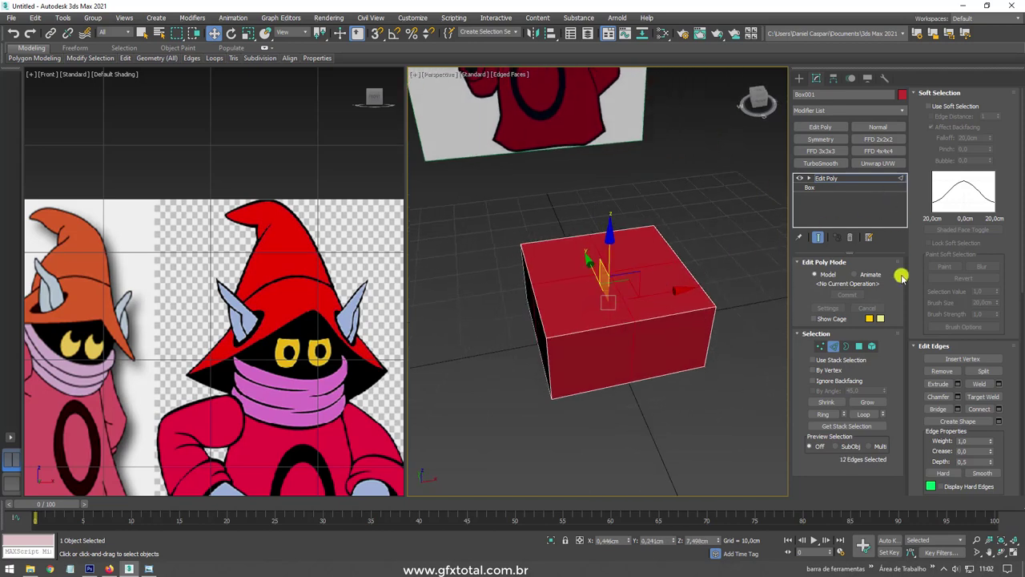
{"action": "right_click", "coordinate": [701, 354]}
{"action": "left_click", "coordinate": [640, 327]}
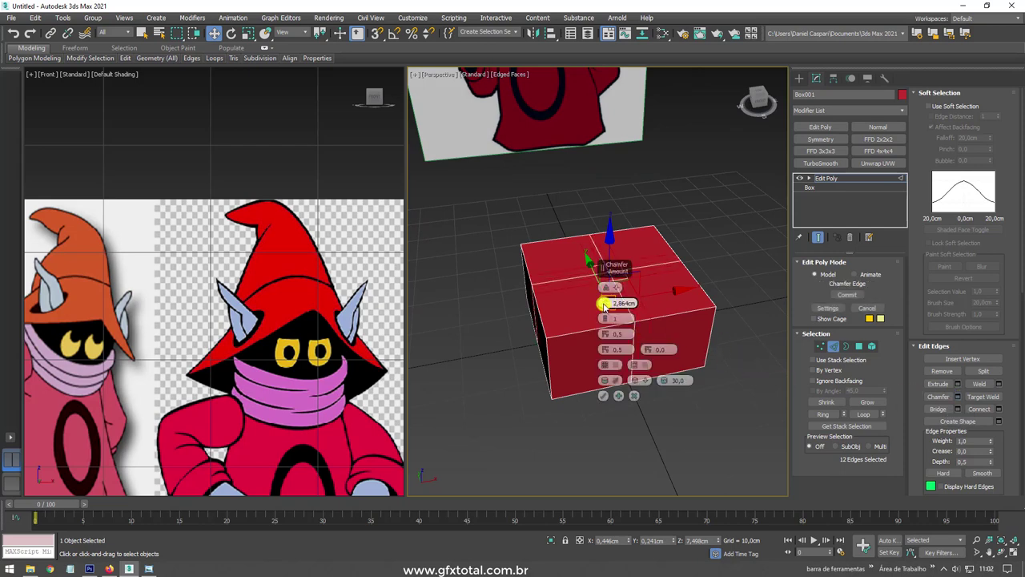
{"action": "left_click", "coordinate": [634, 395]}
Step: Select the edges around the box's top and show the Perspective view as wireframe
{"action": "middle_click_drag", "start_coordinate": [689, 382], "coordinate": [645, 404], "text": "alt"}
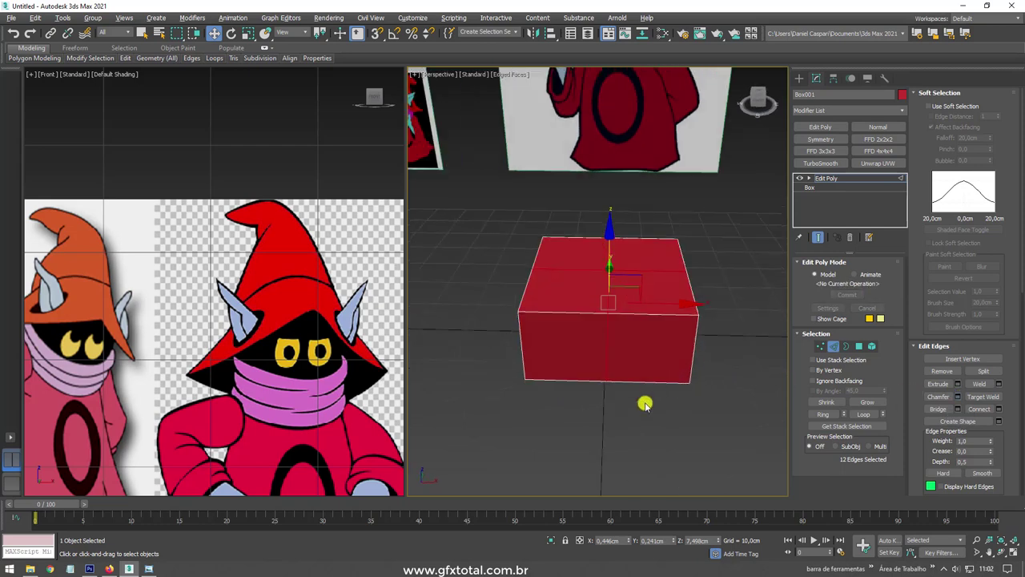
{"action": "middle_click_drag", "start_coordinate": [636, 186], "coordinate": [576, 213], "text": "alt"}
{"action": "mouse_move", "coordinate": [592, 393]}
{"action": "middle_mouse_down", "text": "alt"}
{"action": "mouse_move", "coordinate": [716, 382]}
{"action": "mouse_move", "coordinate": [665, 403]}
{"action": "middle_mouse_up", "text": "alt"}
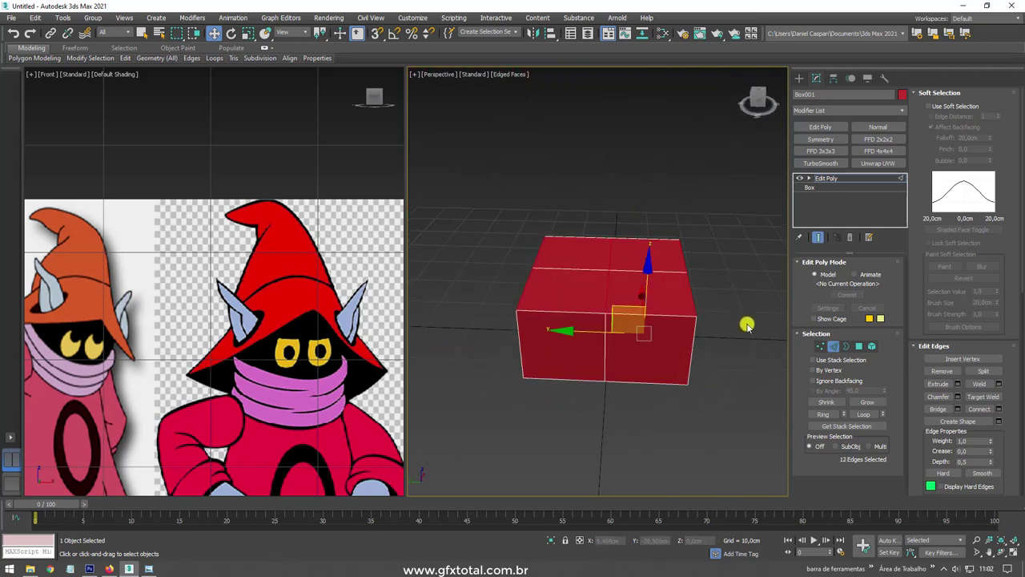
{"action": "mouse_move", "coordinate": [738, 324]}
{"action": "middle_mouse_down", "text": "alt"}
{"action": "mouse_move", "coordinate": [634, 238]}
{"action": "mouse_move", "coordinate": [637, 247]}
{"action": "middle_mouse_up", "text": "alt"}
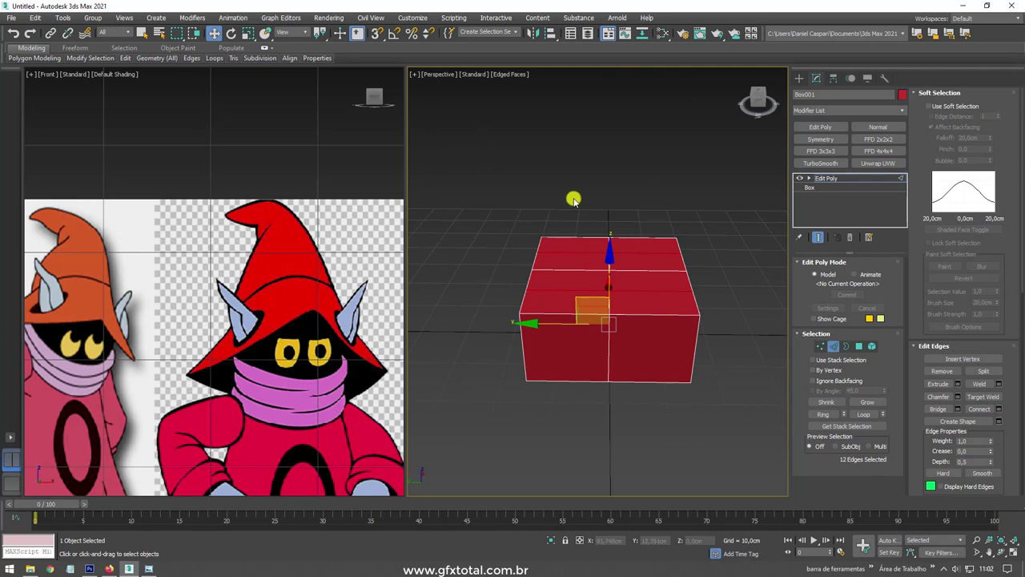
{"action": "left_click_drag", "start_coordinate": [574, 199], "coordinate": [634, 408]}
{"action": "left_click_drag", "start_coordinate": [649, 364], "coordinate": [659, 228], "text": "ctrl"}
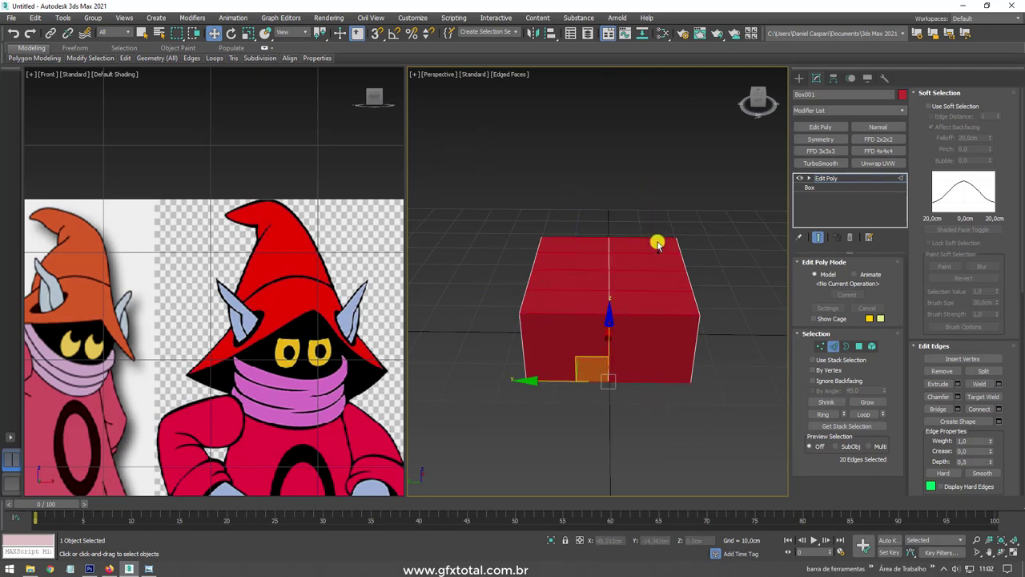
{"action": "left_click", "coordinate": [657, 244]}
{"action": "key", "text": "F3"}
{"action": "mouse_move", "coordinate": [709, 305]}
{"action": "middle_mouse_down", "text": "alt"}
{"action": "mouse_move", "coordinate": [681, 323]}
{"action": "mouse_move", "coordinate": [652, 320]}
{"action": "mouse_move", "coordinate": [653, 361]}
{"action": "mouse_move", "coordinate": [652, 343]}
{"action": "mouse_move", "coordinate": [637, 335]}
{"action": "middle_mouse_up", "text": "alt"}
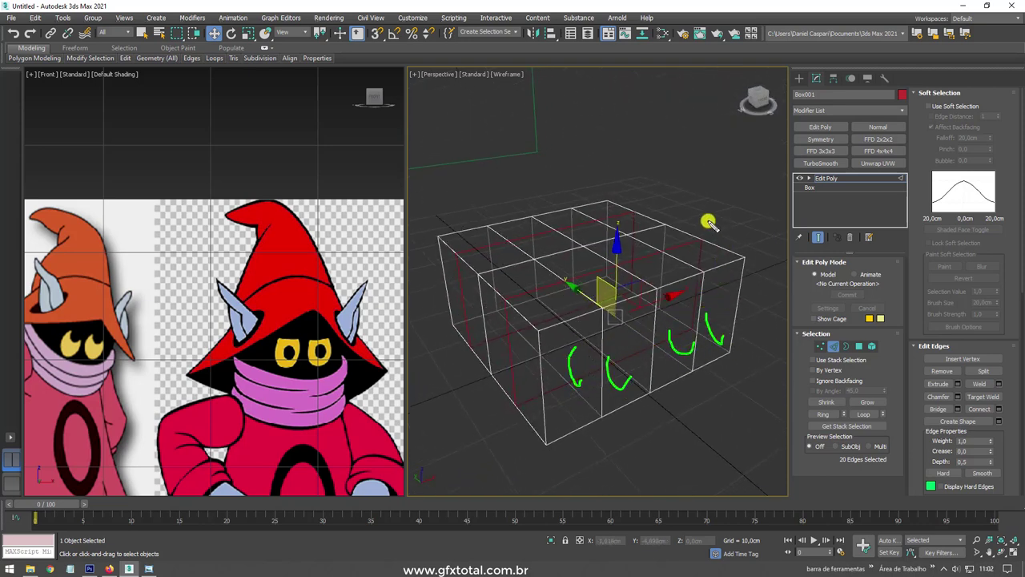
Step: Select the box's gridded top polygons and delete them
{"action": "mouse_move", "coordinate": [737, 170]}
{"action": "left_mouse_down"}
{"action": "mouse_move", "coordinate": [467, 208]}
{"action": "mouse_move", "coordinate": [681, 360]}
{"action": "left_mouse_up"}
{"action": "key", "text": "Escape"}
{"action": "scroll", "coordinate": [697, 335], "scroll_direction": "down", "scroll_amount": 3}
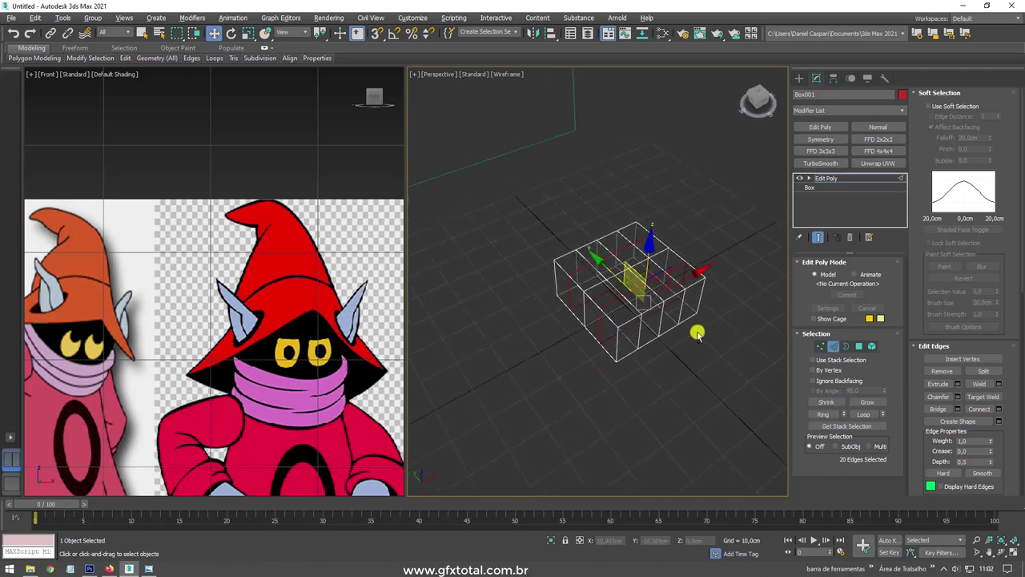
{"action": "mouse_move", "coordinate": [697, 334]}
{"action": "middle_mouse_down", "text": "alt"}
{"action": "mouse_move", "coordinate": [712, 315]}
{"action": "mouse_move", "coordinate": [668, 269]}
{"action": "mouse_move", "coordinate": [608, 238]}
{"action": "middle_mouse_up", "text": "alt"}
{"action": "left_click", "coordinate": [856, 344]}
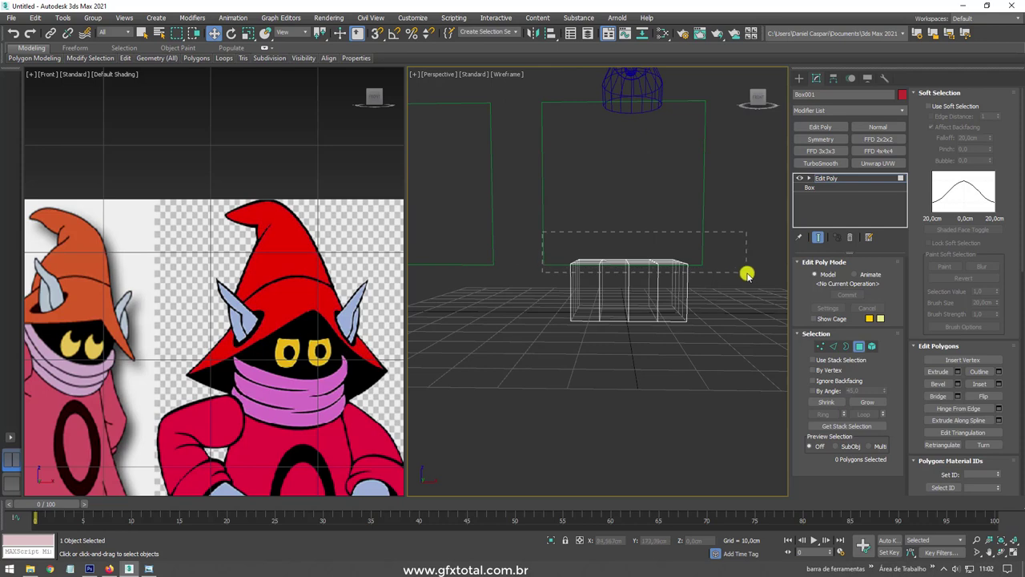
{"action": "left_click_drag", "start_coordinate": [746, 274], "coordinate": [746, 274]}
{"action": "middle_click_drag", "start_coordinate": [494, 366], "coordinate": [636, 327], "text": "alt"}
{"action": "scroll", "coordinate": [640, 328], "scroll_direction": "up", "scroll_amount": 3}
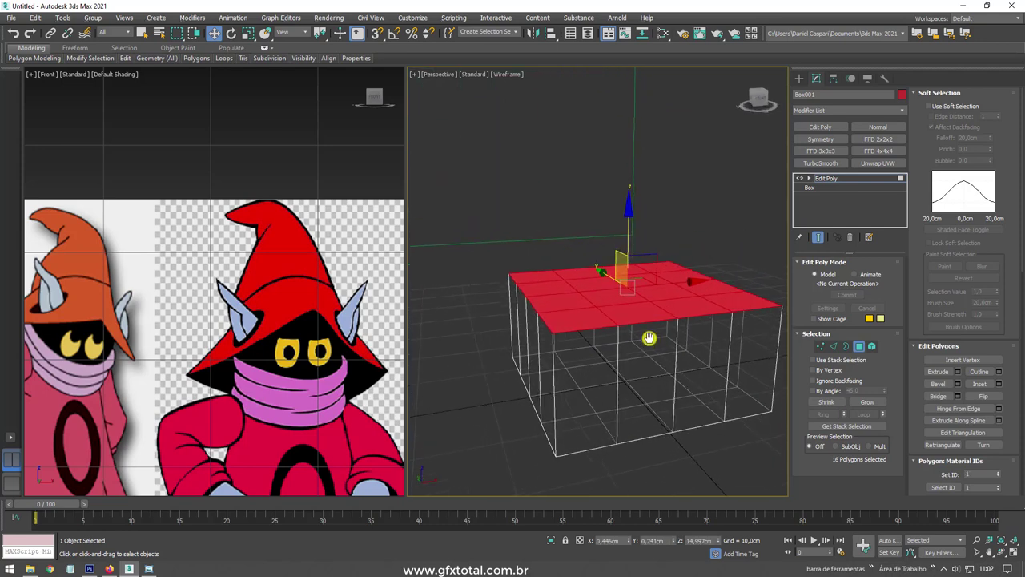
{"action": "key", "text": "ctrl+d"}
Step: Select the open top border and cap it with a single polygon
{"action": "left_click", "coordinate": [844, 349]}
{"action": "left_click", "coordinate": [750, 336]}
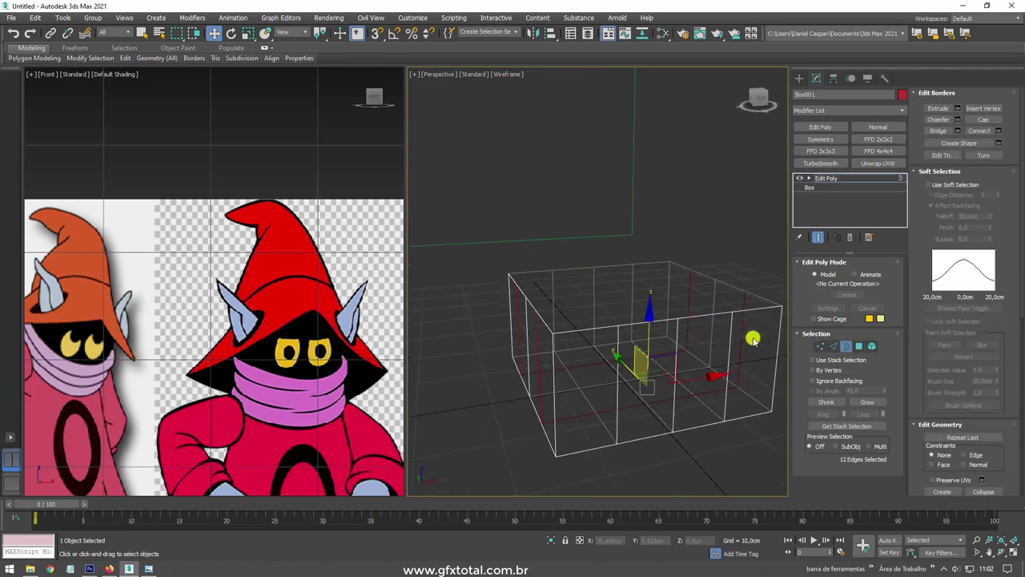
{"action": "key", "text": "F3"}
{"action": "middle_click_drag", "start_coordinate": [723, 235], "coordinate": [712, 317], "text": "alt"}
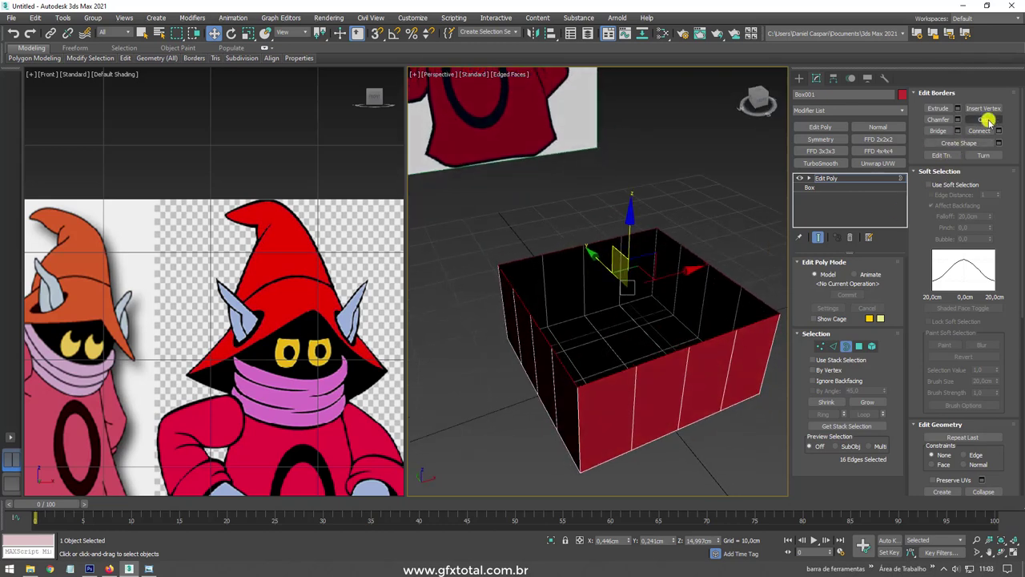
{"action": "left_click", "coordinate": [983, 119]}
{"action": "key", "text": "4"}
{"action": "middle_click_drag", "start_coordinate": [641, 297], "coordinate": [689, 305], "text": "alt"}
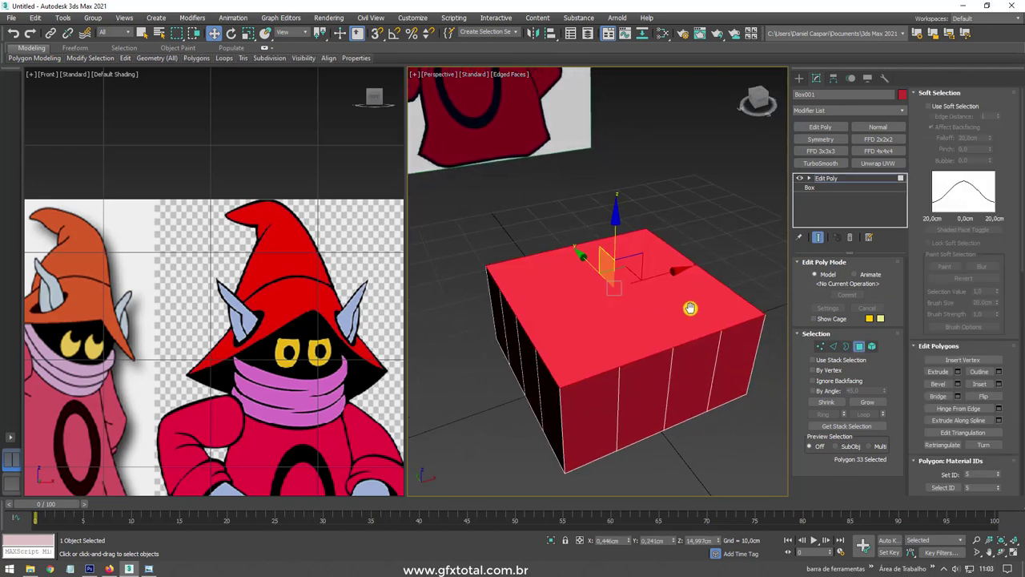
{"action": "mouse_move", "coordinate": [199, 59]}
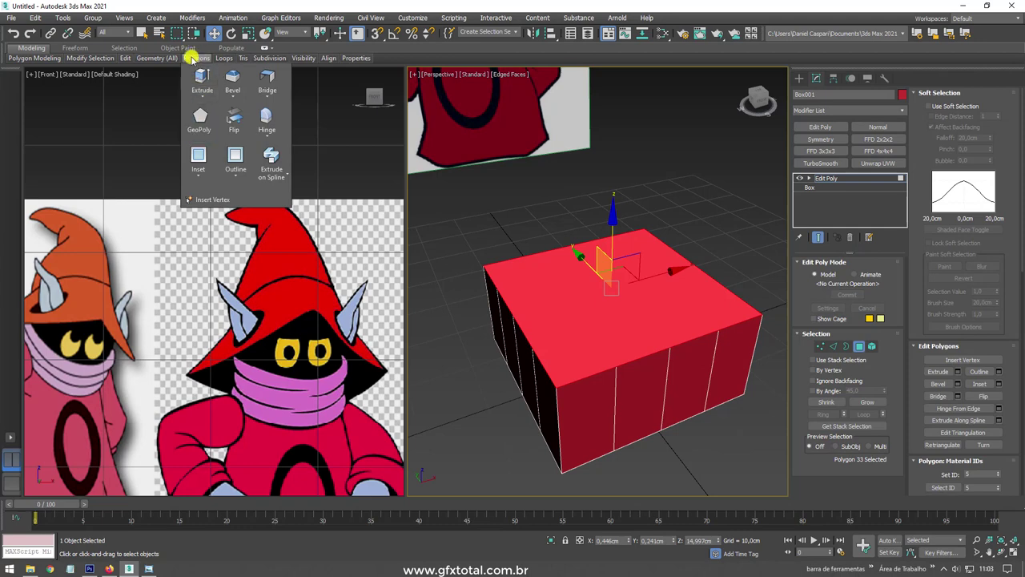
Step: Make the top cap a round GeoPoly, scale it down and lower it
{"action": "left_click", "coordinate": [201, 118]}
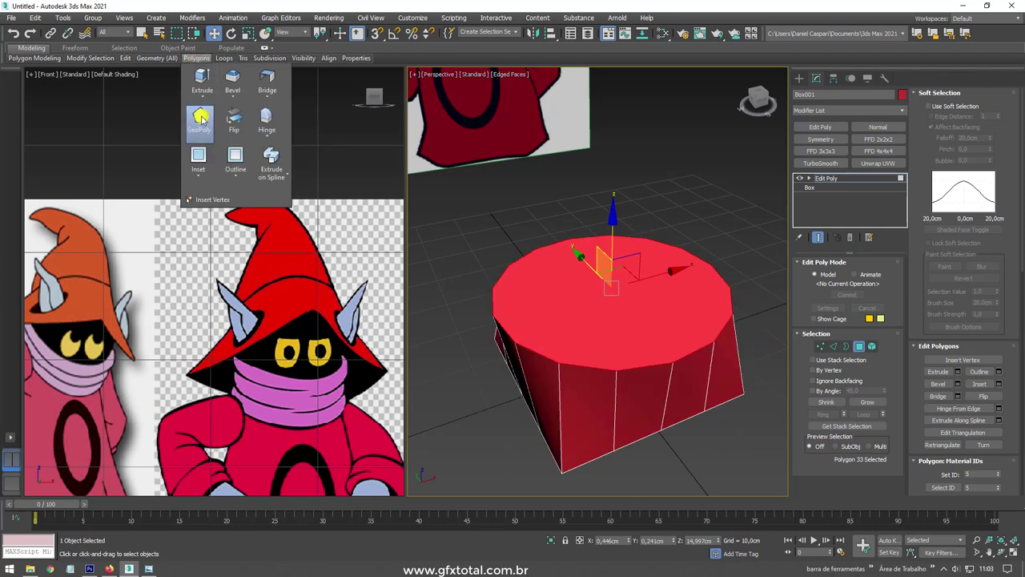
{"action": "mouse_move", "coordinate": [622, 325]}
{"action": "middle_mouse_down", "text": "alt"}
{"action": "mouse_move", "coordinate": [667, 355]}
{"action": "mouse_move", "coordinate": [659, 306]}
{"action": "middle_mouse_up", "text": "alt"}
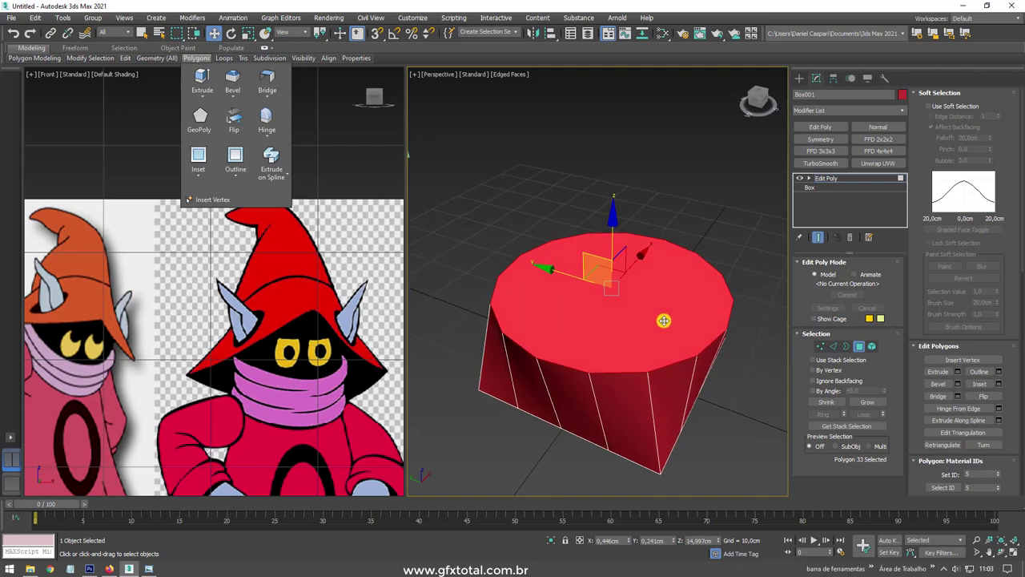
{"action": "key", "text": "e"}
{"action": "key", "text": "r"}
{"action": "left_click_drag", "start_coordinate": [624, 297], "coordinate": [620, 343]}
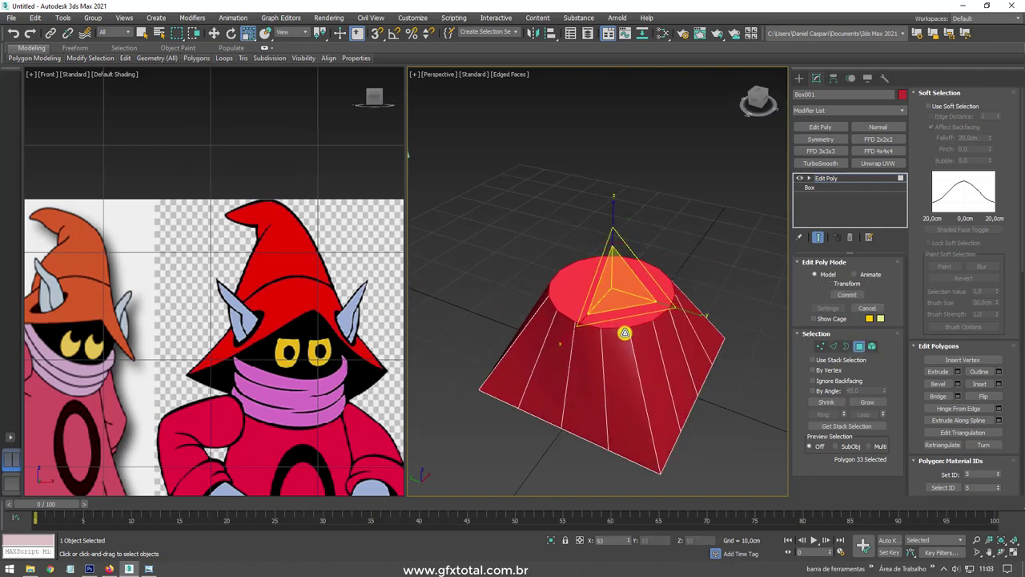
{"action": "key", "text": "w"}
{"action": "left_click_drag", "start_coordinate": [614, 238], "coordinate": [614, 261]}
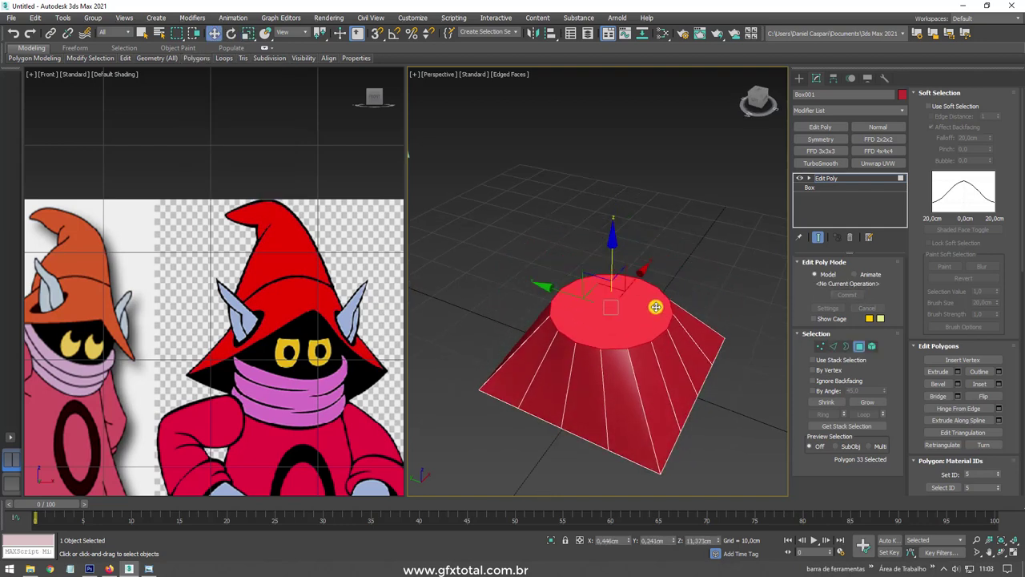
{"action": "middle_click_drag", "start_coordinate": [656, 304], "coordinate": [822, 338], "text": "alt"}
Step: Ring-select all the vertical side edges of the frustum
{"action": "left_click", "coordinate": [830, 346]}
{"action": "left_click", "coordinate": [625, 389]}
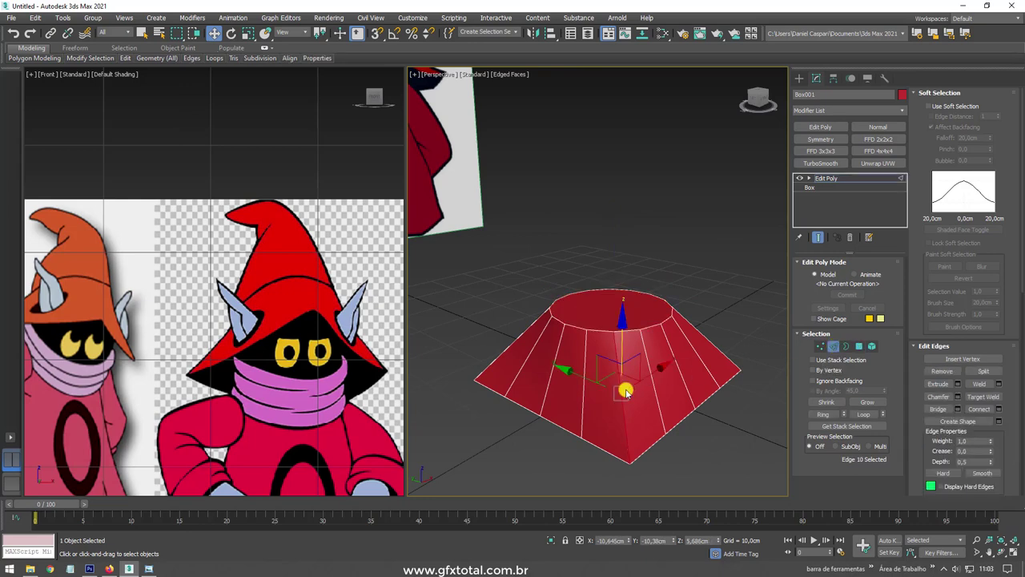
{"action": "left_click", "coordinate": [825, 411]}
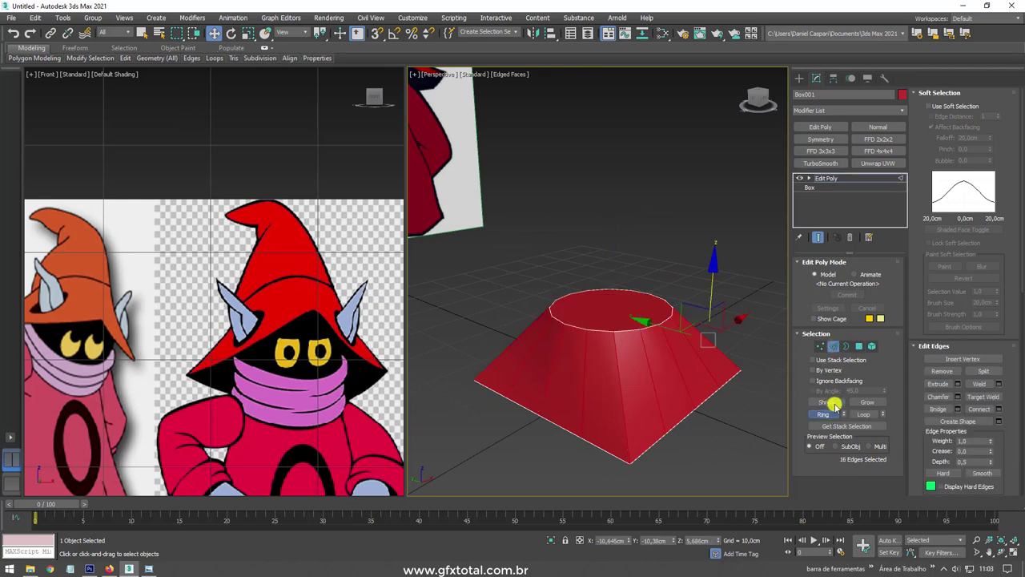
Step: Try adding an edge loop around the middle, then undo it
{"action": "left_click", "coordinate": [985, 410]}
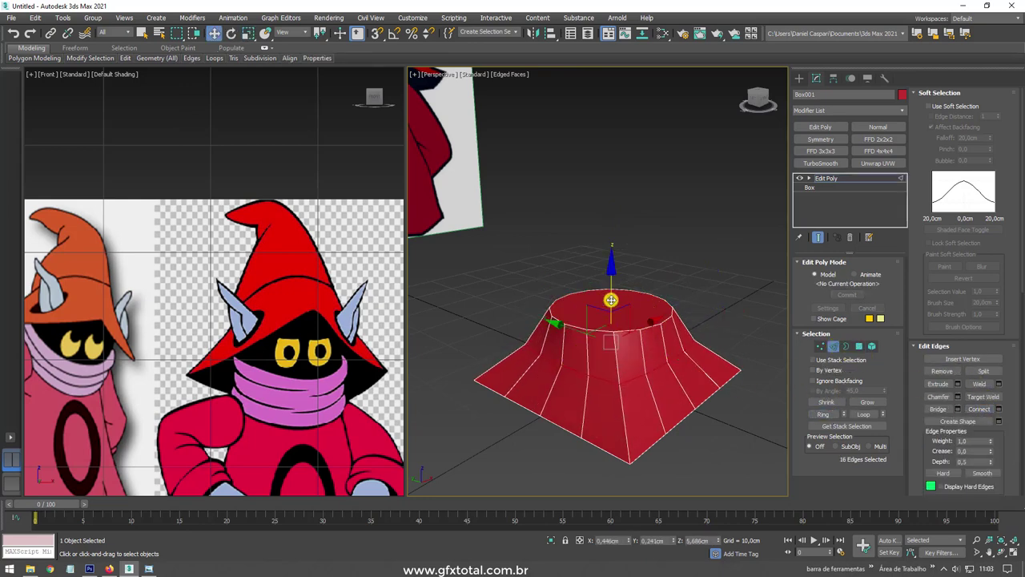
{"action": "left_click_drag", "start_coordinate": [610, 299], "coordinate": [621, 370]}
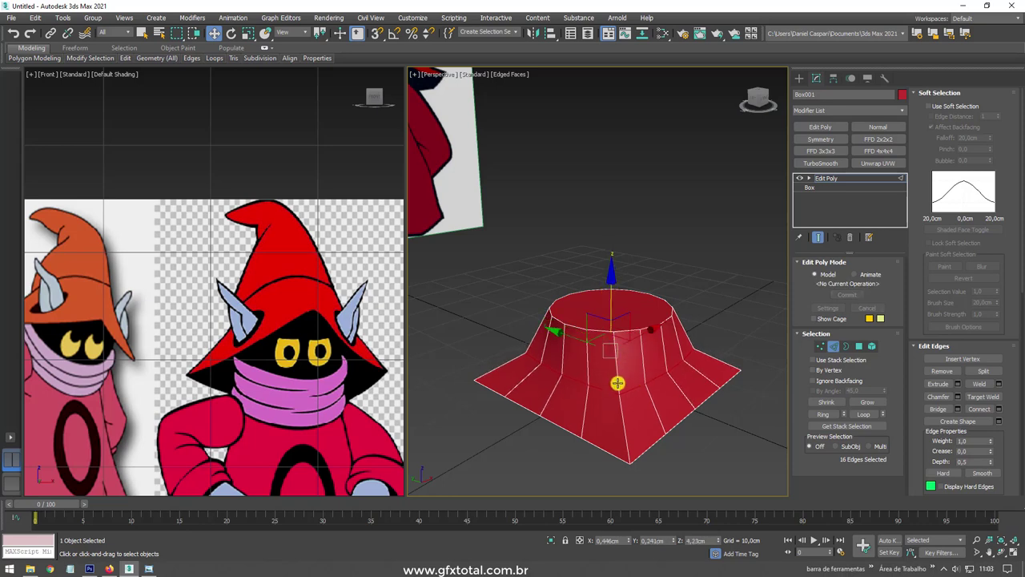
{"action": "key", "text": "ctrl+z"}
{"action": "key", "text": "ctrl+z"}
{"action": "key", "text": "ctrl+z"}
Step: Ring-select two stacked side edges and scale the ring inward to 88%
{"action": "left_click", "coordinate": [823, 414]}
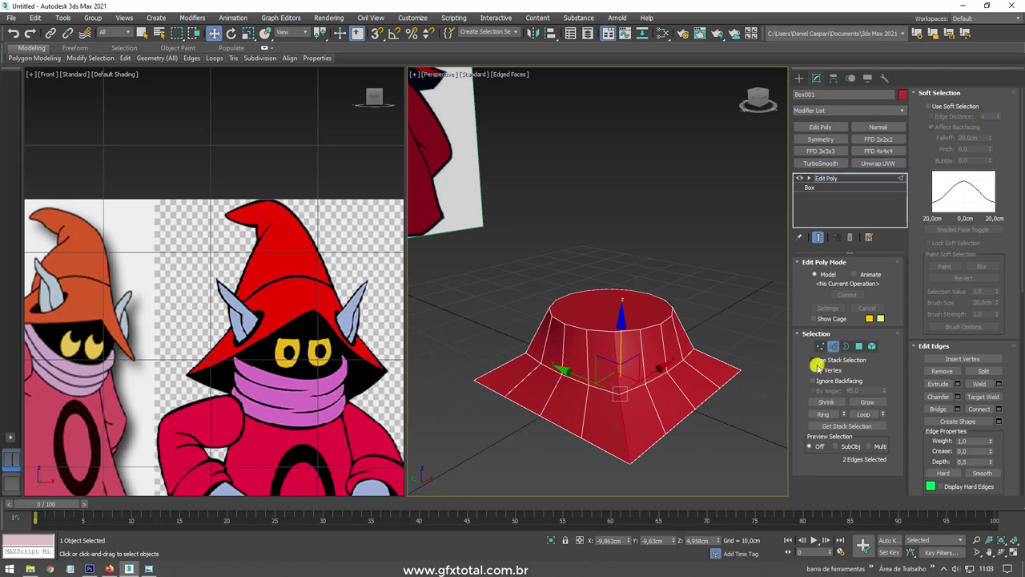
{"action": "left_click", "coordinate": [871, 412]}
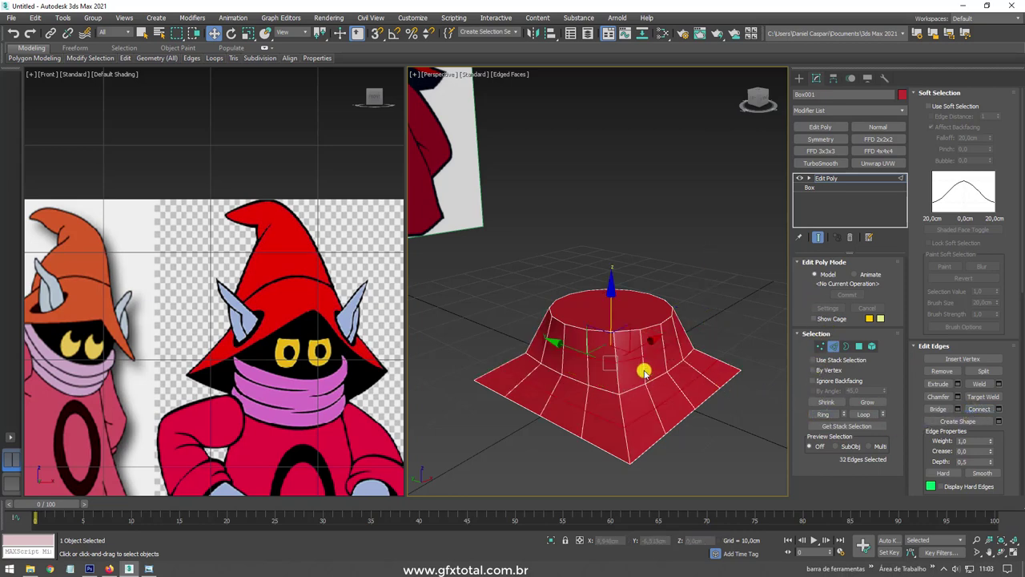
{"action": "key", "text": "r"}
{"action": "left_click_drag", "start_coordinate": [624, 375], "coordinate": [611, 385]}
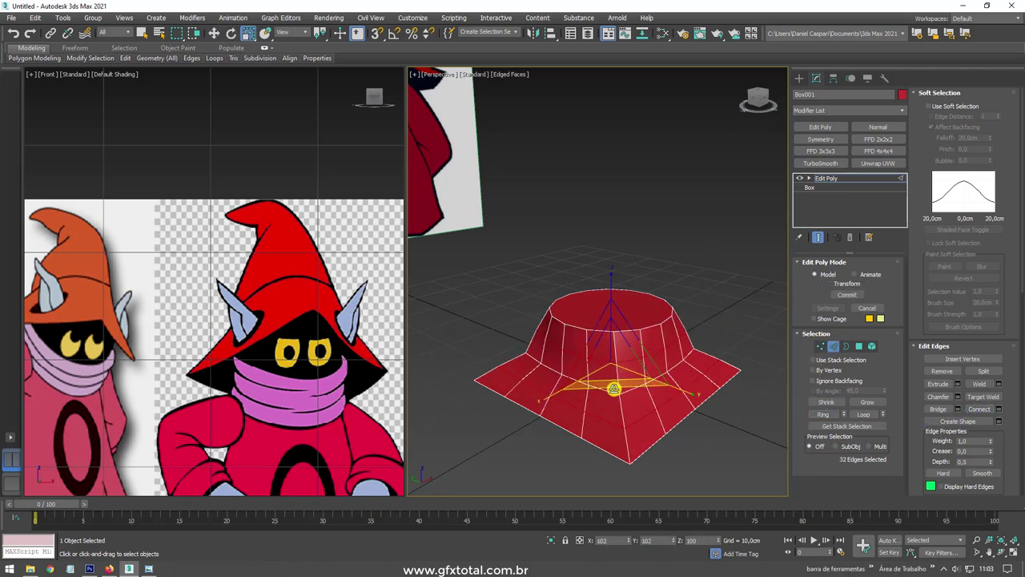
{"action": "mouse_move", "coordinate": [611, 385]}
{"action": "middle_mouse_down", "text": "alt"}
{"action": "mouse_move", "coordinate": [648, 473]}
{"action": "mouse_move", "coordinate": [607, 470]}
{"action": "mouse_move", "coordinate": [769, 231]}
{"action": "middle_mouse_up", "text": "alt"}
{"action": "left_click", "coordinate": [837, 183]}
{"action": "middle_click_drag", "start_coordinate": [754, 196], "coordinate": [718, 250], "text": "alt"}
Step: With angle snap on, rotate the object 40° about its vertical axis
{"action": "left_click", "coordinate": [393, 30]}
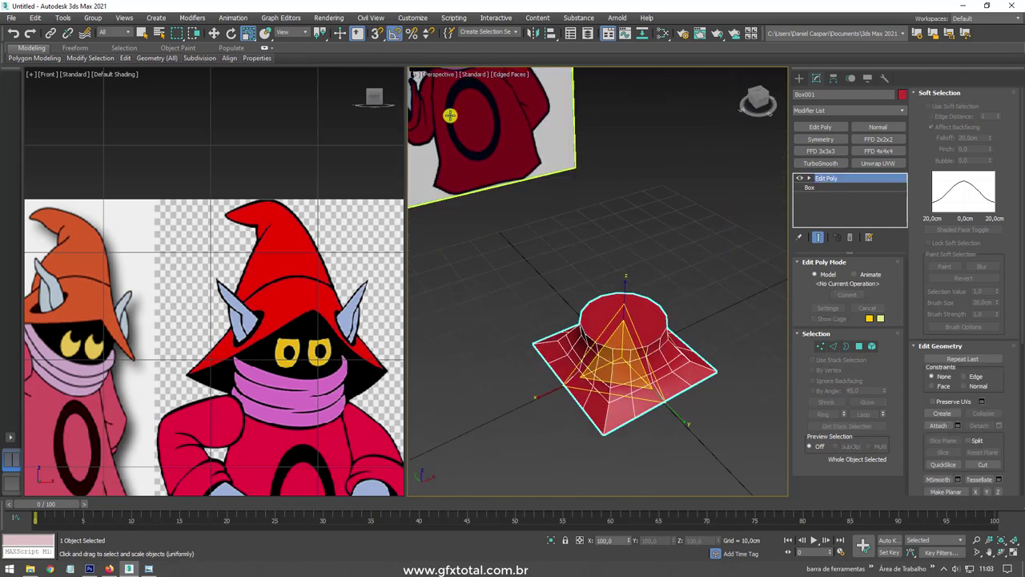
{"action": "key", "text": "e"}
{"action": "mouse_move", "coordinate": [625, 416]}
{"action": "left_mouse_down"}
{"action": "mouse_move", "coordinate": [642, 415]}
{"action": "mouse_move", "coordinate": [652, 390]}
{"action": "left_mouse_up"}
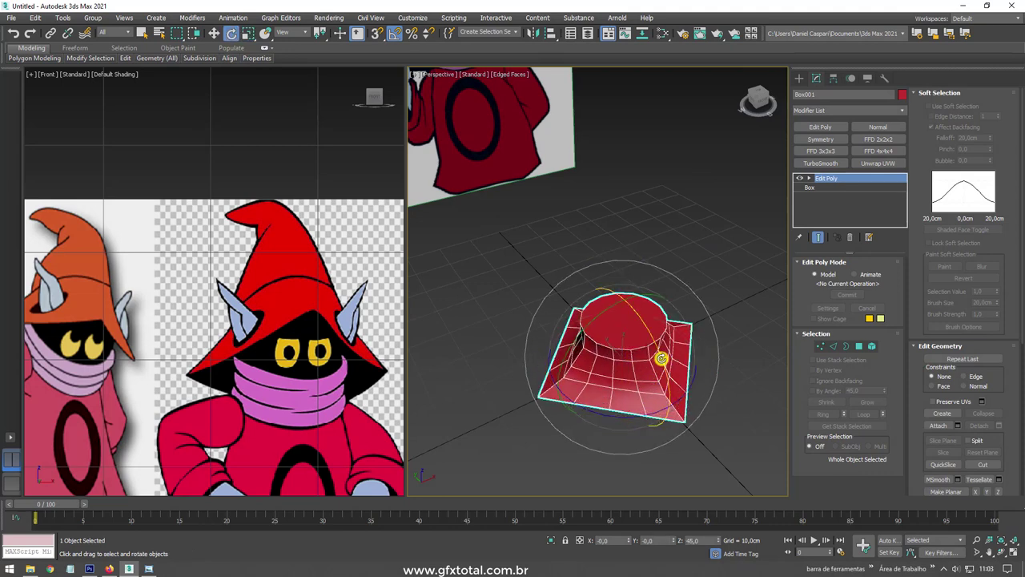
{"action": "middle_click_drag", "start_coordinate": [657, 363], "coordinate": [622, 360]}
{"action": "key", "text": "r"}
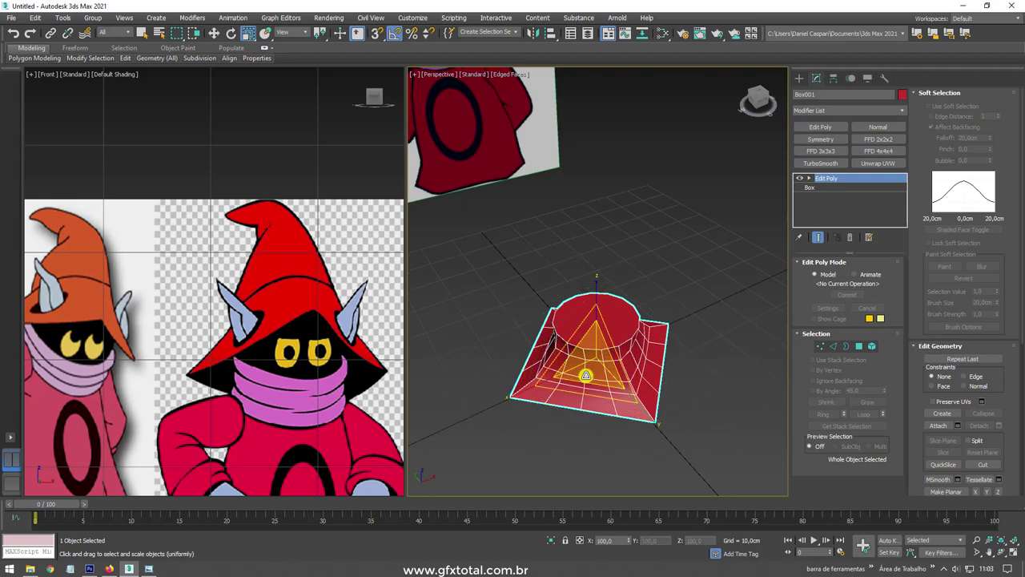
Step: Select the side polygons except the top cap and shrink the selection
{"action": "key", "text": "5"}
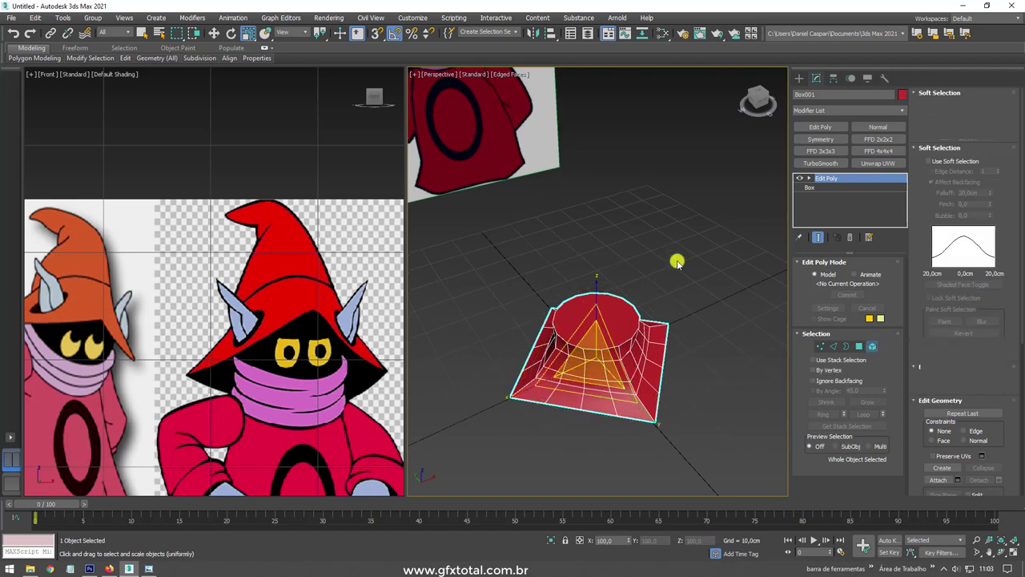
{"action": "left_click", "coordinate": [583, 404]}
{"action": "left_click", "coordinate": [858, 346]}
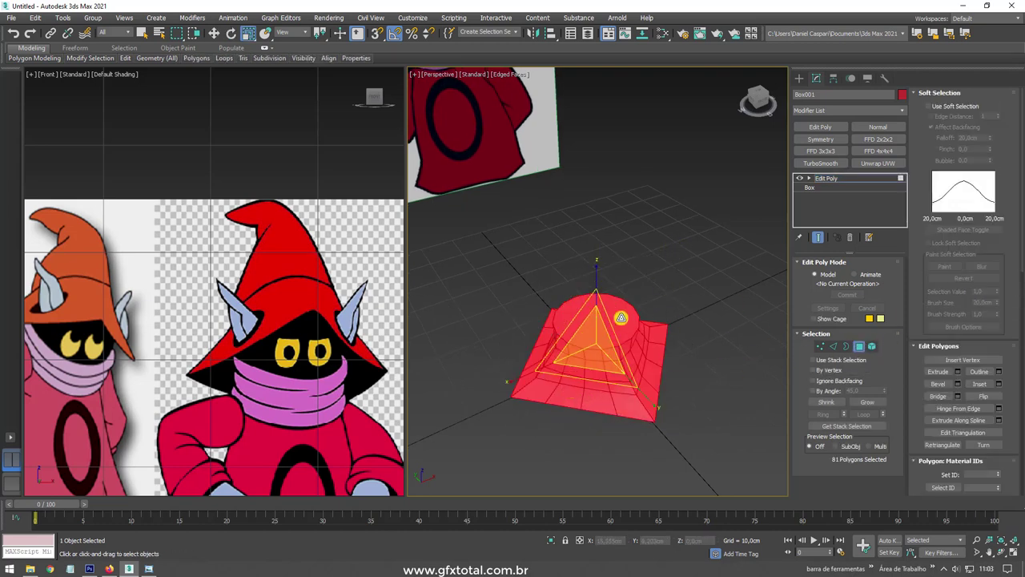
{"action": "left_click", "coordinate": [590, 336], "text": "alt"}
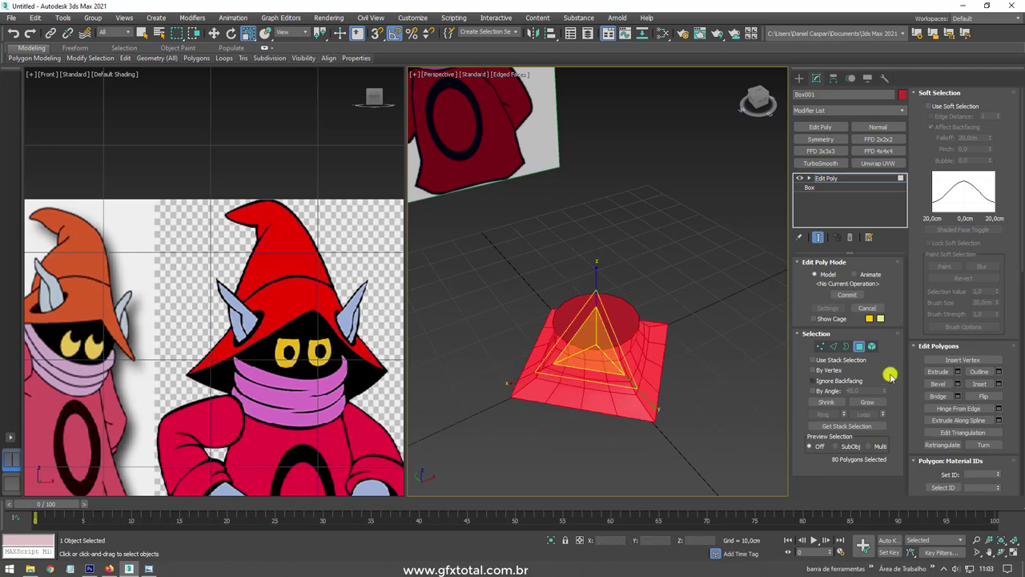
{"action": "left_click", "coordinate": [825, 401]}
{"action": "middle_click_drag", "start_coordinate": [527, 390], "coordinate": [647, 368], "text": "alt"}
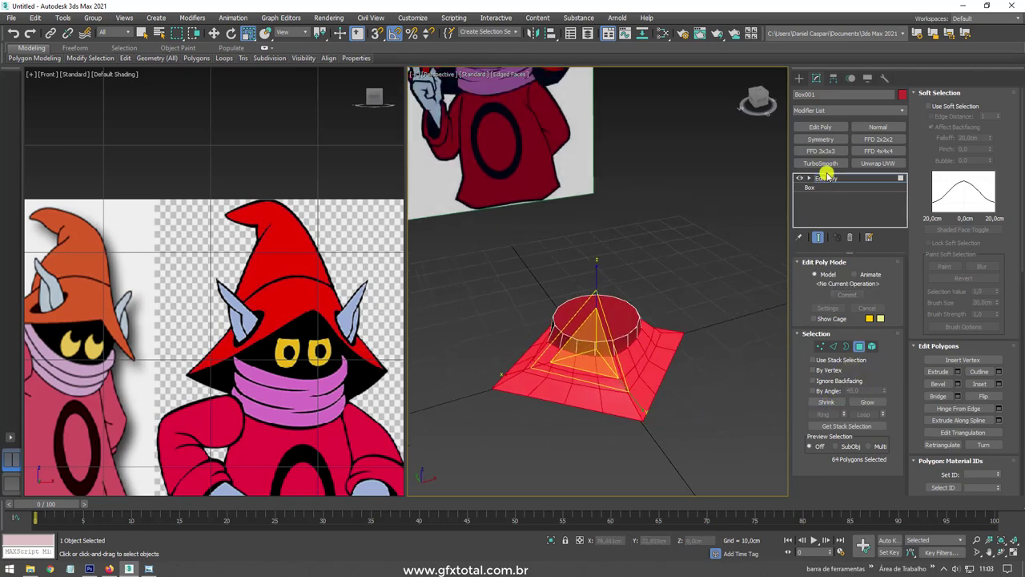
{"action": "scroll", "coordinate": [293, 328], "scroll_direction": "down", "scroll_amount": 4}
Step: Align Box001 pivot-to-pivot with the blue hat so it sits just below it
{"action": "scroll", "coordinate": [293, 328], "scroll_direction": "down", "scroll_amount": 2}
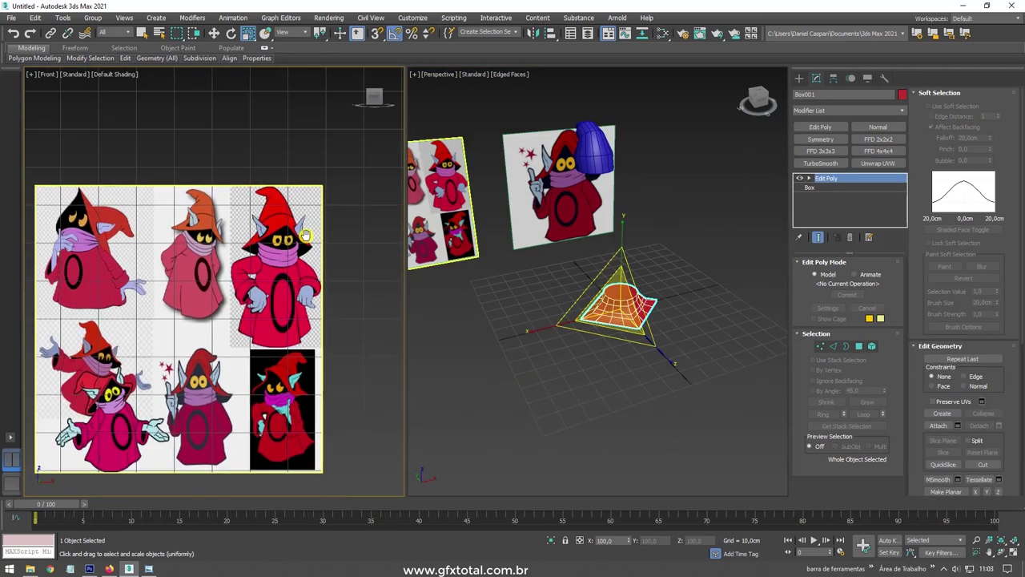
{"action": "middle_click_drag", "start_coordinate": [693, 305], "coordinate": [689, 308], "text": "alt"}
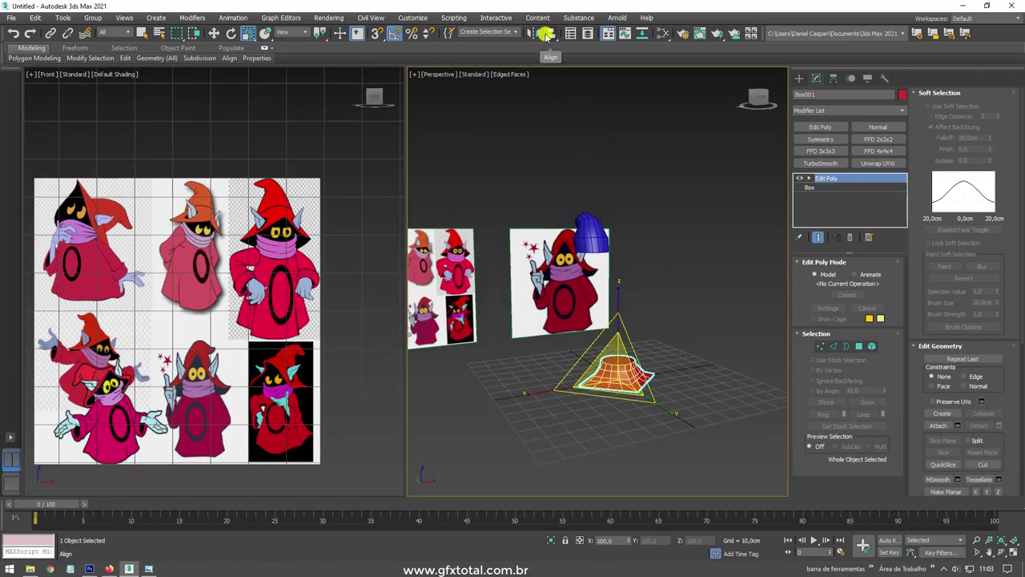
{"action": "left_click", "coordinate": [549, 34]}
{"action": "left_click", "coordinate": [592, 243]}
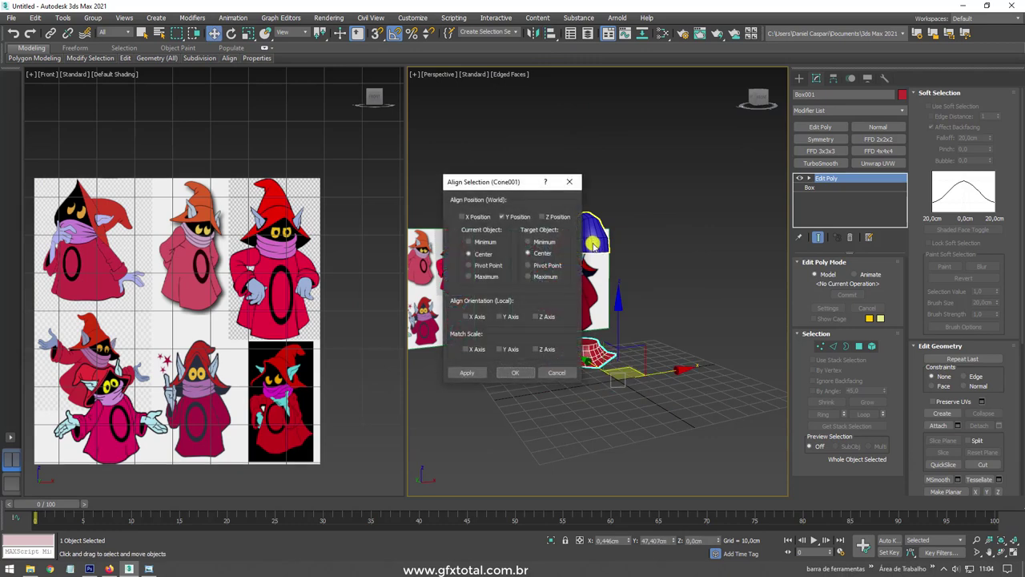
{"action": "left_click", "coordinate": [462, 216]}
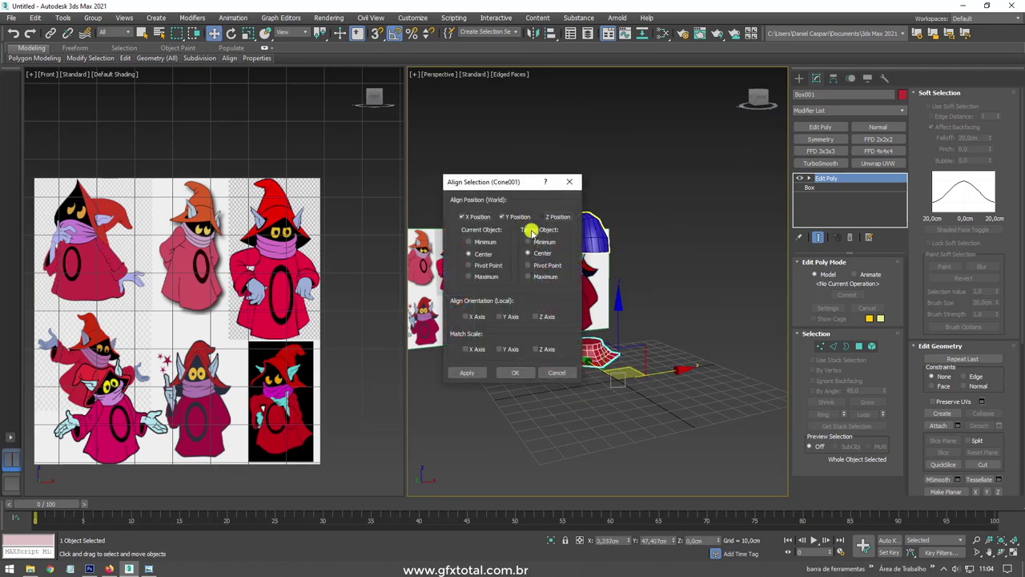
{"action": "left_click", "coordinate": [542, 216]}
{"action": "left_click", "coordinate": [469, 265]}
{"action": "left_click", "coordinate": [529, 265]}
{"action": "left_click", "coordinate": [515, 372]}
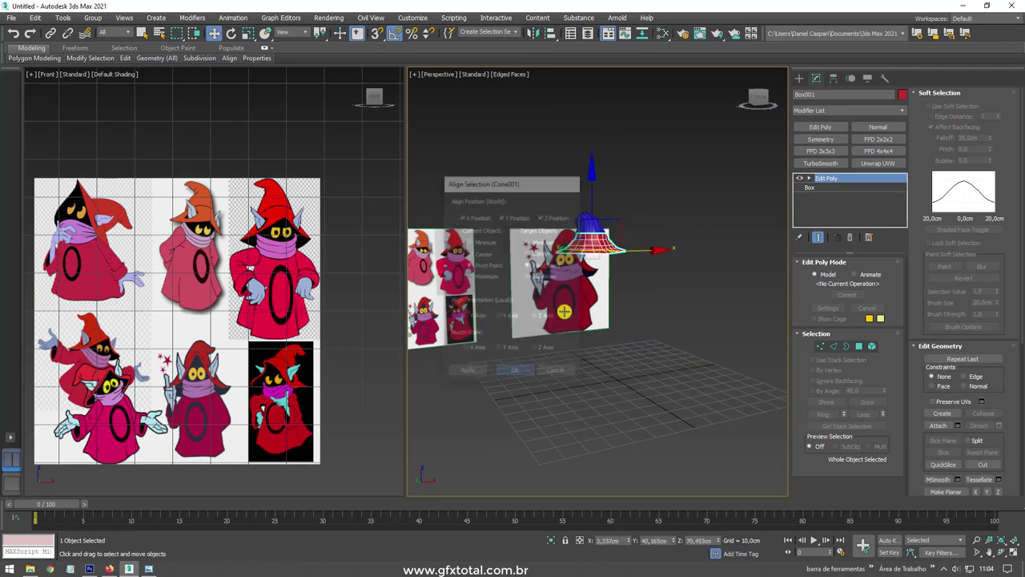
Step: Frame the hat and orbit the Perspective view around it and the image plane
{"action": "mouse_move", "coordinate": [564, 311]}
{"action": "middle_mouse_down", "text": "alt"}
{"action": "mouse_move", "coordinate": [601, 293]}
{"action": "mouse_move", "coordinate": [638, 302]}
{"action": "mouse_move", "coordinate": [601, 296]}
{"action": "middle_mouse_up", "text": "alt"}
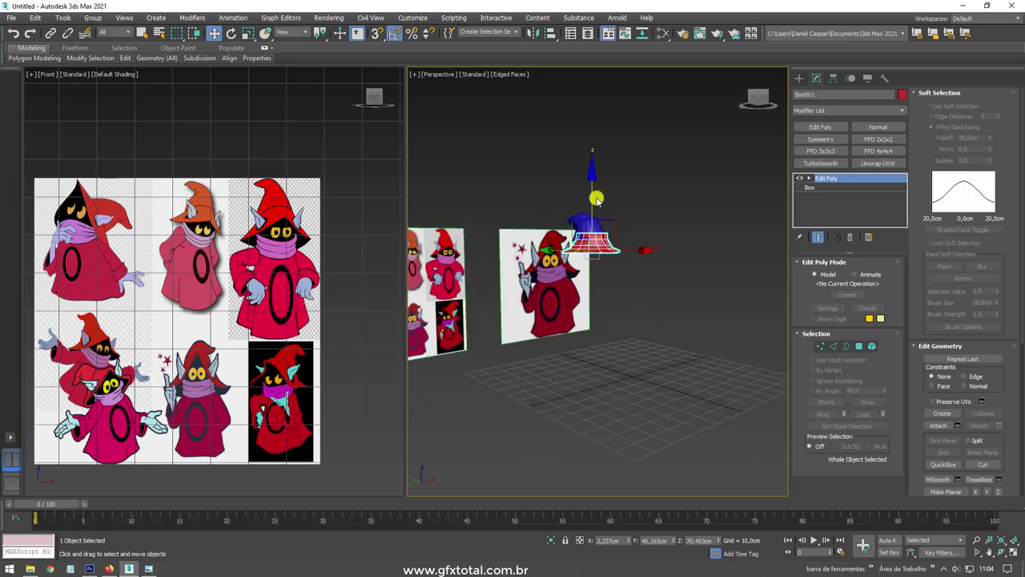
{"action": "key", "text": "z"}
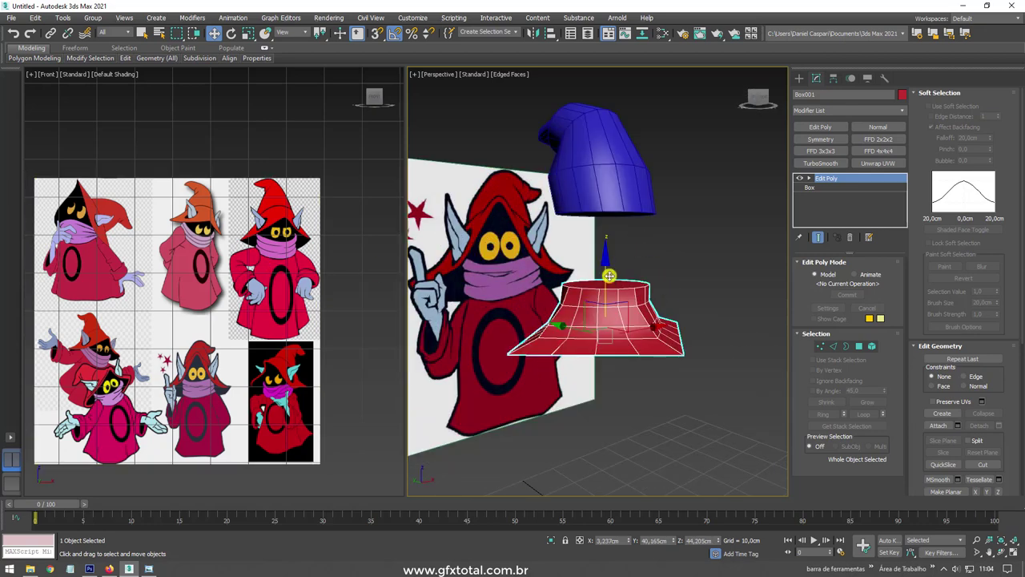
{"action": "mouse_move", "coordinate": [586, 296]}
{"action": "middle_mouse_down", "text": "alt"}
{"action": "mouse_move", "coordinate": [839, 346]}
{"action": "mouse_move", "coordinate": [704, 288]}
{"action": "mouse_move", "coordinate": [800, 250]}
{"action": "middle_mouse_up", "text": "alt"}
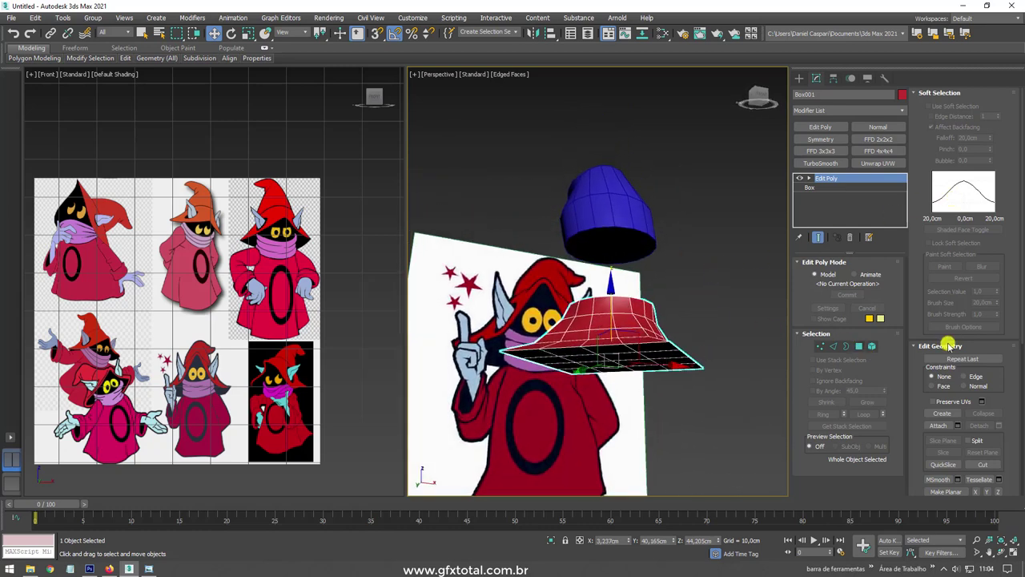
Step: Attach the blue top to the red brim and bridge their facing cap polygons into one hat
{"action": "left_click_drag", "start_coordinate": [924, 401], "coordinate": [917, 268]}
{"action": "left_click", "coordinate": [935, 295]}
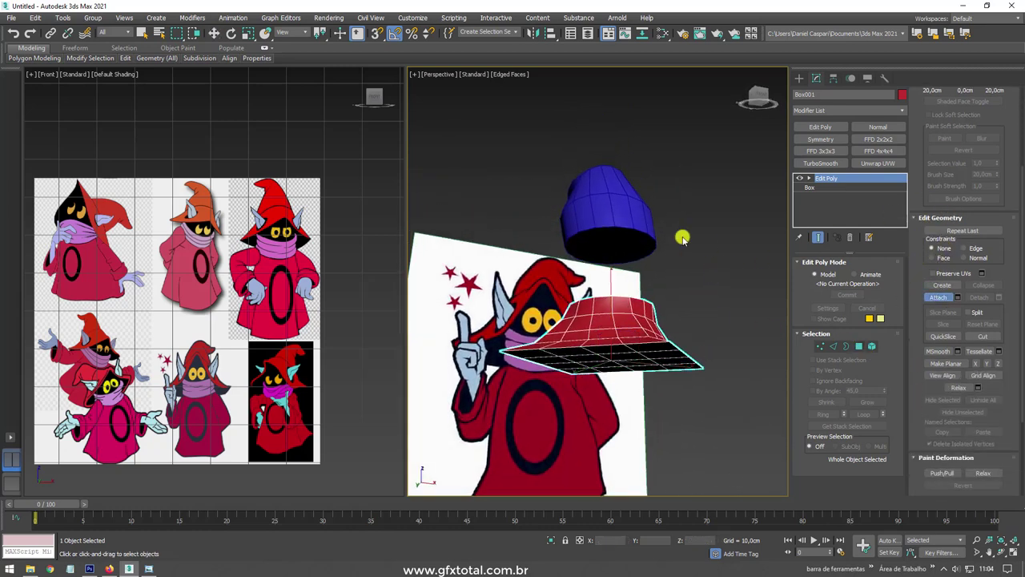
{"action": "left_click", "coordinate": [641, 226]}
{"action": "left_click", "coordinate": [858, 347]}
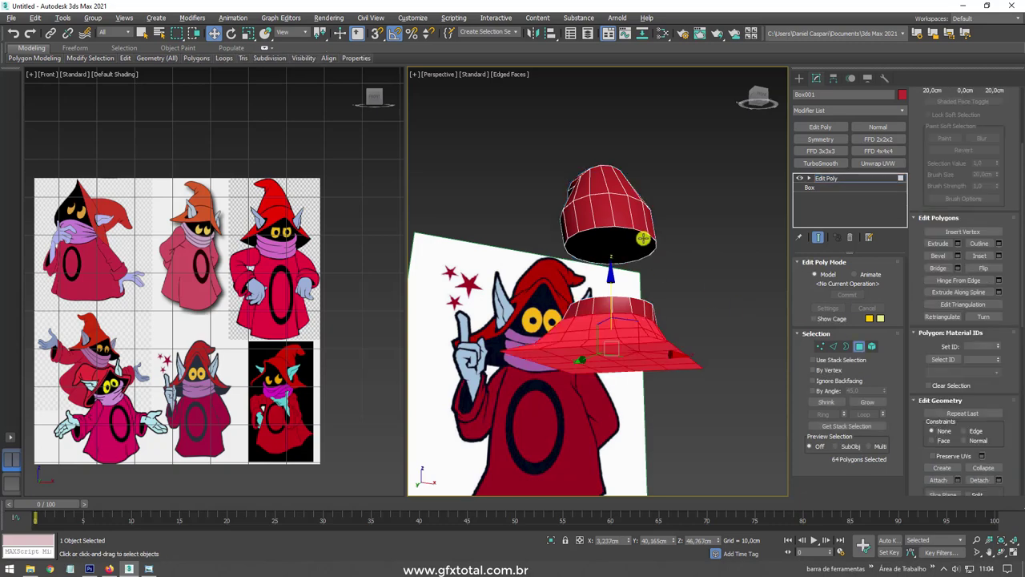
{"action": "mouse_move", "coordinate": [608, 320]}
{"action": "middle_mouse_down", "text": "alt"}
{"action": "mouse_move", "coordinate": [632, 308]}
{"action": "mouse_move", "coordinate": [661, 256]}
{"action": "mouse_move", "coordinate": [755, 287]}
{"action": "mouse_move", "coordinate": [656, 287]}
{"action": "mouse_move", "coordinate": [793, 237]}
{"action": "middle_mouse_up", "text": "alt"}
{"action": "left_click", "coordinate": [630, 307]}
{"action": "left_click", "coordinate": [937, 268]}
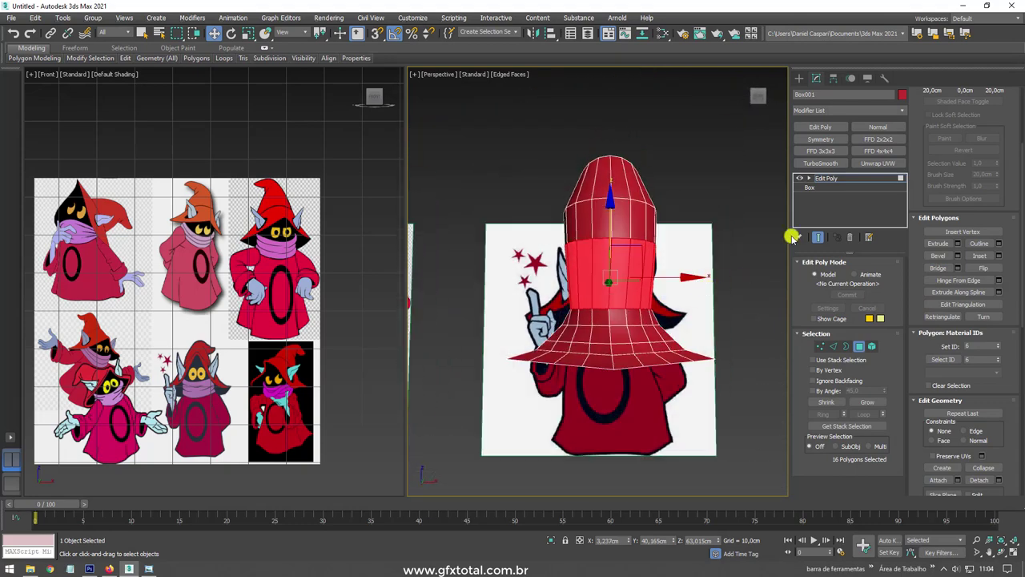
{"action": "left_click", "coordinate": [827, 179]}
Step: Raise the one-piece hat above Orko's head, ready to tilt it
{"action": "scroll", "coordinate": [251, 237], "scroll_direction": "down", "scroll_amount": 3}
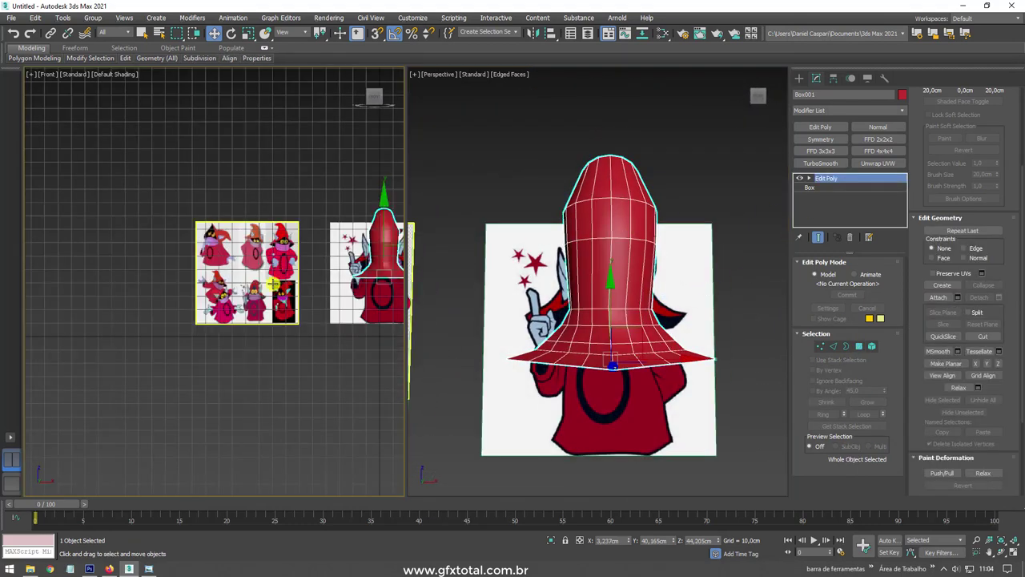
{"action": "scroll", "coordinate": [286, 240], "scroll_direction": "up", "scroll_amount": 3}
{"action": "mouse_move", "coordinate": [296, 232]}
{"action": "left_mouse_down"}
{"action": "mouse_move", "coordinate": [295, 170]}
{"action": "mouse_move", "coordinate": [300, 191]}
{"action": "left_mouse_up"}
{"action": "key", "text": "e"}
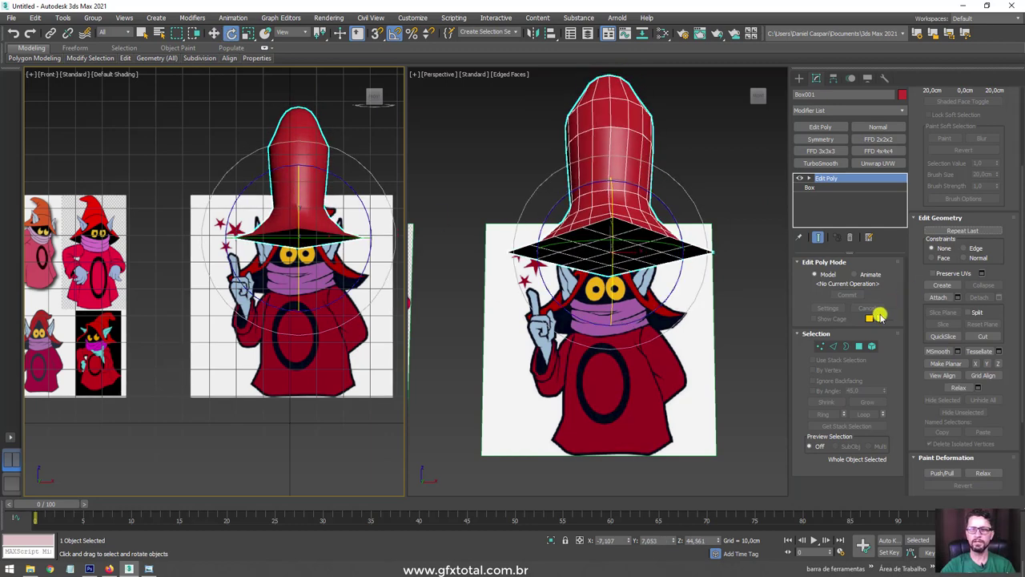
Step: Select the hat's brim polygons and scale them up to widen the brim
{"action": "left_click", "coordinate": [857, 347]}
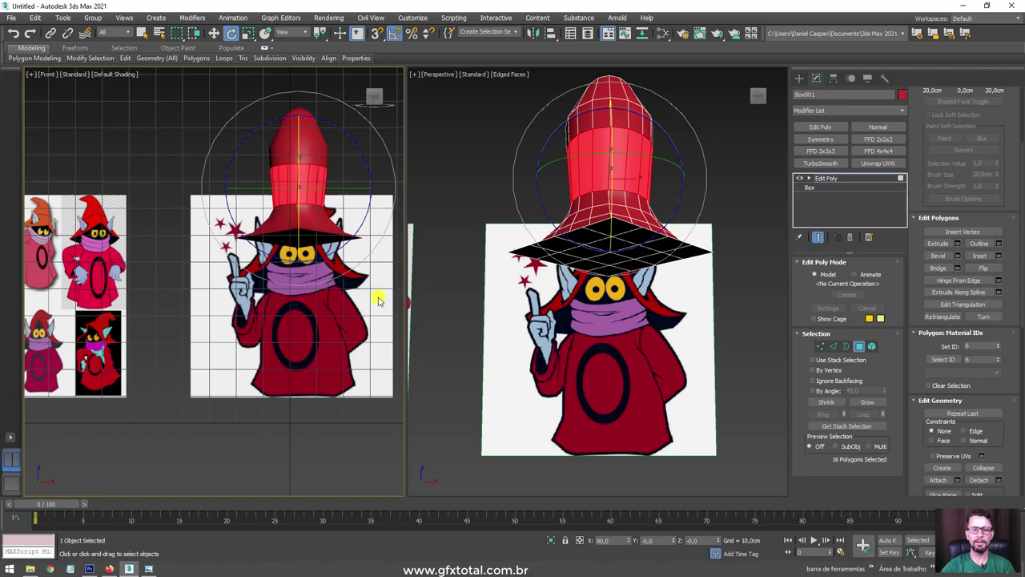
{"action": "left_click_drag", "start_coordinate": [179, 214], "coordinate": [332, 234]}
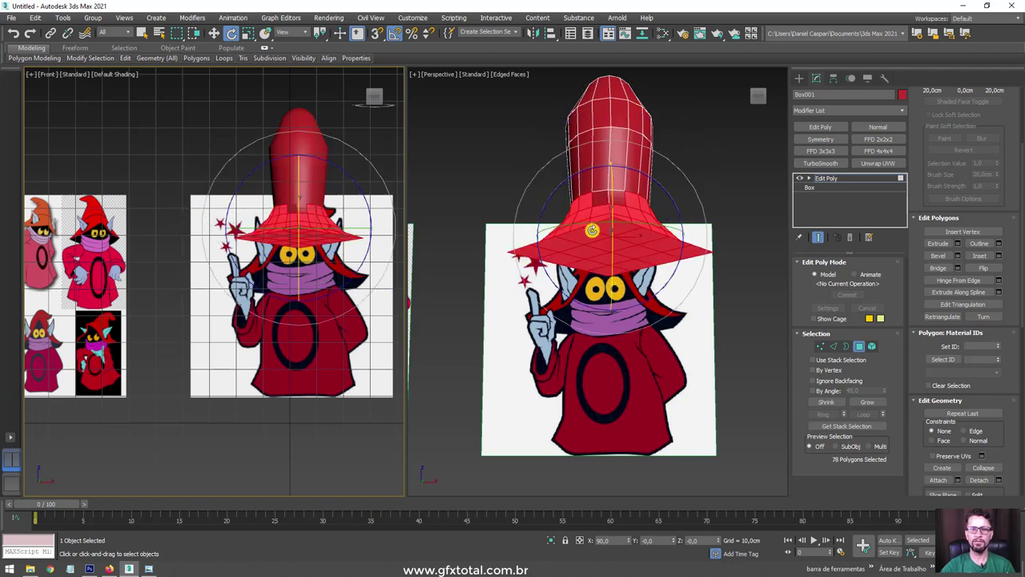
{"action": "middle_click_drag", "start_coordinate": [723, 255], "coordinate": [696, 293], "text": "alt"}
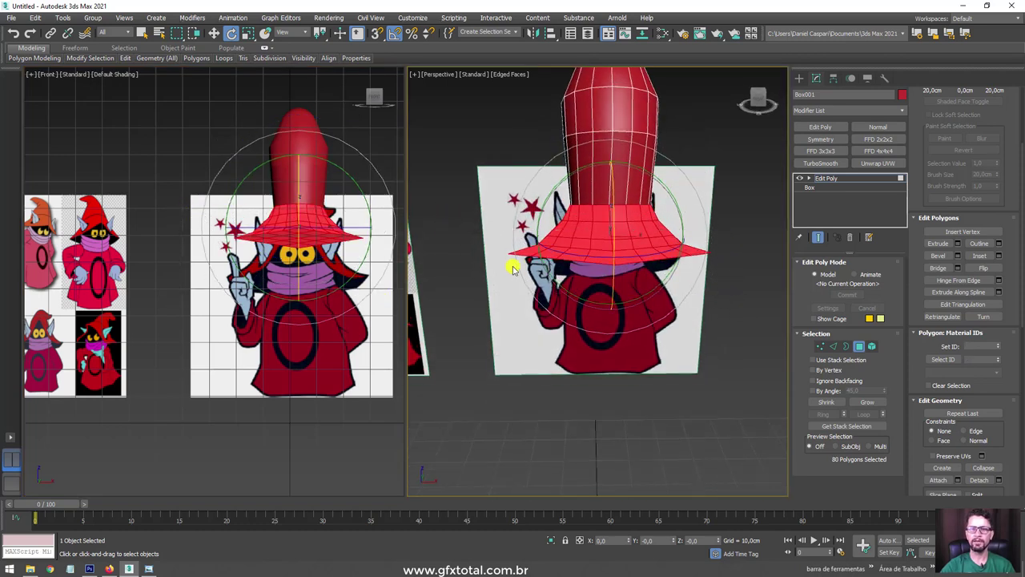
{"action": "key", "text": "r"}
{"action": "left_click_drag", "start_coordinate": [596, 228], "coordinate": [606, 211]}
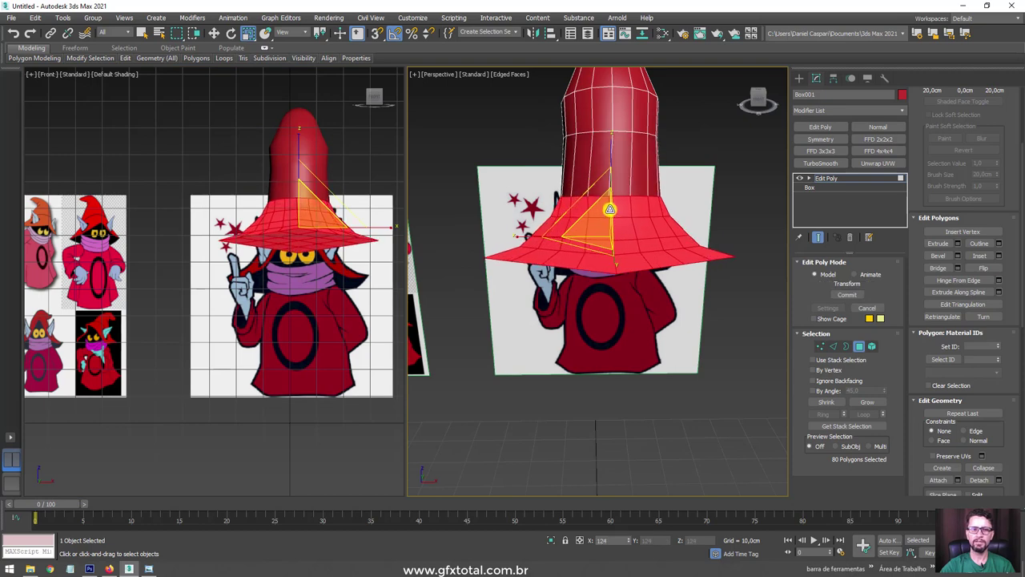
Step: Lower the hat onto Orko's head, checking its fit with see-through display
{"action": "left_click", "coordinate": [827, 178]}
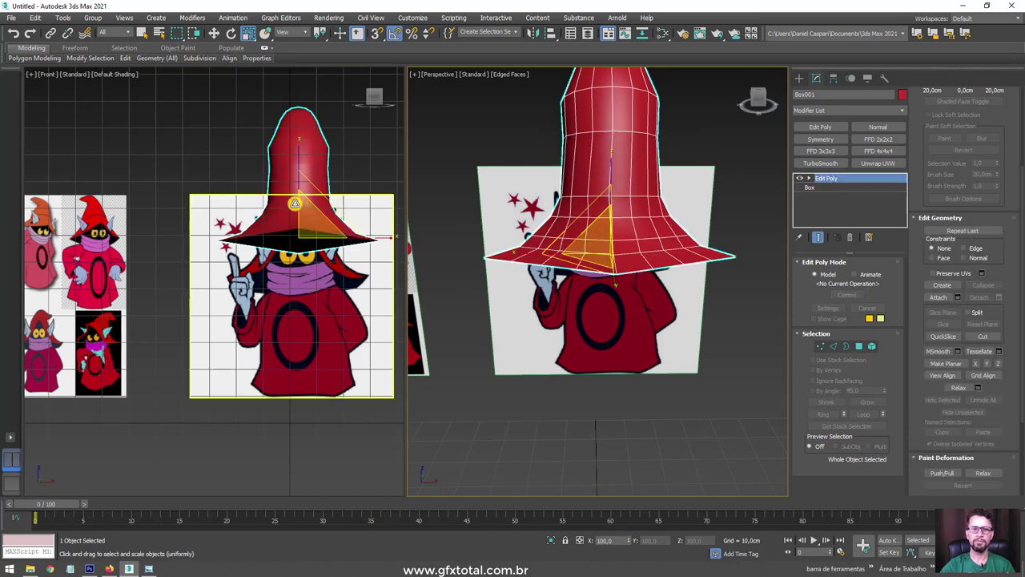
{"action": "key", "text": "w"}
{"action": "left_click_drag", "start_coordinate": [300, 200], "coordinate": [301, 213]}
{"action": "scroll", "coordinate": [307, 257], "scroll_direction": "up", "scroll_amount": 2}
{"action": "scroll", "coordinate": [307, 258], "scroll_direction": "down", "scroll_amount": 2}
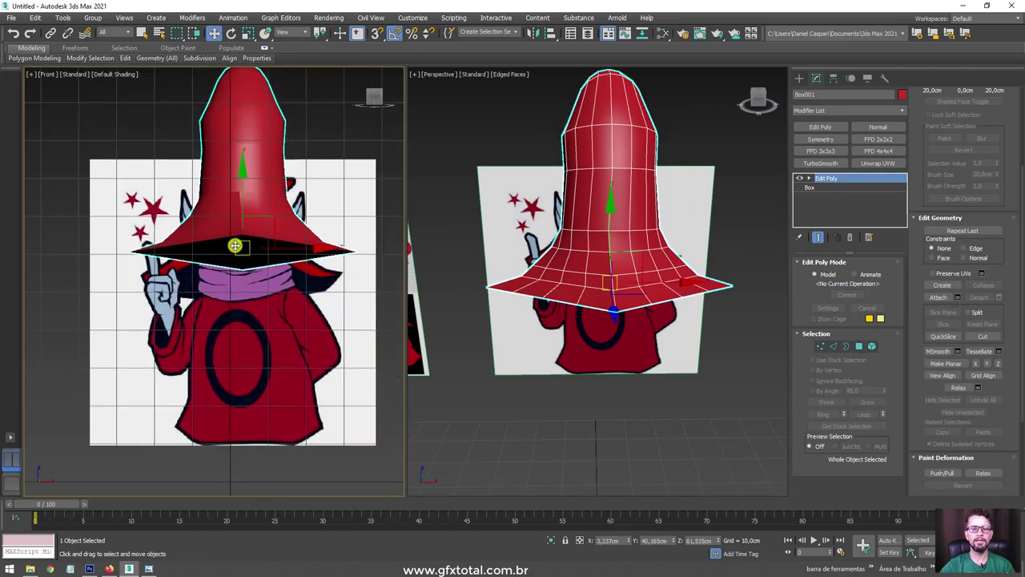
{"action": "scroll", "coordinate": [251, 255], "scroll_direction": "down", "scroll_amount": 1}
{"action": "key", "text": "alt+x"}
{"action": "key", "text": "alt+x"}
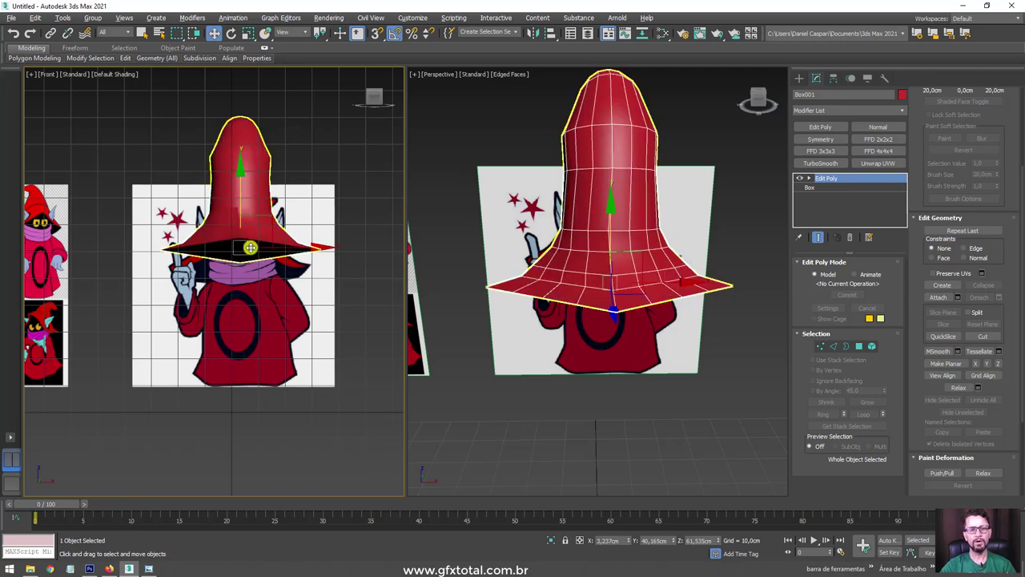
{"action": "key", "text": "alt+x"}
Step: Check the hat's tilt and fit from angled views, then make it solid again
{"action": "key", "text": "alt+x"}
{"action": "scroll", "coordinate": [234, 223], "scroll_direction": "up", "scroll_amount": 2}
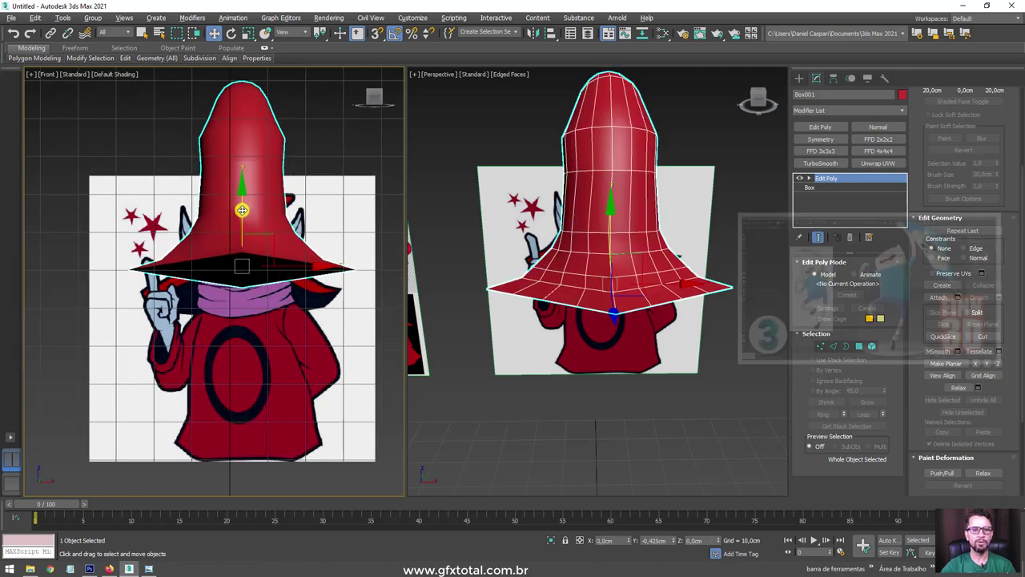
{"action": "left_click_drag", "start_coordinate": [238, 204], "coordinate": [241, 227]}
{"action": "key", "text": "alt+x"}
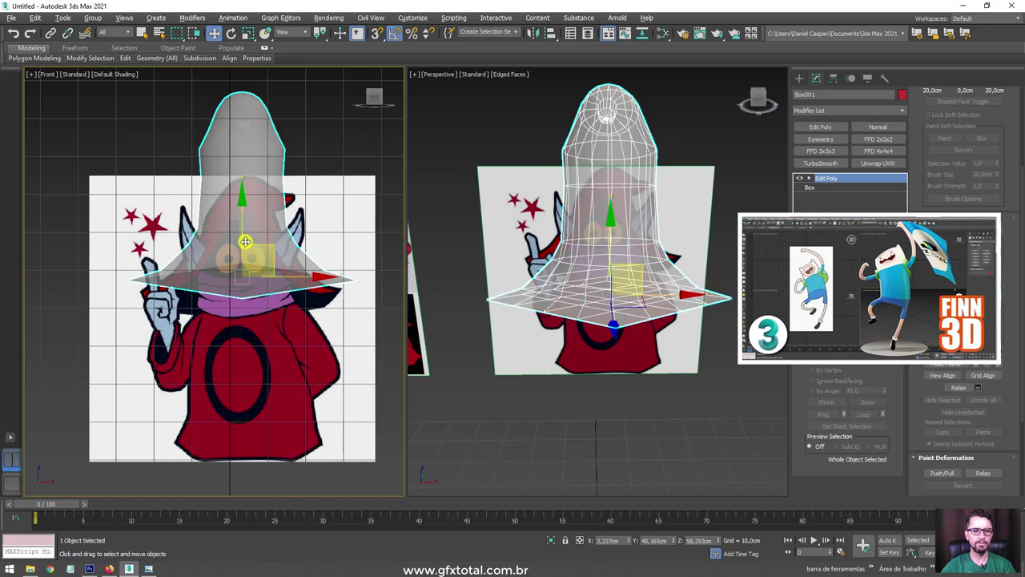
{"action": "key", "text": "e"}
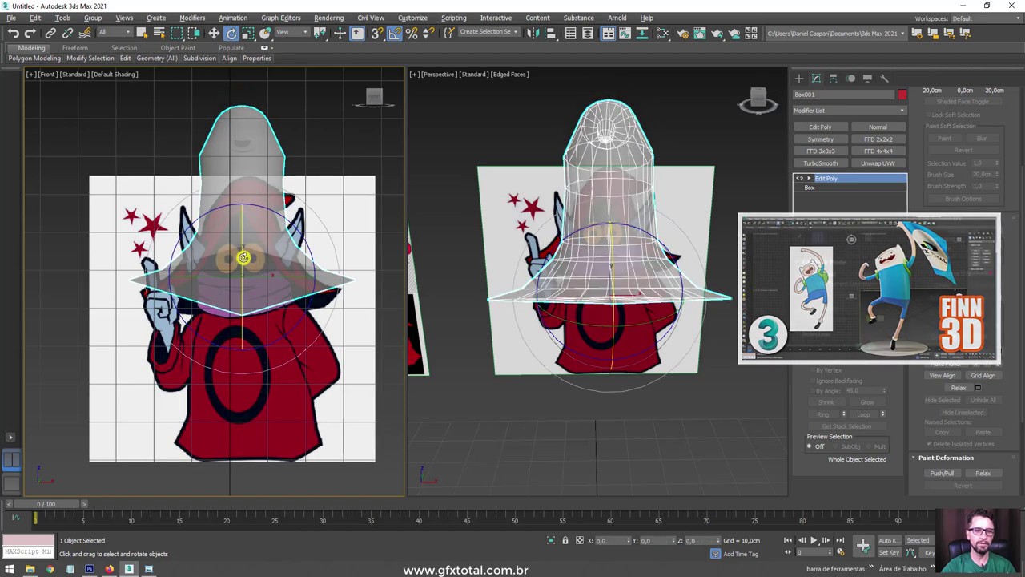
{"action": "key", "text": "w"}
{"action": "mouse_move", "coordinate": [245, 227]}
{"action": "middle_mouse_down", "text": "alt"}
{"action": "mouse_move", "coordinate": [297, 241]}
{"action": "mouse_move", "coordinate": [284, 248]}
{"action": "middle_mouse_up", "text": "alt"}
{"action": "key", "text": "alt+x"}
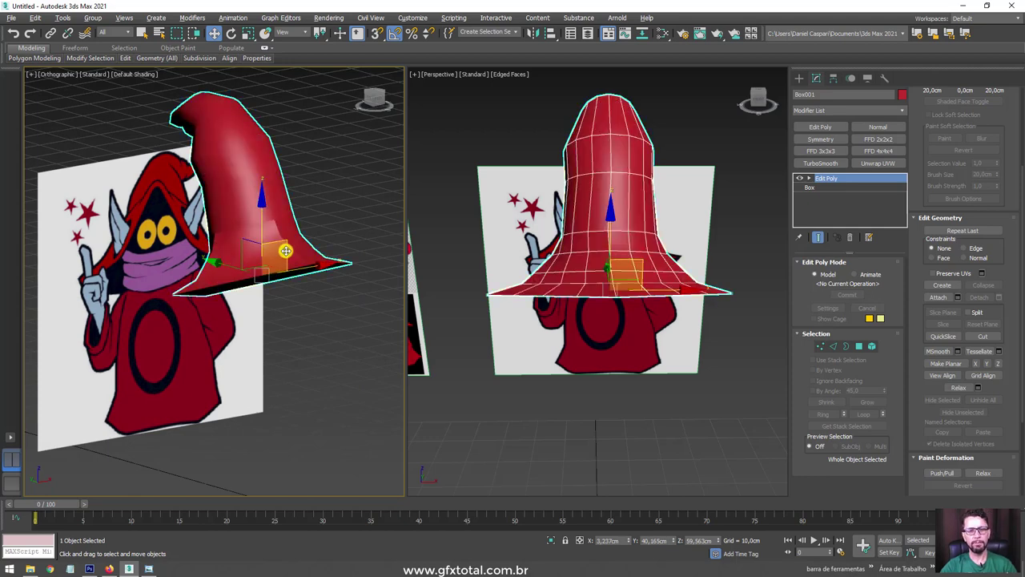
{"action": "left_click", "coordinate": [295, 251]}
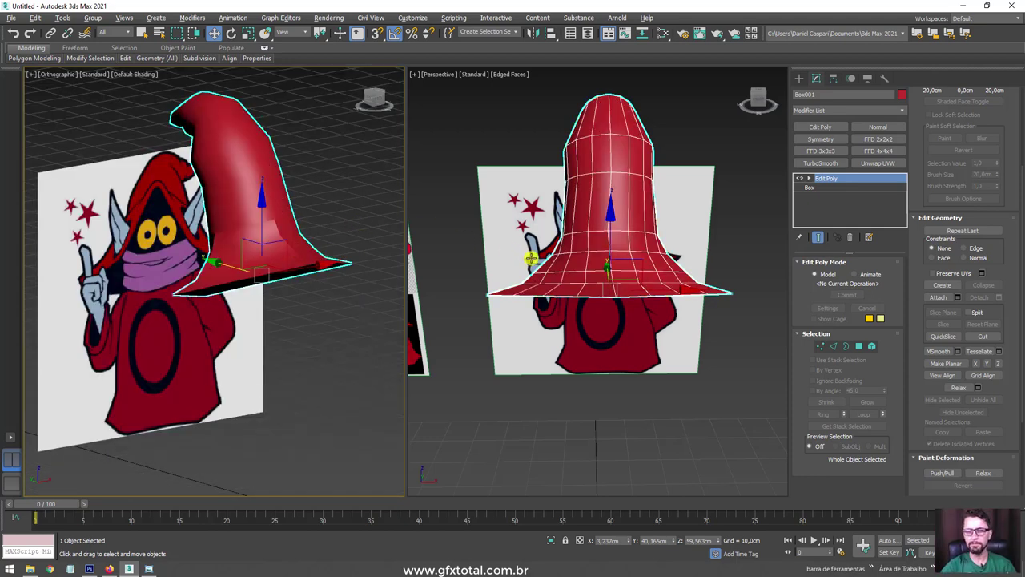
{"action": "mouse_move", "coordinate": [530, 258]}
{"action": "middle_mouse_down", "text": "alt"}
{"action": "mouse_move", "coordinate": [774, 228]}
{"action": "mouse_move", "coordinate": [683, 240]}
{"action": "mouse_move", "coordinate": [777, 197]}
{"action": "middle_mouse_up", "text": "alt"}
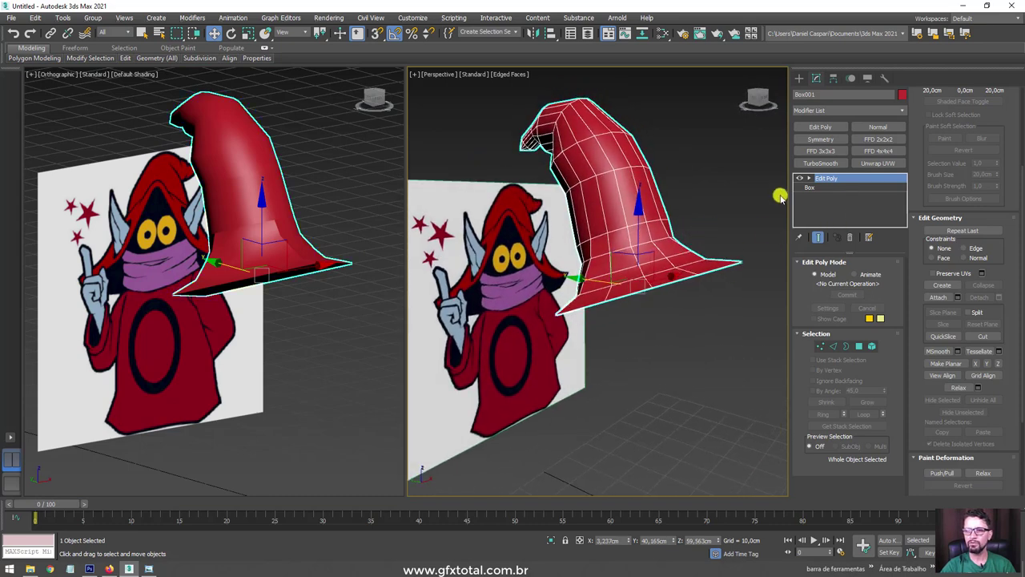
Step: Add an FFD 3x3x3 modifier to the hat and switch to its Control Points
{"action": "left_click", "coordinate": [829, 150]}
{"action": "left_click", "coordinate": [809, 177]}
{"action": "left_click", "coordinate": [837, 188]}
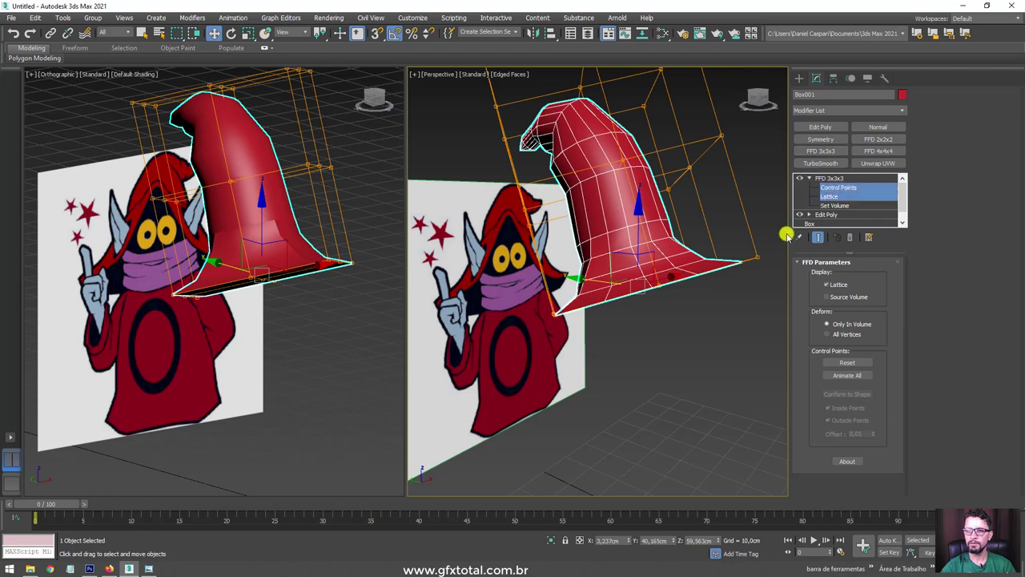
{"action": "left_click", "coordinate": [756, 271]}
{"action": "middle_click_drag", "start_coordinate": [753, 275], "coordinate": [659, 245], "text": "alt"}
{"action": "left_click", "coordinate": [659, 245]}
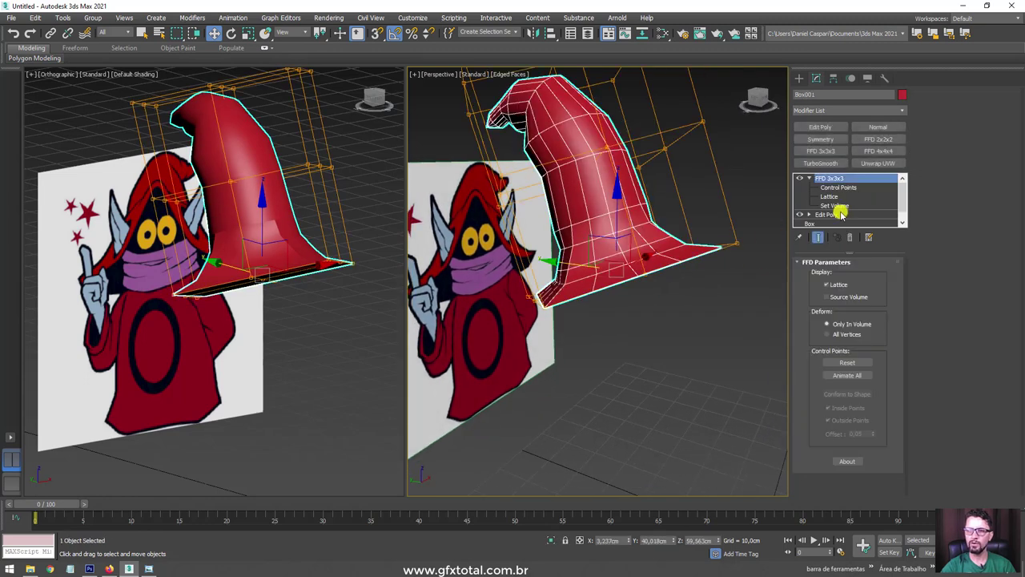
{"action": "left_click", "coordinate": [843, 187]}
{"action": "mouse_move", "coordinate": [768, 227]}
{"action": "middle_mouse_down", "text": "alt"}
{"action": "mouse_move", "coordinate": [744, 264]}
{"action": "mouse_move", "coordinate": [678, 259]}
{"action": "middle_mouse_up", "text": "alt"}
Step: In Perspective, pull lattice points to reshape the brim and bend the hat's back
{"action": "left_click", "coordinate": [704, 189]}
{"action": "left_click_drag", "start_coordinate": [713, 160], "coordinate": [583, 309]}
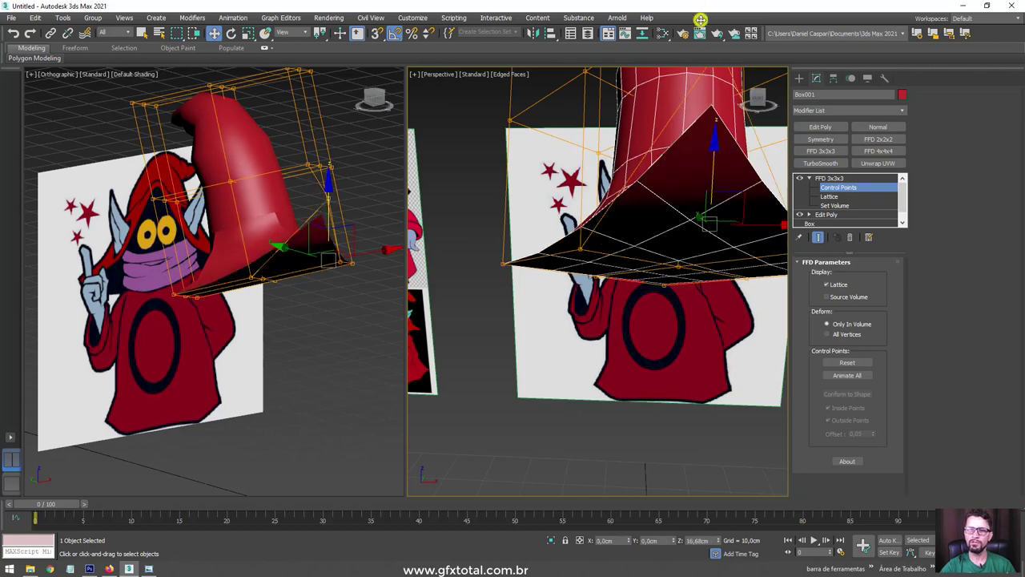
{"action": "middle_click_drag", "start_coordinate": [583, 309], "coordinate": [620, 331], "text": "alt"}
{"action": "scroll", "coordinate": [582, 240], "scroll_direction": "up", "scroll_amount": 3}
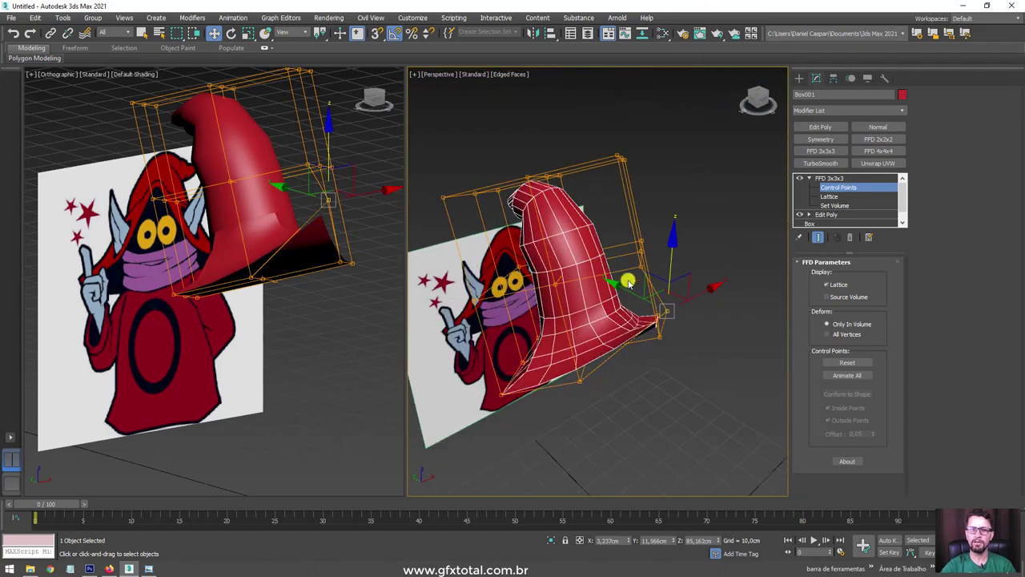
{"action": "scroll", "coordinate": [648, 289], "scroll_direction": "up", "scroll_amount": 2}
{"action": "left_click", "coordinate": [653, 292]}
{"action": "left_click_drag", "start_coordinate": [653, 294], "coordinate": [647, 259]}
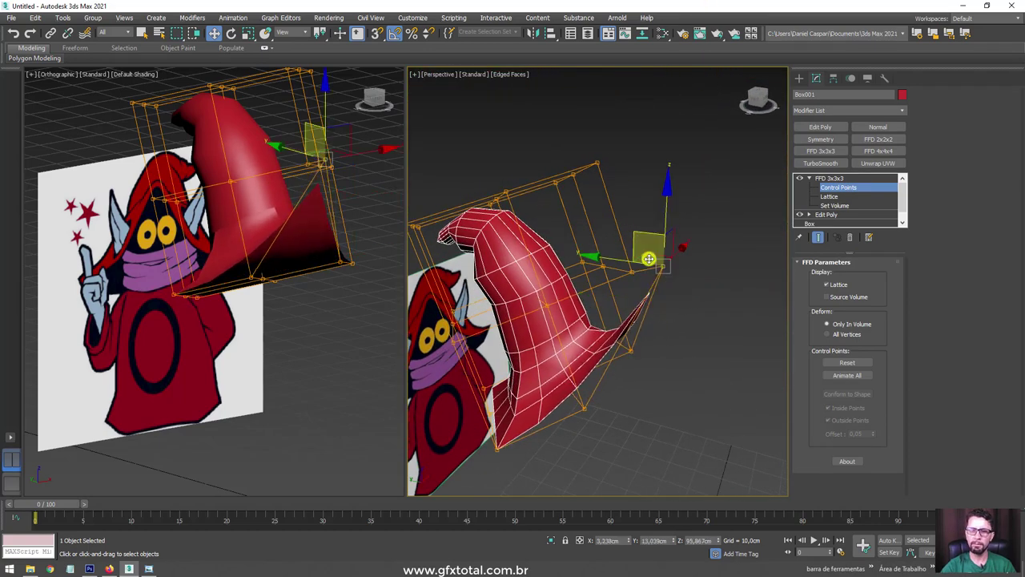
{"action": "mouse_move", "coordinate": [647, 258]}
{"action": "middle_mouse_down", "text": "alt"}
{"action": "mouse_move", "coordinate": [702, 293]}
{"action": "mouse_move", "coordinate": [507, 295]}
{"action": "middle_mouse_up", "text": "alt"}
Step: In the see-through Front view, pull the top and lower lattice points down
{"action": "mouse_move", "coordinate": [208, 273]}
{"action": "middle_mouse_down", "text": "alt"}
{"action": "mouse_move", "coordinate": [235, 267]}
{"action": "mouse_move", "coordinate": [270, 300]}
{"action": "middle_mouse_up", "text": "alt"}
{"action": "key", "text": "f"}
{"action": "scroll", "coordinate": [290, 246], "scroll_direction": "up", "scroll_amount": 2}
{"action": "key", "text": "alt+x"}
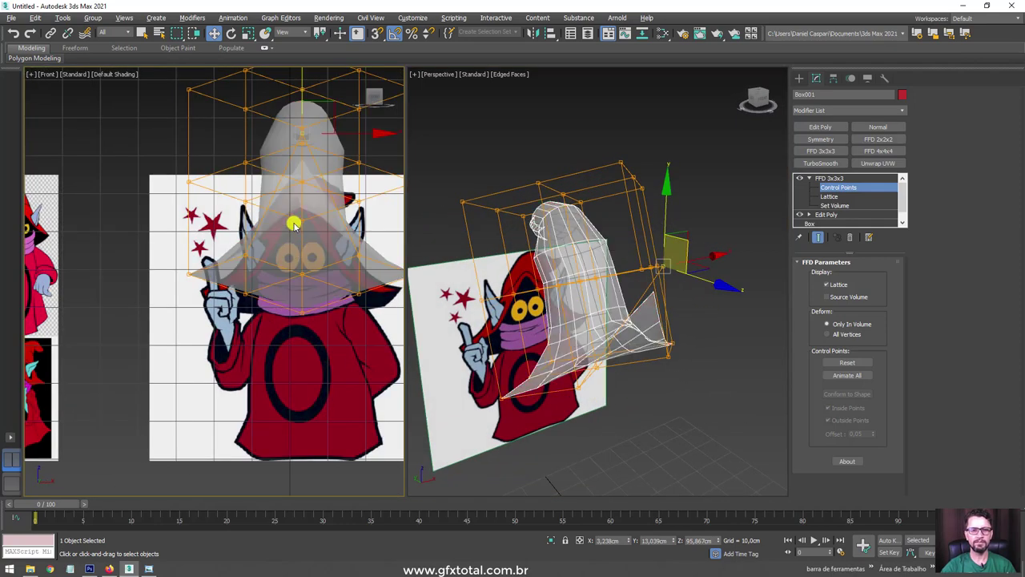
{"action": "left_click_drag", "start_coordinate": [299, 103], "coordinate": [304, 147]}
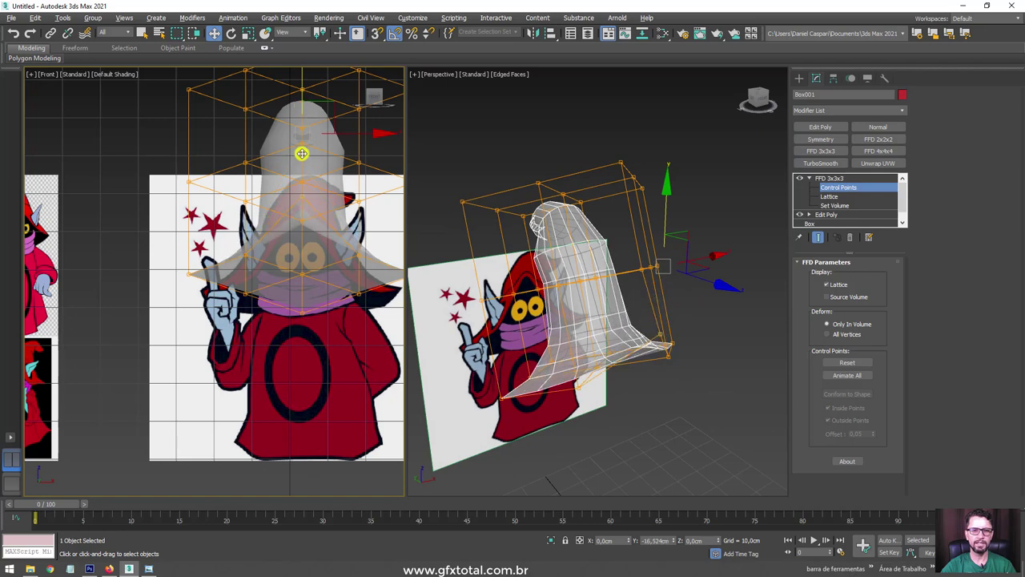
{"action": "scroll", "coordinate": [196, 260], "scroll_direction": "down", "scroll_amount": 2}
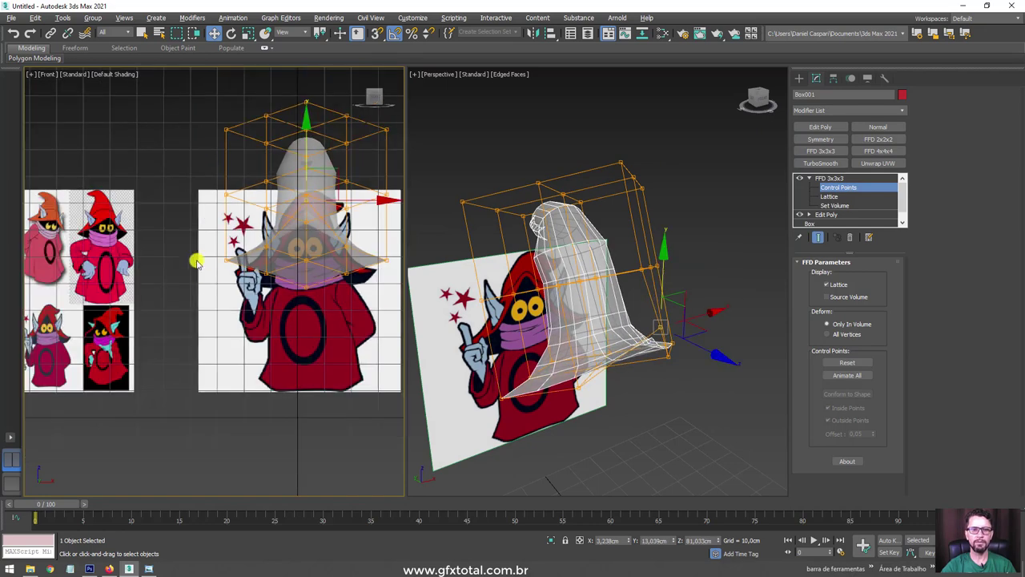
{"action": "middle_click_drag", "start_coordinate": [227, 268], "coordinate": [192, 271]}
{"action": "left_click_drag", "start_coordinate": [363, 291], "coordinate": [343, 247]}
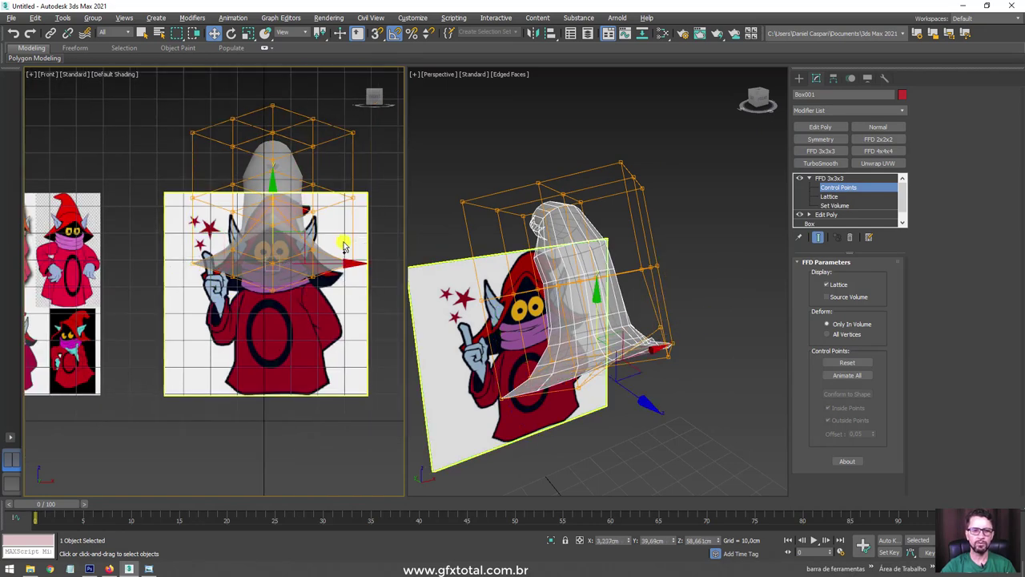
{"action": "left_click_drag", "start_coordinate": [269, 208], "coordinate": [267, 294]}
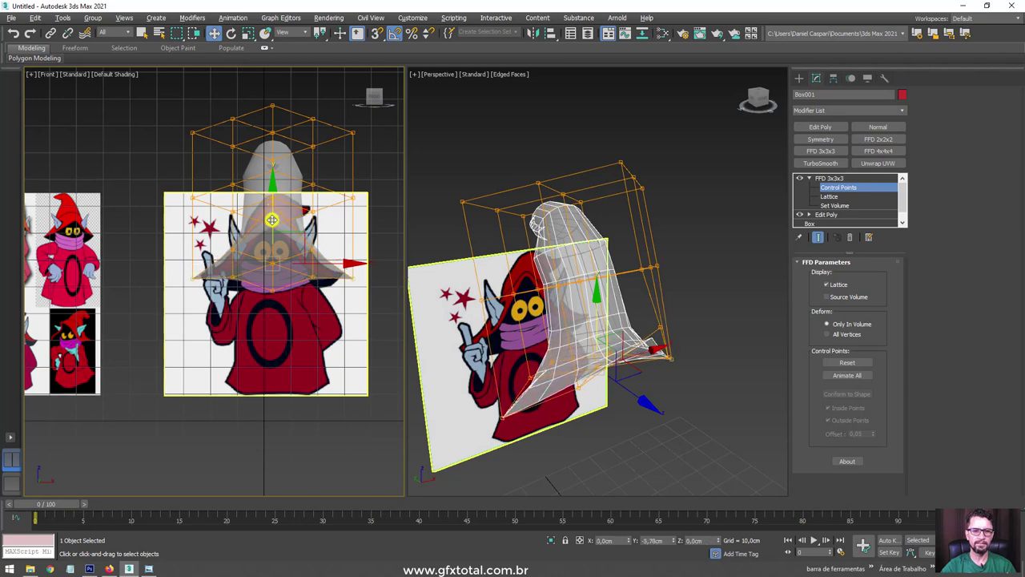
{"action": "left_click", "coordinate": [272, 277]}
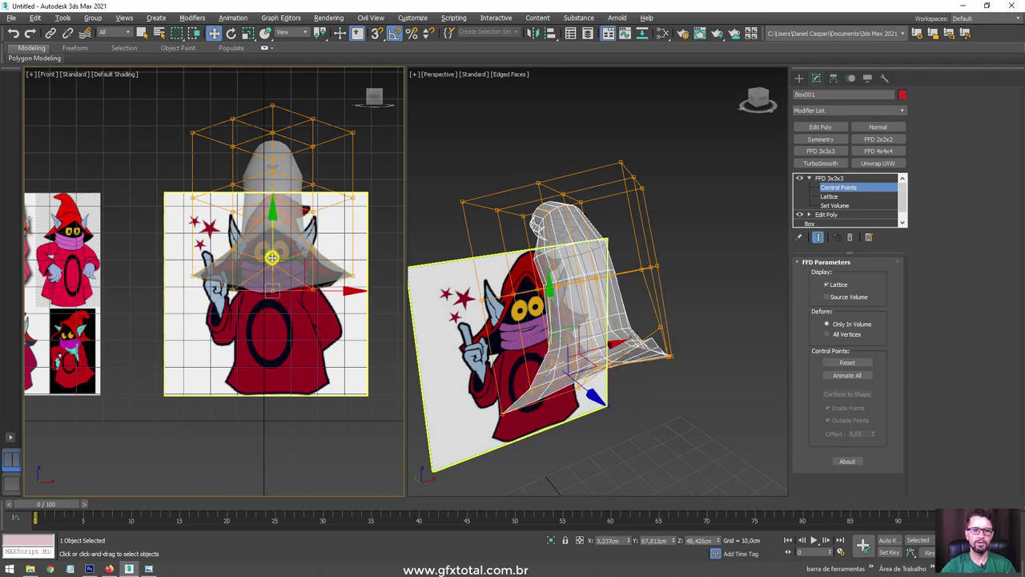
{"action": "left_click_drag", "start_coordinate": [271, 232], "coordinate": [274, 260]}
{"action": "mouse_move", "coordinate": [596, 353]}
{"action": "middle_mouse_down", "text": "alt"}
{"action": "mouse_move", "coordinate": [634, 363]}
{"action": "mouse_move", "coordinate": [781, 215]}
{"action": "middle_mouse_up", "text": "alt"}
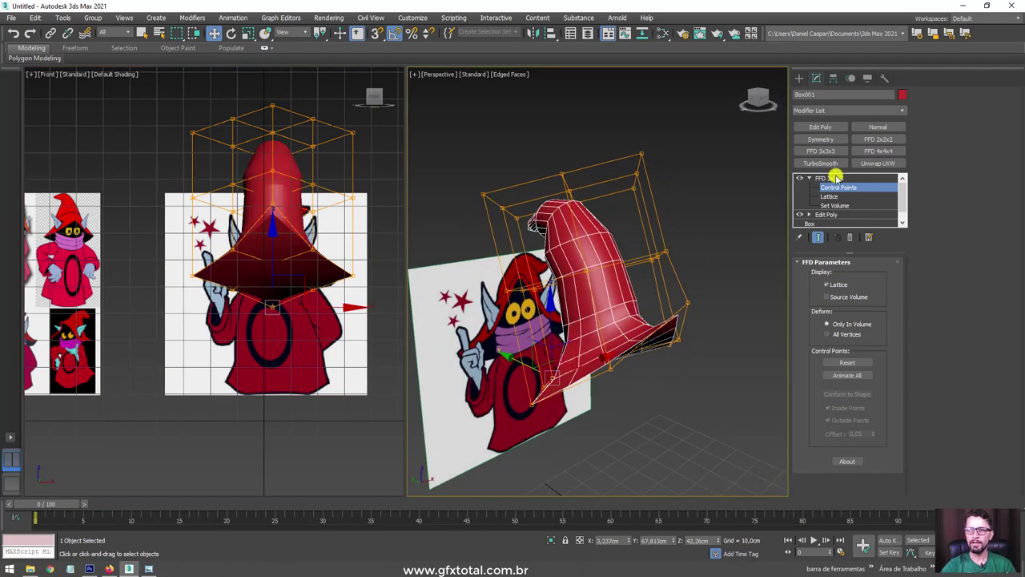
Step: Add an Edit Poly modifier and select the vertices of the hat's tip
{"action": "left_click", "coordinate": [819, 125]}
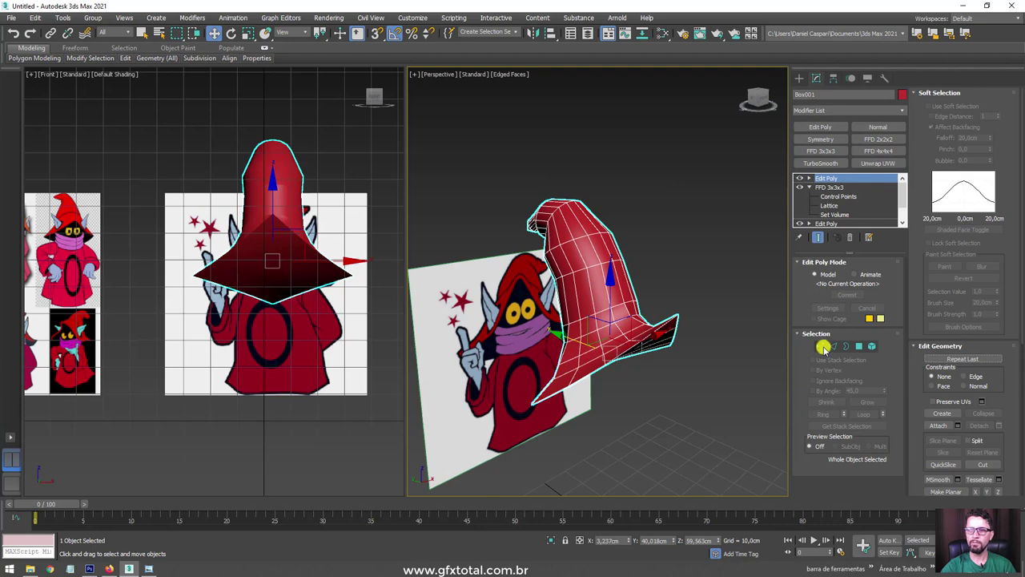
{"action": "left_click", "coordinate": [823, 348]}
{"action": "key", "text": "ctrl+a"}
{"action": "scroll", "coordinate": [232, 288], "scroll_direction": "down", "scroll_amount": 3}
{"action": "middle_click_drag", "start_coordinate": [512, 304], "coordinate": [578, 268], "text": "alt"}
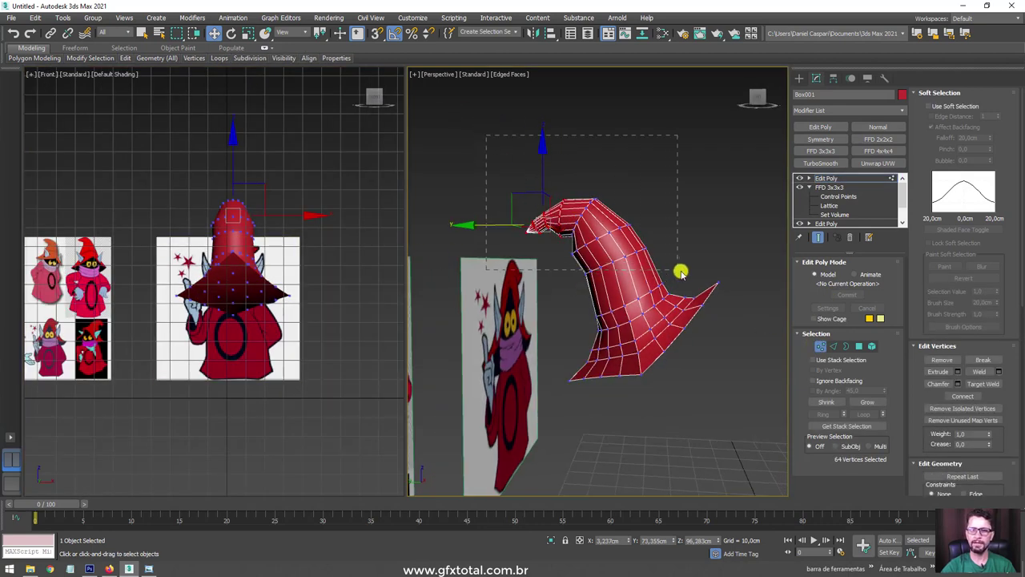
{"action": "left_click_drag", "start_coordinate": [686, 282], "coordinate": [651, 279]}
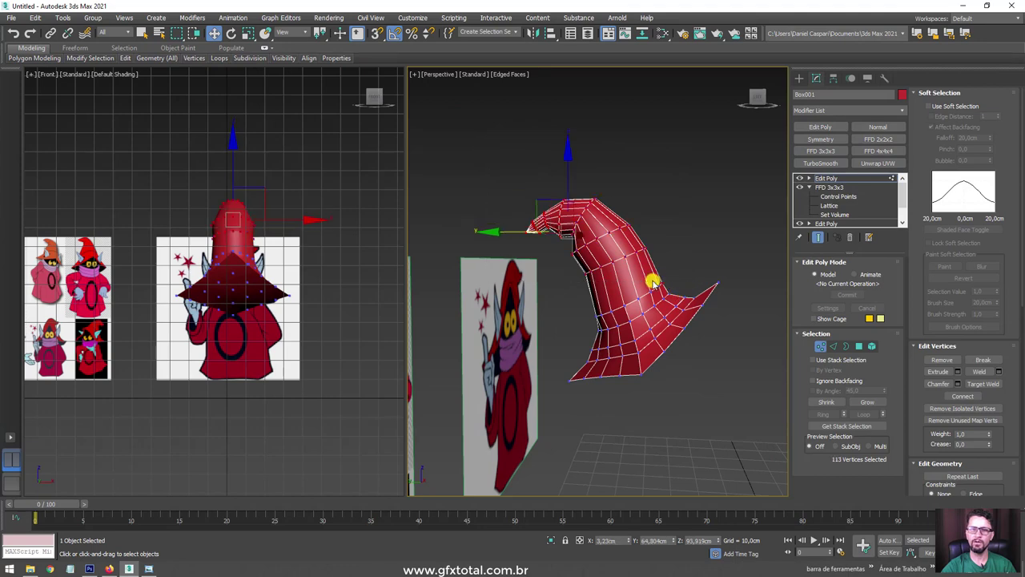
{"action": "mouse_move", "coordinate": [651, 280]}
{"action": "middle_mouse_down", "text": "alt"}
{"action": "mouse_move", "coordinate": [702, 267]}
{"action": "mouse_move", "coordinate": [612, 282]}
{"action": "middle_mouse_up", "text": "alt"}
Step: Move the tip vertices lower and rotate them so the tip droops
{"action": "left_click_drag", "start_coordinate": [545, 205], "coordinate": [578, 205]}
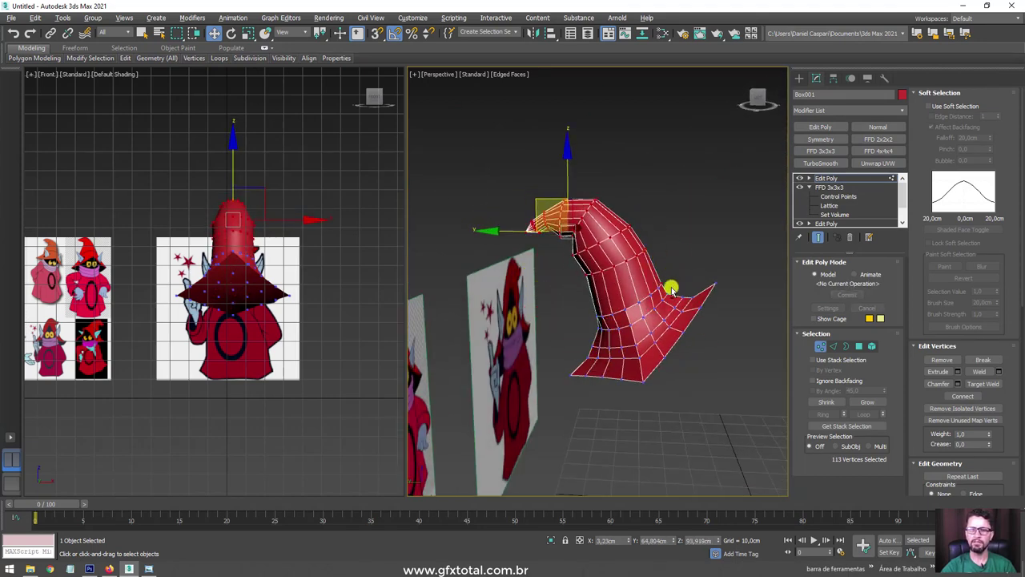
{"action": "scroll", "coordinate": [670, 286], "scroll_direction": "up", "scroll_amount": 2}
{"action": "scroll", "coordinate": [661, 305], "scroll_direction": "up", "scroll_amount": 3}
{"action": "scroll", "coordinate": [569, 254], "scroll_direction": "down", "scroll_amount": 3}
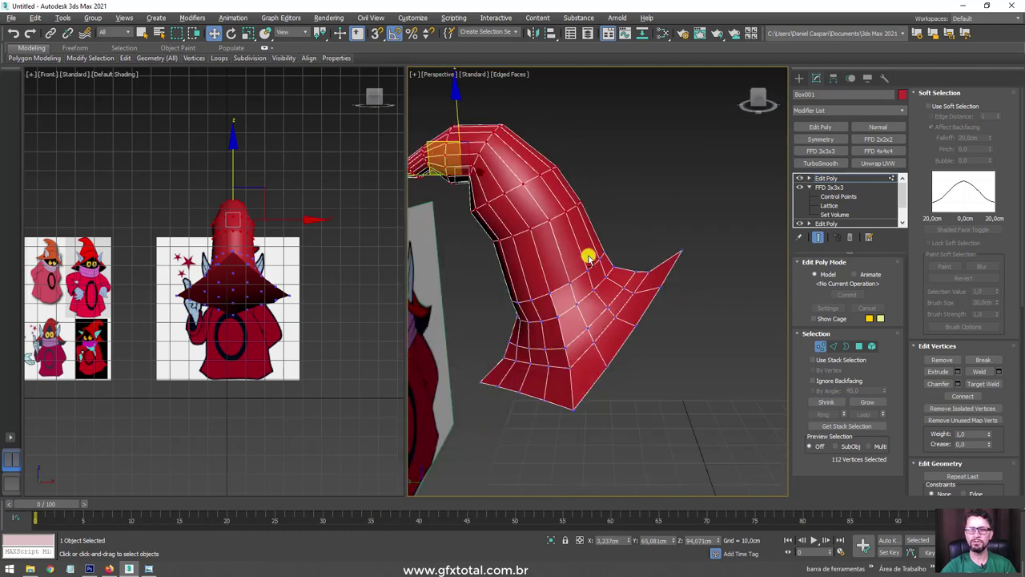
{"action": "scroll", "coordinate": [585, 259], "scroll_direction": "down", "scroll_amount": 2}
{"action": "left_click_drag", "start_coordinate": [446, 149], "coordinate": [446, 171]}
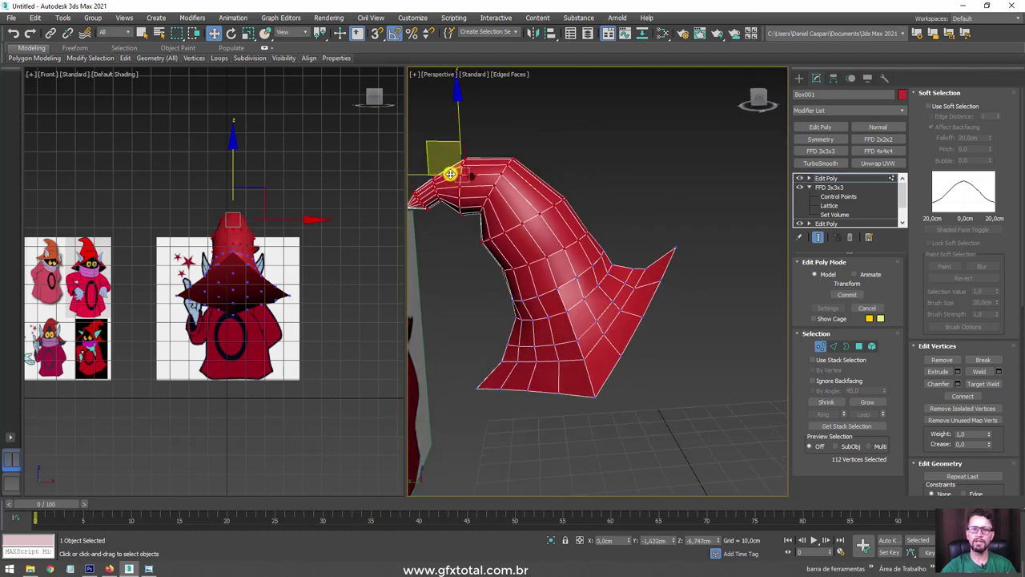
{"action": "key", "text": "e"}
{"action": "left_click_drag", "start_coordinate": [543, 184], "coordinate": [537, 182]}
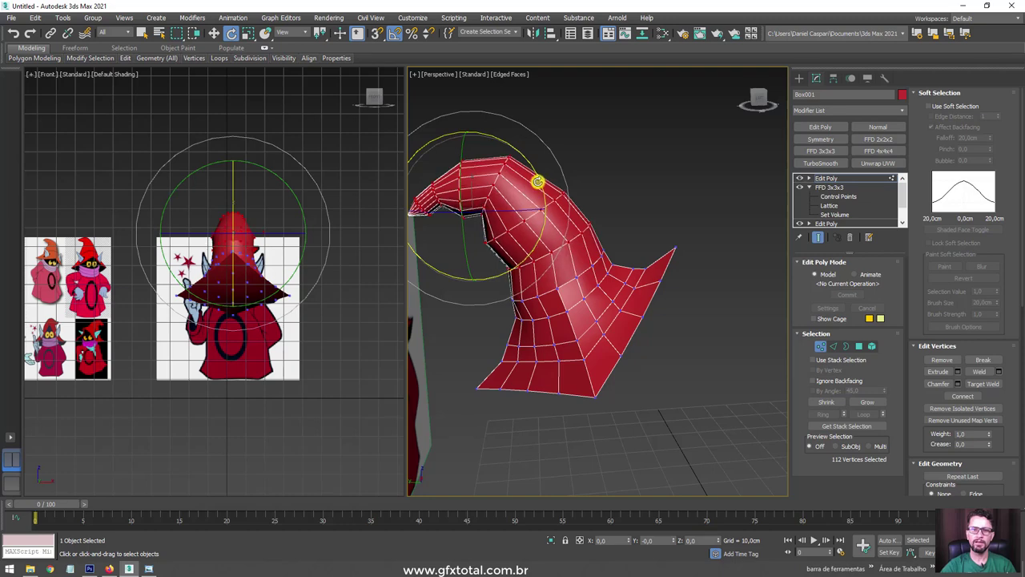
{"action": "key", "text": "w"}
{"action": "left_click_drag", "start_coordinate": [442, 175], "coordinate": [436, 186]}
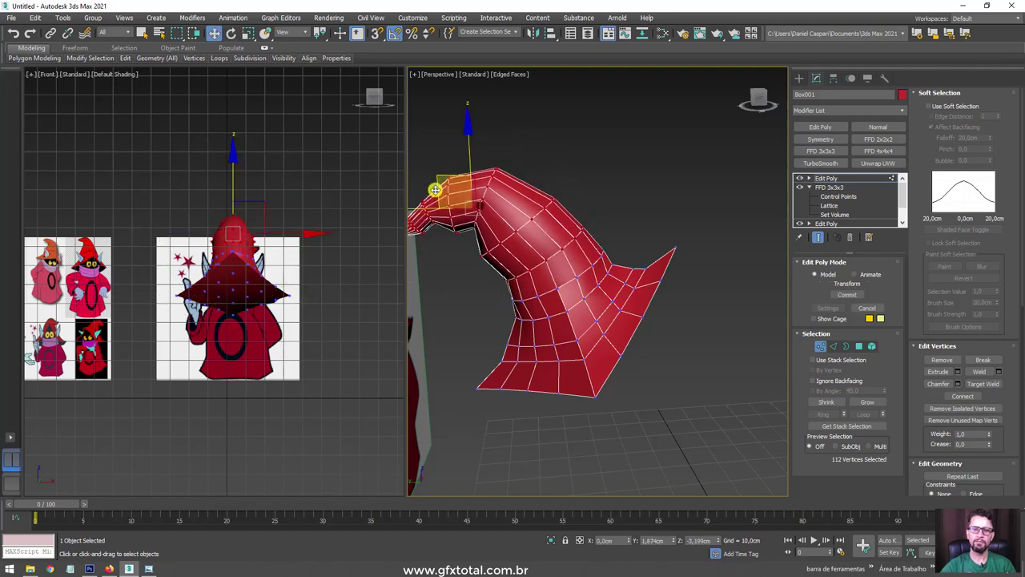
Step: Scale down the tip vertices and reposition them against the see-through reference
{"action": "scroll", "coordinate": [246, 258], "scroll_direction": "up", "scroll_amount": 4}
{"action": "key", "text": "alt+x"}
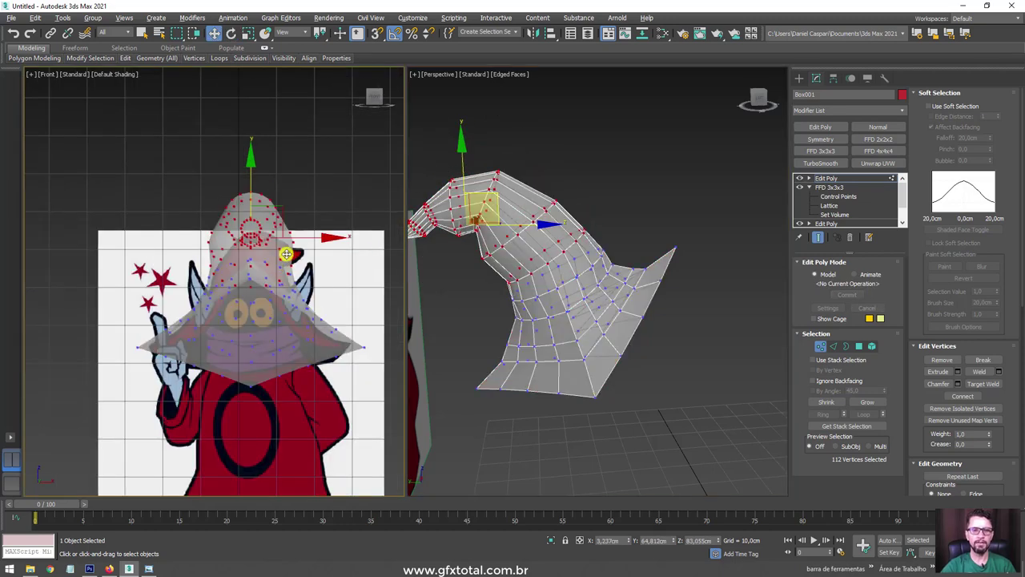
{"action": "mouse_move", "coordinate": [450, 255]}
{"action": "middle_mouse_down", "text": "alt"}
{"action": "mouse_move", "coordinate": [549, 264]}
{"action": "mouse_move", "coordinate": [553, 245]}
{"action": "middle_mouse_up", "text": "alt"}
{"action": "key", "text": "r"}
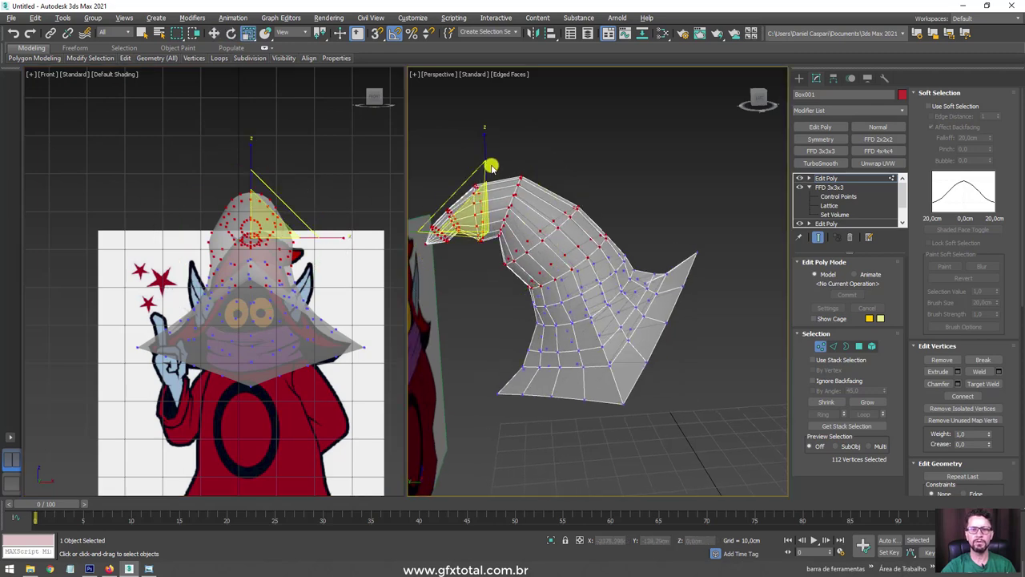
{"action": "left_click_drag", "start_coordinate": [483, 151], "coordinate": [481, 165]}
{"action": "key", "text": "w"}
{"action": "left_click_drag", "start_coordinate": [473, 205], "coordinate": [478, 217]}
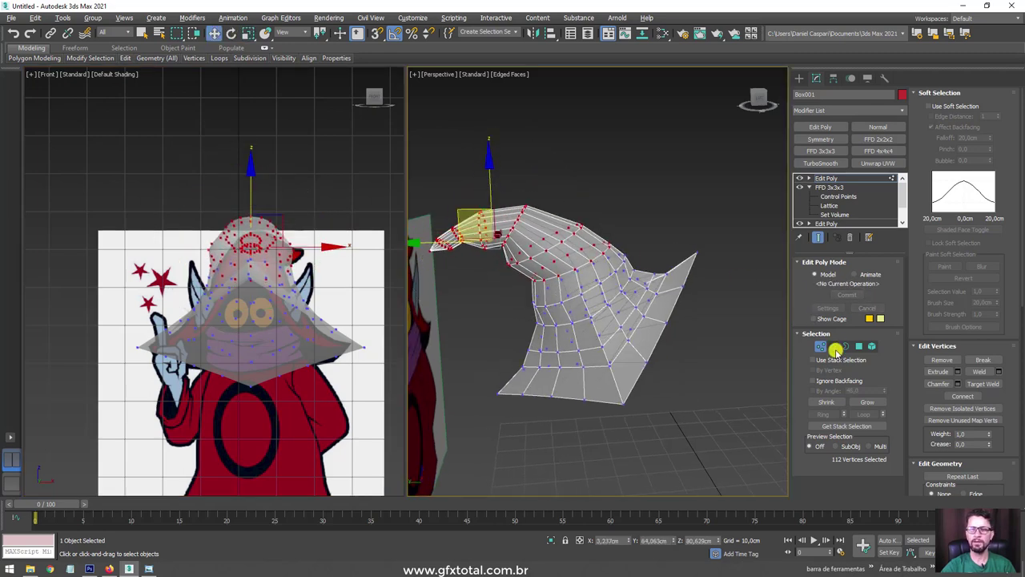
Step: In Edge mode, scale up the ring of edges around the hat's crown
{"action": "left_click", "coordinate": [833, 346]}
{"action": "scroll", "coordinate": [617, 297], "scroll_direction": "up", "scroll_amount": 3}
{"action": "scroll", "coordinate": [579, 264], "scroll_direction": "up", "scroll_amount": 2}
{"action": "scroll", "coordinate": [590, 270], "scroll_direction": "up", "scroll_amount": 2}
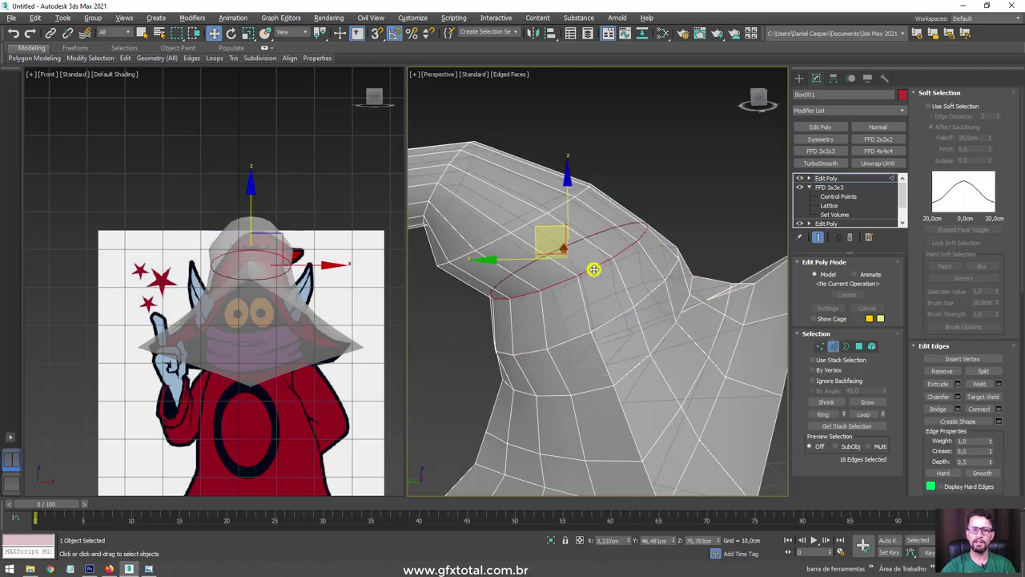
{"action": "key", "text": "r"}
{"action": "left_click_drag", "start_coordinate": [556, 245], "coordinate": [538, 230]}
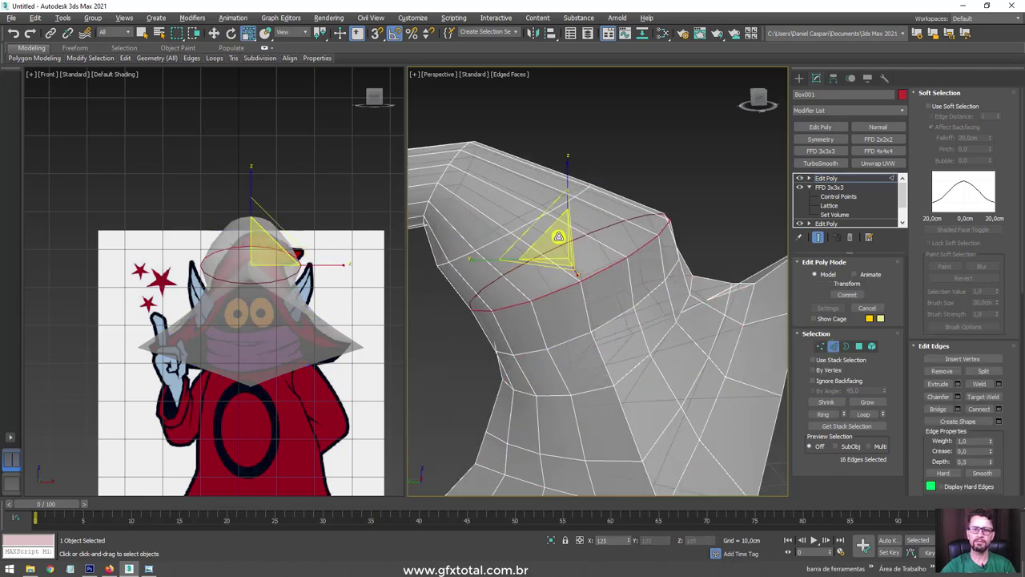
{"action": "key", "text": "w"}
{"action": "key", "text": "e"}
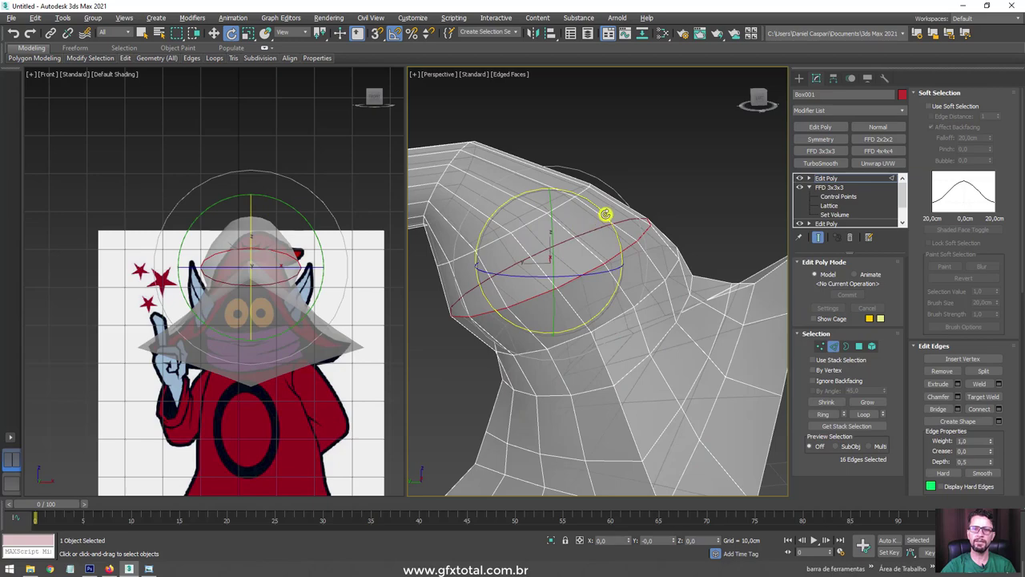
{"action": "key", "text": "w"}
Step: Show the hat solid, review it from angled views, and exit sub-object mode
{"action": "key", "text": "alt+x"}
{"action": "scroll", "coordinate": [608, 304], "scroll_direction": "down", "scroll_amount": 5}
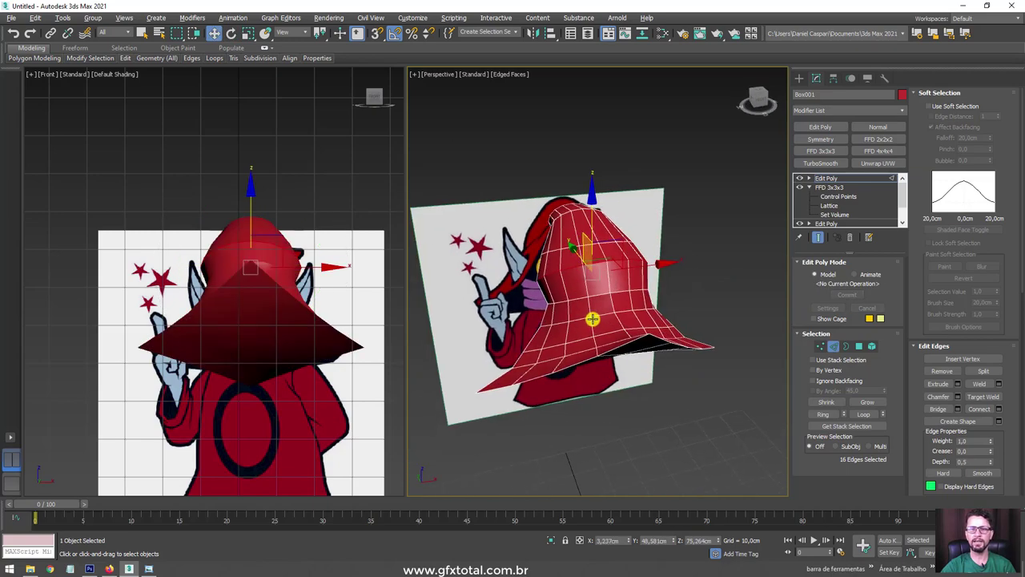
{"action": "mouse_move", "coordinate": [591, 319]}
{"action": "middle_mouse_down", "text": "alt"}
{"action": "mouse_move", "coordinate": [588, 286]}
{"action": "mouse_move", "coordinate": [600, 305]}
{"action": "middle_mouse_up", "text": "alt"}
{"action": "mouse_move", "coordinate": [229, 266]}
{"action": "middle_mouse_down", "text": "alt"}
{"action": "mouse_move", "coordinate": [221, 233]}
{"action": "mouse_move", "coordinate": [332, 269]}
{"action": "mouse_move", "coordinate": [264, 272]}
{"action": "mouse_move", "coordinate": [258, 316]}
{"action": "middle_mouse_up", "text": "alt"}
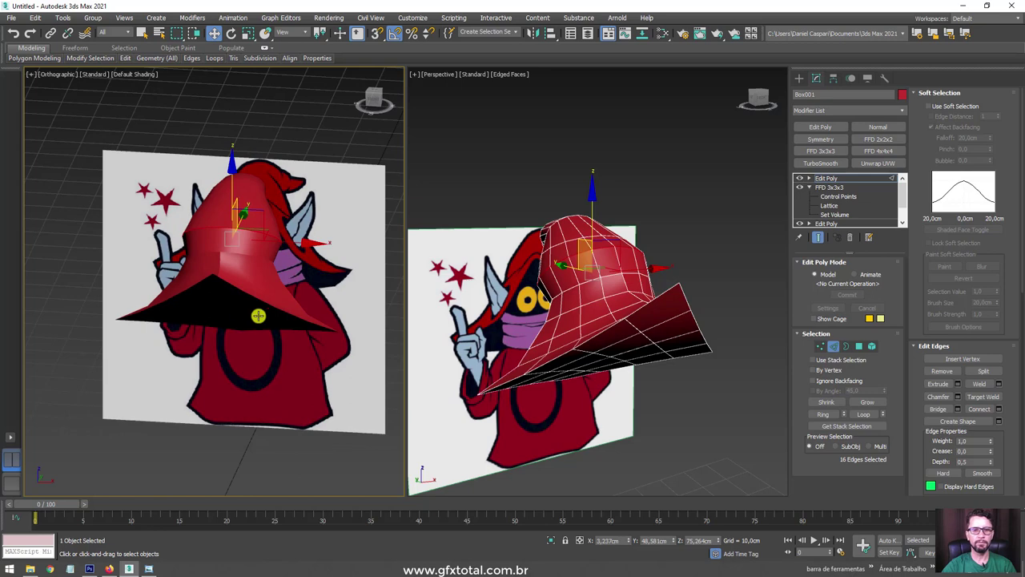
{"action": "left_click", "coordinate": [827, 178]}
{"action": "mouse_move", "coordinate": [645, 328]}
{"action": "middle_mouse_down", "text": "alt"}
{"action": "mouse_move", "coordinate": [622, 304]}
{"action": "mouse_move", "coordinate": [613, 235]}
{"action": "mouse_move", "coordinate": [693, 264]}
{"action": "mouse_move", "coordinate": [602, 281]}
{"action": "mouse_move", "coordinate": [641, 270]}
{"action": "mouse_move", "coordinate": [663, 284]}
{"action": "mouse_move", "coordinate": [647, 331]}
{"action": "mouse_move", "coordinate": [665, 336]}
{"action": "middle_mouse_up", "text": "alt"}
Step: Shrink the polygon selection to the 16 brim polygons and extrude them 1,864 cm
{"action": "key", "text": "4"}
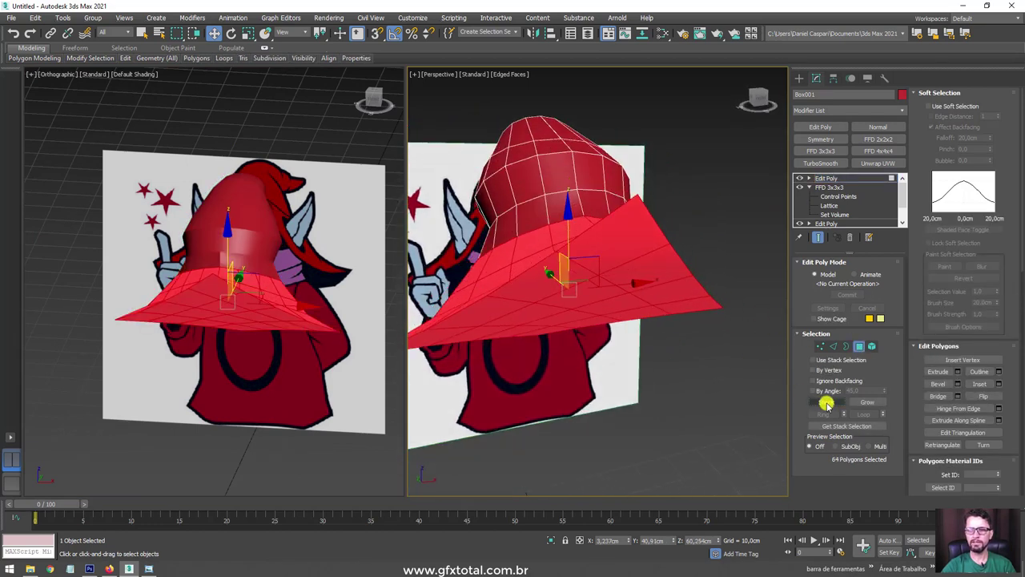
{"action": "left_click", "coordinate": [827, 405]}
{"action": "left_click", "coordinate": [828, 404]}
{"action": "left_click", "coordinate": [823, 402]}
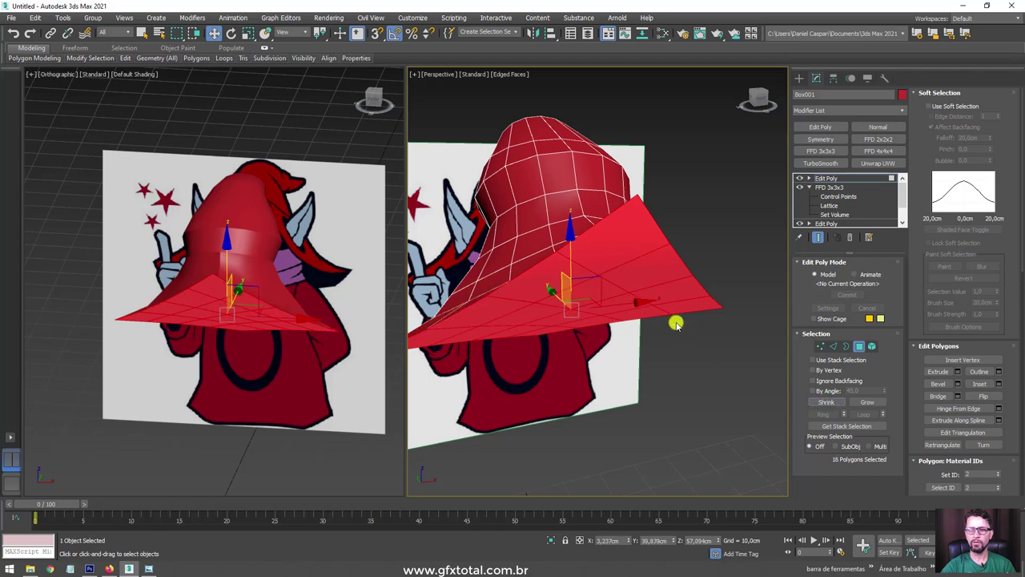
{"action": "middle_click_drag", "start_coordinate": [677, 322], "coordinate": [724, 324], "text": "alt"}
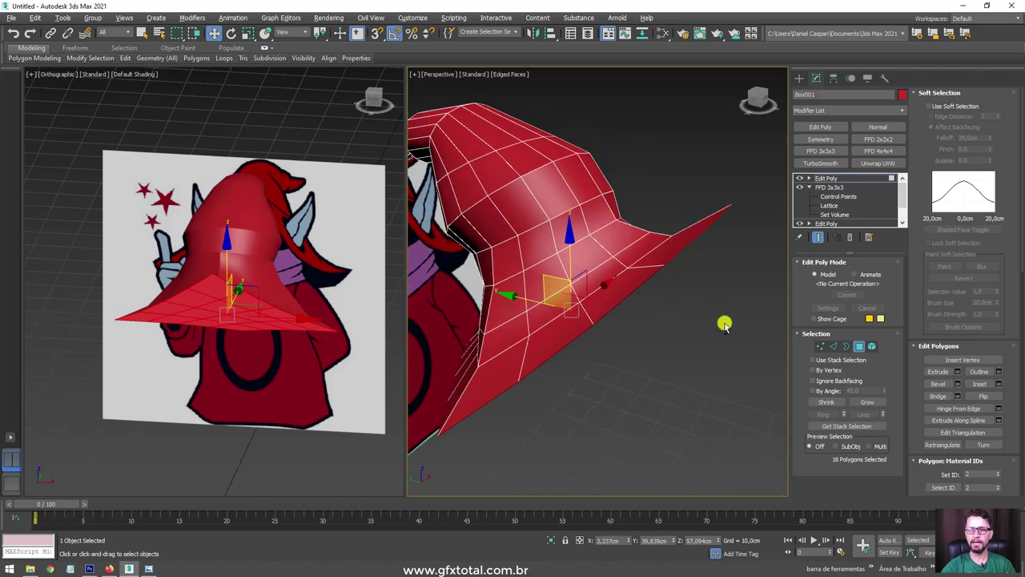
{"action": "left_click", "coordinate": [957, 372]}
{"action": "left_click_drag", "start_coordinate": [607, 306], "coordinate": [602, 302]}
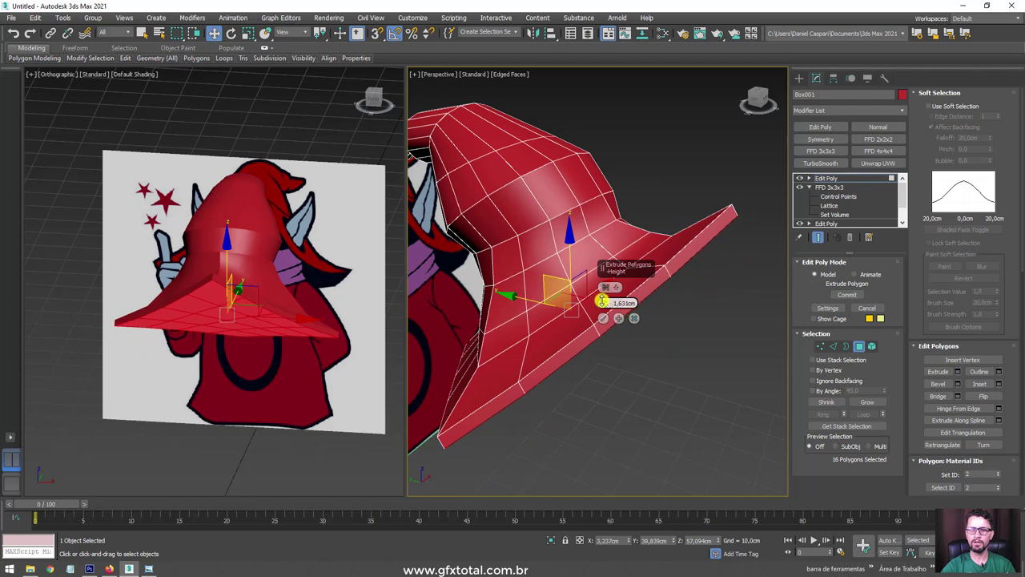
{"action": "left_click", "coordinate": [604, 319]}
Step: Inset the extruded brim polygons slightly, then return to object level
{"action": "mouse_move", "coordinate": [675, 355]}
{"action": "middle_mouse_down", "text": "alt"}
{"action": "mouse_move", "coordinate": [691, 303]}
{"action": "mouse_move", "coordinate": [652, 277]}
{"action": "mouse_move", "coordinate": [608, 275]}
{"action": "middle_mouse_up", "text": "alt"}
{"action": "left_click", "coordinate": [999, 385]}
{"action": "left_click_drag", "start_coordinate": [607, 304], "coordinate": [603, 304]}
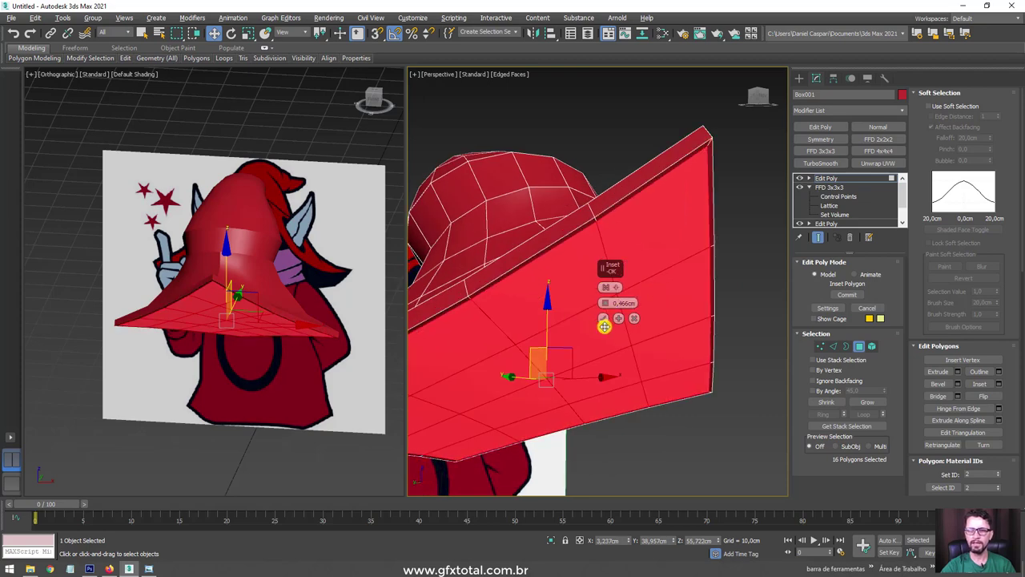
{"action": "left_click", "coordinate": [600, 320]}
{"action": "mouse_move", "coordinate": [681, 267]}
{"action": "middle_mouse_down", "text": "alt"}
{"action": "mouse_move", "coordinate": [697, 251]}
{"action": "mouse_move", "coordinate": [725, 303]}
{"action": "middle_mouse_up", "text": "alt"}
{"action": "middle_click_drag", "start_coordinate": [686, 357], "coordinate": [657, 319], "text": "alt"}
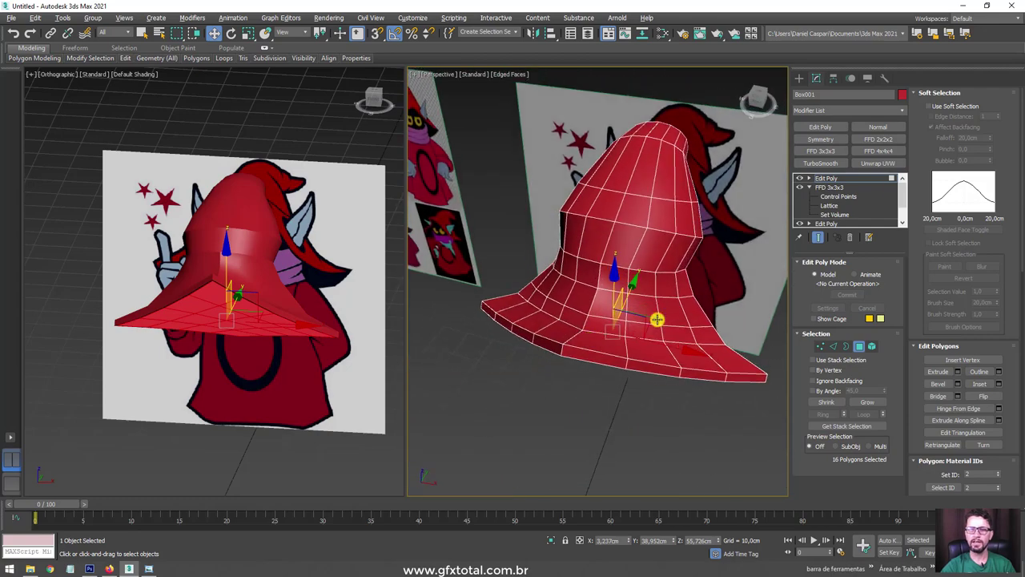
{"action": "left_click", "coordinate": [845, 177]}
{"action": "mouse_move", "coordinate": [748, 222]}
{"action": "middle_mouse_down", "text": "alt"}
{"action": "mouse_move", "coordinate": [661, 280]}
{"action": "mouse_move", "coordinate": [657, 211]}
{"action": "middle_mouse_up", "text": "alt"}
Step: Raise the hat higher and draw a new cylinder at the grid centre
{"action": "left_click_drag", "start_coordinate": [647, 200], "coordinate": [645, 78]}
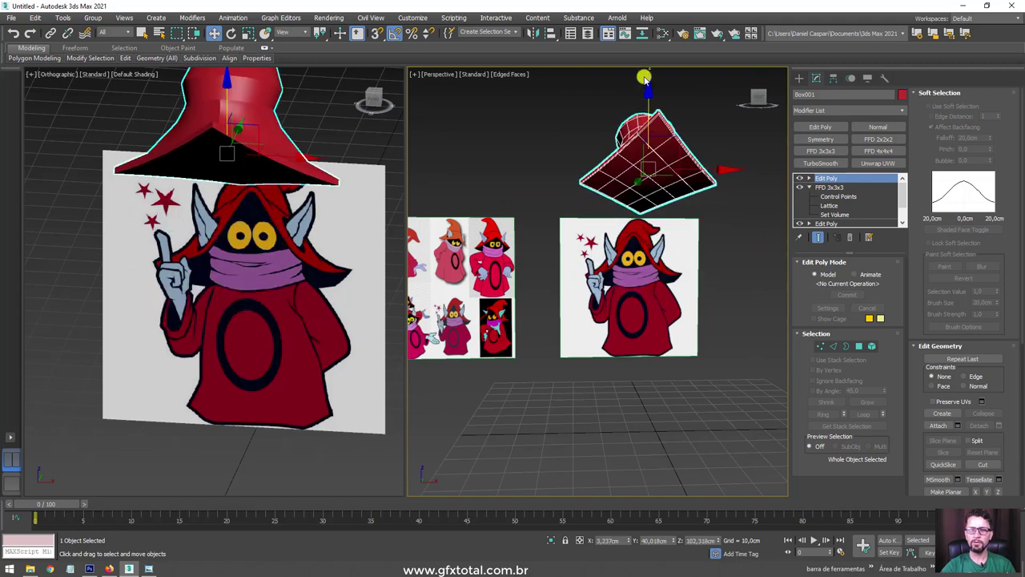
{"action": "middle_click_drag", "start_coordinate": [560, 210], "coordinate": [600, 195], "text": "alt"}
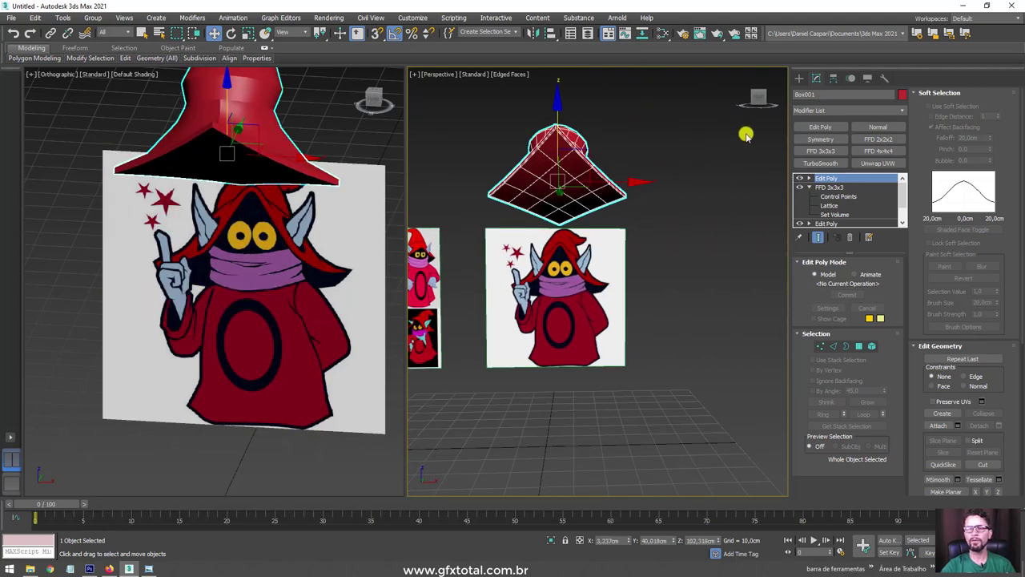
{"action": "left_click", "coordinate": [797, 79]}
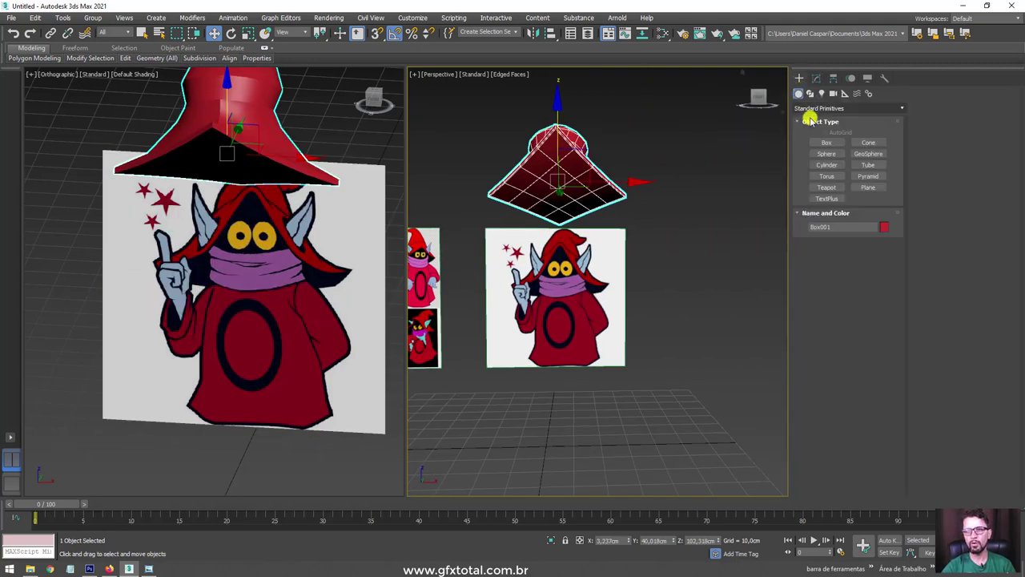
{"action": "left_click", "coordinate": [825, 165]}
{"action": "mouse_move", "coordinate": [624, 222]}
{"action": "middle_mouse_down", "text": "alt"}
{"action": "mouse_move", "coordinate": [616, 297]}
{"action": "mouse_move", "coordinate": [547, 390]}
{"action": "middle_mouse_up", "text": "alt"}
{"action": "left_click_drag", "start_coordinate": [557, 386], "coordinate": [595, 396]}
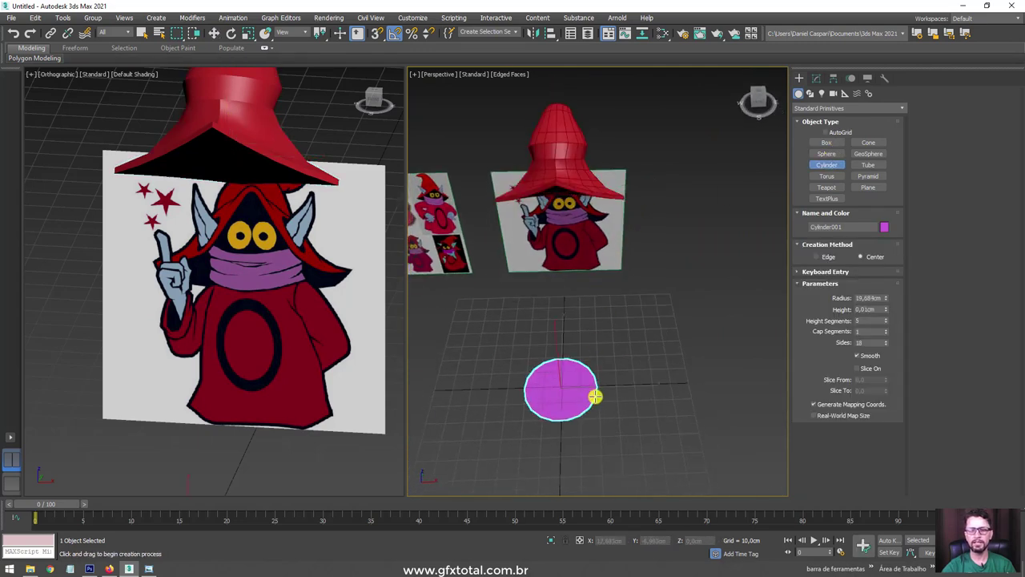
{"action": "left_click", "coordinate": [589, 356]}
Step: Align Cylinder001 to the hat's position
{"action": "key", "text": "w"}
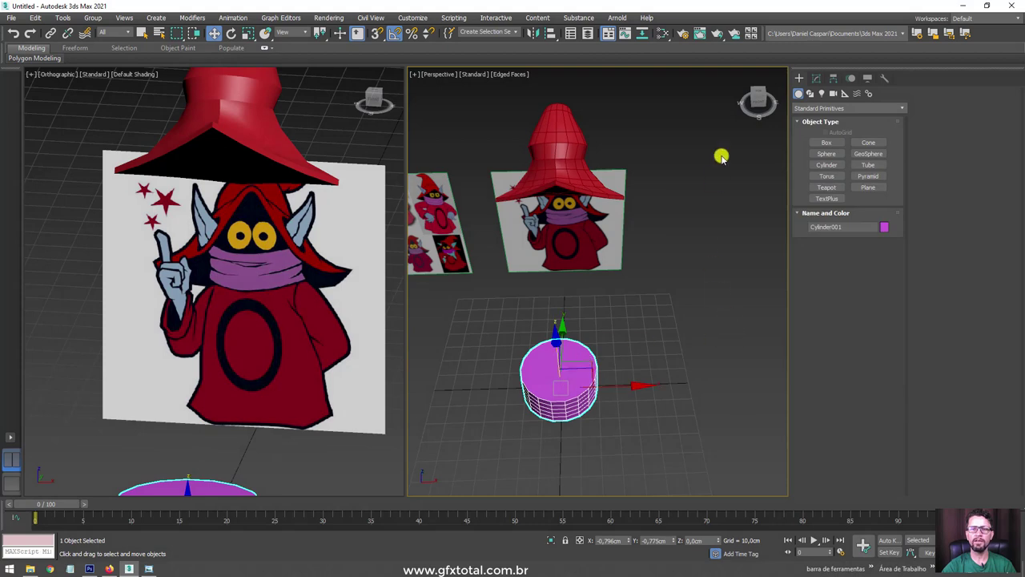
{"action": "left_click", "coordinate": [550, 32]}
{"action": "left_click", "coordinate": [558, 132]}
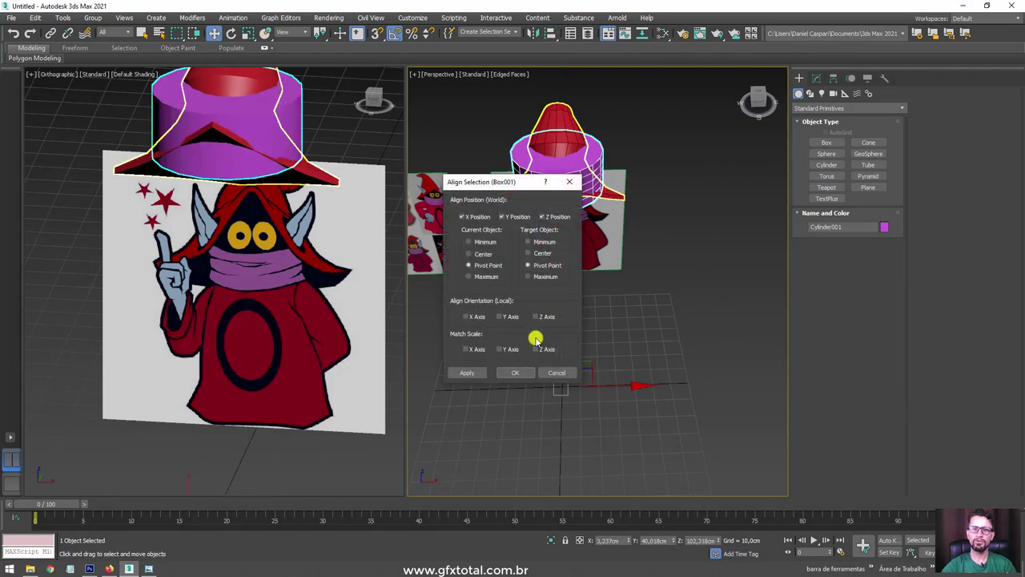
{"action": "left_click", "coordinate": [520, 373]}
Step: Move the cylinder down onto Orko's body and display it see-through
{"action": "left_click_drag", "start_coordinate": [555, 117], "coordinate": [562, 215]}
{"action": "middle_click_drag", "start_coordinate": [291, 271], "coordinate": [278, 270]}
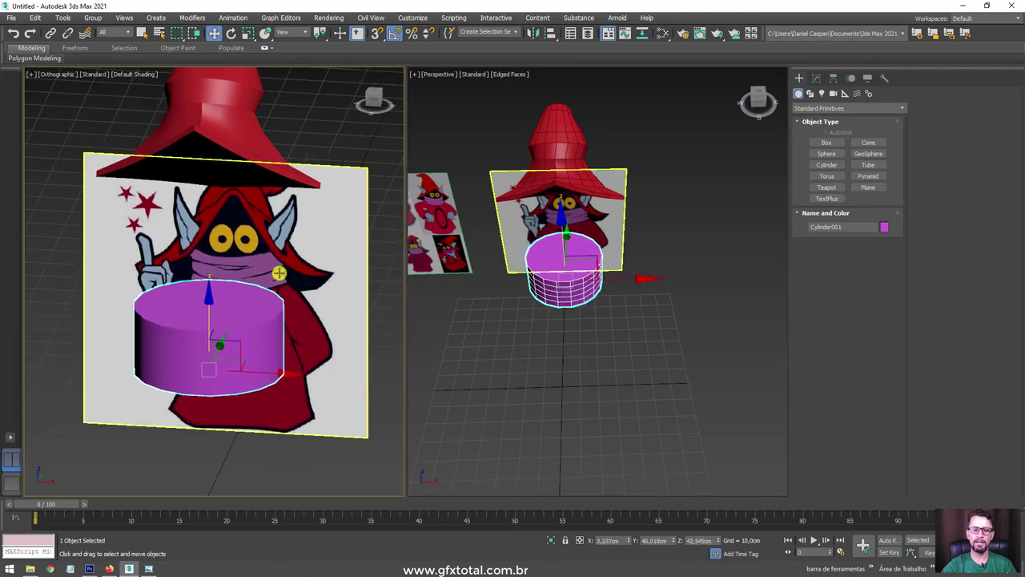
{"action": "key", "text": "f"}
{"action": "middle_click_drag", "start_coordinate": [253, 318], "coordinate": [257, 253]}
{"action": "key", "text": "alt+x"}
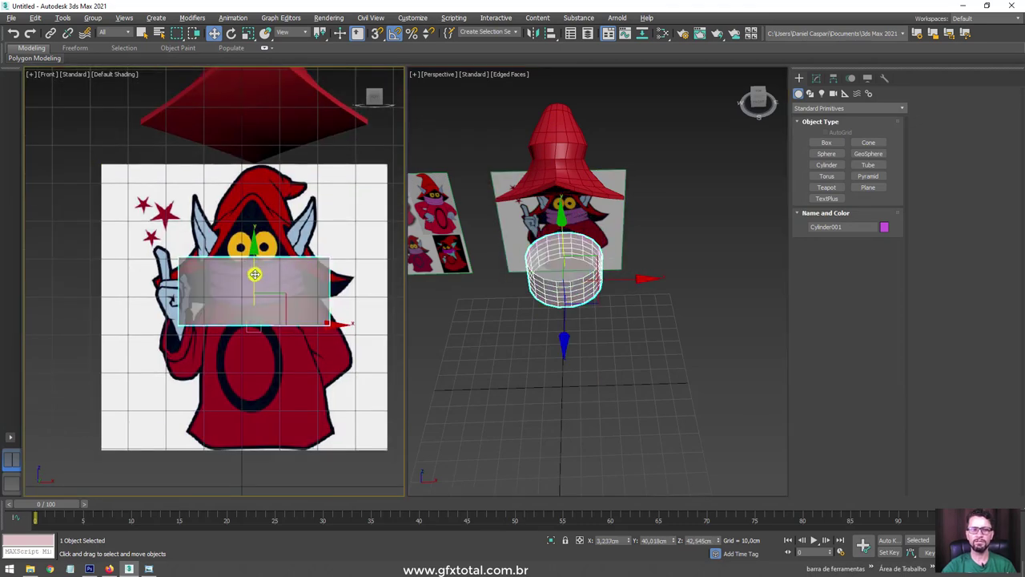
{"action": "left_click_drag", "start_coordinate": [256, 253], "coordinate": [272, 253]}
Step: Shrink the cylinder radius to 13,708 cm and reduce its height segments to 4
{"action": "left_click", "coordinate": [816, 78]}
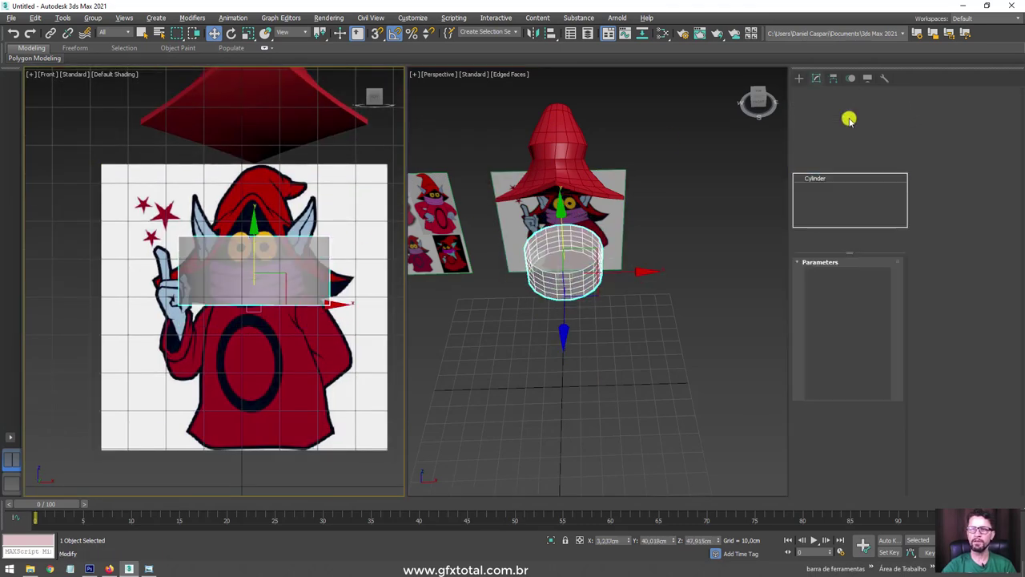
{"action": "left_click_drag", "start_coordinate": [884, 277], "coordinate": [875, 311]}
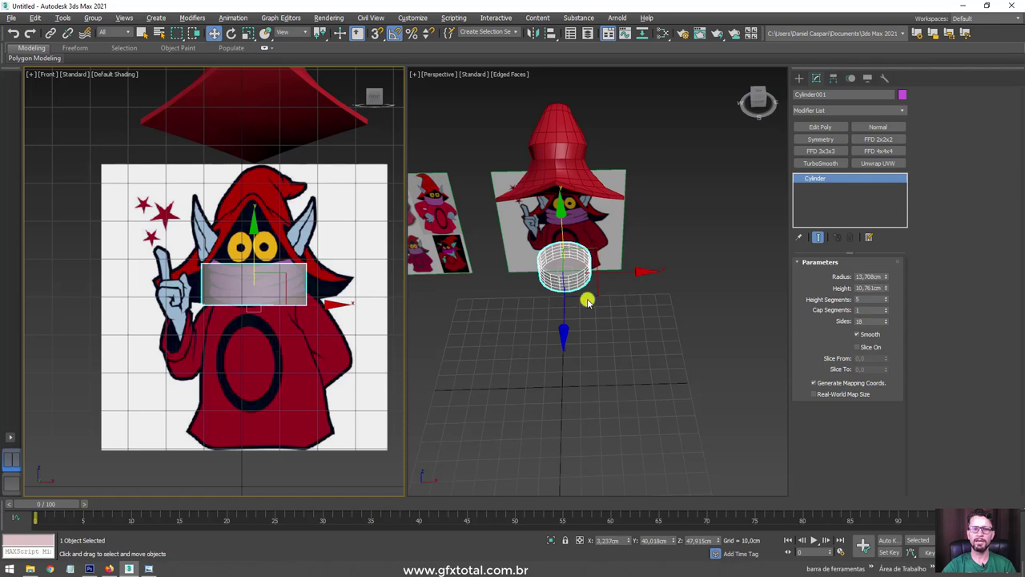
{"action": "scroll", "coordinate": [587, 300], "scroll_direction": "up", "scroll_amount": 3}
{"action": "scroll", "coordinate": [549, 270], "scroll_direction": "up", "scroll_amount": 3}
{"action": "mouse_move", "coordinate": [579, 281]}
{"action": "middle_mouse_down", "text": "alt"}
{"action": "mouse_move", "coordinate": [597, 242]}
{"action": "mouse_move", "coordinate": [643, 305]}
{"action": "mouse_move", "coordinate": [631, 327]}
{"action": "mouse_move", "coordinate": [651, 331]}
{"action": "mouse_move", "coordinate": [751, 254]}
{"action": "middle_mouse_up", "text": "alt"}
{"action": "left_click", "coordinate": [885, 302]}
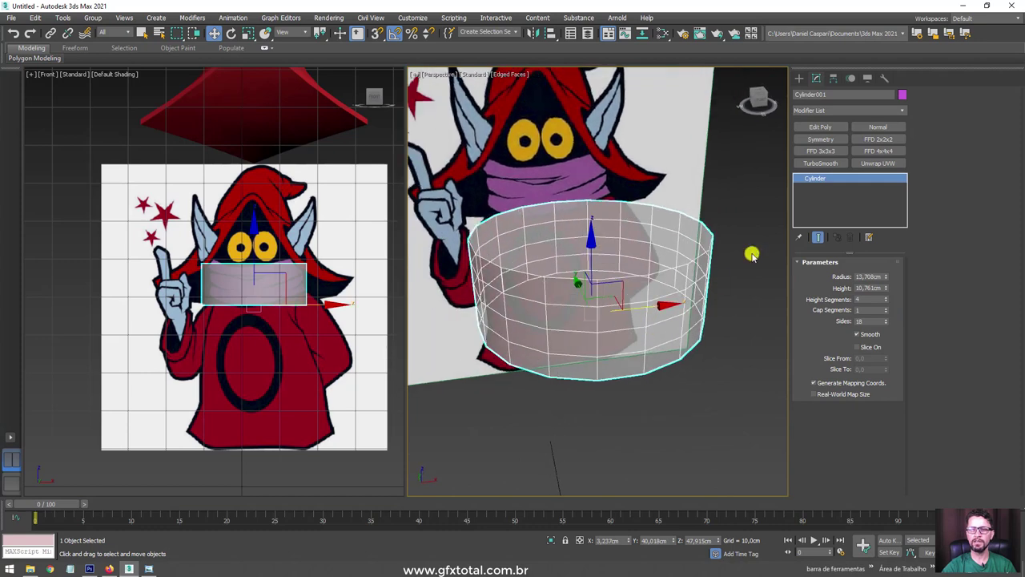
Step: Add an Edit Poly modifier to the cylinder and show edged faces in the Front viewport
{"action": "left_click", "coordinate": [815, 128]}
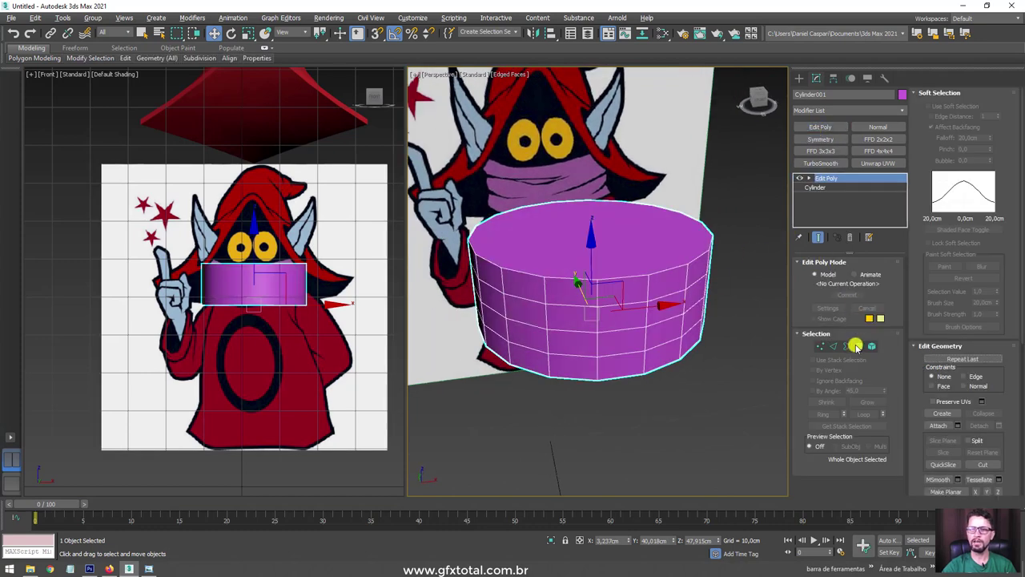
{"action": "scroll", "coordinate": [240, 280], "scroll_direction": "up", "scroll_amount": 3}
{"action": "key", "text": "F4"}
{"action": "scroll", "coordinate": [256, 272], "scroll_direction": "up", "scroll_amount": 3}
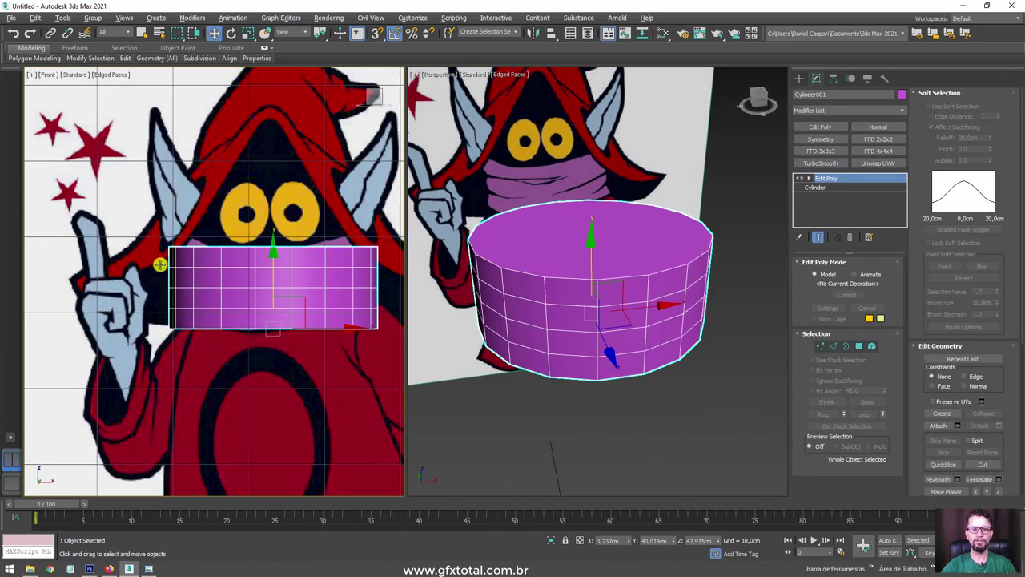
Step: At Polygon level, select three rows of polygons around the cylinder's side
{"action": "left_click", "coordinate": [859, 346]}
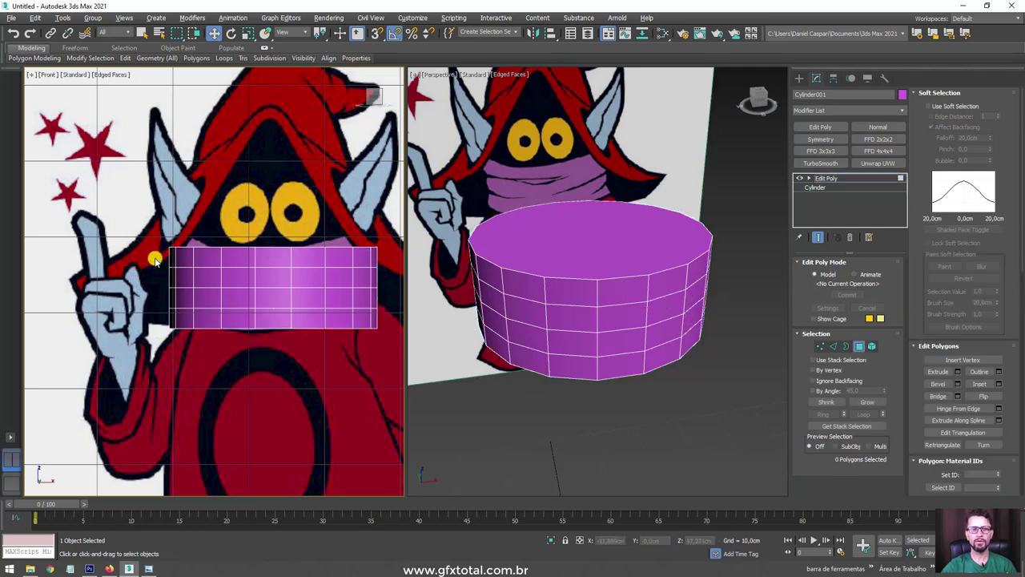
{"action": "left_click_drag", "start_coordinate": [287, 261], "coordinate": [293, 264]}
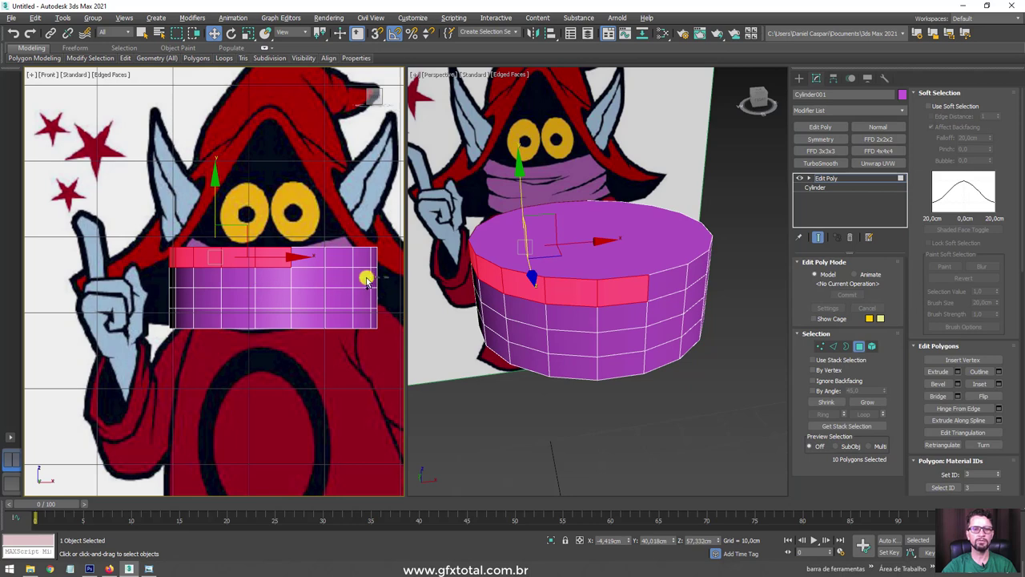
{"action": "left_click_drag", "start_coordinate": [234, 280], "coordinate": [384, 280]}
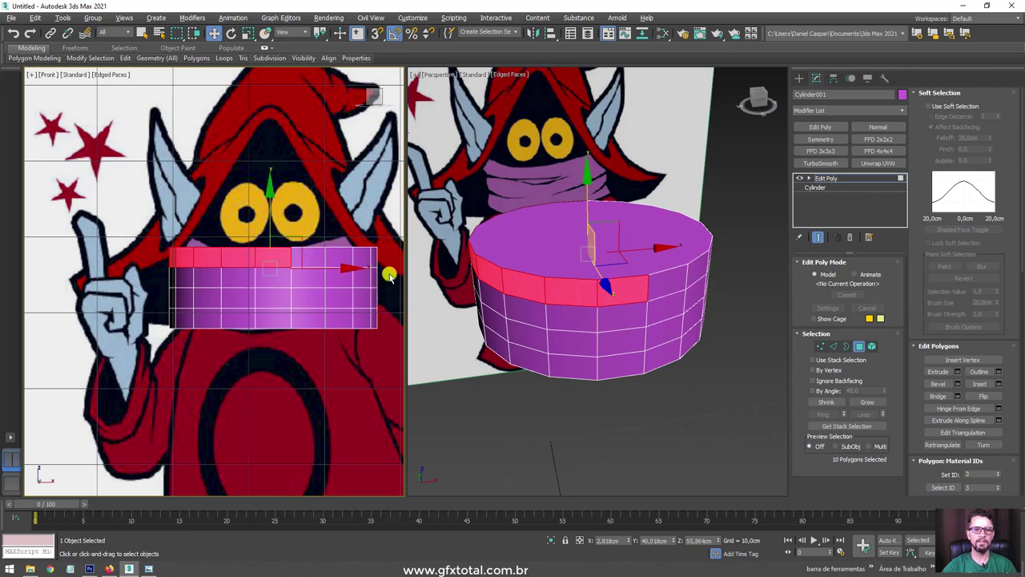
{"action": "left_click_drag", "start_coordinate": [261, 286], "coordinate": [359, 282], "text": "ctrl"}
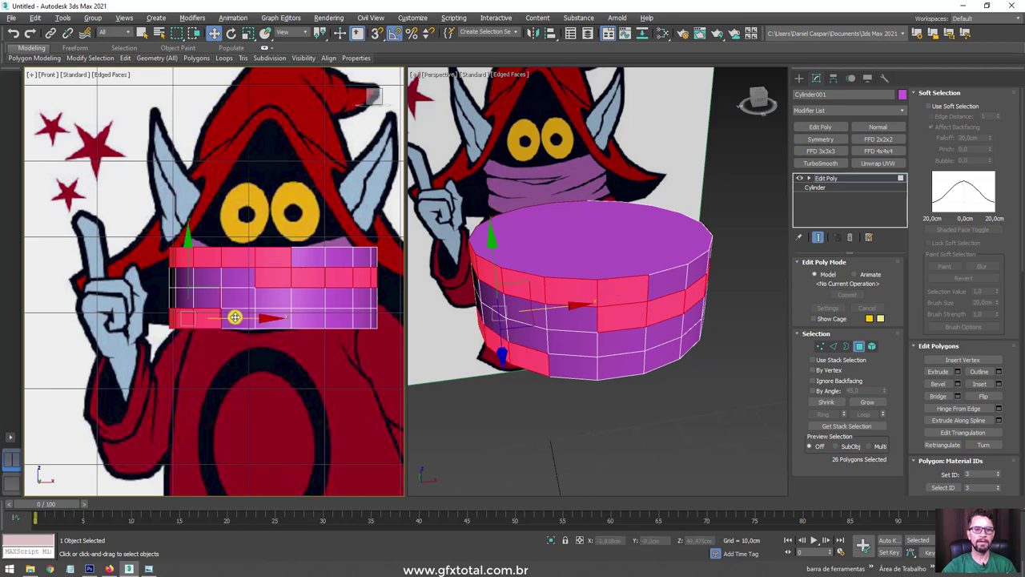
{"action": "left_click_drag", "start_coordinate": [216, 323], "coordinate": [366, 309], "text": "ctrl"}
{"action": "middle_click_drag", "start_coordinate": [366, 309], "coordinate": [366, 322], "text": "alt"}
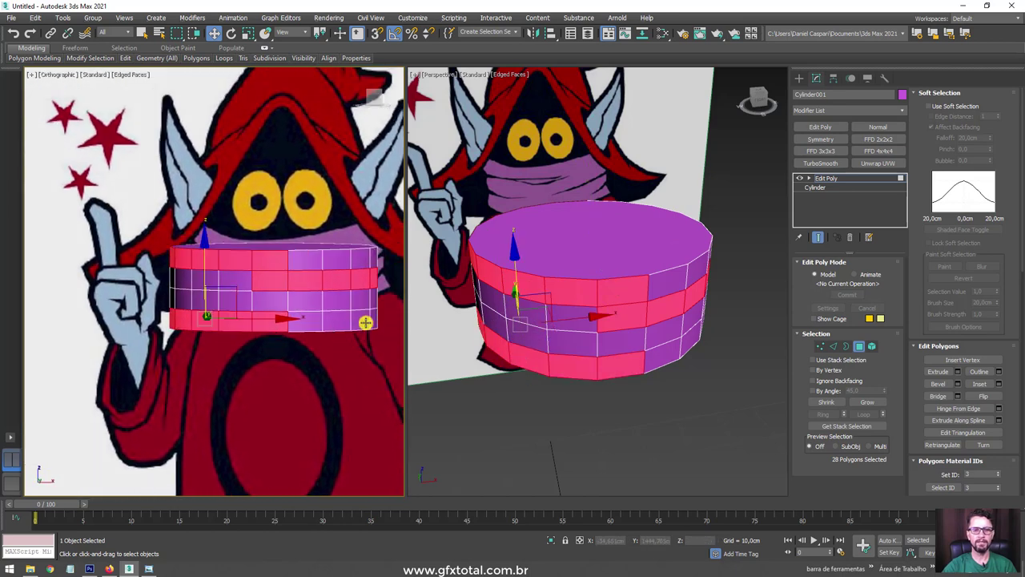
Step: Bevel the selected rows along Local Normals with -0,699 cm height and outline
{"action": "left_click", "coordinate": [959, 384]}
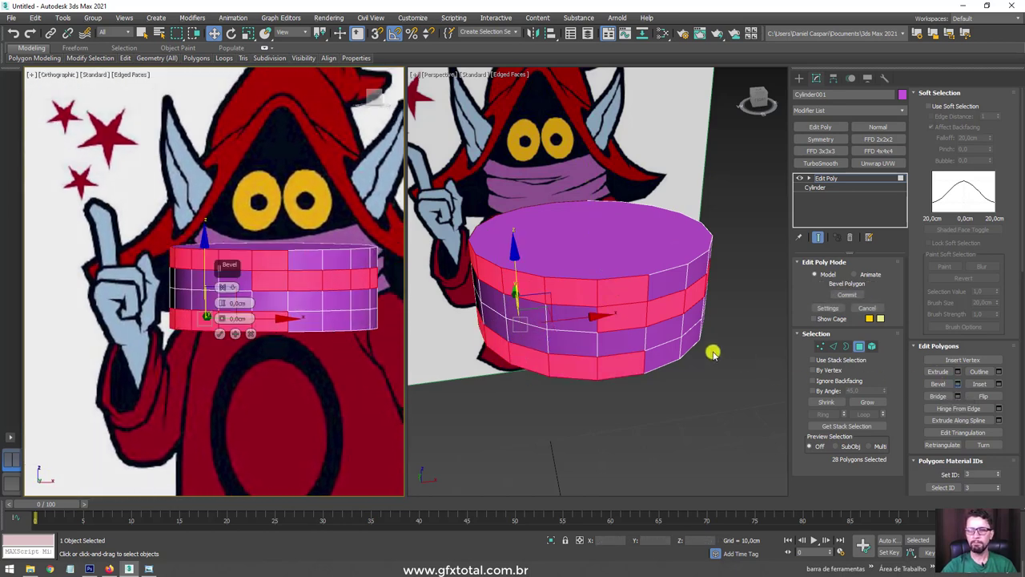
{"action": "left_click_drag", "start_coordinate": [608, 305], "coordinate": [608, 293]}
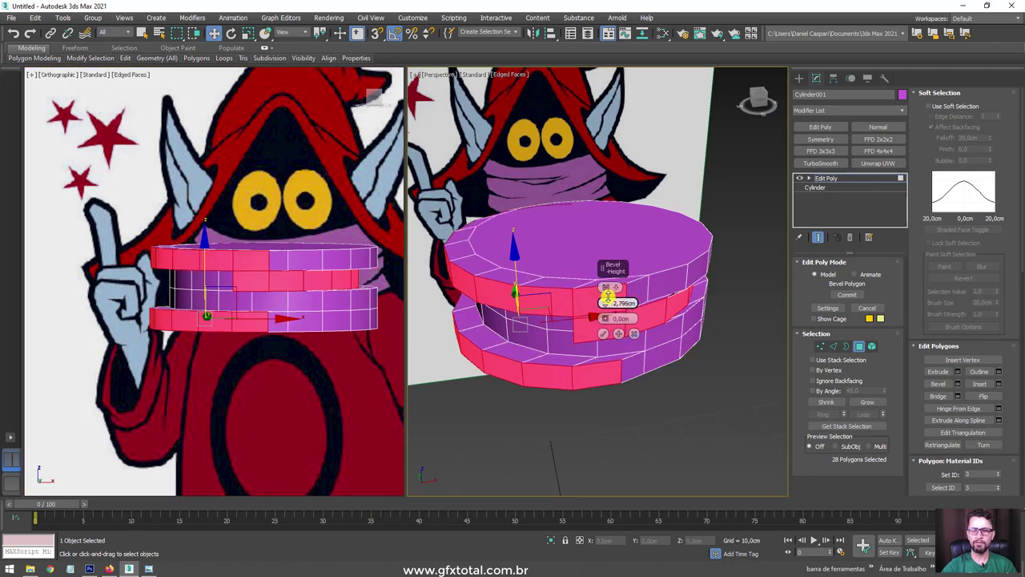
{"action": "left_click", "coordinate": [606, 286]}
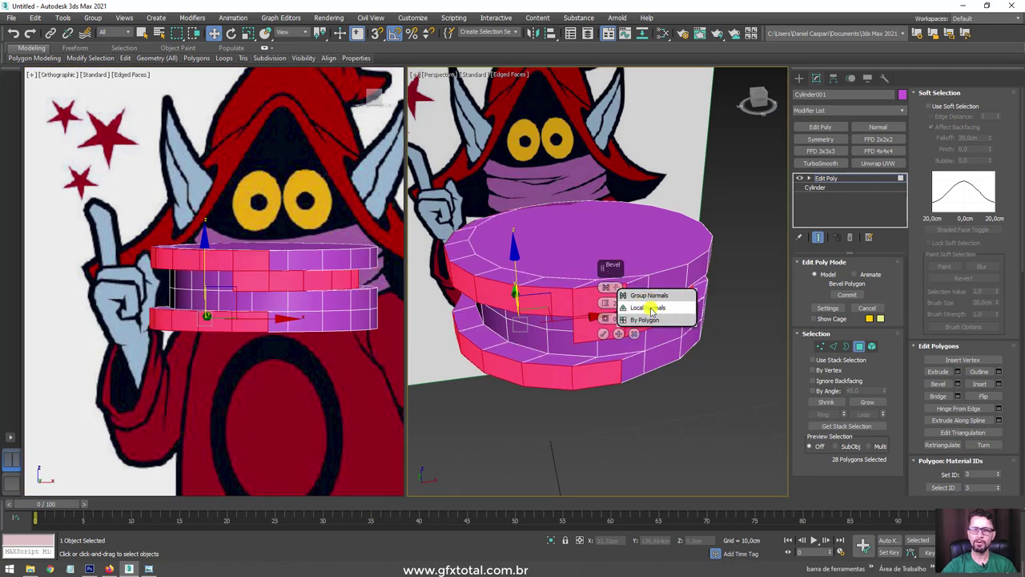
{"action": "left_click", "coordinate": [650, 309]}
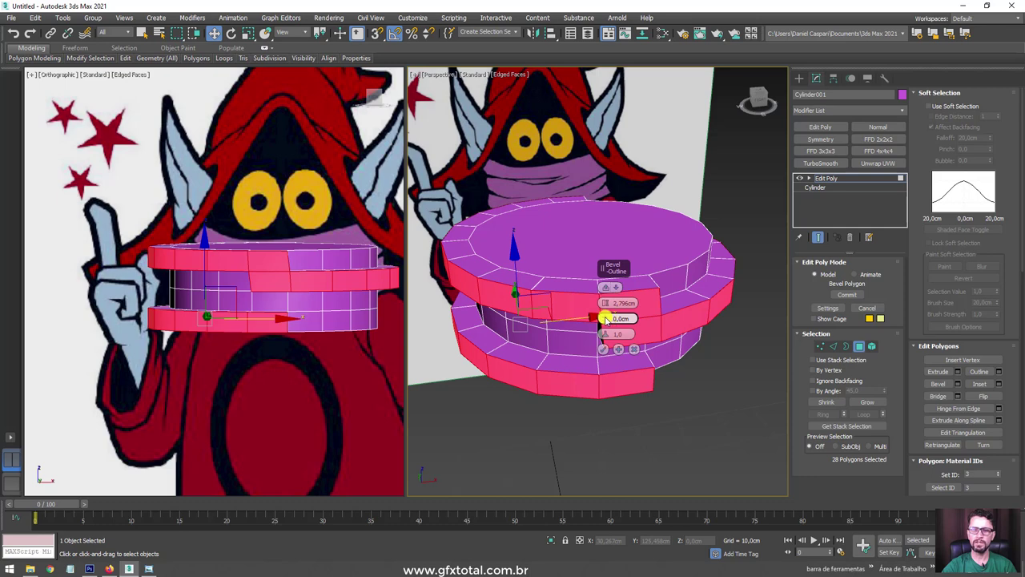
{"action": "left_click_drag", "start_coordinate": [603, 320], "coordinate": [607, 320]}
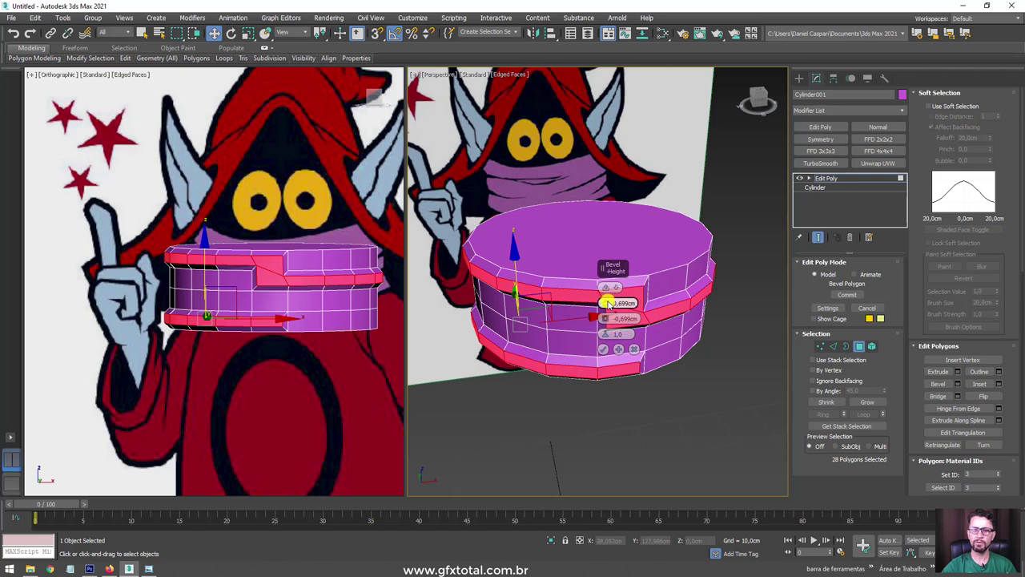
{"action": "left_click", "coordinate": [603, 348]}
{"action": "mouse_move", "coordinate": [617, 343]}
{"action": "middle_mouse_down", "text": "alt"}
{"action": "mouse_move", "coordinate": [661, 335]}
{"action": "mouse_move", "coordinate": [449, 328]}
{"action": "middle_mouse_up", "text": "alt"}
{"action": "scroll", "coordinate": [257, 313], "scroll_direction": "up", "scroll_amount": 2}
{"action": "middle_click_drag", "start_coordinate": [256, 313], "coordinate": [288, 307]}
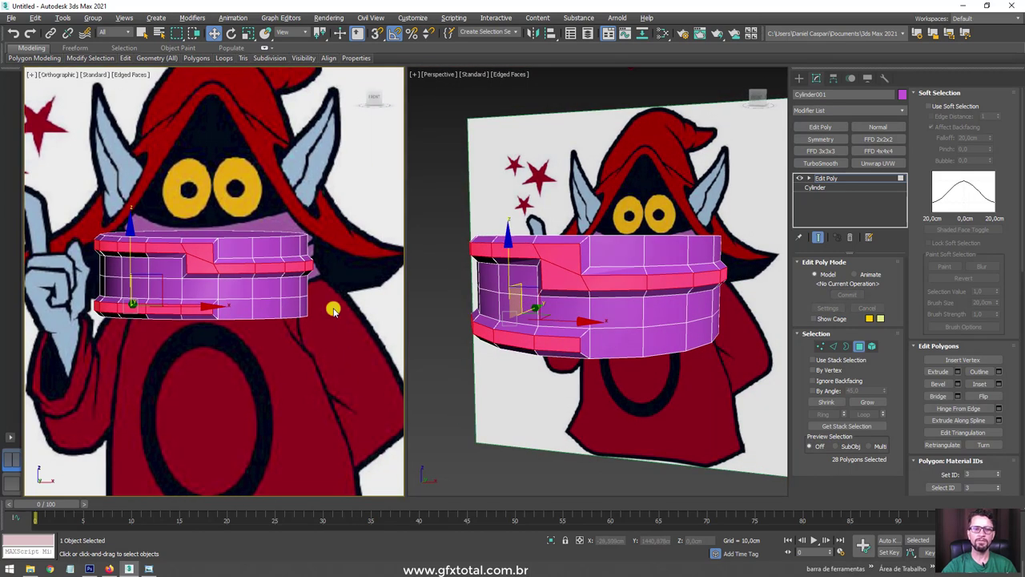
Step: Grow and invert the polygon selection, trimming faces on the cylinder's front
{"action": "left_click", "coordinate": [868, 401]}
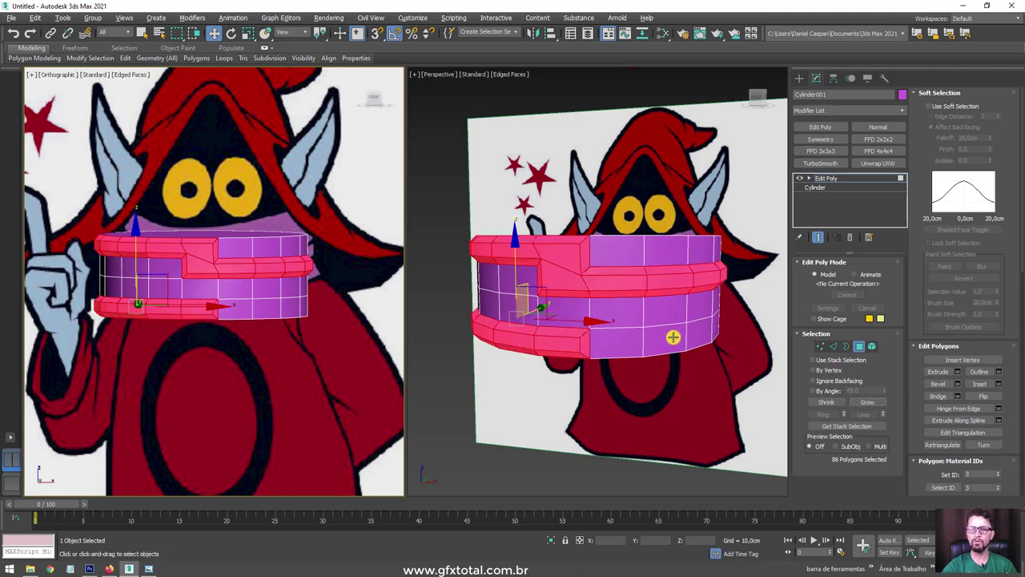
{"action": "key", "text": "ctrl+i"}
{"action": "mouse_move", "coordinate": [710, 328]}
{"action": "middle_mouse_down", "text": "alt"}
{"action": "mouse_move", "coordinate": [659, 221]}
{"action": "mouse_move", "coordinate": [591, 280]}
{"action": "mouse_move", "coordinate": [600, 268]}
{"action": "mouse_move", "coordinate": [590, 309]}
{"action": "mouse_move", "coordinate": [630, 290]}
{"action": "mouse_move", "coordinate": [599, 309]}
{"action": "middle_mouse_up", "text": "alt"}
{"action": "left_click", "coordinate": [591, 280], "text": "alt"}
{"action": "scroll", "coordinate": [296, 301], "scroll_direction": "up", "scroll_amount": 3}
{"action": "scroll", "coordinate": [325, 311], "scroll_direction": "down", "scroll_amount": 3}
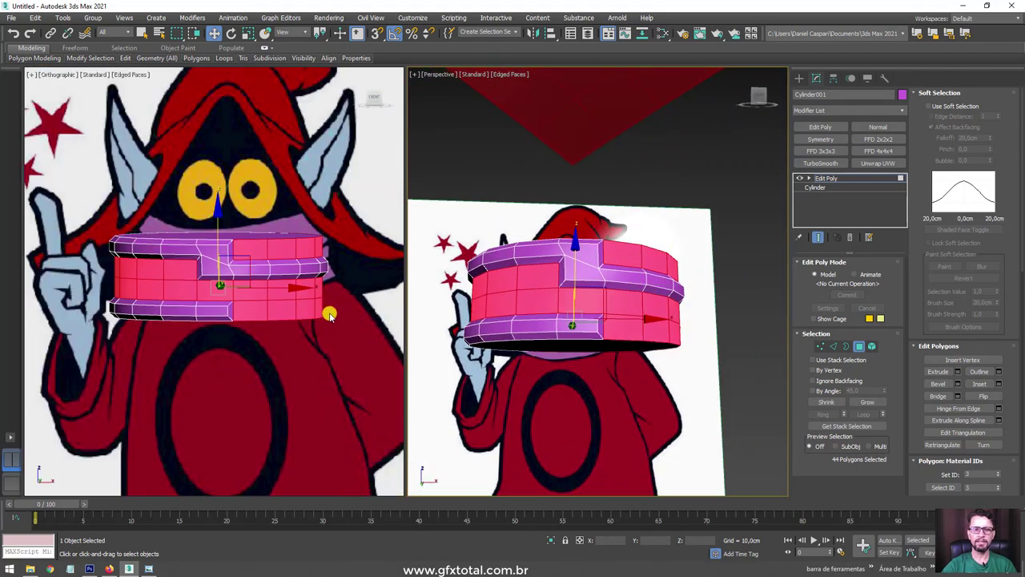
{"action": "left_click_drag", "start_coordinate": [360, 310], "coordinate": [292, 315]}
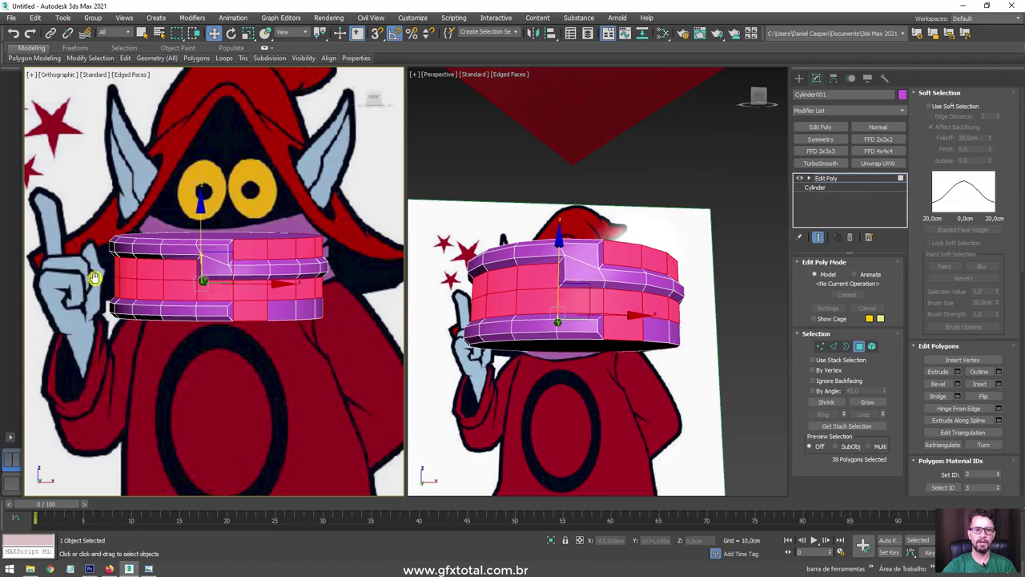
Step: Refine the selection by removing faces on the cylinder's left side
{"action": "middle_click_drag", "start_coordinate": [94, 277], "coordinate": [137, 277]}
{"action": "scroll", "coordinate": [140, 277], "scroll_direction": "up", "scroll_amount": 2}
{"action": "scroll", "coordinate": [147, 272], "scroll_direction": "up", "scroll_amount": 2}
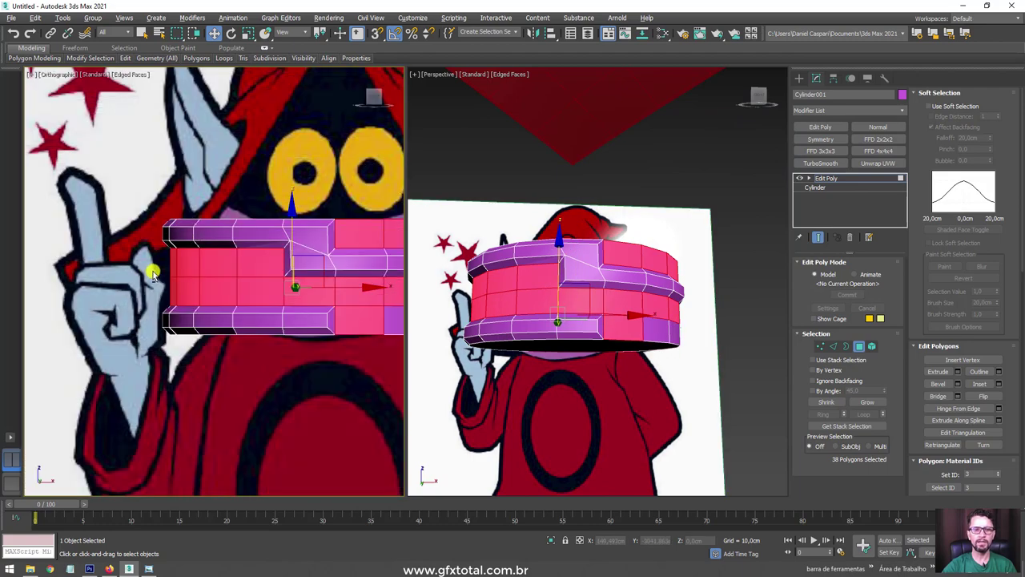
{"action": "left_click_drag", "start_coordinate": [215, 268], "coordinate": [216, 269], "text": "alt"}
{"action": "scroll", "coordinate": [240, 276], "scroll_direction": "down", "scroll_amount": 3}
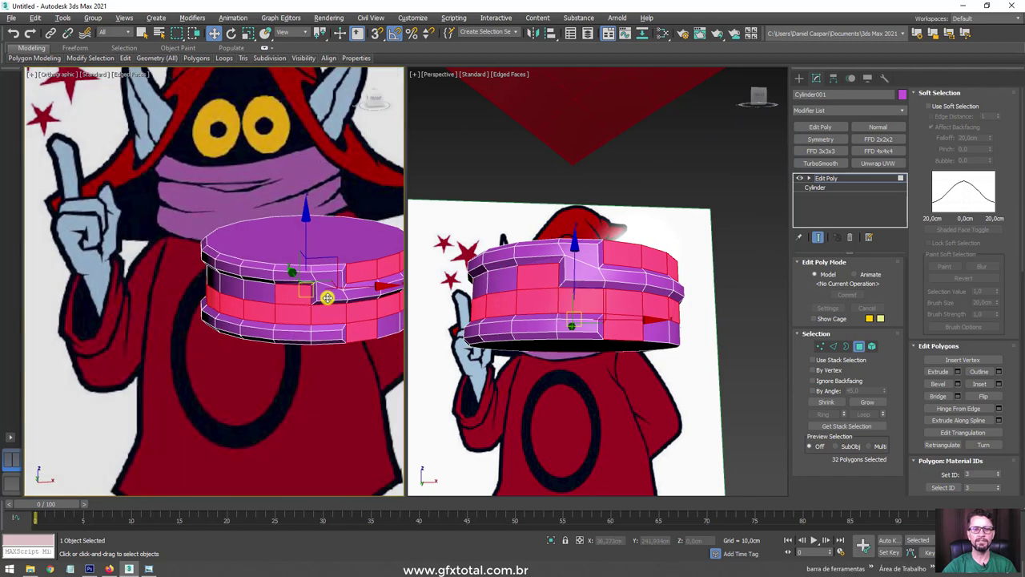
{"action": "mouse_move", "coordinate": [304, 291]}
{"action": "middle_mouse_down"}
{"action": "mouse_move", "coordinate": [241, 290]}
{"action": "mouse_move", "coordinate": [229, 300]}
{"action": "middle_mouse_up"}
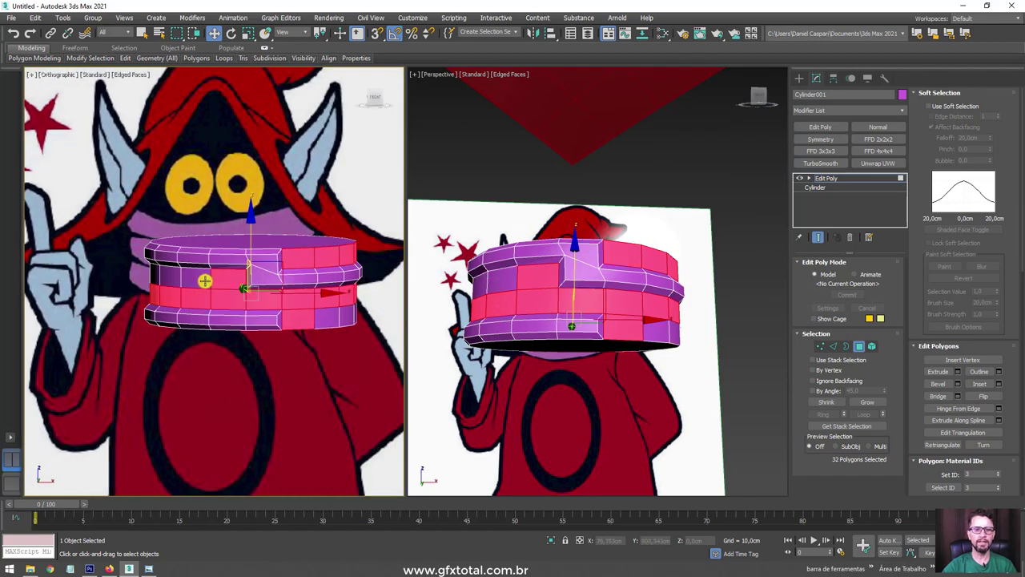
{"action": "left_click", "coordinate": [208, 286], "text": "ctrl"}
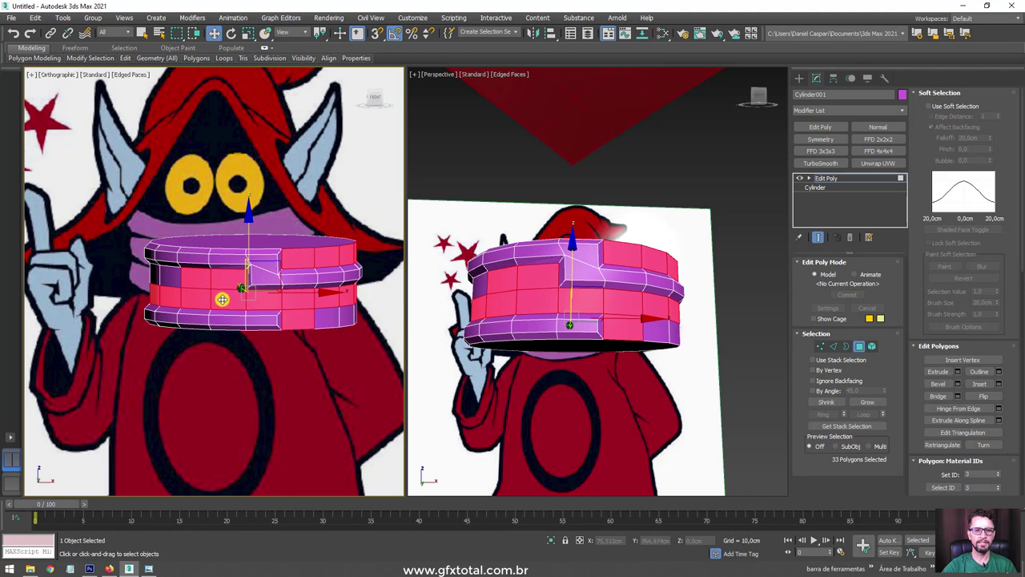
{"action": "left_click", "coordinate": [225, 299], "text": "alt"}
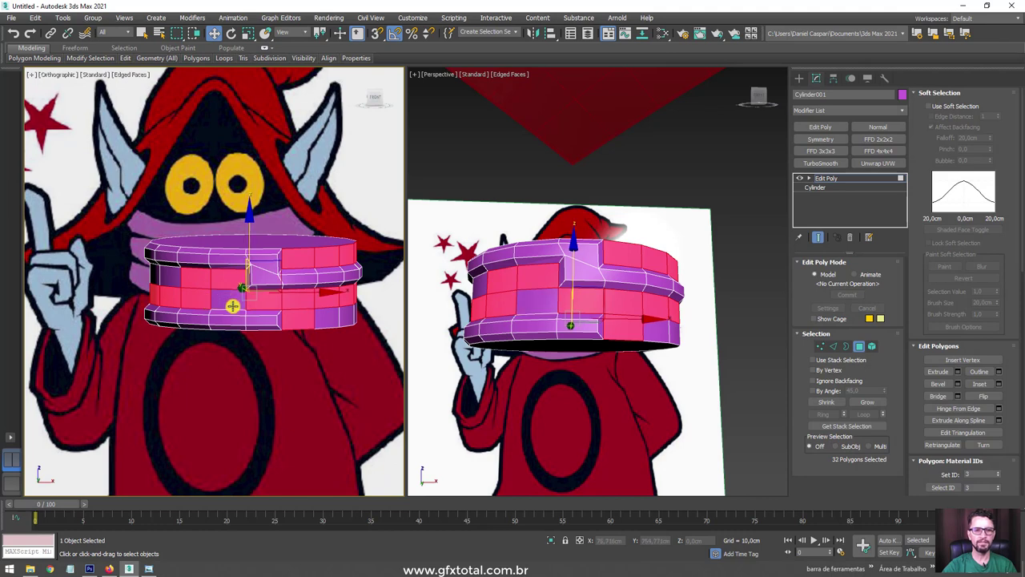
{"action": "scroll", "coordinate": [233, 306], "scroll_direction": "up", "scroll_amount": 2}
{"action": "scroll", "coordinate": [279, 306], "scroll_direction": "up", "scroll_amount": 1}
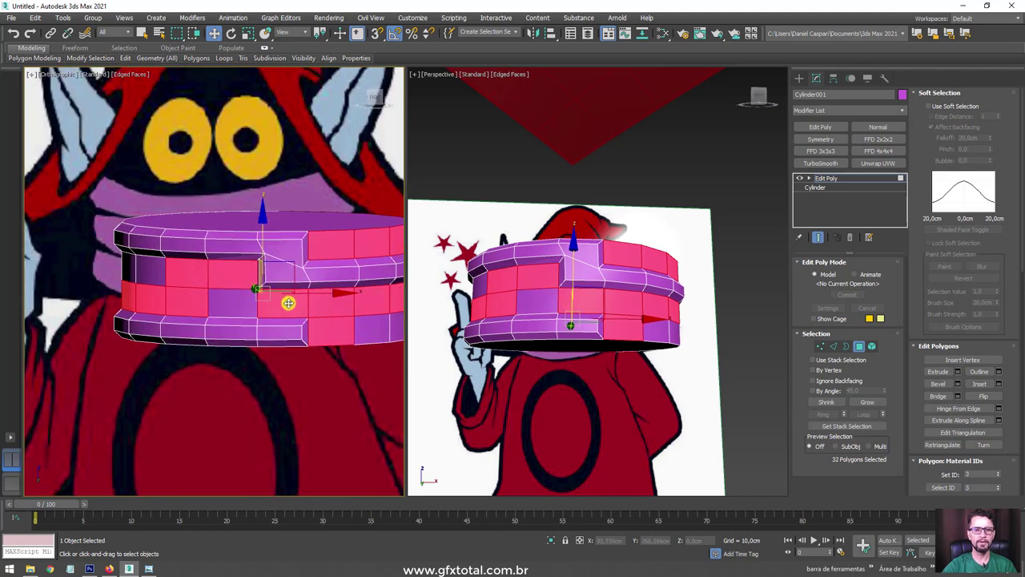
Step: Remove more faces to leave 25 middle-band polygons and preview a -0,699 cm outline bevel
{"action": "left_click", "coordinate": [322, 305], "text": "alt"}
{"action": "scroll", "coordinate": [229, 300], "scroll_direction": "down", "scroll_amount": 2}
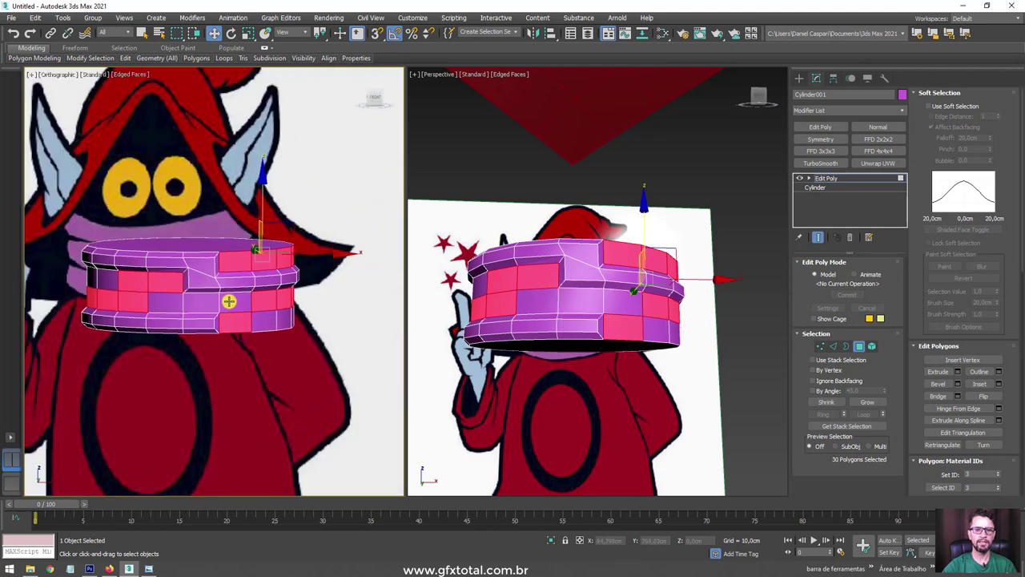
{"action": "scroll", "coordinate": [252, 299], "scroll_direction": "down", "scroll_amount": 1}
{"action": "left_click", "coordinate": [272, 298], "text": "alt"}
{"action": "mouse_move", "coordinate": [272, 303]}
{"action": "middle_mouse_down", "text": "alt"}
{"action": "mouse_move", "coordinate": [286, 299]}
{"action": "mouse_move", "coordinate": [293, 337]}
{"action": "mouse_move", "coordinate": [277, 328]}
{"action": "middle_mouse_up", "text": "alt"}
{"action": "left_click", "coordinate": [288, 326], "text": "alt"}
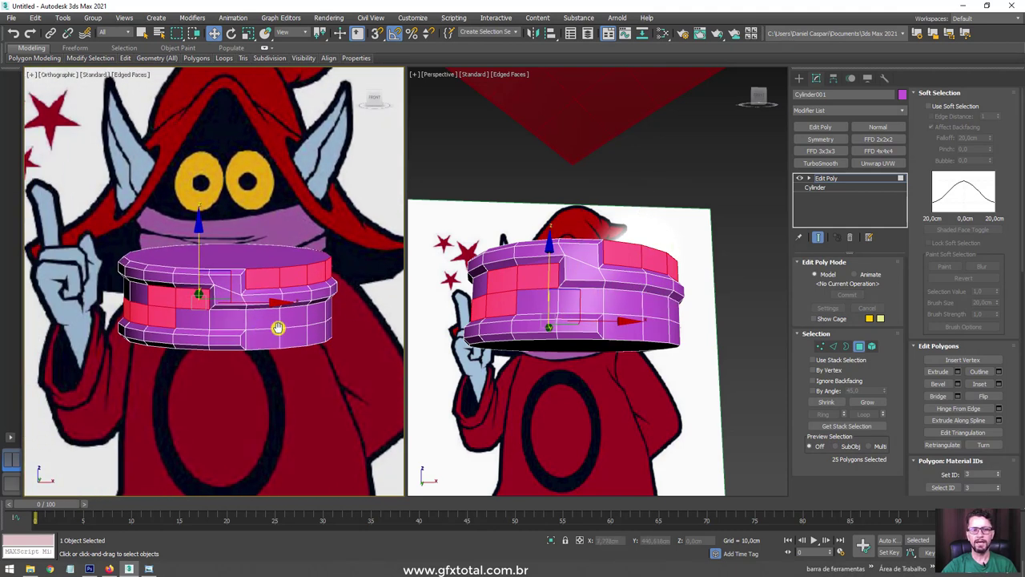
{"action": "scroll", "coordinate": [277, 328], "scroll_direction": "up", "scroll_amount": 2}
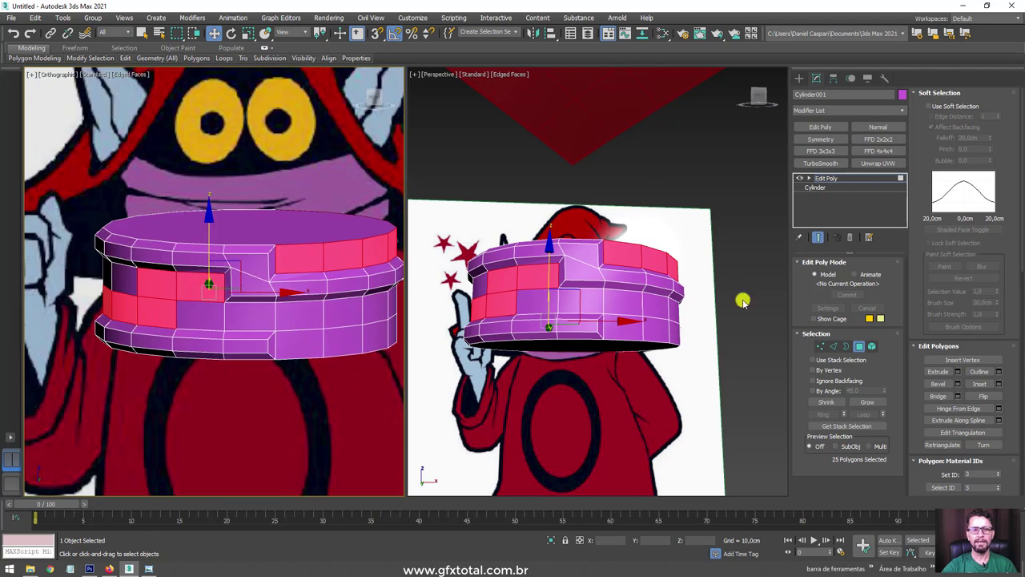
{"action": "left_click", "coordinate": [956, 384]}
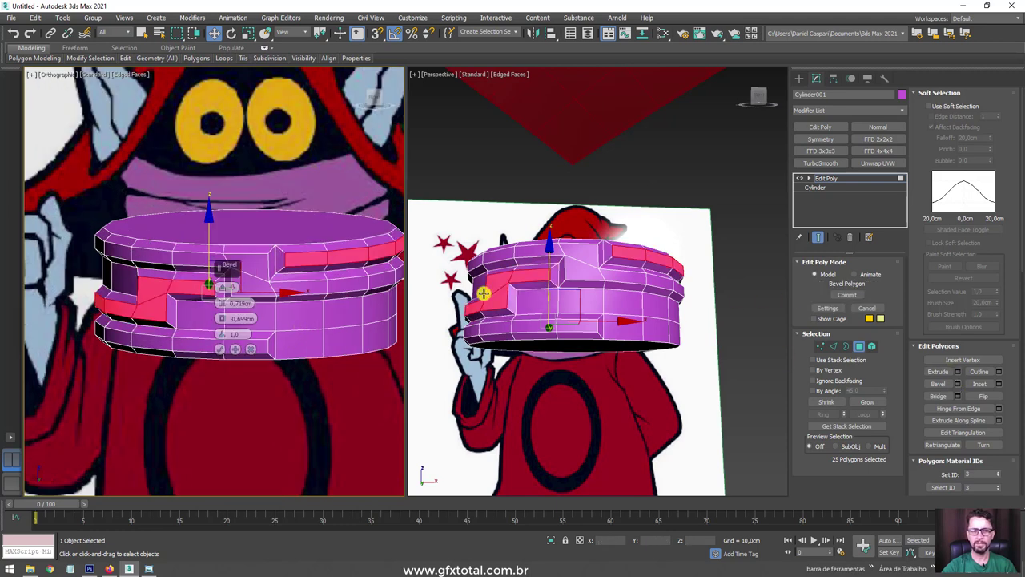
Step: Commit the bevel and start selecting middle-strip faces from the front
{"action": "left_click", "coordinate": [220, 349]}
{"action": "middle_click_drag", "start_coordinate": [297, 336], "coordinate": [209, 312], "text": "alt"}
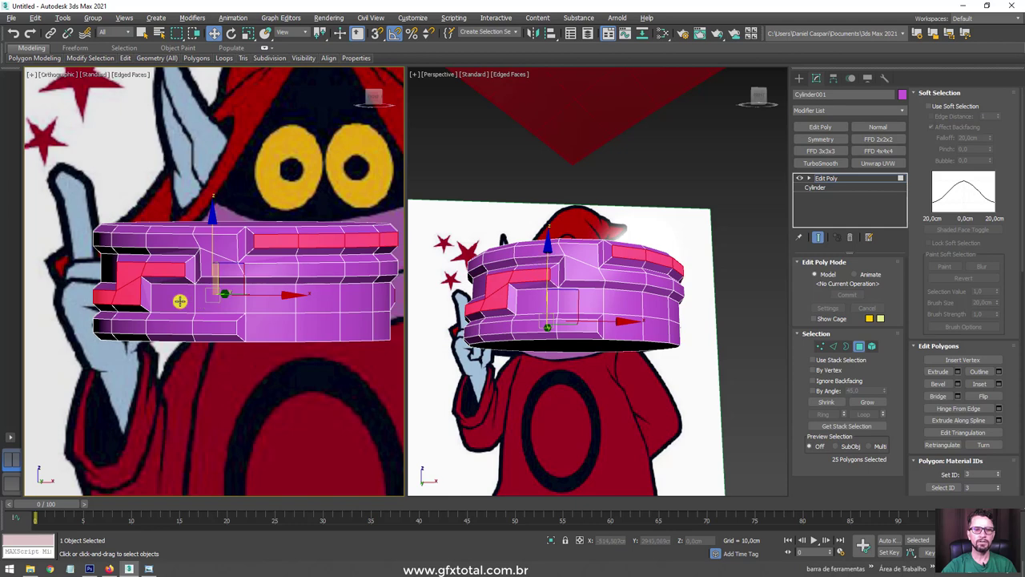
{"action": "left_click", "coordinate": [179, 301]}
{"action": "left_click", "coordinate": [227, 298], "text": "ctrl"}
{"action": "left_click", "coordinate": [274, 305], "text": "ctrl"}
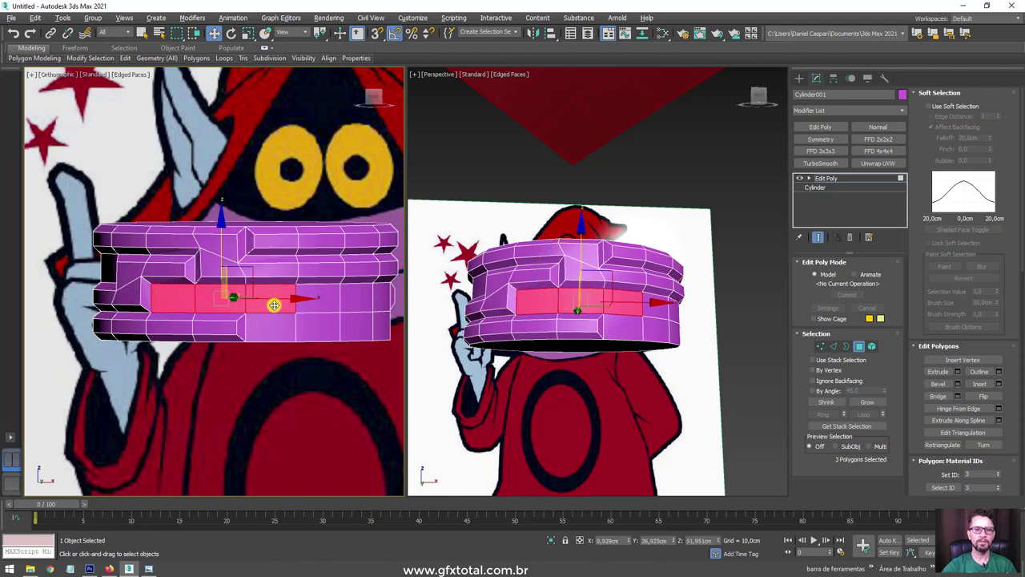
{"action": "left_click", "coordinate": [276, 324], "text": "ctrl"}
{"action": "left_click", "coordinate": [312, 305], "text": "ctrl"}
{"action": "left_click", "coordinate": [320, 325], "text": "ctrl"}
{"action": "left_click", "coordinate": [356, 303], "text": "ctrl"}
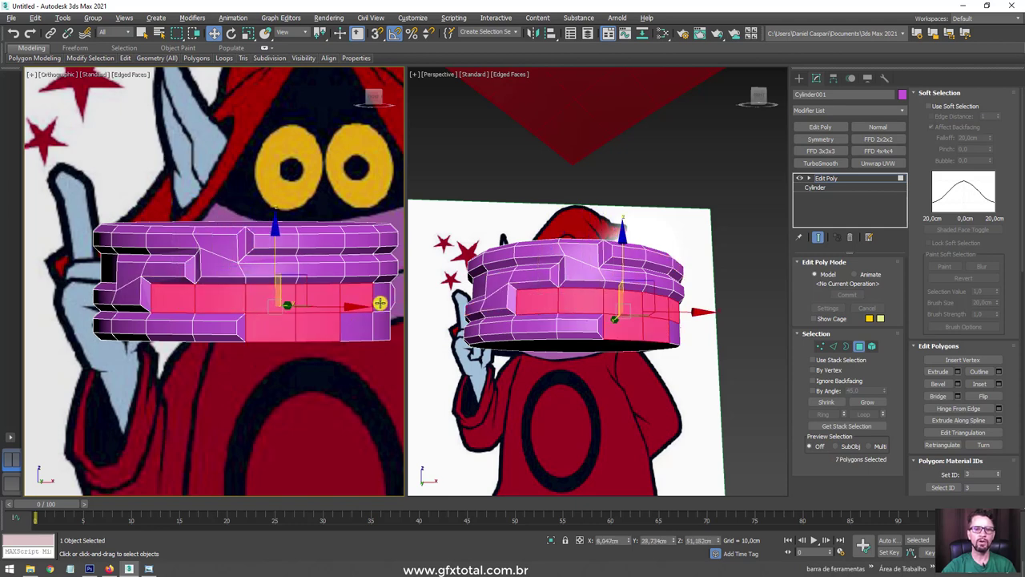
{"action": "left_click", "coordinate": [377, 321], "text": "ctrl"}
{"action": "left_click", "coordinate": [366, 327], "text": "ctrl"}
Step: Add more middle-band faces to the selection from a top-down view
{"action": "scroll", "coordinate": [366, 327], "scroll_direction": "down", "scroll_amount": 3}
{"action": "middle_click_drag", "start_coordinate": [267, 337], "coordinate": [340, 330], "text": "alt"}
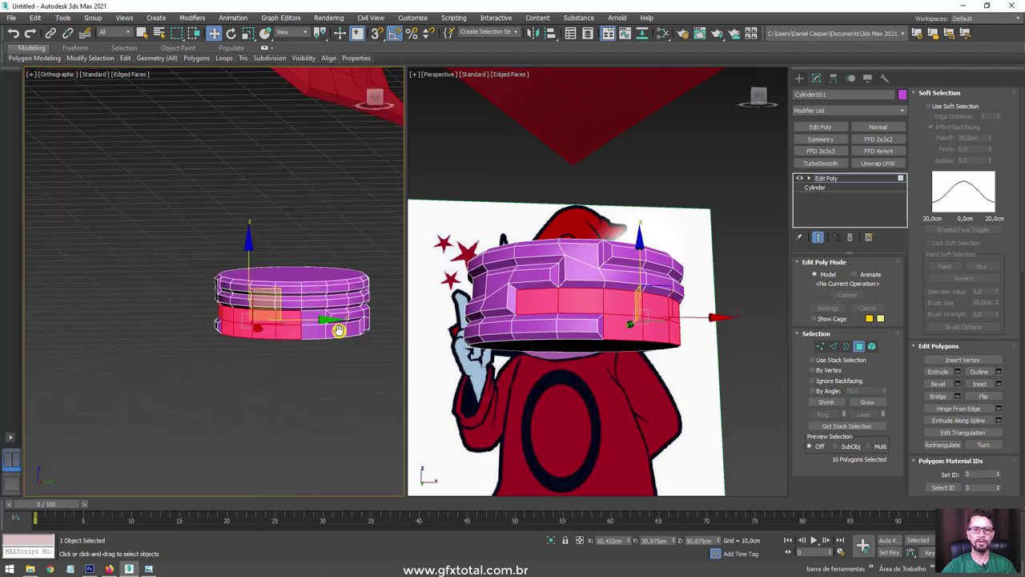
{"action": "scroll", "coordinate": [339, 330], "scroll_direction": "up", "scroll_amount": 5}
{"action": "left_click", "coordinate": [268, 297], "text": "ctrl"}
{"action": "left_click", "coordinate": [261, 316], "text": "ctrl"}
{"action": "left_click", "coordinate": [323, 323], "text": "ctrl"}
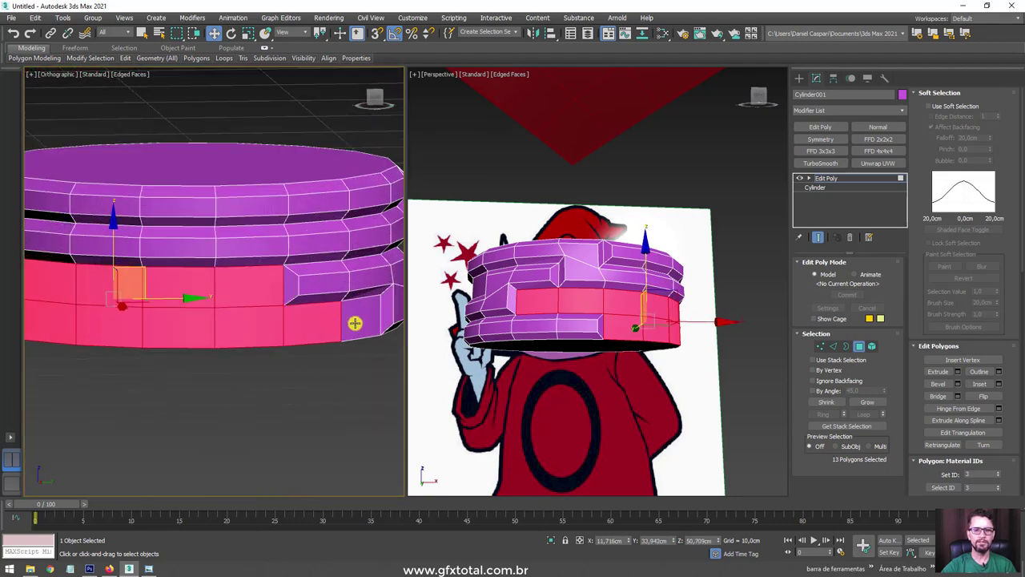
{"action": "left_click", "coordinate": [355, 323], "text": "ctrl"}
{"action": "scroll", "coordinate": [368, 316], "scroll_direction": "down", "scroll_amount": 3}
{"action": "mouse_move", "coordinate": [377, 309]}
{"action": "middle_mouse_down", "text": "alt"}
{"action": "mouse_move", "coordinate": [217, 313]}
{"action": "mouse_move", "coordinate": [165, 328]}
{"action": "mouse_move", "coordinate": [137, 312]}
{"action": "middle_mouse_up", "text": "alt"}
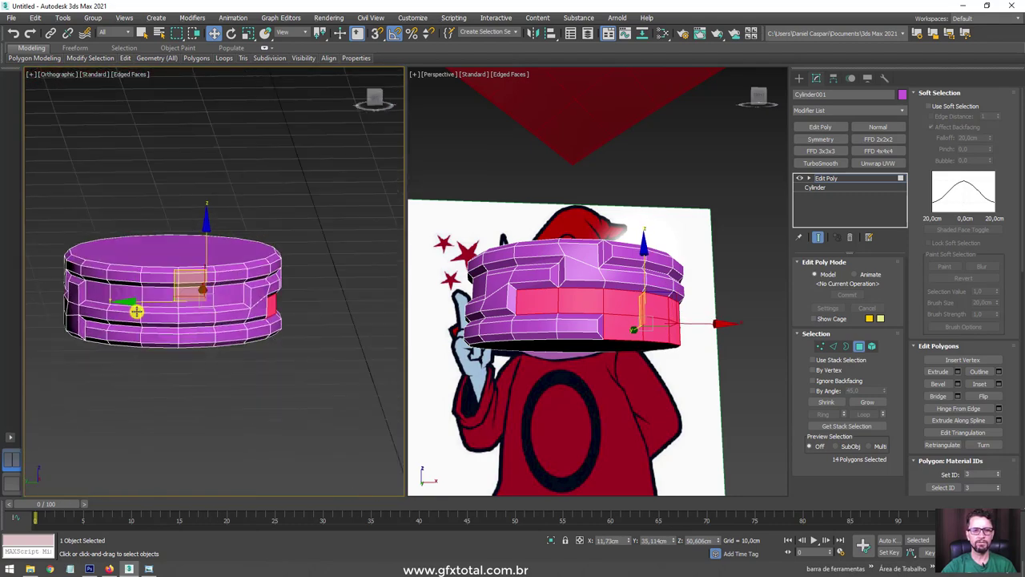
Step: Add the remaining left and back band polygons until 19 are selected
{"action": "scroll", "coordinate": [85, 293], "scroll_direction": "up", "scroll_amount": 4}
{"action": "left_click", "coordinate": [93, 293], "text": "ctrl"}
{"action": "left_click", "coordinate": [130, 291], "text": "ctrl"}
{"action": "left_click", "coordinate": [220, 294], "text": "ctrl"}
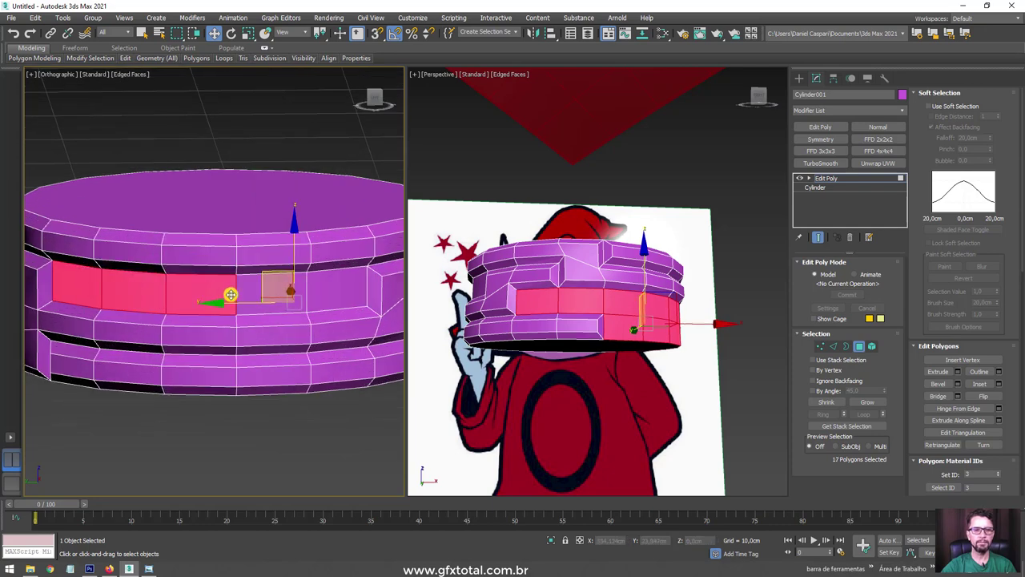
{"action": "left_click", "coordinate": [216, 297], "text": "alt"}
{"action": "left_click", "coordinate": [208, 299], "text": "ctrl"}
{"action": "left_click", "coordinate": [272, 296], "text": "ctrl"}
{"action": "left_click", "coordinate": [336, 296], "text": "ctrl"}
{"action": "scroll", "coordinate": [360, 304], "scroll_direction": "down", "scroll_amount": 2}
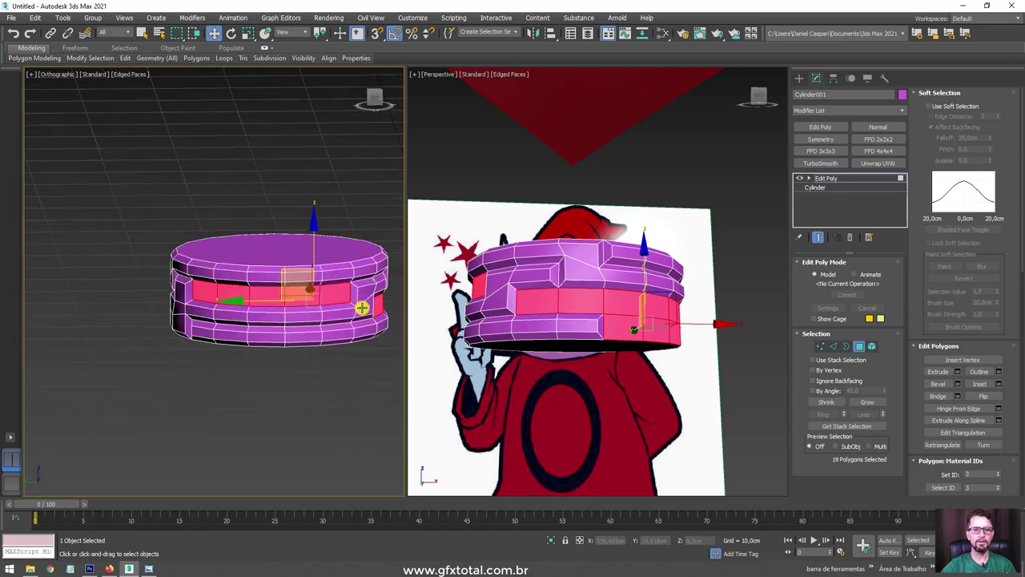
{"action": "middle_click_drag", "start_coordinate": [359, 304], "coordinate": [357, 293], "text": "alt"}
{"action": "scroll", "coordinate": [350, 313], "scroll_direction": "up", "scroll_amount": 3}
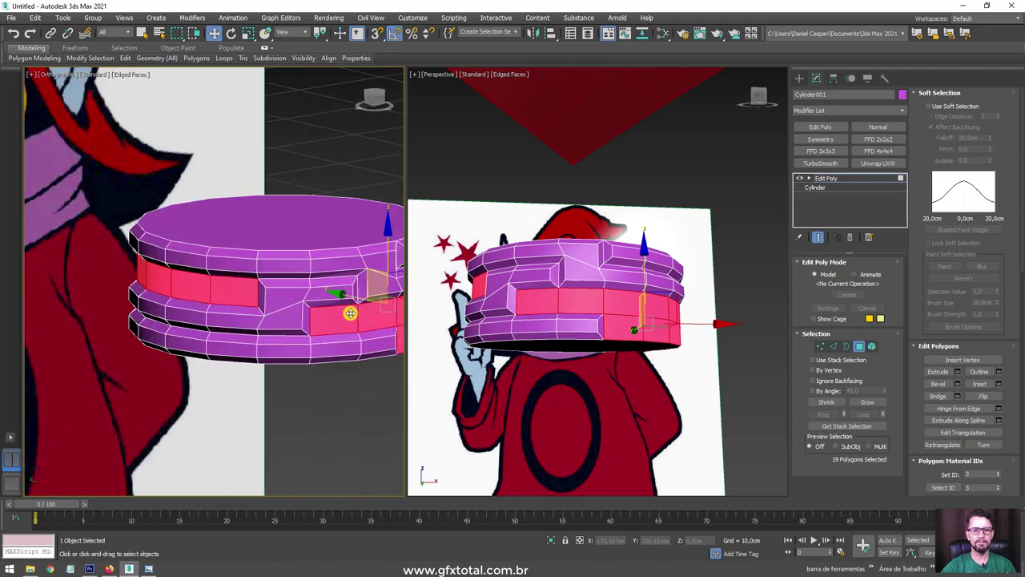
Step: Apply the bevel to the band polygons, then select the top and bottom caps
{"action": "left_click", "coordinate": [958, 384]}
{"action": "left_click", "coordinate": [228, 348]}
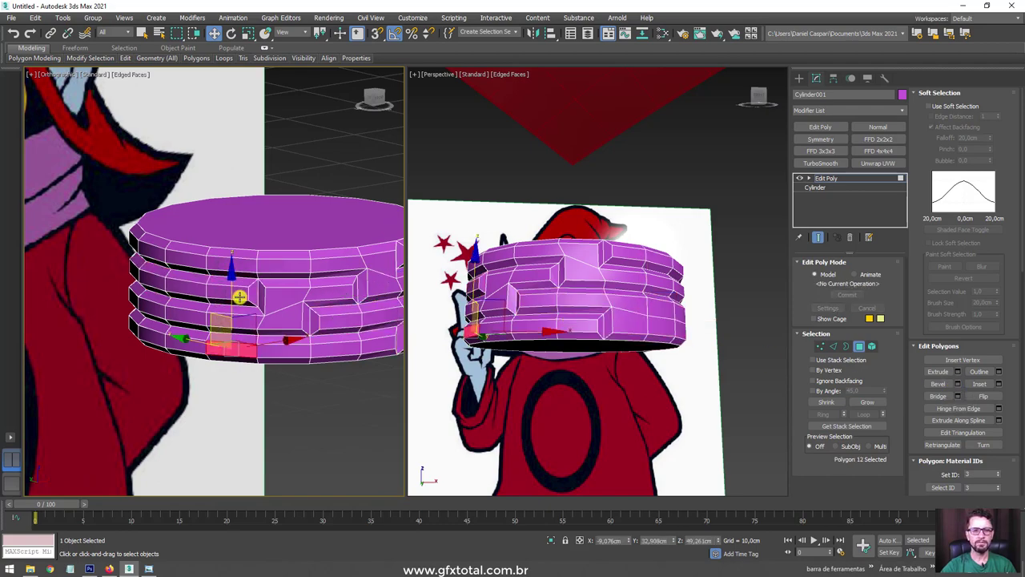
{"action": "left_click", "coordinate": [256, 222]}
{"action": "mouse_move", "coordinate": [257, 222]}
{"action": "middle_mouse_down", "text": "alt"}
{"action": "mouse_move", "coordinate": [275, 293]}
{"action": "mouse_move", "coordinate": [345, 312]}
{"action": "middle_mouse_up", "text": "alt"}
{"action": "left_click", "coordinate": [277, 298], "text": "ctrl"}
Step: Inset the two caps to a thin rim, delete them, and return to the object level
{"action": "left_click", "coordinate": [976, 383]}
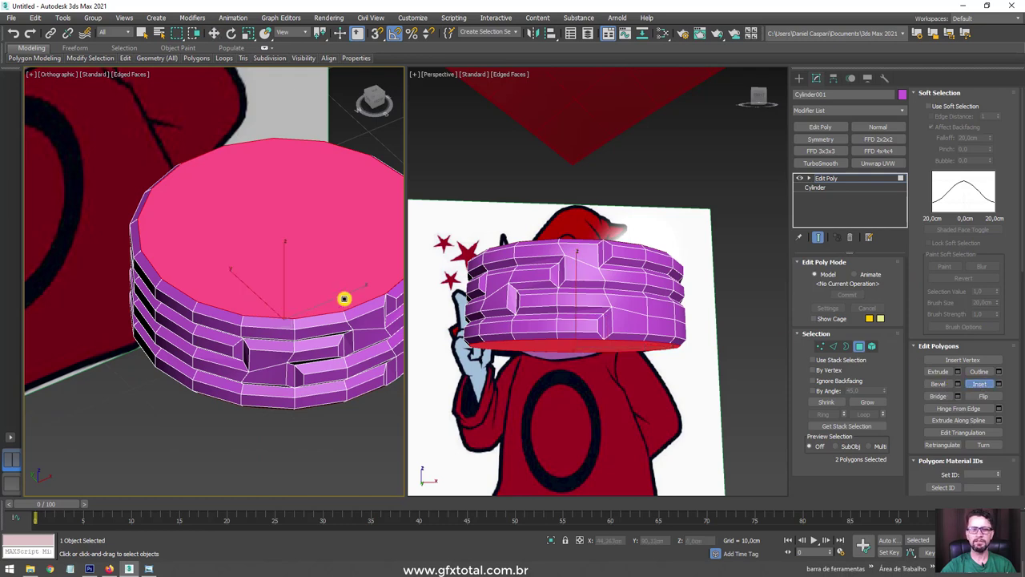
{"action": "left_click_drag", "start_coordinate": [344, 297], "coordinate": [342, 278]}
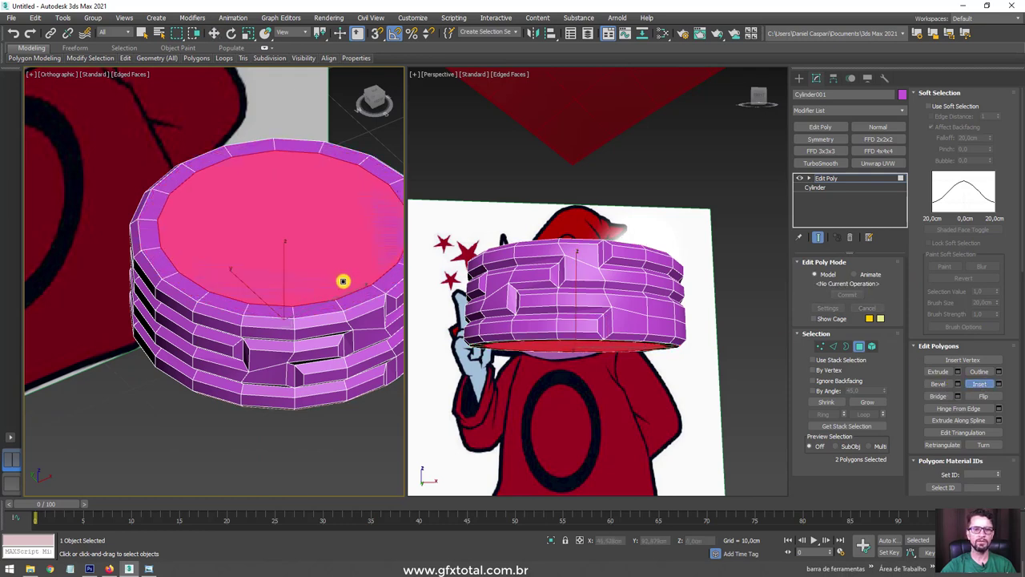
{"action": "right_click", "coordinate": [339, 278]}
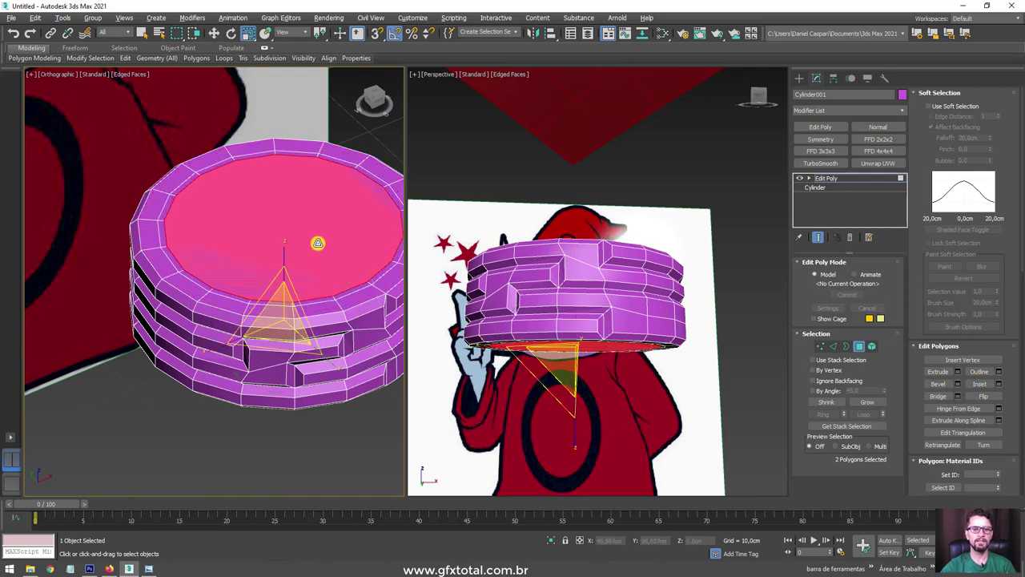
{"action": "middle_click_drag", "start_coordinate": [317, 242], "coordinate": [273, 78], "text": "alt"}
{"action": "left_click", "coordinate": [318, 33]}
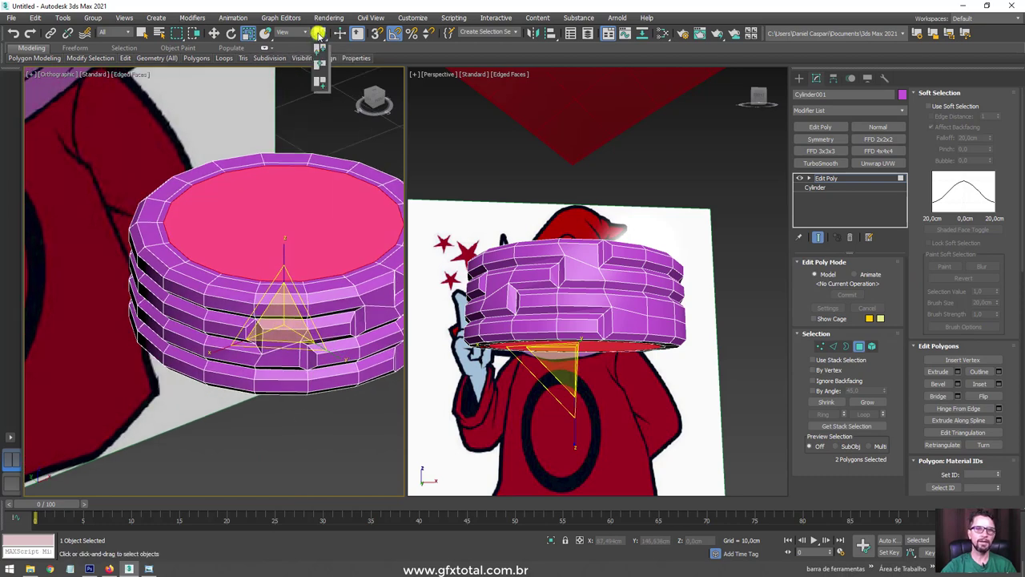
{"action": "left_click", "coordinate": [318, 68]}
{"action": "middle_click_drag", "start_coordinate": [309, 187], "coordinate": [284, 201], "text": "alt"}
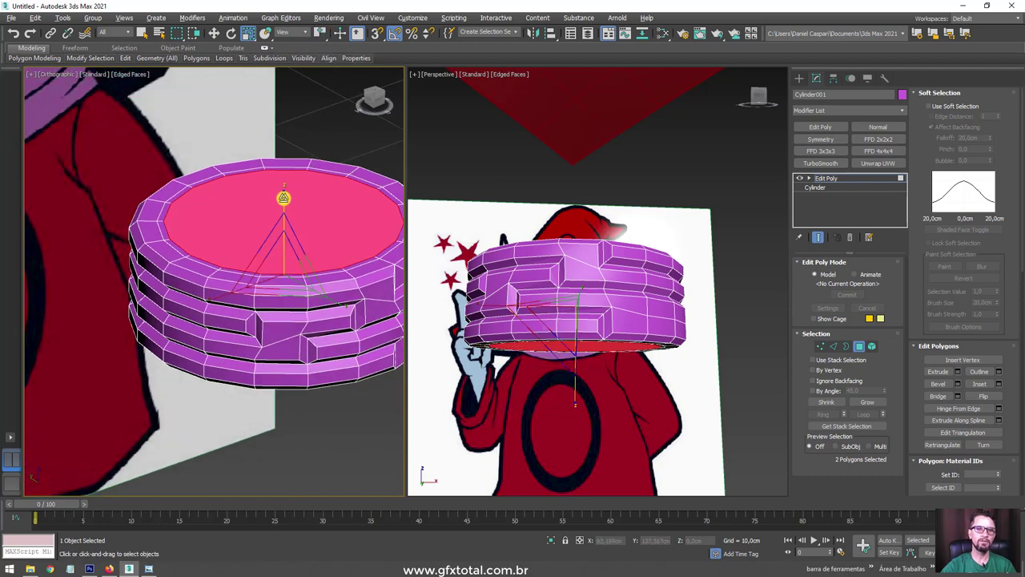
{"action": "key", "text": "Delete"}
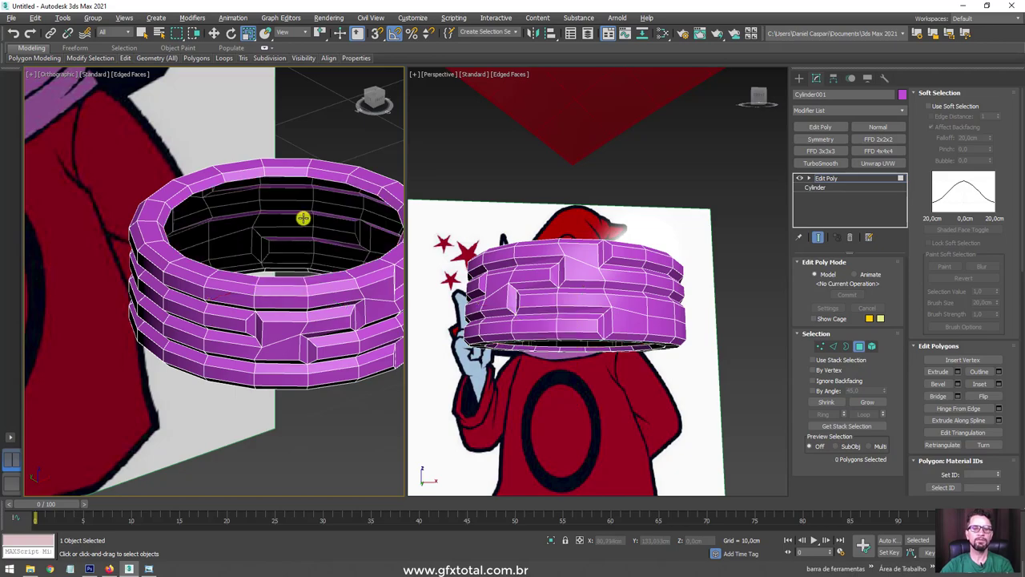
{"action": "scroll", "coordinate": [334, 207], "scroll_direction": "down", "scroll_amount": 5}
{"action": "mouse_move", "coordinate": [335, 208]}
{"action": "middle_mouse_down", "text": "alt"}
{"action": "mouse_move", "coordinate": [341, 293]}
{"action": "mouse_move", "coordinate": [313, 158]}
{"action": "mouse_move", "coordinate": [251, 197]}
{"action": "mouse_move", "coordinate": [265, 201]}
{"action": "middle_mouse_up", "text": "alt"}
{"action": "left_click", "coordinate": [841, 179]}
Step: Move the ring up along Z to 97,871 cm, just beneath Orko's red hat
{"action": "scroll", "coordinate": [577, 288], "scroll_direction": "down", "scroll_amount": 5}
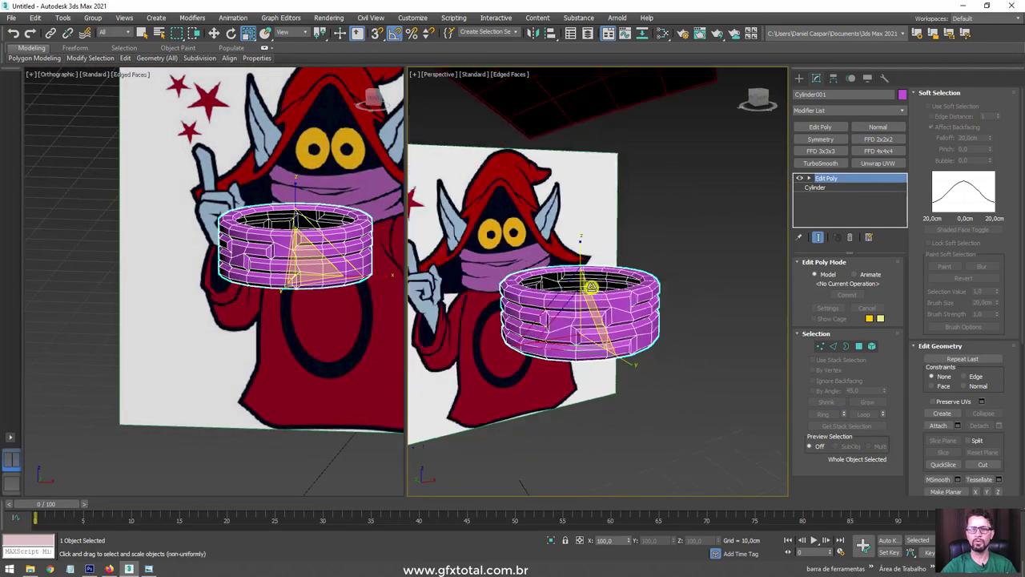
{"action": "scroll", "coordinate": [576, 288], "scroll_direction": "down", "scroll_amount": 3}
{"action": "scroll", "coordinate": [345, 269], "scroll_direction": "down", "scroll_amount": 5}
{"action": "key", "text": "w"}
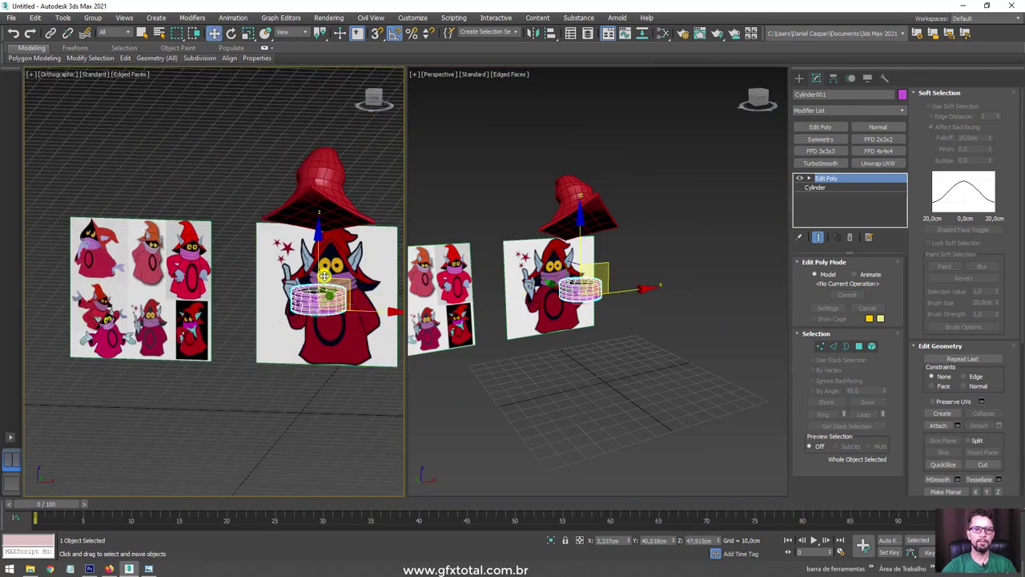
{"action": "left_click_drag", "start_coordinate": [319, 257], "coordinate": [318, 170]}
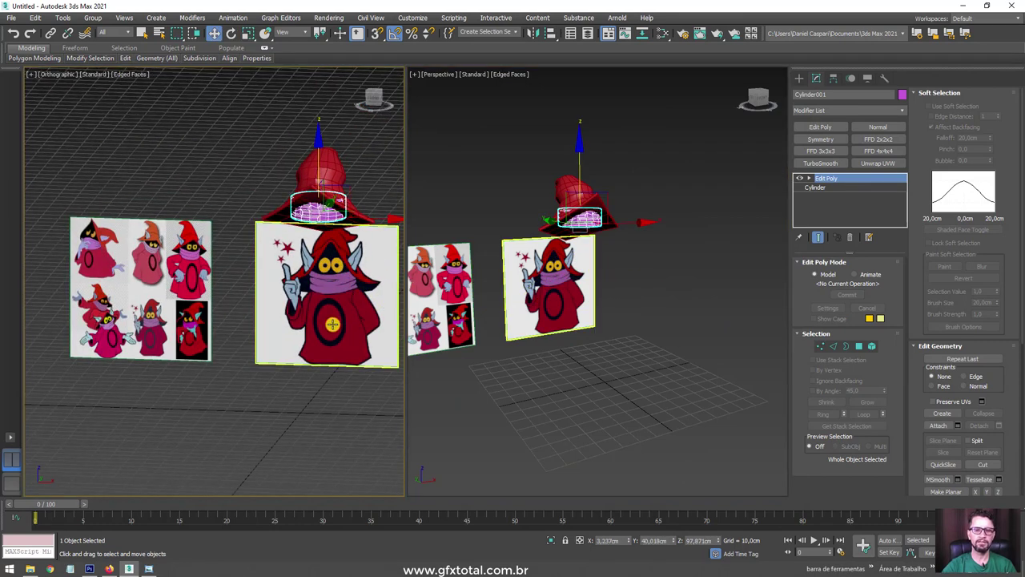
{"action": "scroll", "coordinate": [577, 312], "scroll_direction": "up", "scroll_amount": 4}
{"action": "scroll", "coordinate": [578, 312], "scroll_direction": "up", "scroll_amount": 3}
{"action": "middle_click_drag", "start_coordinate": [568, 313], "coordinate": [537, 235], "text": "alt"}
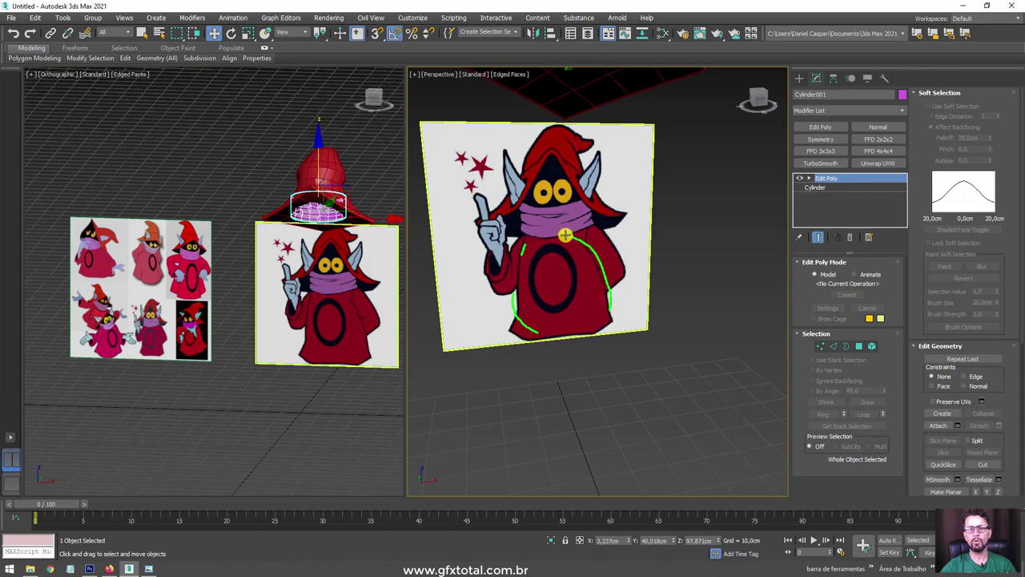
{"action": "scroll", "coordinate": [132, 330], "scroll_direction": "up", "scroll_amount": 2}
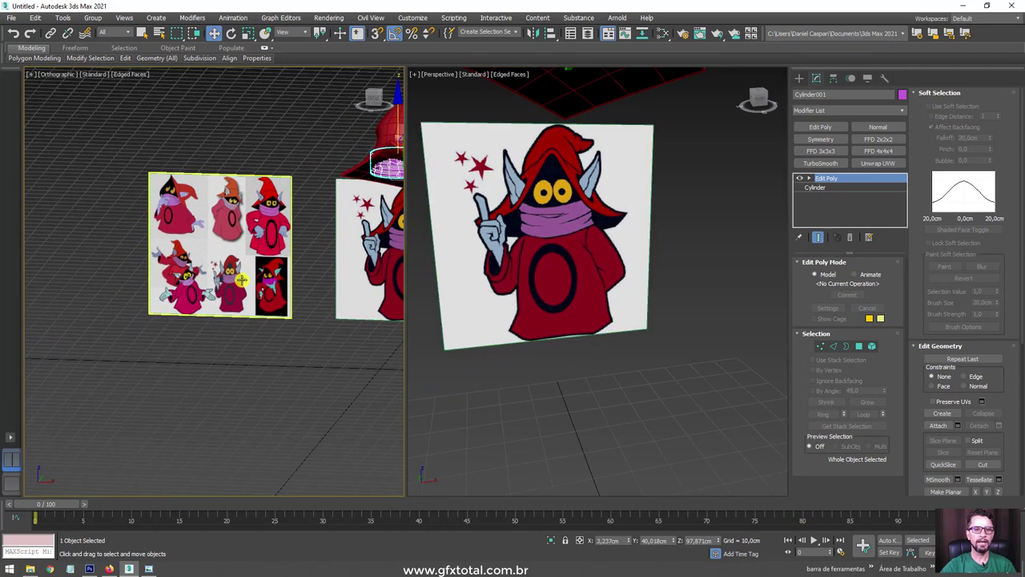
{"action": "scroll", "coordinate": [240, 304], "scroll_direction": "up", "scroll_amount": 3}
{"action": "scroll", "coordinate": [320, 268], "scroll_direction": "up", "scroll_amount": 2}
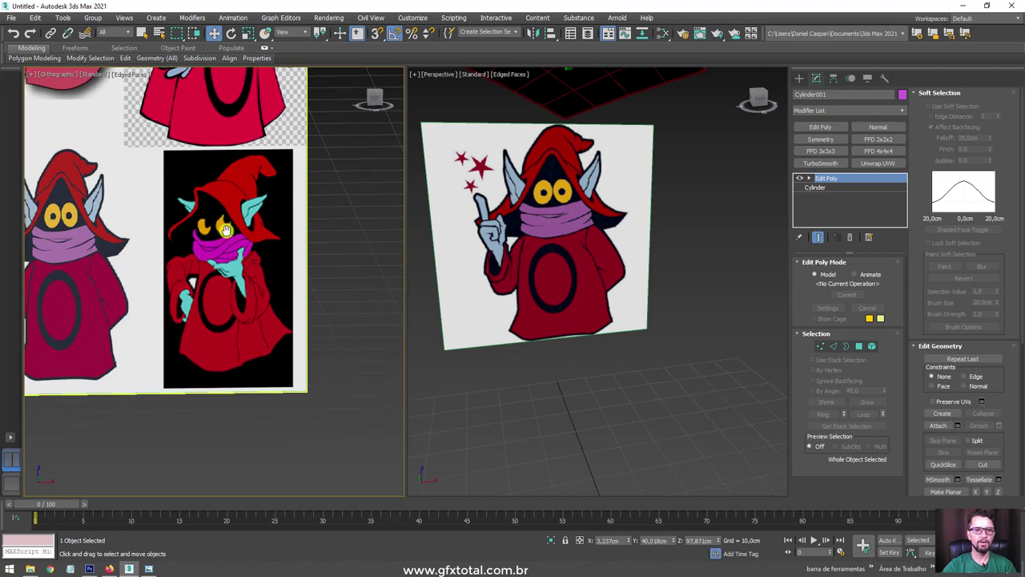
{"action": "scroll", "coordinate": [227, 211], "scroll_direction": "up", "scroll_amount": 2}
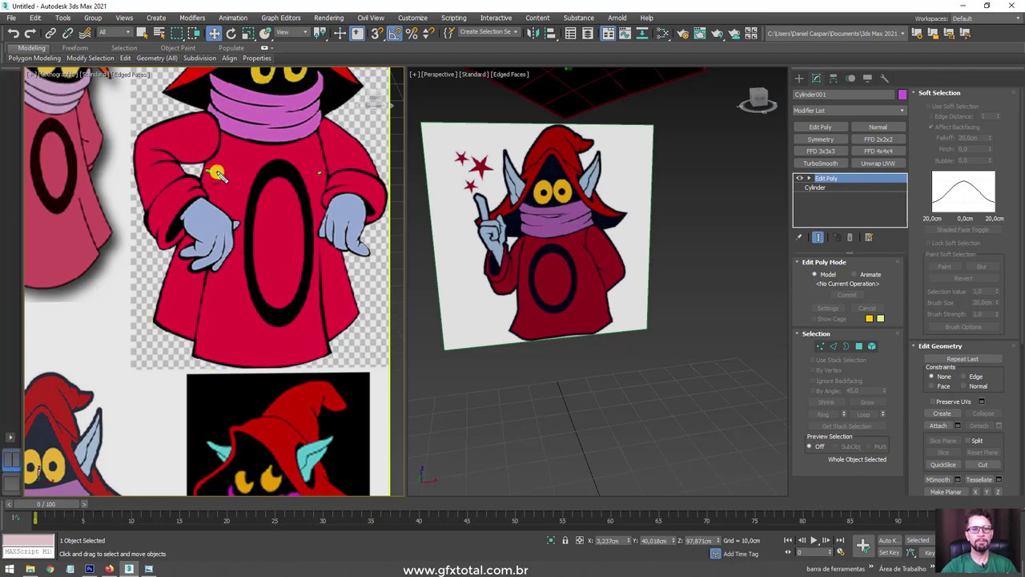
{"action": "left_click_drag", "start_coordinate": [216, 174], "coordinate": [293, 185]}
{"action": "left_click_drag", "start_coordinate": [199, 193], "coordinate": [293, 204]}
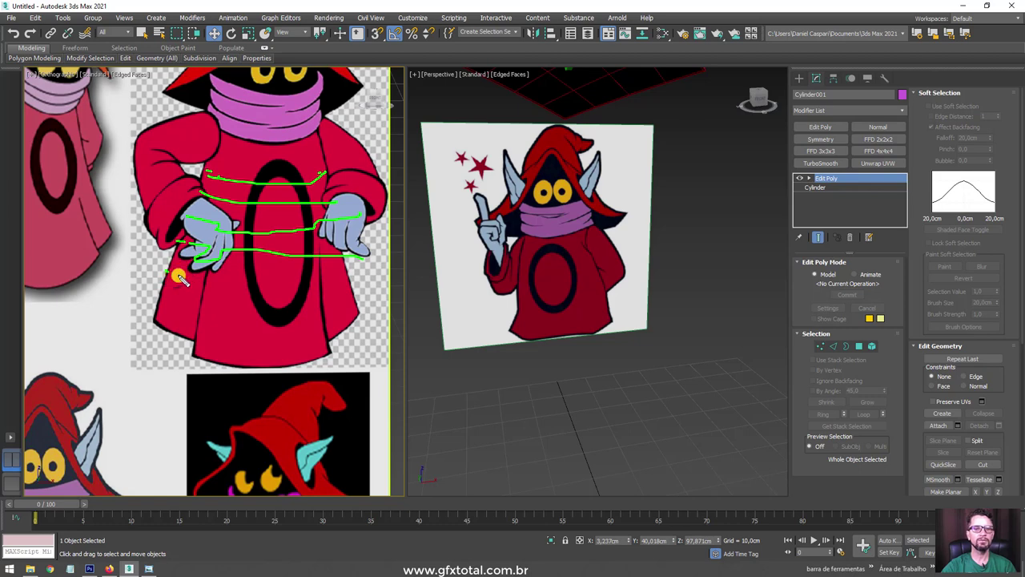
{"action": "left_click_drag", "start_coordinate": [215, 293], "coordinate": [350, 289]}
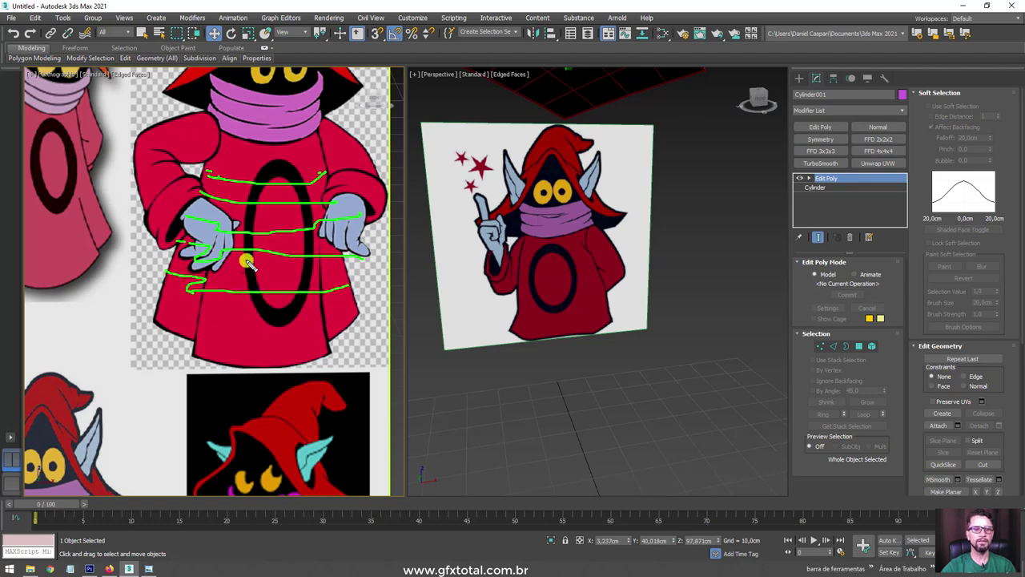
{"action": "key", "text": "Escape"}
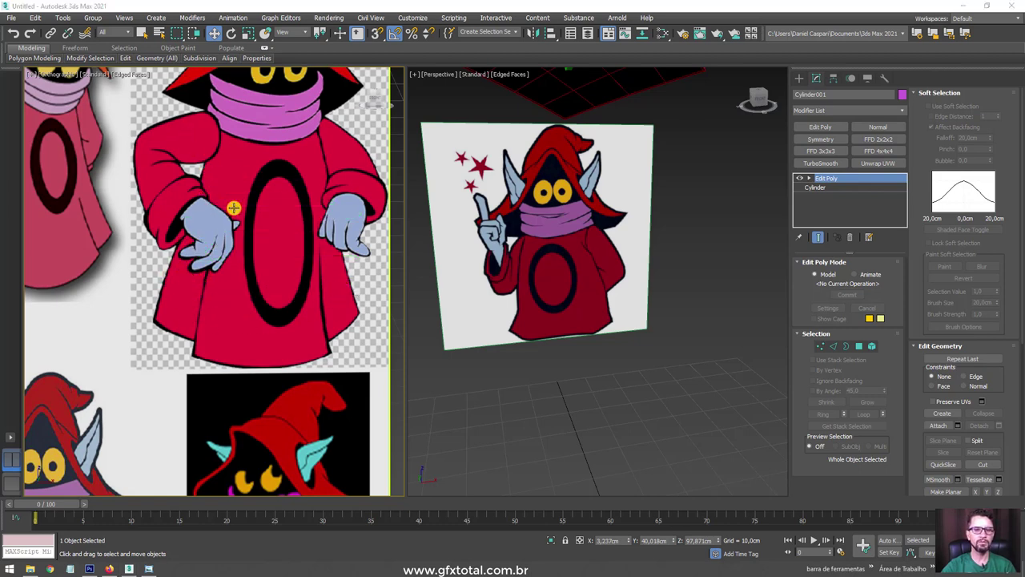
{"action": "mouse_move", "coordinate": [556, 276]}
{"action": "middle_mouse_down"}
{"action": "mouse_move", "coordinate": [634, 288]}
{"action": "mouse_move", "coordinate": [611, 306]}
{"action": "mouse_move", "coordinate": [632, 318]}
{"action": "mouse_move", "coordinate": [600, 294]}
{"action": "middle_mouse_up"}
{"action": "scroll", "coordinate": [608, 250], "scroll_direction": "up", "scroll_amount": 3}
{"action": "scroll", "coordinate": [588, 274], "scroll_direction": "up", "scroll_amount": 2}
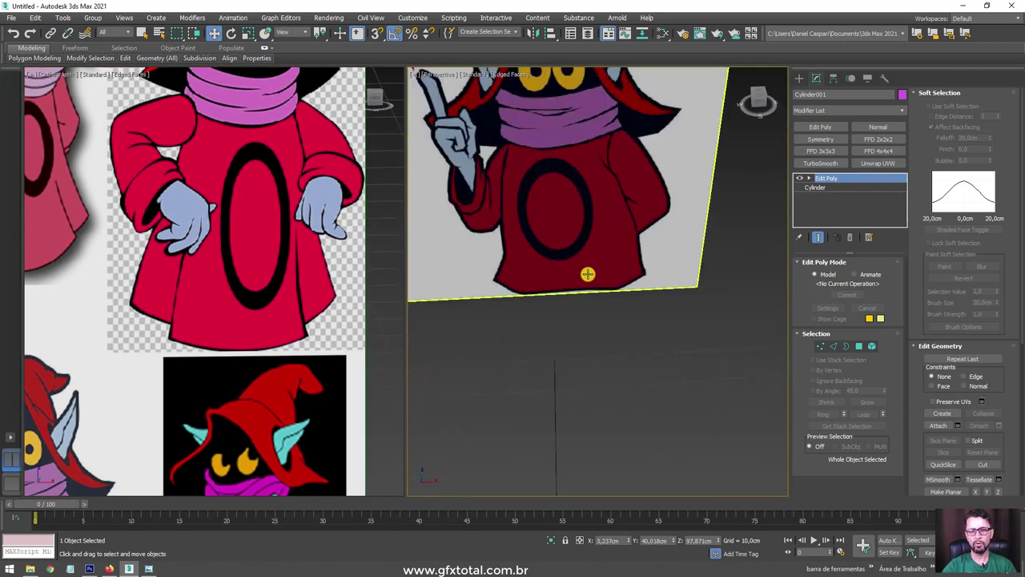
{"action": "mouse_move", "coordinate": [534, 297]}
{"action": "left_mouse_down"}
{"action": "mouse_move", "coordinate": [647, 274]}
{"action": "mouse_move", "coordinate": [510, 295]}
{"action": "left_mouse_up"}
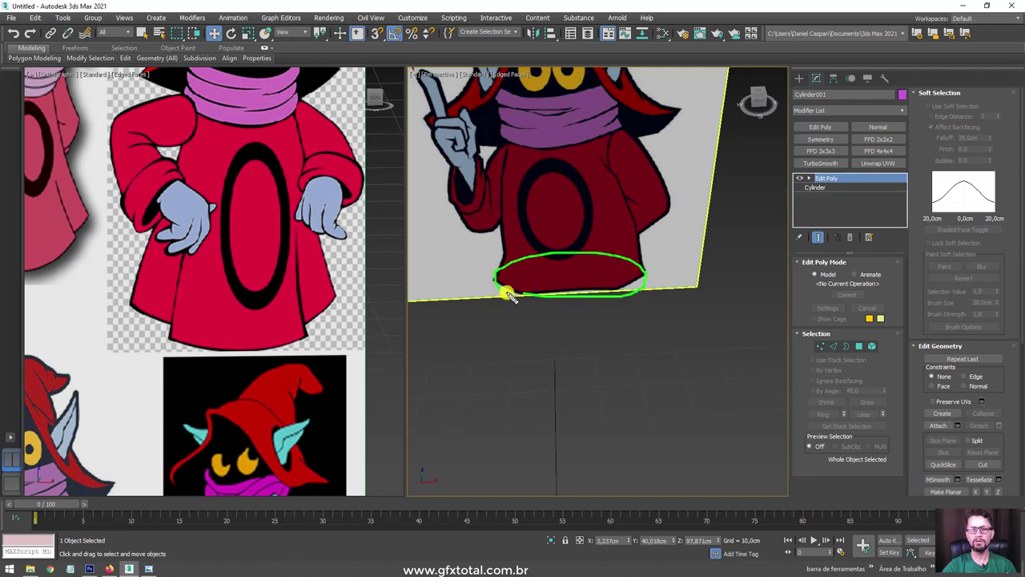
{"action": "mouse_move", "coordinate": [641, 272]}
{"action": "left_mouse_down"}
{"action": "mouse_move", "coordinate": [599, 142]}
{"action": "mouse_move", "coordinate": [577, 174]}
{"action": "mouse_move", "coordinate": [522, 196]}
{"action": "left_mouse_up"}
{"action": "key", "text": "Escape"}
{"action": "scroll", "coordinate": [556, 237], "scroll_direction": "up", "scroll_amount": 2}
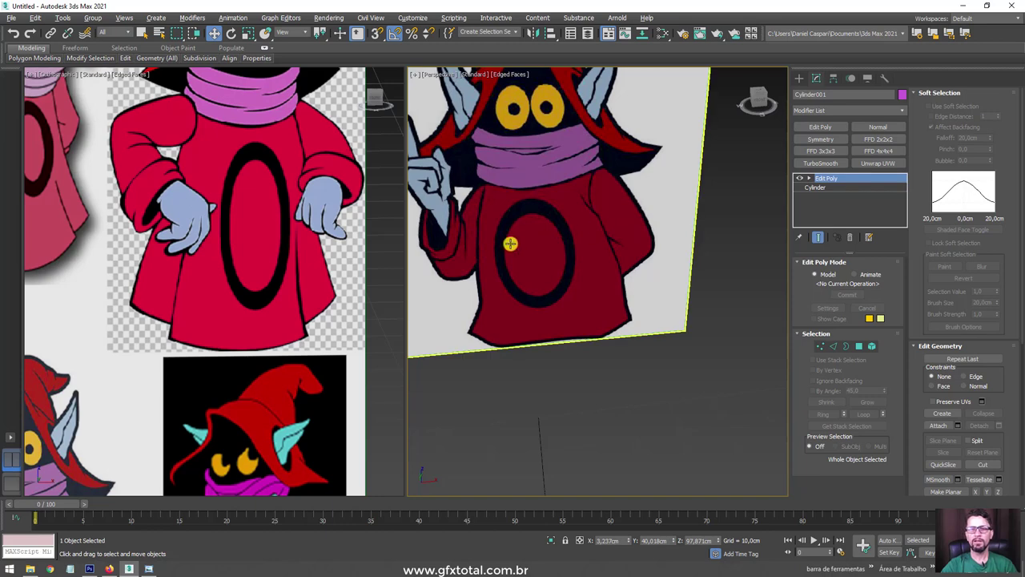
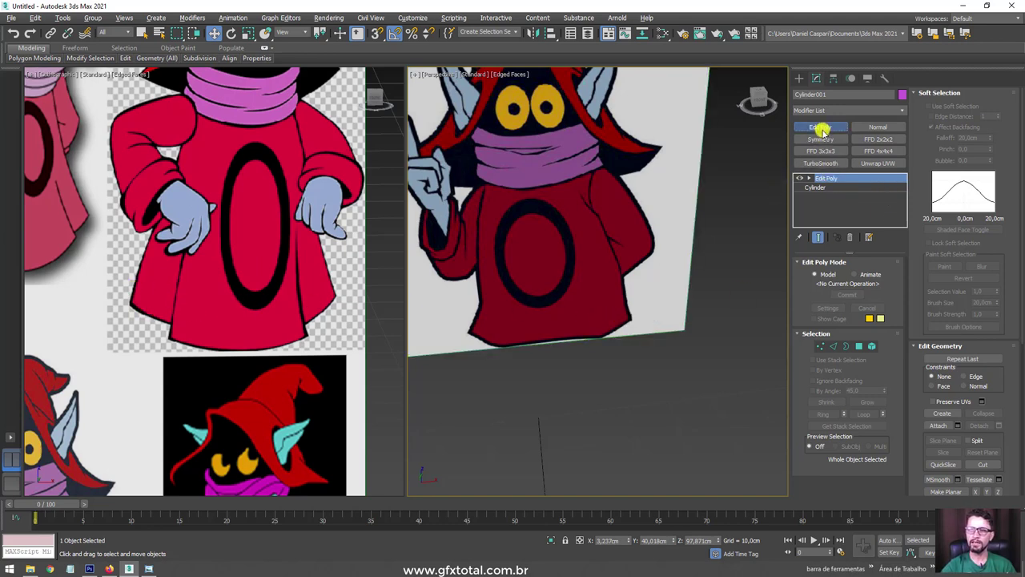
Step: Draw a new box and align it to the head cylinder
{"action": "left_click", "coordinate": [797, 78]}
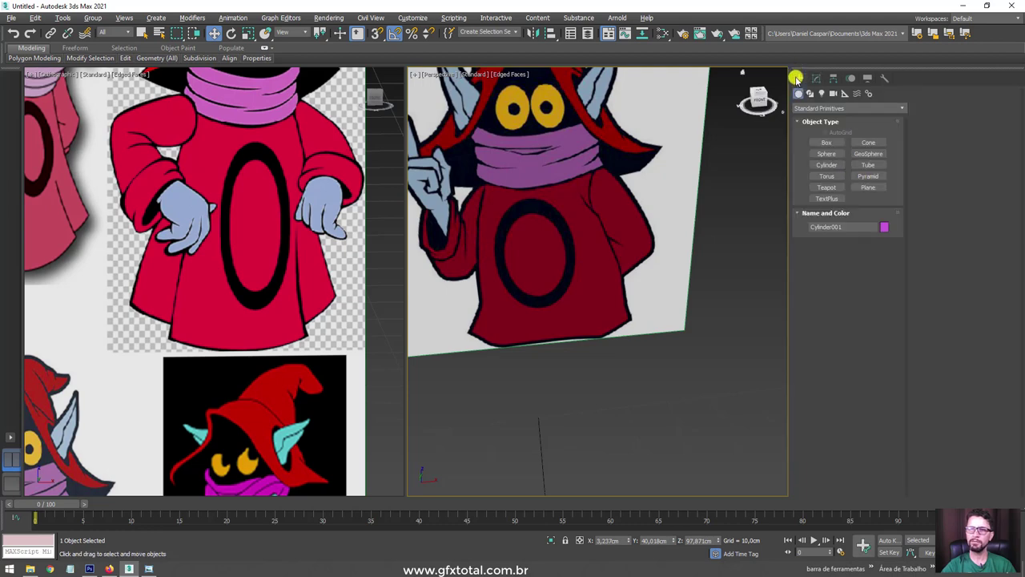
{"action": "left_click", "coordinate": [825, 142]}
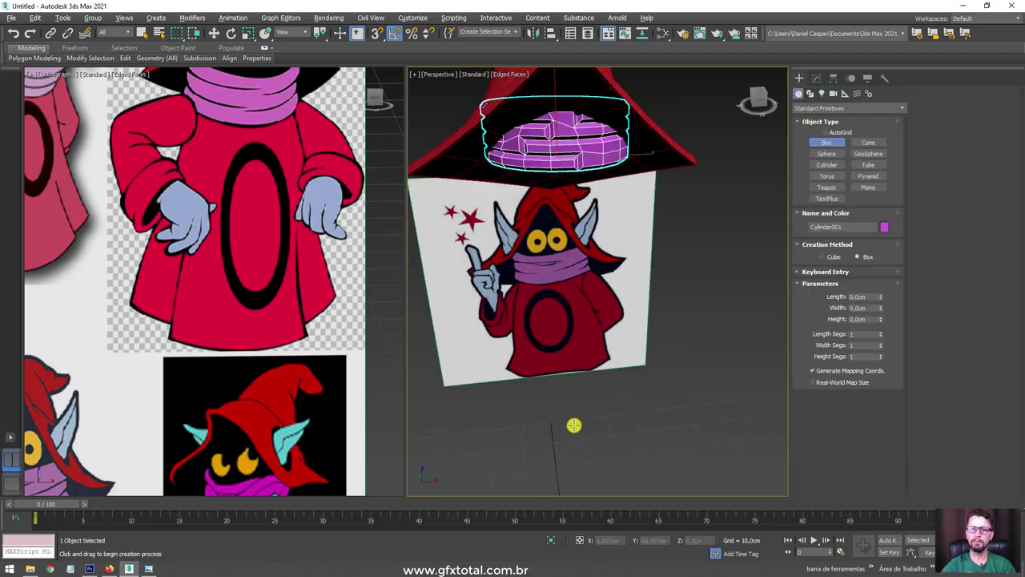
{"action": "mouse_move", "coordinate": [550, 451]}
{"action": "left_mouse_down"}
{"action": "mouse_move", "coordinate": [679, 471]}
{"action": "mouse_move", "coordinate": [675, 481]}
{"action": "left_mouse_up"}
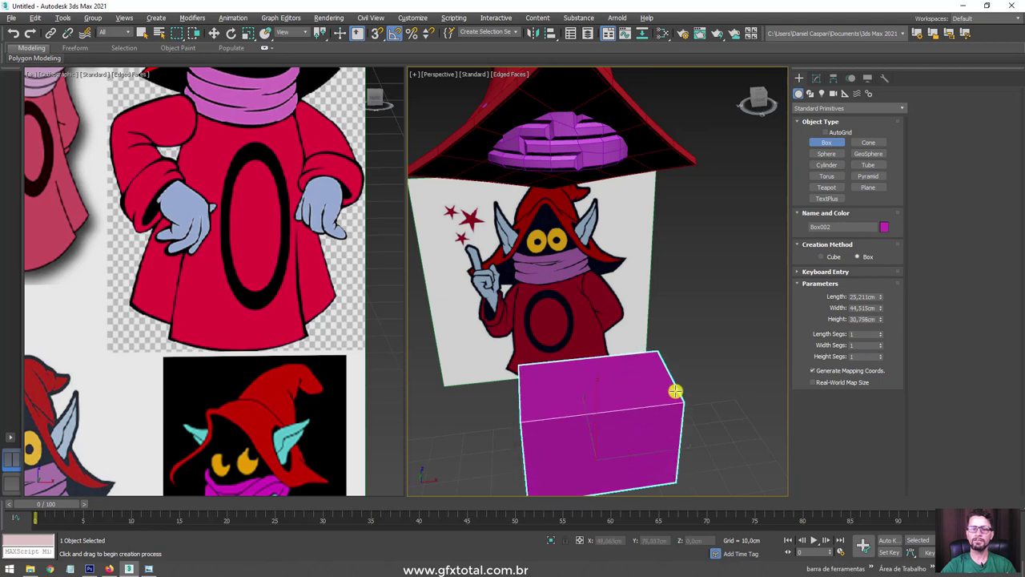
{"action": "left_click", "coordinate": [675, 375]}
{"action": "right_click", "coordinate": [675, 376]}
{"action": "scroll", "coordinate": [675, 372], "scroll_direction": "down", "scroll_amount": 5}
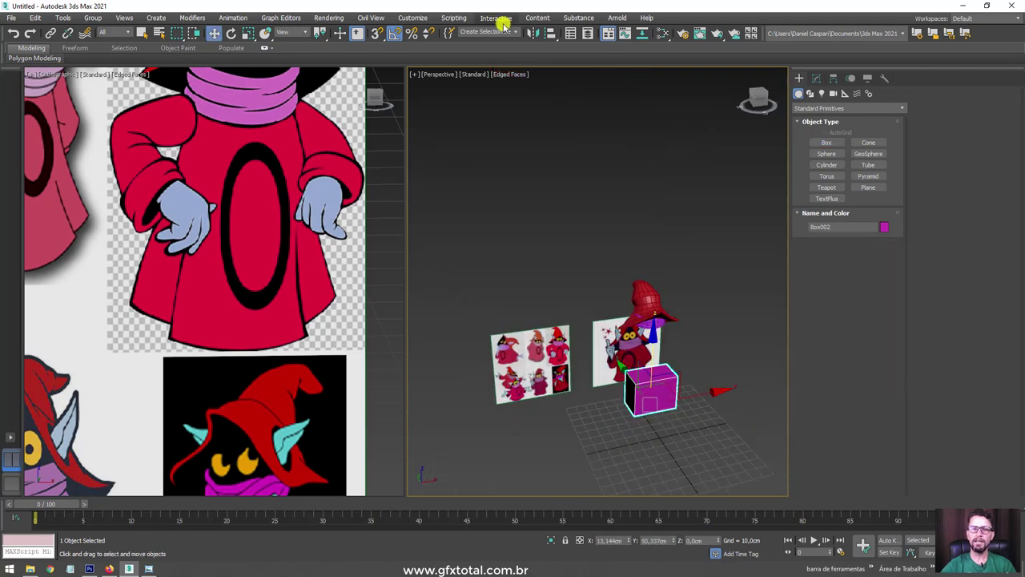
{"action": "left_click", "coordinate": [545, 30]}
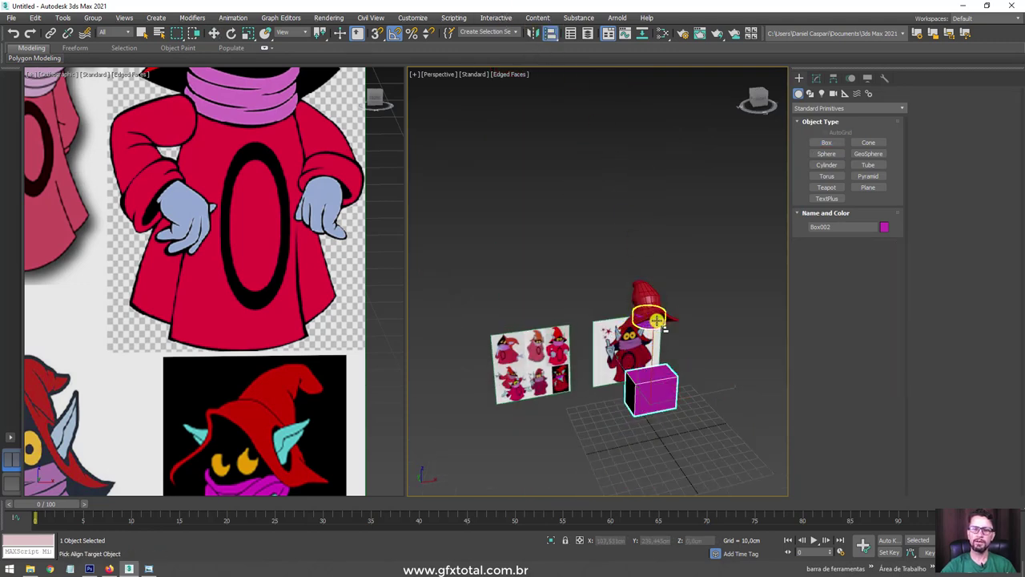
{"action": "left_click", "coordinate": [612, 341]}
{"action": "left_click", "coordinate": [512, 372]}
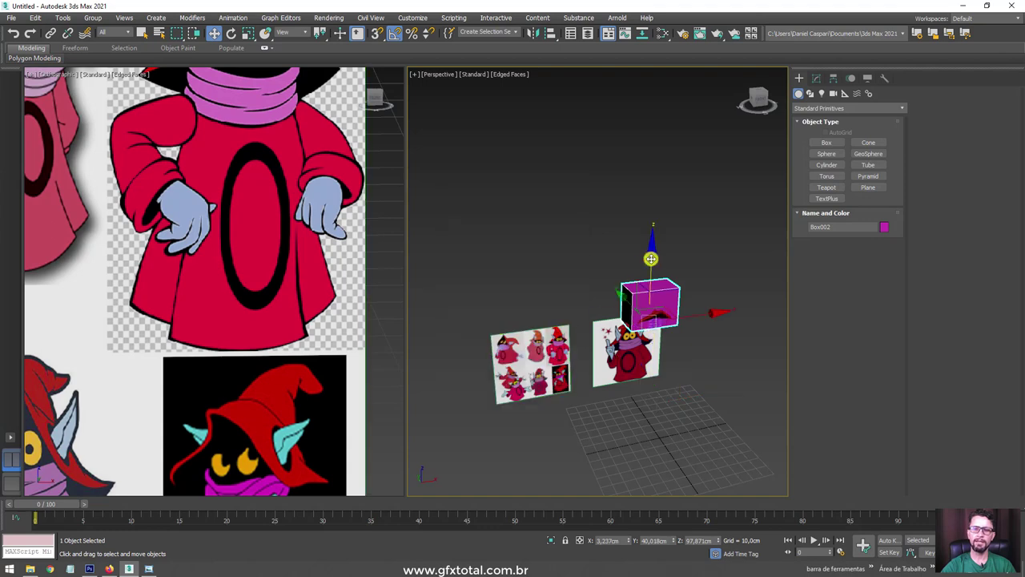
Step: Lower the box in Front view so it covers the robe, shown see-through
{"action": "left_click_drag", "start_coordinate": [650, 258], "coordinate": [650, 330]}
{"action": "scroll", "coordinate": [242, 343], "scroll_direction": "down", "scroll_amount": 4}
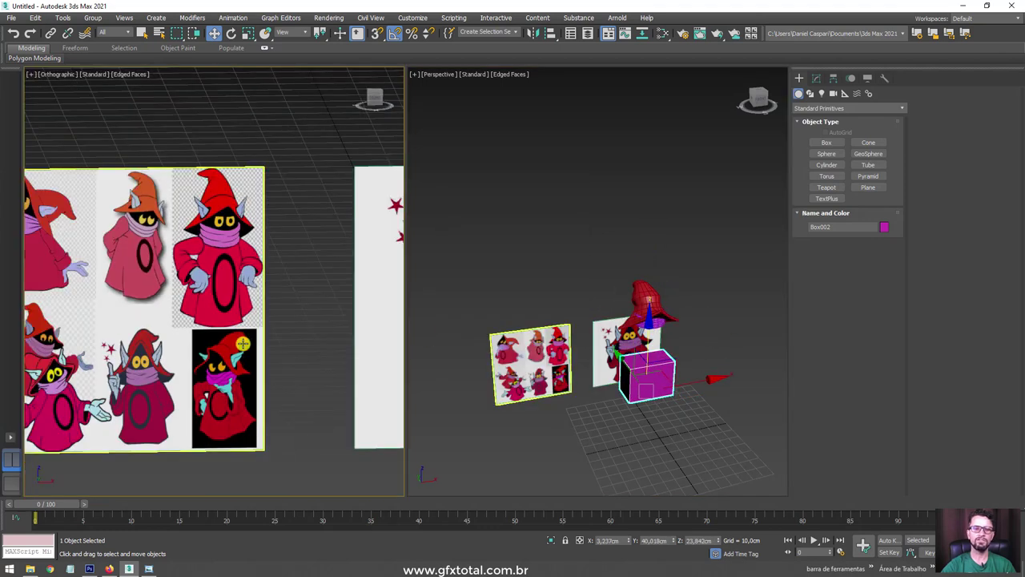
{"action": "middle_click_drag", "start_coordinate": [243, 343], "coordinate": [229, 272]}
{"action": "scroll", "coordinate": [229, 272], "scroll_direction": "up", "scroll_amount": 3}
{"action": "scroll", "coordinate": [259, 305], "scroll_direction": "up", "scroll_amount": 2}
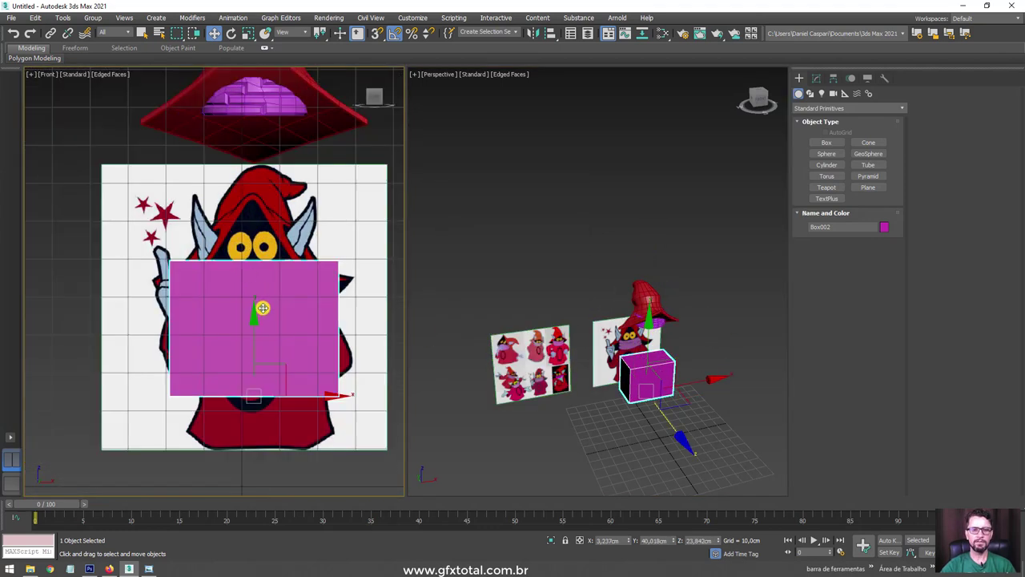
{"action": "scroll", "coordinate": [229, 245], "scroll_direction": "up", "scroll_amount": 1}
{"action": "key", "text": "alt+x"}
{"action": "scroll", "coordinate": [230, 288], "scroll_direction": "up", "scroll_amount": 3}
{"action": "key", "text": "f"}
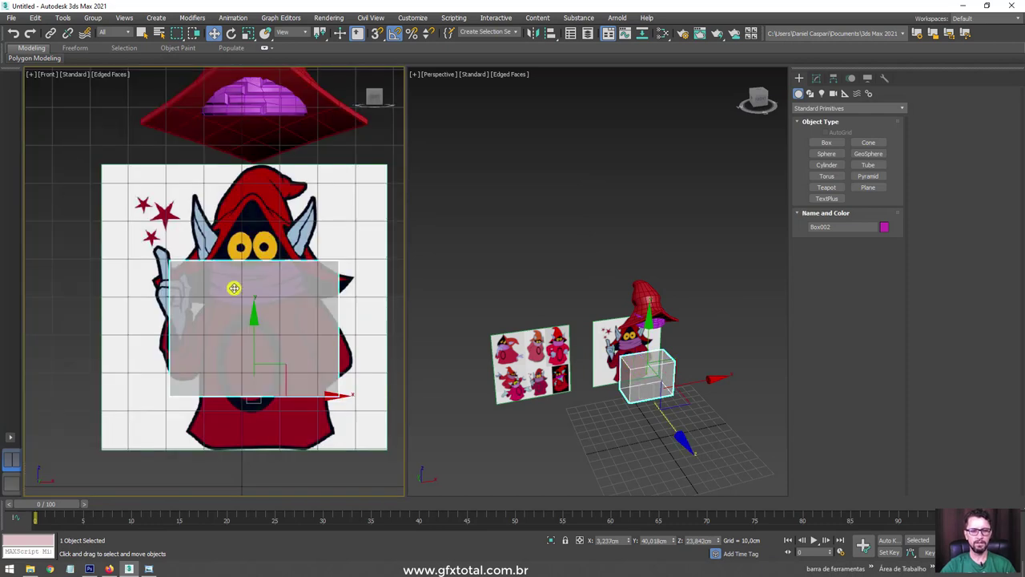
{"action": "left_click_drag", "start_coordinate": [255, 341], "coordinate": [255, 385]}
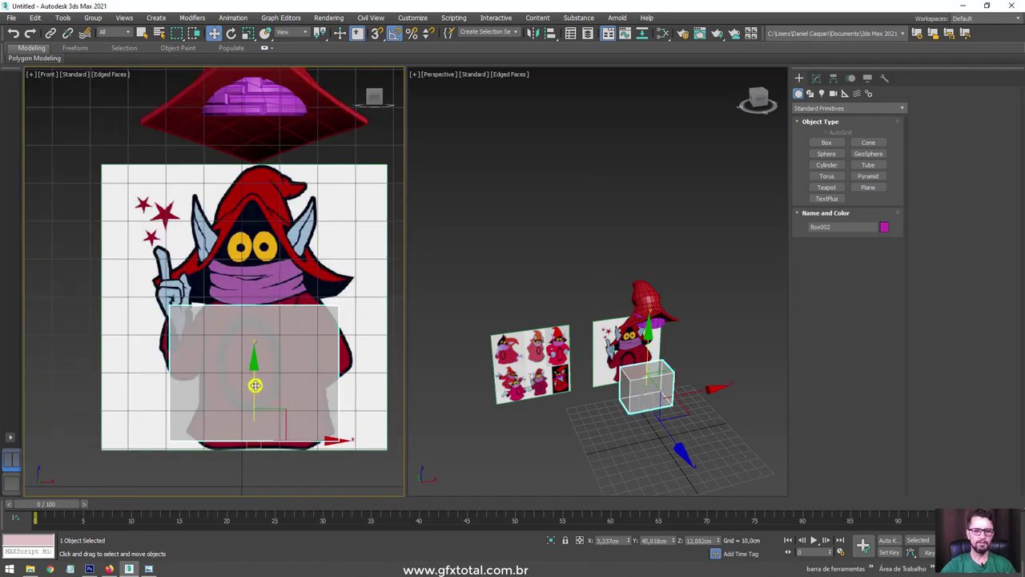
Step: Set the box width to about 36.9 cm and add an Edit Poly modifier
{"action": "left_click", "coordinate": [816, 78]}
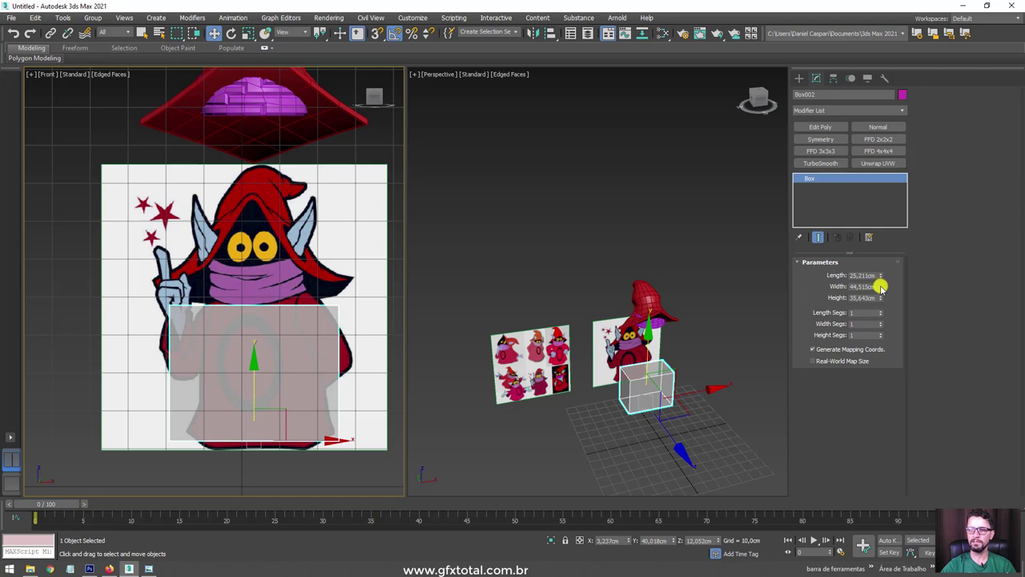
{"action": "left_click_drag", "start_coordinate": [880, 286], "coordinate": [877, 296]}
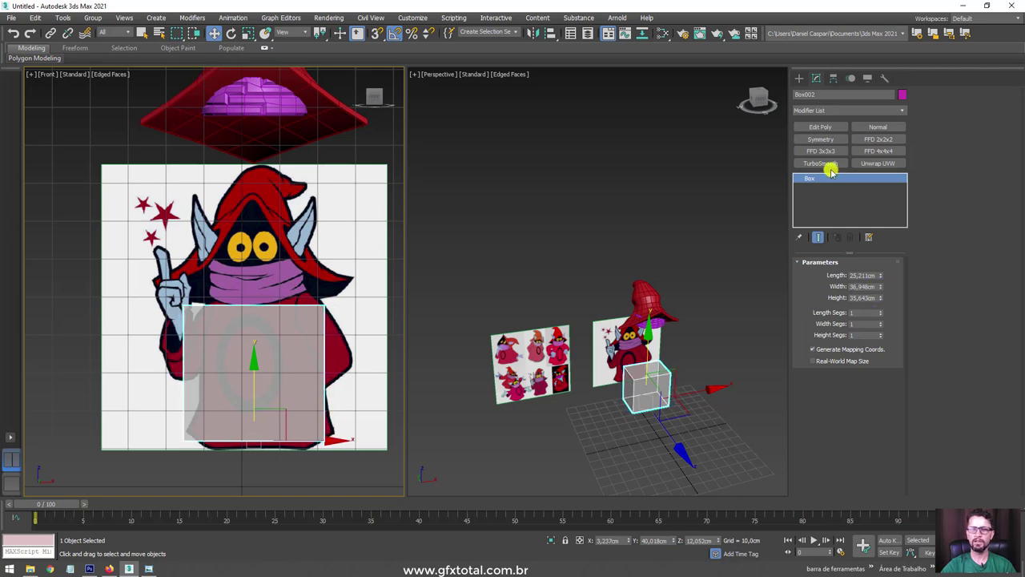
{"action": "left_click", "coordinate": [819, 126]}
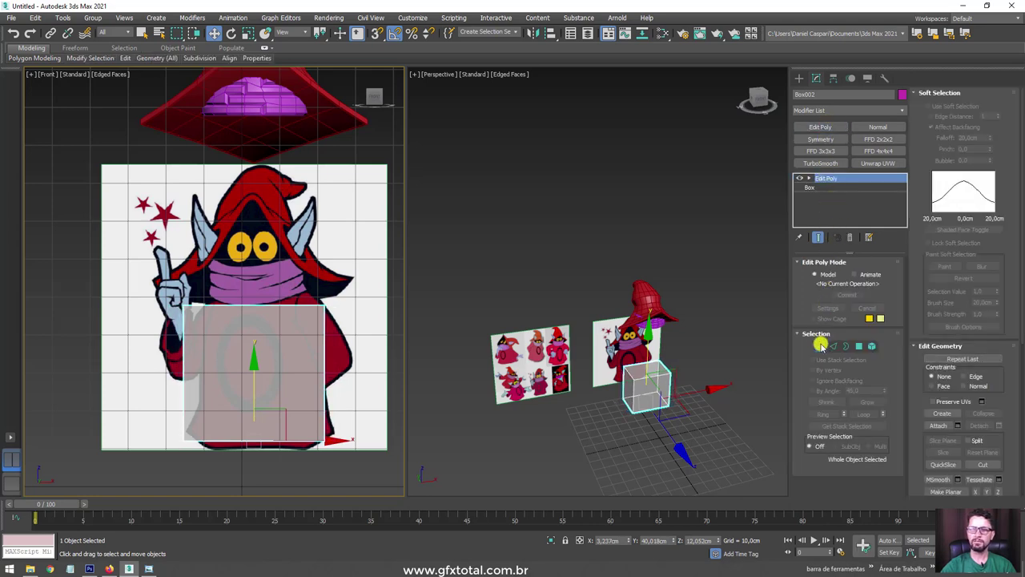
Step: Select the box's top four vertices and raise them to make the robe taller
{"action": "left_click", "coordinate": [820, 344]}
{"action": "middle_click_drag", "start_coordinate": [675, 343], "coordinate": [609, 320], "text": "alt"}
{"action": "mouse_move", "coordinate": [542, 291]}
{"action": "left_mouse_down"}
{"action": "mouse_move", "coordinate": [663, 327]}
{"action": "mouse_move", "coordinate": [634, 338]}
{"action": "left_mouse_up"}
{"action": "scroll", "coordinate": [663, 327], "scroll_direction": "up", "scroll_amount": 2}
{"action": "key", "text": "r"}
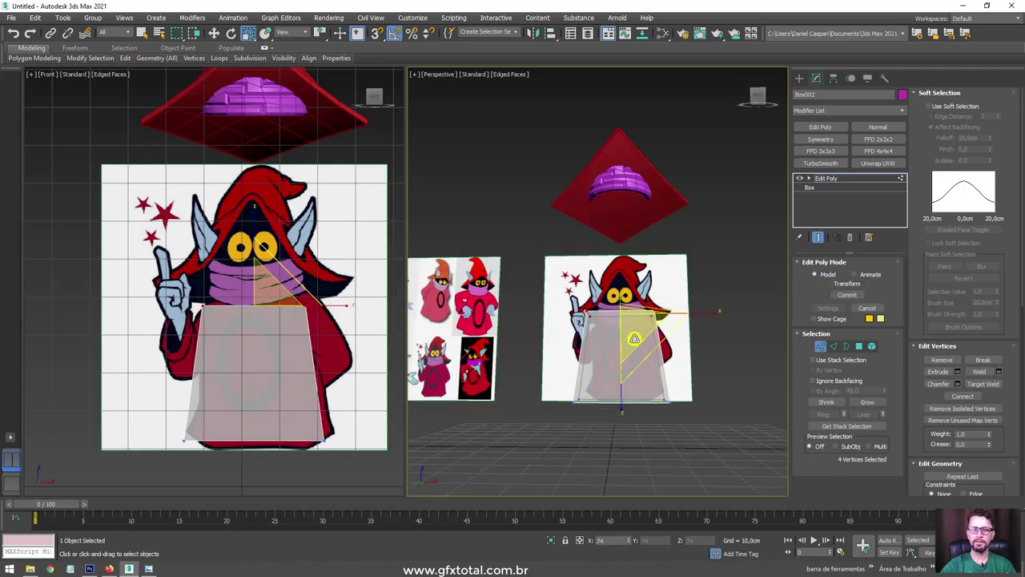
{"action": "key", "text": "w"}
{"action": "left_click_drag", "start_coordinate": [255, 257], "coordinate": [255, 233]}
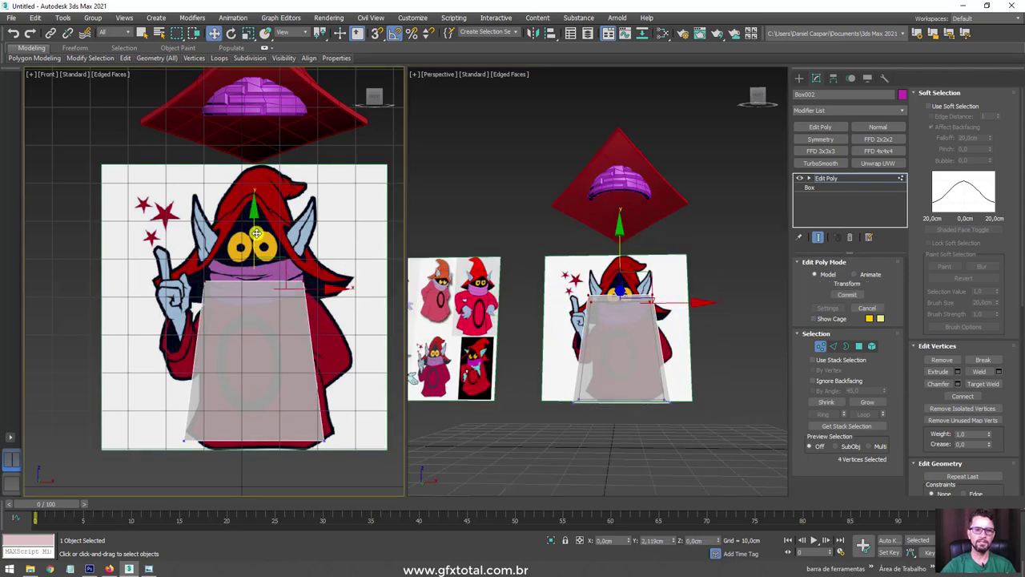
Step: Scale the top vertices inward to match the robe's flare in the drawing
{"action": "key", "text": "r"}
{"action": "left_click_drag", "start_coordinate": [265, 274], "coordinate": [303, 292]}
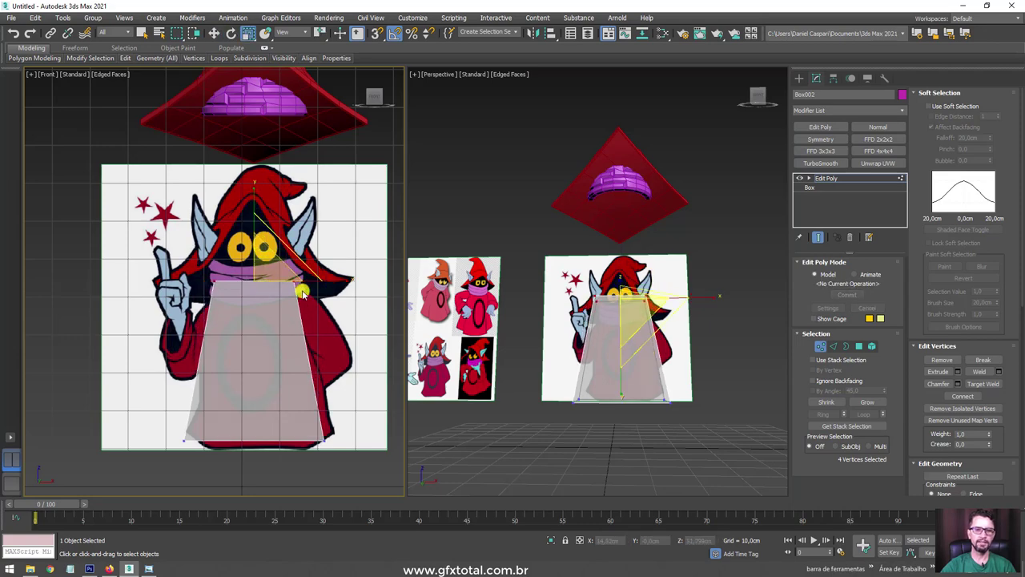
{"action": "mouse_move", "coordinate": [302, 293]}
{"action": "middle_mouse_down", "text": "alt"}
{"action": "mouse_move", "coordinate": [343, 337]}
{"action": "mouse_move", "coordinate": [327, 344]}
{"action": "middle_mouse_up", "text": "alt"}
{"action": "key", "text": "alt+x"}
{"action": "mouse_move", "coordinate": [499, 336]}
{"action": "middle_mouse_down", "text": "alt"}
{"action": "mouse_move", "coordinate": [577, 342]}
{"action": "mouse_move", "coordinate": [588, 398]}
{"action": "mouse_move", "coordinate": [670, 344]}
{"action": "mouse_move", "coordinate": [628, 362]}
{"action": "mouse_move", "coordinate": [629, 339]}
{"action": "mouse_move", "coordinate": [778, 332]}
{"action": "middle_mouse_up", "text": "alt"}
{"action": "scroll", "coordinate": [671, 343], "scroll_direction": "up", "scroll_amount": 2}
Step: Connect the selected horizontal edges to add the first vertical edges
{"action": "left_click", "coordinate": [832, 347]}
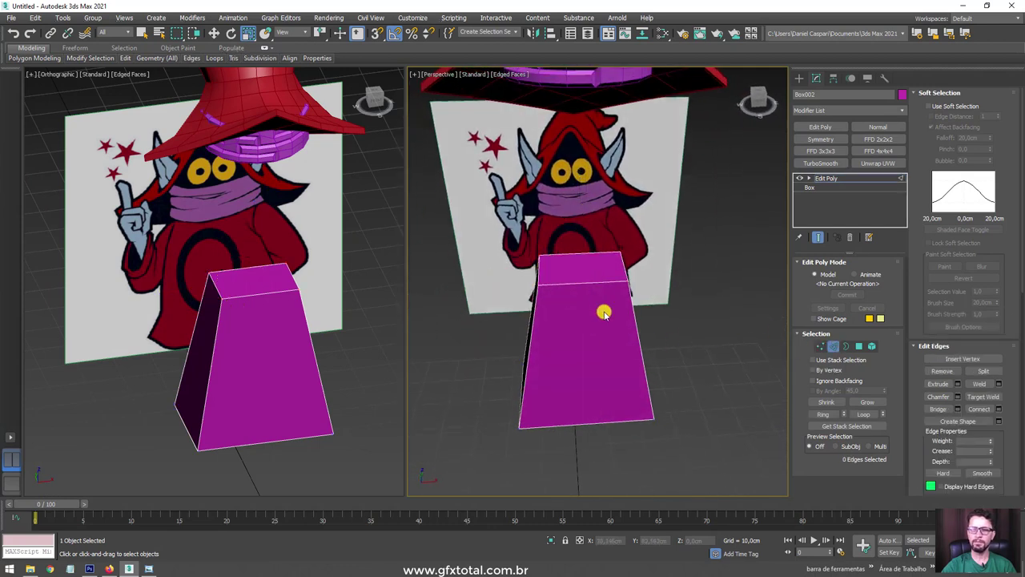
{"action": "mouse_move", "coordinate": [604, 309]}
{"action": "middle_mouse_down", "text": "alt"}
{"action": "mouse_move", "coordinate": [595, 305]}
{"action": "mouse_move", "coordinate": [606, 366]}
{"action": "middle_mouse_up", "text": "alt"}
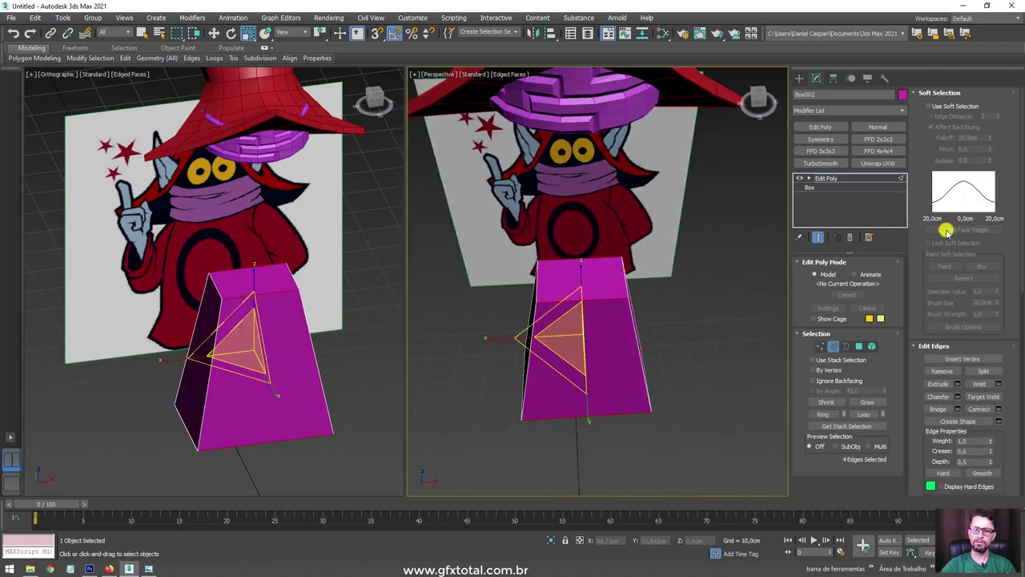
{"action": "left_click", "coordinate": [999, 409]}
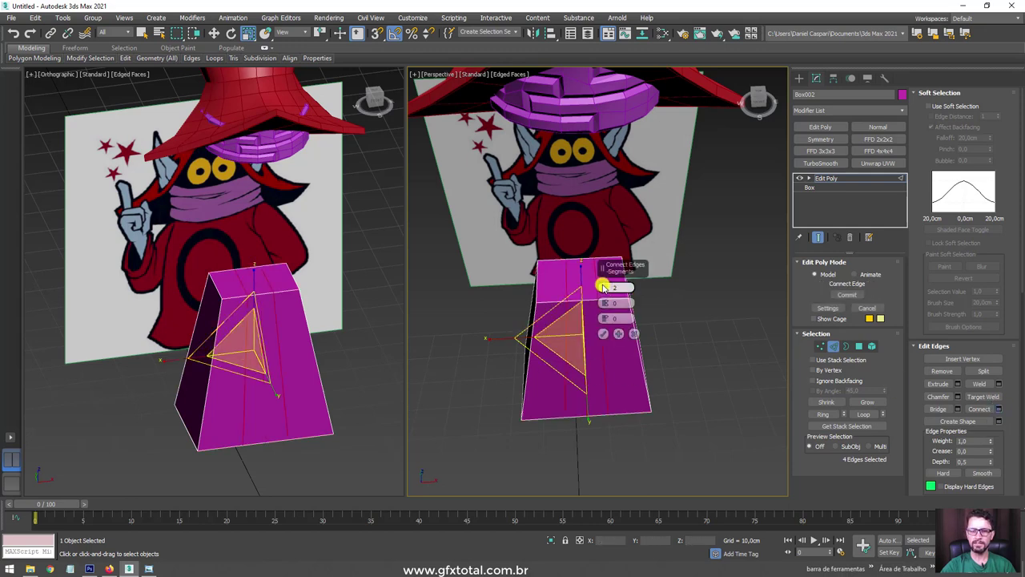
{"action": "left_click", "coordinate": [605, 333]}
Step: Select a top edge ring and connect it with more segments for extra vertical loops
{"action": "mouse_move", "coordinate": [614, 339]}
{"action": "middle_mouse_down", "text": "alt"}
{"action": "mouse_move", "coordinate": [652, 391]}
{"action": "mouse_move", "coordinate": [652, 355]}
{"action": "mouse_move", "coordinate": [685, 336]}
{"action": "middle_mouse_up", "text": "alt"}
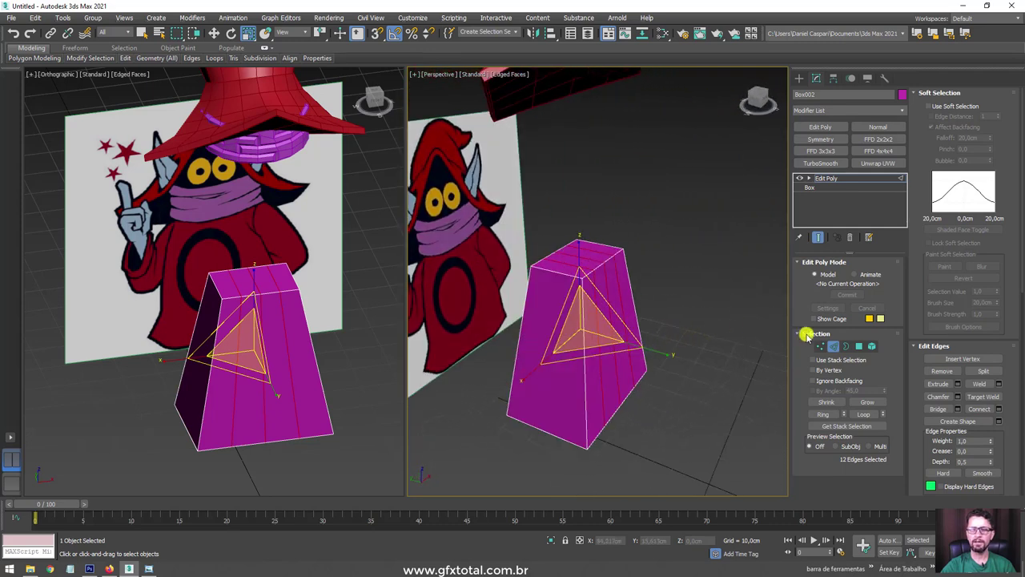
{"action": "left_click", "coordinate": [564, 277]}
{"action": "left_click", "coordinate": [825, 413]}
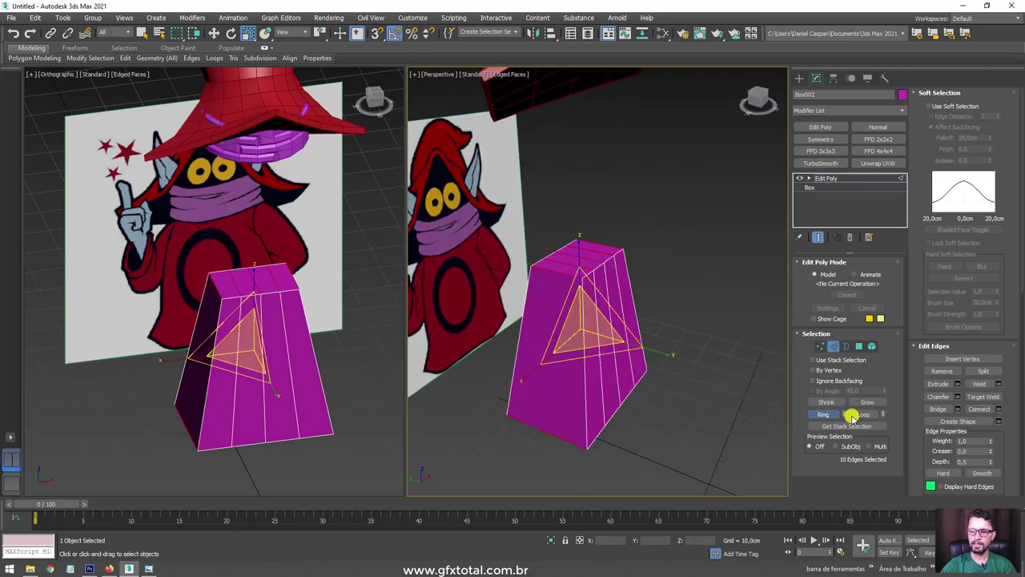
{"action": "left_click", "coordinate": [998, 409]}
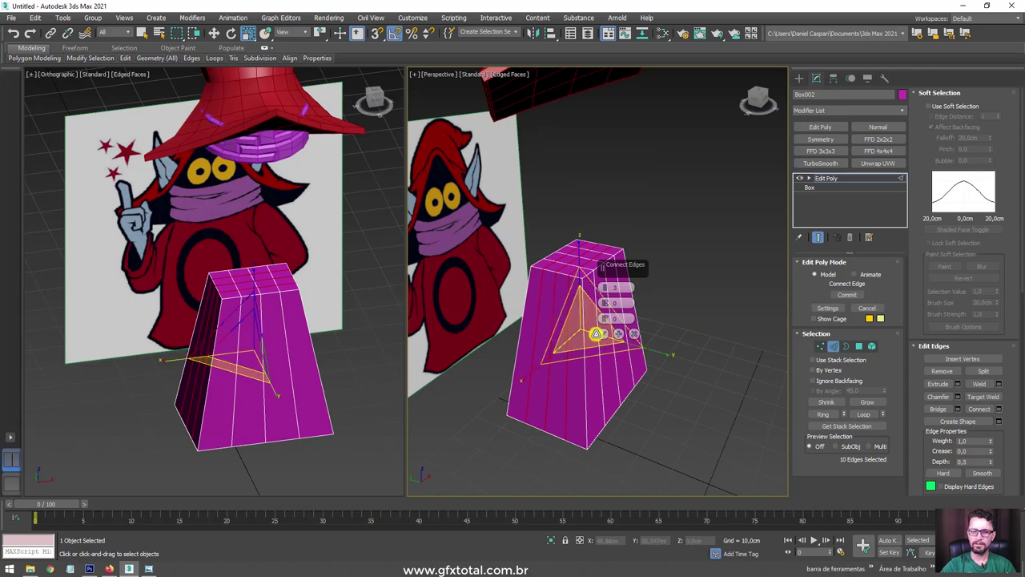
{"action": "left_click_drag", "start_coordinate": [603, 297], "coordinate": [607, 293]}
{"action": "left_click", "coordinate": [605, 332]}
{"action": "middle_click_drag", "start_coordinate": [675, 348], "coordinate": [777, 304], "text": "alt"}
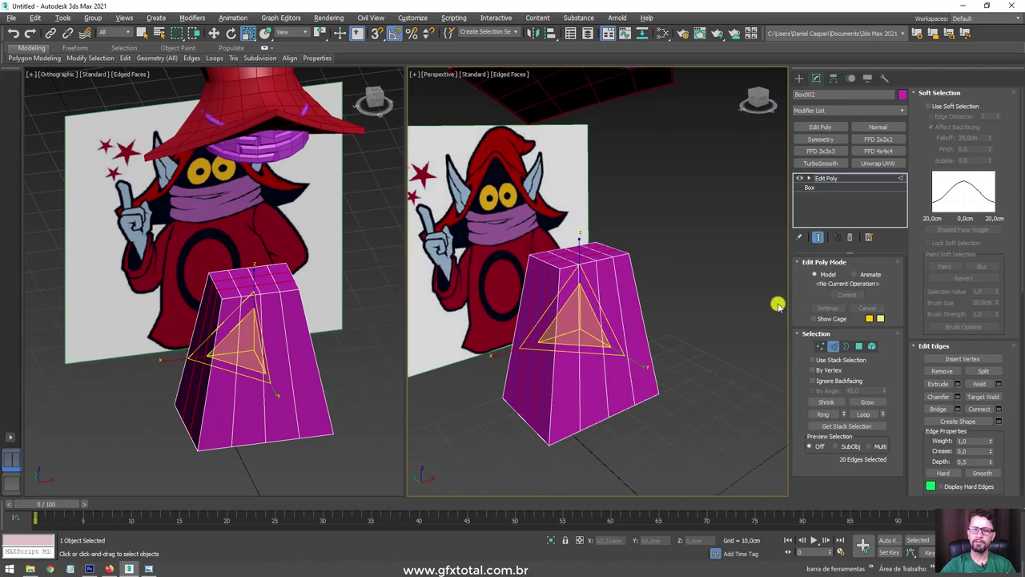
Step: Extrude two front strips as a group by 5.826 cm into a pleat
{"action": "left_click", "coordinate": [861, 346]}
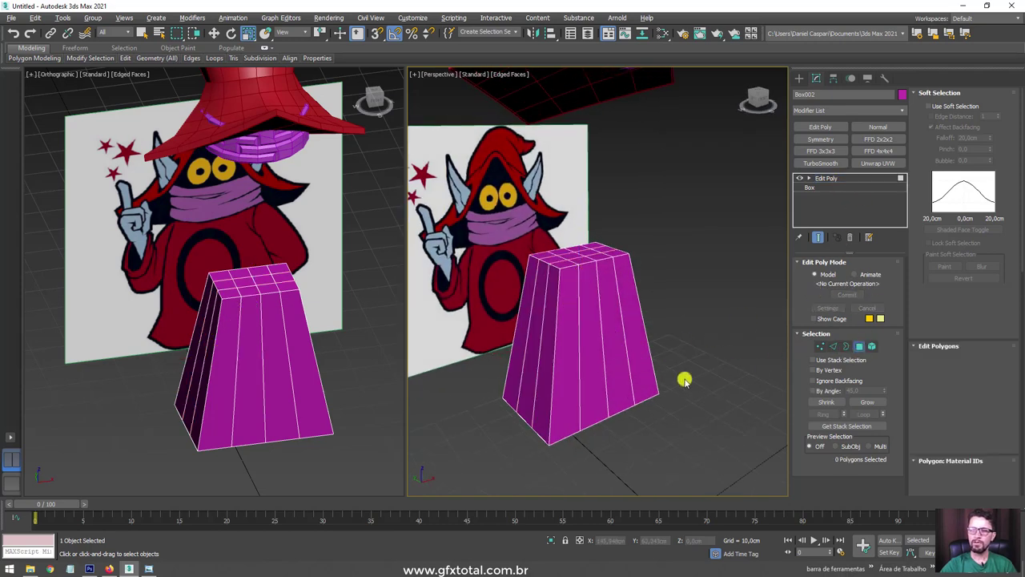
{"action": "left_click", "coordinate": [614, 383]}
{"action": "left_click", "coordinate": [591, 384], "text": "ctrl"}
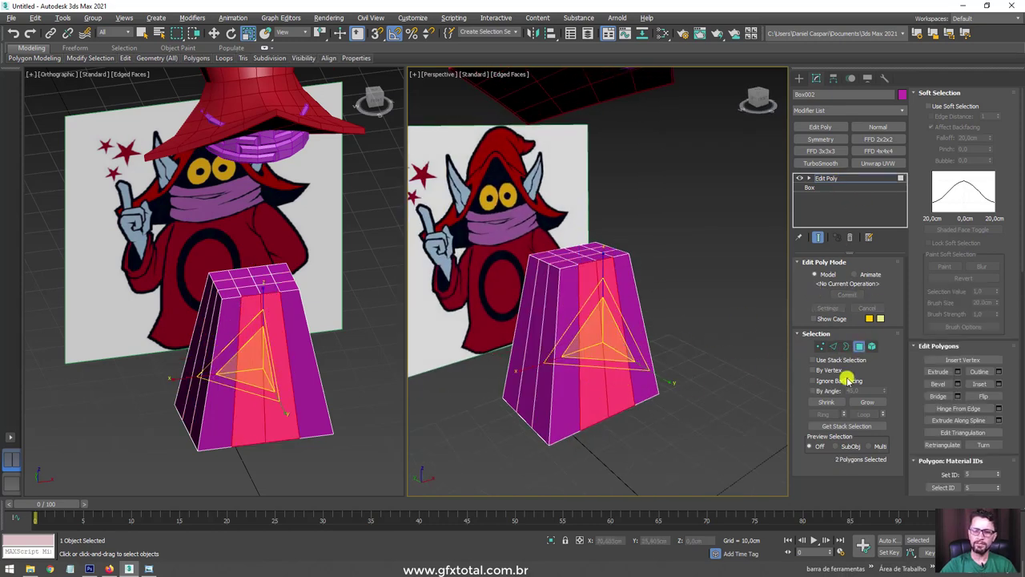
{"action": "middle_click_drag", "start_coordinate": [753, 379], "coordinate": [873, 384], "text": "alt"}
{"action": "left_click", "coordinate": [958, 372]}
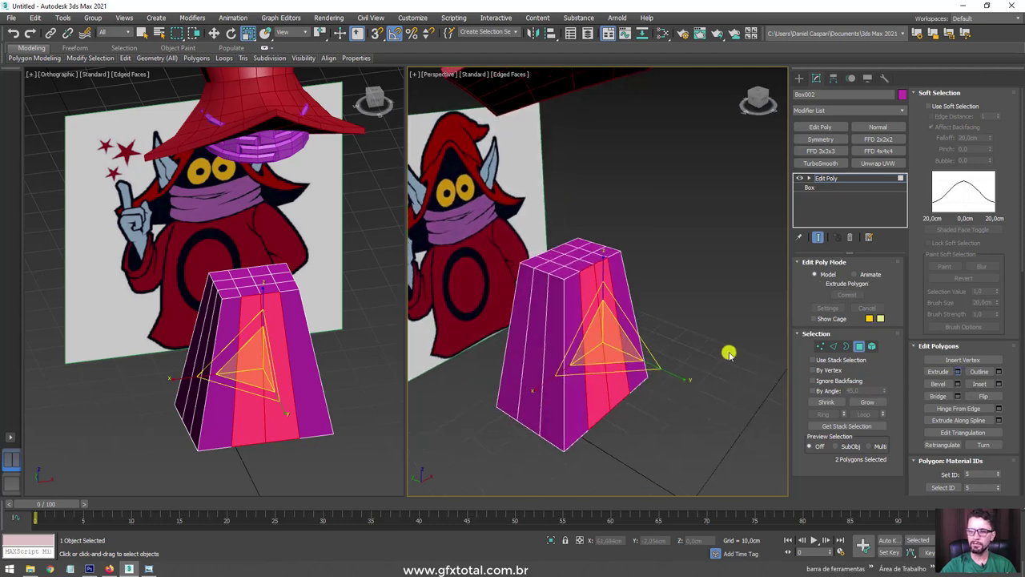
{"action": "left_click_drag", "start_coordinate": [607, 300], "coordinate": [614, 290]}
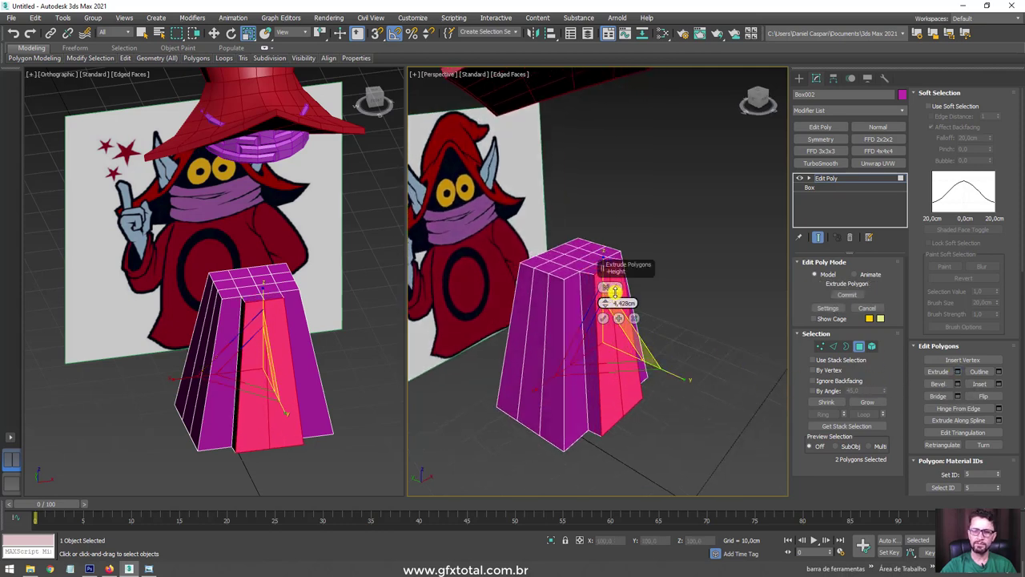
{"action": "left_click", "coordinate": [612, 289]}
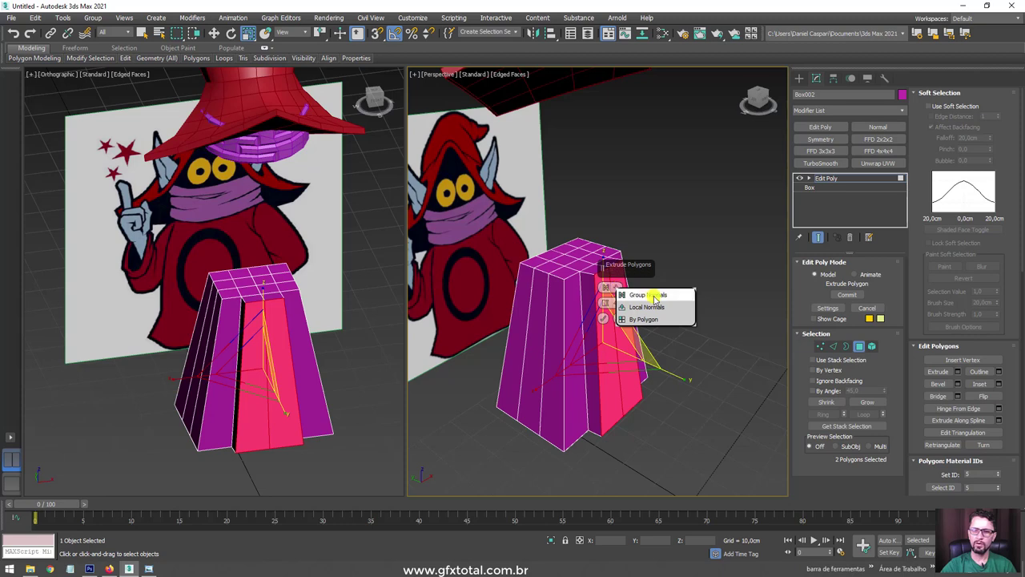
{"action": "left_click", "coordinate": [644, 295]}
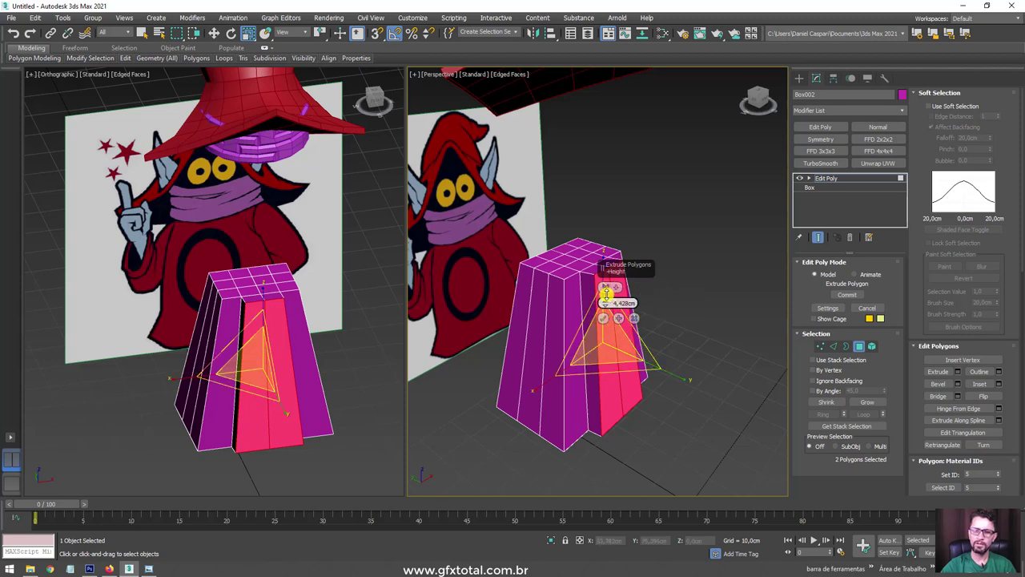
{"action": "left_click_drag", "start_coordinate": [607, 294], "coordinate": [607, 297]}
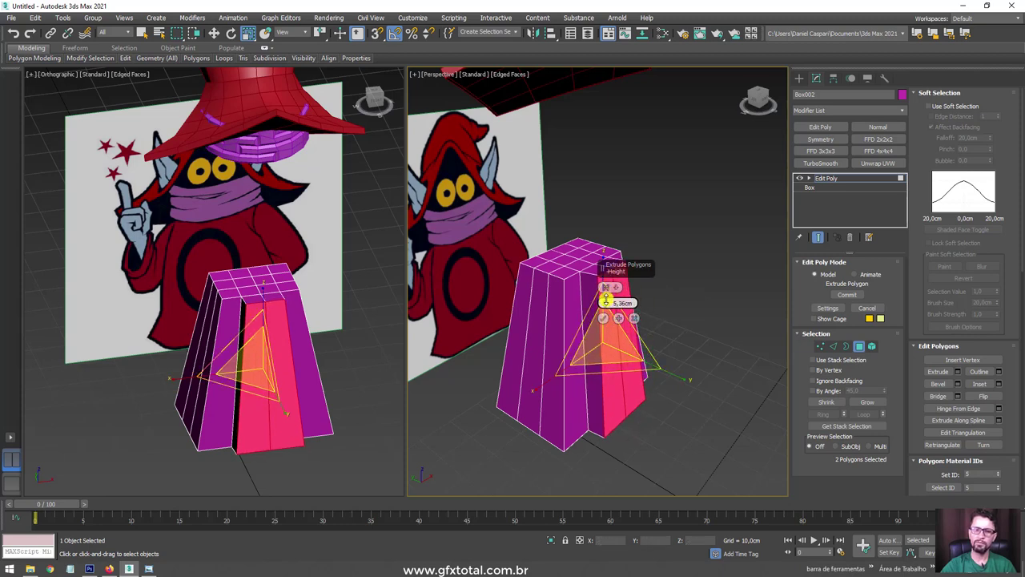
{"action": "left_click", "coordinate": [602, 318]}
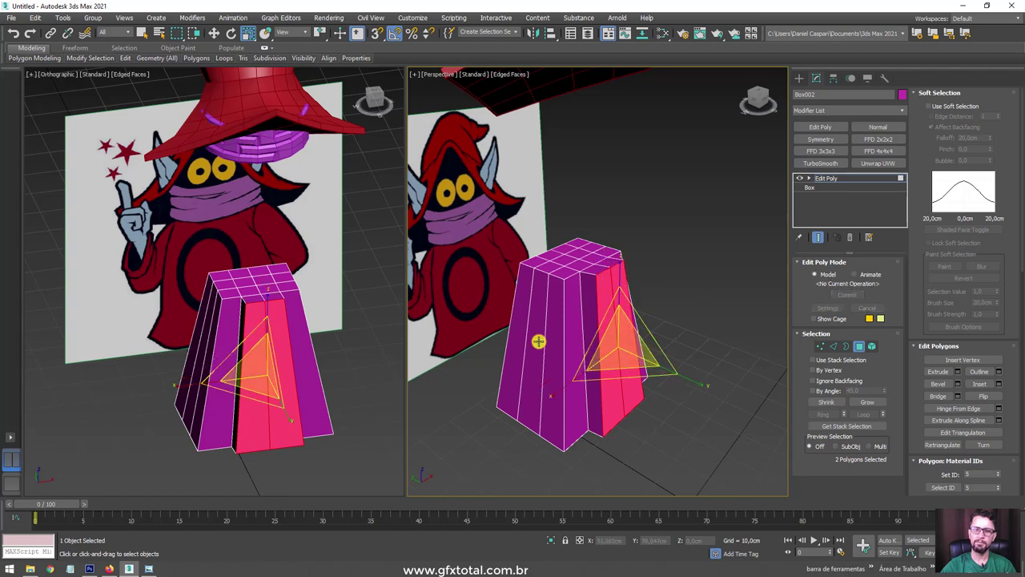
Step: Extrude another front polygon outward as an additional pleat
{"action": "middle_click_drag", "start_coordinate": [537, 341], "coordinate": [561, 362], "text": "alt"}
{"action": "left_click", "coordinate": [536, 390]}
{"action": "middle_click_drag", "start_coordinate": [585, 415], "coordinate": [643, 357], "text": "alt"}
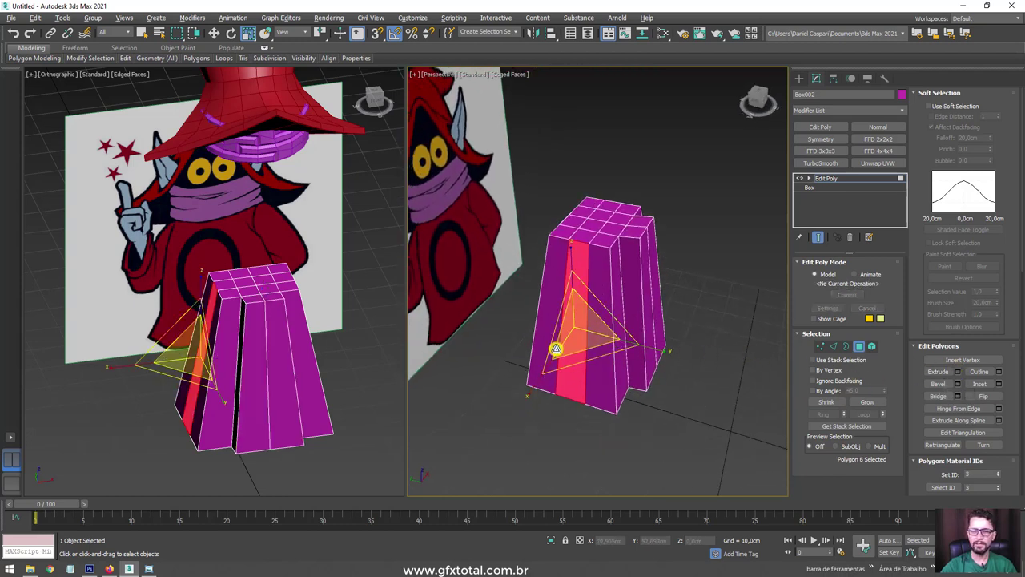
{"action": "left_click", "coordinate": [999, 372]}
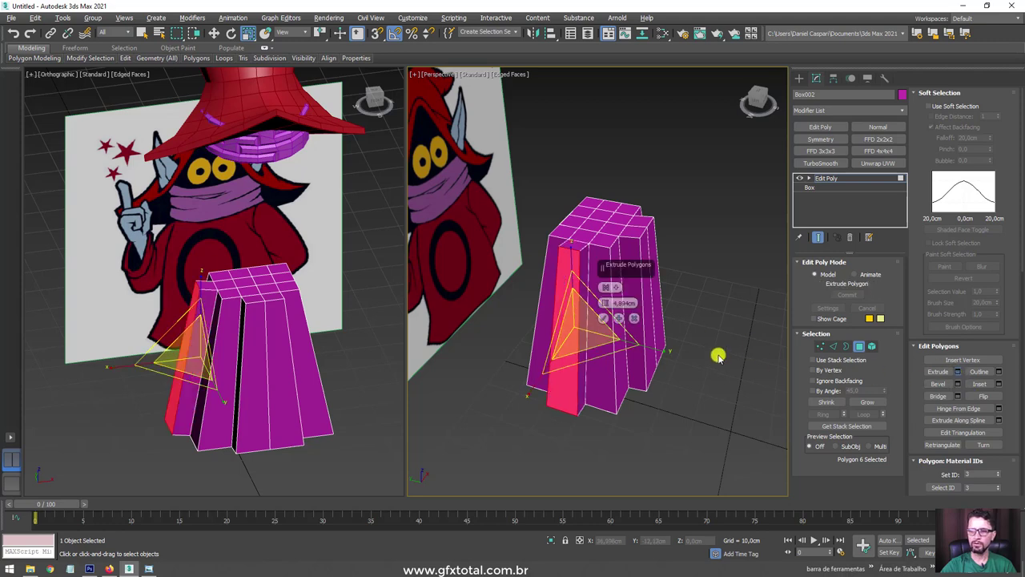
{"action": "left_click", "coordinate": [603, 318]}
{"action": "middle_click_drag", "start_coordinate": [684, 323], "coordinate": [593, 280], "text": "alt"}
{"action": "key", "text": "ctrl+a"}
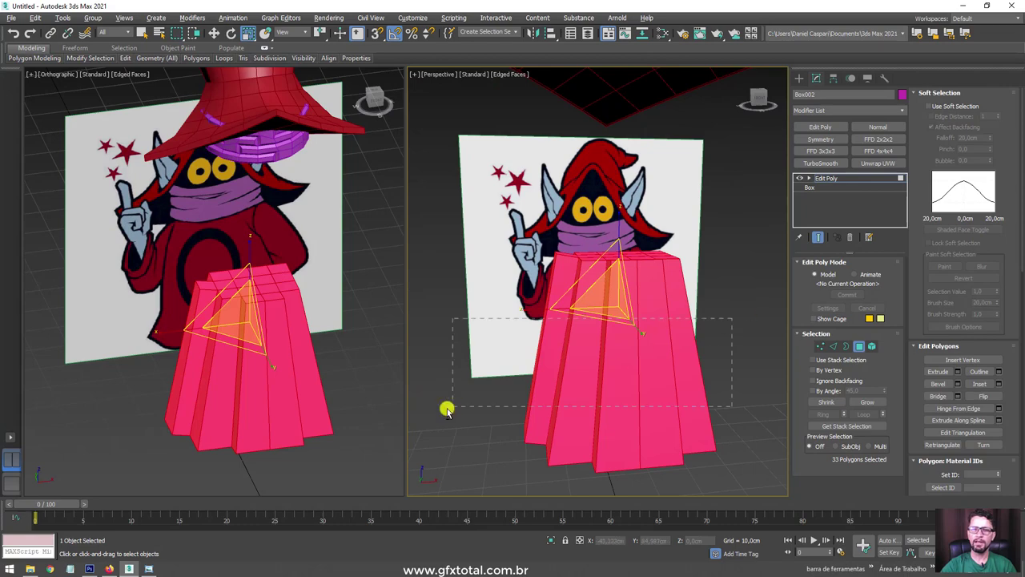
Step: Deselect the robe's lower polygons, keeping only the upper ones selected
{"action": "left_click_drag", "start_coordinate": [731, 319], "coordinate": [447, 409], "text": "alt"}
{"action": "mouse_move", "coordinate": [446, 409]}
{"action": "middle_mouse_down", "text": "alt"}
{"action": "mouse_move", "coordinate": [617, 384]}
{"action": "mouse_move", "coordinate": [622, 337]}
{"action": "middle_mouse_up", "text": "alt"}
{"action": "mouse_move", "coordinate": [702, 361]}
{"action": "middle_mouse_down", "text": "alt"}
{"action": "mouse_move", "coordinate": [681, 354]}
{"action": "mouse_move", "coordinate": [705, 375]}
{"action": "mouse_move", "coordinate": [682, 361]}
{"action": "middle_mouse_up", "text": "alt"}
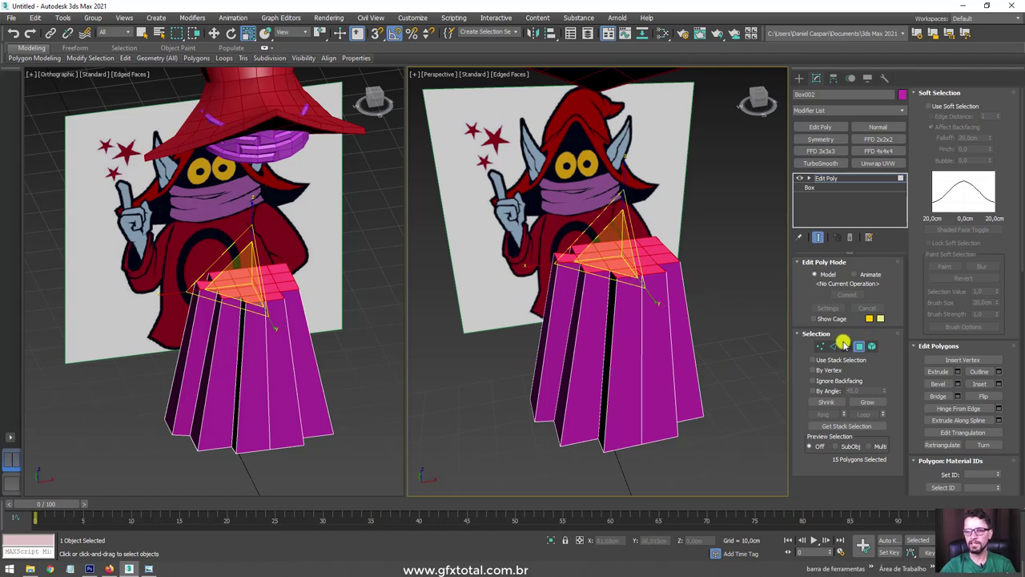
{"action": "left_click", "coordinate": [835, 345]}
{"action": "middle_click_drag", "start_coordinate": [702, 304], "coordinate": [686, 285], "text": "alt"}
{"action": "mouse_move", "coordinate": [410, 297]}
{"action": "middle_mouse_down", "text": "alt"}
{"action": "mouse_move", "coordinate": [681, 339]}
{"action": "mouse_move", "coordinate": [655, 345]}
{"action": "middle_mouse_up", "text": "alt"}
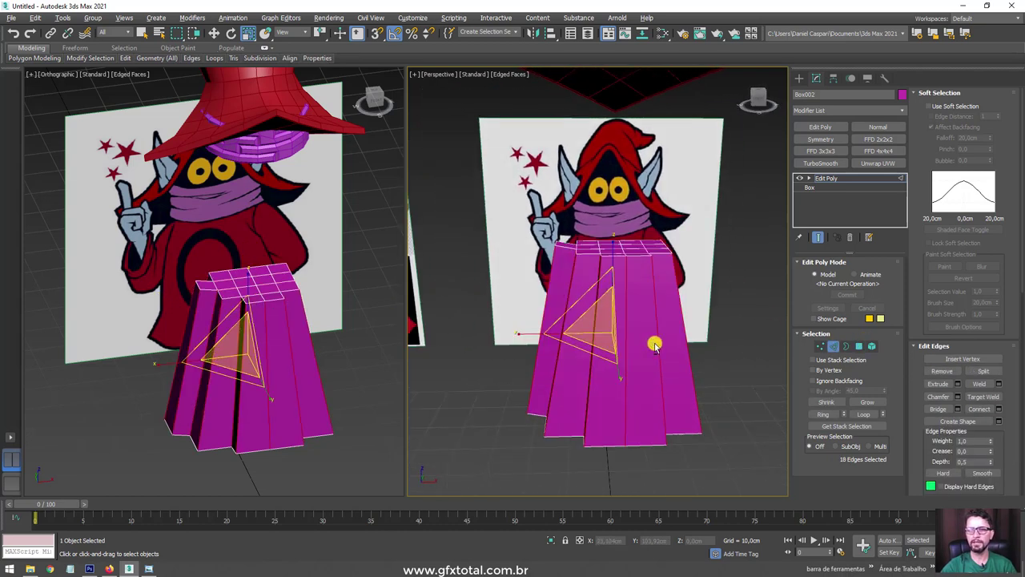
Step: Return to object level and add a Symmetry modifier mirroring along X
{"action": "left_click", "coordinate": [827, 178]}
{"action": "mouse_move", "coordinate": [691, 286]}
{"action": "middle_mouse_down", "text": "alt"}
{"action": "mouse_move", "coordinate": [629, 299]}
{"action": "mouse_move", "coordinate": [637, 312]}
{"action": "mouse_move", "coordinate": [652, 304]}
{"action": "middle_mouse_up", "text": "alt"}
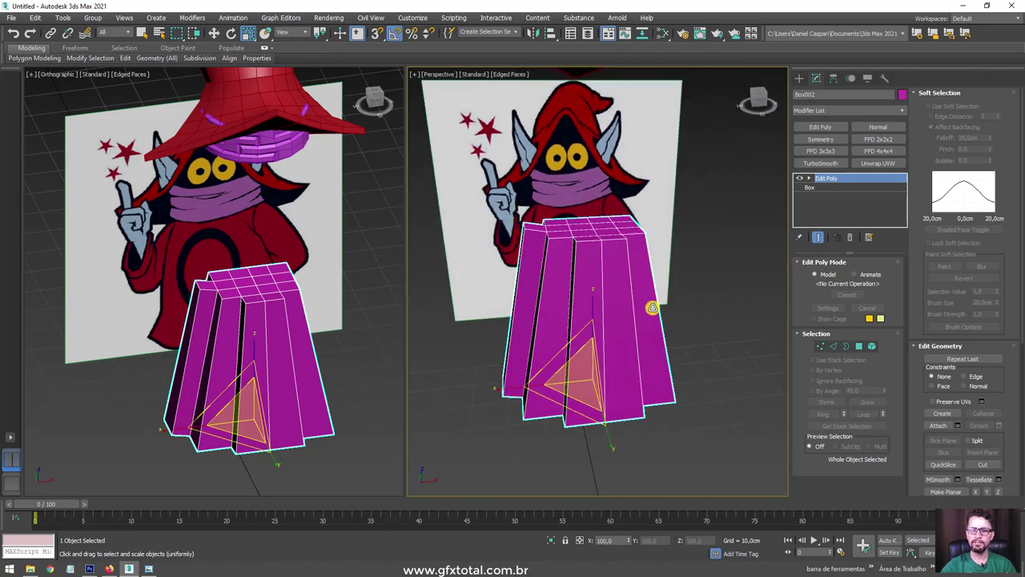
{"action": "left_click_drag", "start_coordinate": [514, 229], "coordinate": [545, 240]}
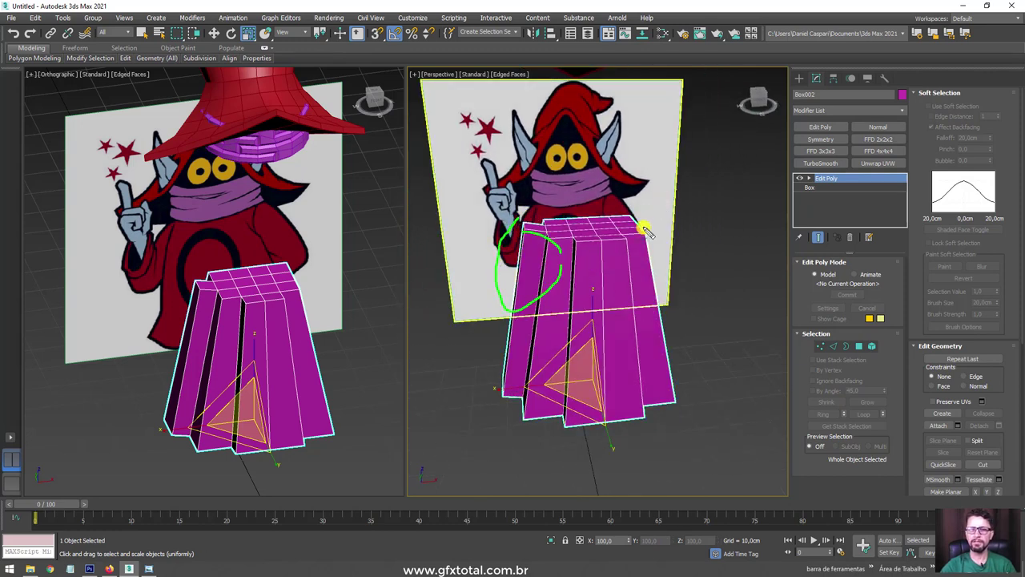
{"action": "left_click_drag", "start_coordinate": [647, 231], "coordinate": [677, 264]}
{"action": "left_click", "coordinate": [819, 140]}
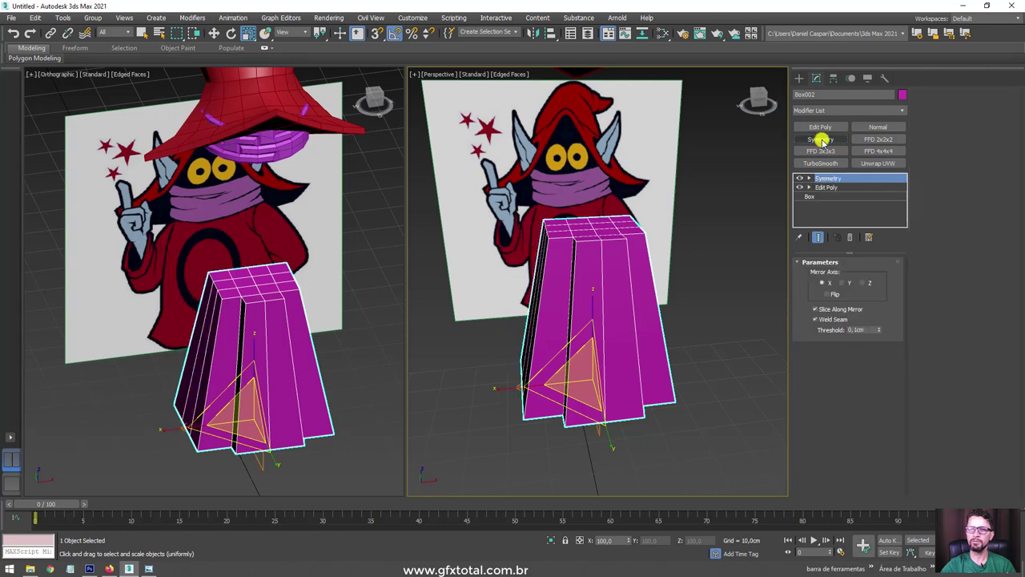
Step: Turn on Flip in Symmetry and stack a new Edit Poly in Edge mode
{"action": "left_click", "coordinate": [827, 293]}
{"action": "middle_click_drag", "start_coordinate": [643, 315], "coordinate": [670, 302], "text": "alt"}
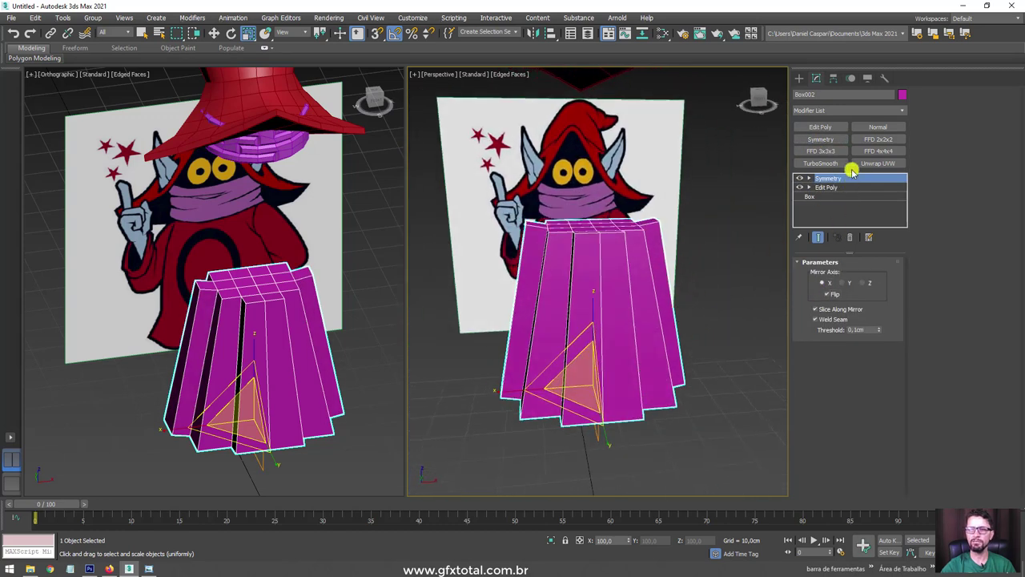
{"action": "left_click", "coordinate": [828, 126]}
{"action": "left_click", "coordinate": [834, 345]}
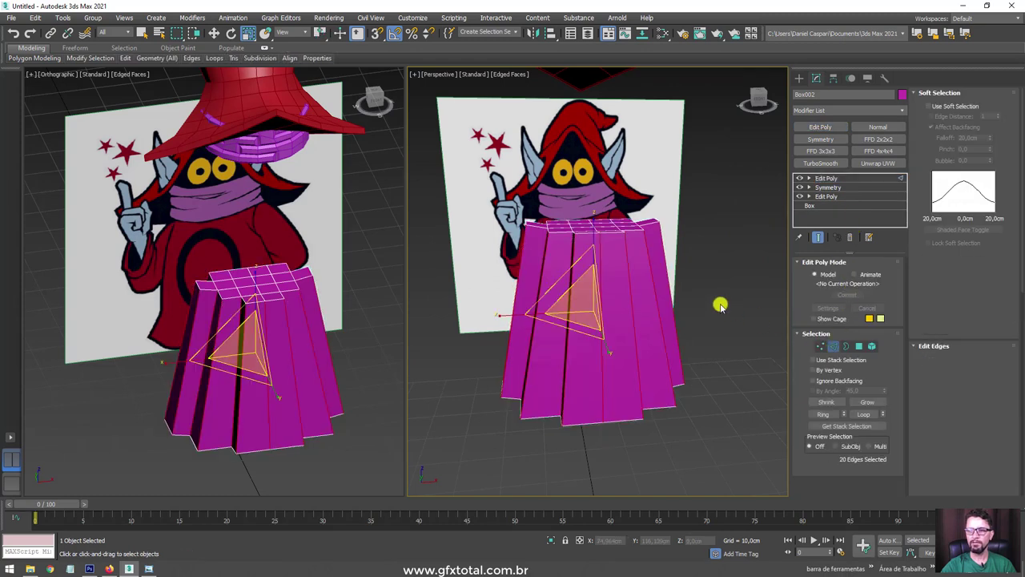
{"action": "middle_click_drag", "start_coordinate": [718, 302], "coordinate": [740, 282], "text": "alt"}
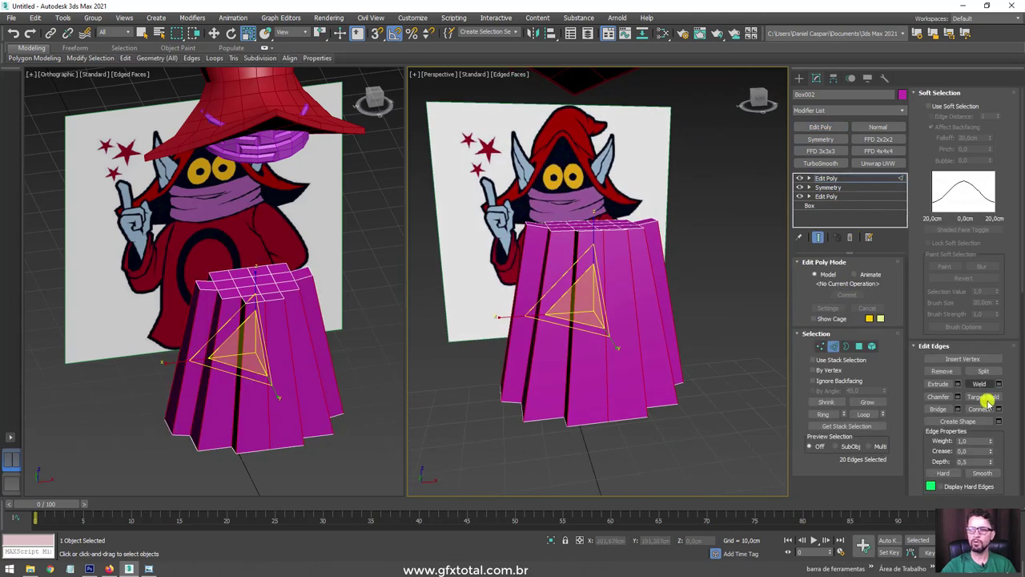
Step: Connect the vertical pleat edges with 6 horizontal segments
{"action": "left_click", "coordinate": [998, 409]}
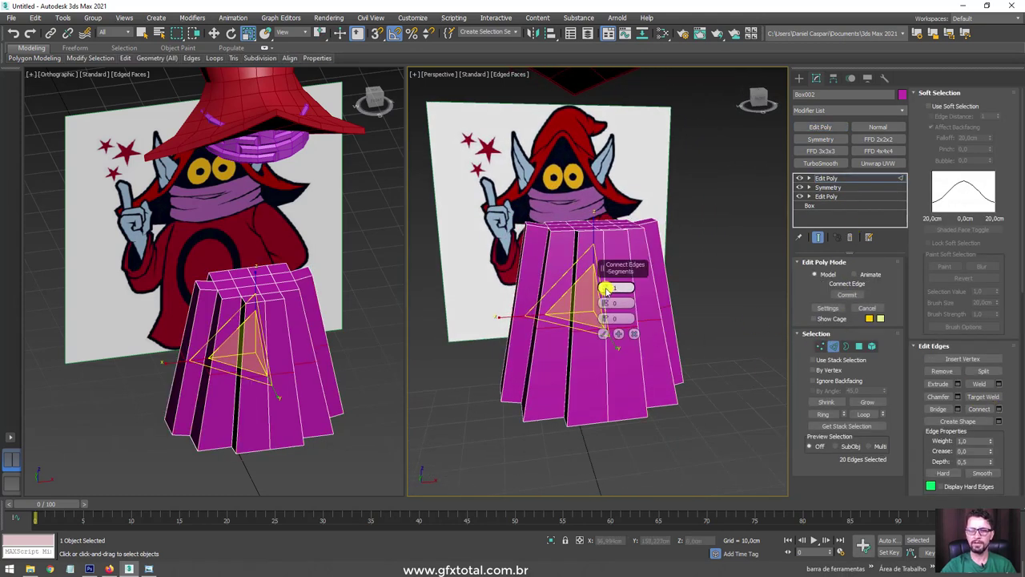
{"action": "left_click_drag", "start_coordinate": [606, 288], "coordinate": [605, 280]}
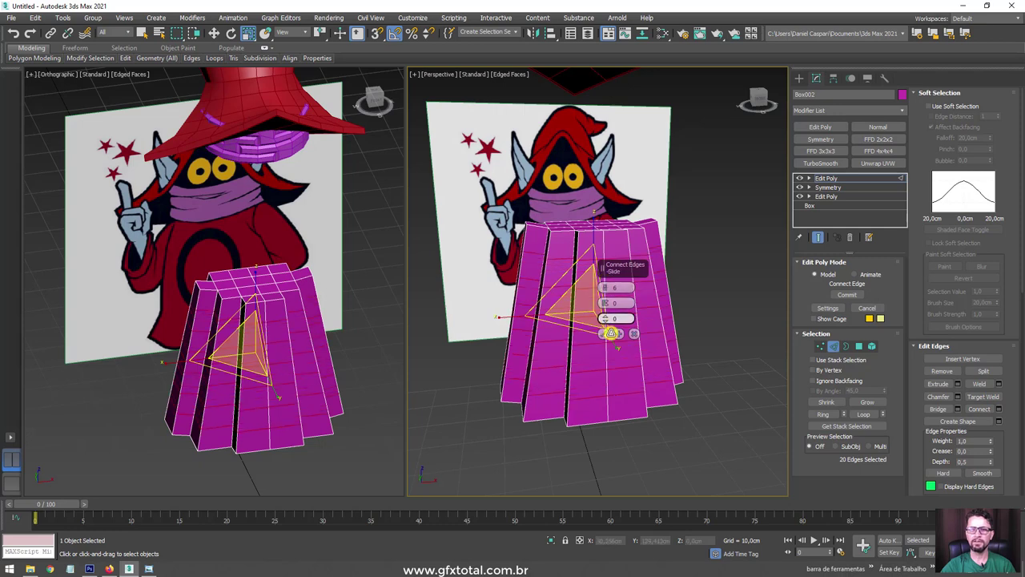
{"action": "left_click", "coordinate": [603, 333]}
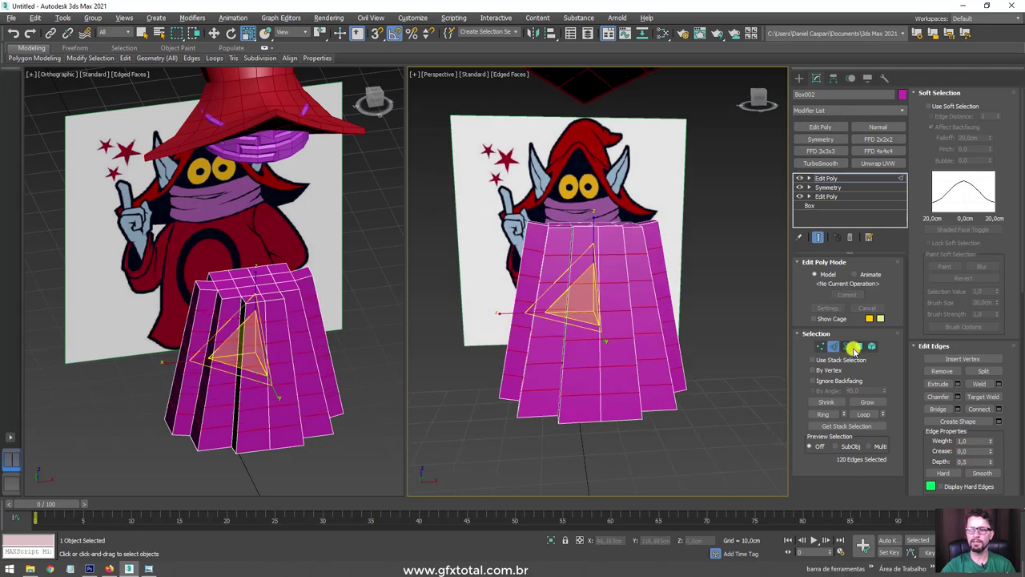
Step: Select the robe's top polygon rows with Soft Selection on and a wider falloff
{"action": "left_click", "coordinate": [856, 347]}
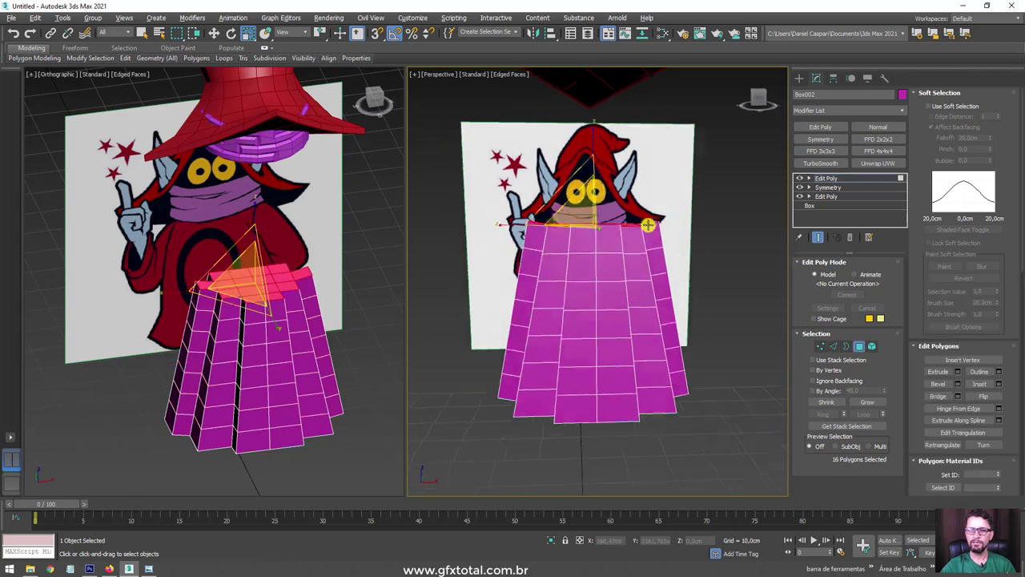
{"action": "middle_click_drag", "start_coordinate": [608, 240], "coordinate": [503, 178], "text": "alt"}
{"action": "left_click_drag", "start_coordinate": [698, 237], "coordinate": [696, 246]}
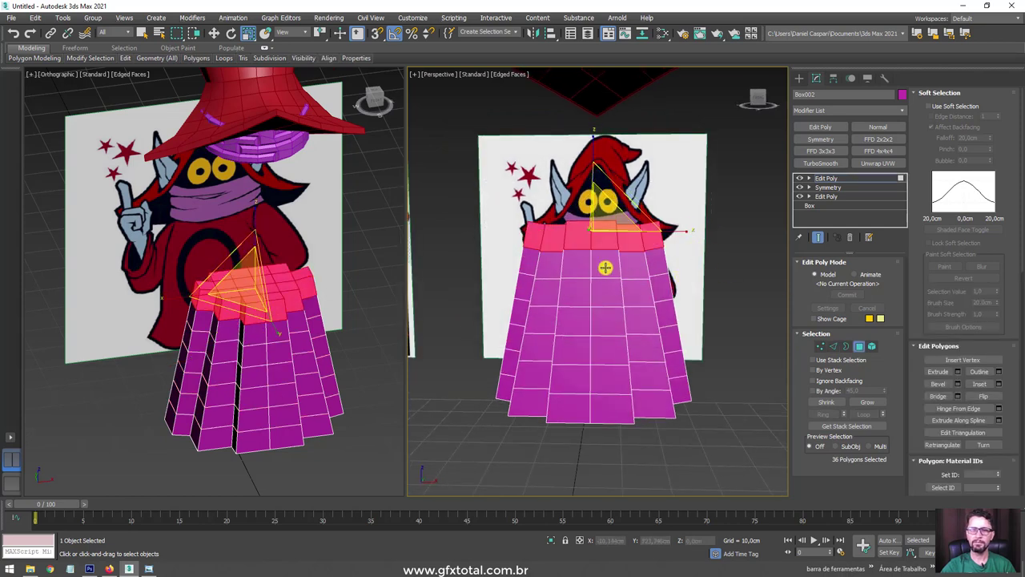
{"action": "middle_click_drag", "start_coordinate": [605, 267], "coordinate": [687, 296], "text": "alt"}
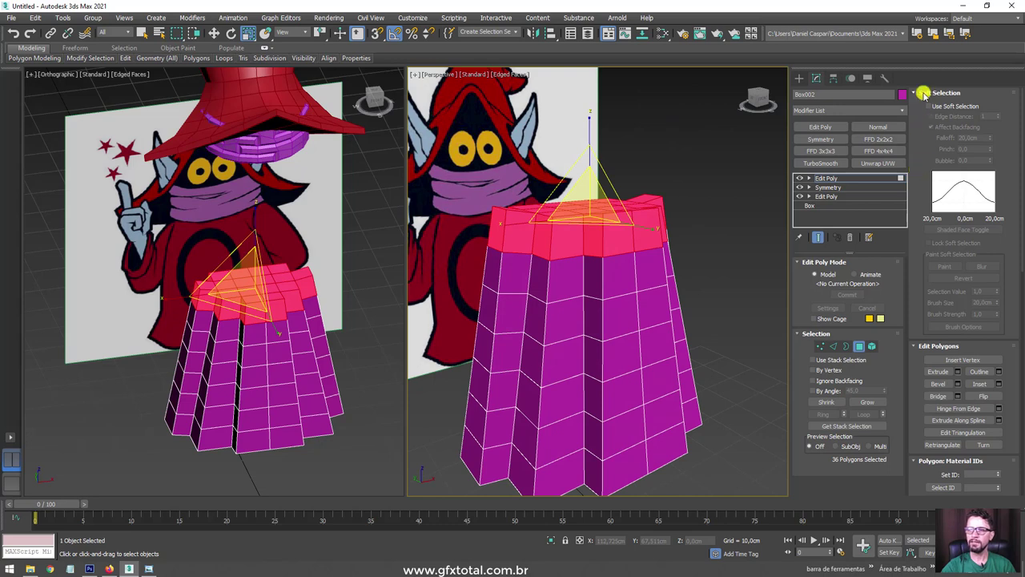
{"action": "left_click", "coordinate": [929, 106]}
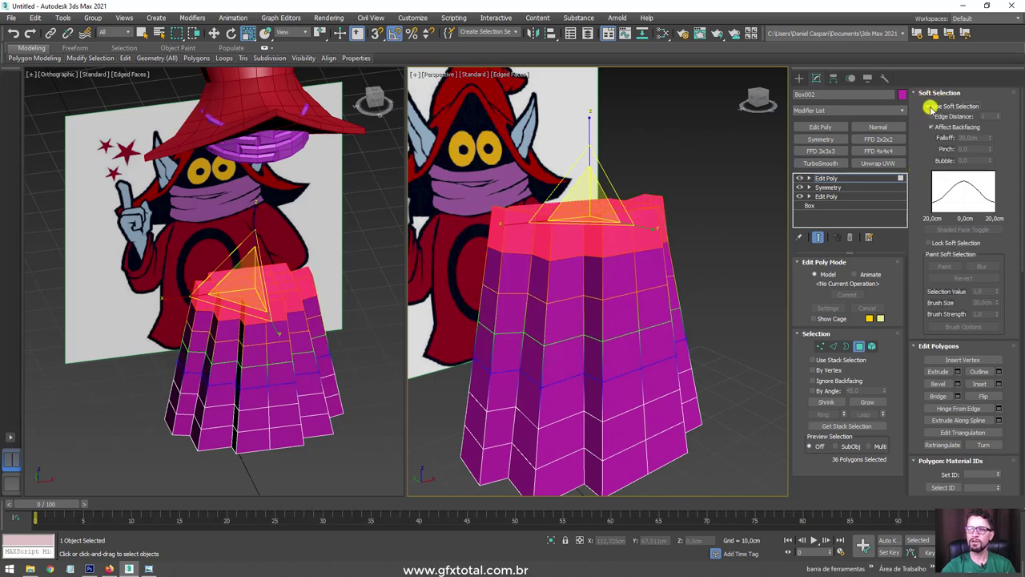
{"action": "left_click_drag", "start_coordinate": [992, 141], "coordinate": [982, 140]}
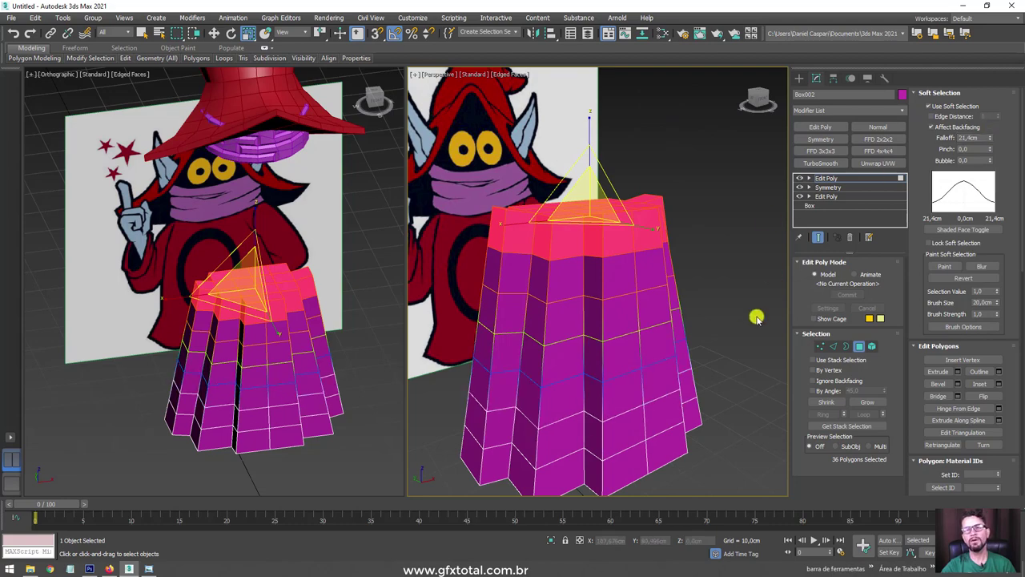
Step: Relax the selected top rows five times to round them into a dome
{"action": "mouse_move", "coordinate": [756, 318]}
{"action": "middle_mouse_down", "text": "alt"}
{"action": "mouse_move", "coordinate": [732, 328]}
{"action": "mouse_move", "coordinate": [667, 319]}
{"action": "mouse_move", "coordinate": [625, 295]}
{"action": "mouse_move", "coordinate": [715, 350]}
{"action": "mouse_move", "coordinate": [646, 258]}
{"action": "middle_mouse_up", "text": "alt"}
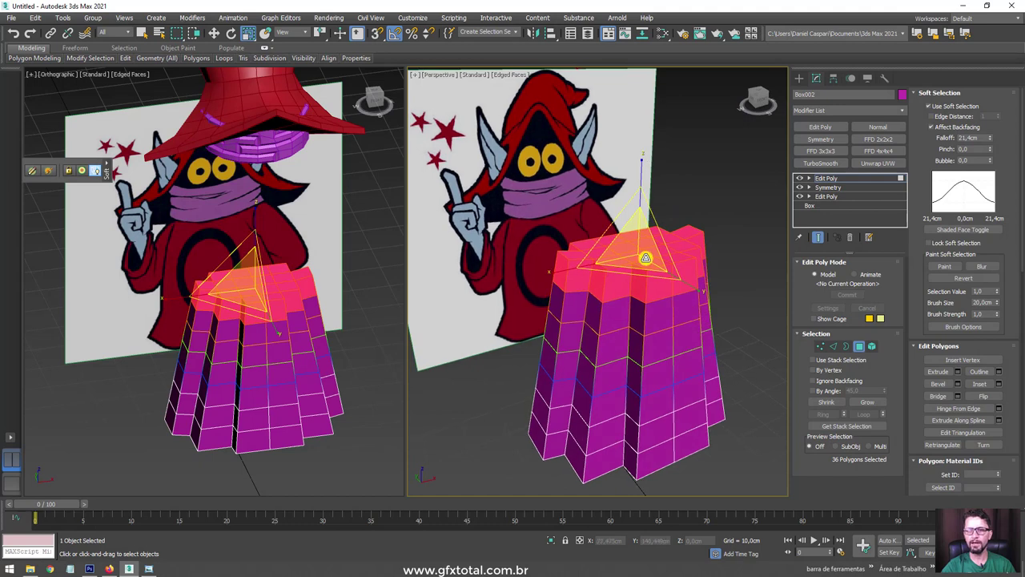
{"action": "mouse_move", "coordinate": [700, 305]}
{"action": "middle_mouse_down", "text": "alt"}
{"action": "mouse_move", "coordinate": [707, 290]}
{"action": "mouse_move", "coordinate": [725, 295]}
{"action": "middle_mouse_up", "text": "alt"}
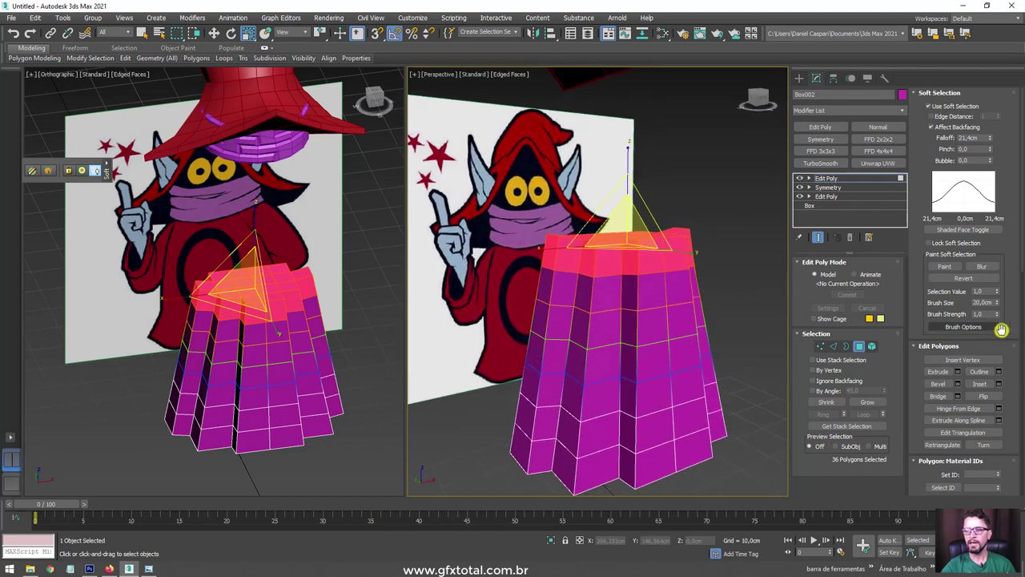
{"action": "left_click_drag", "start_coordinate": [1000, 327], "coordinate": [1006, 128]}
{"action": "left_click", "coordinate": [957, 352]}
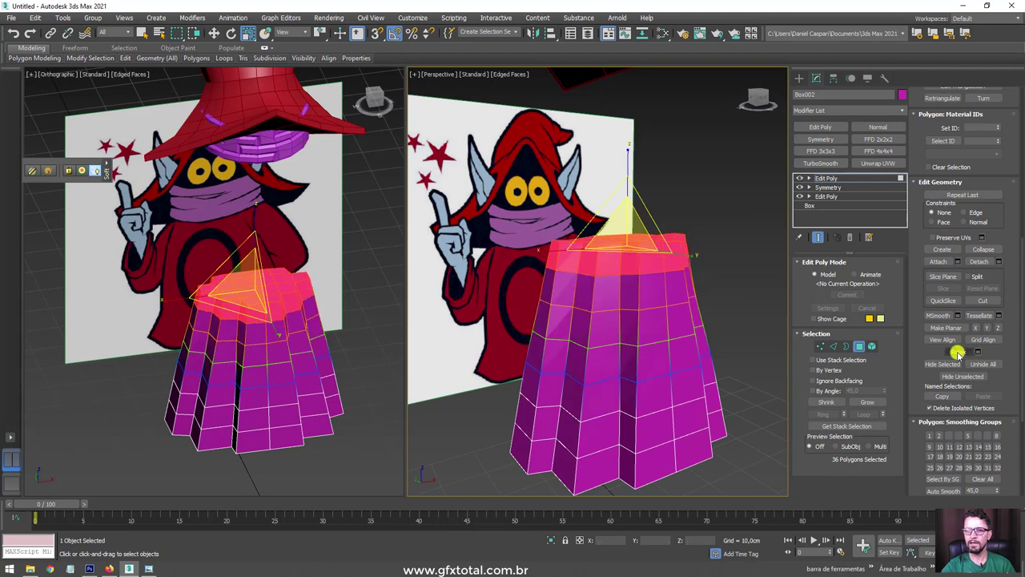
{"action": "left_click", "coordinate": [957, 353]}
{"action": "left_click", "coordinate": [957, 353]}
{"action": "left_click", "coordinate": [957, 352]}
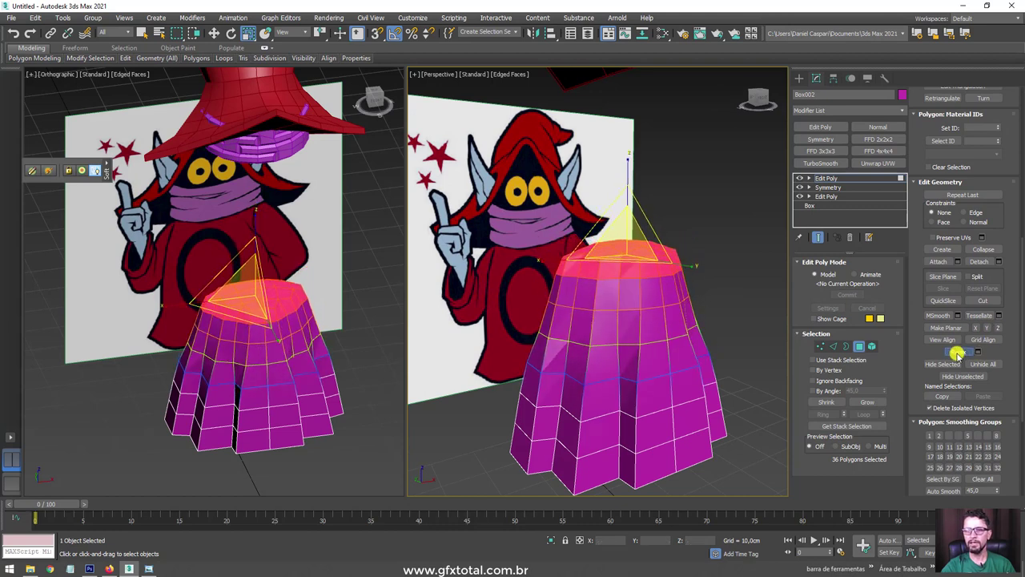
{"action": "left_click", "coordinate": [957, 352]}
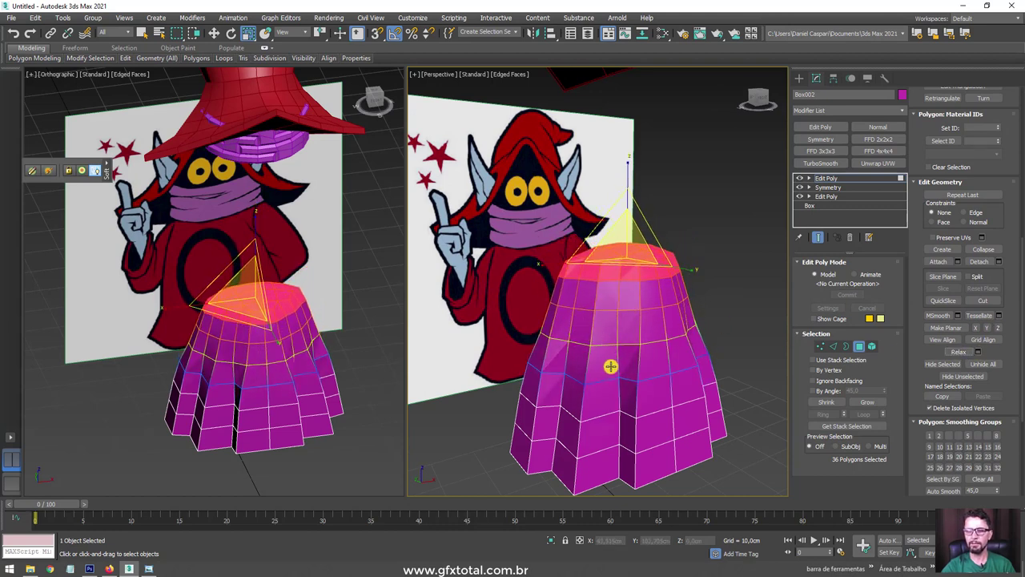
{"action": "mouse_move", "coordinate": [720, 423]}
{"action": "middle_mouse_down", "text": "alt"}
{"action": "mouse_move", "coordinate": [688, 451]}
{"action": "mouse_move", "coordinate": [653, 437]}
{"action": "mouse_move", "coordinate": [668, 425]}
{"action": "middle_mouse_up", "text": "alt"}
{"action": "left_click", "coordinate": [645, 424]}
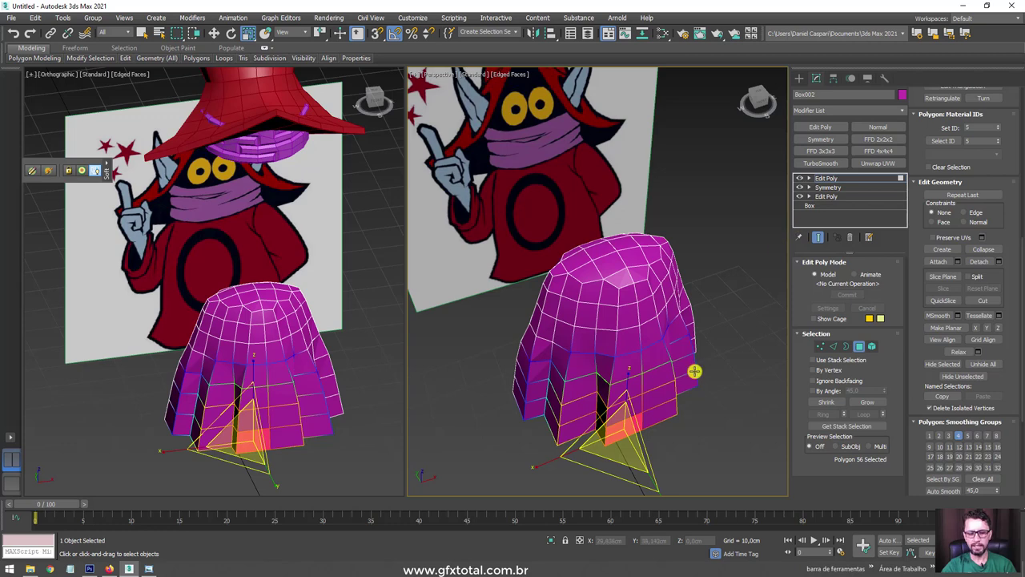
Step: Lower a hem edge slightly and push the hem edge loop outward
{"action": "key", "text": "2"}
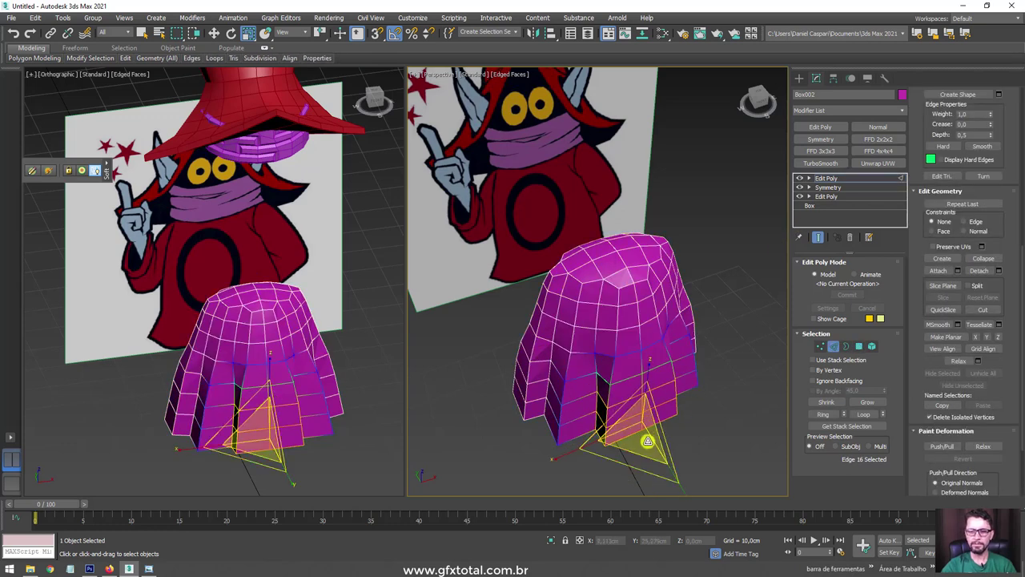
{"action": "key", "text": "w"}
{"action": "left_click", "coordinate": [631, 417]}
{"action": "left_click_drag", "start_coordinate": [619, 386], "coordinate": [629, 395]}
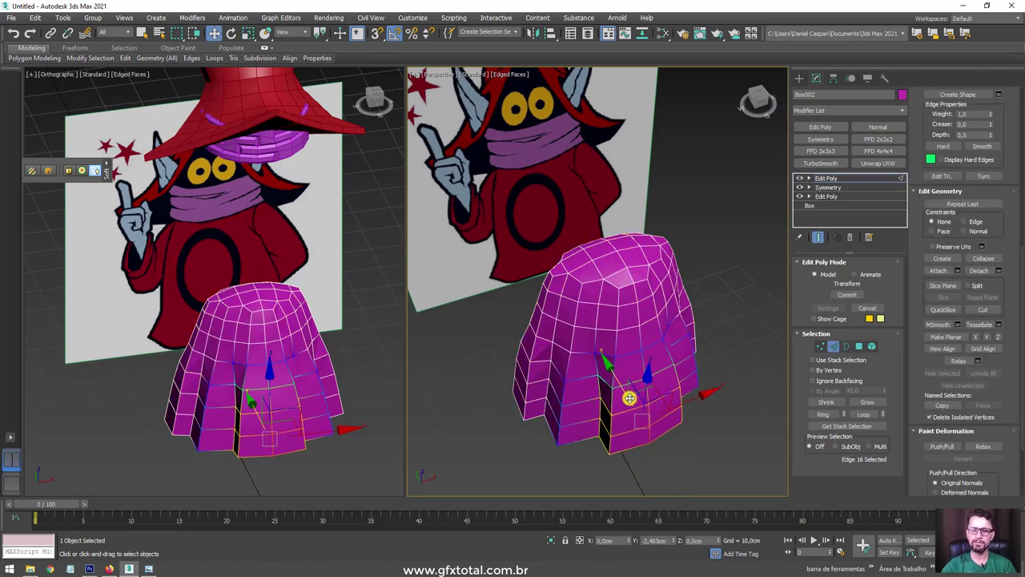
{"action": "mouse_move", "coordinate": [629, 396]}
{"action": "middle_mouse_down", "text": "alt"}
{"action": "mouse_move", "coordinate": [664, 382]}
{"action": "mouse_move", "coordinate": [708, 278]}
{"action": "mouse_move", "coordinate": [579, 354]}
{"action": "middle_mouse_up", "text": "alt"}
{"action": "double_click", "coordinate": [574, 357]}
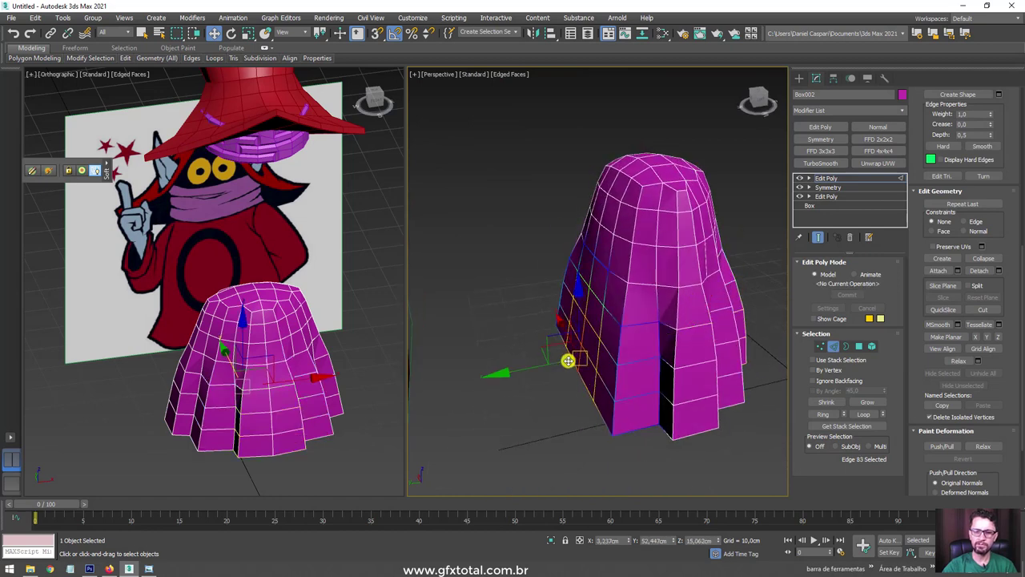
{"action": "left_click_drag", "start_coordinate": [567, 359], "coordinate": [487, 378]}
{"action": "mouse_move", "coordinate": [675, 376]}
{"action": "middle_mouse_down", "text": "alt"}
{"action": "mouse_move", "coordinate": [636, 375]}
{"action": "mouse_move", "coordinate": [630, 400]}
{"action": "middle_mouse_up", "text": "alt"}
Step: Select the front edge pair and reduce Soft Selection falloff to 6.848 cm
{"action": "left_click", "coordinate": [599, 428]}
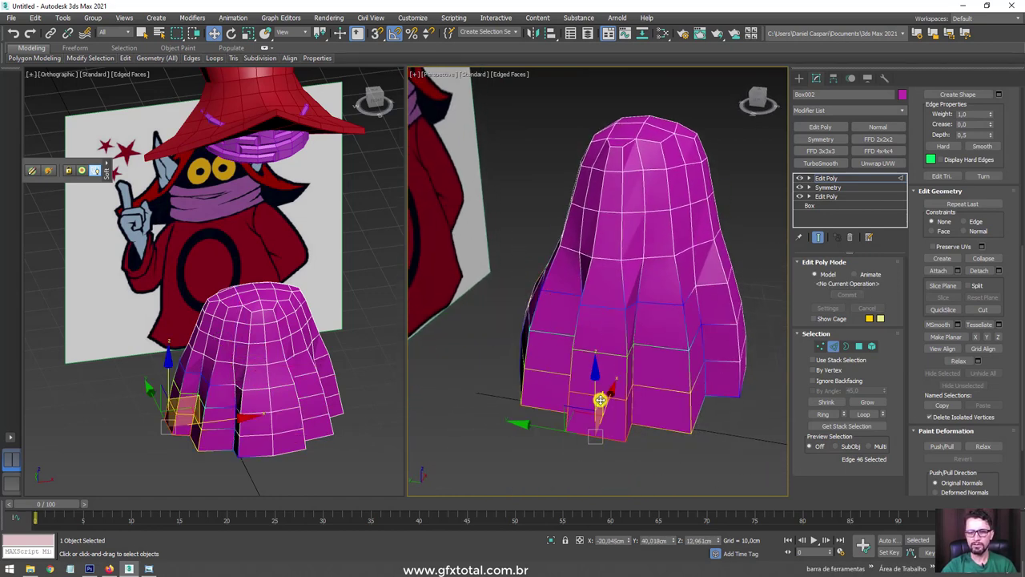
{"action": "left_click", "coordinate": [599, 396], "text": "ctrl"}
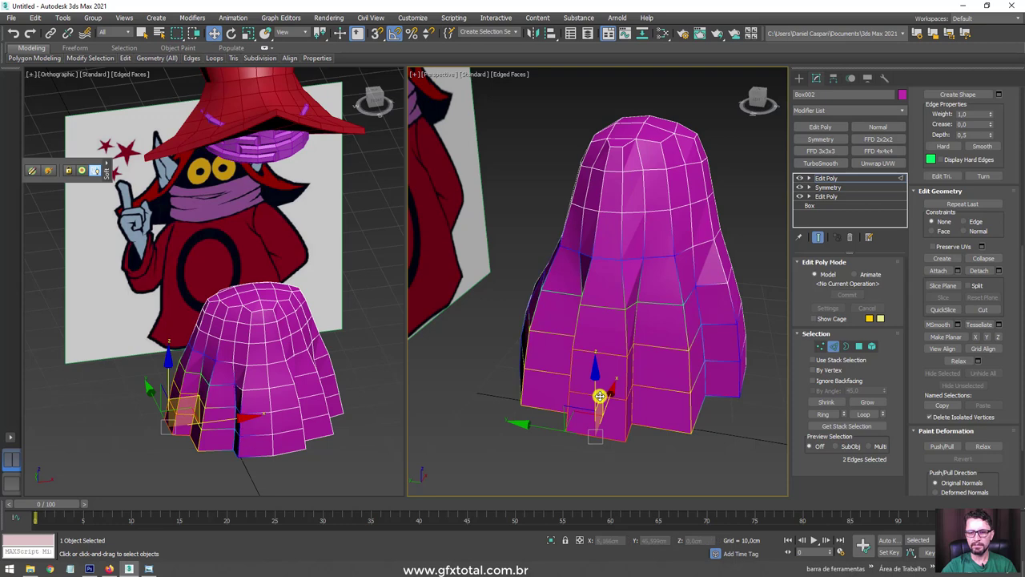
{"action": "left_click_drag", "start_coordinate": [991, 118], "coordinate": [992, 121]}
{"action": "right_click", "coordinate": [993, 123]}
{"action": "scroll", "coordinate": [1002, 149], "scroll_direction": "up", "scroll_amount": 3}
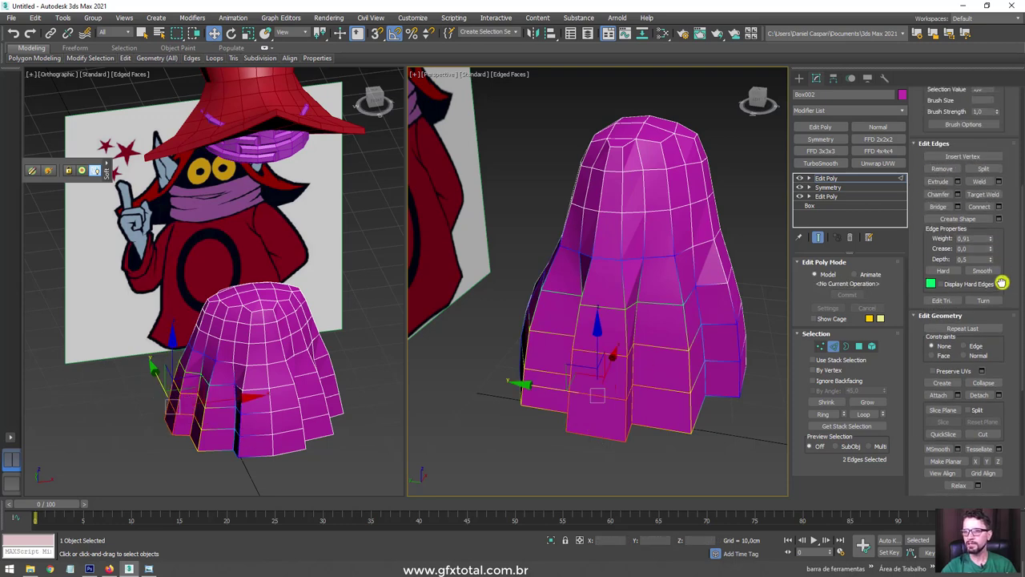
{"action": "scroll", "coordinate": [1001, 199], "scroll_direction": "up", "scroll_amount": 1}
{"action": "scroll", "coordinate": [1011, 160], "scroll_direction": "up", "scroll_amount": 3}
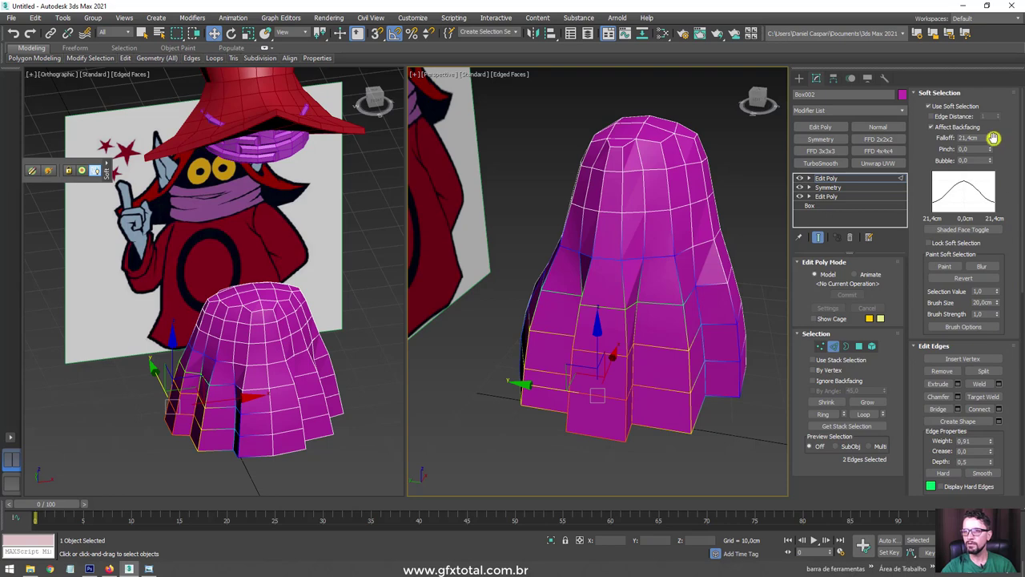
{"action": "left_click_drag", "start_coordinate": [993, 138], "coordinate": [990, 178]}
{"action": "key", "text": "e"}
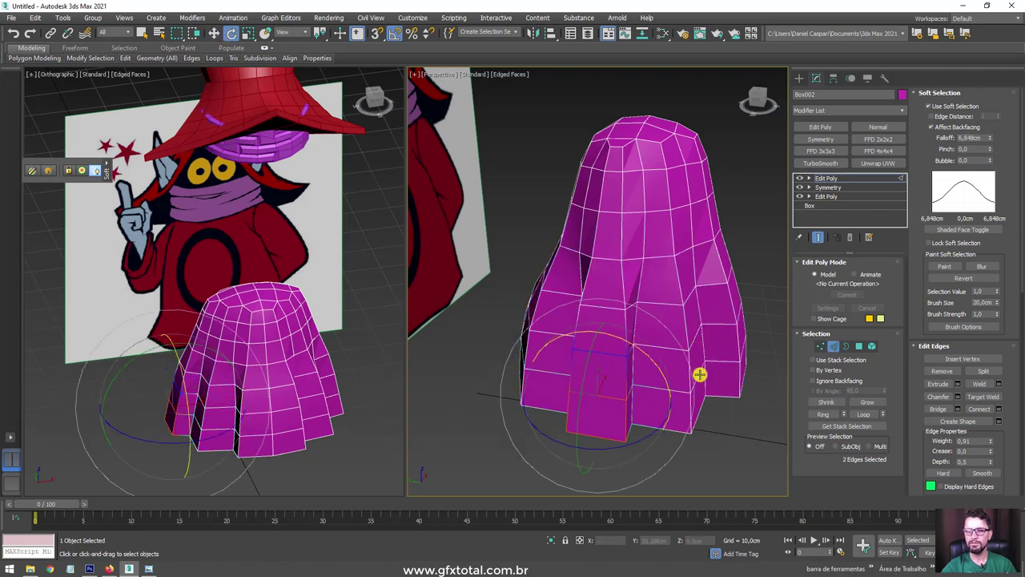
{"action": "key", "text": "r"}
Step: Select four front hem edges and move them apart to open the pleat slit
{"action": "mouse_move", "coordinate": [711, 425]}
{"action": "middle_mouse_down", "text": "alt"}
{"action": "mouse_move", "coordinate": [615, 376]}
{"action": "mouse_move", "coordinate": [691, 377]}
{"action": "mouse_move", "coordinate": [640, 376]}
{"action": "middle_mouse_up", "text": "alt"}
{"action": "left_click", "coordinate": [696, 380]}
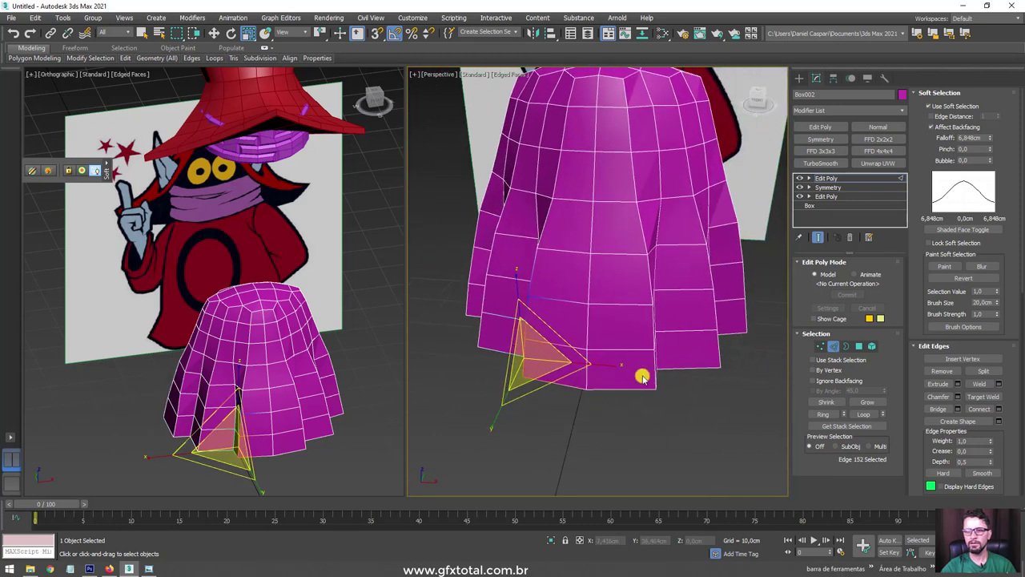
{"action": "left_click", "coordinate": [654, 377], "text": "ctrl"}
{"action": "key", "text": "w"}
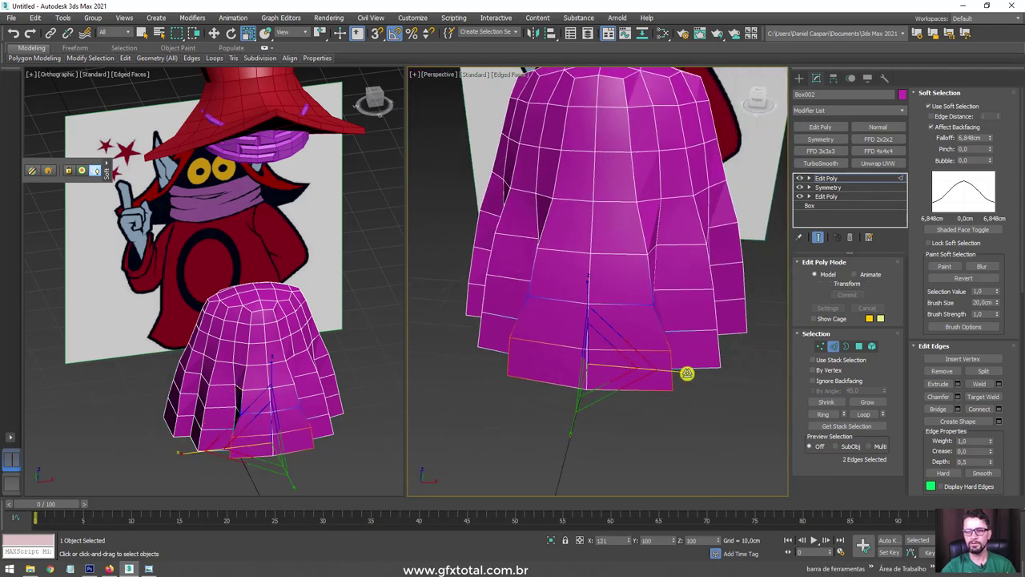
{"action": "left_click_drag", "start_coordinate": [684, 376], "coordinate": [665, 338]}
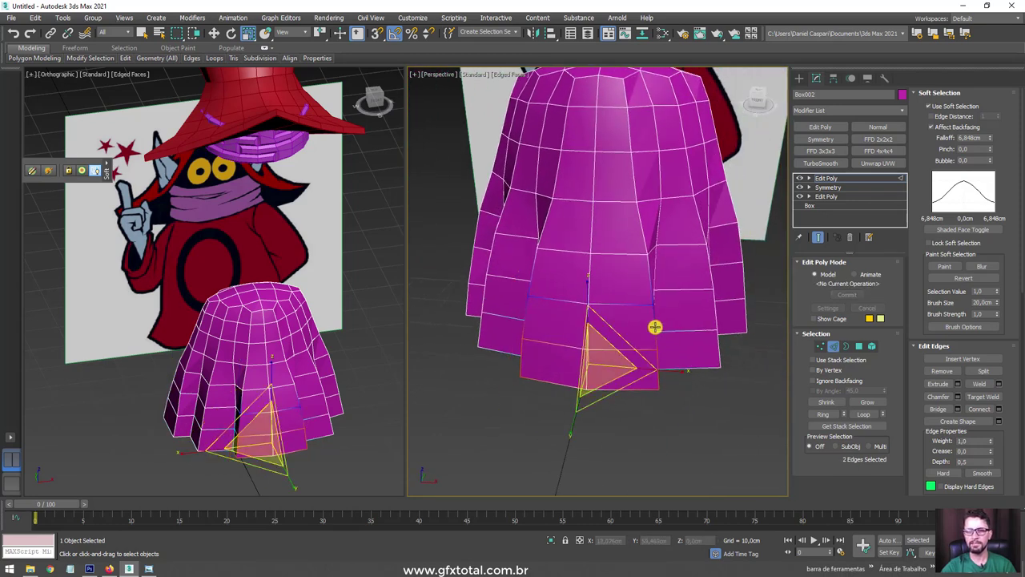
{"action": "left_click", "coordinate": [550, 316], "text": "ctrl"}
{"action": "left_click", "coordinate": [664, 339], "text": "ctrl"}
{"action": "left_click_drag", "start_coordinate": [664, 339], "coordinate": [683, 355]}
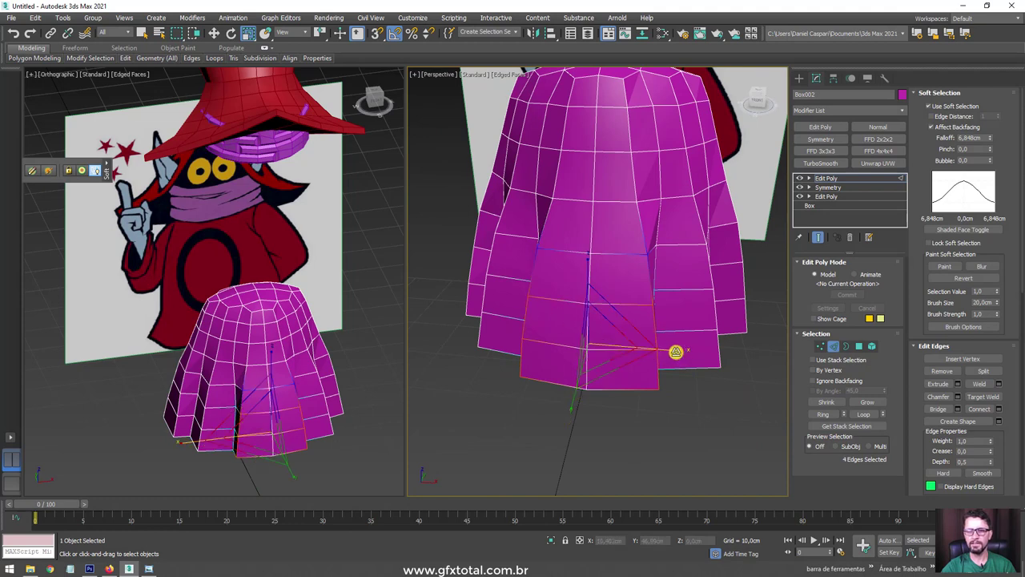
Step: Select both slit edges, review the robe from behind, and exit edge editing
{"action": "middle_click_drag", "start_coordinate": [686, 348], "coordinate": [535, 381], "text": "alt"}
{"action": "left_click", "coordinate": [661, 329]}
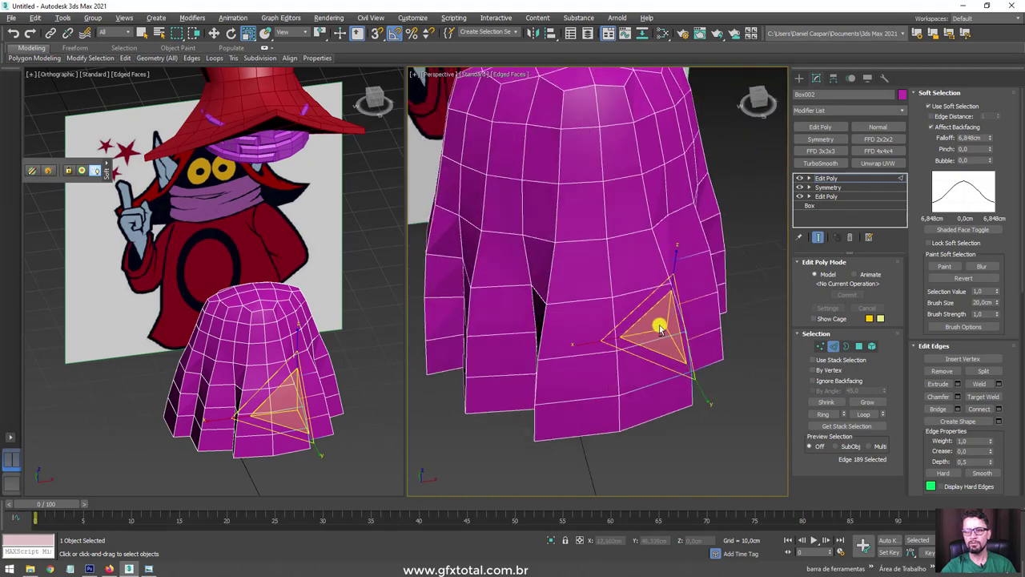
{"action": "left_click", "coordinate": [544, 376], "text": "ctrl"}
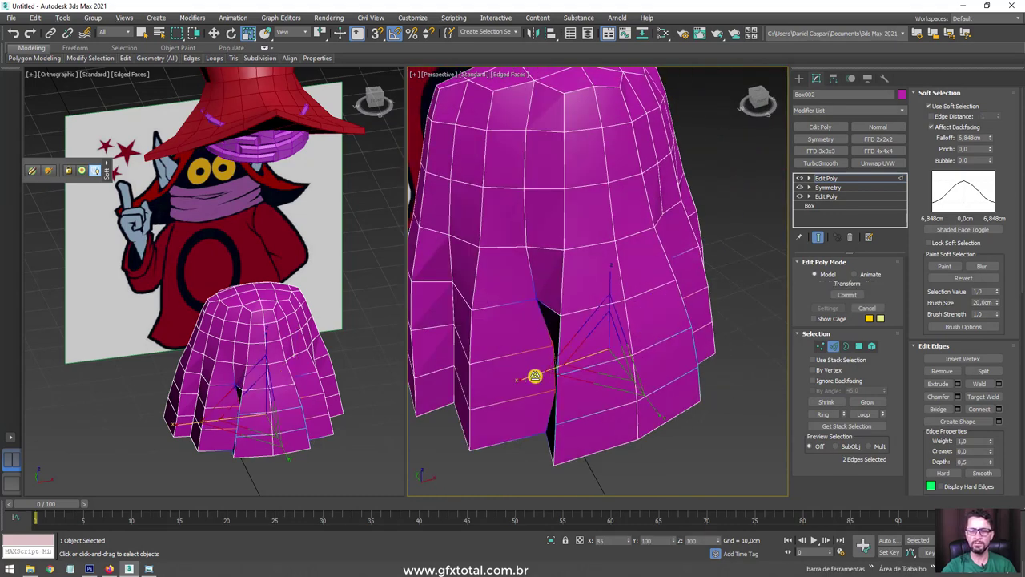
{"action": "mouse_move", "coordinate": [630, 294]}
{"action": "middle_mouse_down", "text": "alt"}
{"action": "mouse_move", "coordinate": [630, 245]}
{"action": "mouse_move", "coordinate": [693, 213]}
{"action": "mouse_move", "coordinate": [663, 259]}
{"action": "mouse_move", "coordinate": [590, 247]}
{"action": "mouse_move", "coordinate": [624, 267]}
{"action": "mouse_move", "coordinate": [657, 265]}
{"action": "mouse_move", "coordinate": [649, 231]}
{"action": "middle_mouse_up", "text": "alt"}
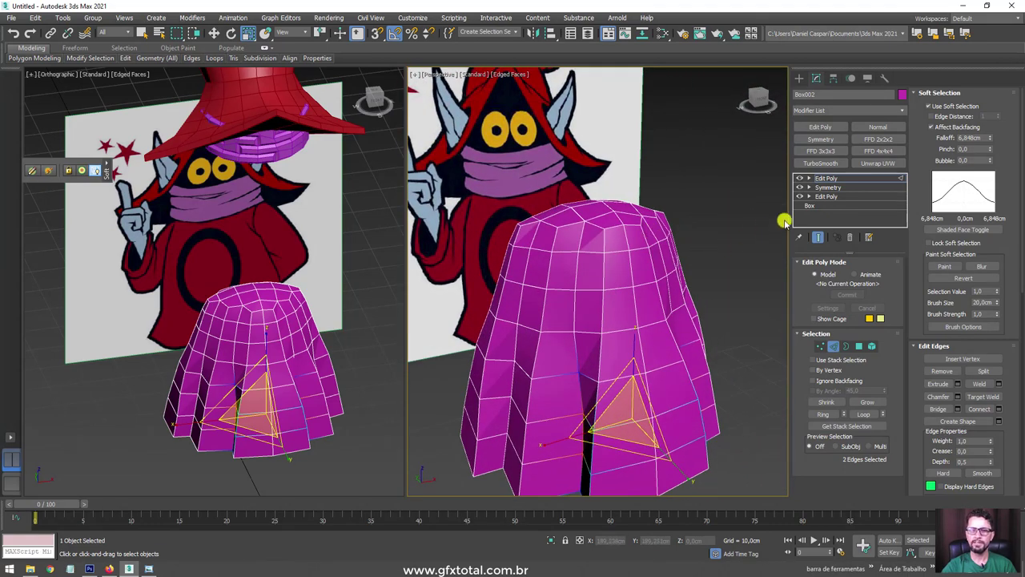
{"action": "mouse_move", "coordinate": [745, 257]}
{"action": "middle_mouse_down", "text": "alt"}
{"action": "mouse_move", "coordinate": [679, 245]}
{"action": "mouse_move", "coordinate": [507, 252]}
{"action": "middle_mouse_up", "text": "alt"}
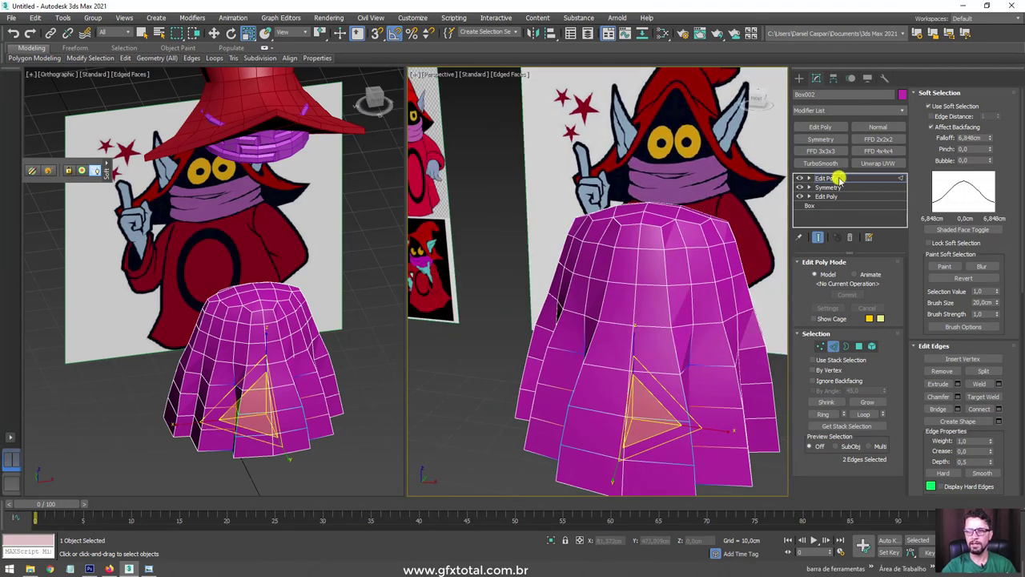
{"action": "left_click", "coordinate": [839, 178]}
{"action": "mouse_move", "coordinate": [724, 293]}
{"action": "middle_mouse_down", "text": "alt"}
{"action": "mouse_move", "coordinate": [712, 179]}
{"action": "mouse_move", "coordinate": [723, 279]}
{"action": "mouse_move", "coordinate": [704, 334]}
{"action": "mouse_move", "coordinate": [724, 386]}
{"action": "middle_mouse_up", "text": "alt"}
Step: Select the robe's bottom cap polygons in Polygon mode and delete them
{"action": "left_click", "coordinate": [857, 346]}
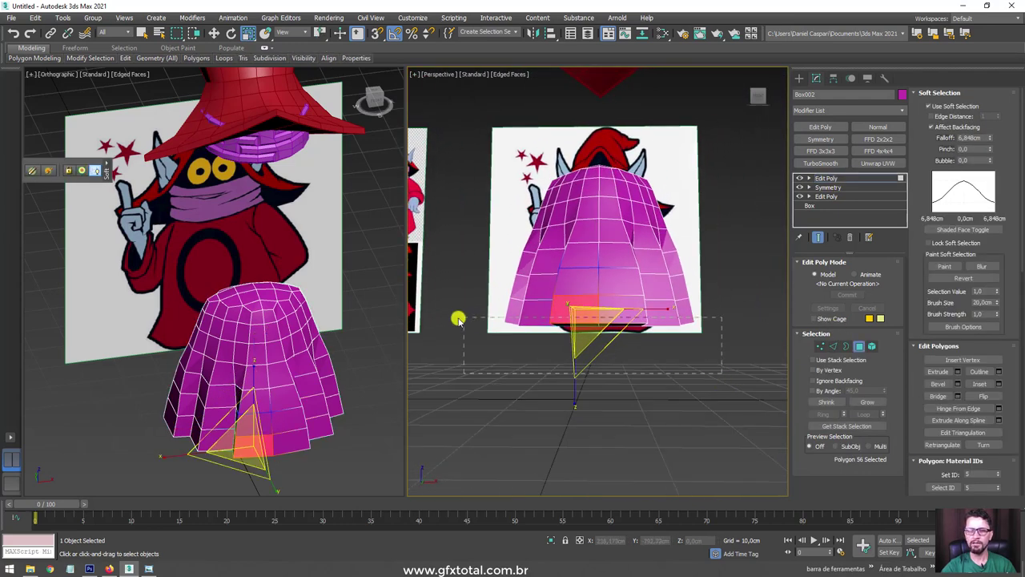
{"action": "left_click_drag", "start_coordinate": [457, 319], "coordinate": [459, 315]}
{"action": "mouse_move", "coordinate": [738, 312]}
{"action": "middle_mouse_down", "text": "alt"}
{"action": "mouse_move", "coordinate": [725, 293]}
{"action": "mouse_move", "coordinate": [742, 281]}
{"action": "middle_mouse_up", "text": "alt"}
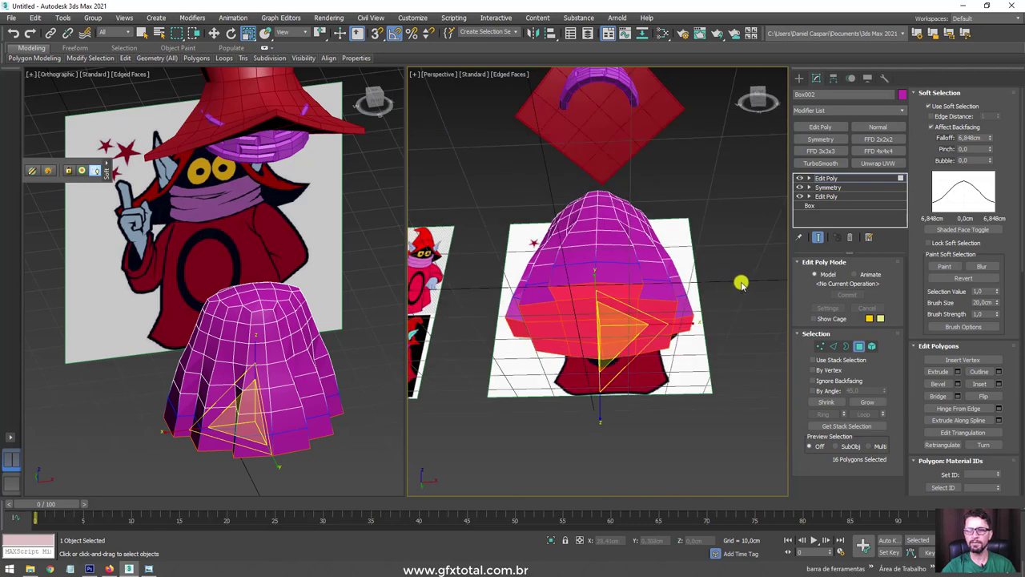
{"action": "key", "text": "Delete"}
Step: Turn off Soft Selection and return the robe to object level
{"action": "left_click", "coordinate": [931, 106]}
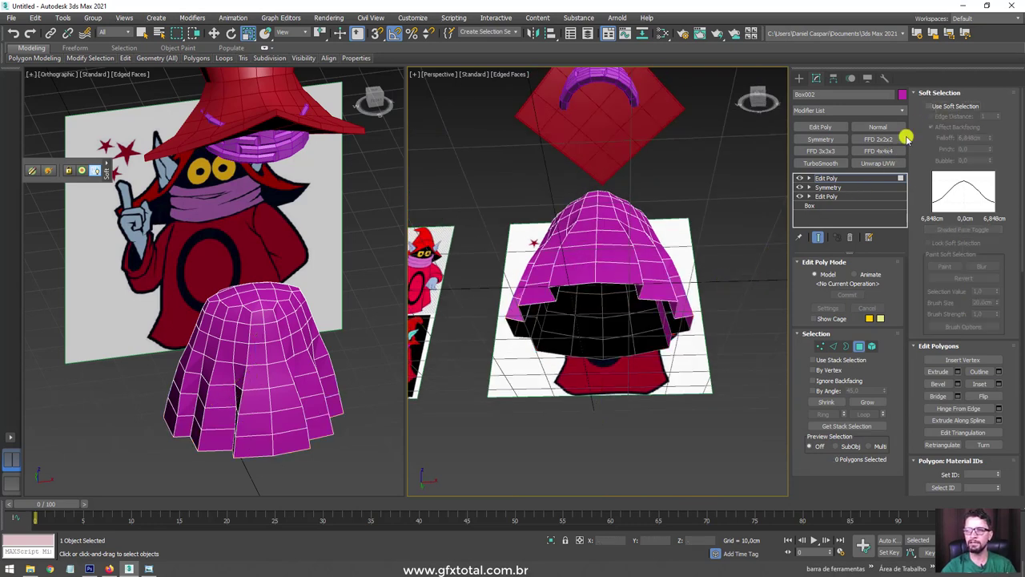
{"action": "left_click", "coordinate": [827, 177]}
{"action": "middle_click_drag", "start_coordinate": [609, 241], "coordinate": [586, 292], "text": "alt"}
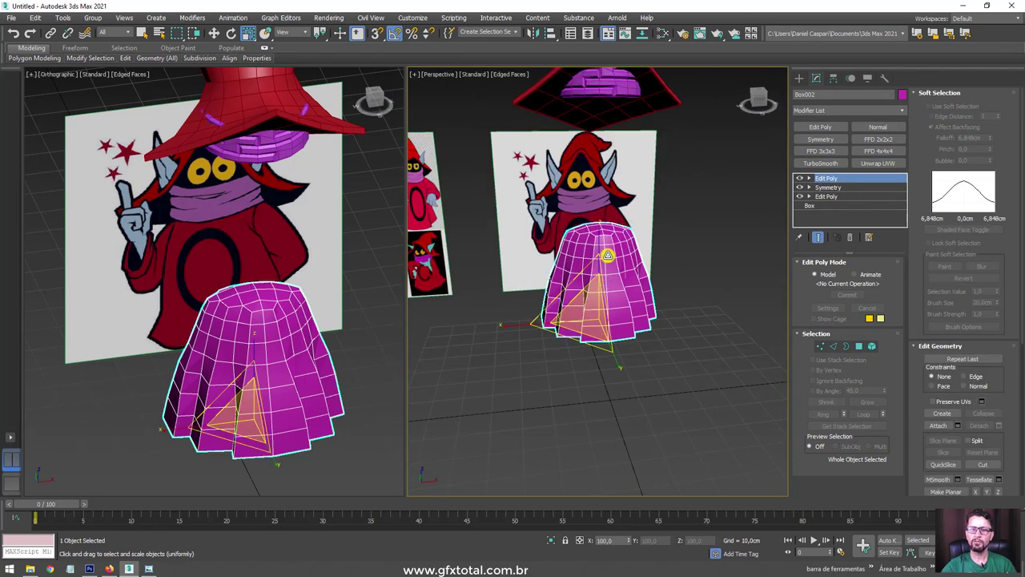
{"action": "key", "text": "w"}
{"action": "left_click_drag", "start_coordinate": [586, 292], "coordinate": [599, 393]}
{"action": "middle_click_drag", "start_coordinate": [371, 316], "coordinate": [336, 308], "text": "alt"}
{"action": "scroll", "coordinate": [624, 236], "scroll_direction": "up", "scroll_amount": 4}
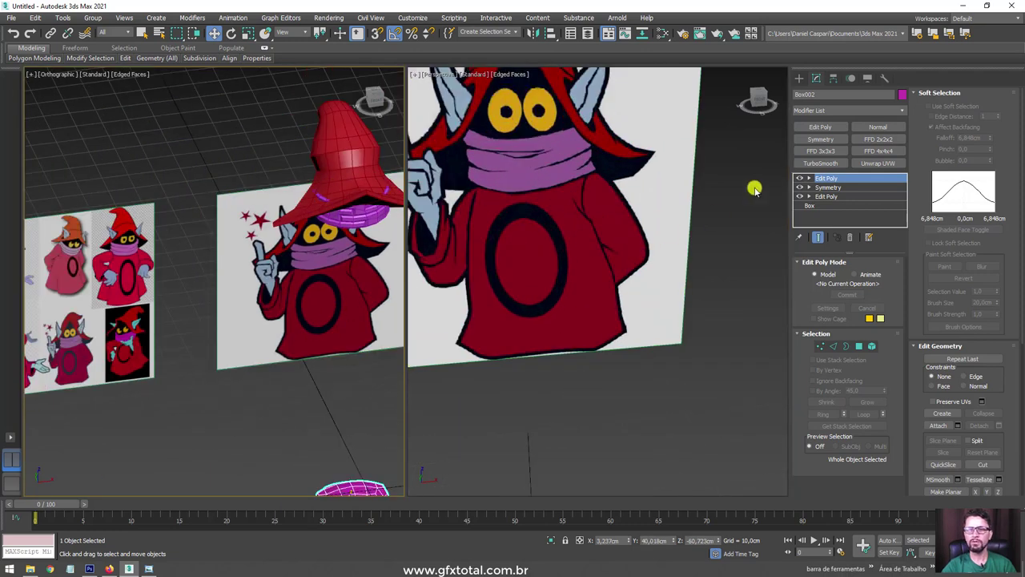
Step: Drag out a cylinder in front of the character, 7.093 cm radius and 29 cm tall
{"action": "left_click", "coordinate": [799, 80]}
{"action": "left_click", "coordinate": [831, 164]}
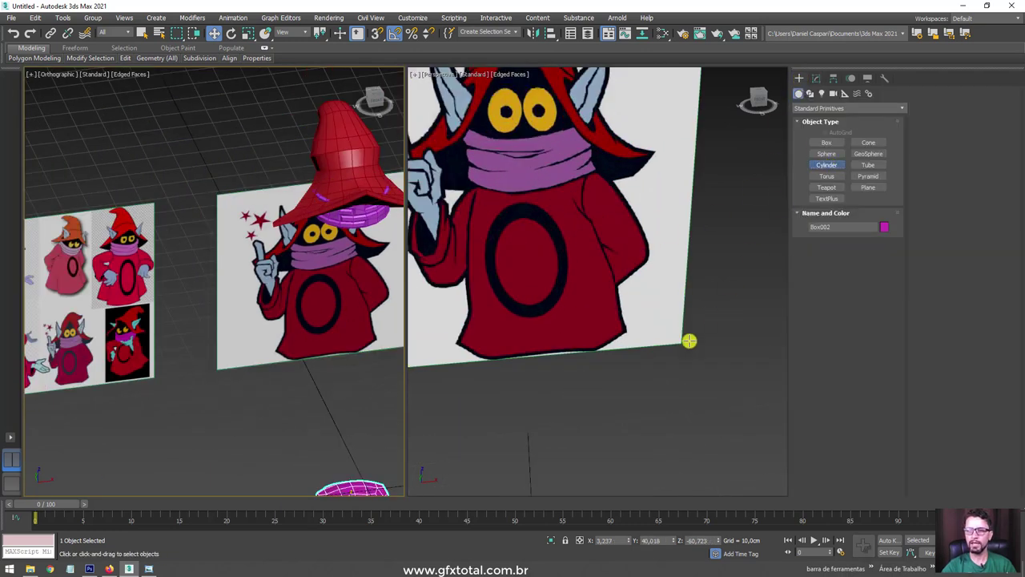
{"action": "left_click_drag", "start_coordinate": [594, 433], "coordinate": [625, 440]}
{"action": "left_click", "coordinate": [622, 297]}
{"action": "key", "text": "w"}
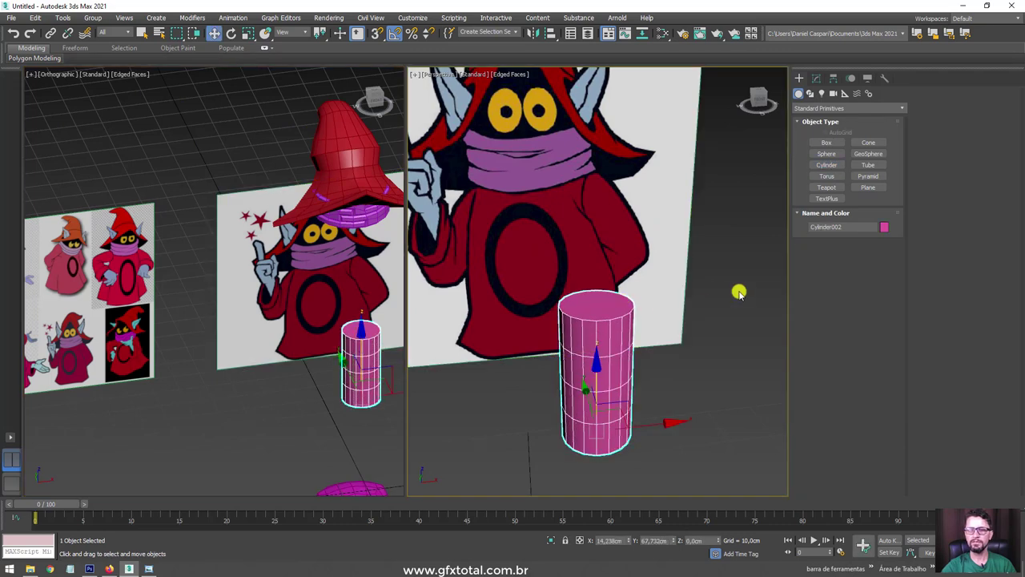
Step: Give the cylinder 8 sides and 1 height segment
{"action": "left_click", "coordinate": [815, 78]}
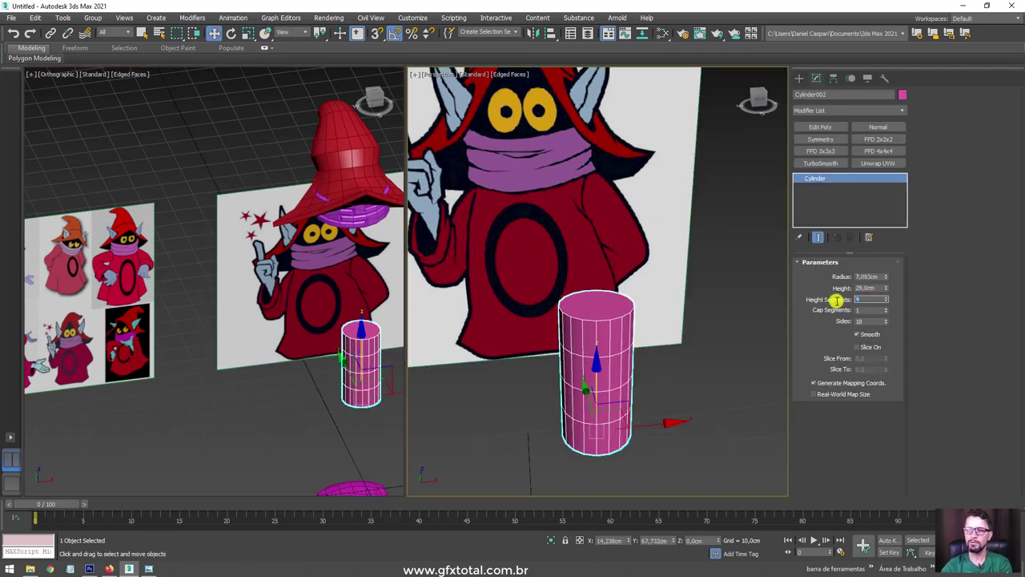
{"action": "type", "text": "8"}
{"action": "key", "text": "Return"}
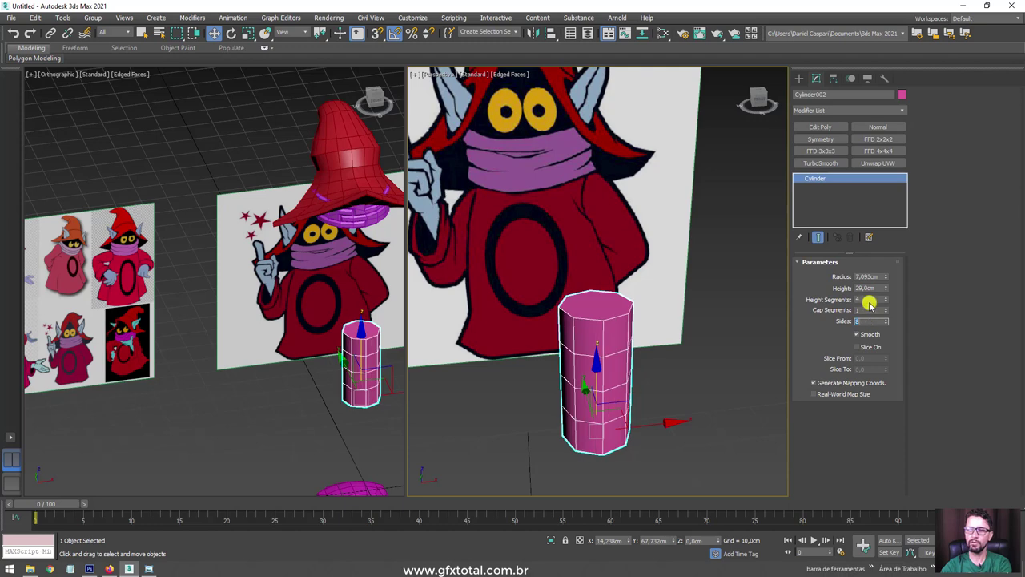
{"action": "right_click", "coordinate": [886, 299]}
{"action": "middle_click_drag", "start_coordinate": [678, 358], "coordinate": [600, 324]}
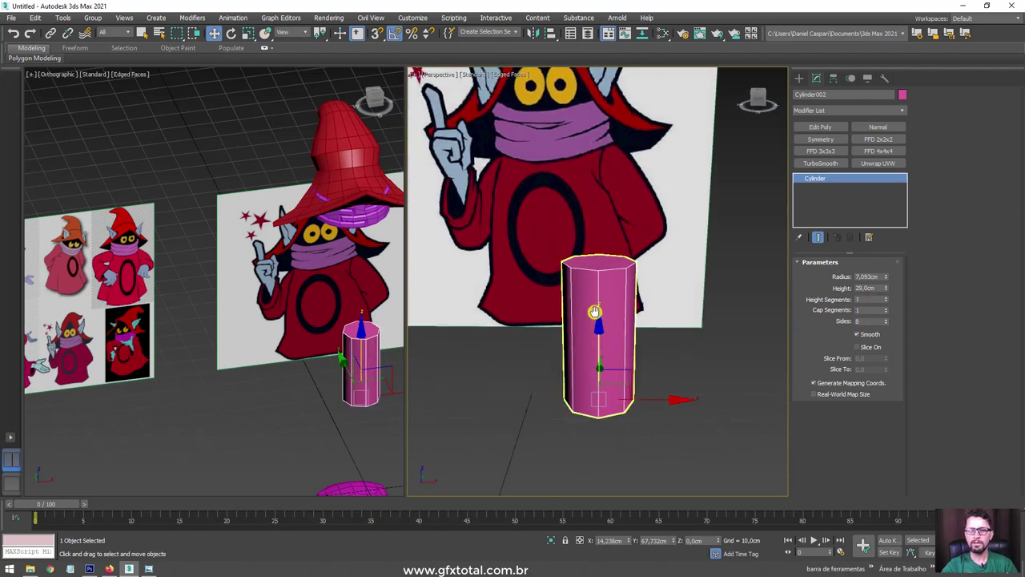
{"action": "scroll", "coordinate": [611, 299], "scroll_direction": "up", "scroll_amount": 2}
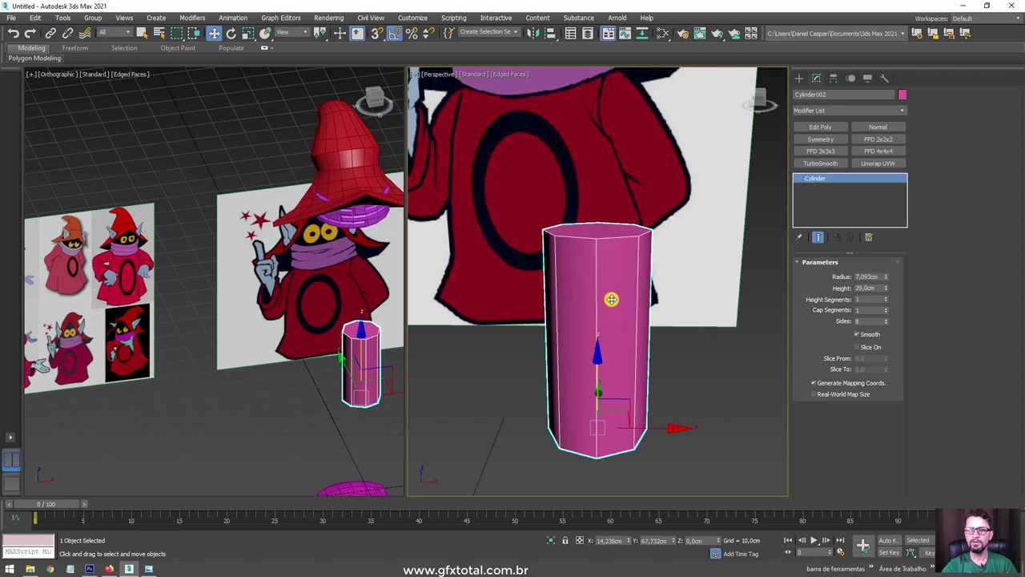
Step: Add an Edit Poly modifier to the cylinder and enter Polygon mode
{"action": "left_click", "coordinate": [820, 128]}
{"action": "key", "text": "4"}
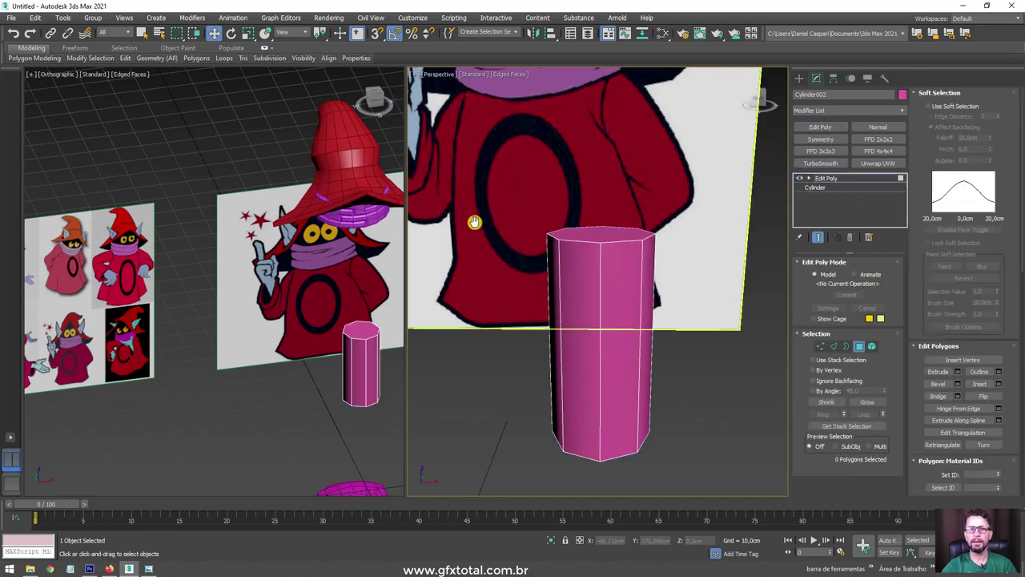
{"action": "scroll", "coordinate": [496, 220], "scroll_direction": "up", "scroll_amount": 3}
{"action": "scroll", "coordinate": [553, 196], "scroll_direction": "up", "scroll_amount": 3}
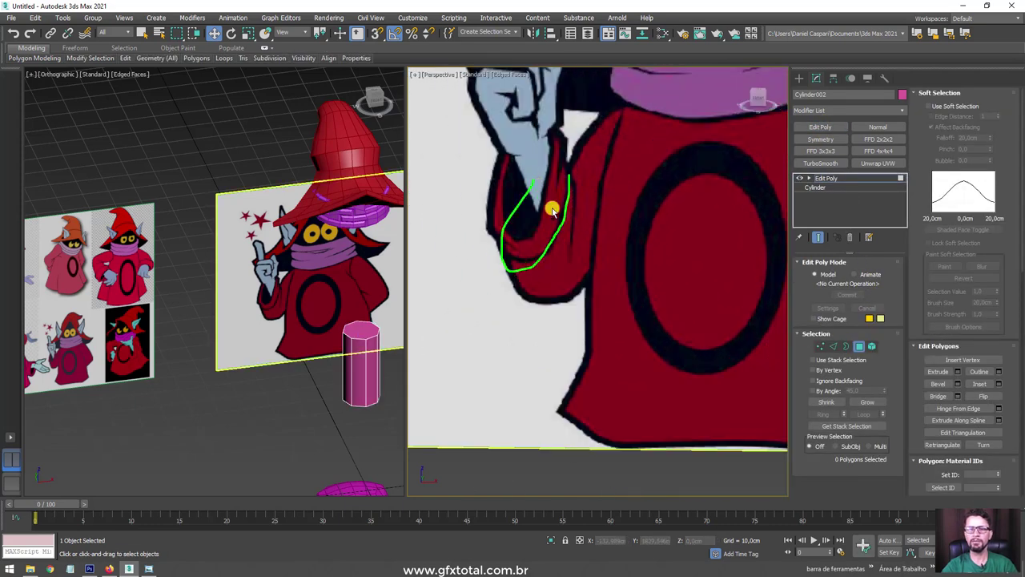
{"action": "scroll", "coordinate": [573, 240], "scroll_direction": "down", "scroll_amount": 5}
{"action": "scroll", "coordinate": [561, 264], "scroll_direction": "up", "scroll_amount": 2}
{"action": "scroll", "coordinate": [581, 266], "scroll_direction": "up", "scroll_amount": 2}
Step: Extrude the cylinder's top face upward twice, lowering it slightly between extrusions
{"action": "left_click", "coordinate": [585, 268]}
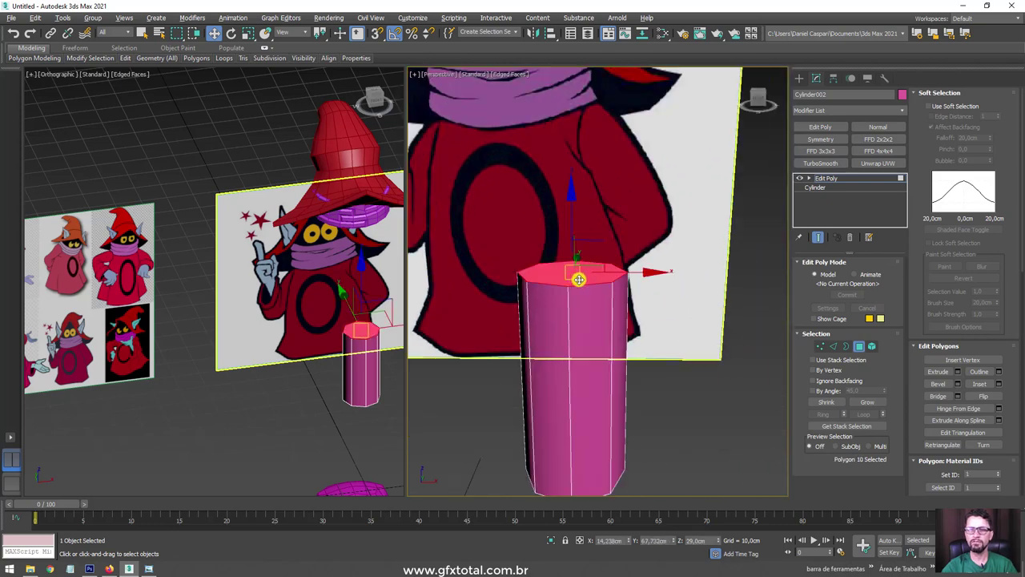
{"action": "middle_click_drag", "start_coordinate": [579, 274], "coordinate": [561, 248], "text": "alt"}
{"action": "left_click", "coordinate": [938, 372]}
{"action": "left_click_drag", "start_coordinate": [590, 266], "coordinate": [595, 259]}
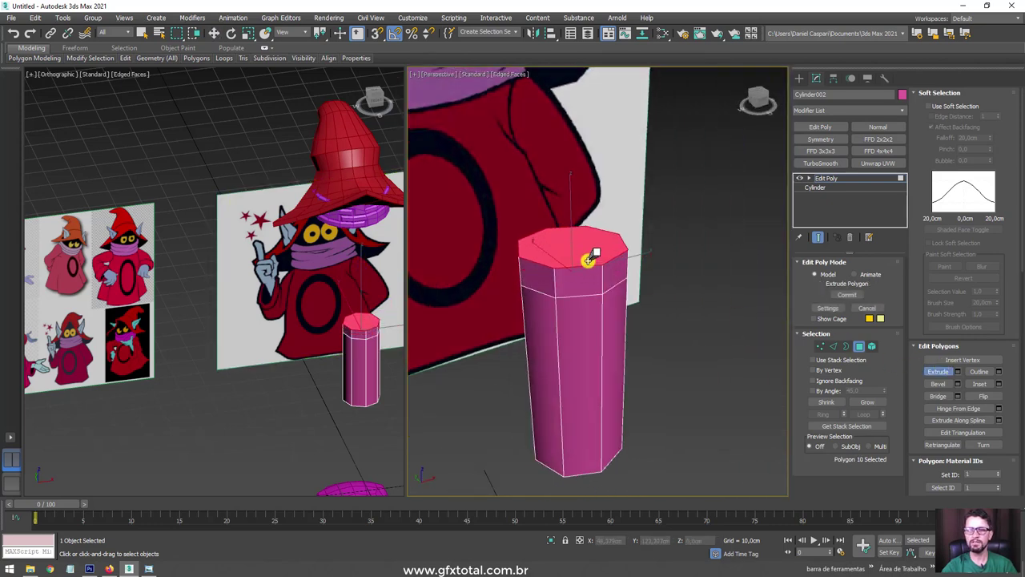
{"action": "key", "text": "w"}
{"action": "middle_click_drag", "start_coordinate": [595, 278], "coordinate": [578, 240], "text": "alt"}
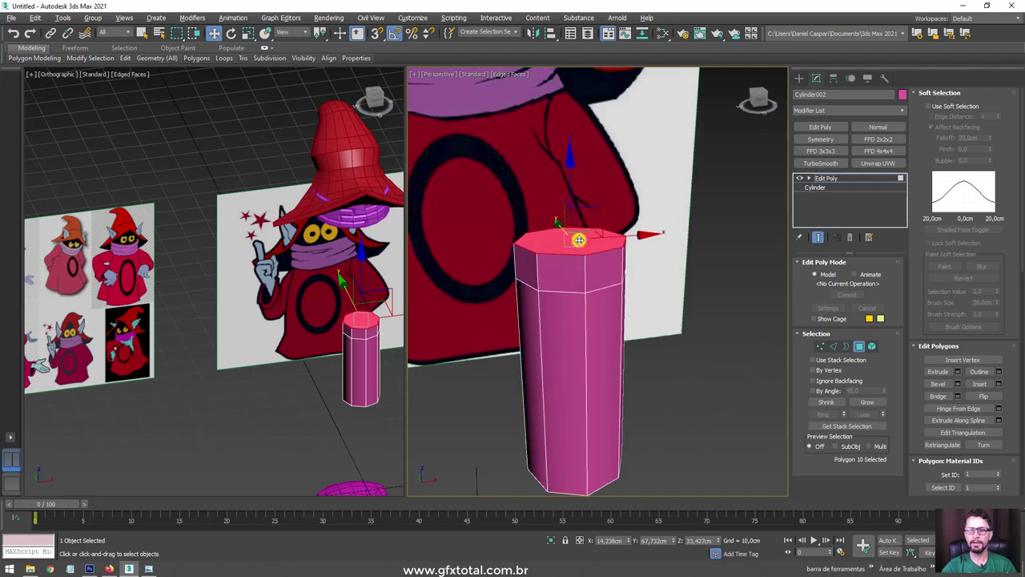
{"action": "left_click_drag", "start_coordinate": [574, 183], "coordinate": [572, 202]}
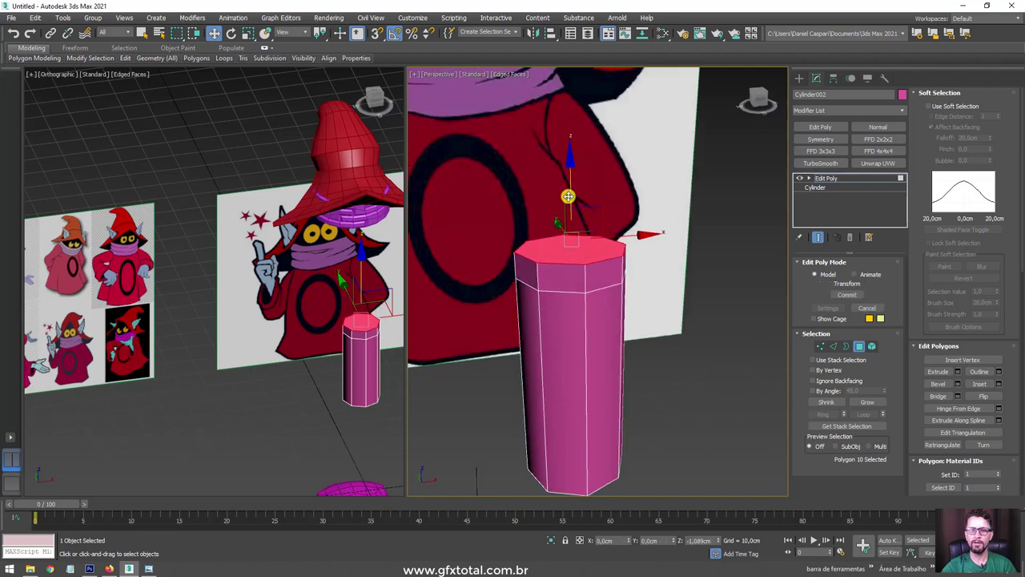
{"action": "left_click", "coordinate": [929, 372]}
{"action": "left_click_drag", "start_coordinate": [601, 257], "coordinate": [595, 250]}
{"action": "key", "text": "w"}
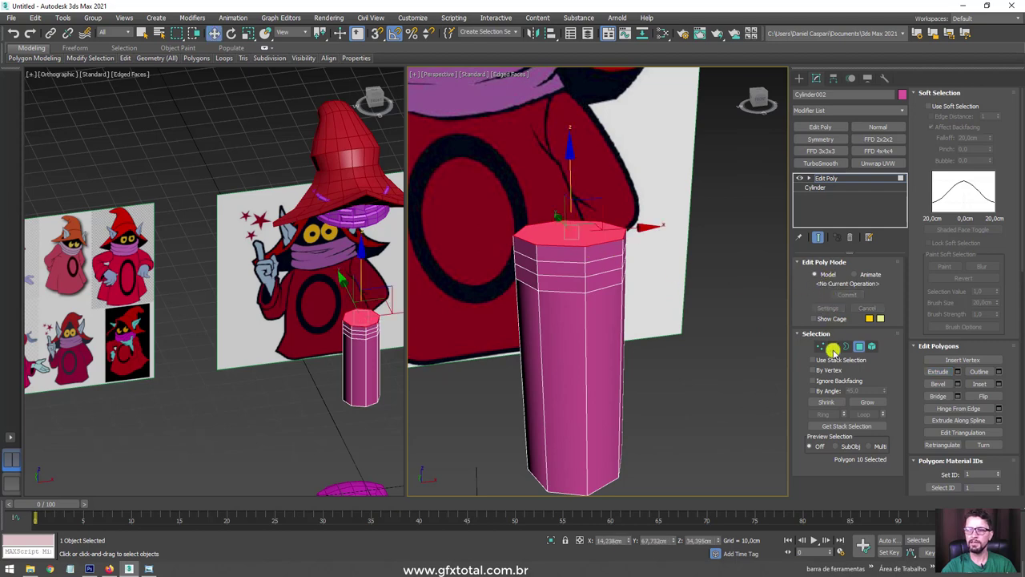
Step: Switch the left viewport to Front view and zoom in on the cylinder
{"action": "left_click", "coordinate": [833, 348]}
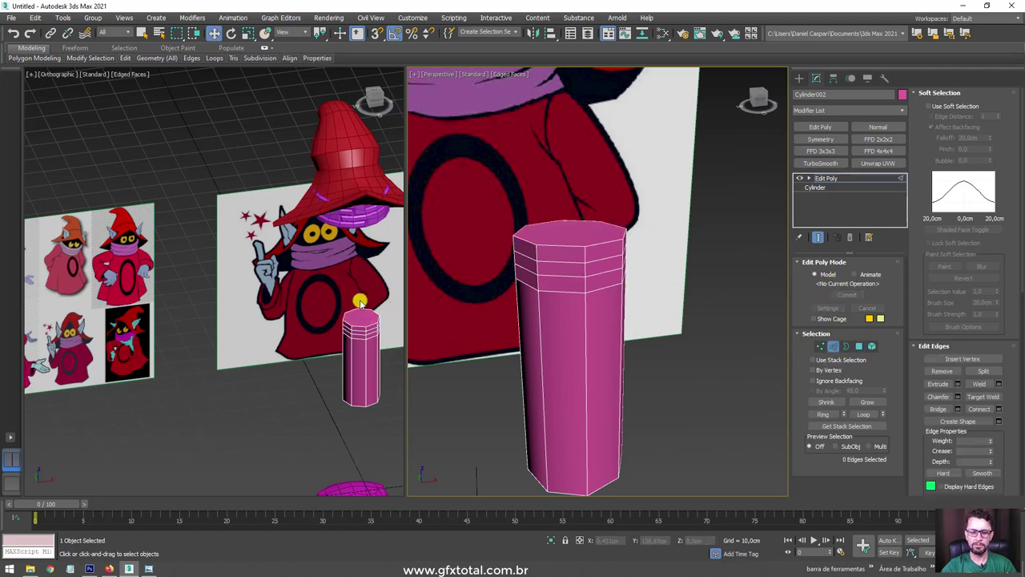
{"action": "key", "text": "f"}
{"action": "scroll", "coordinate": [352, 304], "scroll_direction": "up", "scroll_amount": 2}
{"action": "scroll", "coordinate": [336, 298], "scroll_direction": "up", "scroll_amount": 2}
{"action": "scroll", "coordinate": [327, 300], "scroll_direction": "up", "scroll_amount": 2}
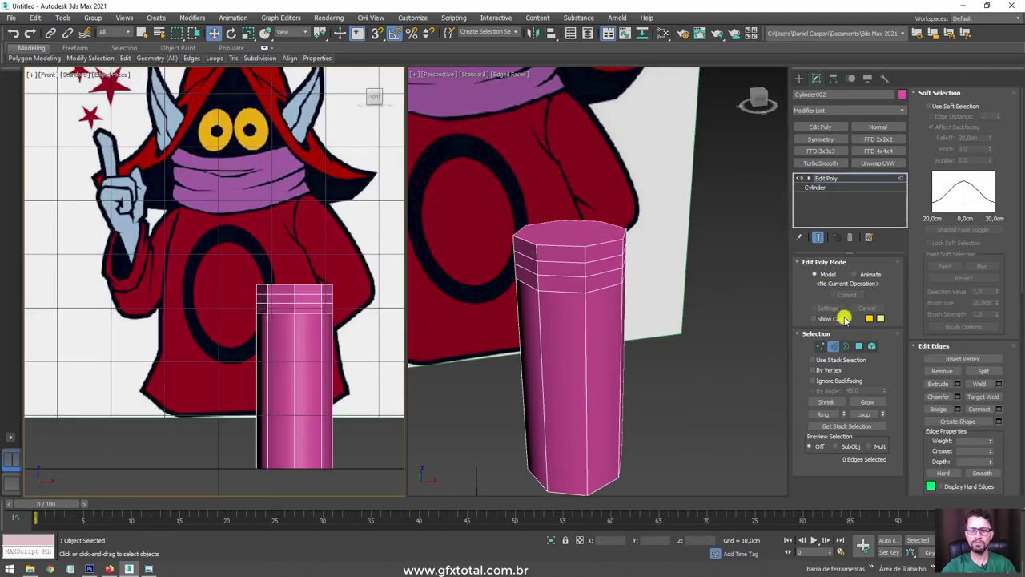
Step: Extrude the top bands along Local Normals to form a wider octagonal collar
{"action": "left_click", "coordinate": [861, 346]}
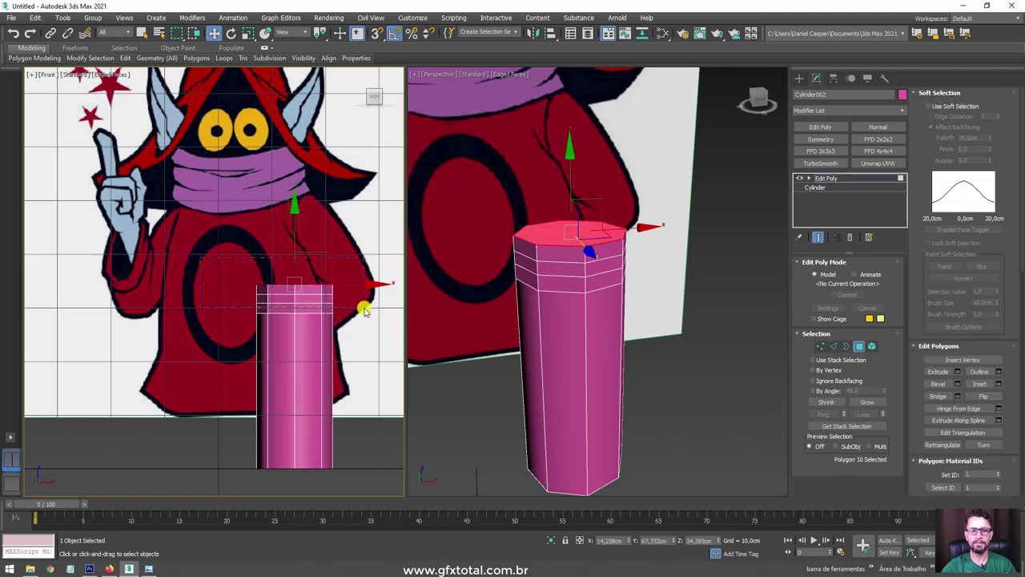
{"action": "left_click_drag", "start_coordinate": [364, 311], "coordinate": [365, 311]}
{"action": "middle_click", "coordinate": [551, 236]}
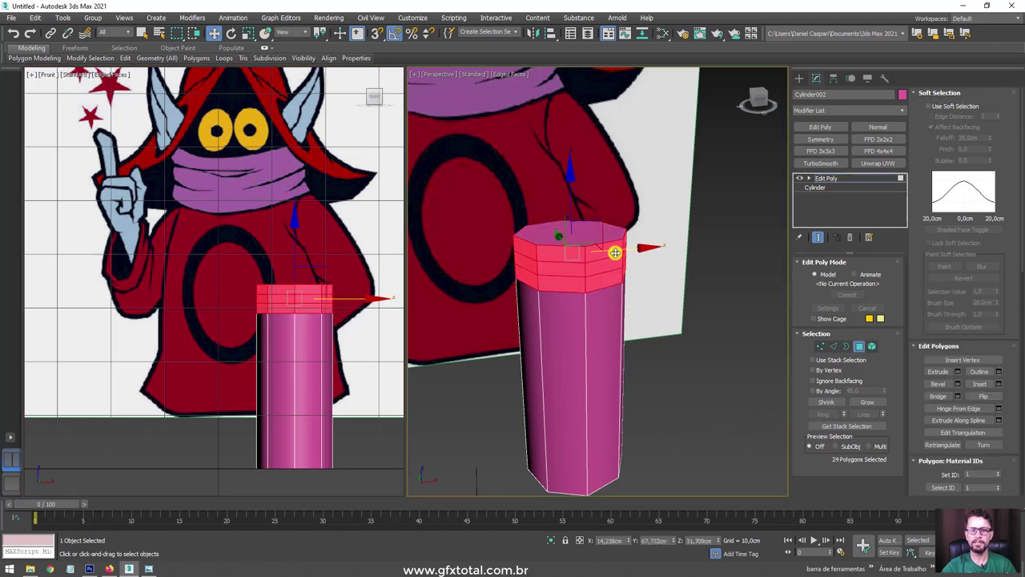
{"action": "left_click", "coordinate": [958, 371]}
{"action": "left_click", "coordinate": [609, 288]}
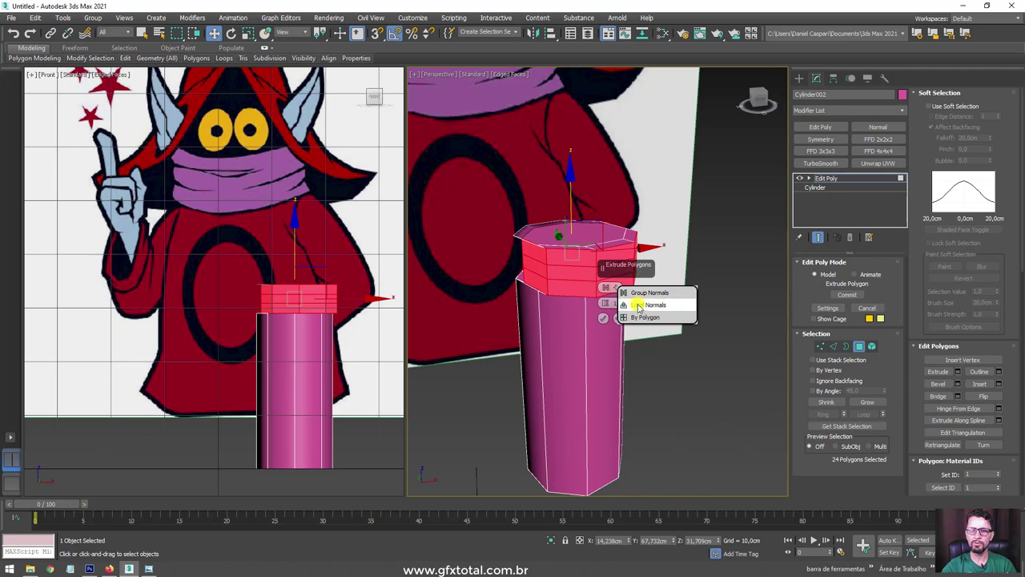
{"action": "left_click", "coordinate": [610, 303]}
{"action": "left_click_drag", "start_coordinate": [610, 303], "coordinate": [591, 303]}
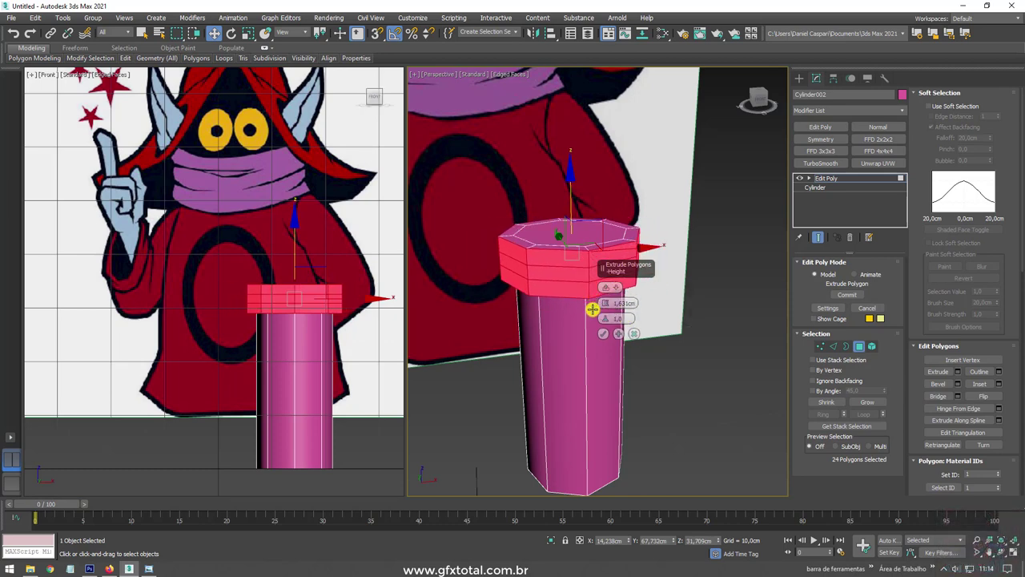
{"action": "left_click", "coordinate": [603, 333]}
{"action": "scroll", "coordinate": [607, 290], "scroll_direction": "up", "scroll_amount": 2}
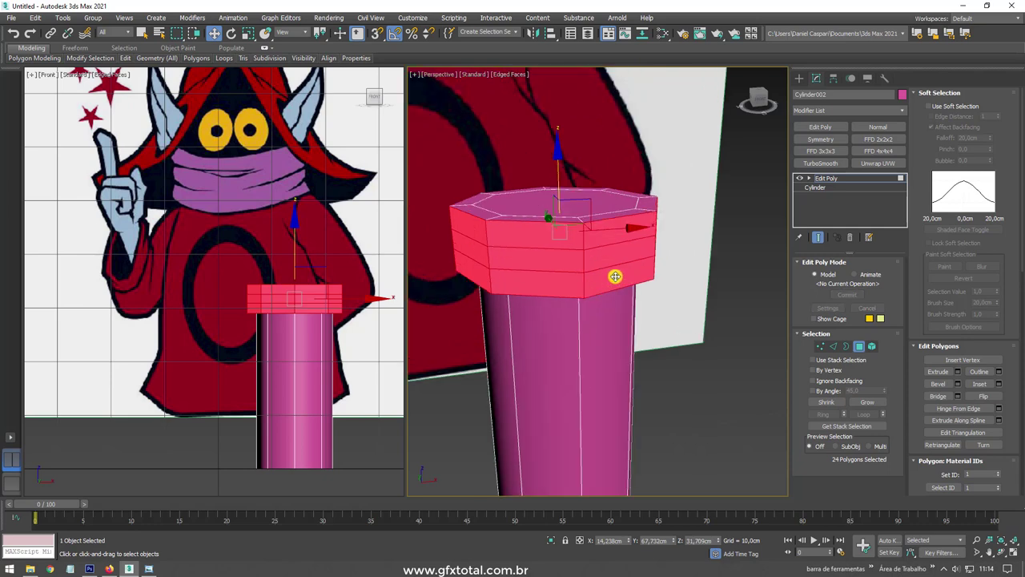
{"action": "scroll", "coordinate": [269, 298], "scroll_direction": "up", "scroll_amount": 3}
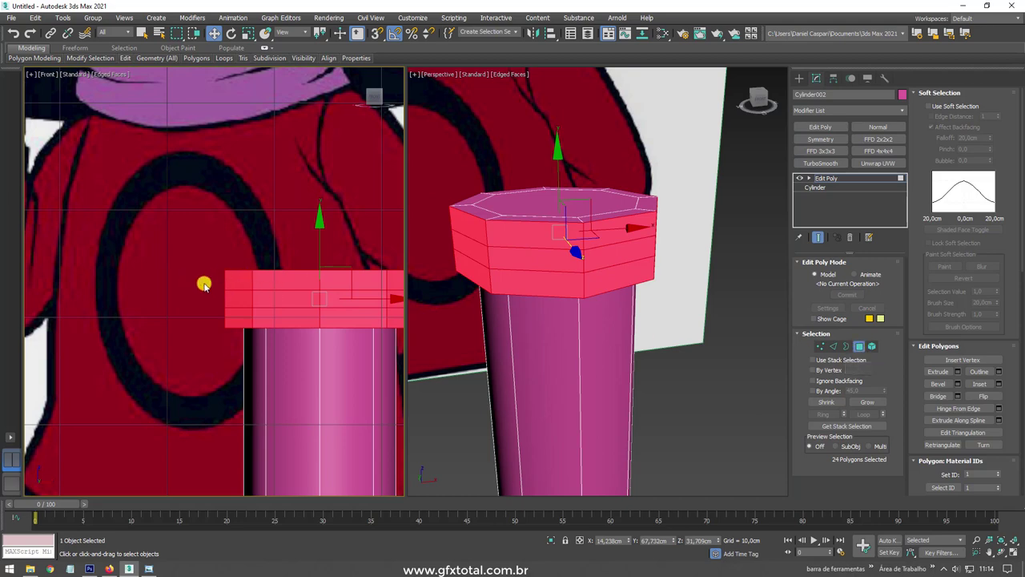
Step: Extrude the collar's top and bottom rings by Local Normals into two thin ridges
{"action": "left_click_drag", "start_coordinate": [410, 285], "coordinate": [389, 277]}
{"action": "key", "text": "z"}
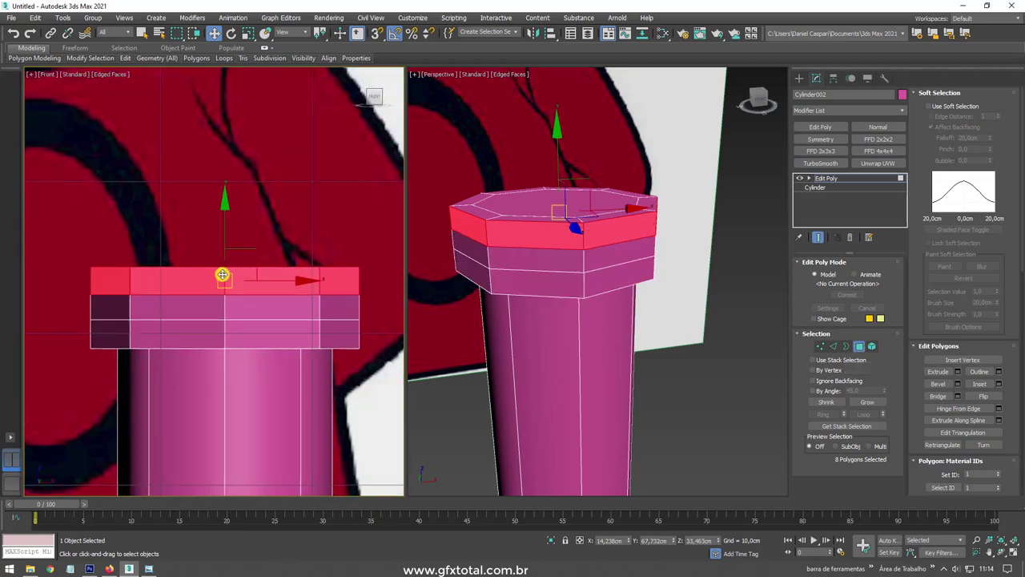
{"action": "left_click_drag", "start_coordinate": [58, 282], "coordinate": [393, 285]}
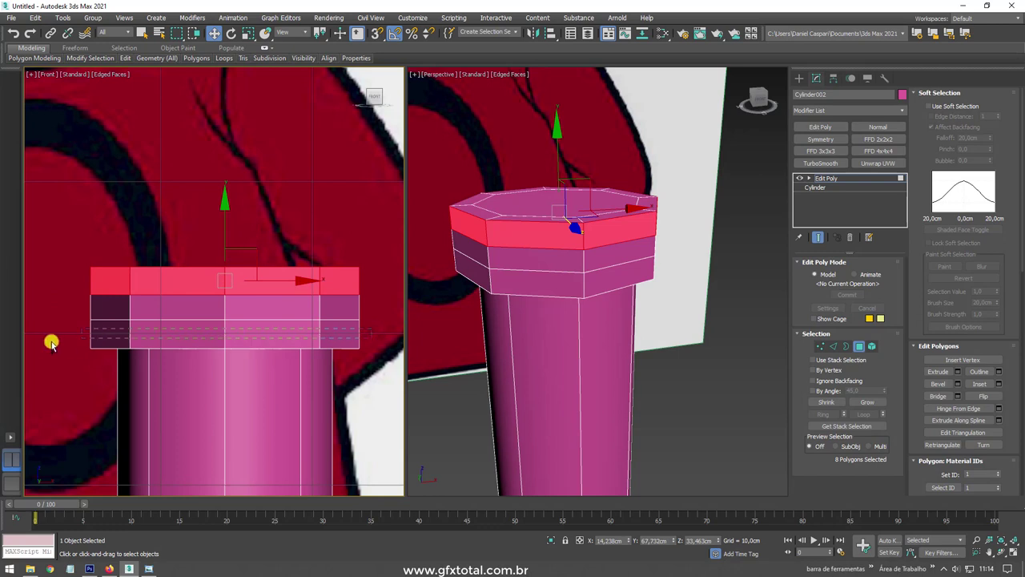
{"action": "left_click_drag", "start_coordinate": [50, 343], "coordinate": [50, 345], "text": "ctrl"}
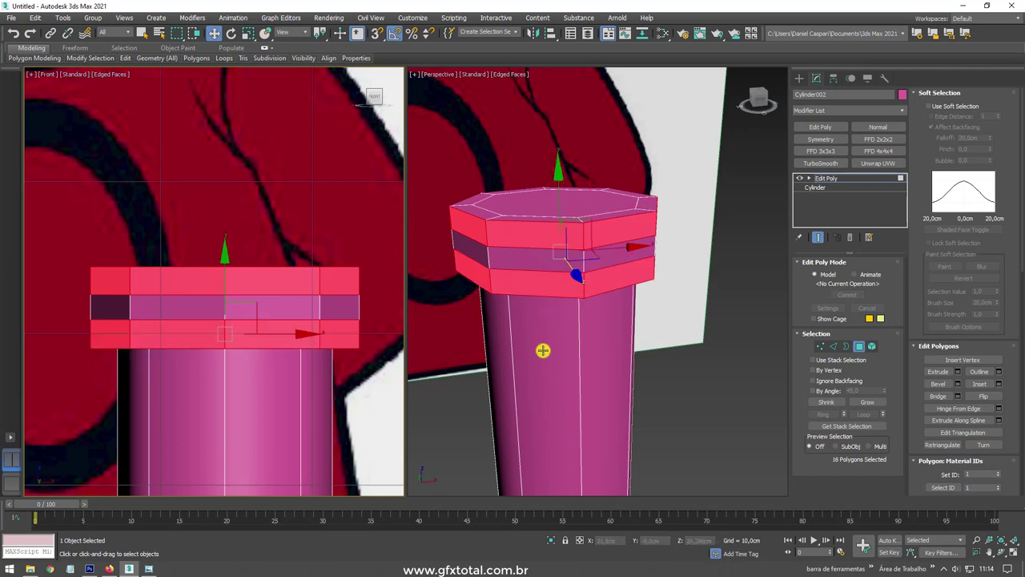
{"action": "left_click", "coordinate": [957, 371]}
{"action": "left_click_drag", "start_coordinate": [222, 302], "coordinate": [222, 316]}
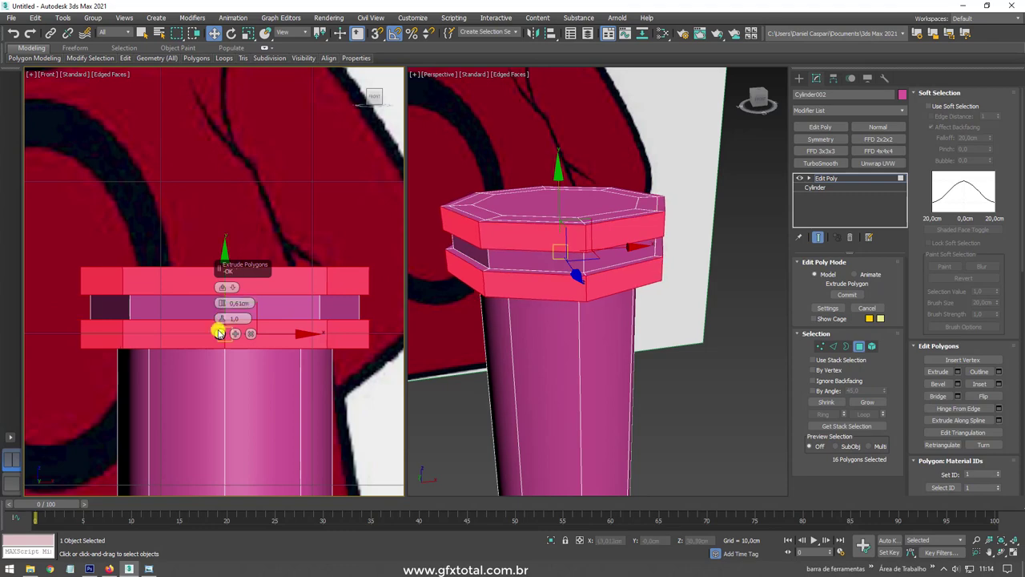
{"action": "left_click", "coordinate": [219, 333]}
{"action": "scroll", "coordinate": [348, 333], "scroll_direction": "down", "scroll_amount": 5}
Step: Inset the top face into an inner rim, sink the inner faces slightly, and delete them
{"action": "middle_click_drag", "start_coordinate": [556, 301], "coordinate": [568, 348], "text": "alt"}
{"action": "left_click", "coordinate": [586, 256]}
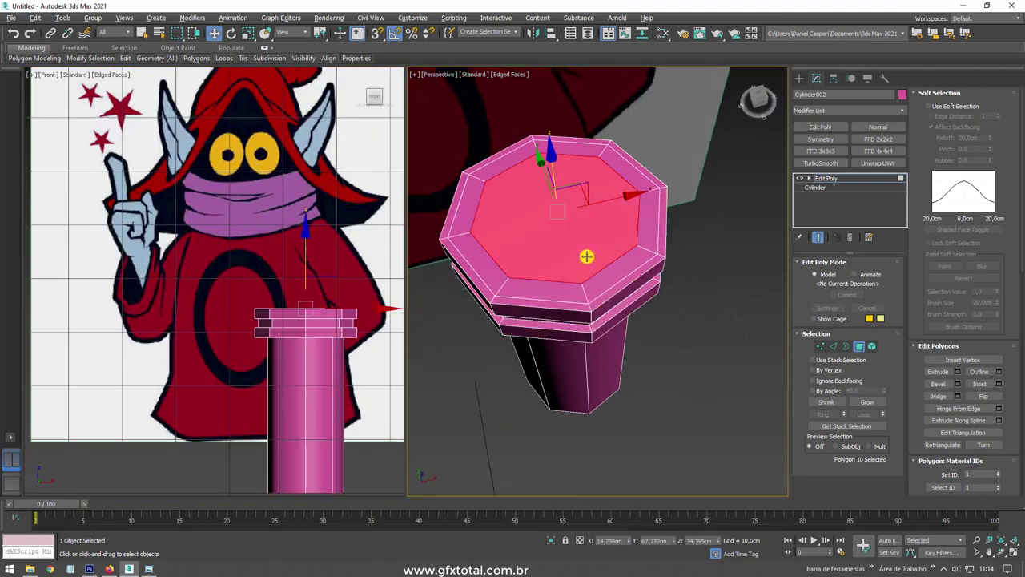
{"action": "mouse_move", "coordinate": [585, 256]}
{"action": "middle_mouse_down", "text": "alt"}
{"action": "mouse_move", "coordinate": [579, 240]}
{"action": "mouse_move", "coordinate": [656, 253]}
{"action": "middle_mouse_up", "text": "alt"}
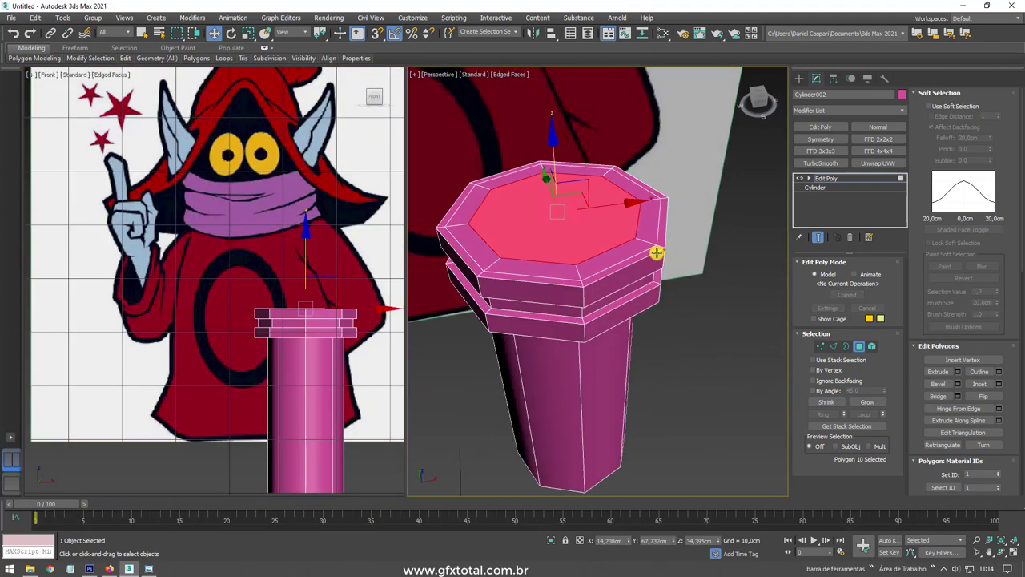
{"action": "left_click", "coordinate": [979, 384]}
{"action": "left_click_drag", "start_coordinate": [590, 236], "coordinate": [580, 230]}
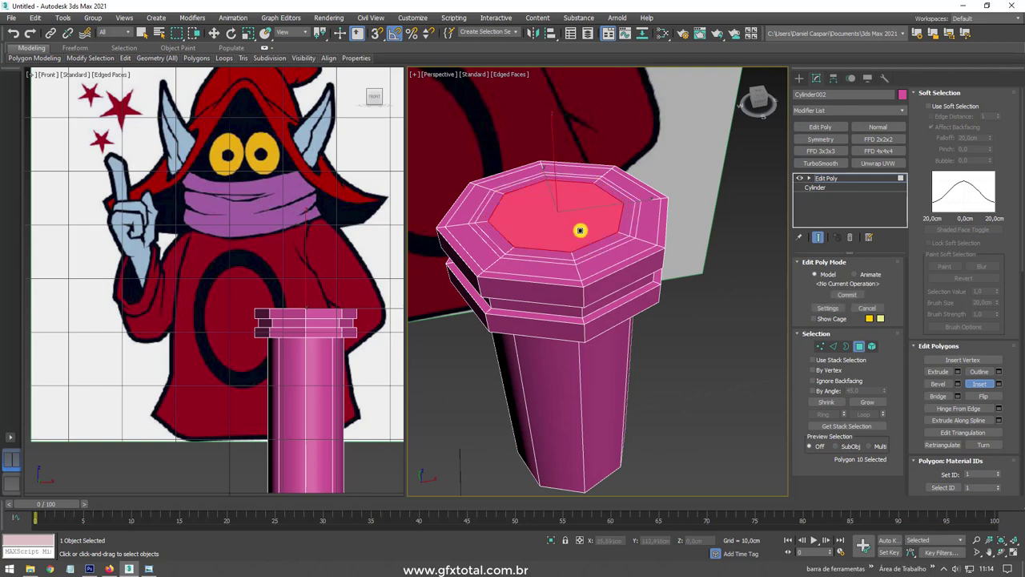
{"action": "key", "text": "w"}
{"action": "middle_click_drag", "start_coordinate": [580, 231], "coordinate": [592, 240], "text": "alt"}
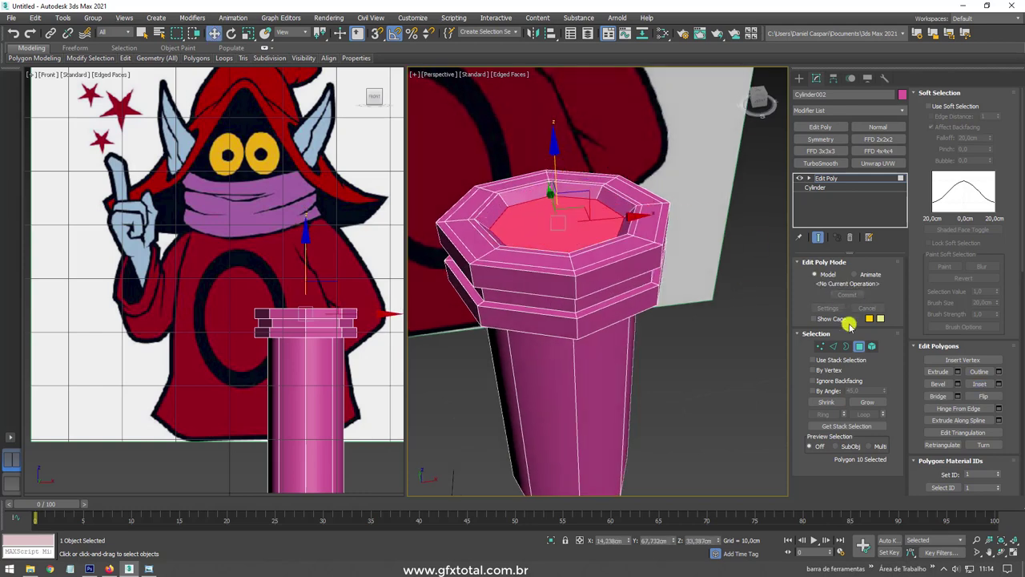
{"action": "left_click", "coordinate": [872, 401]}
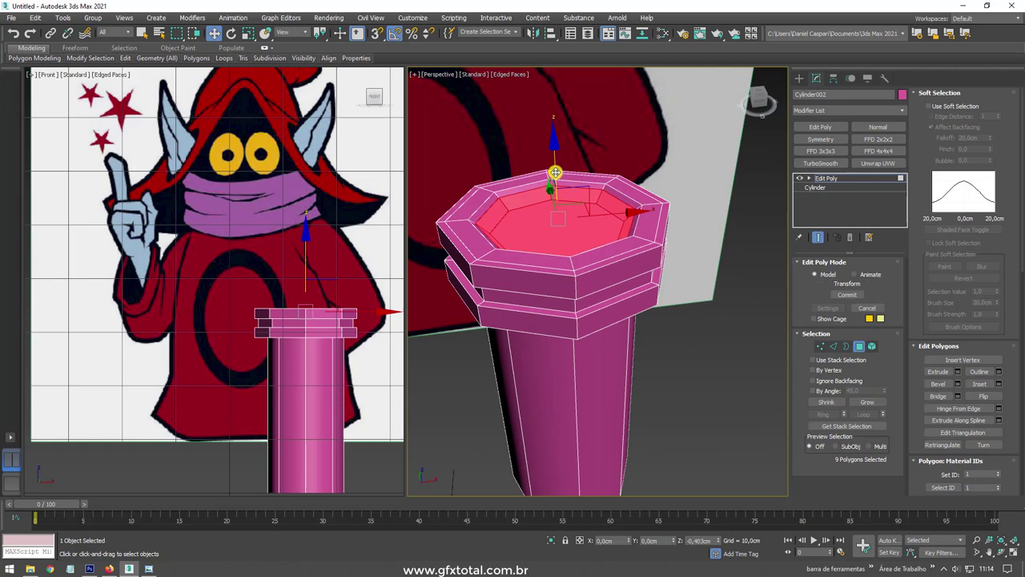
{"action": "middle_click_drag", "start_coordinate": [557, 172], "coordinate": [647, 261], "text": "alt"}
{"action": "middle_click_drag", "start_coordinate": [568, 246], "coordinate": [567, 245], "text": "alt"}
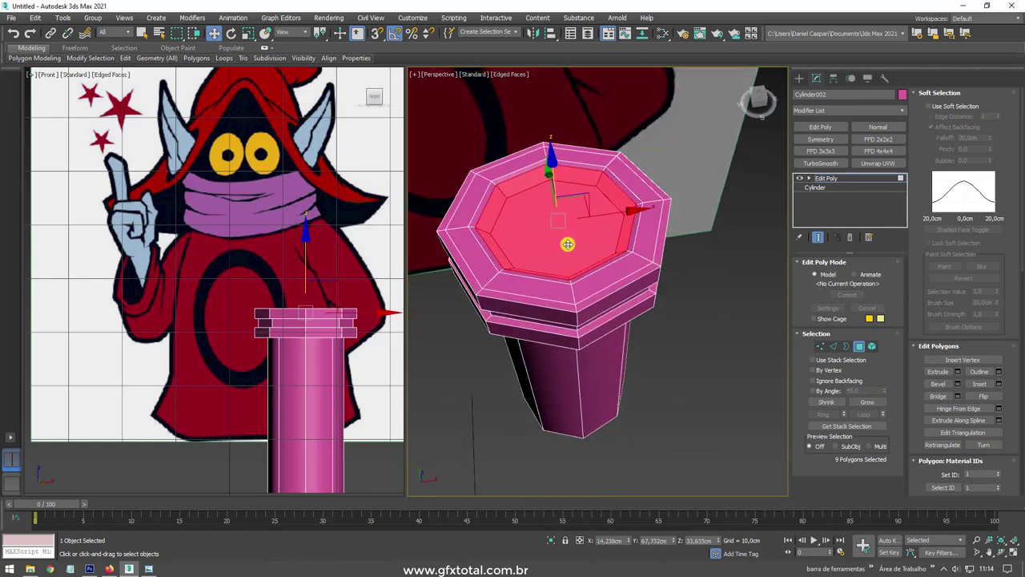
{"action": "key", "text": "Delete"}
Step: Return to object level and rotate the cylinder onto its side in Front view
{"action": "left_click", "coordinate": [833, 178]}
{"action": "mouse_move", "coordinate": [648, 241]}
{"action": "middle_mouse_down", "text": "alt"}
{"action": "mouse_move", "coordinate": [663, 257]}
{"action": "mouse_move", "coordinate": [648, 236]}
{"action": "middle_mouse_up", "text": "alt"}
{"action": "scroll", "coordinate": [586, 275], "scroll_direction": "down", "scroll_amount": 5}
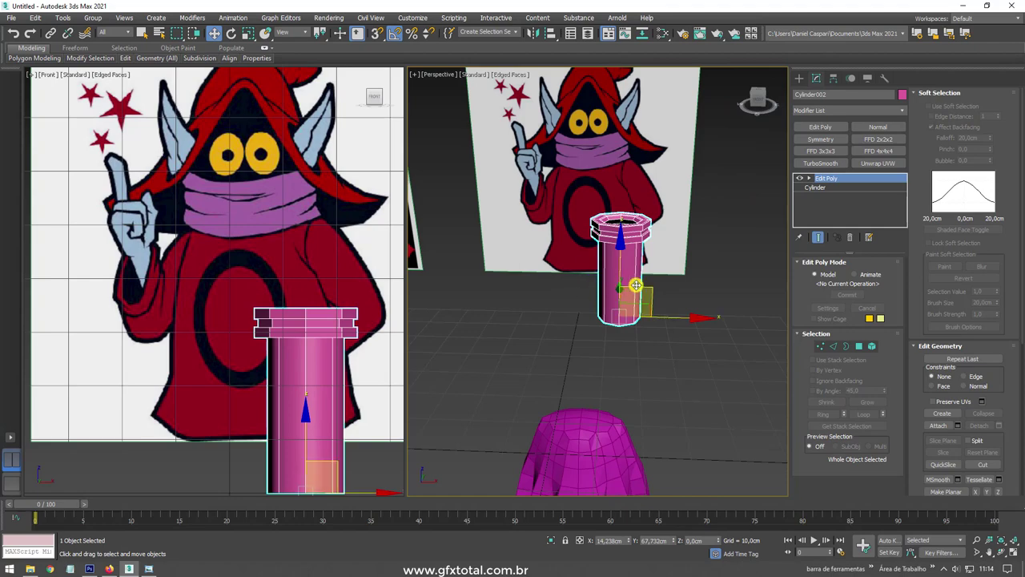
{"action": "scroll", "coordinate": [635, 285], "scroll_direction": "down", "scroll_amount": 3}
{"action": "scroll", "coordinate": [629, 285], "scroll_direction": "up", "scroll_amount": 3}
{"action": "key", "text": "f"}
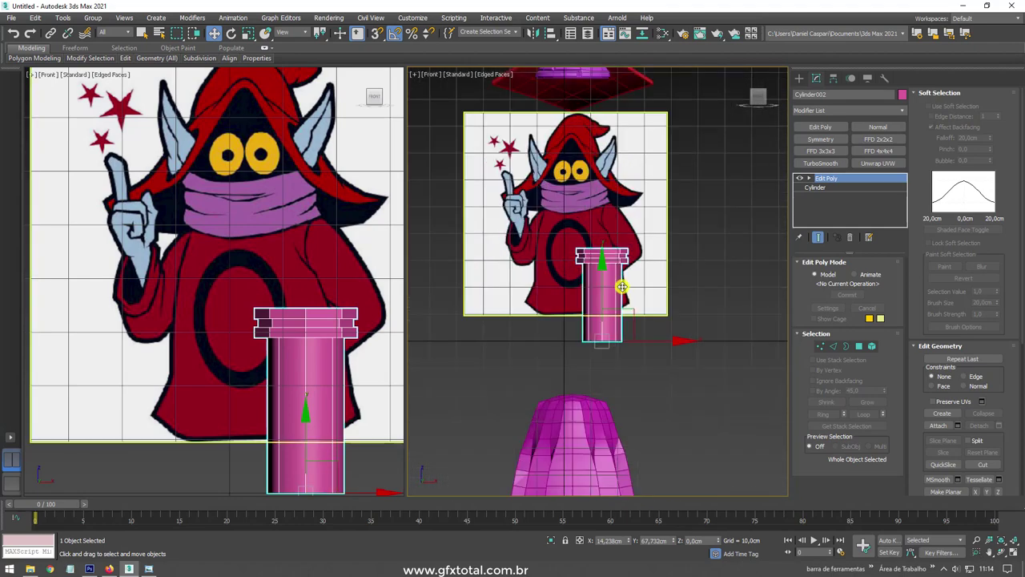
{"action": "key", "text": "e"}
{"action": "left_click_drag", "start_coordinate": [647, 288], "coordinate": [620, 274]}
Step: Move the cylinder onto the character's chest and scale it shorter
{"action": "key", "text": "w"}
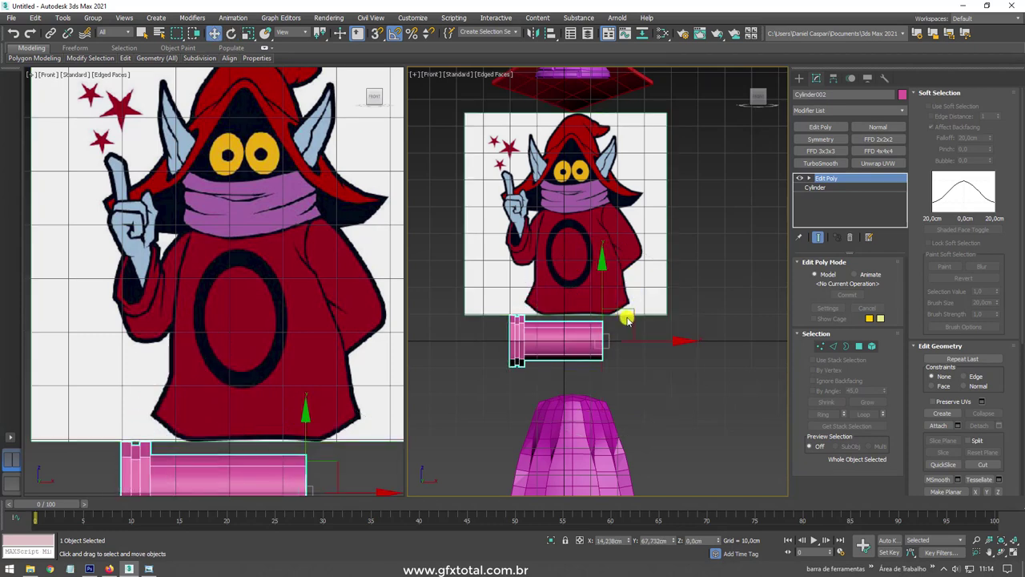
{"action": "left_click_drag", "start_coordinate": [625, 318], "coordinate": [561, 190]}
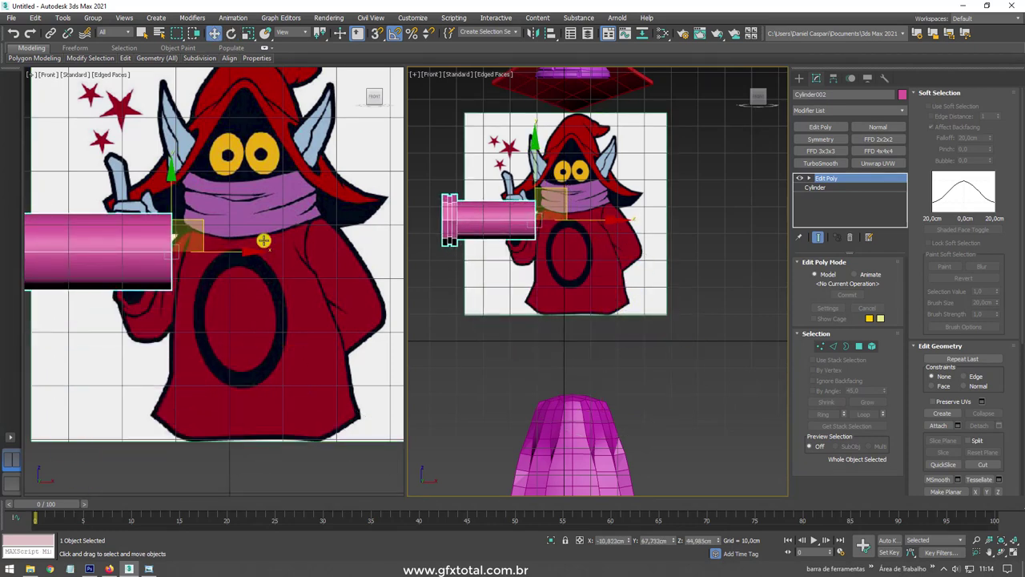
{"action": "scroll", "coordinate": [264, 240], "scroll_direction": "down", "scroll_amount": 4}
{"action": "scroll", "coordinate": [240, 250], "scroll_direction": "up", "scroll_amount": 2}
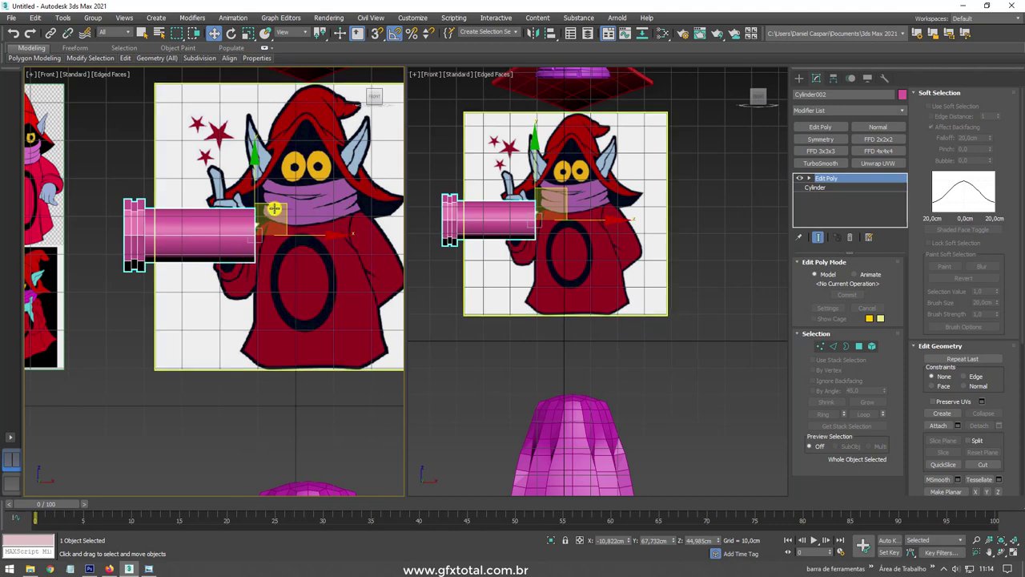
{"action": "left_click_drag", "start_coordinate": [276, 210], "coordinate": [397, 229]}
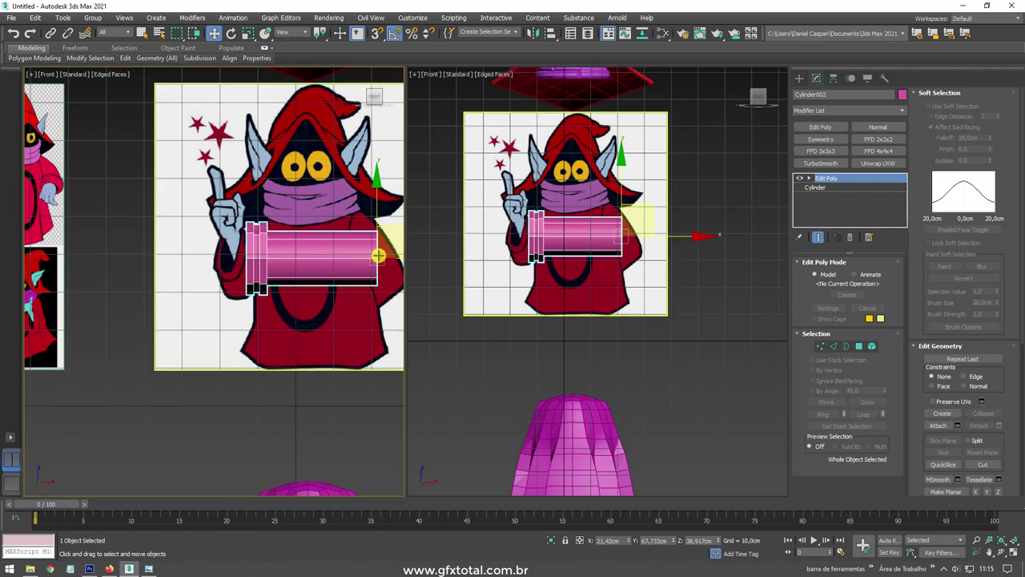
{"action": "key", "text": "r"}
{"action": "mouse_move", "coordinate": [377, 253]}
{"action": "left_mouse_down"}
{"action": "mouse_move", "coordinate": [383, 263]}
{"action": "mouse_move", "coordinate": [347, 229]}
{"action": "left_mouse_up"}
{"action": "key", "text": "w"}
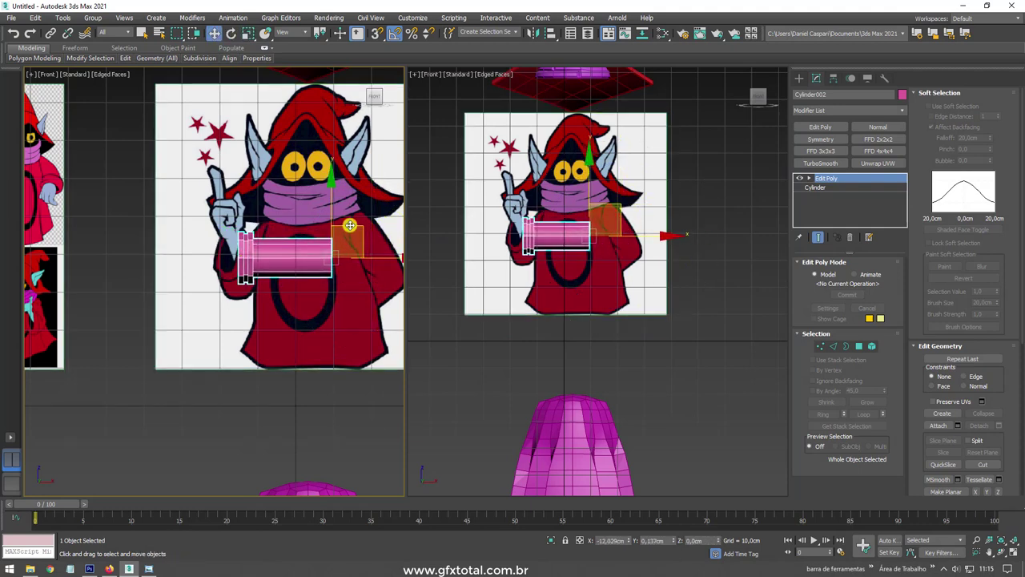
{"action": "scroll", "coordinate": [353, 232], "scroll_direction": "up", "scroll_amount": 5}
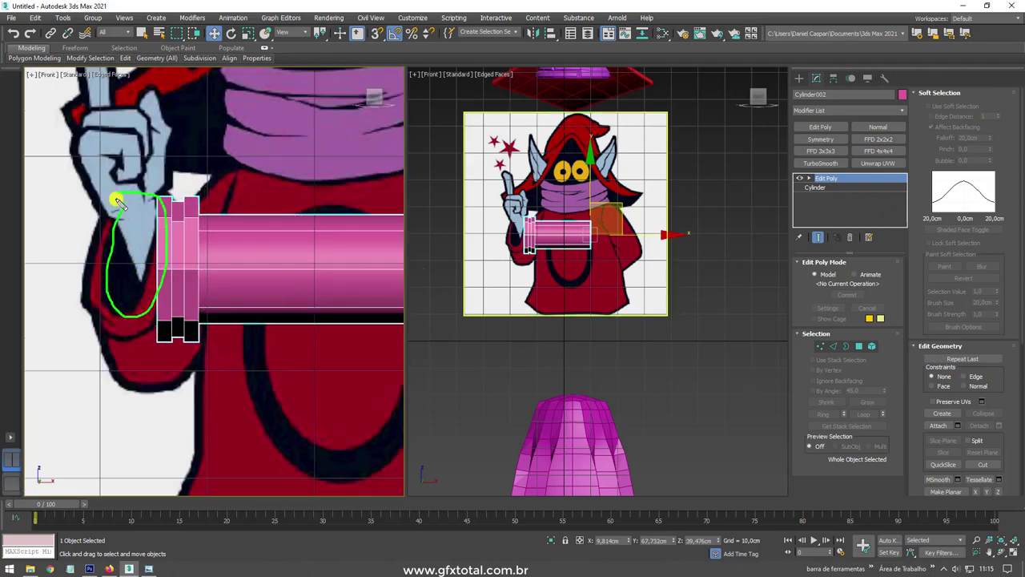
{"action": "middle_click_drag", "start_coordinate": [541, 273], "coordinate": [596, 290], "text": "alt"}
Step: Scale the sleeve thicker vertically and add an FFD 3x3x3 lattice to it
{"action": "key", "text": "r"}
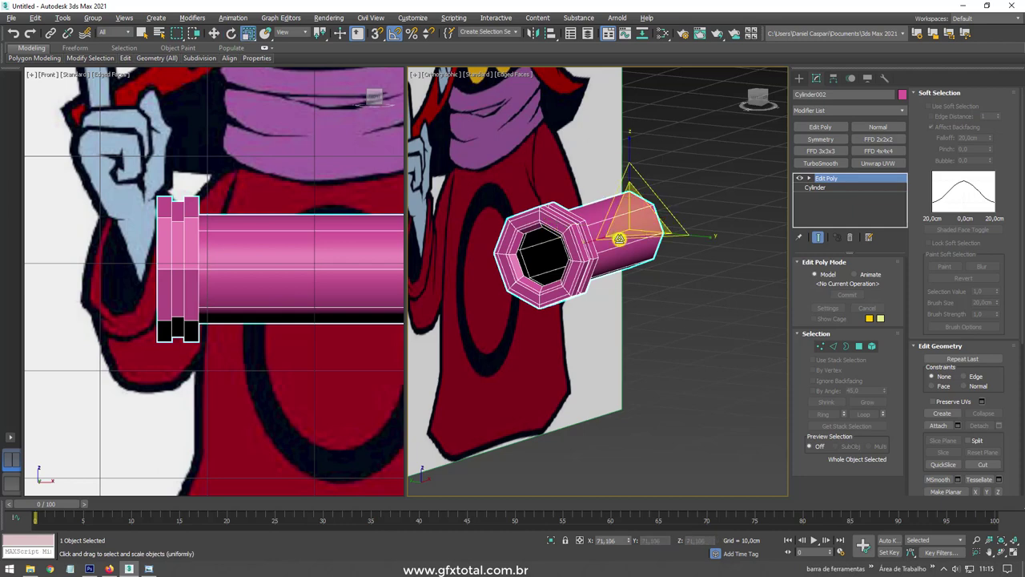
{"action": "left_click_drag", "start_coordinate": [631, 149], "coordinate": [632, 132]}
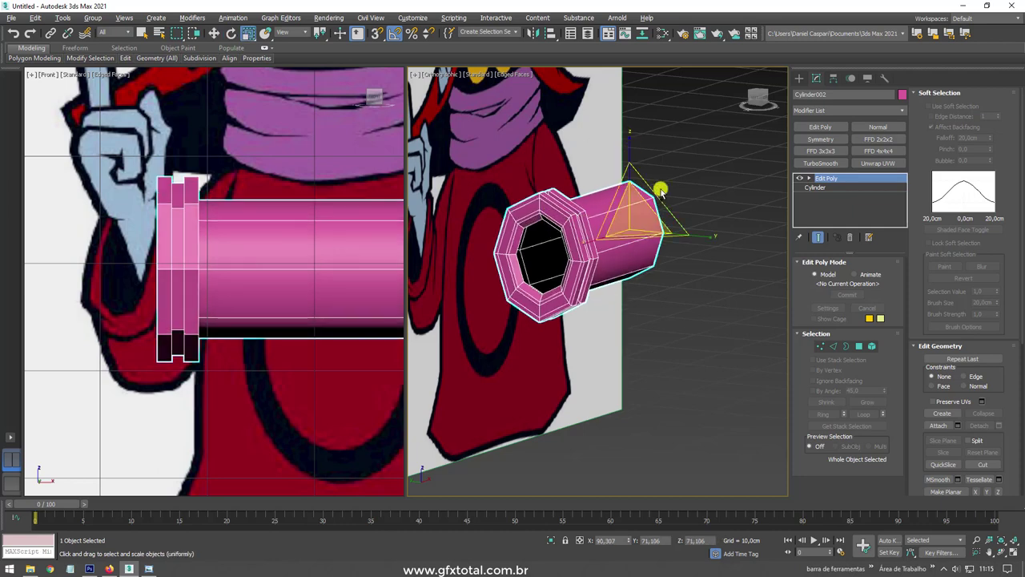
{"action": "key", "text": "4"}
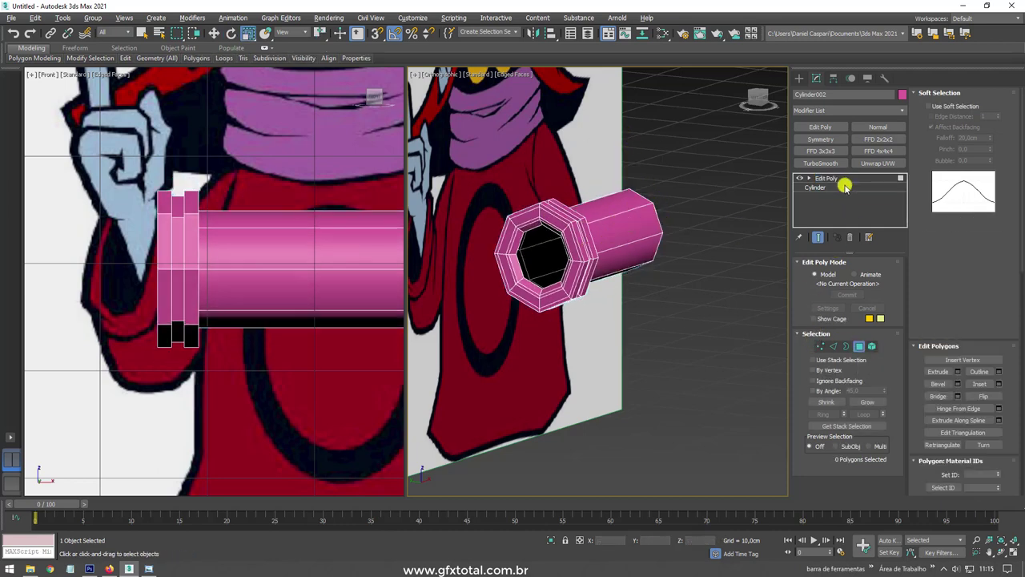
{"action": "left_click", "coordinate": [820, 151]}
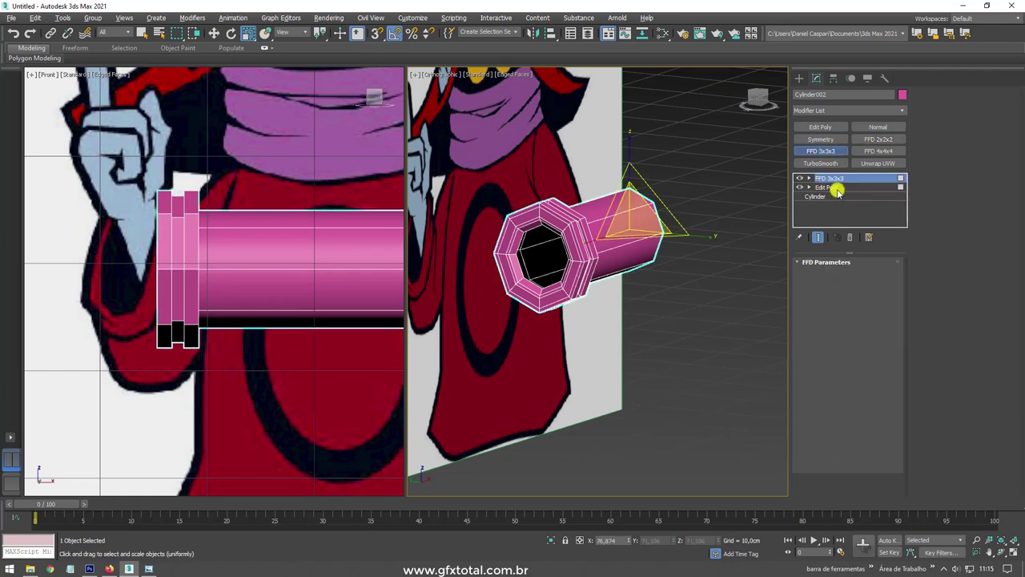
{"action": "left_click", "coordinate": [809, 178]}
{"action": "left_click", "coordinate": [833, 187]}
{"action": "mouse_move", "coordinate": [729, 259]}
{"action": "middle_mouse_down", "text": "alt"}
{"action": "mouse_move", "coordinate": [647, 296]}
{"action": "mouse_move", "coordinate": [561, 308]}
{"action": "middle_mouse_up", "text": "alt"}
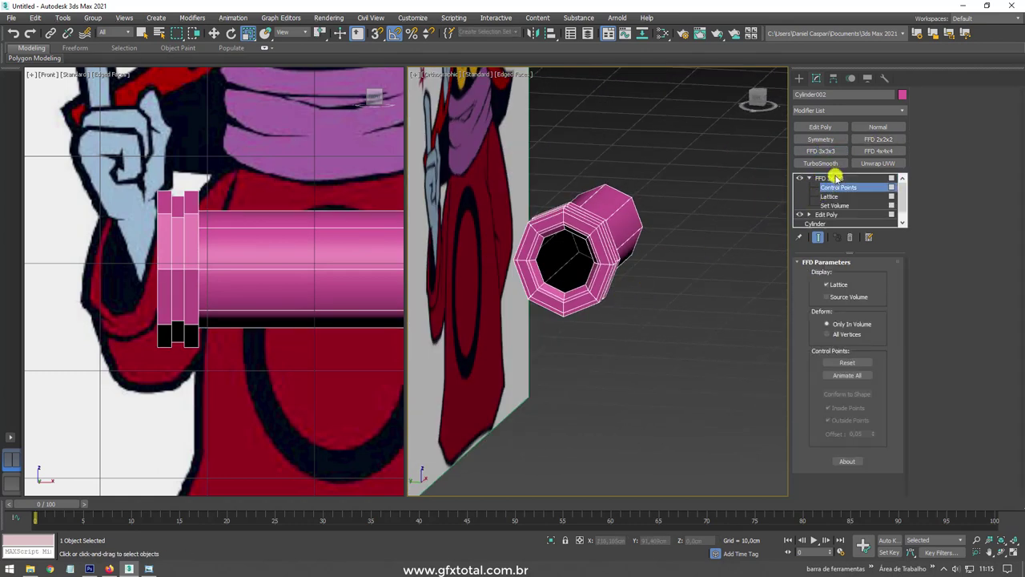
{"action": "left_click", "coordinate": [833, 177]}
Step: Collapse the sleeve to an Editable Poly and apply a fresh FFD 3x3x3 modifier
{"action": "middle_click_drag", "start_coordinate": [633, 264], "coordinate": [754, 223], "text": "alt"}
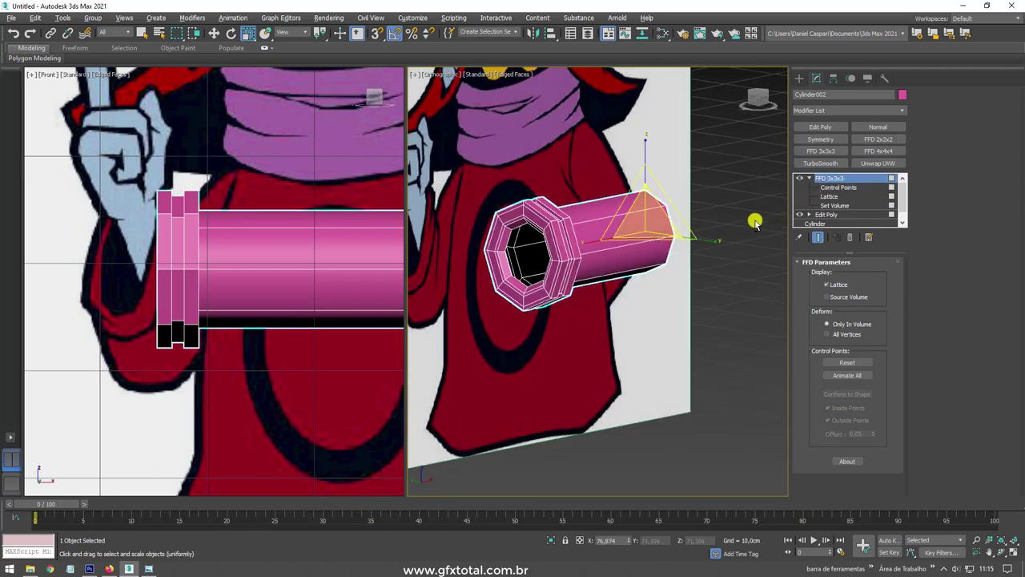
{"action": "left_click", "coordinate": [840, 186]}
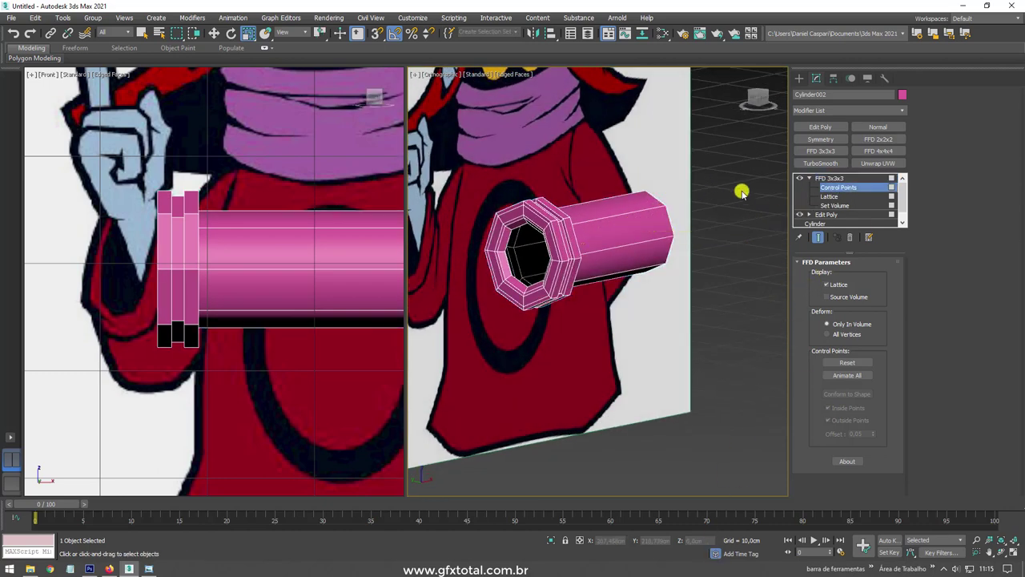
{"action": "middle_click_drag", "start_coordinate": [674, 232], "coordinate": [622, 229], "text": "alt"}
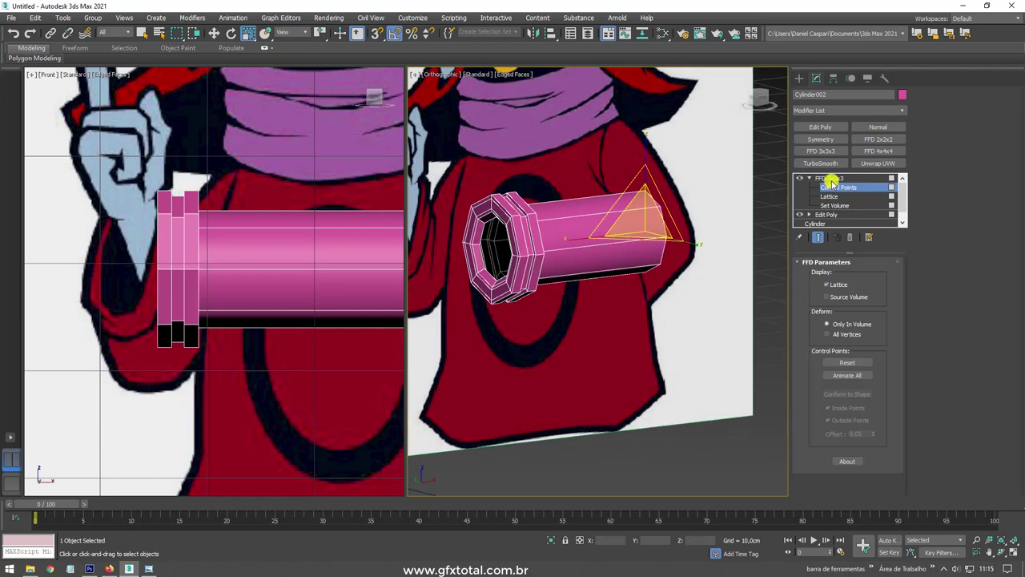
{"action": "left_click", "coordinate": [830, 178]}
{"action": "scroll", "coordinate": [693, 245], "scroll_direction": "down", "scroll_amount": 2}
{"action": "middle_click_drag", "start_coordinate": [597, 311], "coordinate": [647, 296], "text": "alt"}
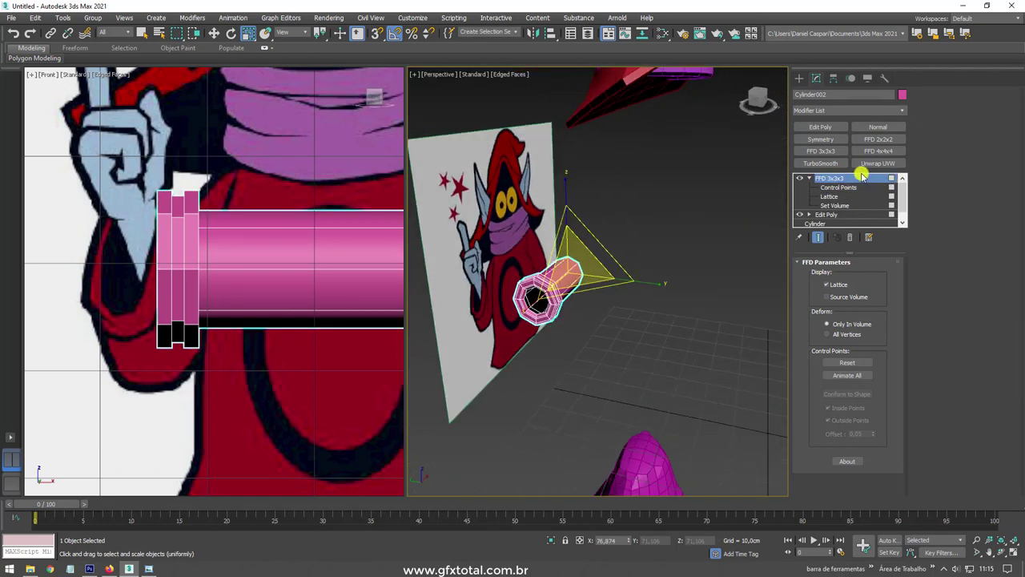
{"action": "scroll", "coordinate": [528, 296], "scroll_direction": "up", "scroll_amount": 2}
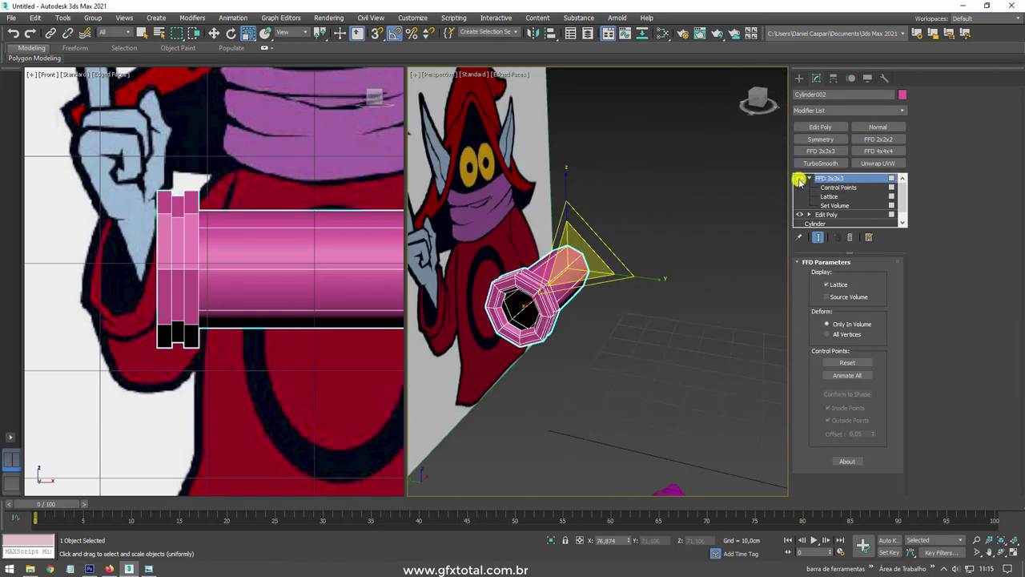
{"action": "left_click", "coordinate": [809, 178]}
{"action": "scroll", "coordinate": [621, 305], "scroll_direction": "up", "scroll_amount": 1}
{"action": "scroll", "coordinate": [589, 312], "scroll_direction": "up", "scroll_amount": 2}
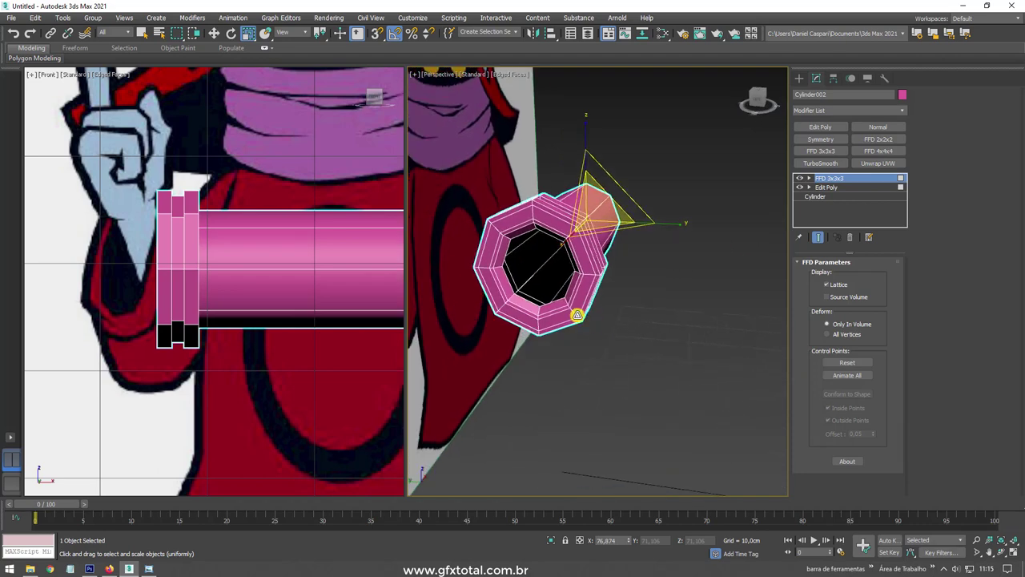
{"action": "right_click", "coordinate": [582, 215]}
{"action": "mouse_move", "coordinate": [609, 330]}
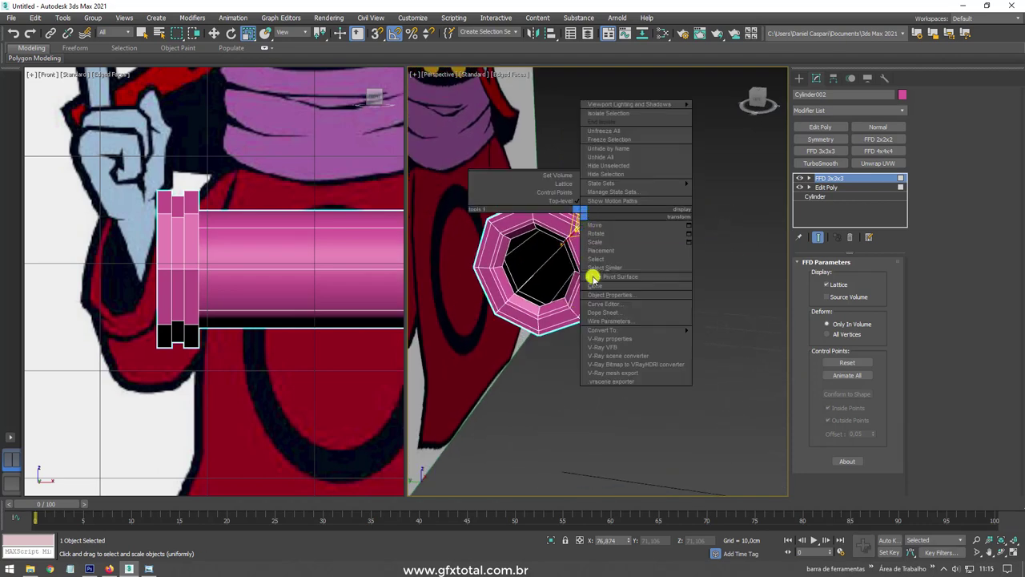
{"action": "left_click", "coordinate": [729, 339]}
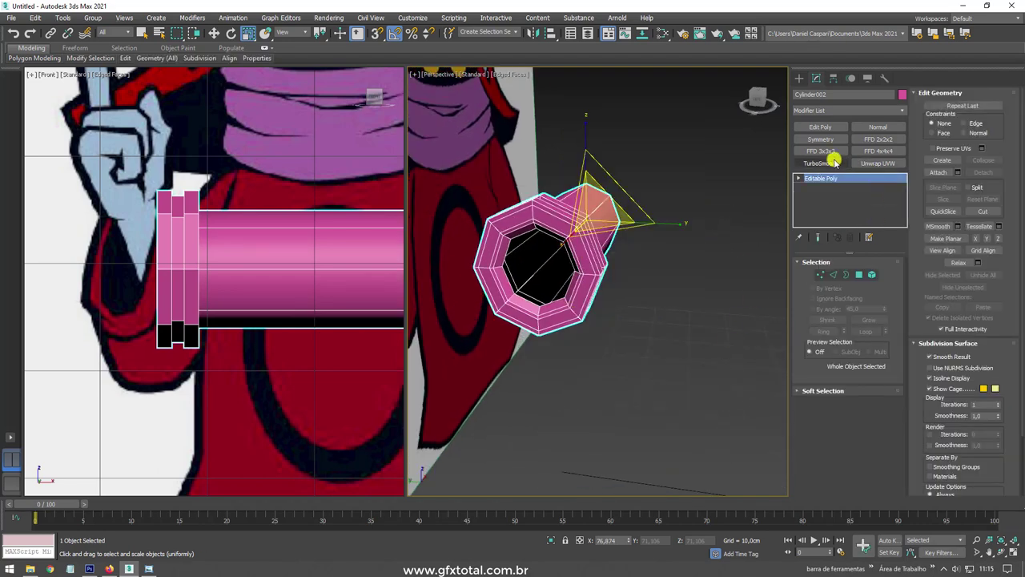
{"action": "left_click", "coordinate": [820, 152]}
Step: Pull the lattice's bottom-middle control point down, stretching the sleeve opening into a pointed teardrop
{"action": "middle_click_drag", "start_coordinate": [640, 277], "coordinate": [809, 205], "text": "alt"}
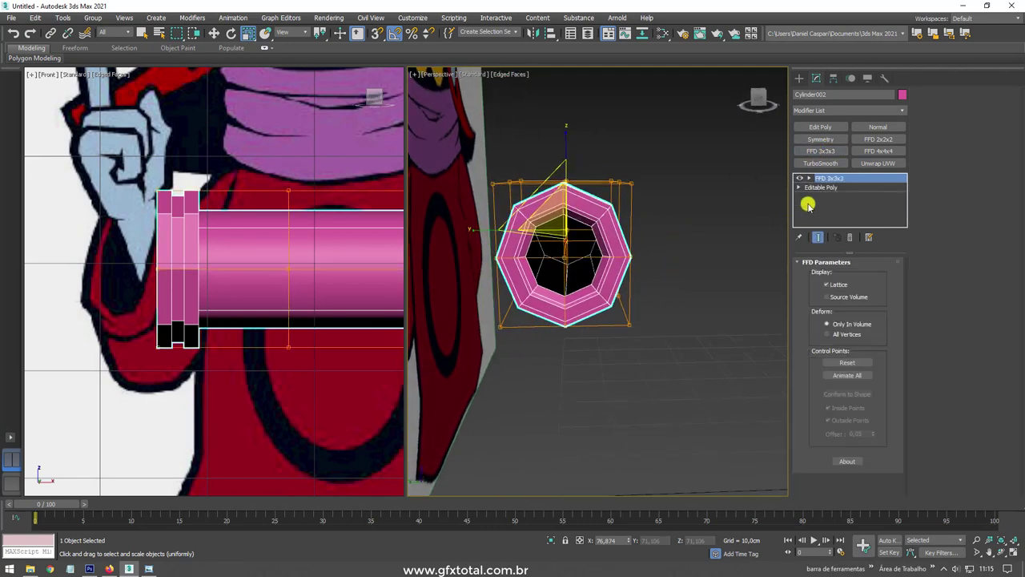
{"action": "left_click", "coordinate": [829, 187]}
{"action": "middle_click_drag", "start_coordinate": [622, 290], "coordinate": [621, 316], "text": "alt"}
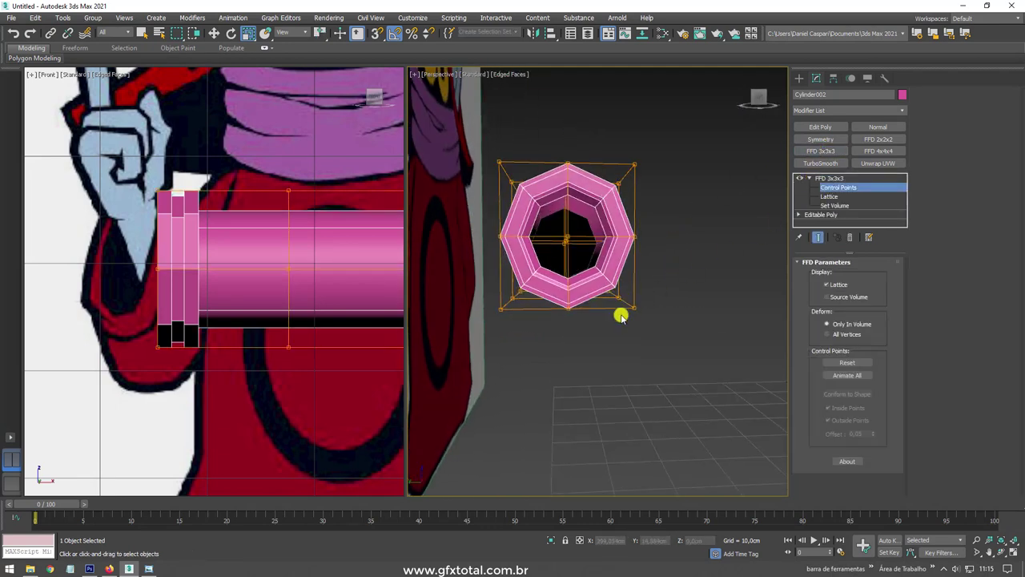
{"action": "left_click", "coordinate": [561, 298]}
{"action": "key", "text": "w"}
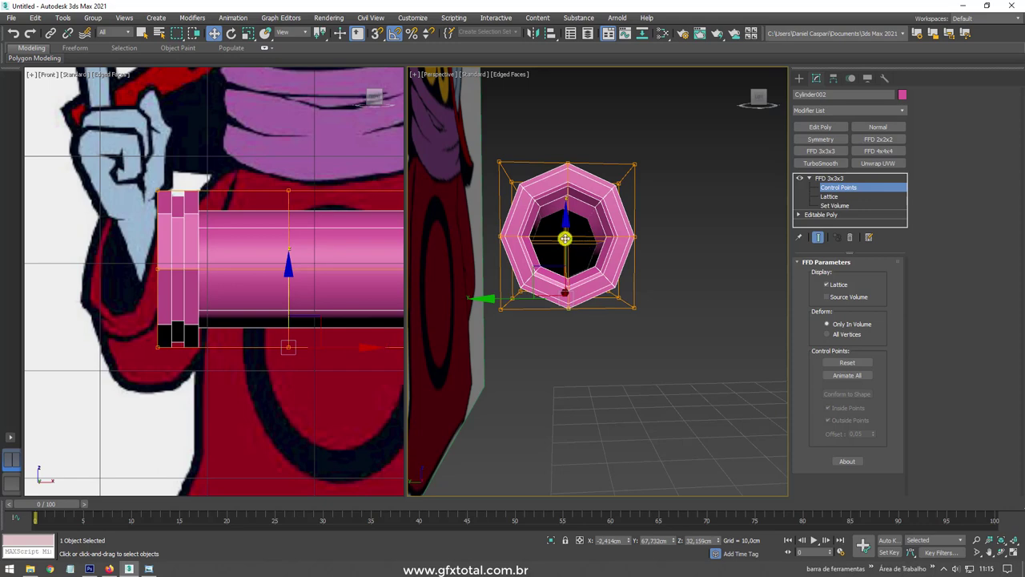
{"action": "left_click_drag", "start_coordinate": [565, 238], "coordinate": [579, 345]}
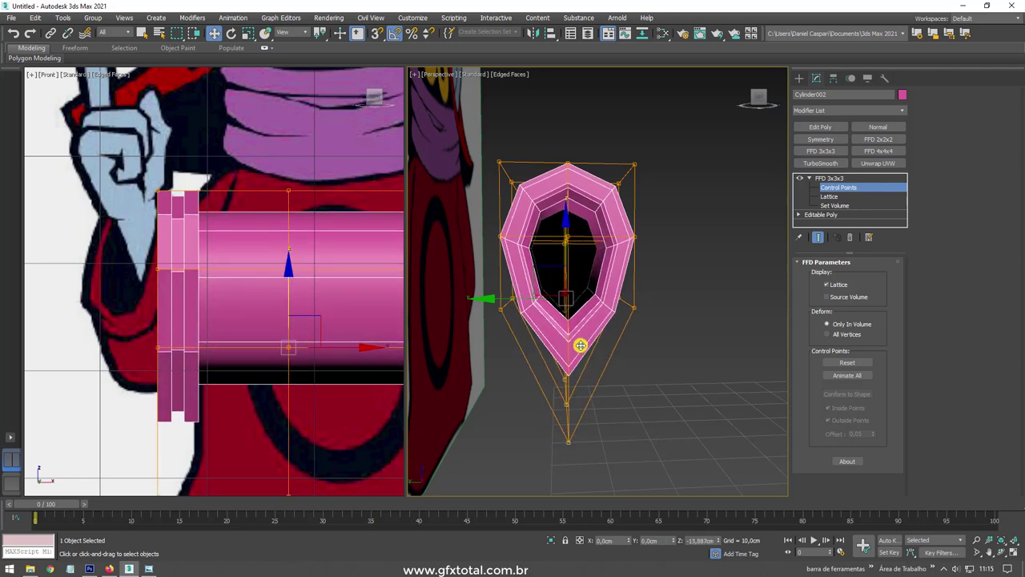
{"action": "middle_click_drag", "start_coordinate": [590, 241], "coordinate": [500, 256], "text": "alt"}
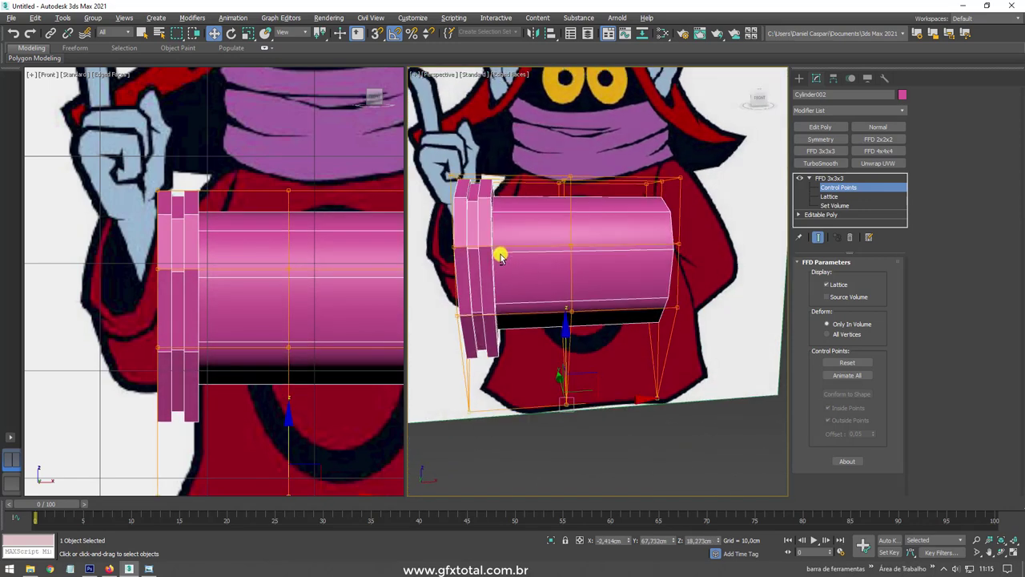
{"action": "scroll", "coordinate": [497, 252], "scroll_direction": "down", "scroll_amount": 2}
{"action": "left_click", "coordinate": [827, 178]}
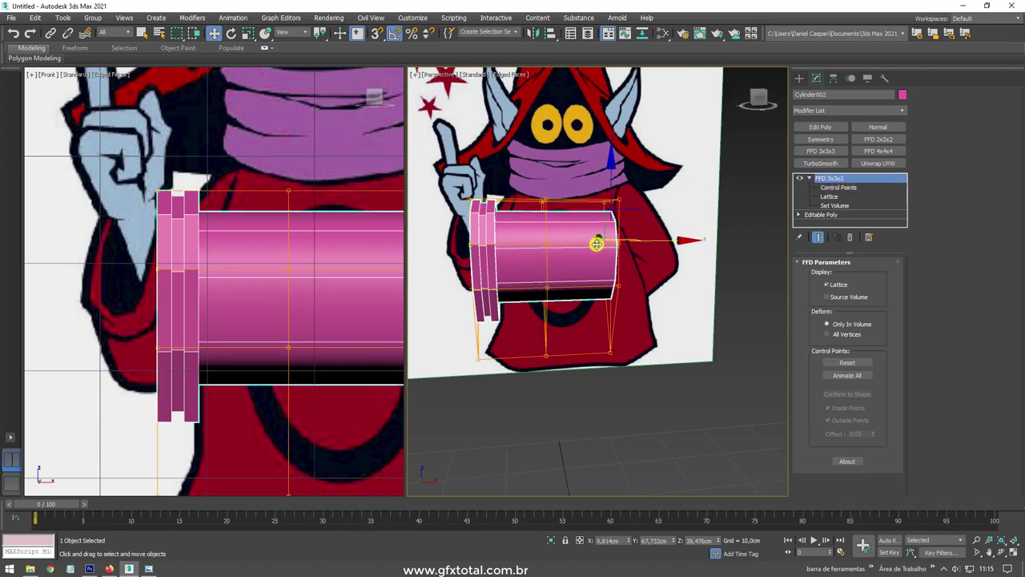
Step: Add an Edit Poly modifier above the FFD and move the sleeve left beside the body
{"action": "left_click", "coordinate": [820, 127]}
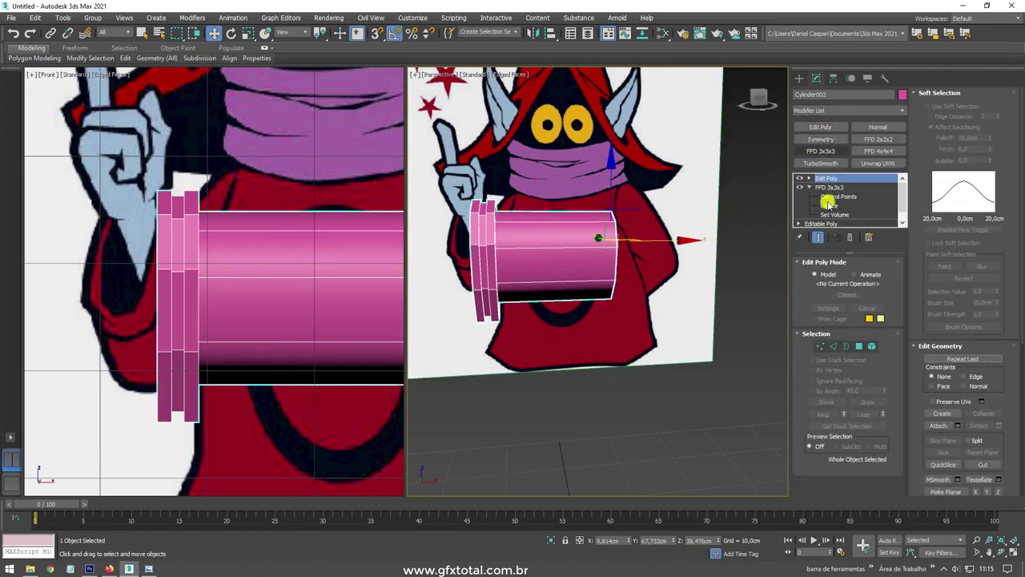
{"action": "scroll", "coordinate": [264, 294], "scroll_direction": "down", "scroll_amount": 3}
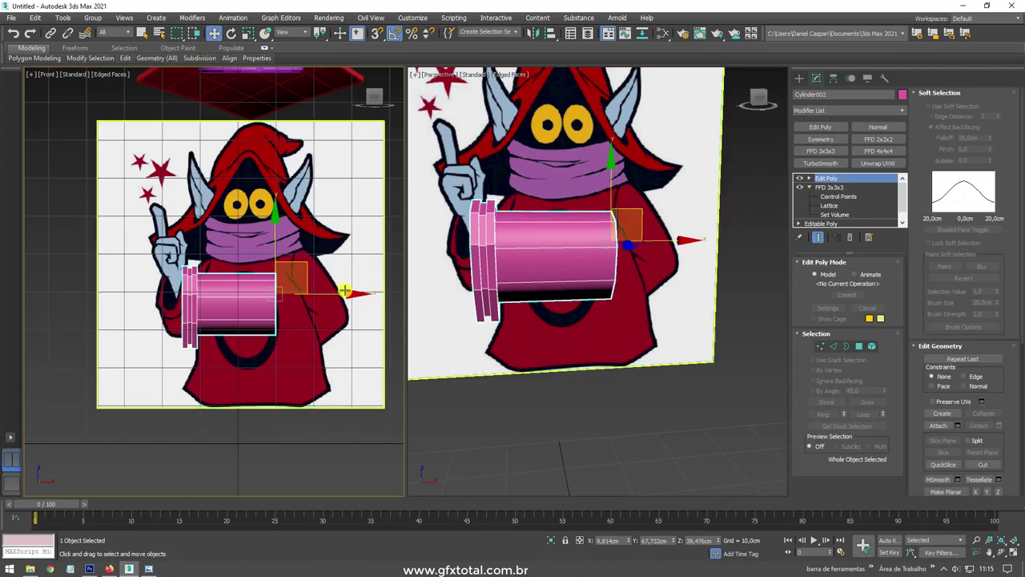
{"action": "left_click_drag", "start_coordinate": [344, 291], "coordinate": [254, 298]}
{"action": "scroll", "coordinate": [263, 299], "scroll_direction": "down", "scroll_amount": 2}
{"action": "scroll", "coordinate": [257, 297], "scroll_direction": "down", "scroll_amount": 2}
{"action": "scroll", "coordinate": [253, 298], "scroll_direction": "up", "scroll_amount": 3}
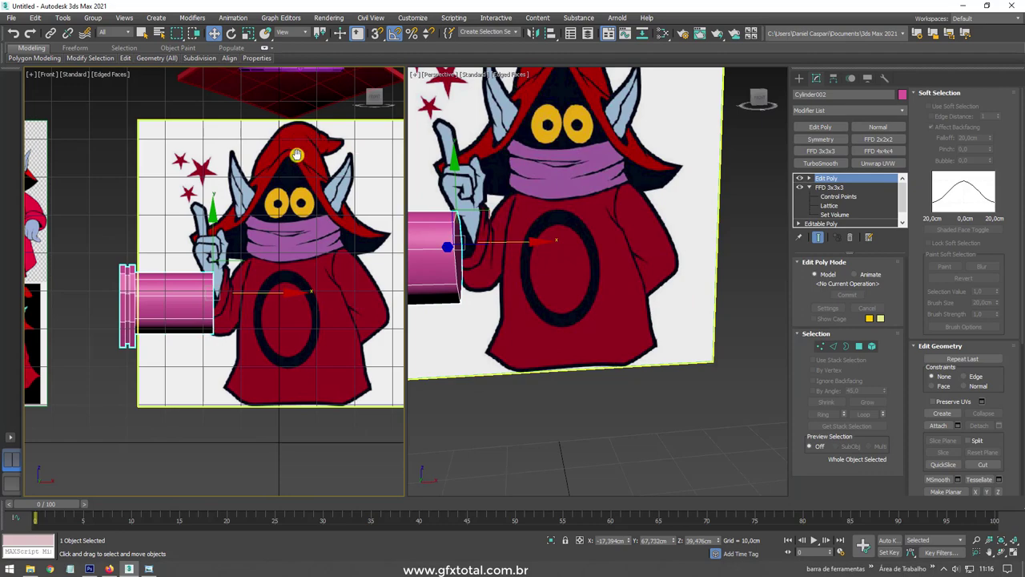
{"action": "scroll", "coordinate": [296, 155], "scroll_direction": "down", "scroll_amount": 3}
{"action": "left_click", "coordinate": [288, 323]}
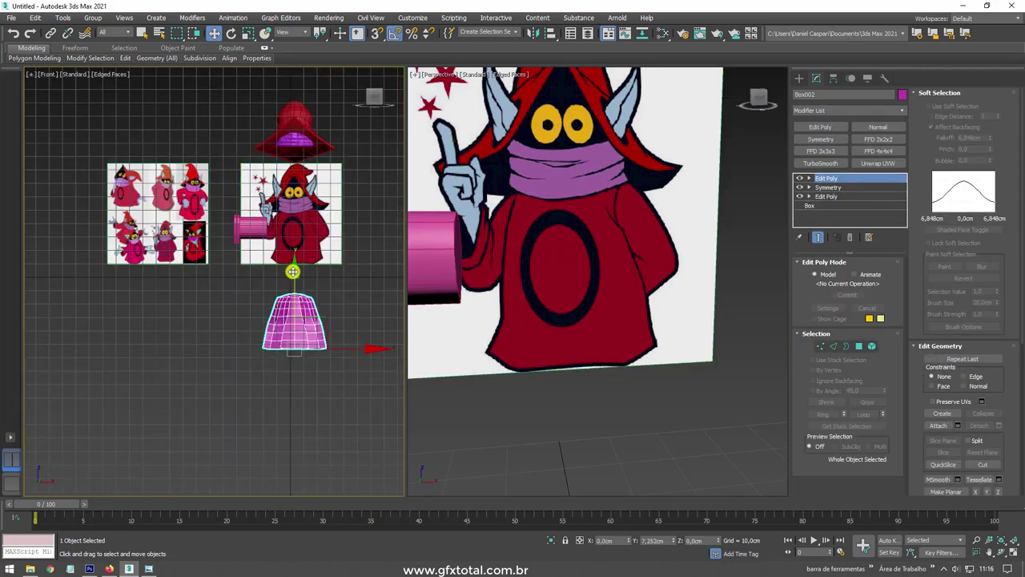
Step: Move the robe body up onto the reference and make it see-through with Alt+X
{"action": "left_click_drag", "start_coordinate": [293, 272], "coordinate": [294, 210]}
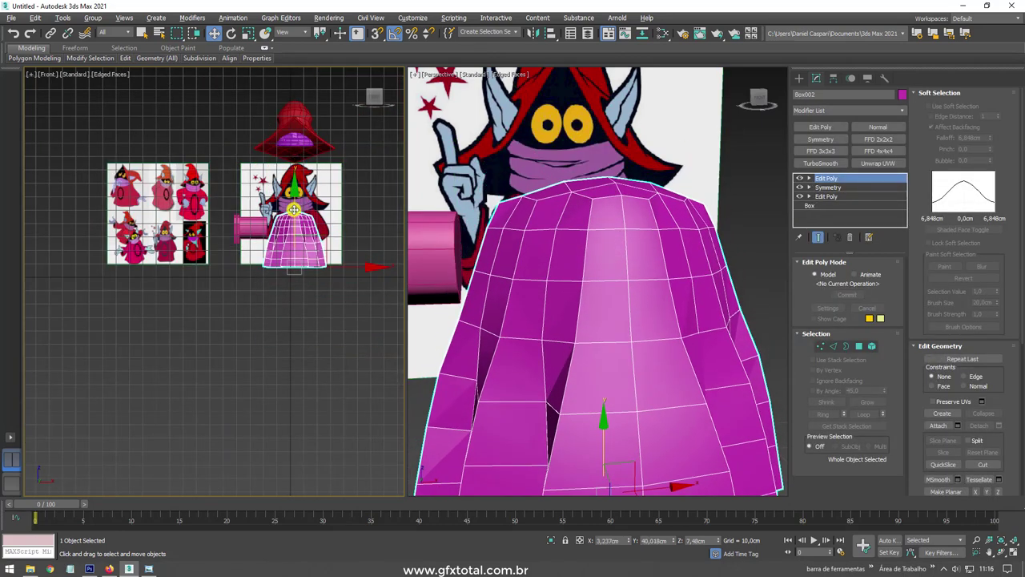
{"action": "key", "text": "alt+x"}
{"action": "scroll", "coordinate": [294, 209], "scroll_direction": "up", "scroll_amount": 2}
{"action": "scroll", "coordinate": [297, 240], "scroll_direction": "up", "scroll_amount": 3}
{"action": "left_click_drag", "start_coordinate": [297, 275], "coordinate": [297, 273]}
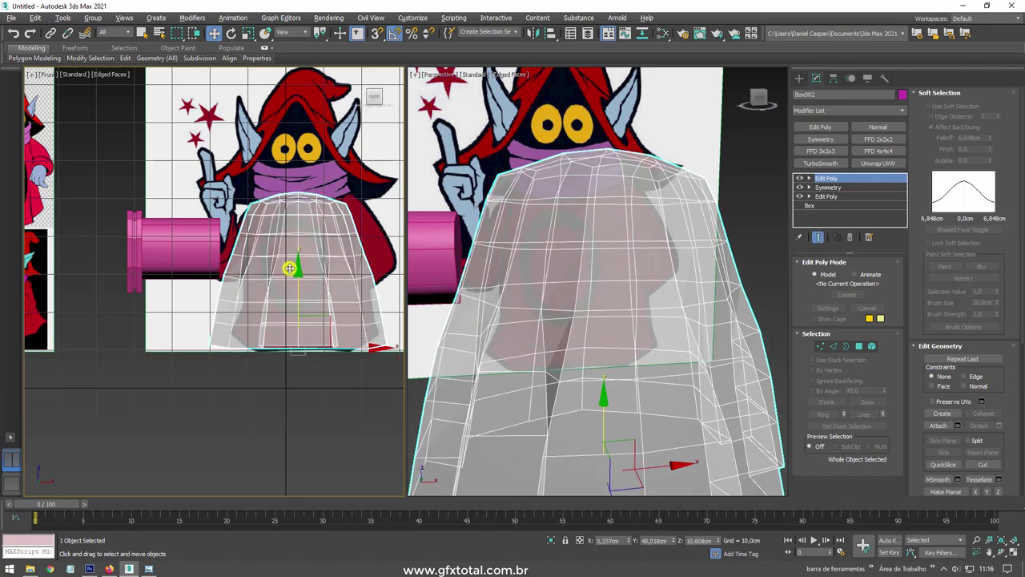
Step: Rotate the sleeve cylinder about 45° so its open cuff angles outward
{"action": "left_click", "coordinate": [209, 232]}
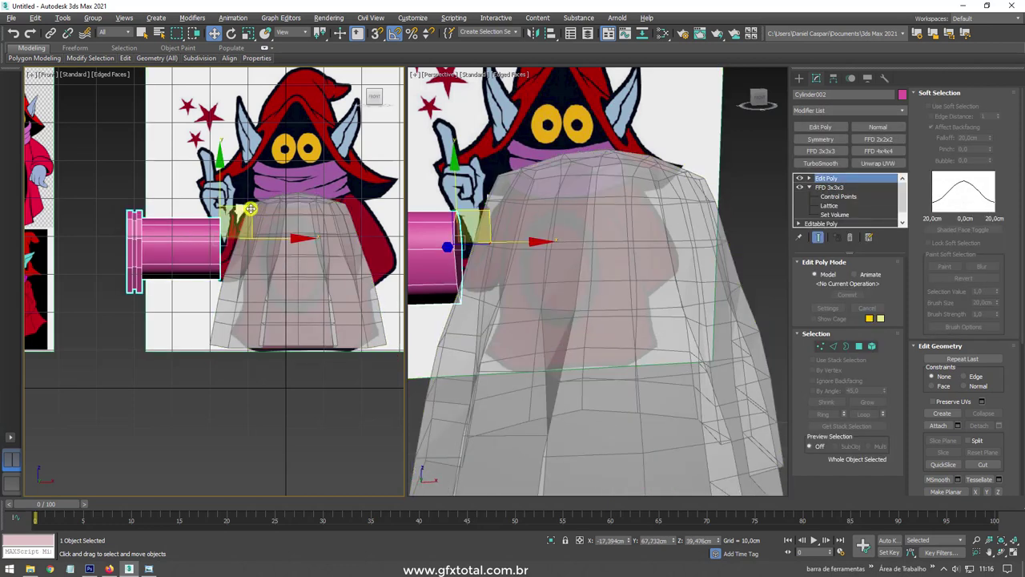
{"action": "key", "text": "e"}
{"action": "left_click_drag", "start_coordinate": [237, 238], "coordinate": [258, 245]}
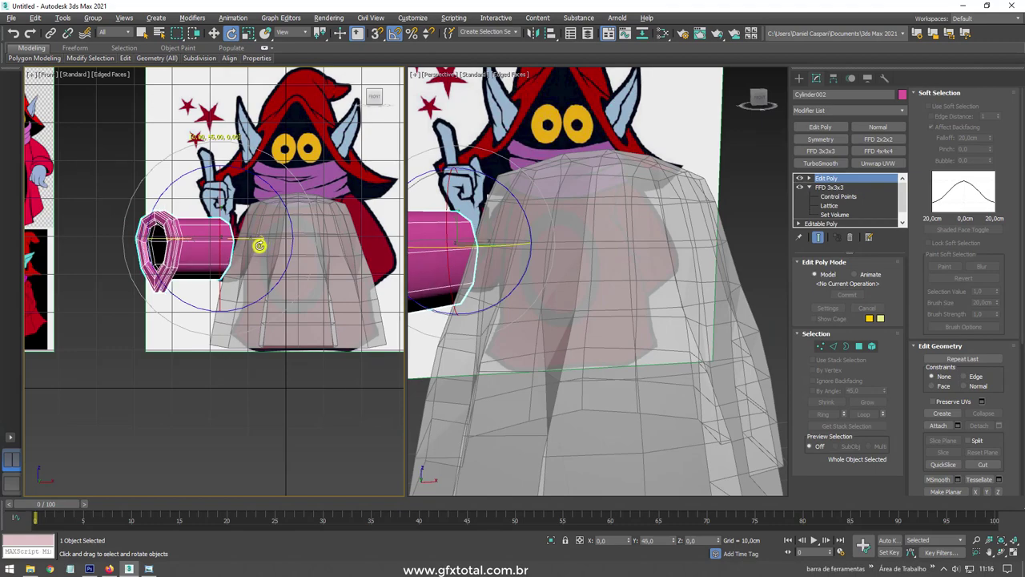
{"action": "middle_click_drag", "start_coordinate": [258, 245], "coordinate": [254, 232], "text": "alt"}
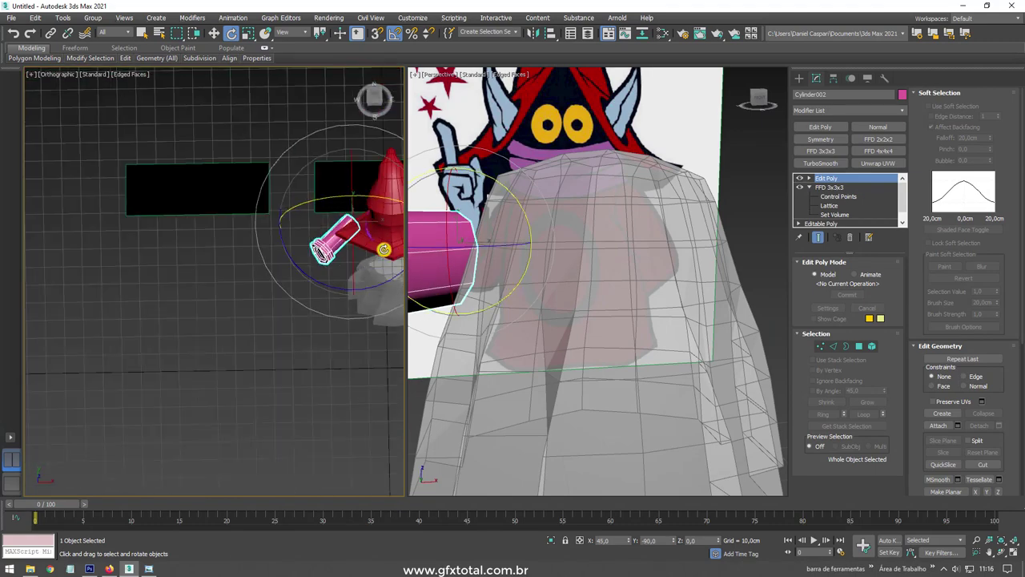
Step: Shorten the sleeve by pulling its end polygon inward
{"action": "key", "text": "shift+z"}
{"action": "key", "text": "w"}
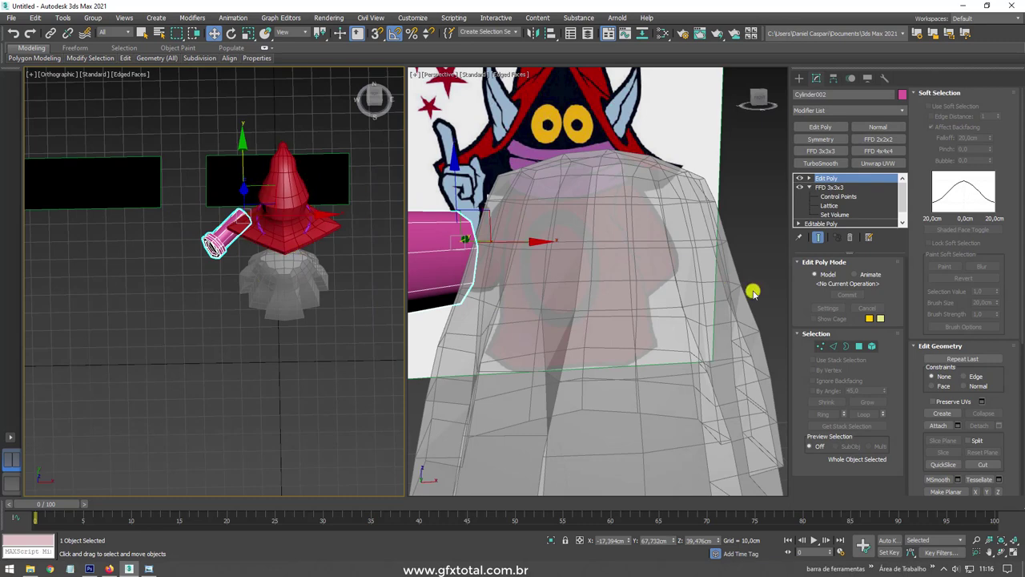
{"action": "middle_click_drag", "start_coordinate": [251, 258], "coordinate": [264, 241], "text": "alt"}
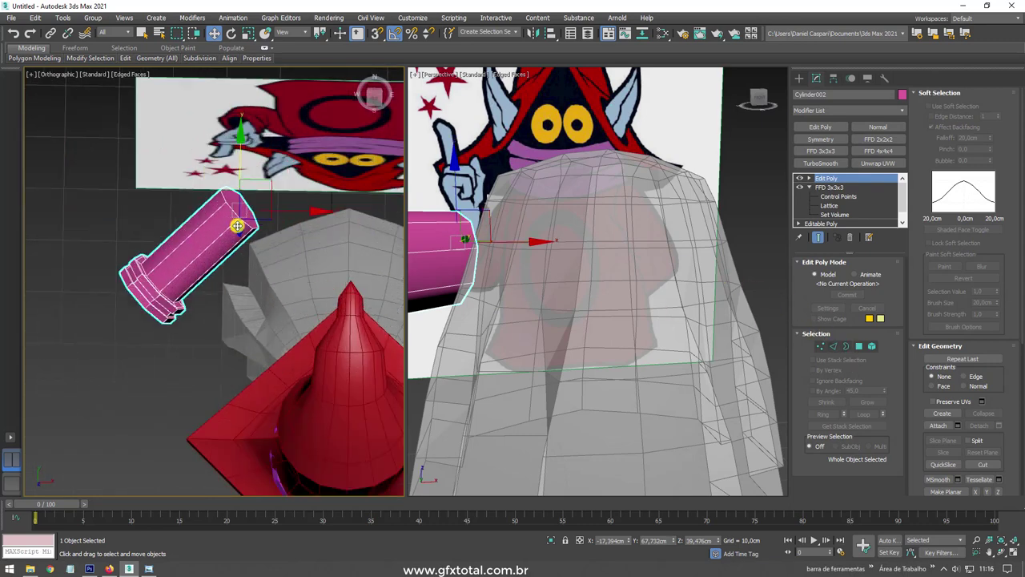
{"action": "left_click", "coordinate": [858, 345]}
{"action": "left_click", "coordinate": [232, 200]}
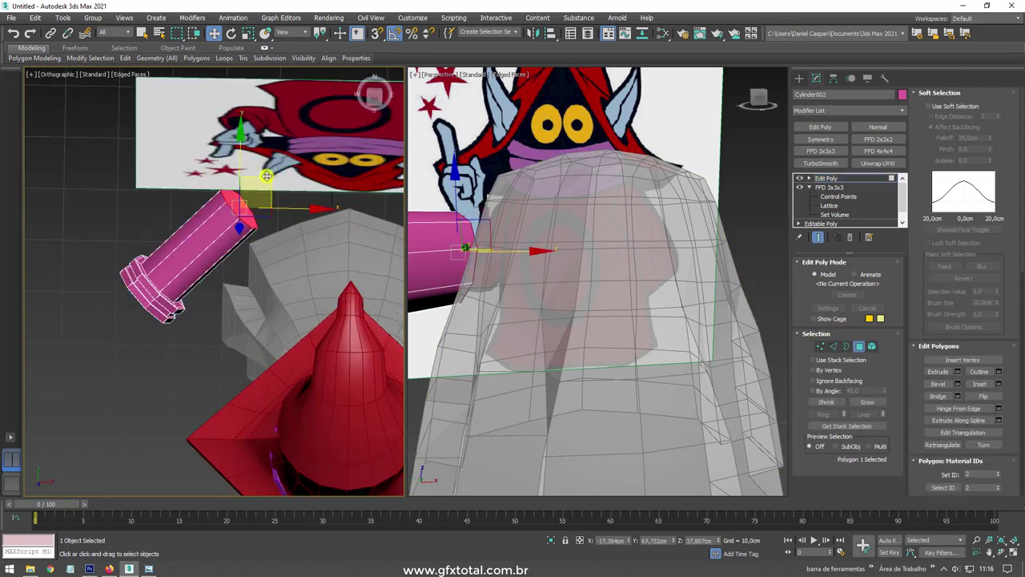
{"action": "left_click_drag", "start_coordinate": [266, 176], "coordinate": [206, 231]}
{"action": "left_click", "coordinate": [250, 253]}
{"action": "mouse_move", "coordinate": [254, 256]}
{"action": "middle_mouse_down", "text": "alt"}
{"action": "mouse_move", "coordinate": [285, 145]}
{"action": "mouse_move", "coordinate": [264, 200]}
{"action": "middle_mouse_up", "text": "alt"}
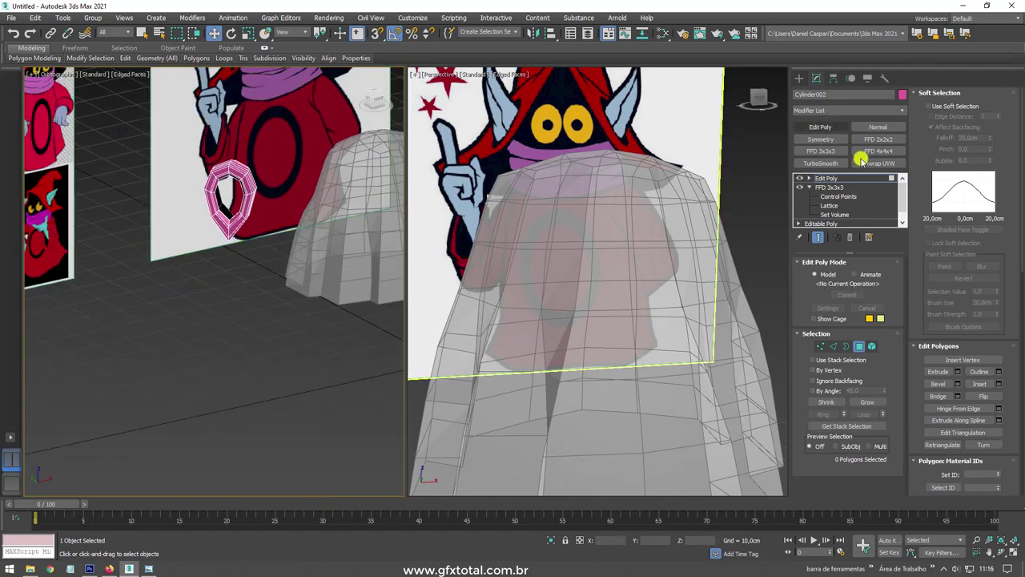
{"action": "left_click", "coordinate": [853, 178]}
Step: Slide the ring piece toward the robe and turn off See-Through on the robe
{"action": "middle_click_drag", "start_coordinate": [345, 226], "coordinate": [158, 234], "text": "alt"}
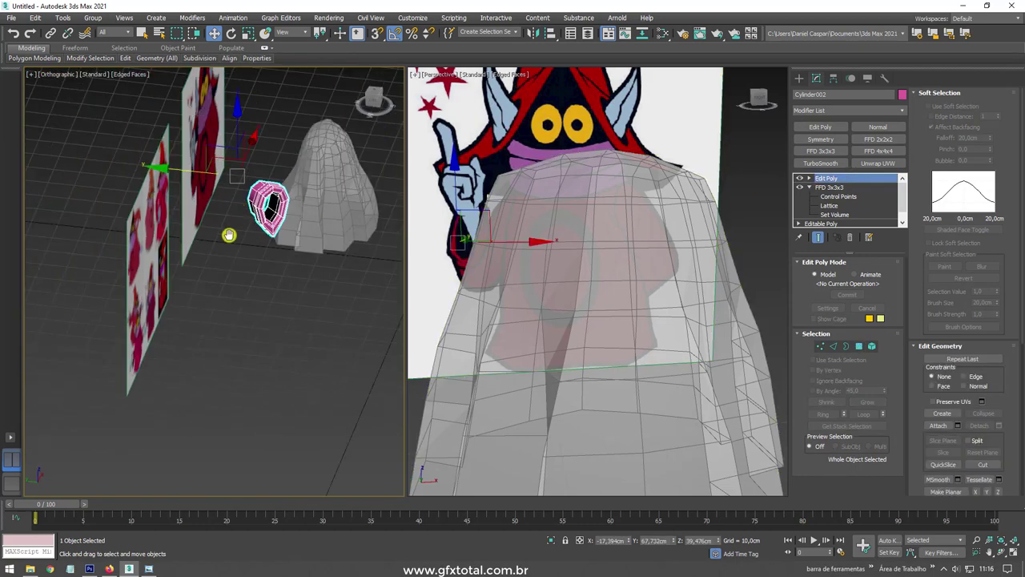
{"action": "left_click_drag", "start_coordinate": [158, 234], "coordinate": [238, 243]}
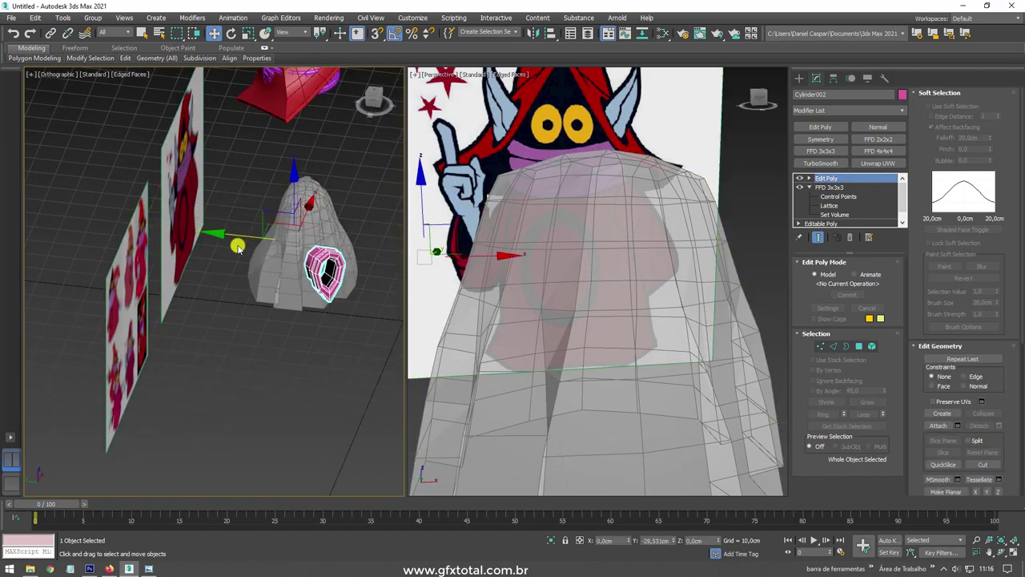
{"action": "left_click", "coordinate": [341, 233]}
{"action": "key", "text": "alt+x"}
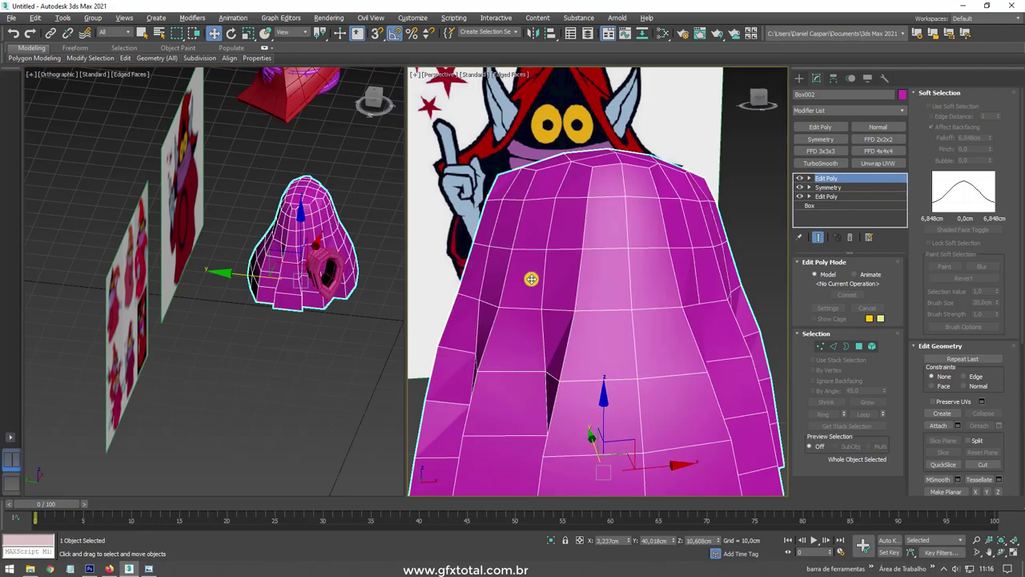
{"action": "scroll", "coordinate": [528, 277], "scroll_direction": "down", "scroll_amount": 4}
Step: Nudge the ring piece slightly along X
{"action": "middle_click_drag", "start_coordinate": [550, 293], "coordinate": [539, 308], "text": "alt"}
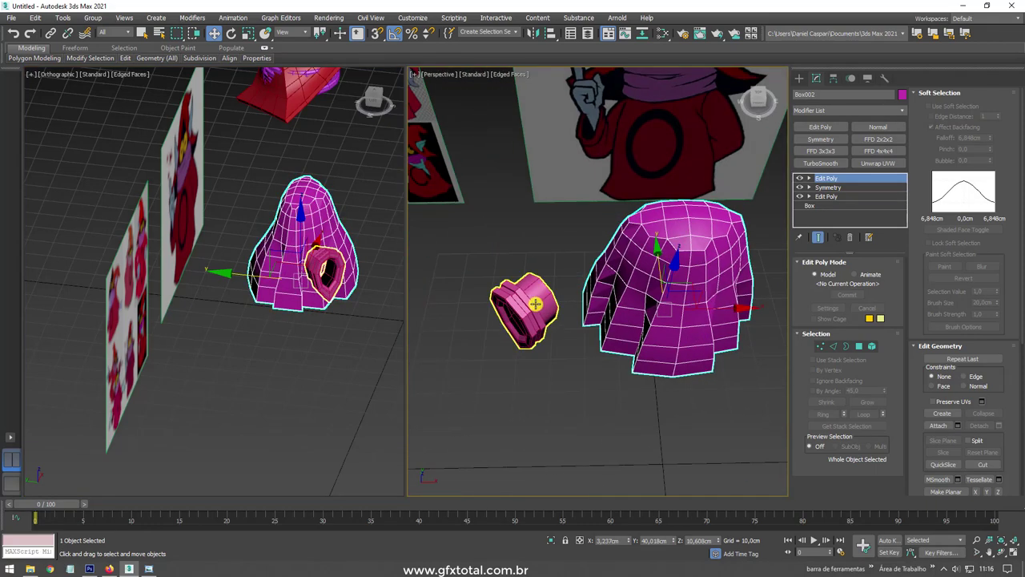
{"action": "left_click", "coordinate": [536, 308]}
{"action": "middle_click_drag", "start_coordinate": [600, 317], "coordinate": [650, 279], "text": "alt"}
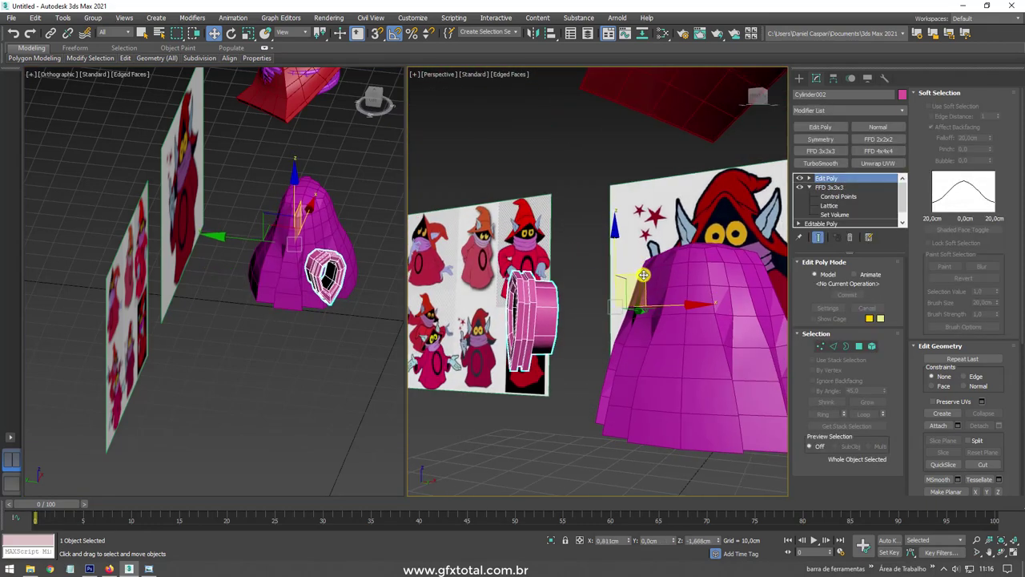
{"action": "left_click_drag", "start_coordinate": [651, 281], "coordinate": [628, 268]}
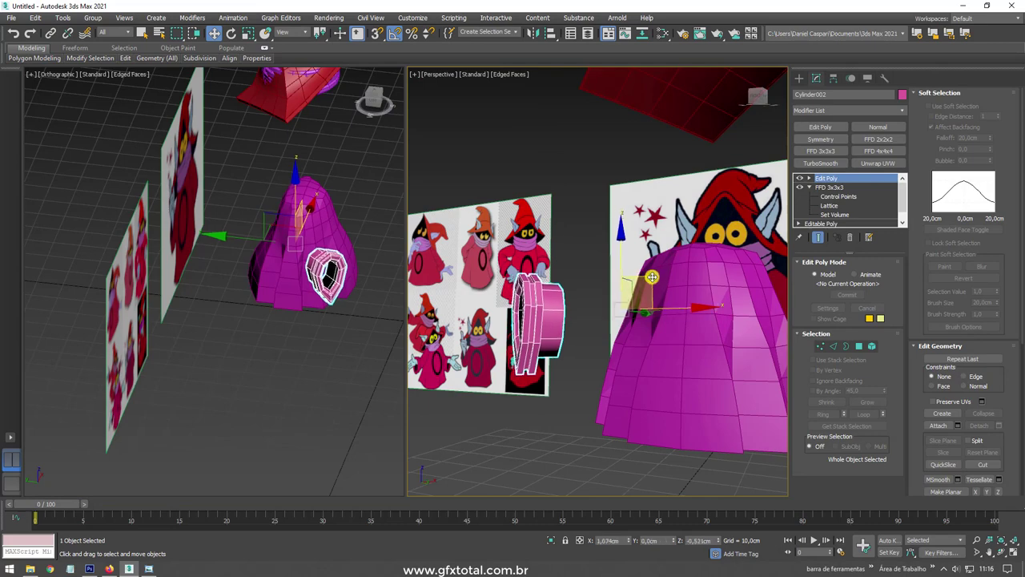
{"action": "key", "text": "e"}
{"action": "scroll", "coordinate": [609, 297], "scroll_direction": "up", "scroll_amount": 3}
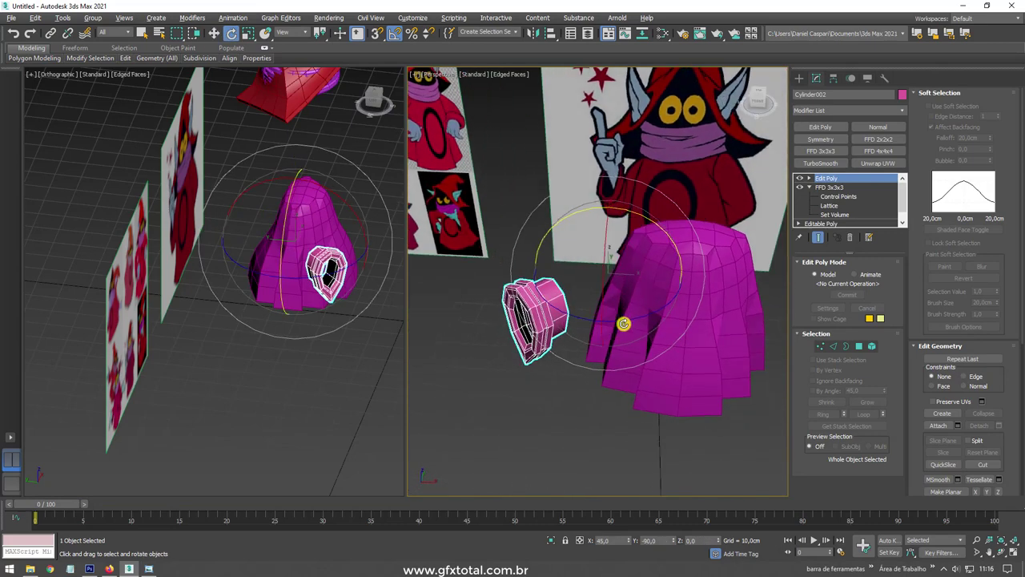
{"action": "scroll", "coordinate": [641, 304], "scroll_direction": "up", "scroll_amount": 3}
{"action": "scroll", "coordinate": [666, 290], "scroll_direction": "down", "scroll_amount": 3}
Step: Select the robe mesh and enter Vertex sub-object mode near its top
{"action": "scroll", "coordinate": [672, 240], "scroll_direction": "up", "scroll_amount": 1}
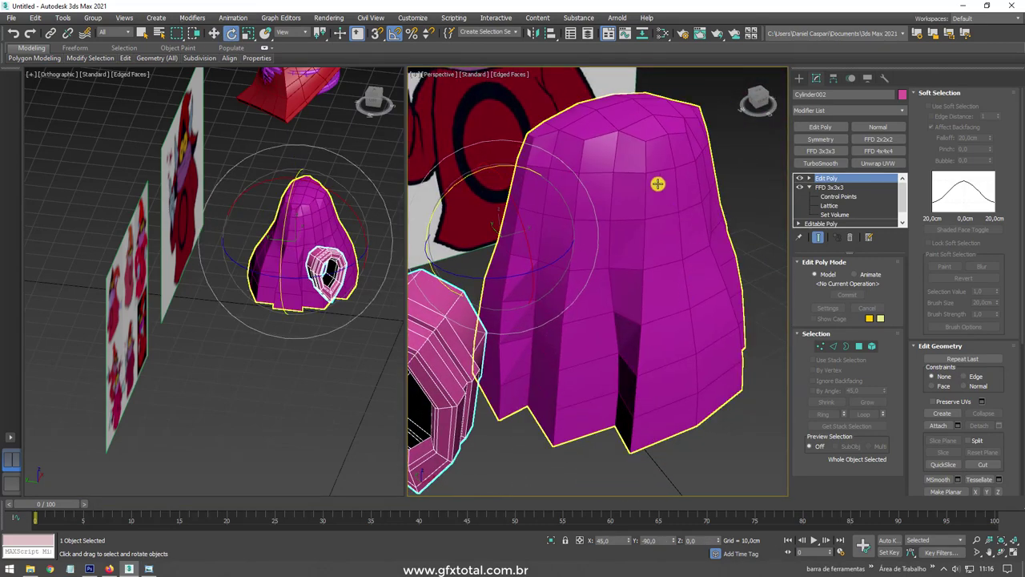
{"action": "left_click", "coordinate": [651, 179]}
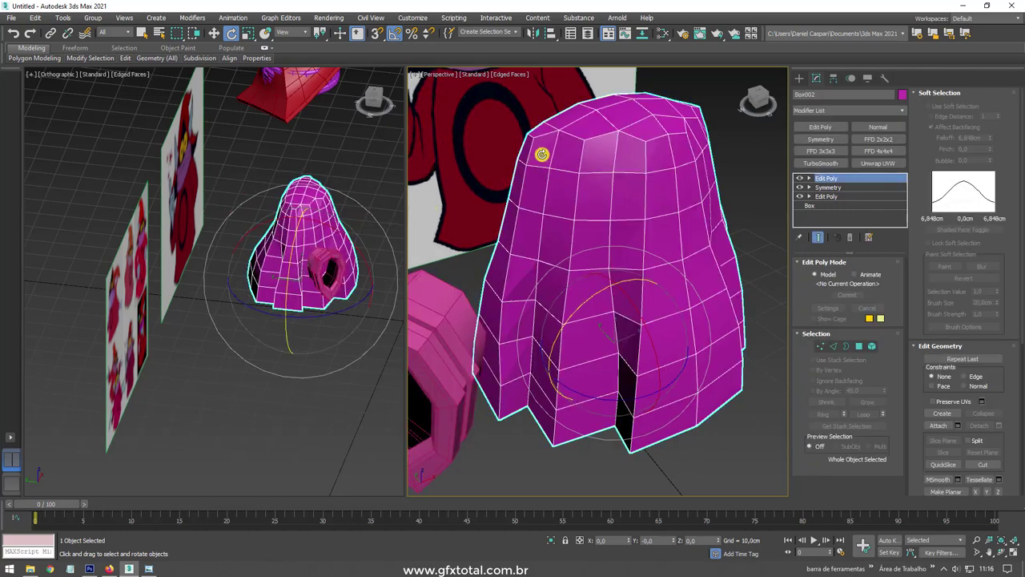
{"action": "mouse_move", "coordinate": [524, 253]}
{"action": "middle_mouse_down", "text": "alt"}
{"action": "mouse_move", "coordinate": [435, 283]}
{"action": "mouse_move", "coordinate": [453, 194]}
{"action": "mouse_move", "coordinate": [538, 236]}
{"action": "middle_mouse_up", "text": "alt"}
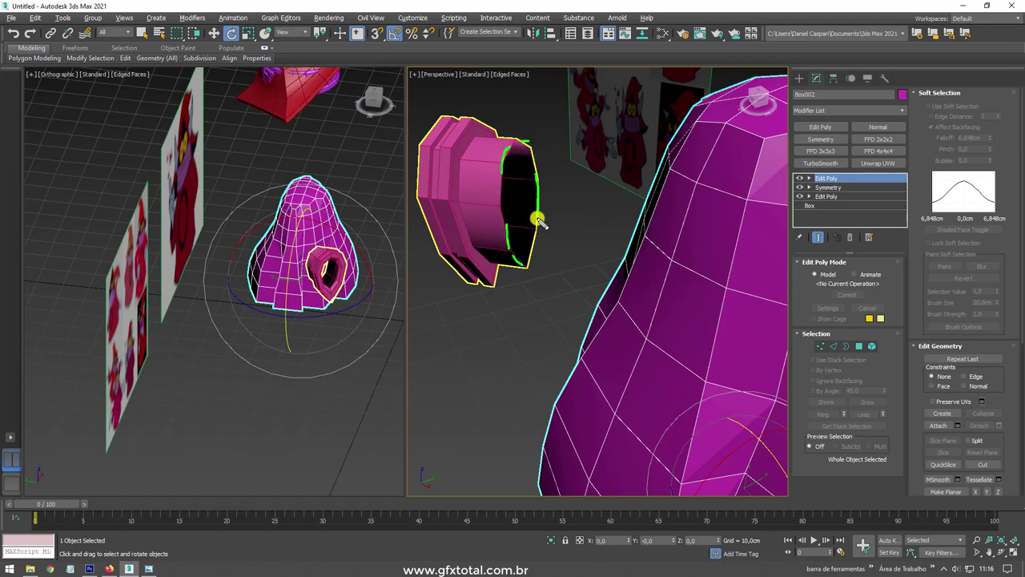
{"action": "middle_click_drag", "start_coordinate": [550, 266], "coordinate": [583, 254], "text": "alt"}
{"action": "scroll", "coordinate": [558, 270], "scroll_direction": "down", "scroll_amount": 3}
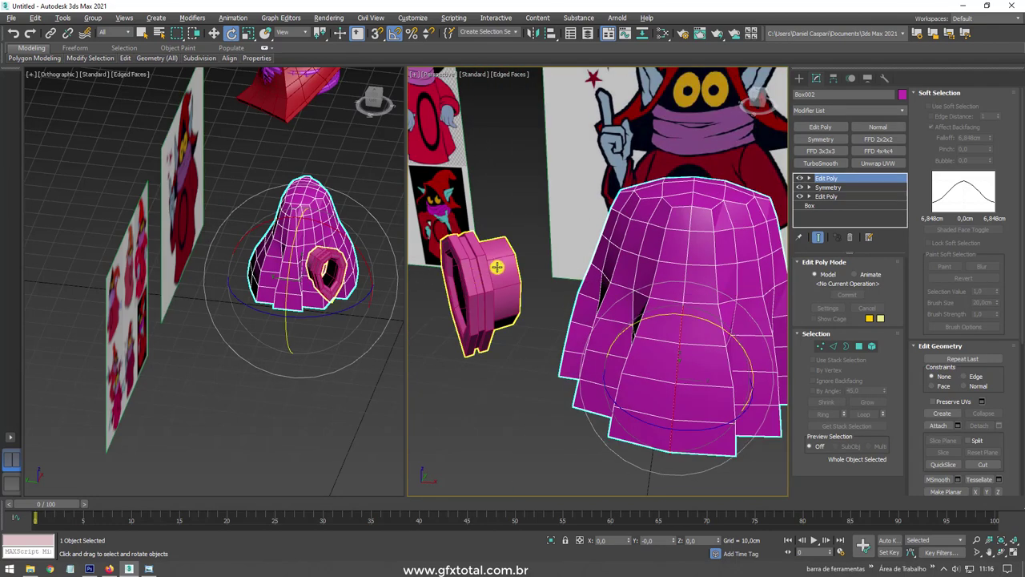
{"action": "middle_click_drag", "start_coordinate": [525, 276], "coordinate": [583, 286], "text": "alt"}
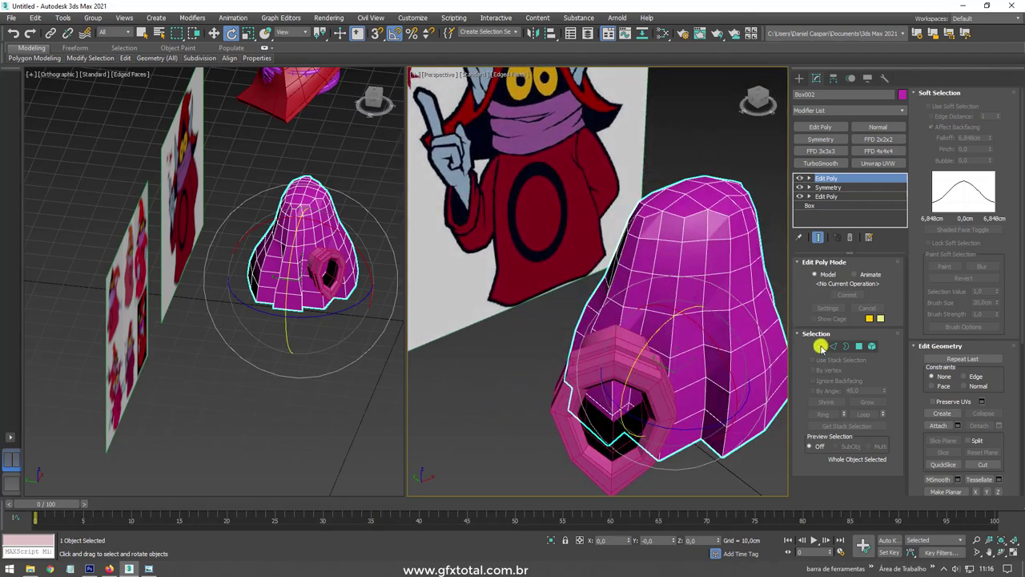
{"action": "left_click", "coordinate": [819, 346]}
{"action": "scroll", "coordinate": [656, 240], "scroll_direction": "up", "scroll_amount": 3}
{"action": "mouse_move", "coordinate": [661, 221]}
{"action": "middle_mouse_down", "text": "alt"}
{"action": "mouse_move", "coordinate": [617, 229]}
{"action": "mouse_move", "coordinate": [627, 258]}
{"action": "mouse_move", "coordinate": [675, 280]}
{"action": "mouse_move", "coordinate": [547, 284]}
{"action": "mouse_move", "coordinate": [563, 276]}
{"action": "middle_mouse_up", "text": "alt"}
{"action": "scroll", "coordinate": [670, 282], "scroll_direction": "up", "scroll_amount": 2}
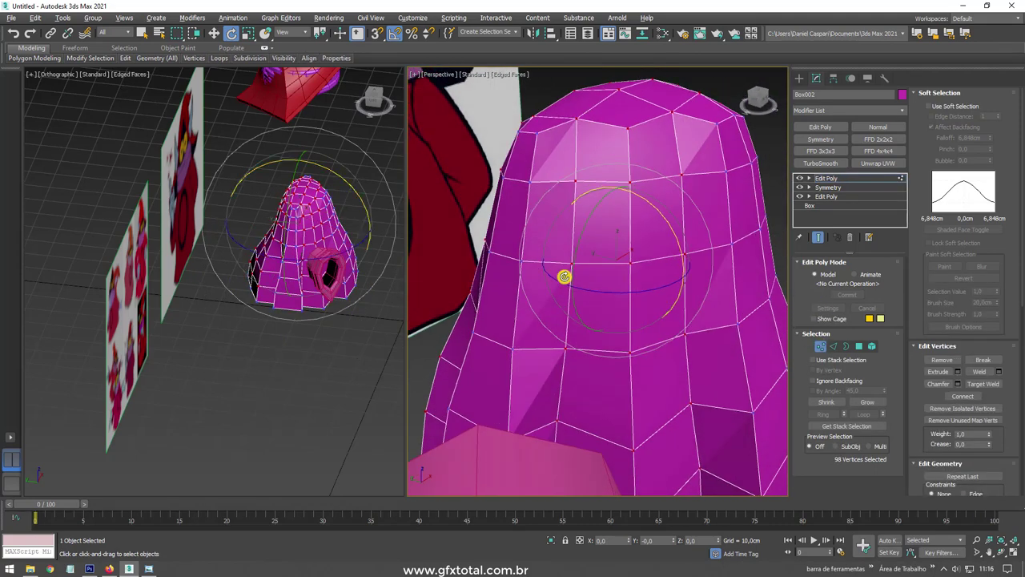
Step: Delete a vertex on the robe's top, inspect the hole, then undo the deletion
{"action": "left_click", "coordinate": [462, 253]}
{"action": "left_click", "coordinate": [531, 186]}
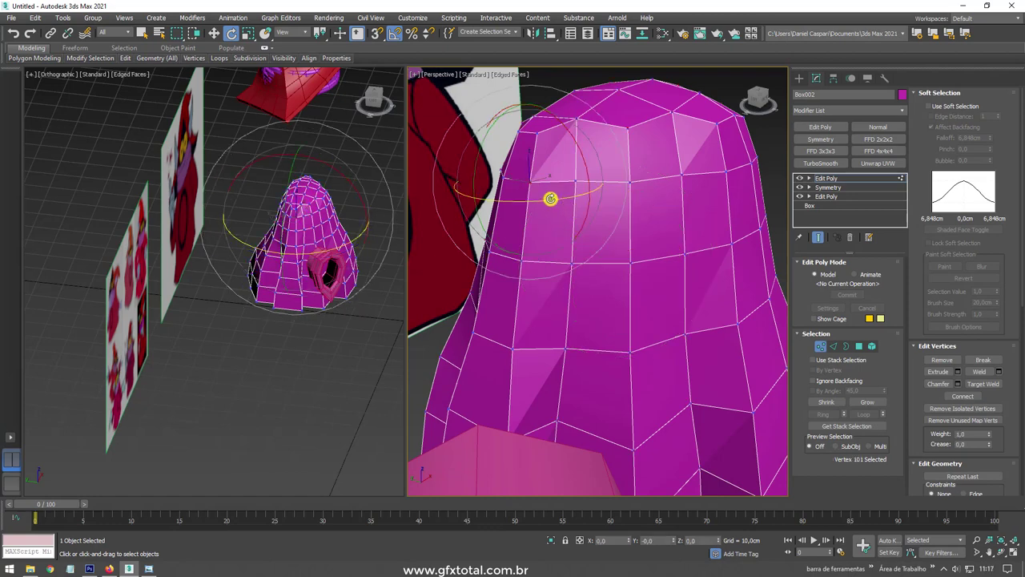
{"action": "key", "text": "Delete"}
{"action": "scroll", "coordinate": [552, 199], "scroll_direction": "down", "scroll_amount": 3}
{"action": "middle_click_drag", "start_coordinate": [552, 199], "coordinate": [574, 222], "text": "alt"}
{"action": "scroll", "coordinate": [558, 217], "scroll_direction": "up", "scroll_amount": 3}
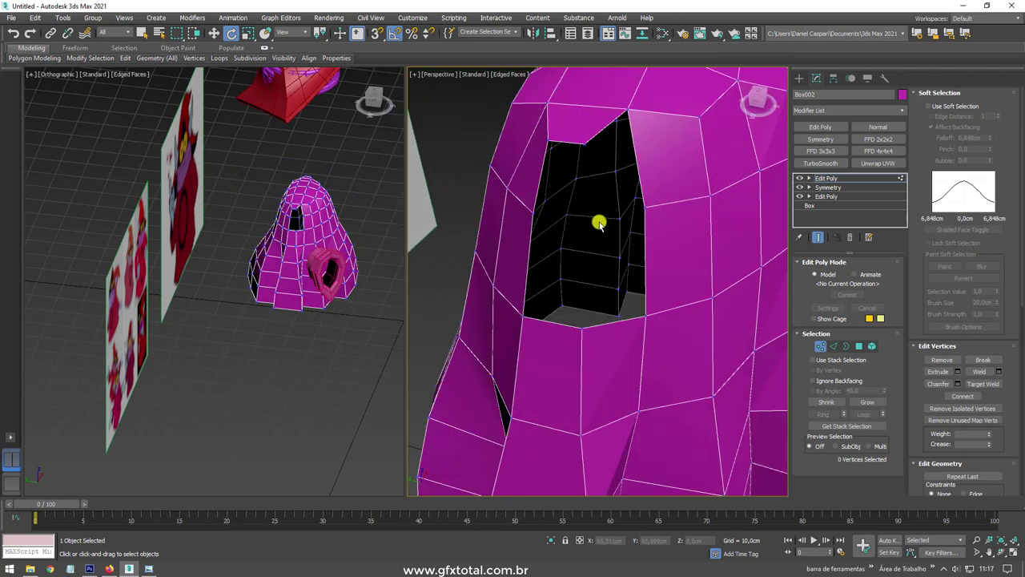
{"action": "middle_click_drag", "start_coordinate": [566, 174], "coordinate": [661, 197], "text": "alt"}
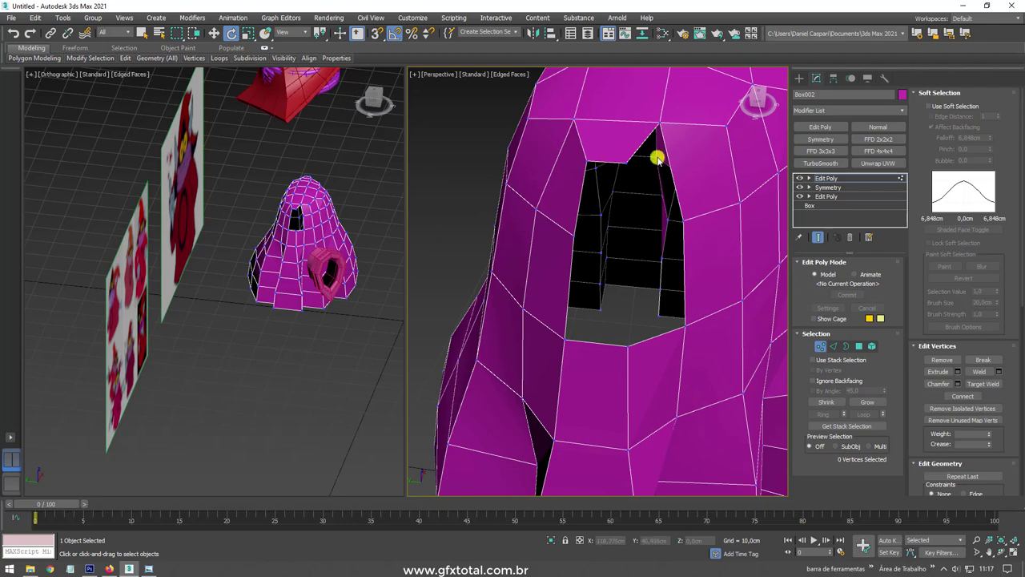
{"action": "key", "text": "ctrl+z"}
Step: Pull the two shoulder-corner vertices up in the Front view to match the reference
{"action": "mouse_move", "coordinate": [699, 242]}
{"action": "middle_mouse_down", "text": "alt"}
{"action": "mouse_move", "coordinate": [687, 257]}
{"action": "mouse_move", "coordinate": [713, 258]}
{"action": "mouse_move", "coordinate": [649, 142]}
{"action": "middle_mouse_up", "text": "alt"}
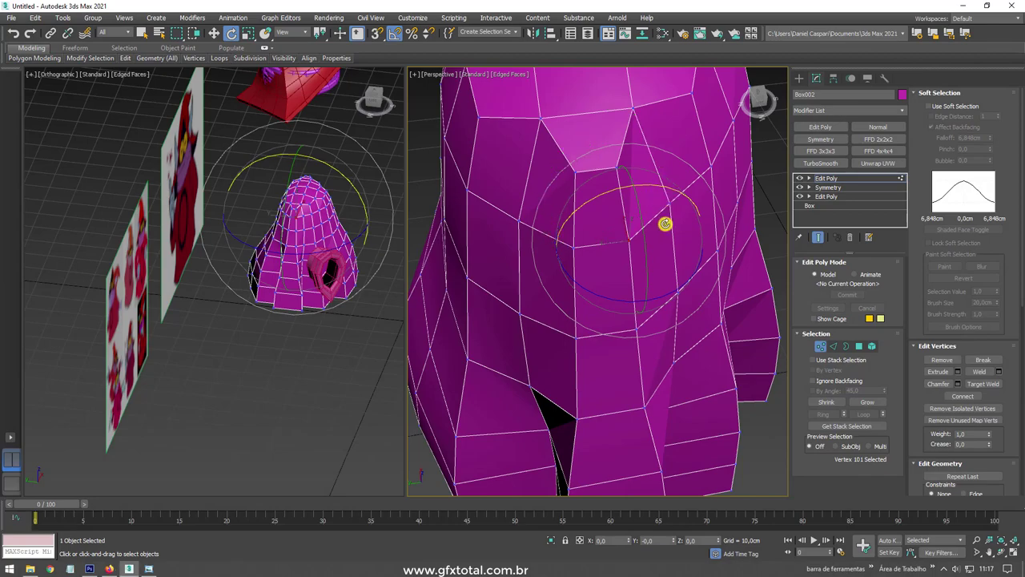
{"action": "mouse_move", "coordinate": [665, 223]}
{"action": "middle_mouse_down", "text": "alt"}
{"action": "mouse_move", "coordinate": [613, 204]}
{"action": "mouse_move", "coordinate": [618, 235]}
{"action": "mouse_move", "coordinate": [576, 215]}
{"action": "mouse_move", "coordinate": [697, 270]}
{"action": "mouse_move", "coordinate": [705, 300]}
{"action": "mouse_move", "coordinate": [652, 252]}
{"action": "mouse_move", "coordinate": [583, 265]}
{"action": "mouse_move", "coordinate": [606, 266]}
{"action": "middle_mouse_up", "text": "alt"}
{"action": "mouse_move", "coordinate": [617, 304]}
{"action": "middle_mouse_down", "text": "alt"}
{"action": "mouse_move", "coordinate": [697, 297]}
{"action": "mouse_move", "coordinate": [779, 323]}
{"action": "middle_mouse_up", "text": "alt"}
{"action": "mouse_move", "coordinate": [696, 263]}
{"action": "middle_mouse_down", "text": "alt"}
{"action": "mouse_move", "coordinate": [641, 257]}
{"action": "mouse_move", "coordinate": [473, 126]}
{"action": "middle_mouse_up", "text": "alt"}
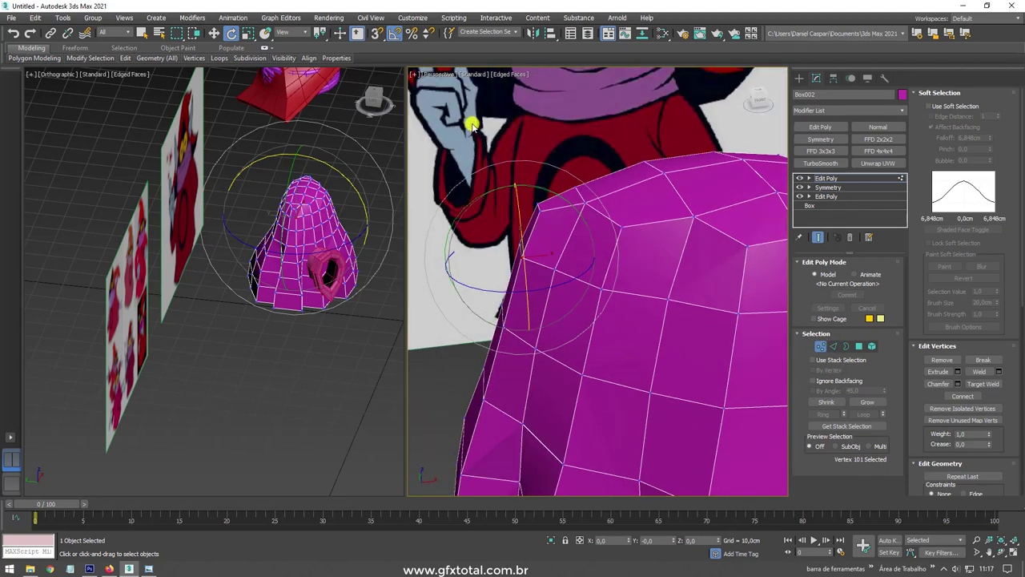
{"action": "mouse_move", "coordinate": [556, 207]}
{"action": "middle_mouse_down", "text": "alt"}
{"action": "mouse_move", "coordinate": [549, 217]}
{"action": "mouse_move", "coordinate": [533, 206]}
{"action": "middle_mouse_up", "text": "alt"}
{"action": "left_click", "coordinate": [301, 189], "text": "ctrl"}
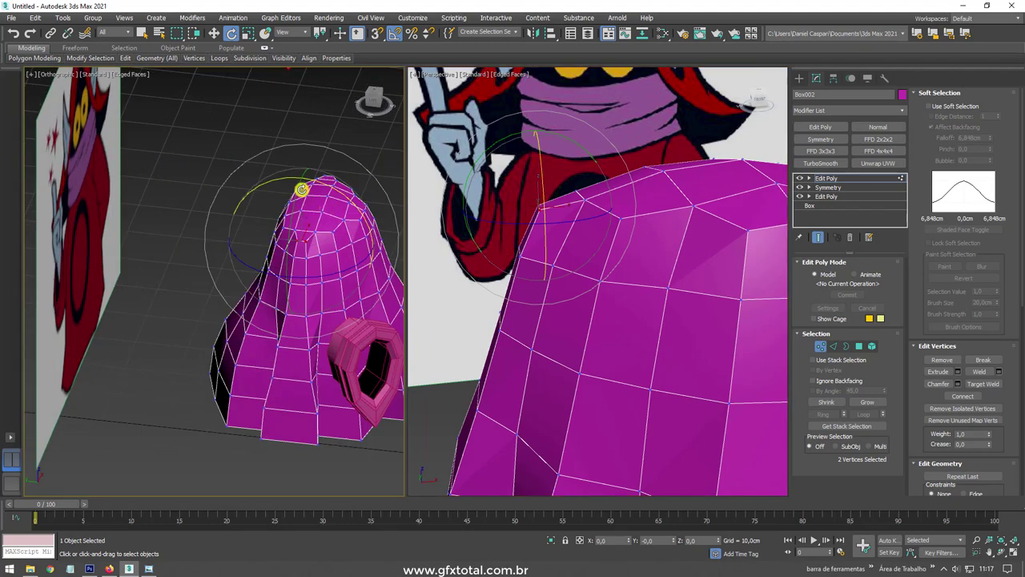
{"action": "key", "text": "f"}
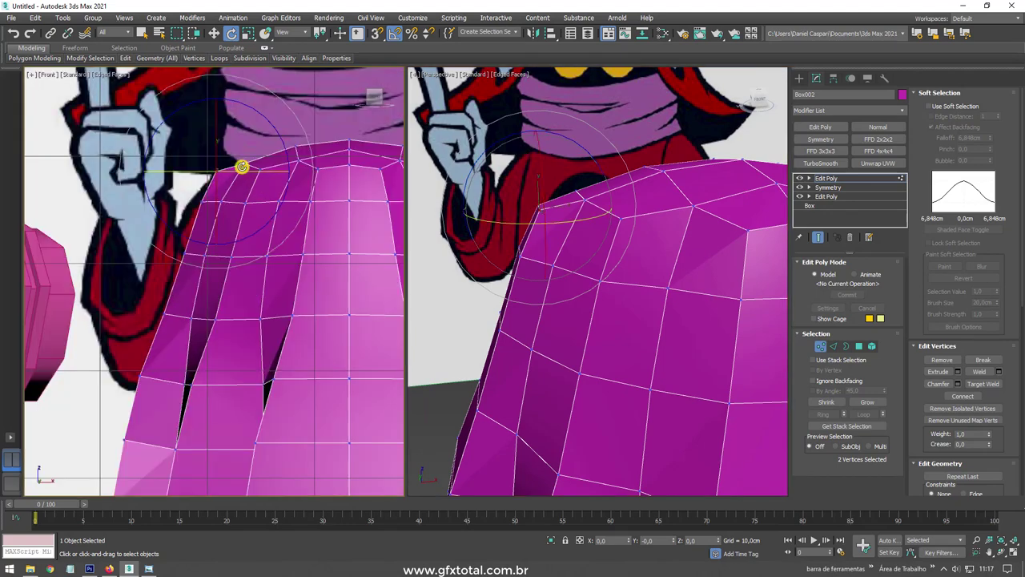
{"action": "scroll", "coordinate": [240, 165], "scroll_direction": "up", "scroll_amount": 4}
{"action": "key", "text": "w"}
{"action": "left_click_drag", "start_coordinate": [235, 158], "coordinate": [262, 126]}
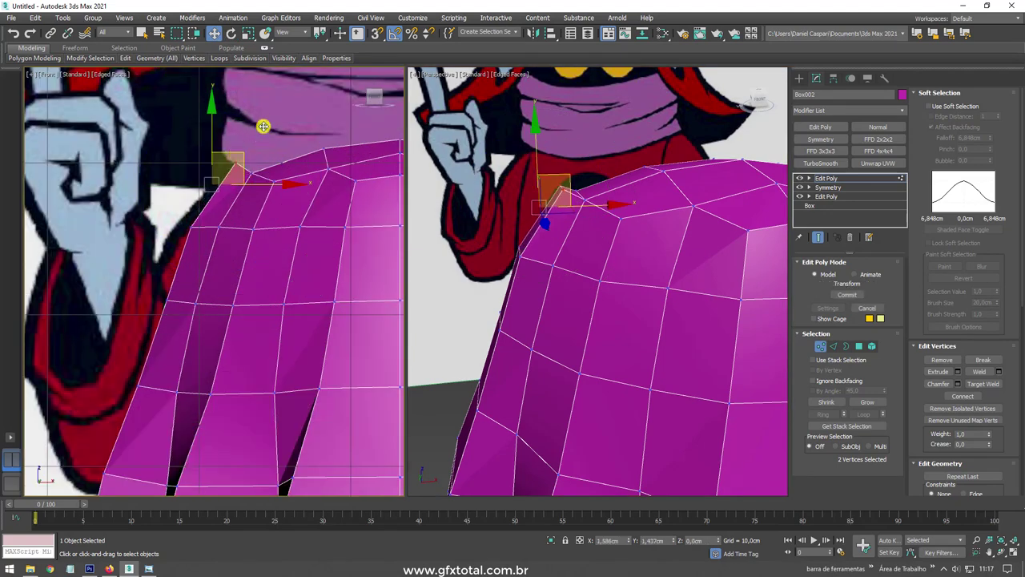
{"action": "scroll", "coordinate": [263, 120], "scroll_direction": "down", "scroll_amount": 2}
{"action": "scroll", "coordinate": [327, 137], "scroll_direction": "down", "scroll_amount": 2}
{"action": "scroll", "coordinate": [277, 165], "scroll_direction": "down", "scroll_amount": 2}
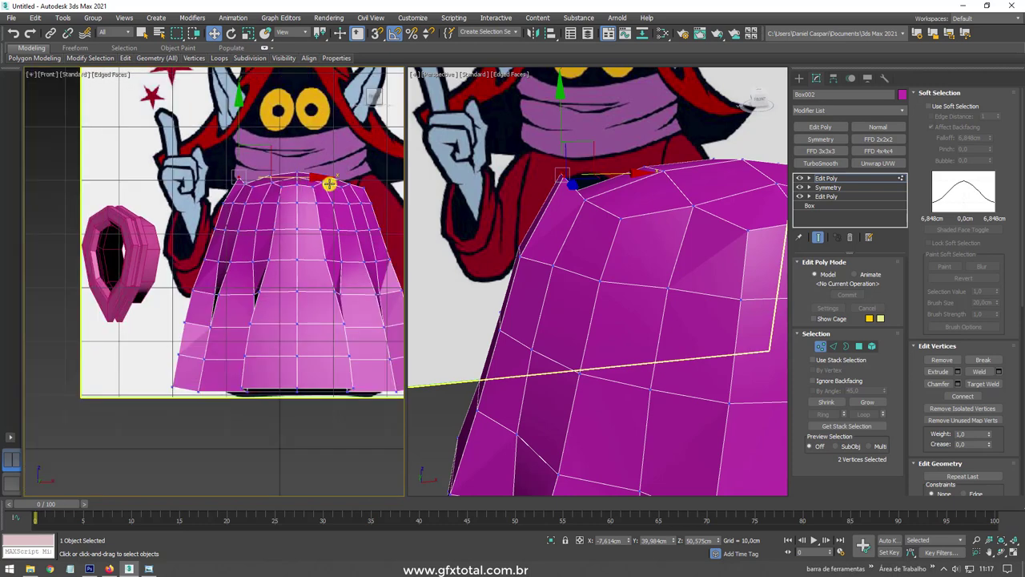
{"action": "left_click", "coordinate": [856, 345]}
Step: Delete the robe's top polygons and scale the top opening's border outward
{"action": "scroll", "coordinate": [211, 192], "scroll_direction": "up", "scroll_amount": 1}
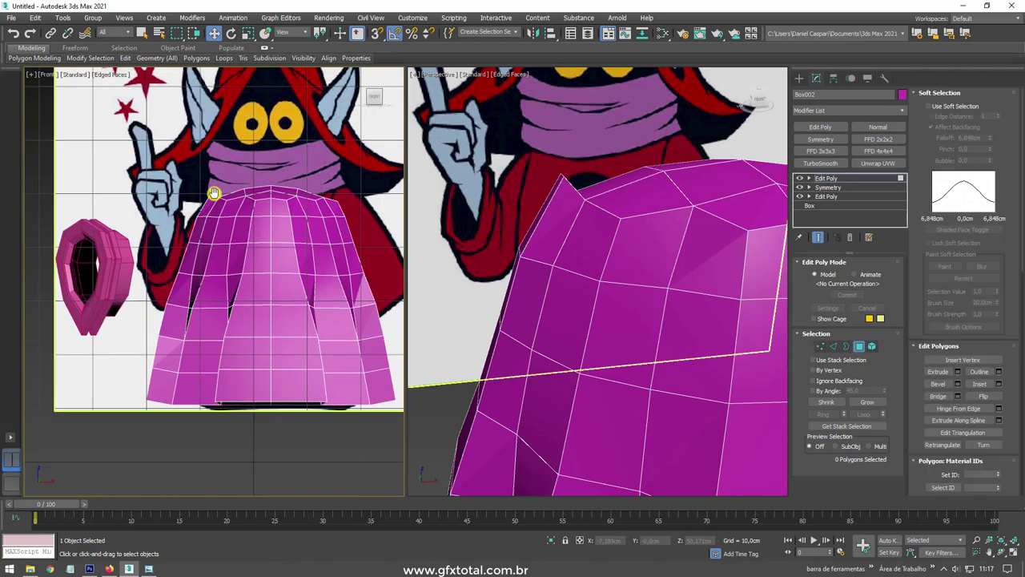
{"action": "scroll", "coordinate": [301, 204], "scroll_direction": "up", "scroll_amount": 1}
{"action": "left_click_drag", "start_coordinate": [376, 209], "coordinate": [306, 234]}
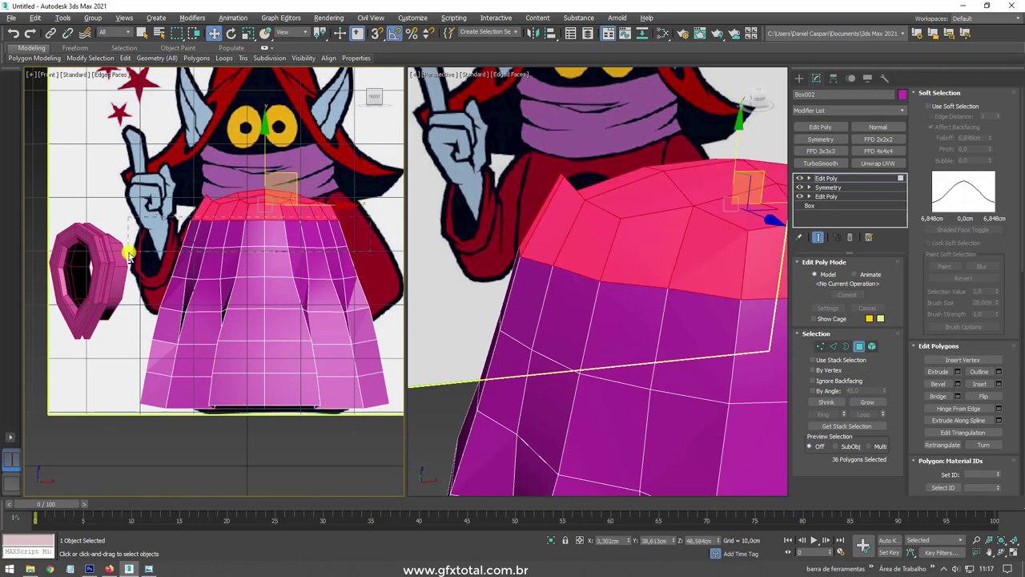
{"action": "key", "text": "Delete"}
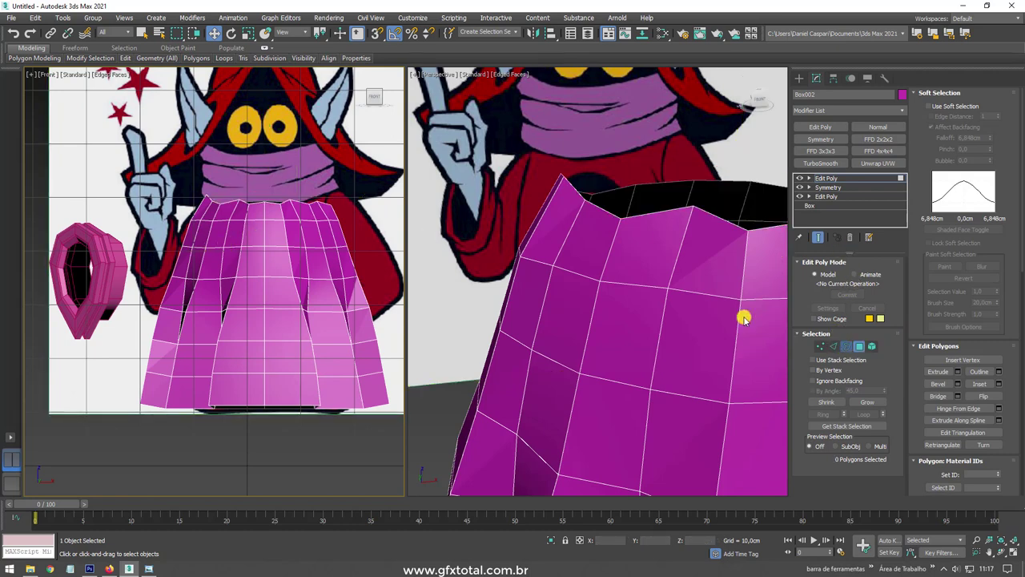
{"action": "key", "text": "3"}
{"action": "left_click", "coordinate": [331, 201]}
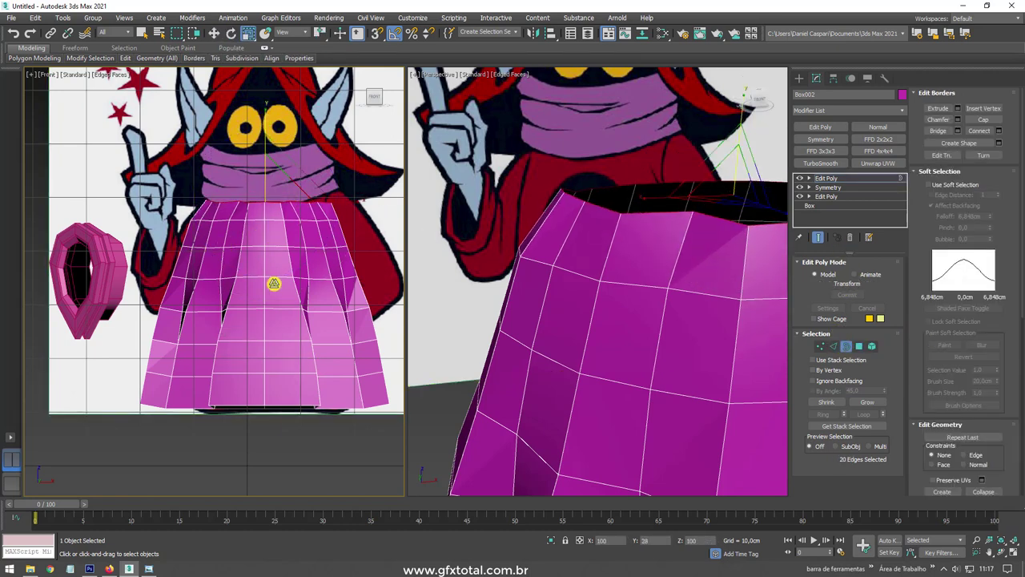
{"action": "left_click_drag", "start_coordinate": [273, 195], "coordinate": [286, 190]}
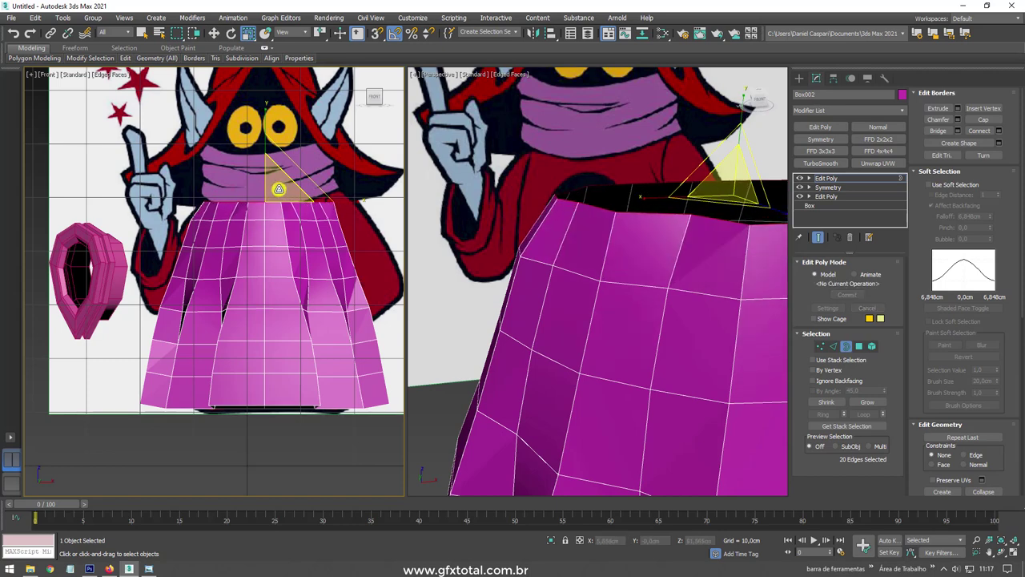
Step: Delete a vertex on the robe's side to open a hole for the arm
{"action": "key", "text": "w"}
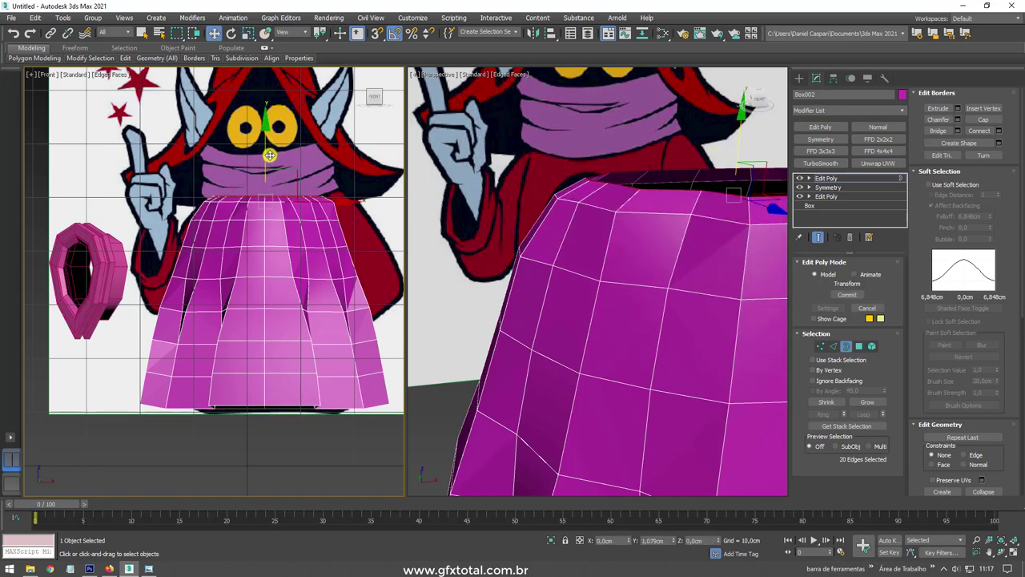
{"action": "scroll", "coordinate": [499, 213], "scroll_direction": "down", "scroll_amount": 2}
{"action": "mouse_move", "coordinate": [499, 213]}
{"action": "middle_mouse_down", "text": "alt"}
{"action": "mouse_move", "coordinate": [617, 263]}
{"action": "mouse_move", "coordinate": [585, 320]}
{"action": "mouse_move", "coordinate": [613, 229]}
{"action": "mouse_move", "coordinate": [631, 267]}
{"action": "mouse_move", "coordinate": [642, 247]}
{"action": "mouse_move", "coordinate": [617, 258]}
{"action": "middle_mouse_up", "text": "alt"}
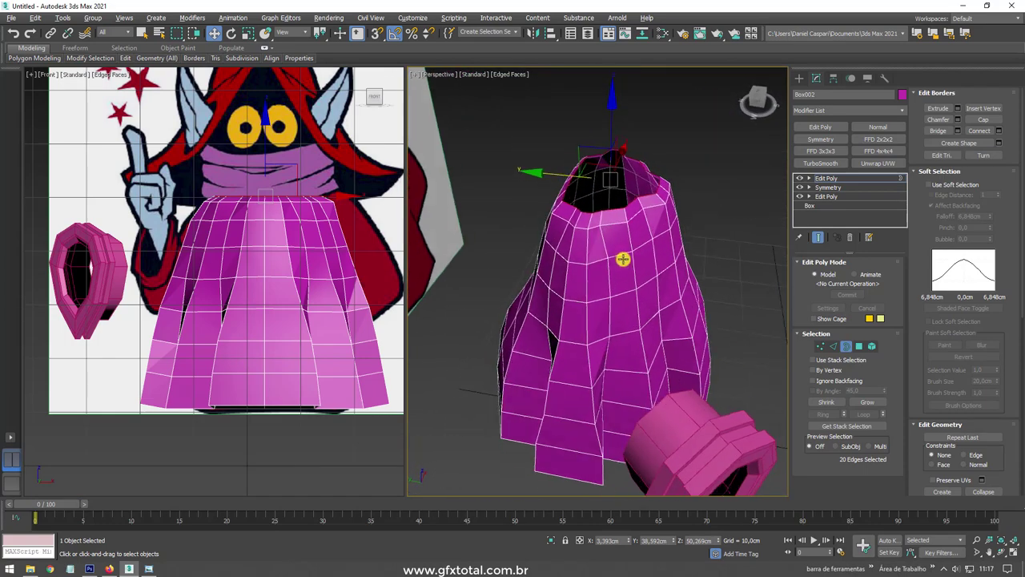
{"action": "scroll", "coordinate": [603, 261], "scroll_direction": "up", "scroll_amount": 3}
{"action": "left_click", "coordinate": [820, 345]}
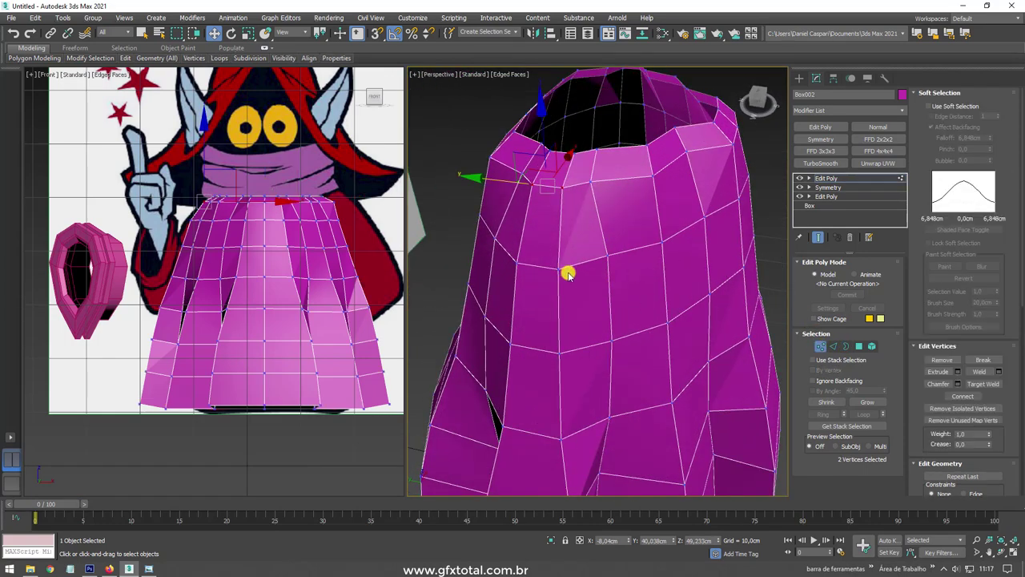
{"action": "key", "text": "Delete"}
{"action": "scroll", "coordinate": [561, 270], "scroll_direction": "down", "scroll_amount": 3}
{"action": "mouse_move", "coordinate": [560, 270]}
{"action": "middle_mouse_down", "text": "alt"}
{"action": "mouse_move", "coordinate": [625, 265]}
{"action": "mouse_move", "coordinate": [578, 275]}
{"action": "middle_mouse_up", "text": "alt"}
{"action": "scroll", "coordinate": [578, 274], "scroll_direction": "up", "scroll_amount": 2}
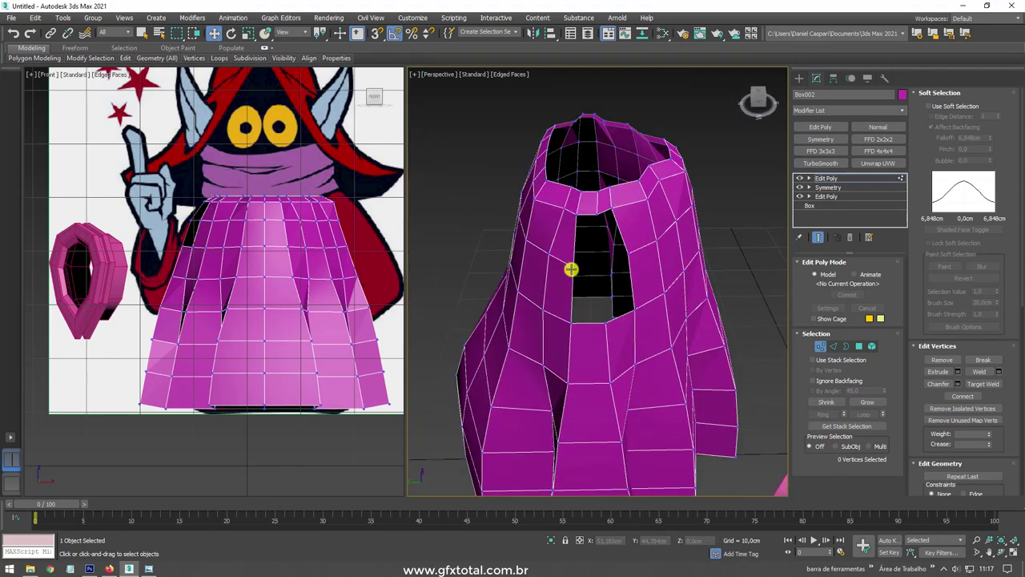
Step: Reshape the hole's edge vertices into a rounded opening and select its border
{"action": "left_click", "coordinate": [537, 268]}
{"action": "mouse_move", "coordinate": [537, 268]}
{"action": "left_mouse_down"}
{"action": "mouse_move", "coordinate": [548, 254]}
{"action": "mouse_move", "coordinate": [624, 254]}
{"action": "mouse_move", "coordinate": [608, 251]}
{"action": "left_mouse_up"}
{"action": "left_click", "coordinate": [617, 259]}
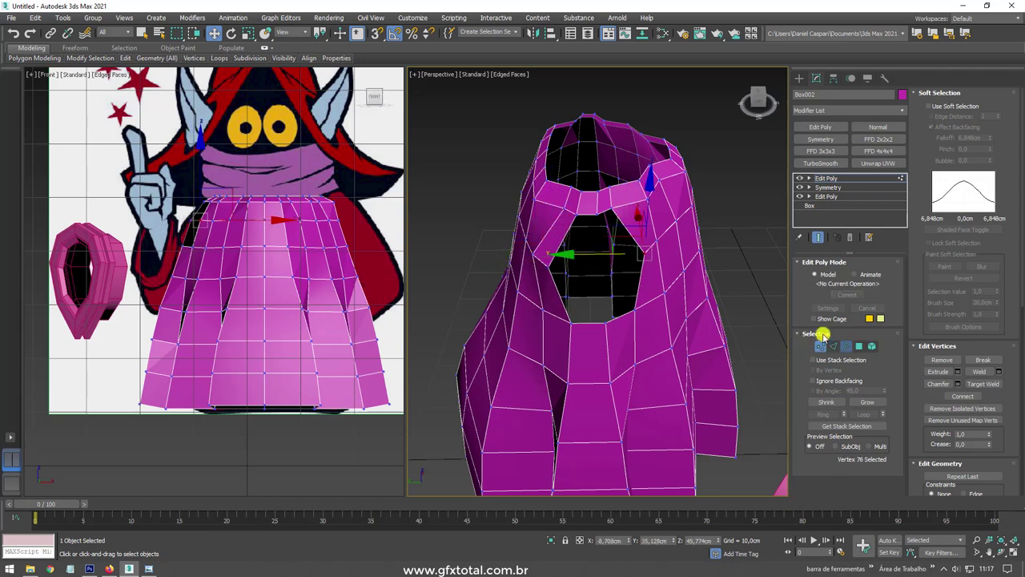
{"action": "key", "text": "3"}
{"action": "left_click", "coordinate": [637, 285]}
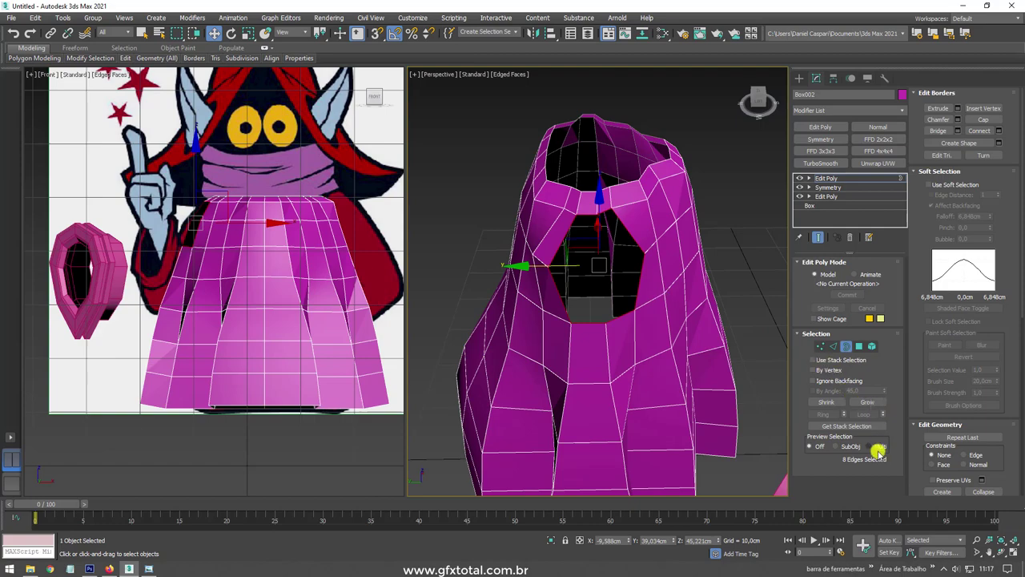
{"action": "middle_click_drag", "start_coordinate": [877, 449], "coordinate": [599, 347], "text": "alt"}
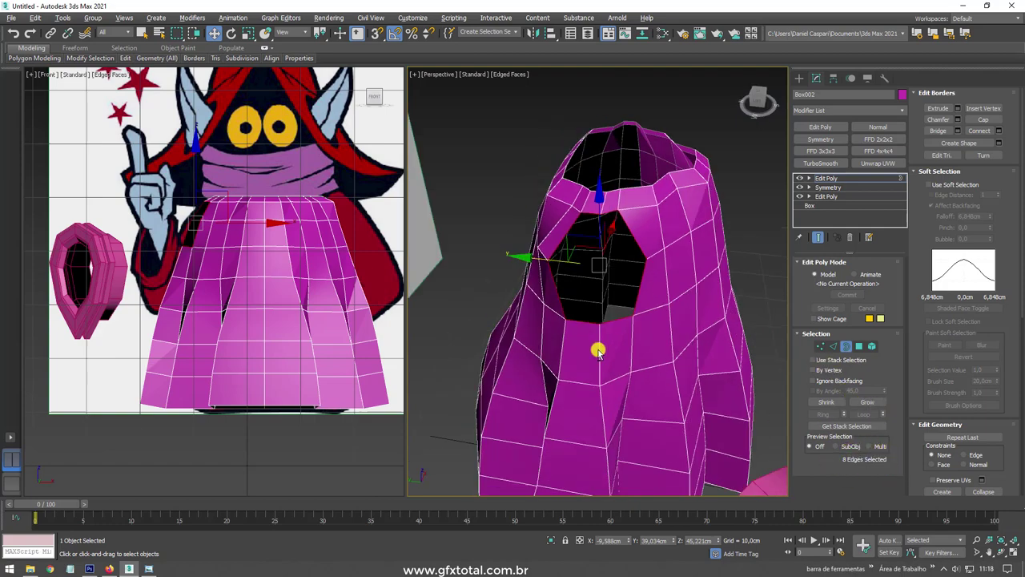
{"action": "scroll", "coordinate": [599, 347], "scroll_direction": "down", "scroll_amount": 5}
{"action": "scroll", "coordinate": [569, 433], "scroll_direction": "up", "scroll_amount": 3}
{"action": "scroll", "coordinate": [582, 307], "scroll_direction": "up", "scroll_amount": 3}
{"action": "middle_click_drag", "start_coordinate": [582, 307], "coordinate": [650, 300], "text": "alt"}
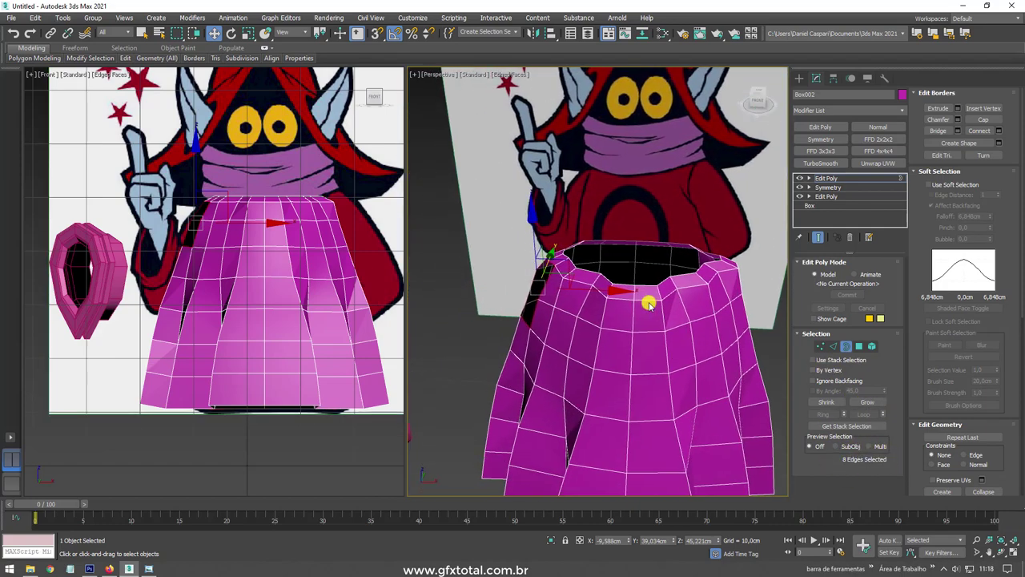
{"action": "scroll", "coordinate": [645, 304], "scroll_direction": "down", "scroll_amount": 2}
{"action": "left_click", "coordinate": [825, 178]}
Step: Move the sleeve cylinder closer to the robe's side opening
{"action": "left_click", "coordinate": [473, 353]}
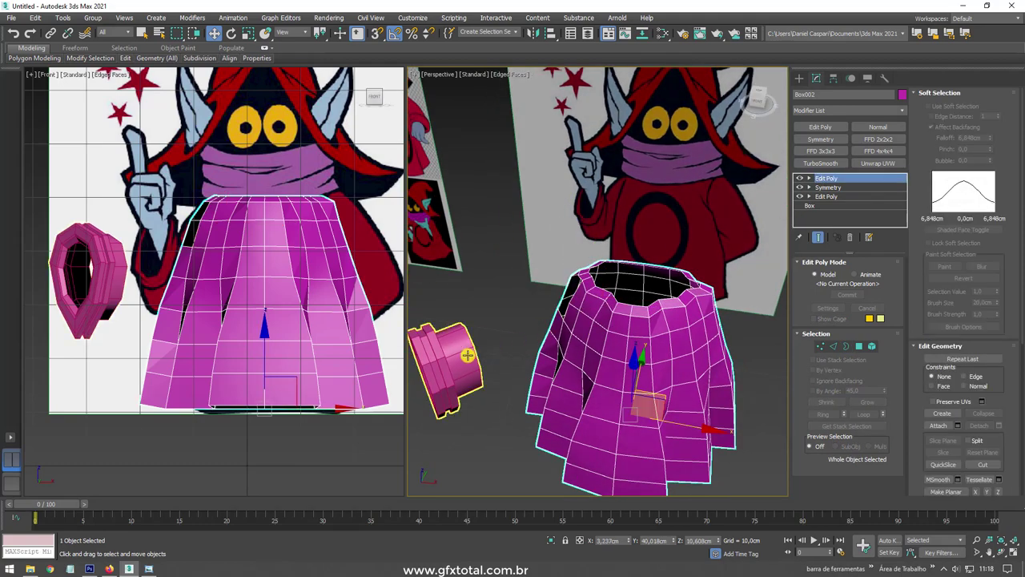
{"action": "mouse_move", "coordinate": [472, 354]}
{"action": "middle_mouse_down", "text": "alt"}
{"action": "mouse_move", "coordinate": [480, 320]}
{"action": "mouse_move", "coordinate": [527, 344]}
{"action": "mouse_move", "coordinate": [602, 269]}
{"action": "middle_mouse_up", "text": "alt"}
{"action": "left_click", "coordinate": [600, 268]}
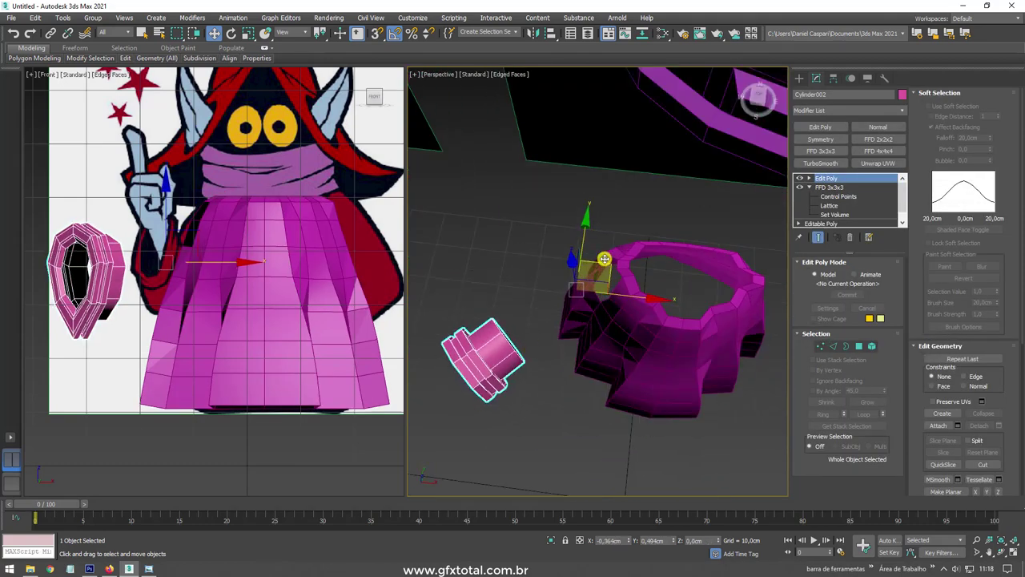
{"action": "left_click", "coordinate": [510, 342]}
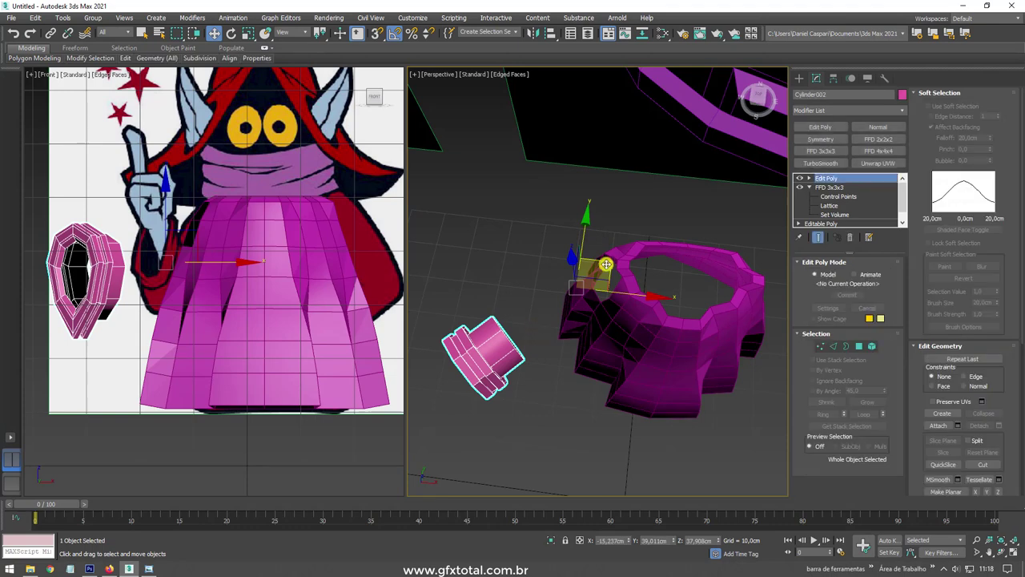
{"action": "left_click_drag", "start_coordinate": [602, 264], "coordinate": [603, 225]}
Step: Attach the sleeve cylinder to the robe mesh
{"action": "left_click", "coordinate": [633, 308]}
{"action": "key", "text": "z"}
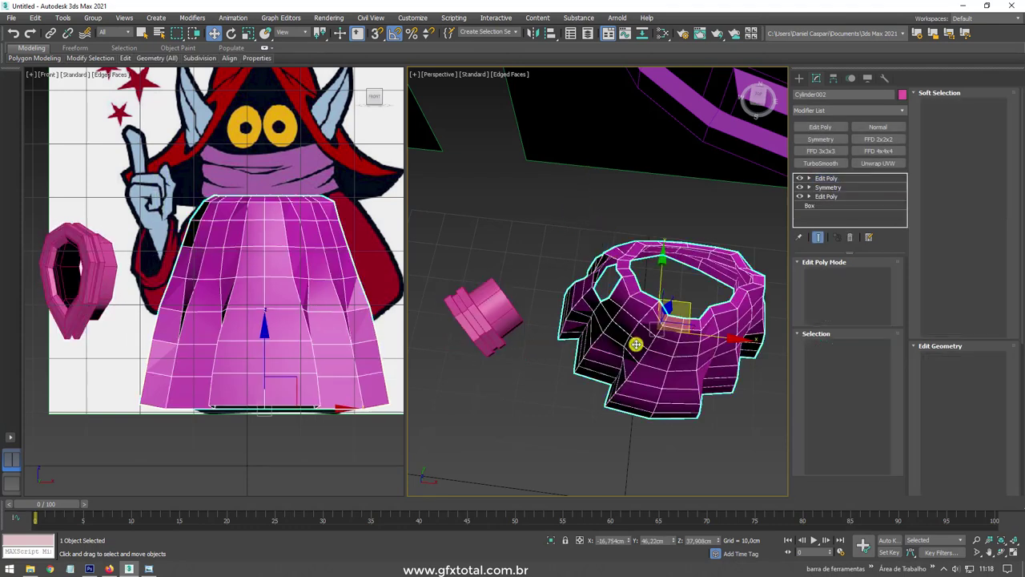
{"action": "middle_click_drag", "start_coordinate": [635, 343], "coordinate": [648, 329], "text": "alt"}
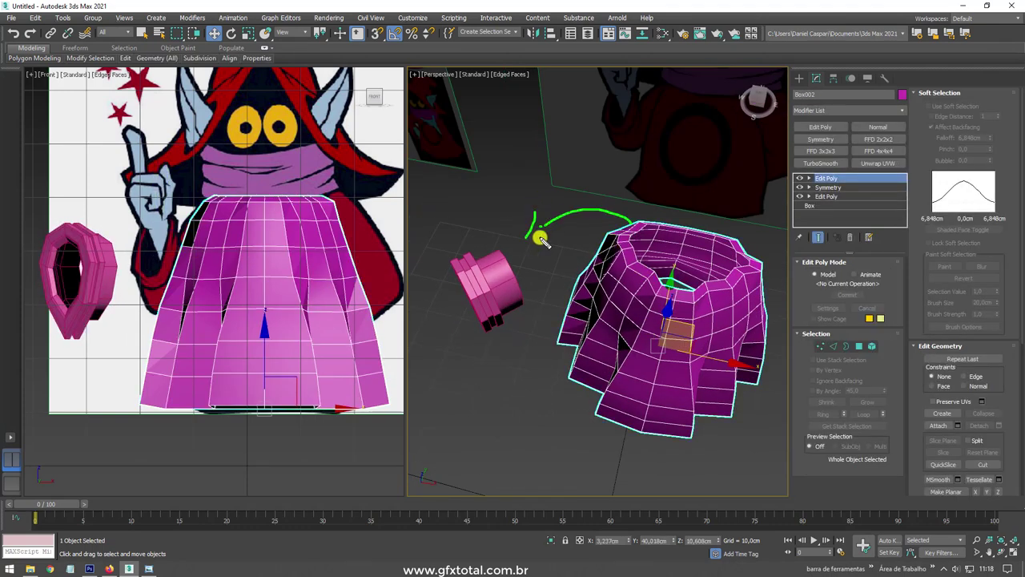
{"action": "left_click", "coordinate": [938, 426]}
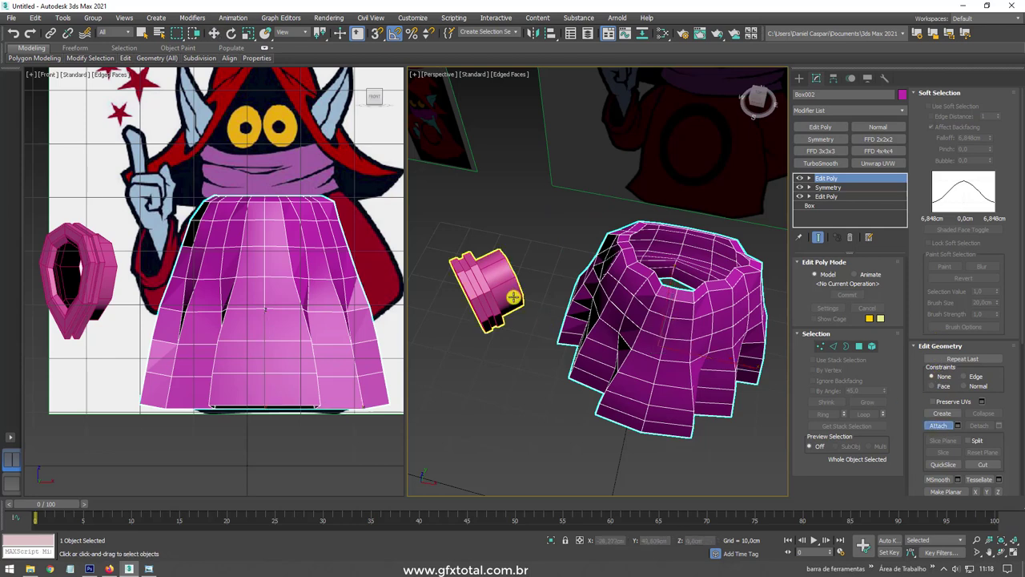
{"action": "left_click", "coordinate": [510, 292]}
{"action": "middle_click_drag", "start_coordinate": [543, 293], "coordinate": [632, 271], "text": "alt"}
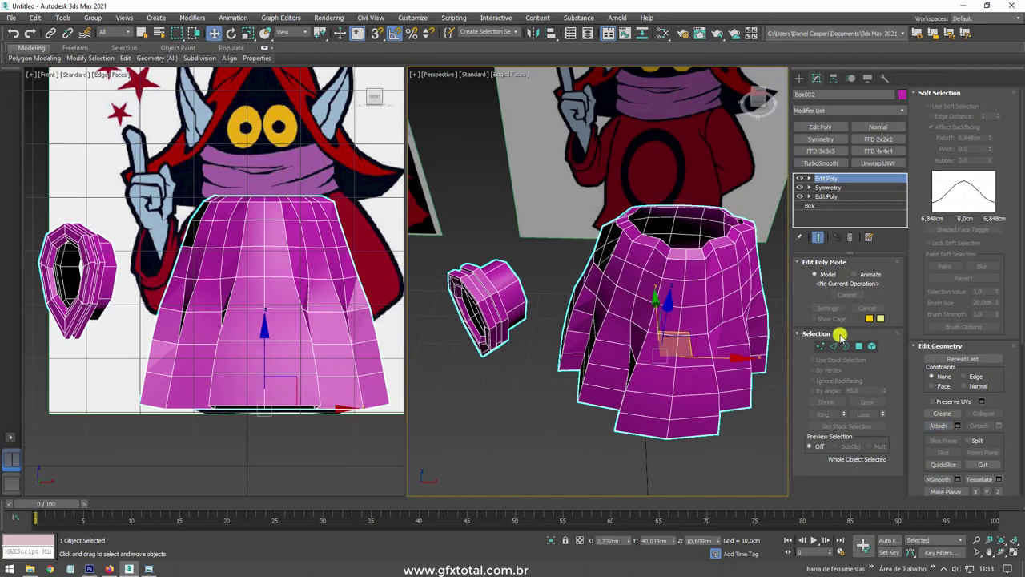
{"action": "left_click", "coordinate": [846, 345]}
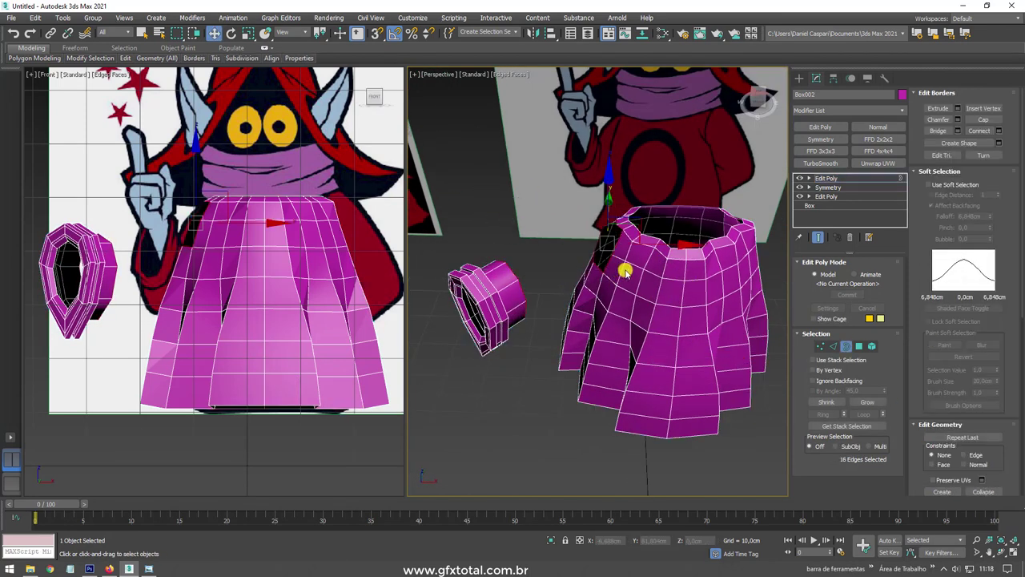
Step: Bridge the sleeve cylinder's border to the robe's side opening
{"action": "mouse_move", "coordinate": [625, 272]}
{"action": "middle_mouse_down", "text": "alt"}
{"action": "mouse_move", "coordinate": [638, 291]}
{"action": "mouse_move", "coordinate": [553, 277]}
{"action": "middle_mouse_up", "text": "alt"}
{"action": "scroll", "coordinate": [726, 272], "scroll_direction": "up", "scroll_amount": 3}
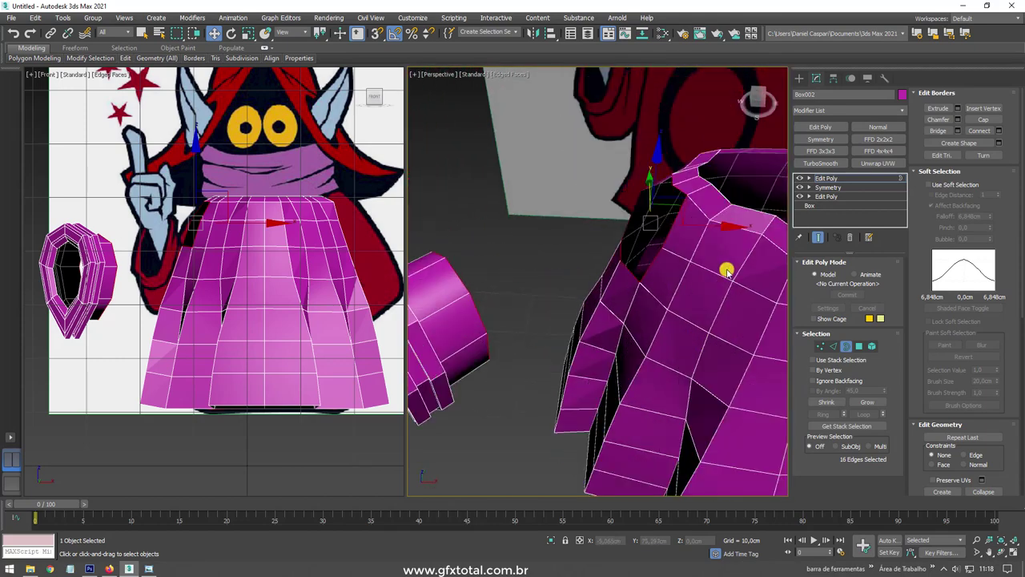
{"action": "left_click", "coordinate": [938, 130]}
{"action": "middle_click_drag", "start_coordinate": [694, 272], "coordinate": [686, 206], "text": "alt"}
Step: Select the bridge tube's middle edge loop and move it in the Top view
{"action": "key", "text": "2"}
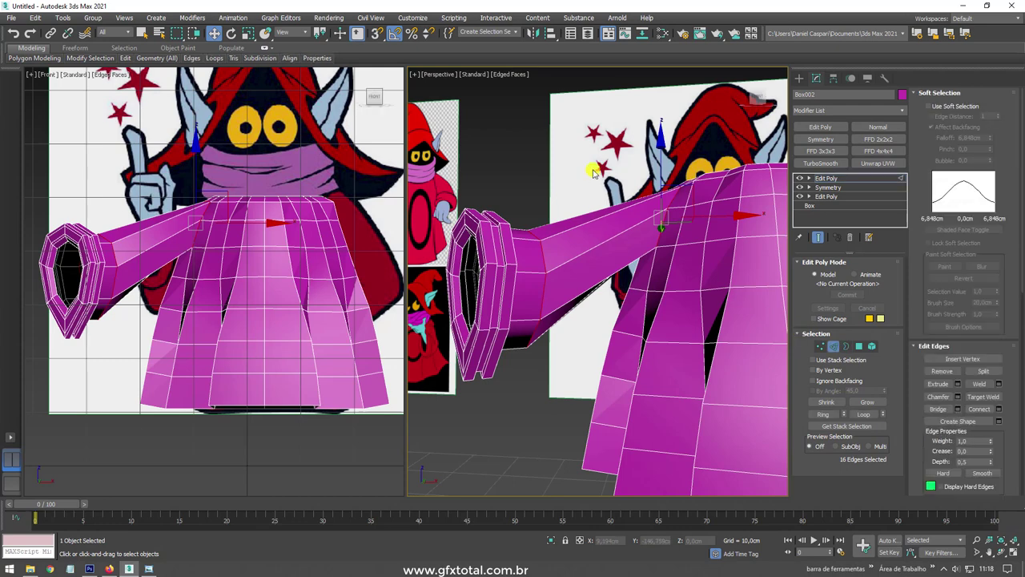
{"action": "left_click", "coordinate": [547, 297]}
{"action": "double_click", "coordinate": [547, 298]}
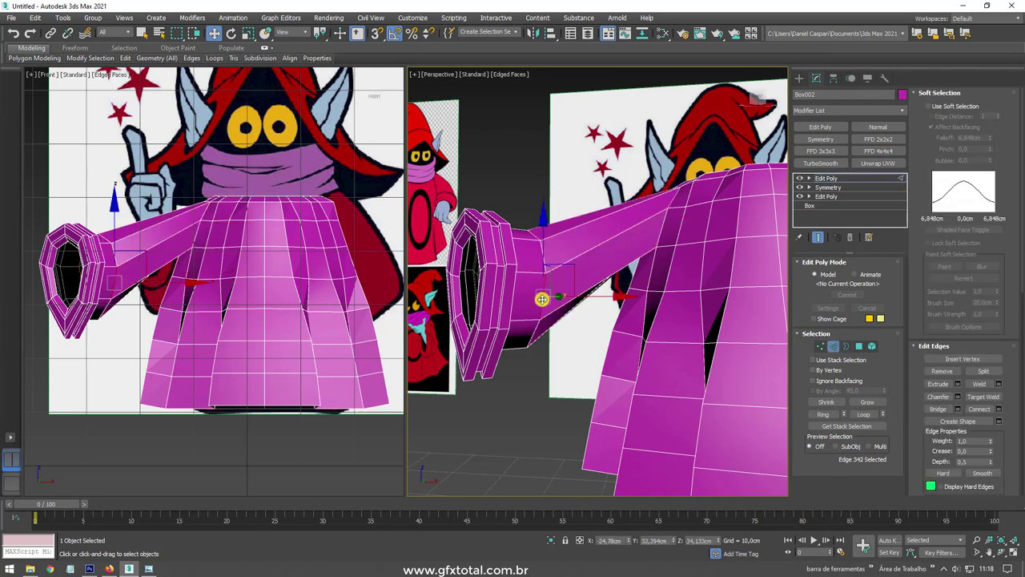
{"action": "scroll", "coordinate": [218, 240], "scroll_direction": "down", "scroll_amount": 2}
{"action": "scroll", "coordinate": [212, 256], "scroll_direction": "down", "scroll_amount": 2}
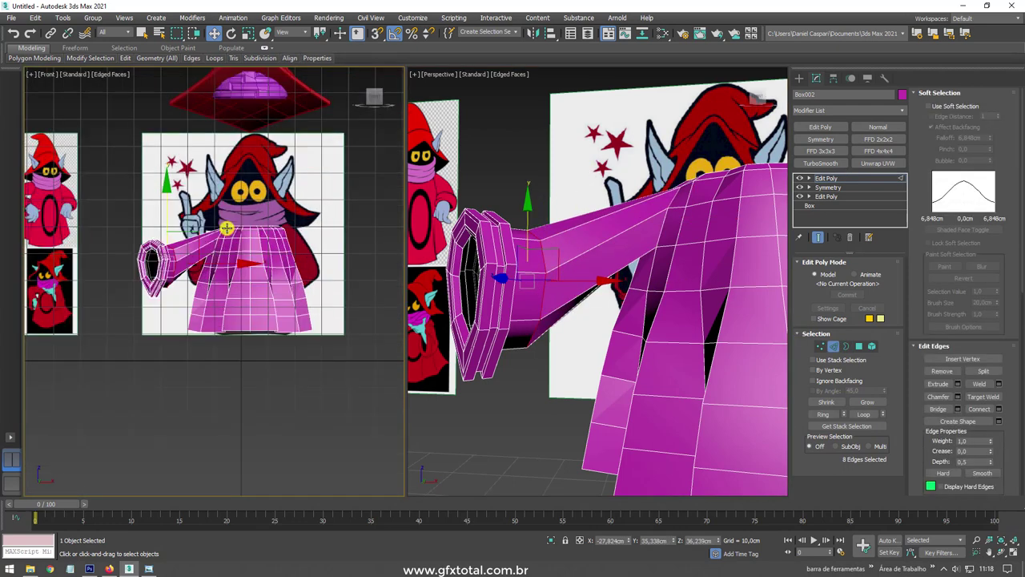
{"action": "key", "text": "t"}
{"action": "scroll", "coordinate": [176, 286], "scroll_direction": "up", "scroll_amount": 2}
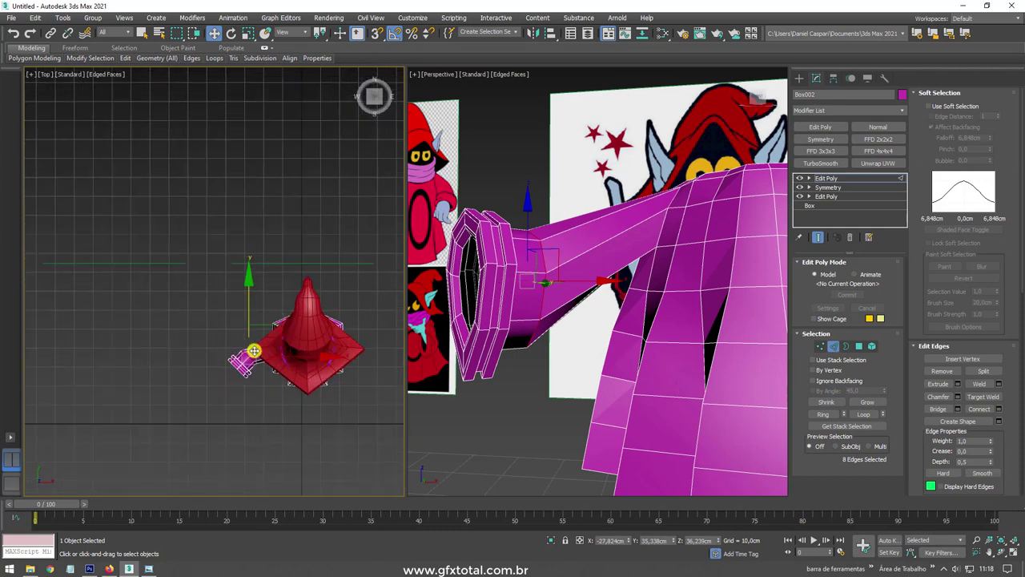
{"action": "scroll", "coordinate": [313, 359], "scroll_direction": "up", "scroll_amount": 3}
{"action": "scroll", "coordinate": [310, 327], "scroll_direction": "up", "scroll_amount": 2}
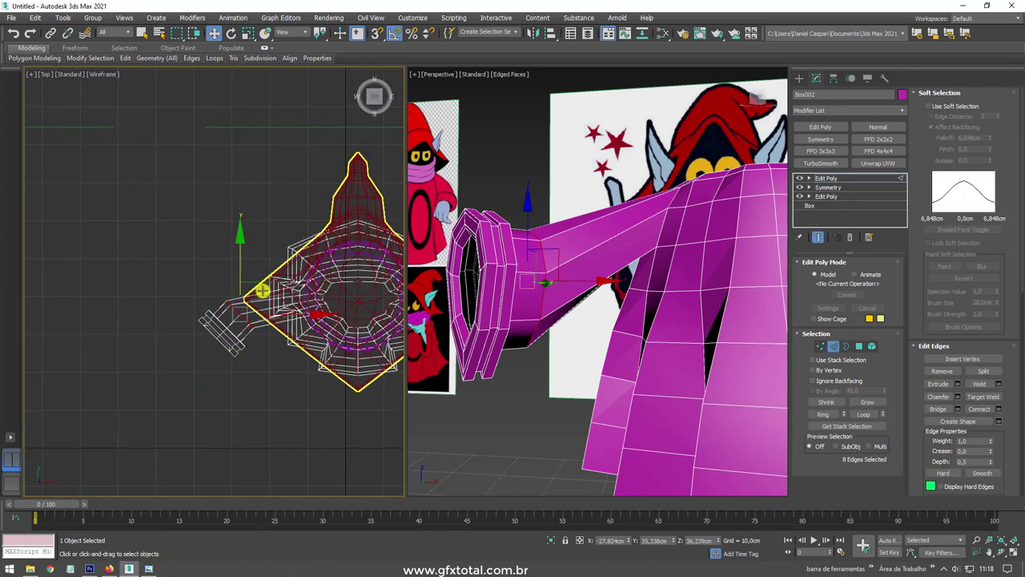
{"action": "scroll", "coordinate": [256, 293], "scroll_direction": "up", "scroll_amount": 3}
{"action": "left_click_drag", "start_coordinate": [251, 309], "coordinate": [290, 291]}
{"action": "key", "text": "e"}
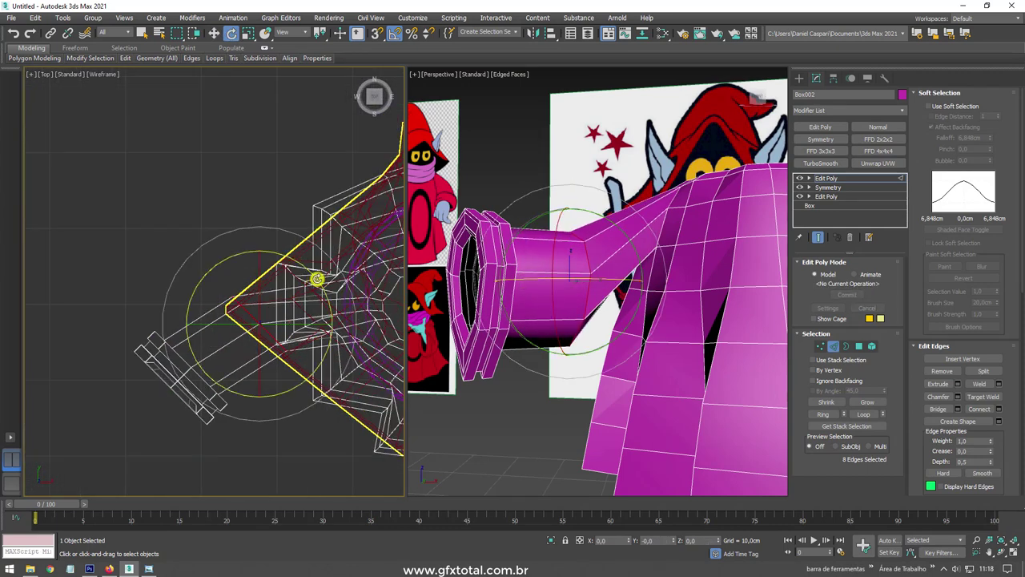
{"action": "key", "text": "w"}
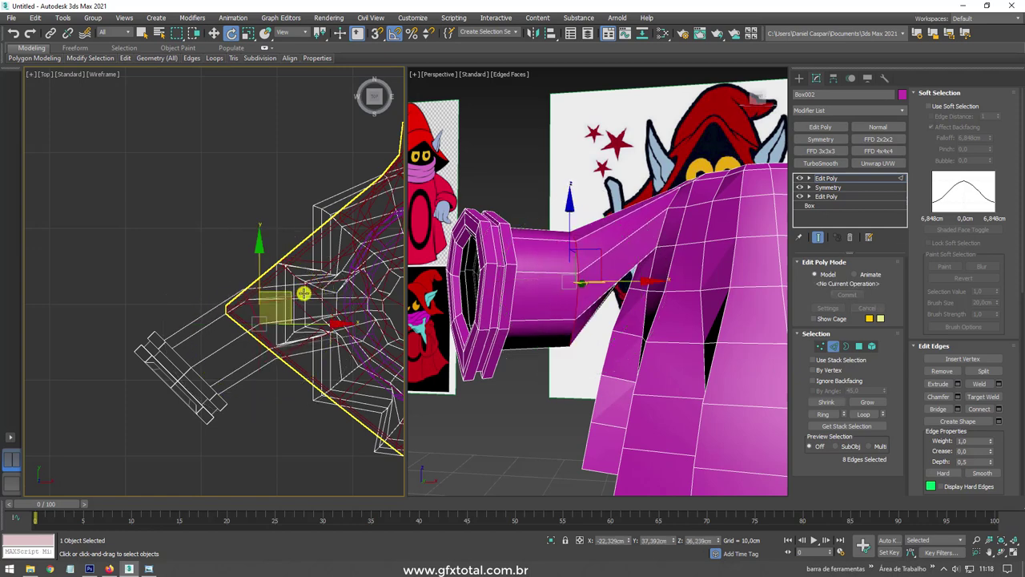
{"action": "left_click_drag", "start_coordinate": [287, 293], "coordinate": [295, 288]}
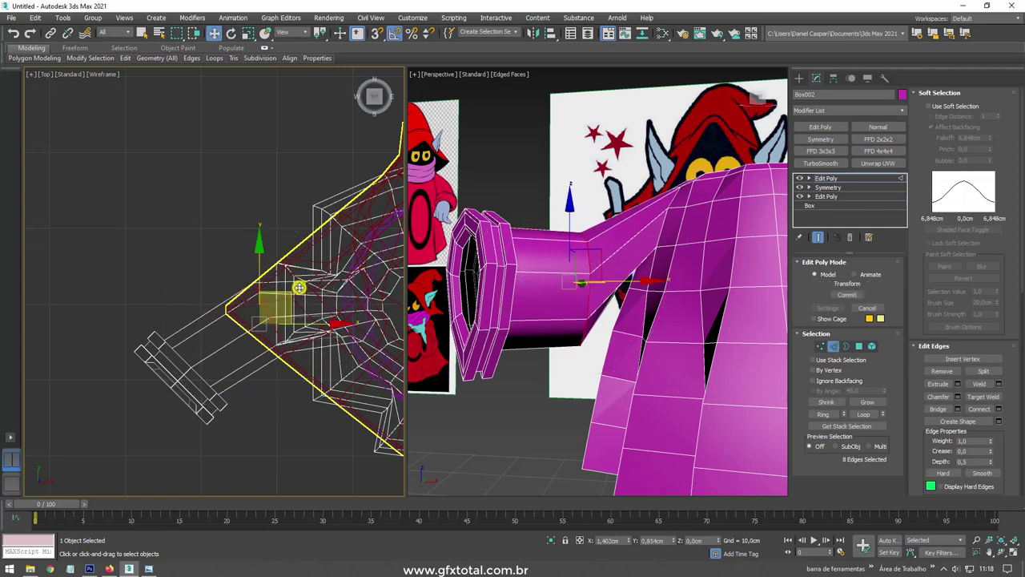
{"action": "mouse_move", "coordinate": [560, 320]}
{"action": "middle_mouse_down", "text": "alt"}
{"action": "mouse_move", "coordinate": [603, 303]}
{"action": "mouse_move", "coordinate": [627, 343]}
{"action": "mouse_move", "coordinate": [531, 322]}
{"action": "mouse_move", "coordinate": [611, 307]}
{"action": "middle_mouse_up", "text": "alt"}
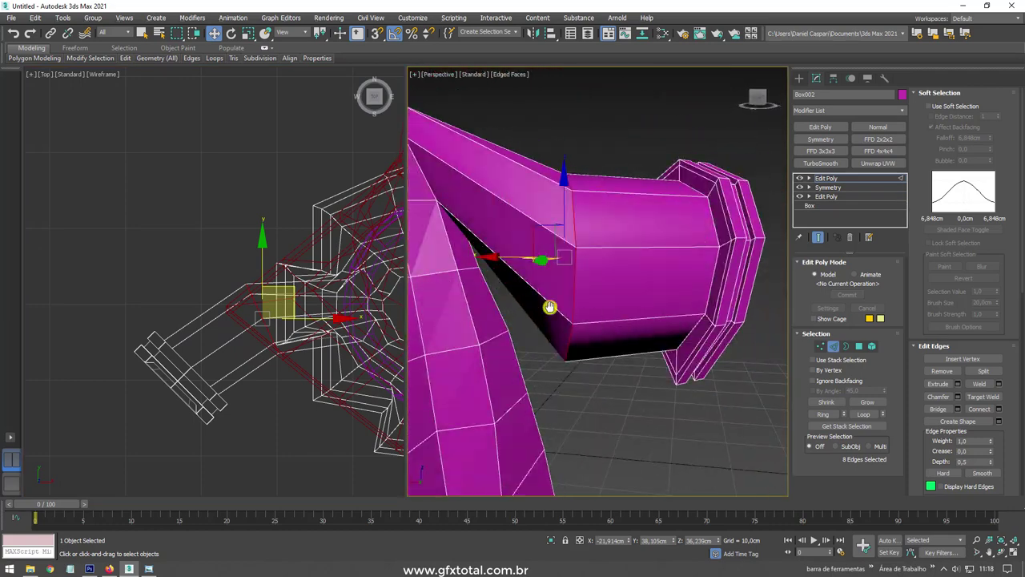
Step: Select edges at the sleeve-robe joint in wireframe view
{"action": "scroll", "coordinate": [611, 307], "scroll_direction": "up", "scroll_amount": 3}
{"action": "key", "text": "1"}
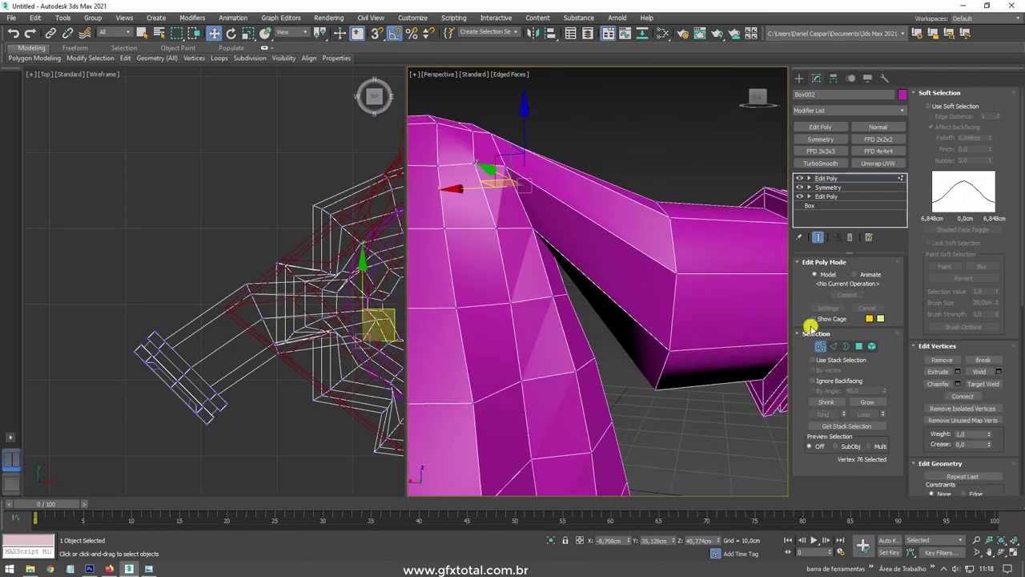
{"action": "left_click", "coordinate": [831, 345]}
{"action": "left_click", "coordinate": [545, 241]}
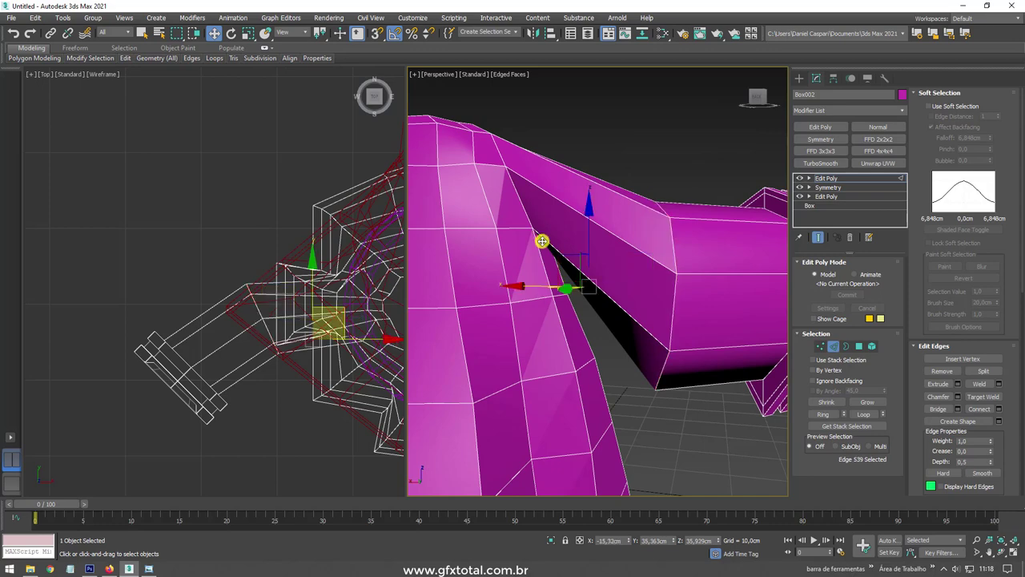
{"action": "key", "text": "F3"}
{"action": "left_click", "coordinate": [545, 214]}
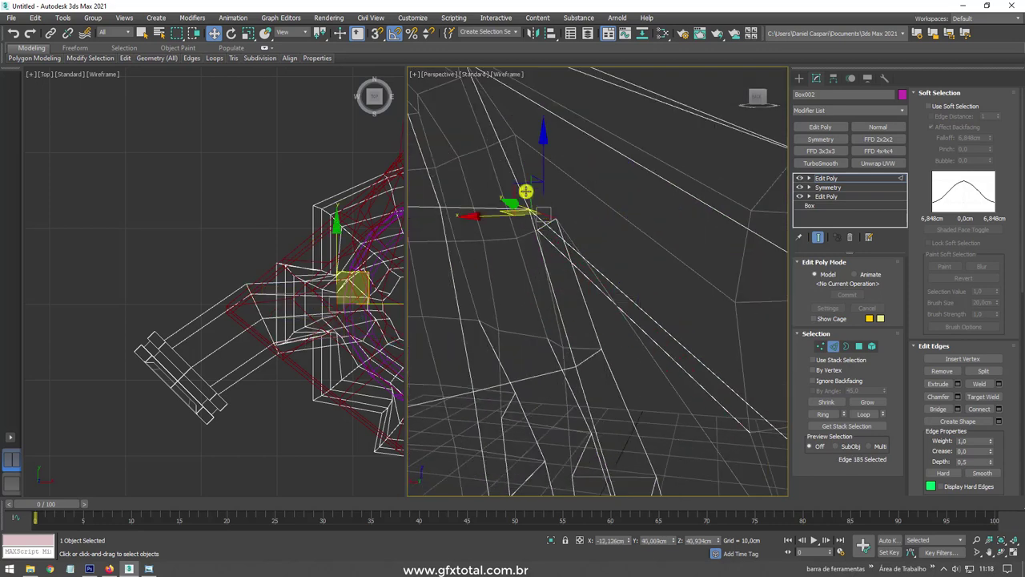
{"action": "mouse_move", "coordinate": [533, 199]}
{"action": "middle_mouse_down", "text": "alt"}
{"action": "mouse_move", "coordinate": [552, 238]}
{"action": "mouse_move", "coordinate": [604, 249]}
{"action": "mouse_move", "coordinate": [585, 265]}
{"action": "mouse_move", "coordinate": [600, 218]}
{"action": "middle_mouse_up", "text": "alt"}
{"action": "left_click", "coordinate": [574, 221], "text": "ctrl"}
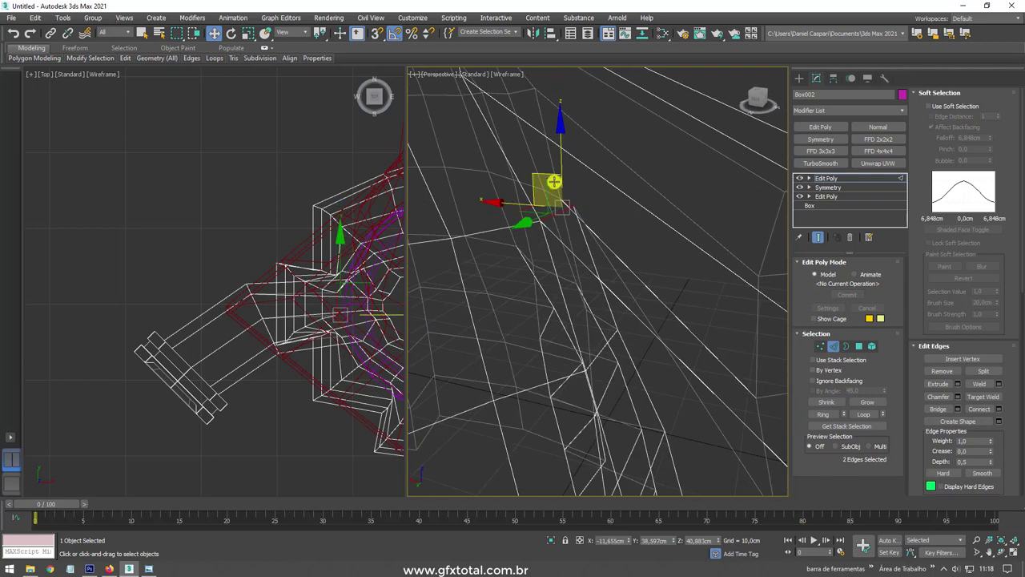
{"action": "mouse_move", "coordinate": [541, 176]}
{"action": "middle_mouse_down", "text": "alt"}
{"action": "mouse_move", "coordinate": [556, 206]}
{"action": "mouse_move", "coordinate": [711, 326]}
{"action": "middle_mouse_up", "text": "alt"}
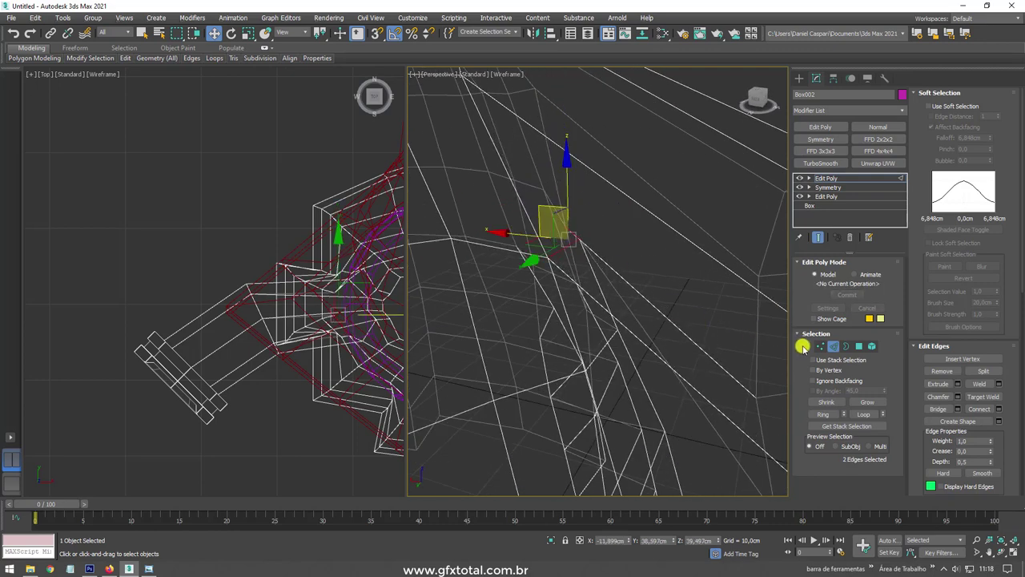
Step: Select joint vertices, then add a Symmetry modifier mirroring the robe on X
{"action": "key", "text": "1"}
{"action": "left_click", "coordinate": [580, 237]}
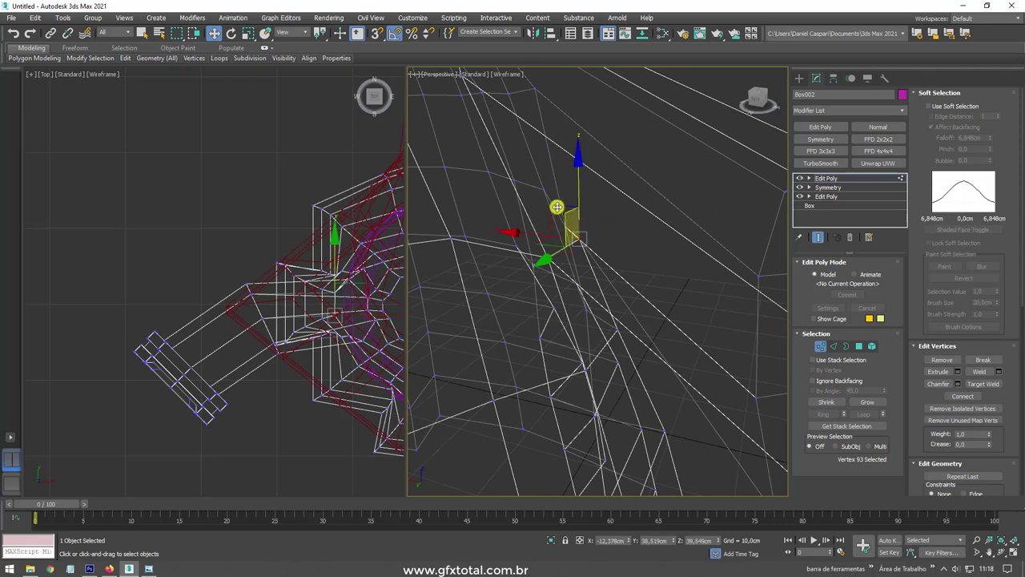
{"action": "mouse_move", "coordinate": [552, 205]}
{"action": "middle_mouse_down", "text": "alt"}
{"action": "mouse_move", "coordinate": [571, 263]}
{"action": "mouse_move", "coordinate": [608, 317]}
{"action": "middle_mouse_up", "text": "alt"}
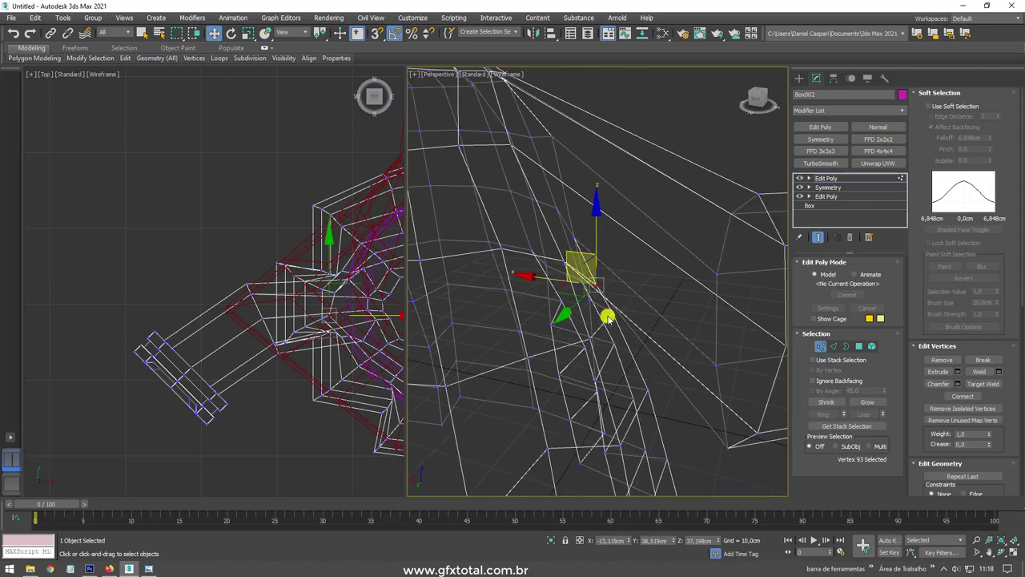
{"action": "left_click", "coordinate": [602, 293]}
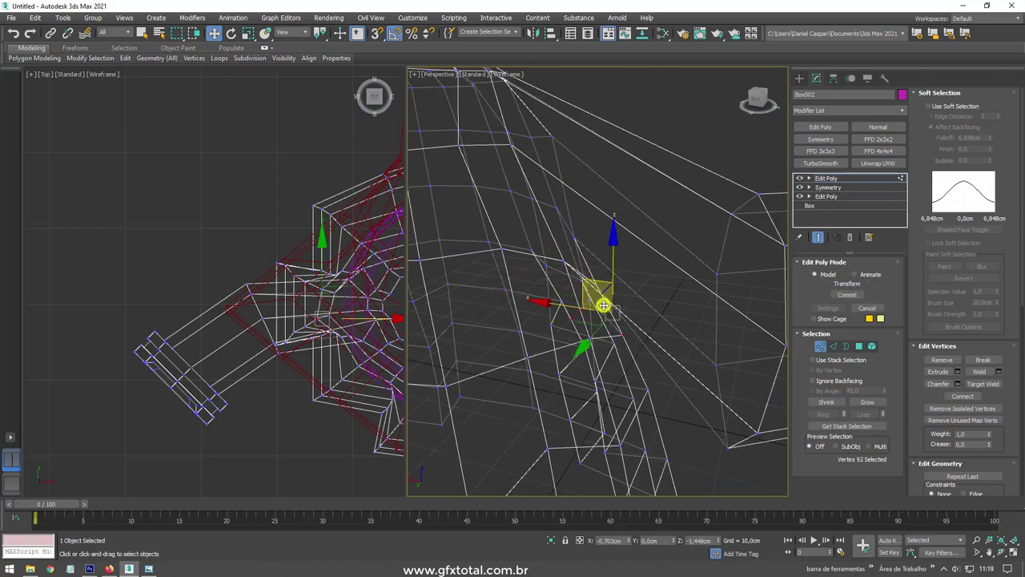
{"action": "scroll", "coordinate": [618, 328], "scroll_direction": "down", "scroll_amount": 5}
{"action": "mouse_move", "coordinate": [495, 338]}
{"action": "middle_mouse_down", "text": "alt"}
{"action": "mouse_move", "coordinate": [522, 348]}
{"action": "mouse_move", "coordinate": [558, 325]}
{"action": "mouse_move", "coordinate": [613, 342]}
{"action": "middle_mouse_up", "text": "alt"}
{"action": "key", "text": "F3"}
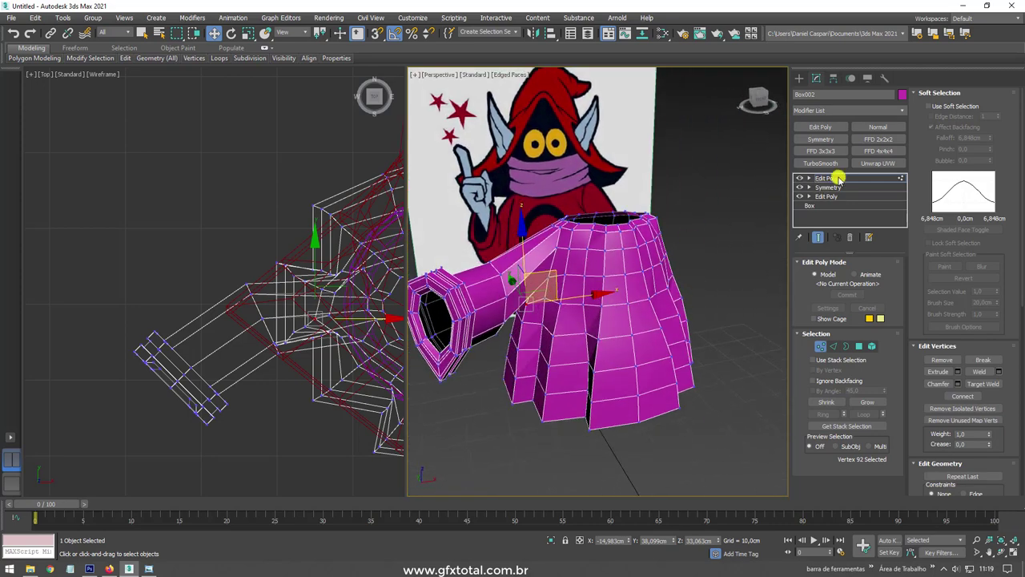
{"action": "left_click", "coordinate": [825, 178]}
Step: Add a Symmetry modifier with Flip to Box002, mirroring the hollow sleeve across X
{"action": "left_click", "coordinate": [821, 139]}
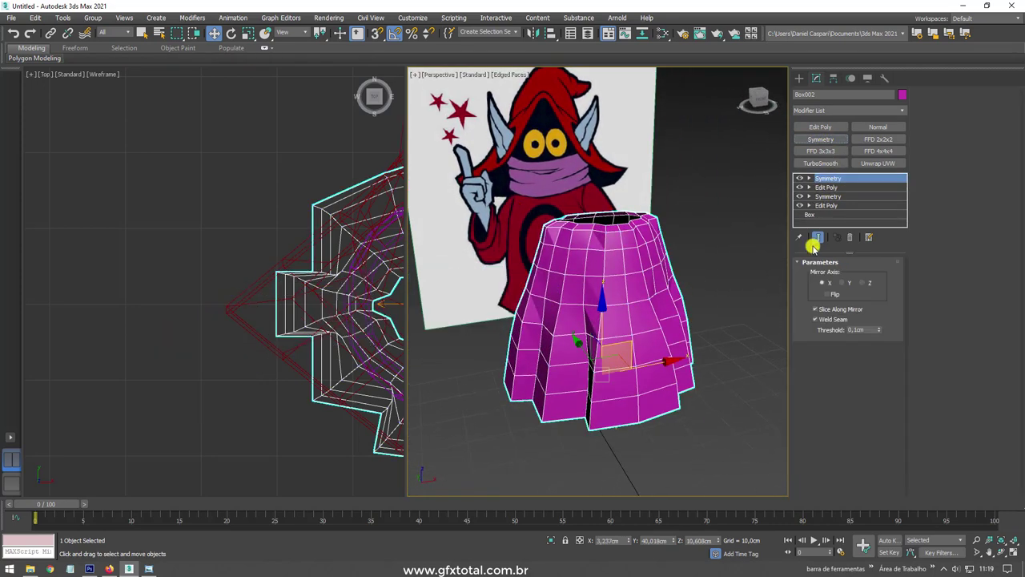
{"action": "left_click", "coordinate": [829, 293]}
{"action": "mouse_move", "coordinate": [697, 321]}
{"action": "middle_mouse_down", "text": "alt"}
{"action": "mouse_move", "coordinate": [712, 317]}
{"action": "mouse_move", "coordinate": [700, 418]}
{"action": "mouse_move", "coordinate": [706, 317]}
{"action": "mouse_move", "coordinate": [647, 360]}
{"action": "mouse_move", "coordinate": [678, 348]}
{"action": "mouse_move", "coordinate": [633, 304]}
{"action": "mouse_move", "coordinate": [622, 247]}
{"action": "mouse_move", "coordinate": [590, 304]}
{"action": "mouse_move", "coordinate": [616, 143]}
{"action": "middle_mouse_up", "text": "alt"}
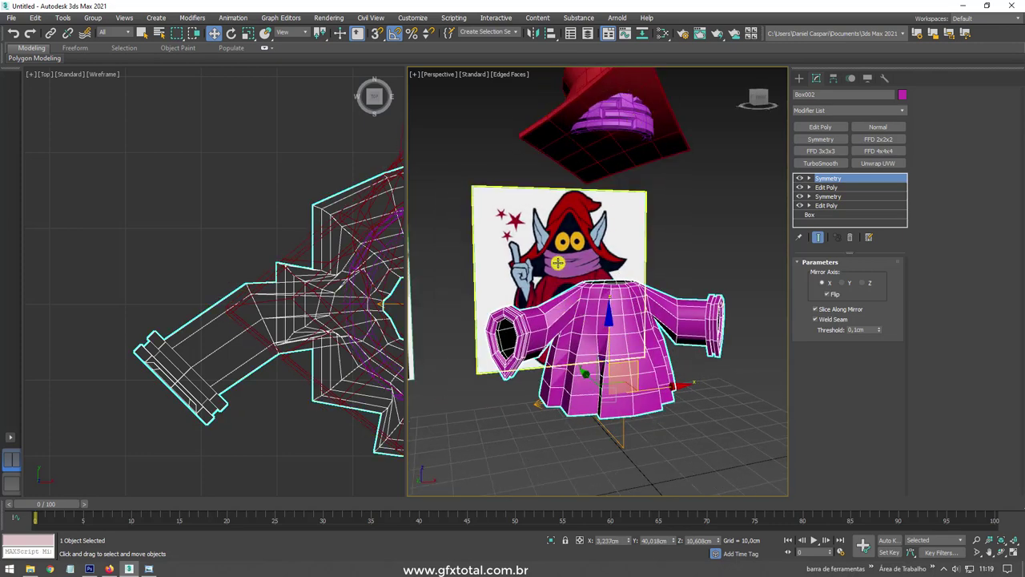
{"action": "scroll", "coordinate": [557, 263], "scroll_direction": "up", "scroll_amount": 5}
{"action": "scroll", "coordinate": [441, 256], "scroll_direction": "up", "scroll_amount": 3}
{"action": "scroll", "coordinate": [531, 179], "scroll_direction": "down", "scroll_amount": 6}
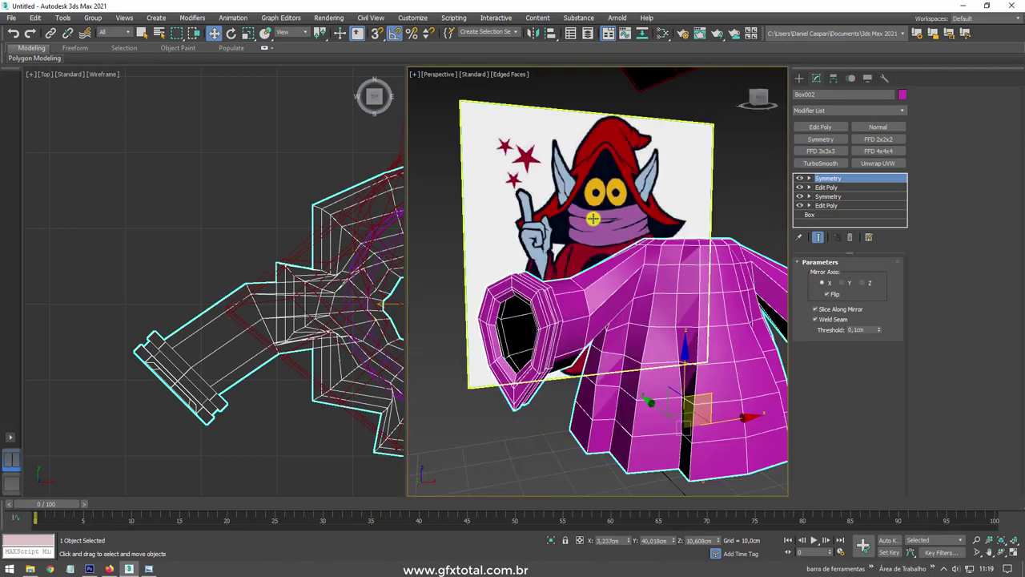
{"action": "scroll", "coordinate": [595, 219], "scroll_direction": "down", "scroll_amount": 5}
{"action": "scroll", "coordinate": [624, 210], "scroll_direction": "up", "scroll_amount": 2}
{"action": "scroll", "coordinate": [649, 203], "scroll_direction": "up", "scroll_amount": 3}
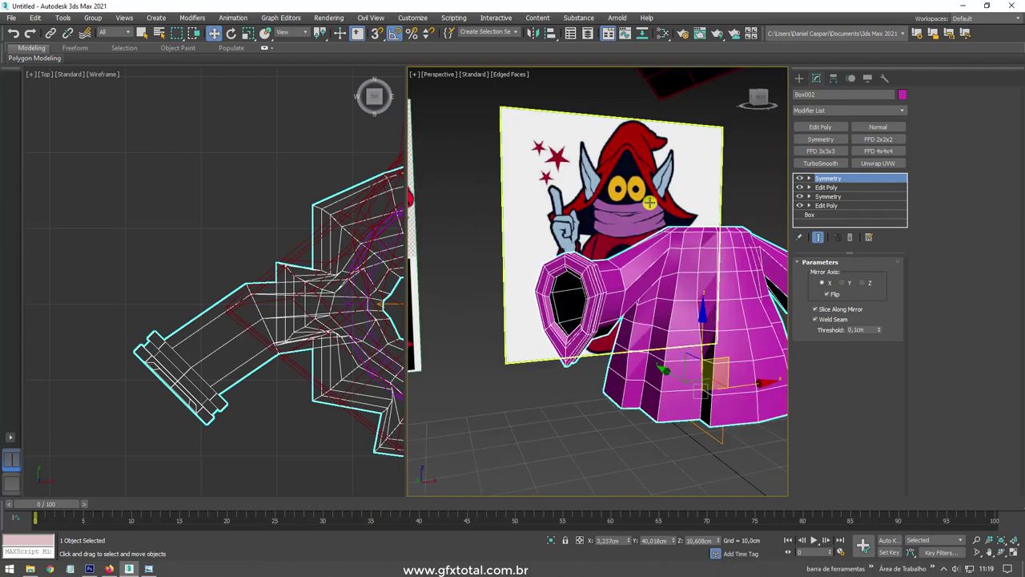
{"action": "middle_click_drag", "start_coordinate": [631, 210], "coordinate": [614, 277], "text": "alt"}
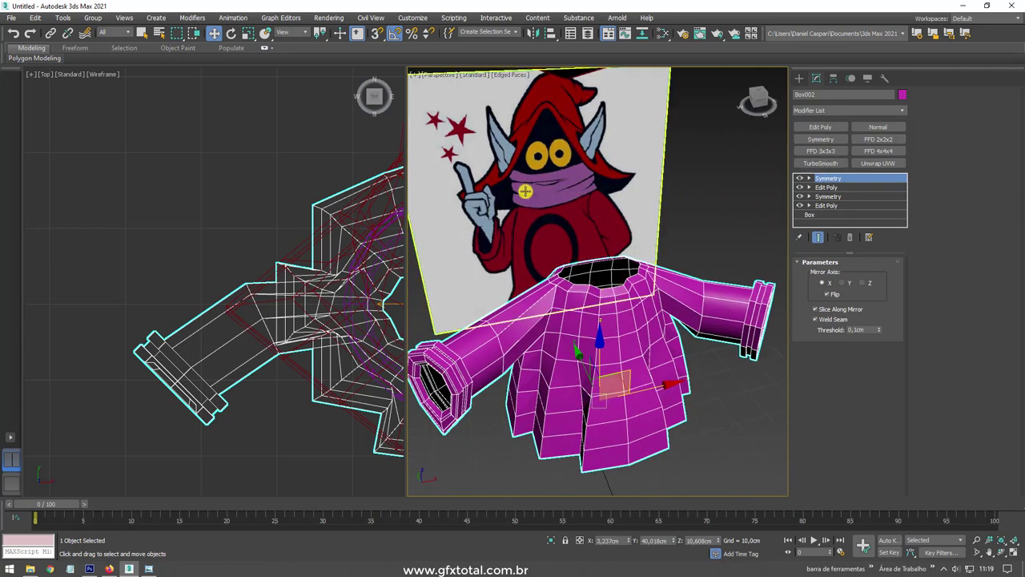
{"action": "middle_click_drag", "start_coordinate": [638, 201], "coordinate": [628, 313]}
Step: Move the collar ring Cylinder001 down onto the robe's neck using a shaded Front view
{"action": "left_click", "coordinate": [595, 206]}
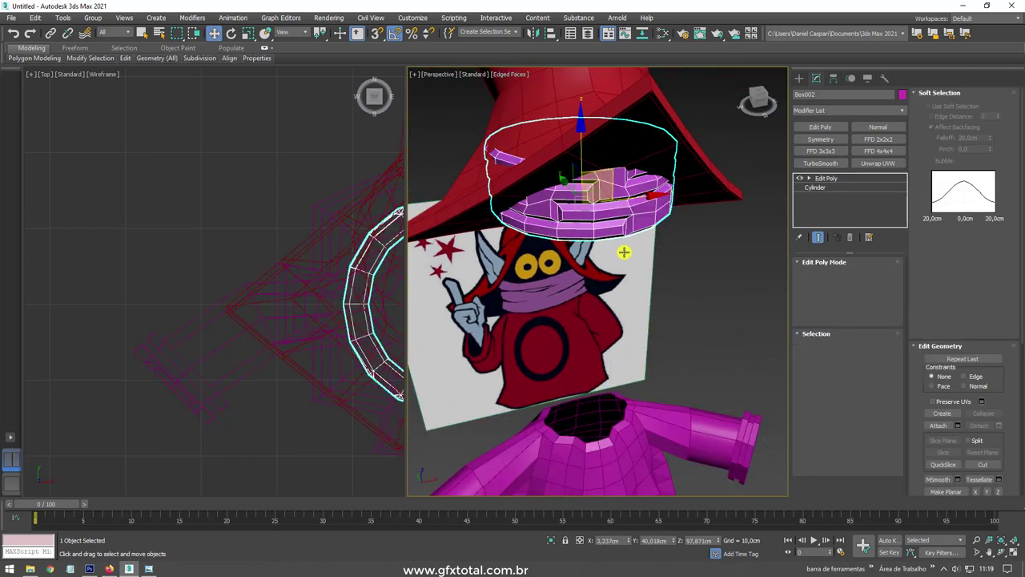
{"action": "middle_click_drag", "start_coordinate": [624, 253], "coordinate": [610, 299], "text": "alt"}
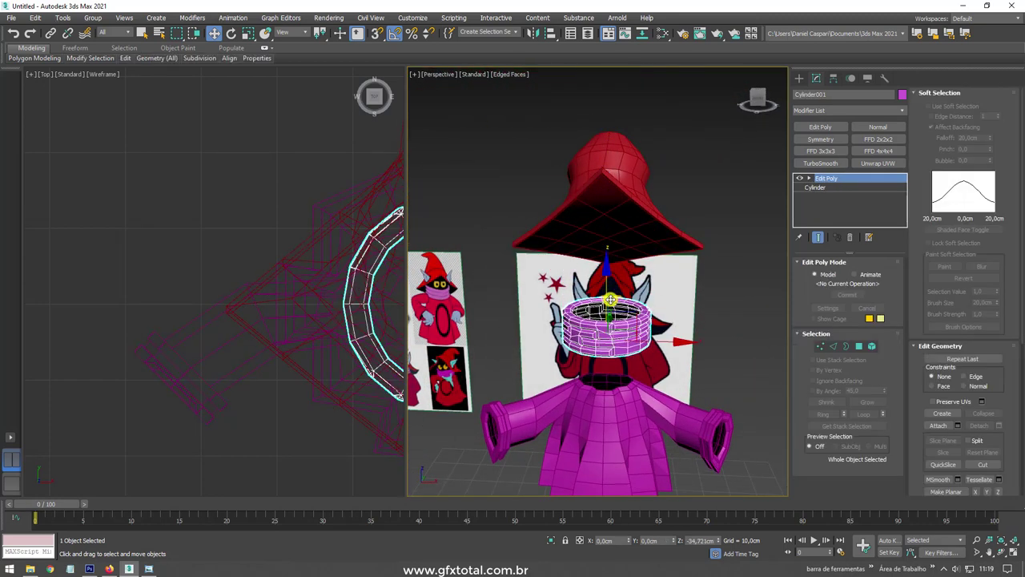
{"action": "left_click_drag", "start_coordinate": [610, 299], "coordinate": [371, 309]}
{"action": "scroll", "coordinate": [149, 286], "scroll_direction": "down", "scroll_amount": 4}
{"action": "key", "text": "f"}
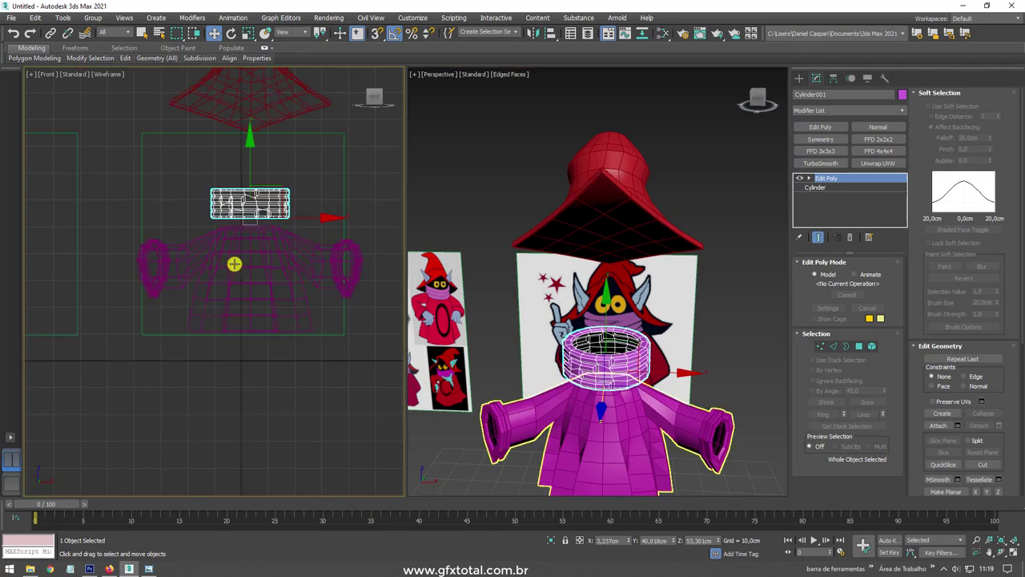
{"action": "key", "text": "F3"}
{"action": "scroll", "coordinate": [244, 184], "scroll_direction": "up", "scroll_amount": 5}
{"action": "left_click_drag", "start_coordinate": [249, 159], "coordinate": [251, 206]}
{"action": "scroll", "coordinate": [275, 309], "scroll_direction": "down", "scroll_amount": 2}
Step: Lower the hat Box001 onto the collar, then raise it slightly above
{"action": "left_click", "coordinate": [275, 308]}
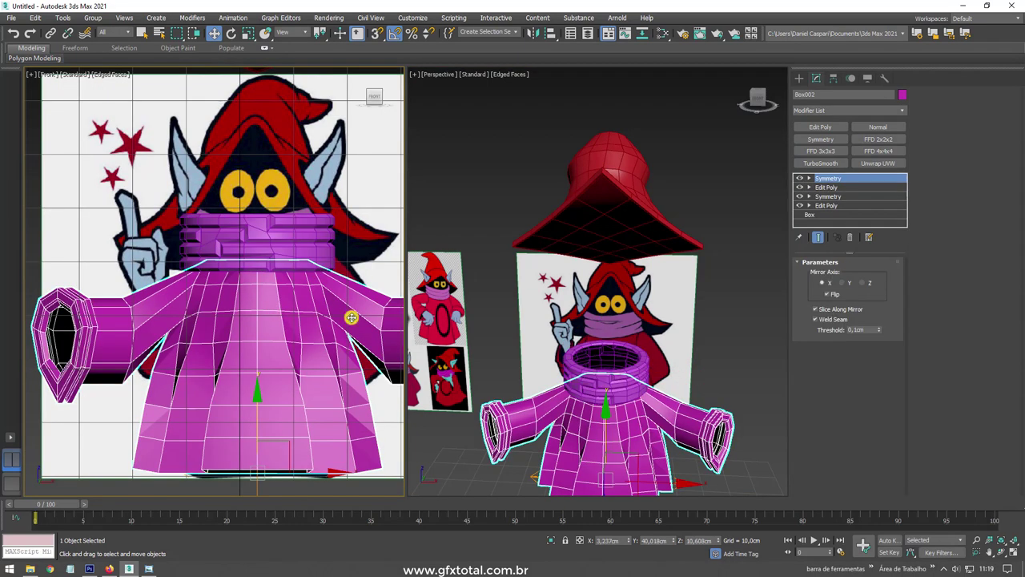
{"action": "left_click", "coordinate": [604, 217]}
{"action": "left_click_drag", "start_coordinate": [607, 165], "coordinate": [609, 302]}
{"action": "scroll", "coordinate": [270, 229], "scroll_direction": "down", "scroll_amount": 3}
{"action": "scroll", "coordinate": [268, 216], "scroll_direction": "down", "scroll_amount": 2}
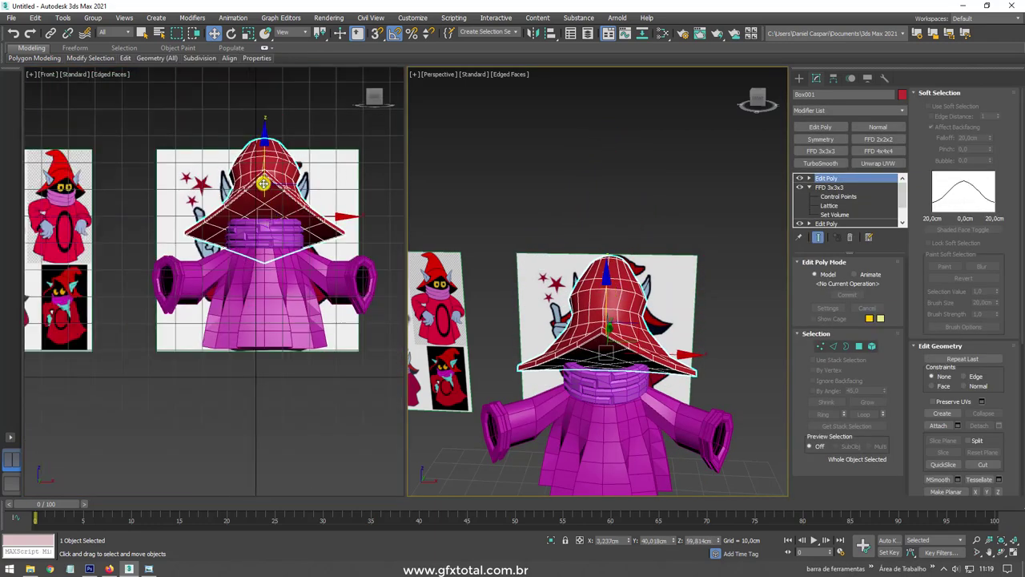
{"action": "mouse_move", "coordinate": [489, 302]}
{"action": "middle_mouse_down", "text": "alt"}
{"action": "mouse_move", "coordinate": [553, 342]}
{"action": "mouse_move", "coordinate": [594, 334]}
{"action": "middle_mouse_up", "text": "alt"}
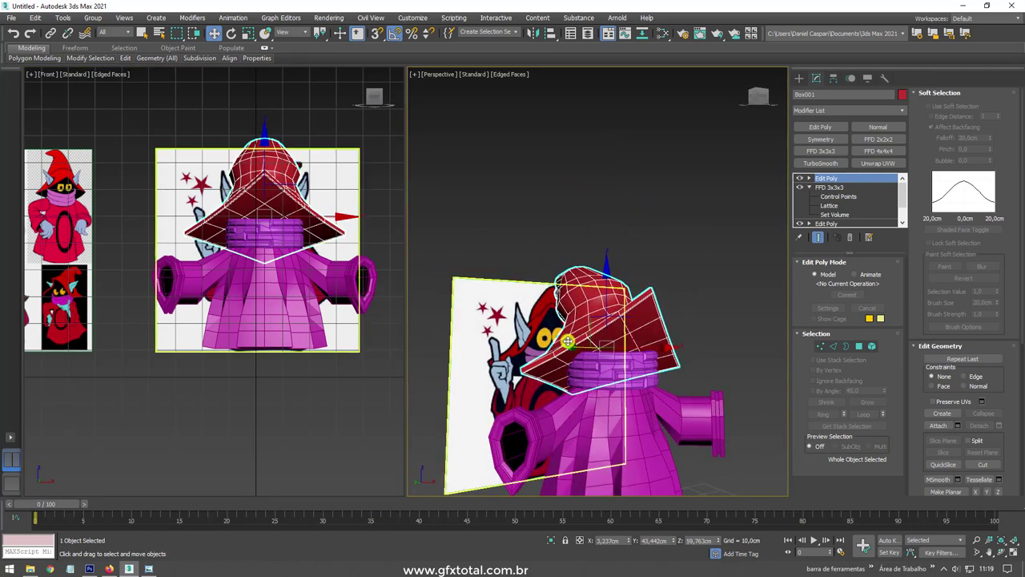
{"action": "left_click_drag", "start_coordinate": [622, 304], "coordinate": [618, 296]}
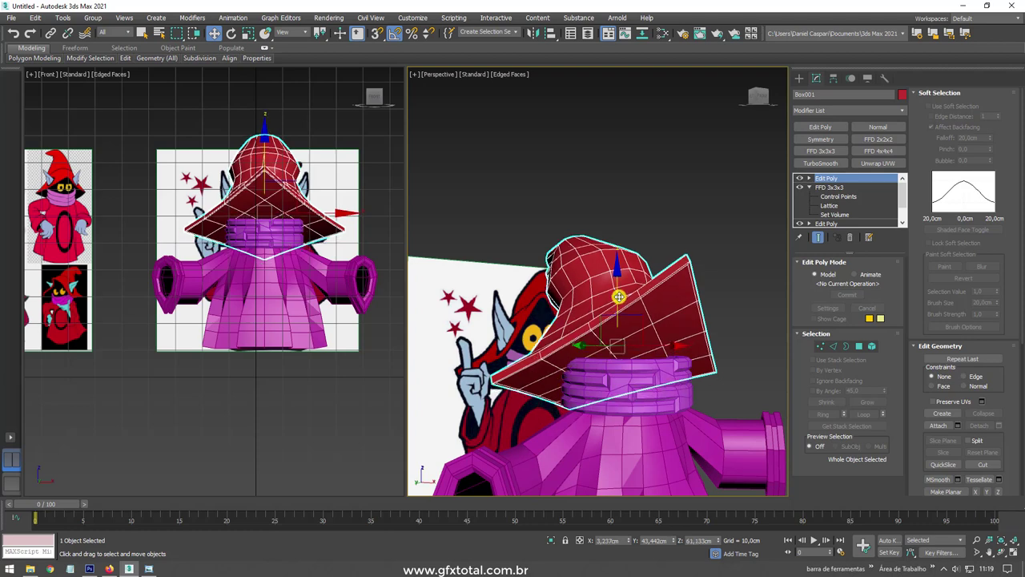
{"action": "middle_click_drag", "start_coordinate": [620, 292], "coordinate": [576, 304], "text": "alt"}
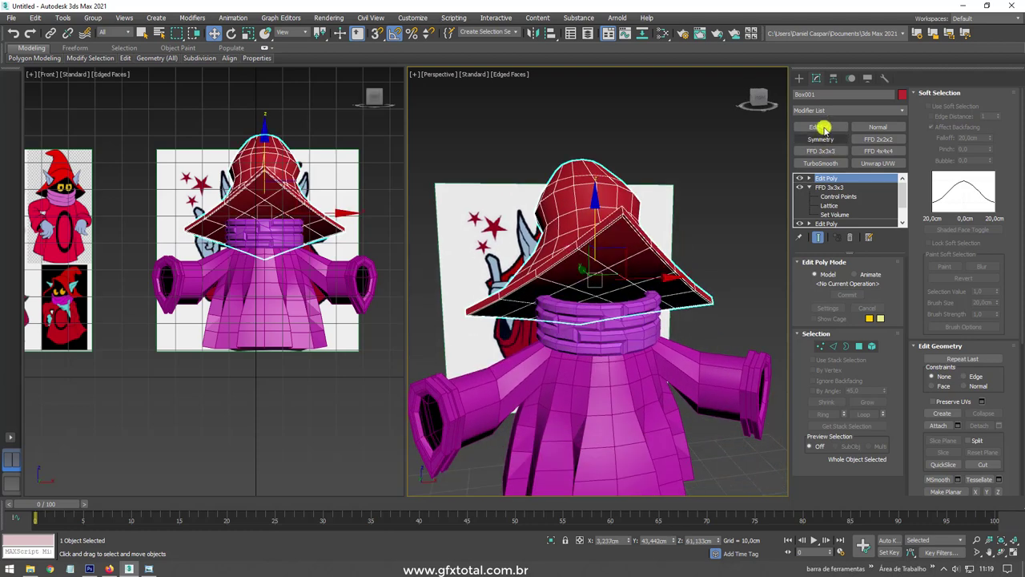
Step: Draw the base of a new standard box, about 12.7 × 16.186 cm, beside the figure
{"action": "left_click", "coordinate": [797, 78]}
{"action": "middle_click_drag", "start_coordinate": [737, 153], "coordinate": [687, 221], "text": "alt"}
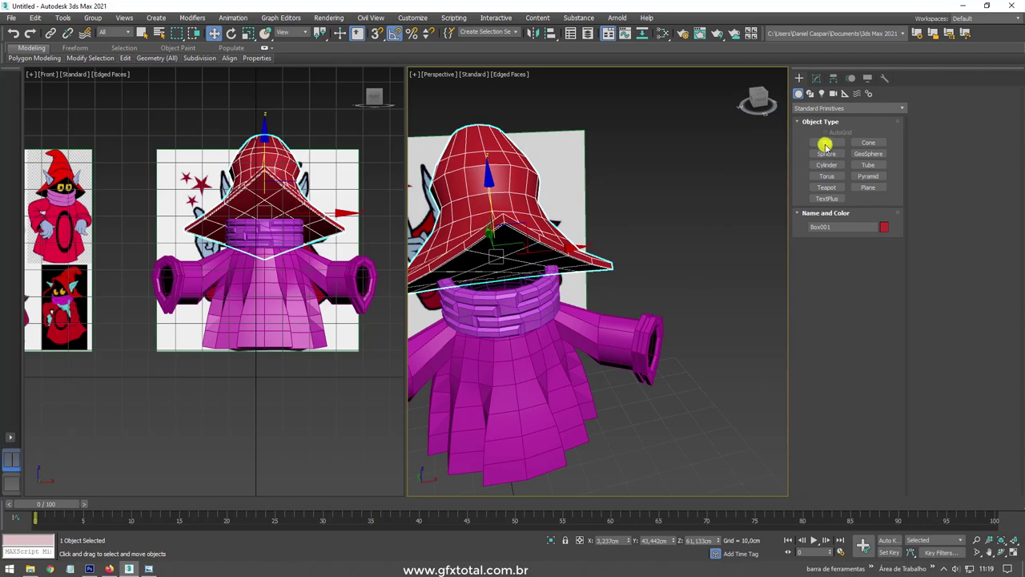
{"action": "left_click", "coordinate": [825, 145]}
{"action": "scroll", "coordinate": [641, 336], "scroll_direction": "down", "scroll_amount": 4}
{"action": "left_click_drag", "start_coordinate": [613, 378], "coordinate": [654, 390]}
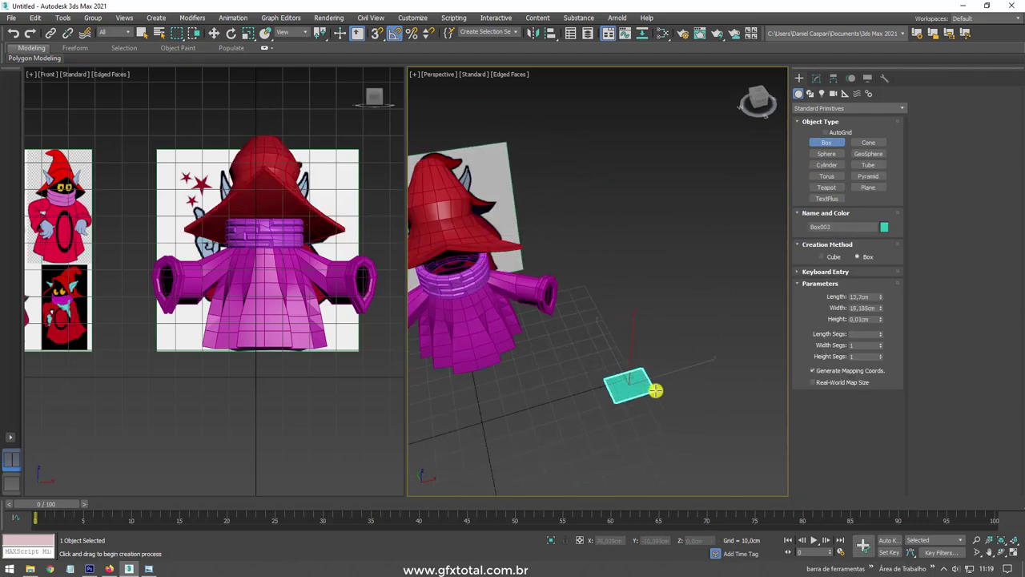
Step: Finish the new box and apply a TurboSmooth modifier to it
{"action": "left_click", "coordinate": [664, 342]}
{"action": "key", "text": "w"}
{"action": "scroll", "coordinate": [640, 344], "scroll_direction": "up", "scroll_amount": 2}
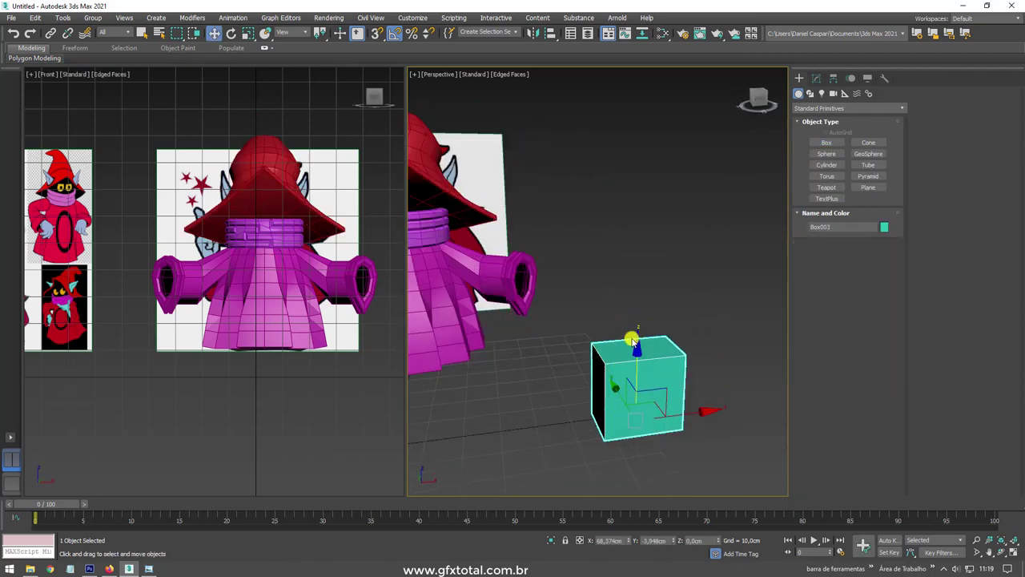
{"action": "middle_click_drag", "start_coordinate": [649, 354], "coordinate": [674, 321]}
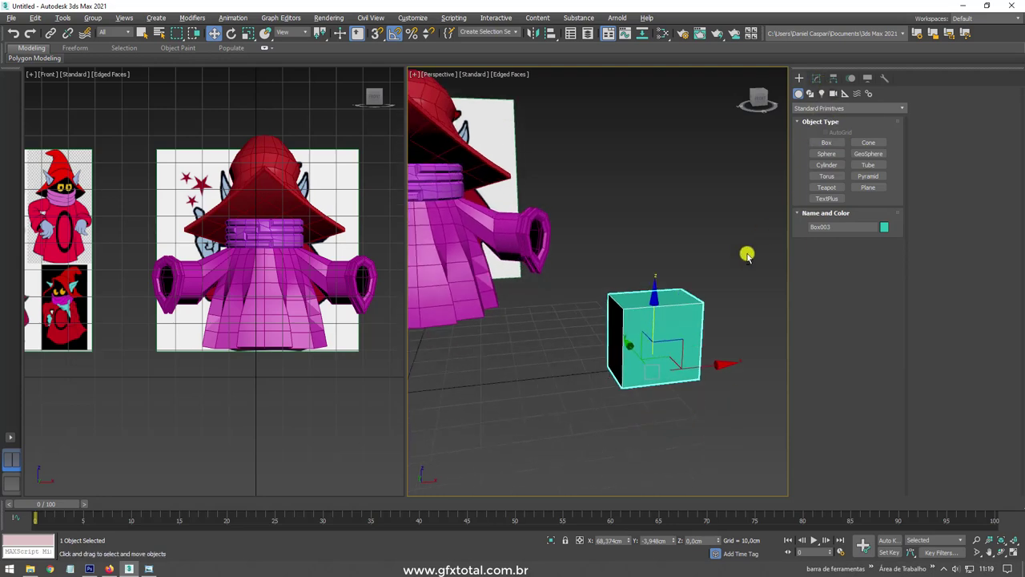
{"action": "middle_click_drag", "start_coordinate": [746, 252], "coordinate": [820, 113], "text": "alt"}
{"action": "left_click", "coordinate": [816, 78]}
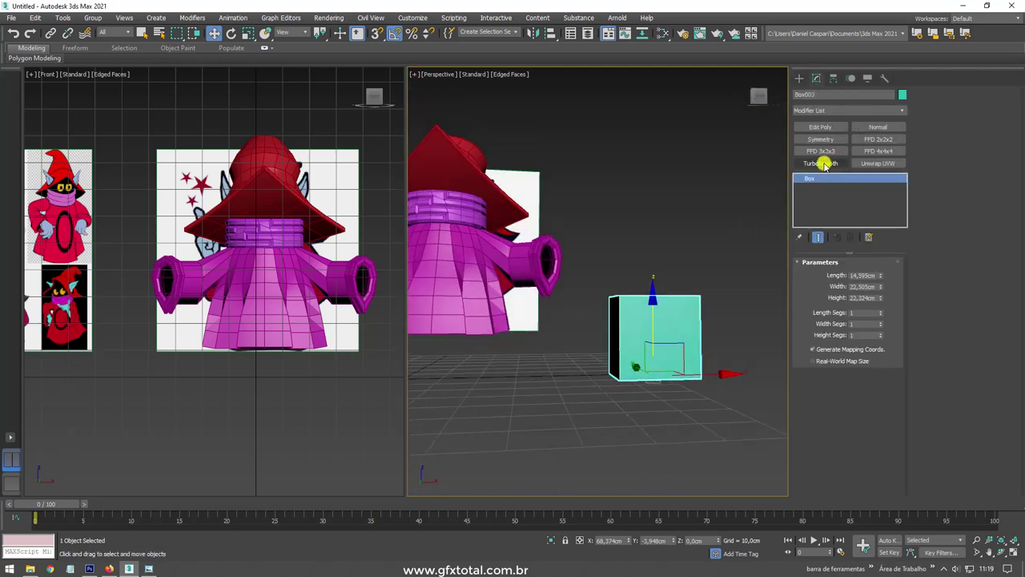
{"action": "left_click", "coordinate": [825, 163]}
{"action": "mouse_move", "coordinate": [761, 222]}
{"action": "middle_mouse_down", "text": "alt"}
{"action": "mouse_move", "coordinate": [680, 336]}
{"action": "mouse_move", "coordinate": [705, 341]}
{"action": "middle_mouse_up", "text": "alt"}
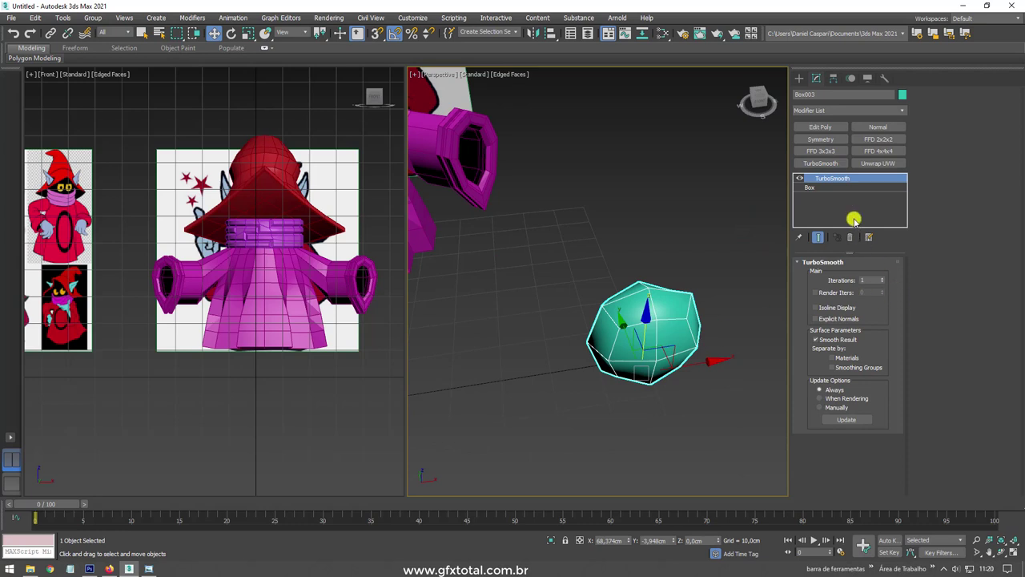
Step: Set the base box's Width to 20.705, Height to 24.78 and Height Segs to 2
{"action": "left_click", "coordinate": [809, 187]}
{"action": "left_click_drag", "start_coordinate": [879, 286], "coordinate": [879, 254]}
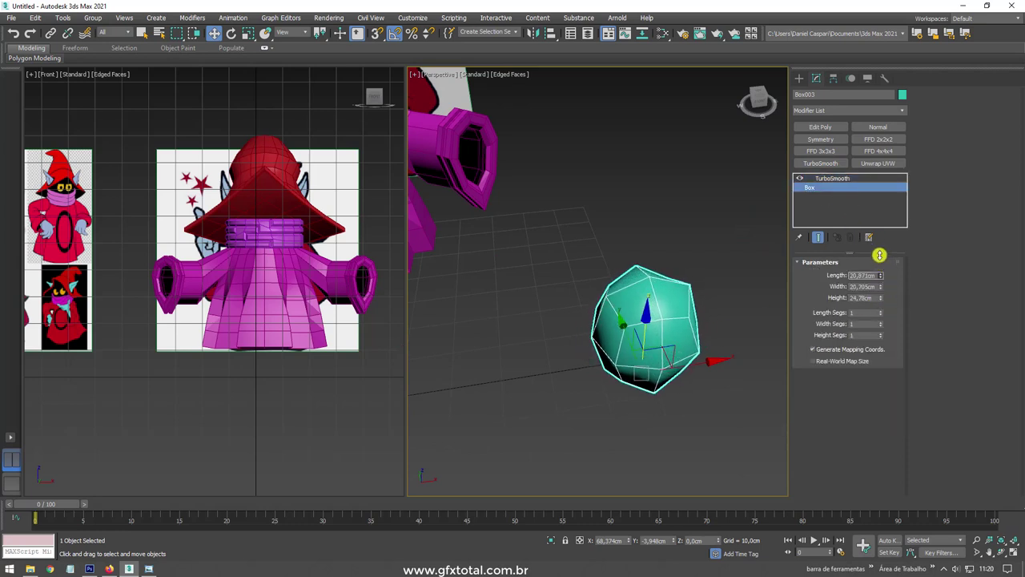
{"action": "left_click", "coordinate": [880, 311]}
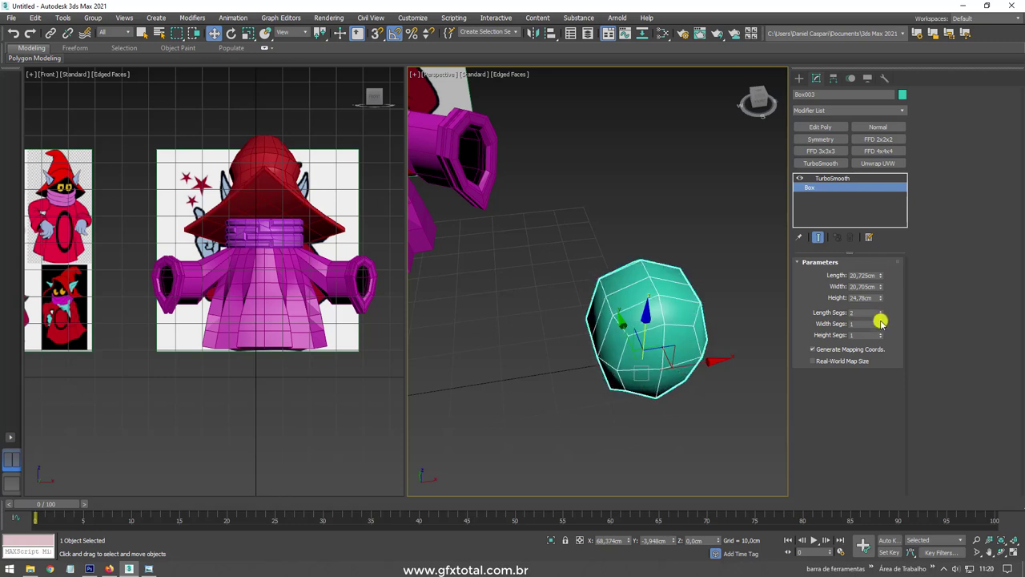
{"action": "left_click", "coordinate": [880, 315]}
{"action": "left_click", "coordinate": [880, 332]}
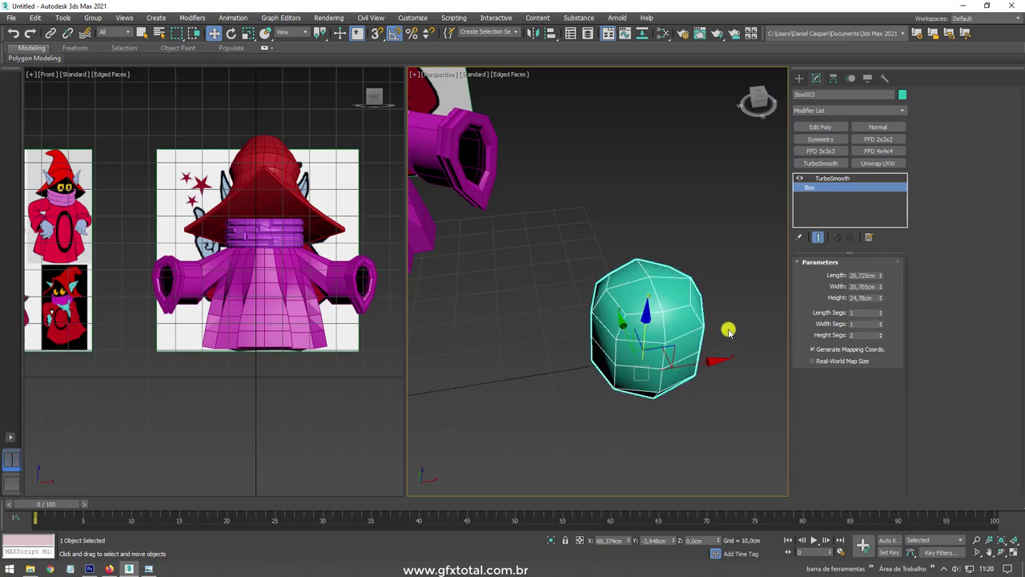
{"action": "middle_click_drag", "start_coordinate": [727, 329], "coordinate": [739, 286], "text": "alt"}
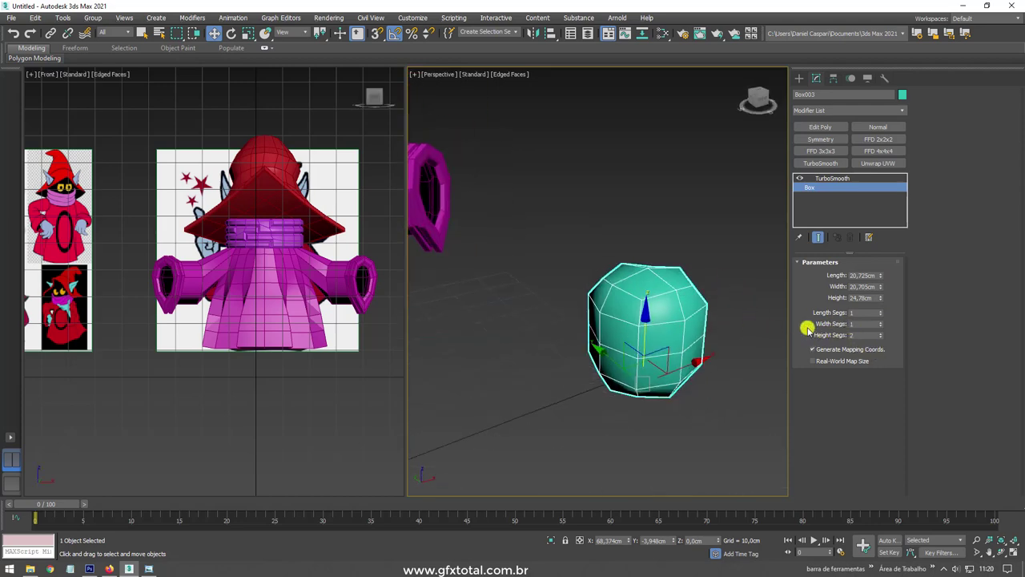
{"action": "scroll", "coordinate": [678, 330], "scroll_direction": "down", "scroll_amount": 1}
{"action": "middle_click_drag", "start_coordinate": [677, 330], "coordinate": [640, 321], "text": "alt"}
{"action": "scroll", "coordinate": [641, 320], "scroll_direction": "down", "scroll_amount": 2}
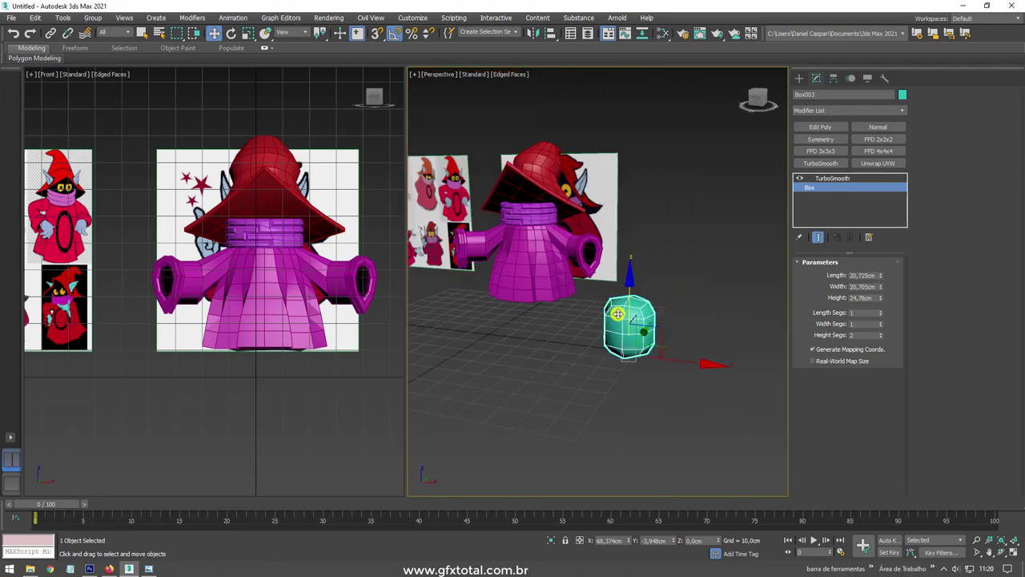
{"action": "middle_click_drag", "start_coordinate": [624, 282], "coordinate": [675, 294], "text": "alt"}
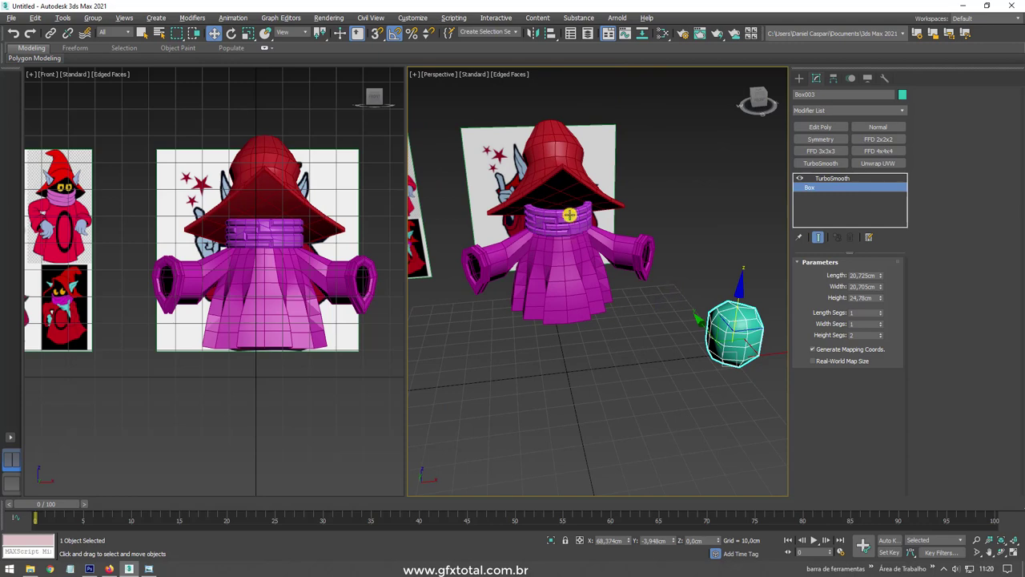
Step: Align the head box to the collar ring and resize it to 23.419 × 26.502 cm
{"action": "left_click", "coordinate": [569, 216]}
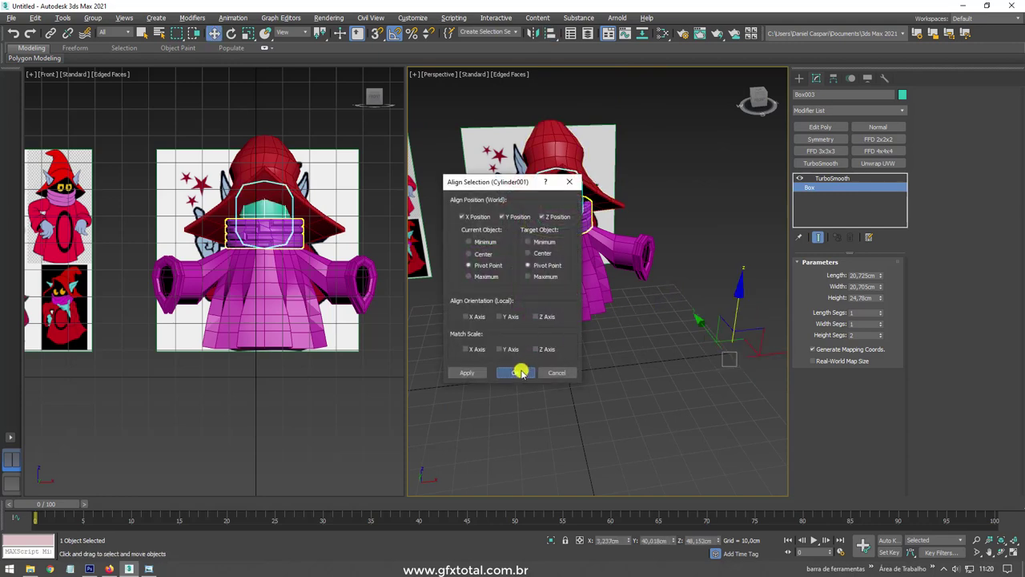
{"action": "left_click", "coordinate": [519, 372]}
{"action": "scroll", "coordinate": [590, 198], "scroll_direction": "up", "scroll_amount": 3}
{"action": "scroll", "coordinate": [589, 199], "scroll_direction": "up", "scroll_amount": 2}
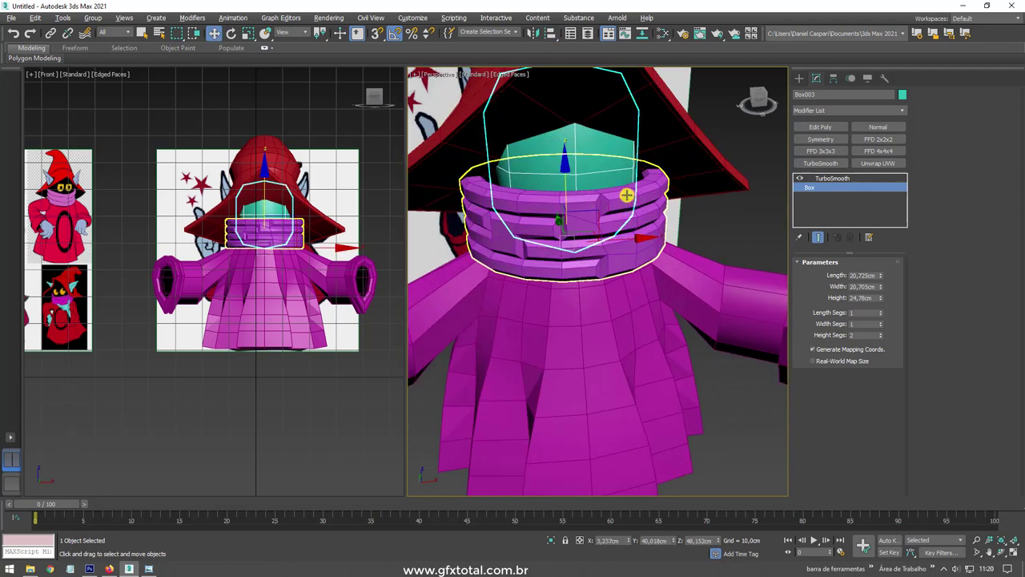
{"action": "scroll", "coordinate": [626, 195], "scroll_direction": "up", "scroll_amount": 3}
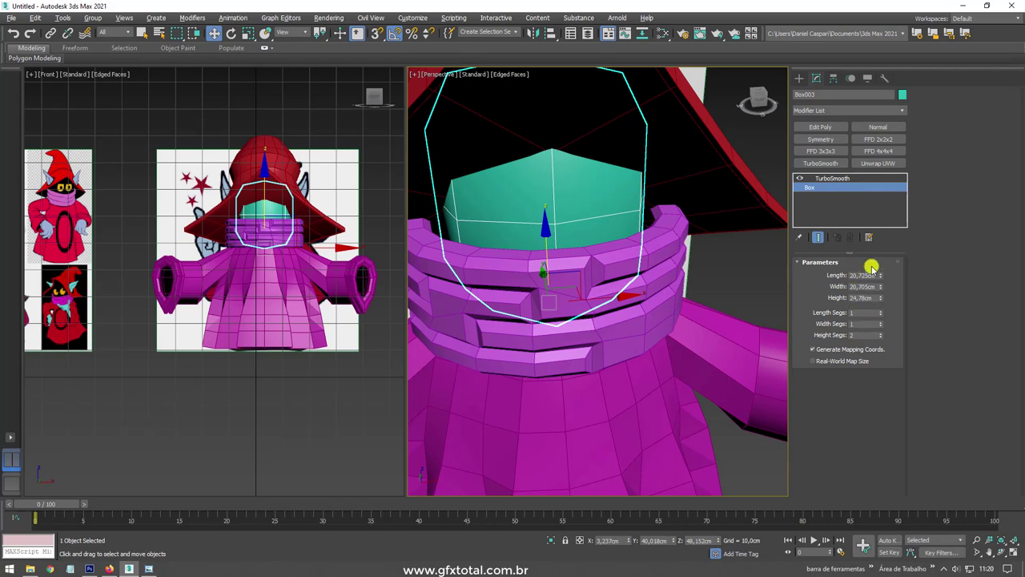
{"action": "left_click_drag", "start_coordinate": [882, 277], "coordinate": [880, 269]}
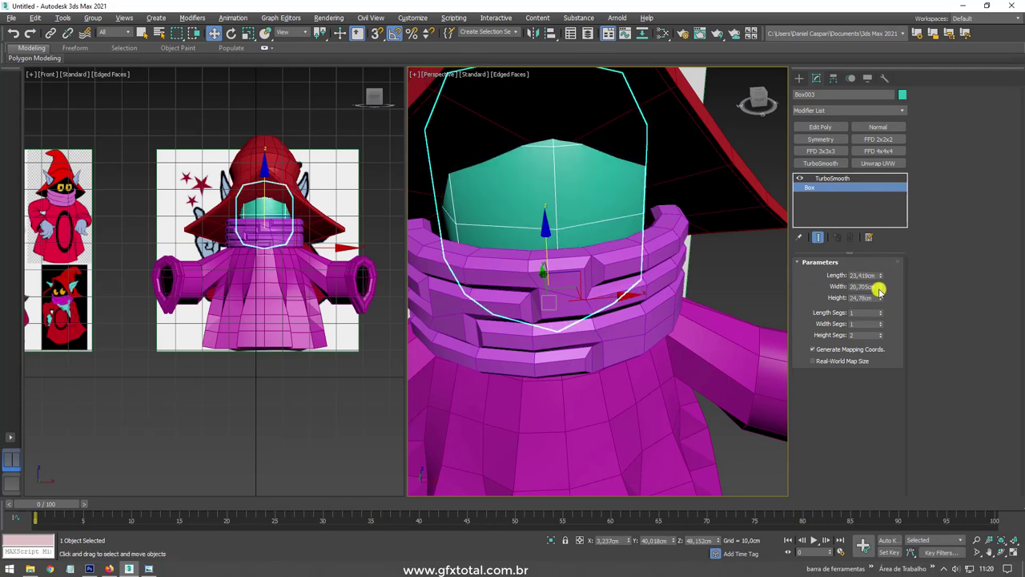
{"action": "mouse_move", "coordinate": [880, 287]}
{"action": "left_mouse_down"}
{"action": "mouse_move", "coordinate": [881, 271]}
{"action": "mouse_move", "coordinate": [867, 270]}
{"action": "left_mouse_up"}
Step: Orbit the Perspective view, then pan and zoom the Front view over the Orko reference sheet
{"action": "scroll", "coordinate": [632, 268], "scroll_direction": "down", "scroll_amount": 5}
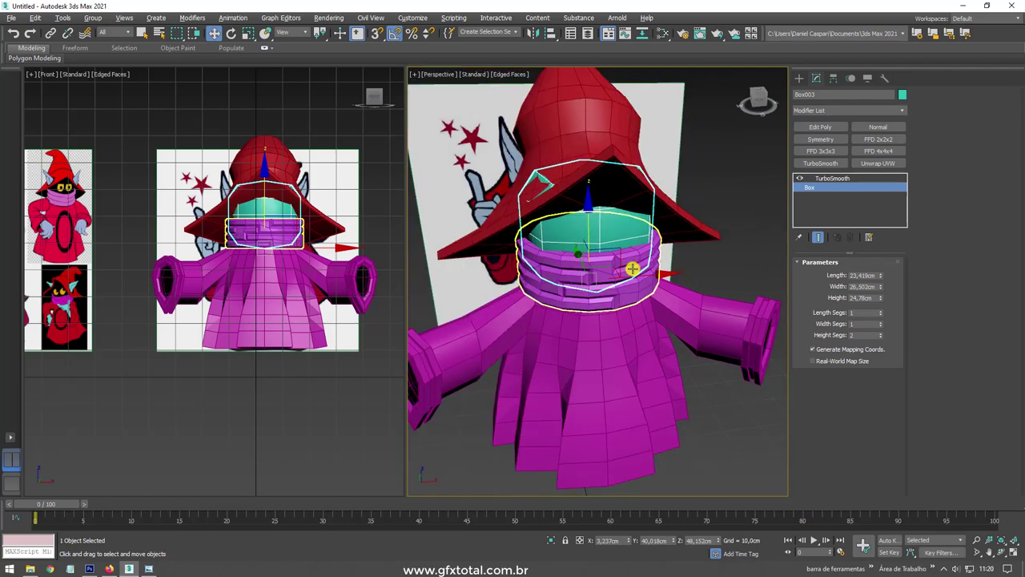
{"action": "mouse_move", "coordinate": [632, 267]}
{"action": "middle_mouse_down", "text": "alt"}
{"action": "mouse_move", "coordinate": [590, 237]}
{"action": "mouse_move", "coordinate": [686, 247]}
{"action": "mouse_move", "coordinate": [608, 231]}
{"action": "mouse_move", "coordinate": [604, 245]}
{"action": "mouse_move", "coordinate": [622, 259]}
{"action": "mouse_move", "coordinate": [613, 260]}
{"action": "middle_mouse_up", "text": "alt"}
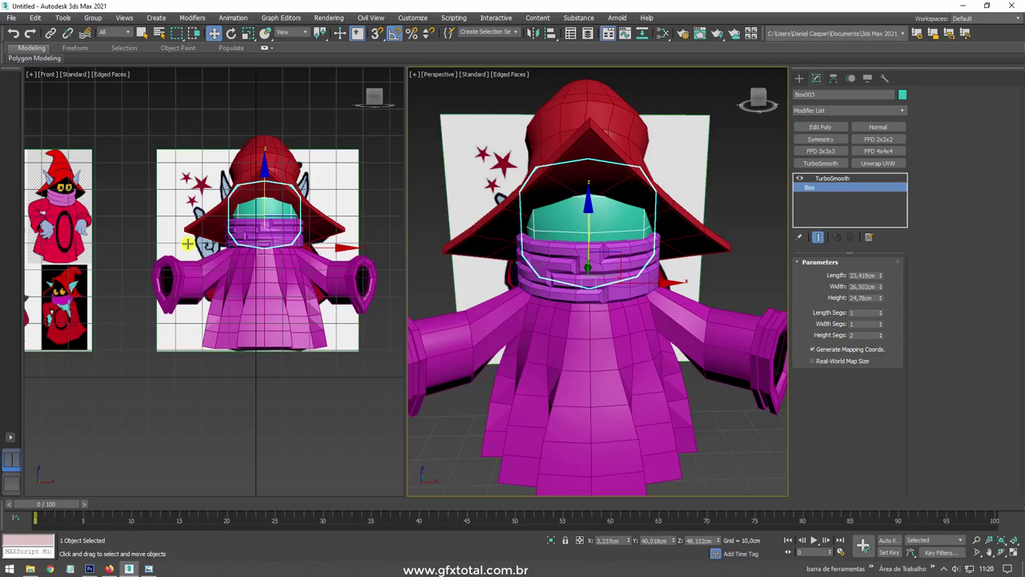
{"action": "mouse_move", "coordinate": [416, 284]}
{"action": "middle_mouse_down", "text": "alt"}
{"action": "mouse_move", "coordinate": [544, 305]}
{"action": "mouse_move", "coordinate": [449, 288]}
{"action": "middle_mouse_up", "text": "alt"}
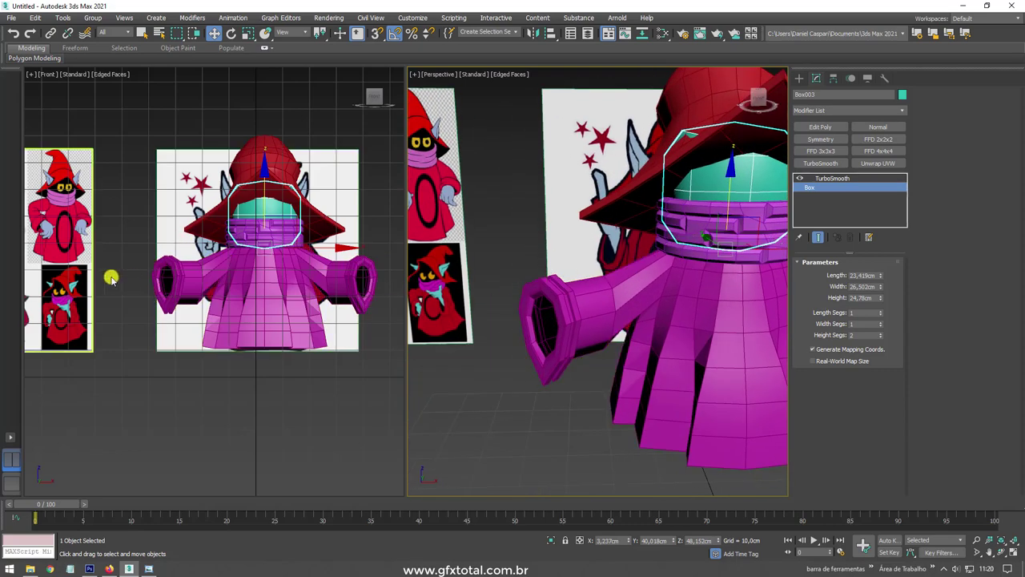
{"action": "middle_click_drag", "start_coordinate": [110, 275], "coordinate": [191, 266]}
{"action": "scroll", "coordinate": [95, 242], "scroll_direction": "up", "scroll_amount": 3}
{"action": "scroll", "coordinate": [120, 256], "scroll_direction": "up", "scroll_amount": 3}
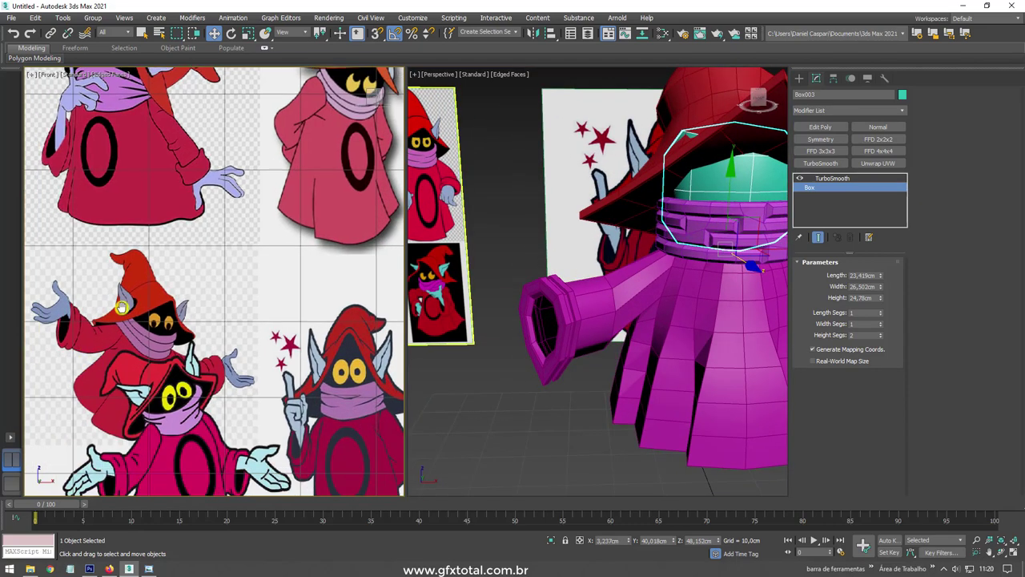
{"action": "scroll", "coordinate": [153, 276], "scroll_direction": "up", "scroll_amount": 3}
{"action": "scroll", "coordinate": [184, 292], "scroll_direction": "up", "scroll_amount": 2}
{"action": "scroll", "coordinate": [195, 263], "scroll_direction": "down", "scroll_amount": 2}
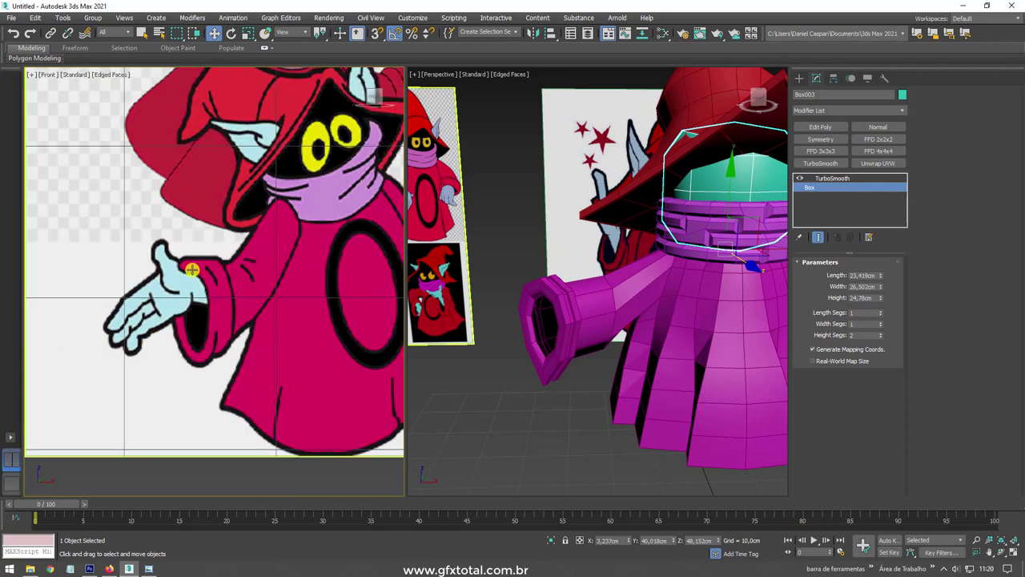
{"action": "scroll", "coordinate": [196, 270], "scroll_direction": "down", "scroll_amount": 2}
{"action": "scroll", "coordinate": [164, 302], "scroll_direction": "down", "scroll_amount": 2}
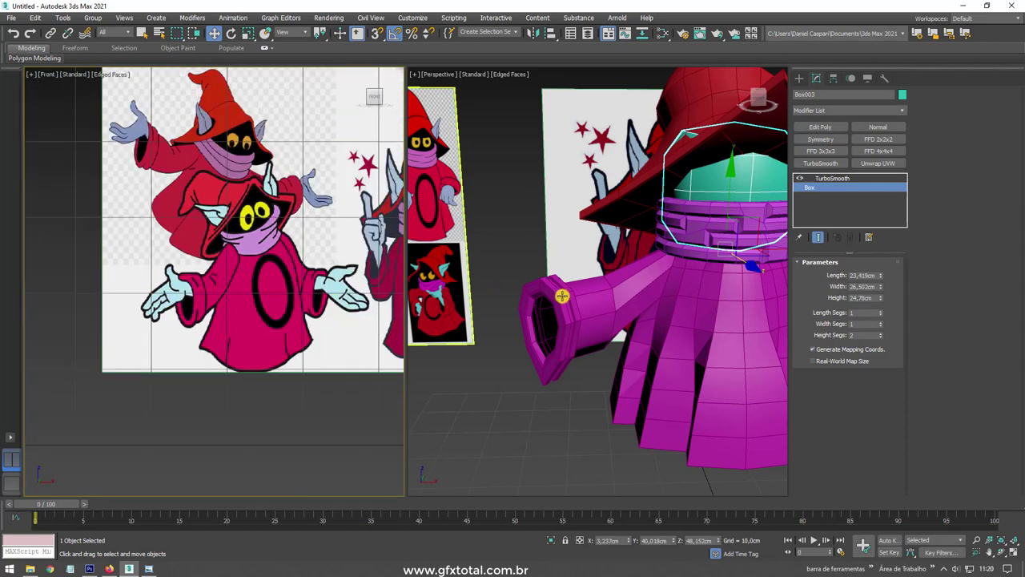
{"action": "middle_click_drag", "start_coordinate": [642, 269], "coordinate": [552, 300], "text": "alt"}
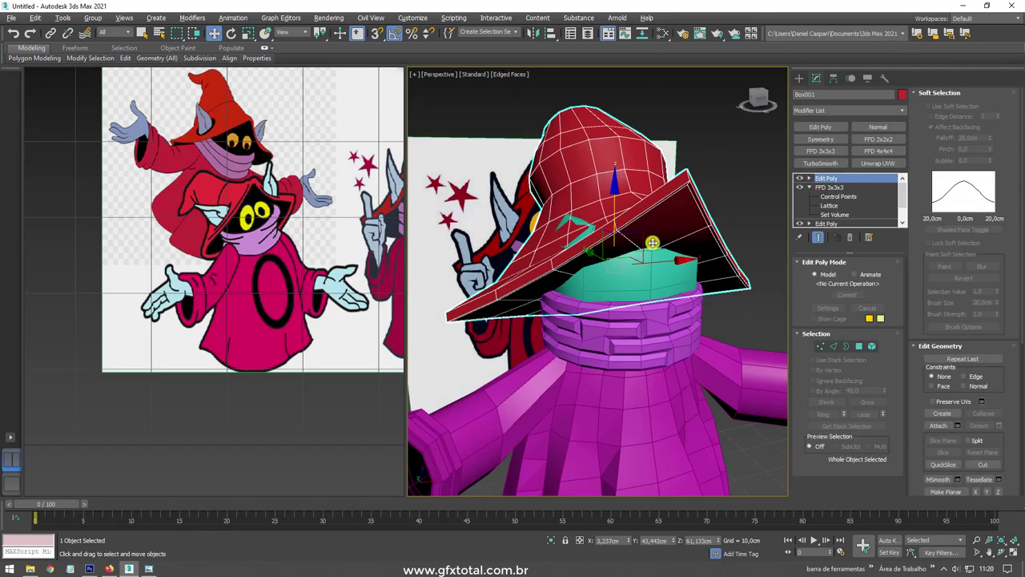
Step: Add an FFD 2x2x2 modifier to the head box Box003 at Control Points level
{"action": "mouse_move", "coordinate": [551, 300]}
{"action": "middle_mouse_down", "text": "alt"}
{"action": "mouse_move", "coordinate": [641, 240]}
{"action": "mouse_move", "coordinate": [664, 264]}
{"action": "mouse_move", "coordinate": [685, 261]}
{"action": "middle_mouse_up", "text": "alt"}
{"action": "left_click", "coordinate": [639, 241]}
{"action": "scroll", "coordinate": [664, 263], "scroll_direction": "up", "scroll_amount": 2}
{"action": "key", "text": "F3"}
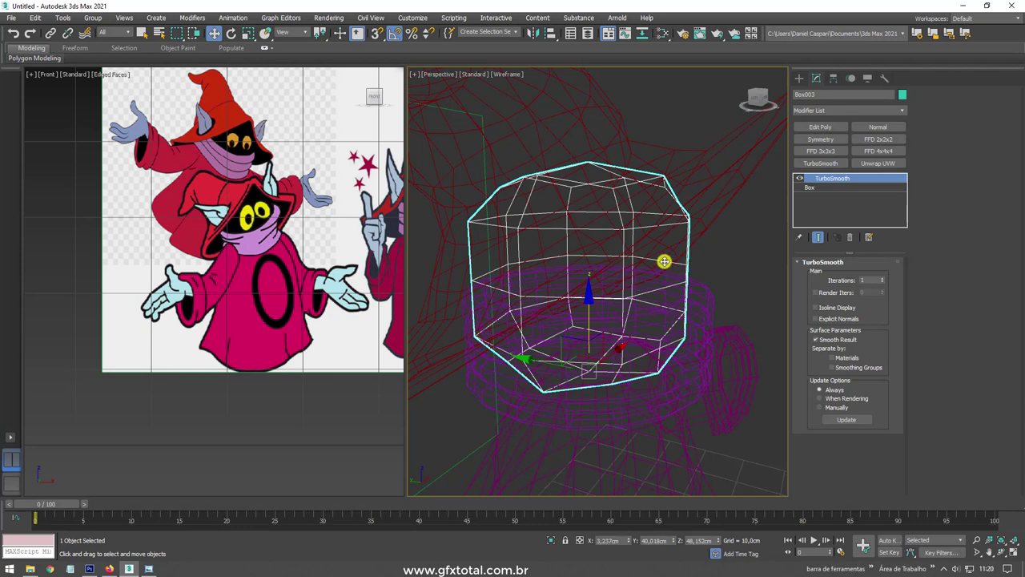
{"action": "key", "text": "F3"}
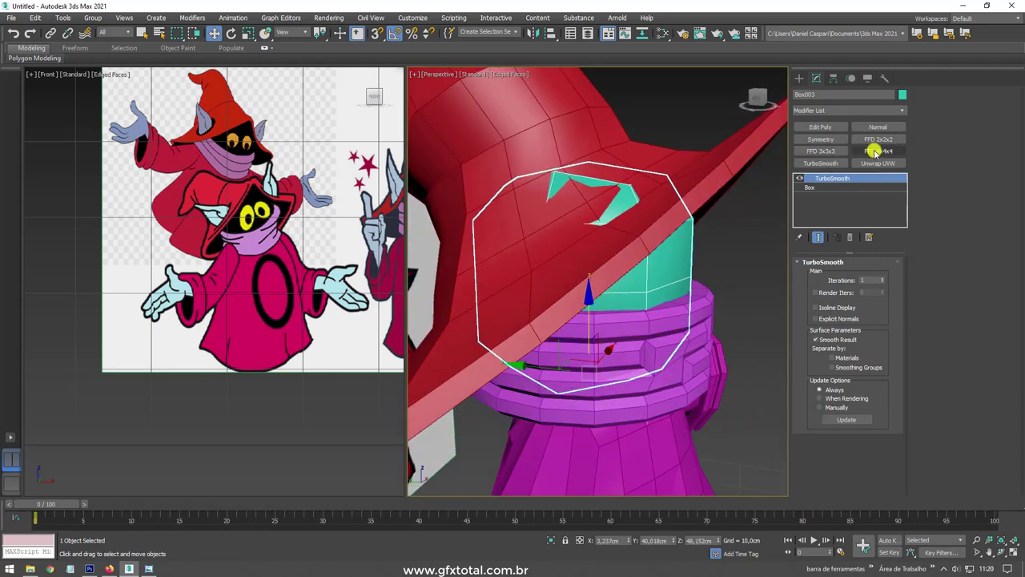
{"action": "left_click", "coordinate": [875, 140]}
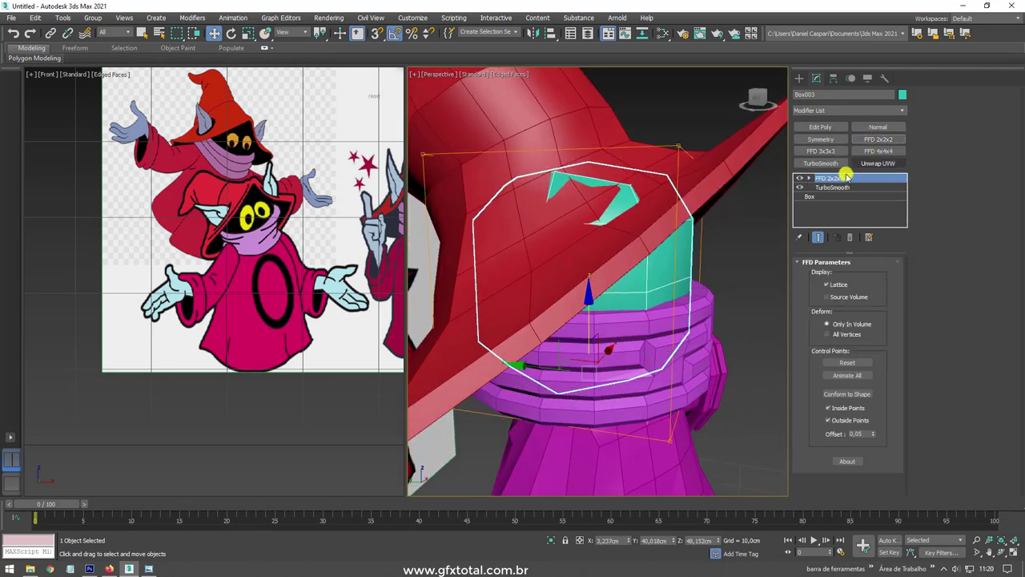
{"action": "left_click", "coordinate": [807, 178]}
{"action": "key", "text": "1"}
Step: Tilt the top lattice points about -15° in X and shift them to fit under the hat
{"action": "scroll", "coordinate": [750, 179], "scroll_direction": "down", "scroll_amount": 5}
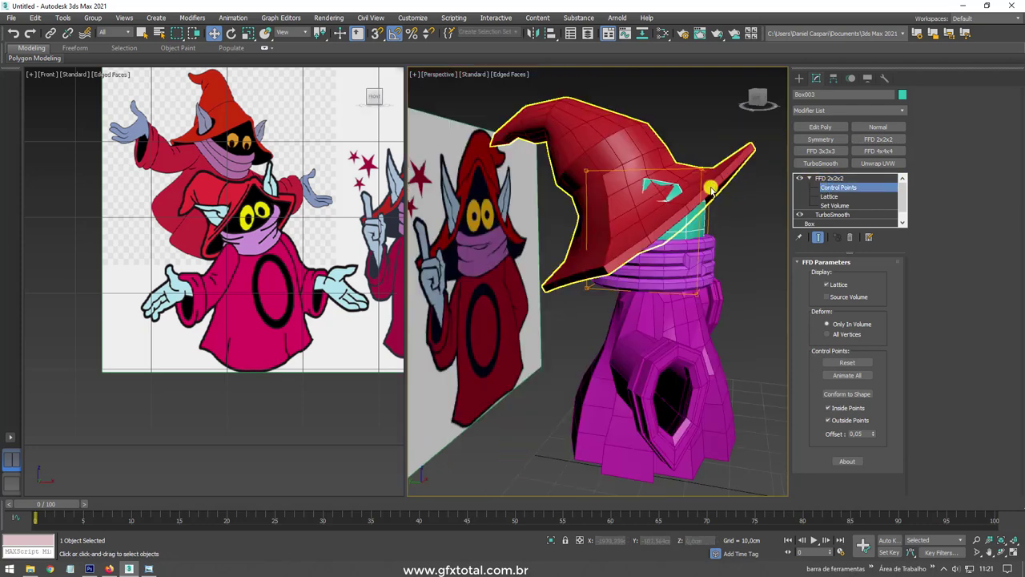
{"action": "middle_click_drag", "start_coordinate": [752, 179], "coordinate": [759, 147], "text": "alt"}
{"action": "left_click_drag", "start_coordinate": [555, 198], "coordinate": [555, 197]}
{"action": "key", "text": "e"}
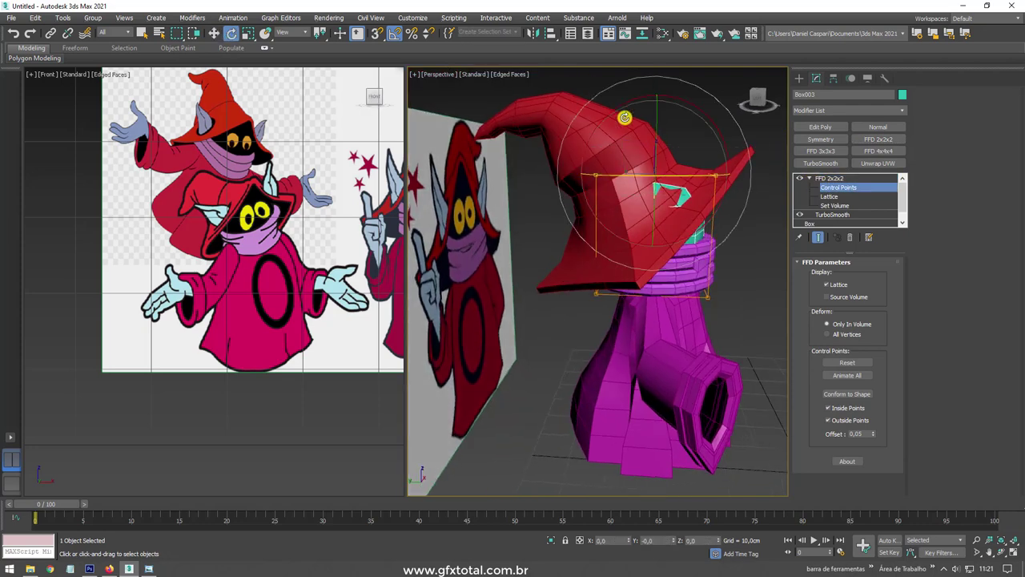
{"action": "left_click_drag", "start_coordinate": [622, 117], "coordinate": [615, 109]}
{"action": "key", "text": "w"}
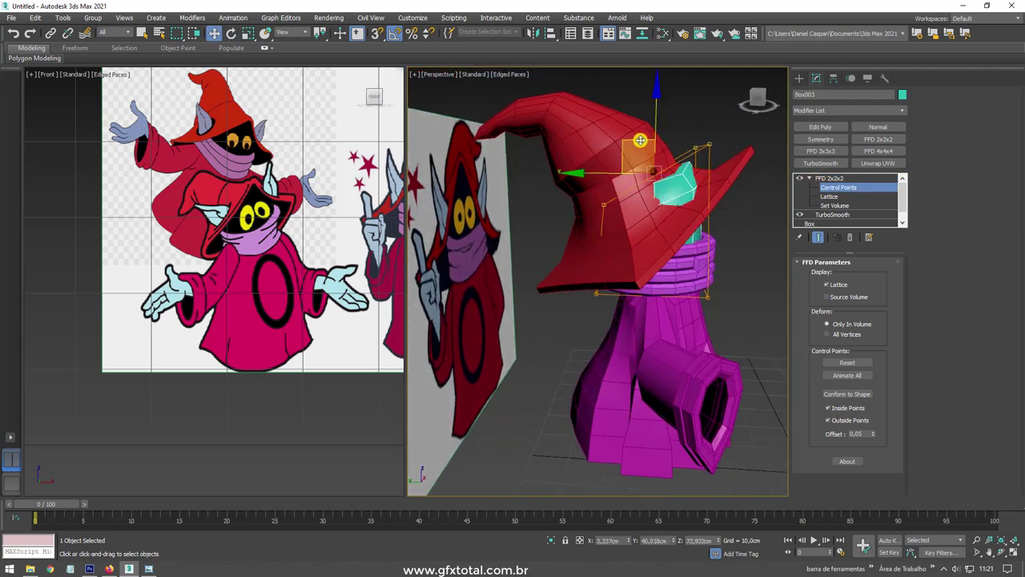
{"action": "left_click_drag", "start_coordinate": [646, 165], "coordinate": [639, 163]}
{"action": "mouse_move", "coordinate": [635, 163]}
{"action": "middle_mouse_down", "text": "alt"}
{"action": "mouse_move", "coordinate": [745, 204]}
{"action": "mouse_move", "coordinate": [792, 192]}
{"action": "middle_mouse_up", "text": "alt"}
Step: Select the hat Box001's Edit Poly and enter Vertex mode, viewing the hat up close
{"action": "left_click", "coordinate": [825, 177]}
{"action": "left_click", "coordinate": [635, 146]}
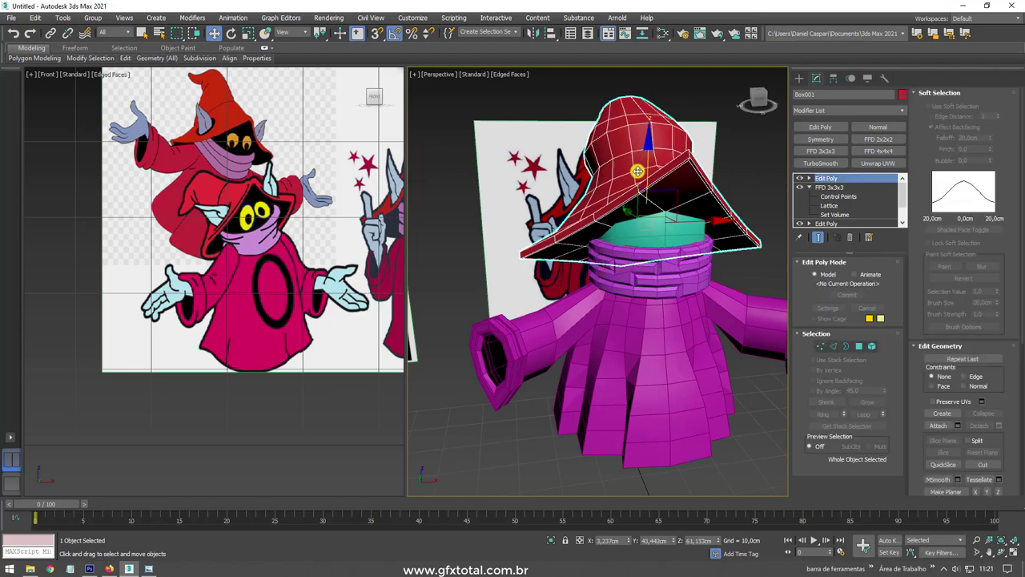
{"action": "middle_click_drag", "start_coordinate": [635, 146], "coordinate": [641, 240], "text": "alt"}
{"action": "scroll", "coordinate": [642, 244], "scroll_direction": "up", "scroll_amount": 4}
{"action": "scroll", "coordinate": [591, 273], "scroll_direction": "up", "scroll_amount": 2}
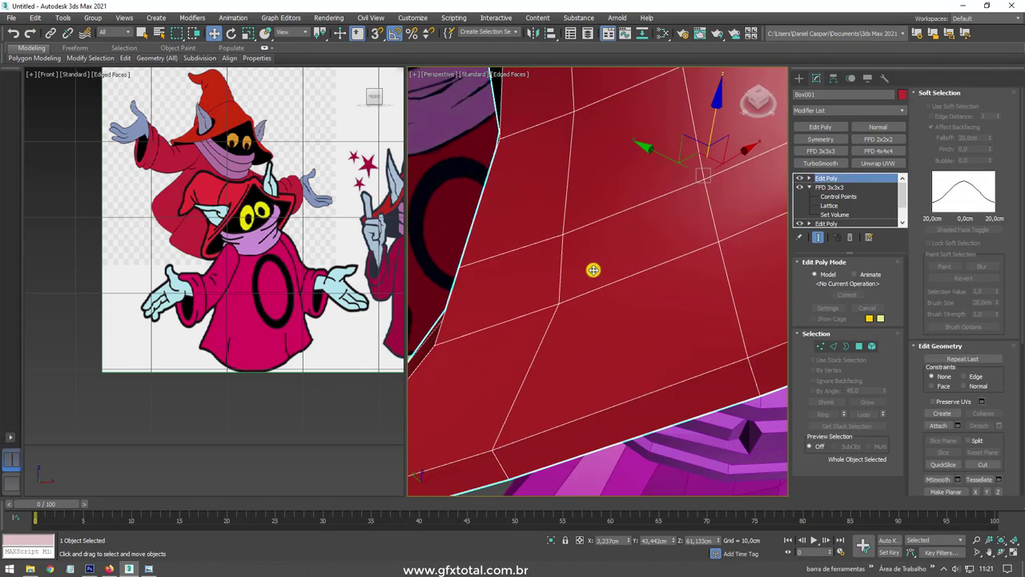
{"action": "scroll", "coordinate": [590, 277], "scroll_direction": "down", "scroll_amount": 4}
{"action": "mouse_move", "coordinate": [590, 277]}
{"action": "middle_mouse_down", "text": "alt"}
{"action": "mouse_move", "coordinate": [636, 270]}
{"action": "mouse_move", "coordinate": [613, 235]}
{"action": "middle_mouse_up", "text": "alt"}
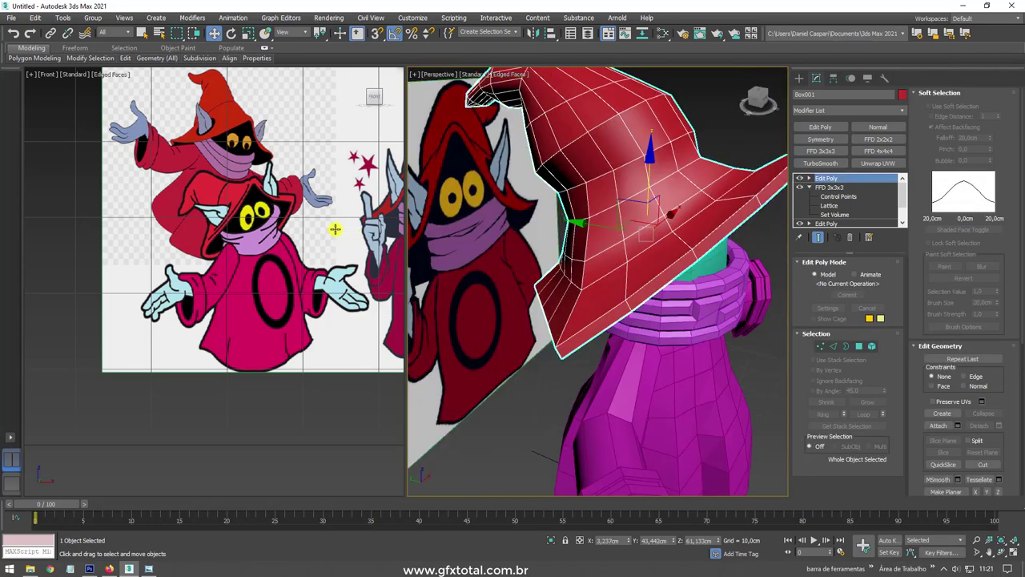
{"action": "middle_click_drag", "start_coordinate": [462, 221], "coordinate": [514, 264], "text": "alt"}
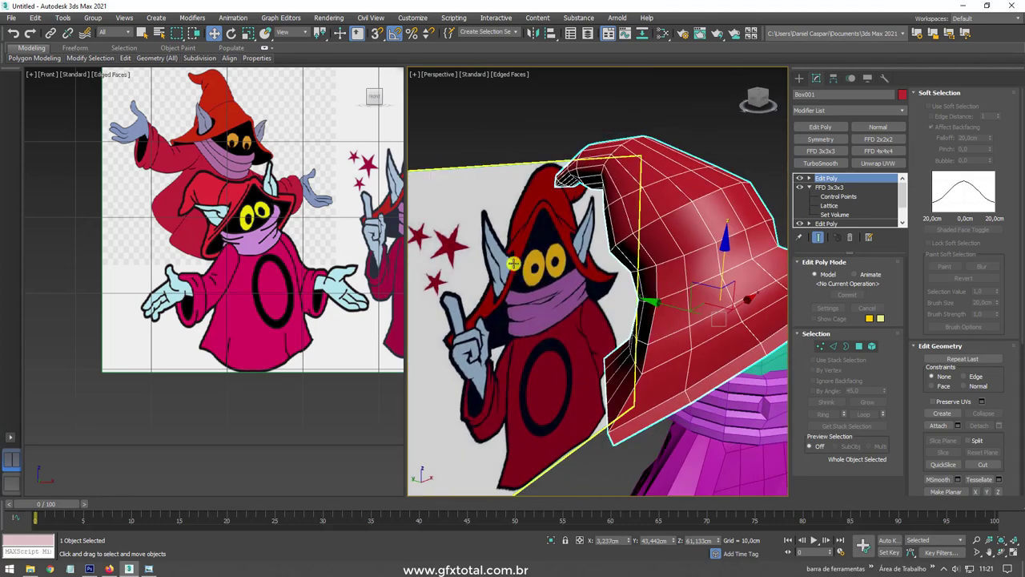
{"action": "mouse_move", "coordinate": [653, 309]}
{"action": "middle_mouse_down", "text": "alt"}
{"action": "mouse_move", "coordinate": [711, 334]}
{"action": "mouse_move", "coordinate": [751, 288]}
{"action": "middle_mouse_up", "text": "alt"}
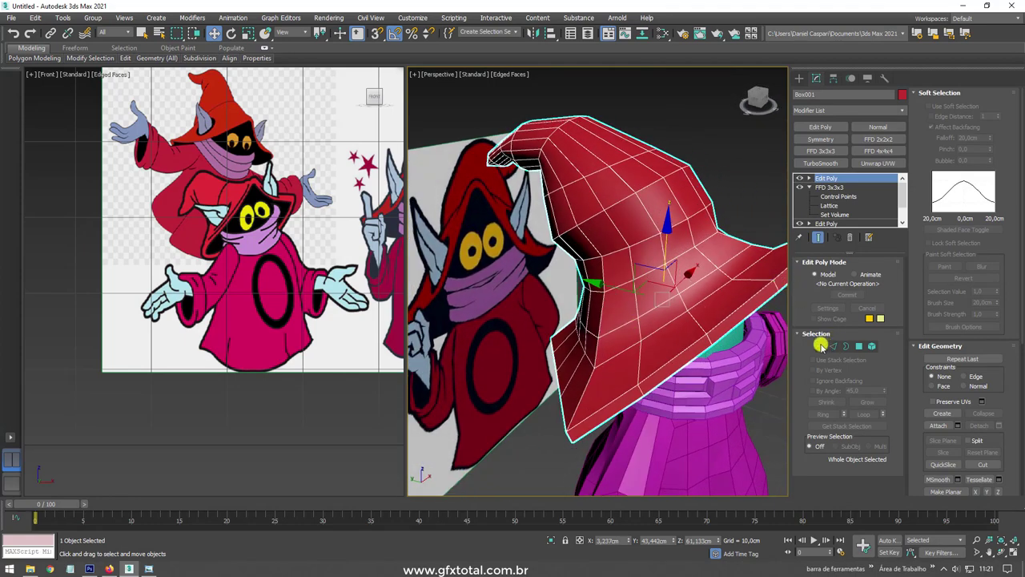
{"action": "left_click", "coordinate": [819, 345]}
{"action": "left_click", "coordinate": [816, 346]}
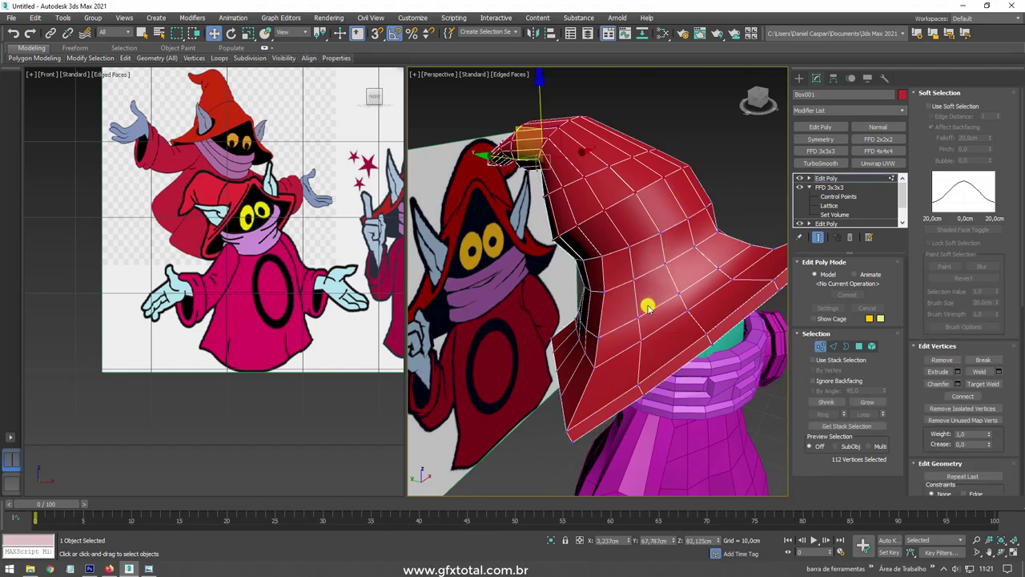
Step: Collapse five vertices on the hat's side into a single point
{"action": "left_click", "coordinate": [639, 316]}
{"action": "mouse_move", "coordinate": [639, 316]}
{"action": "middle_mouse_down", "text": "alt"}
{"action": "mouse_move", "coordinate": [608, 320]}
{"action": "mouse_move", "coordinate": [640, 313]}
{"action": "mouse_move", "coordinate": [664, 288]}
{"action": "middle_mouse_up", "text": "alt"}
{"action": "scroll", "coordinate": [659, 260], "scroll_direction": "up", "scroll_amount": 3}
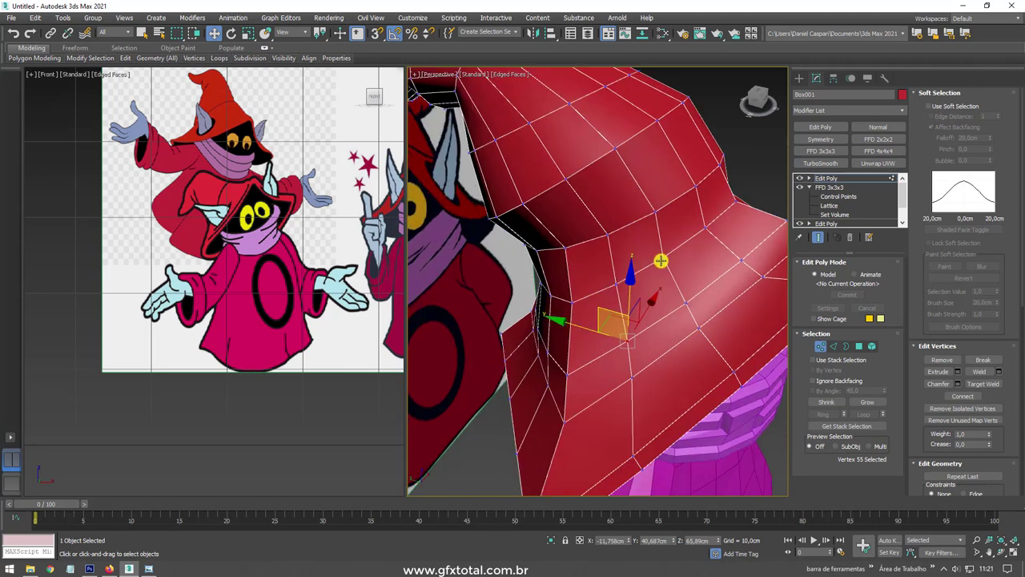
{"action": "left_click", "coordinate": [658, 262], "text": "ctrl"}
{"action": "left_click", "coordinate": [589, 308], "text": "ctrl"}
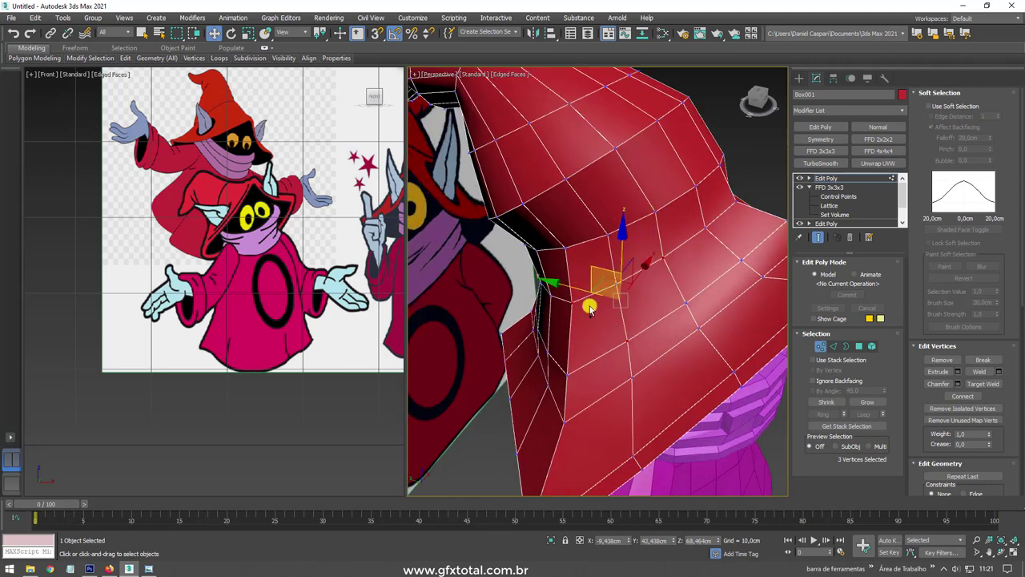
{"action": "left_click", "coordinate": [697, 330], "text": "ctrl"}
{"action": "left_click", "coordinate": [567, 422], "text": "ctrl"}
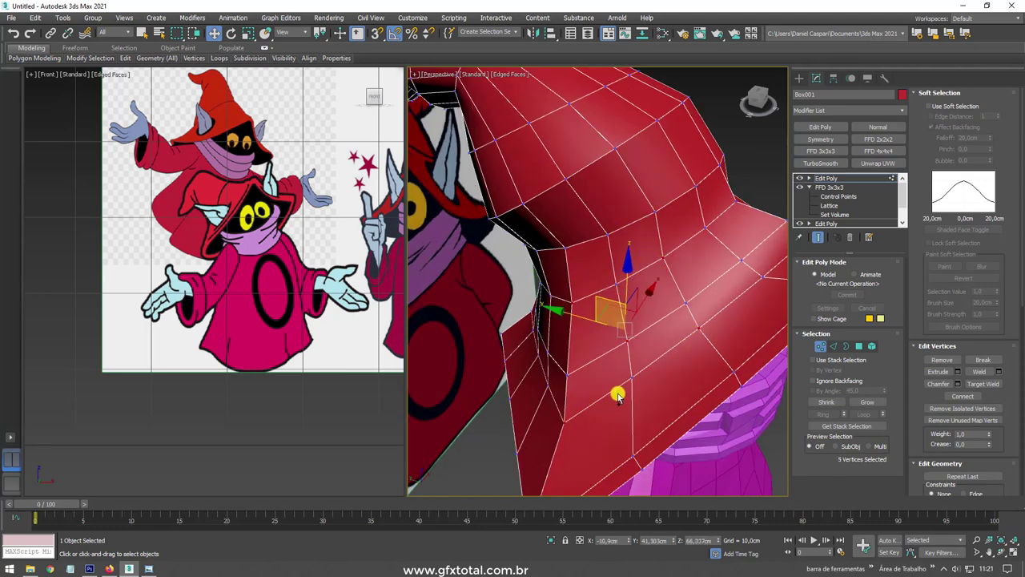
{"action": "key", "text": "ctrl+alt+c"}
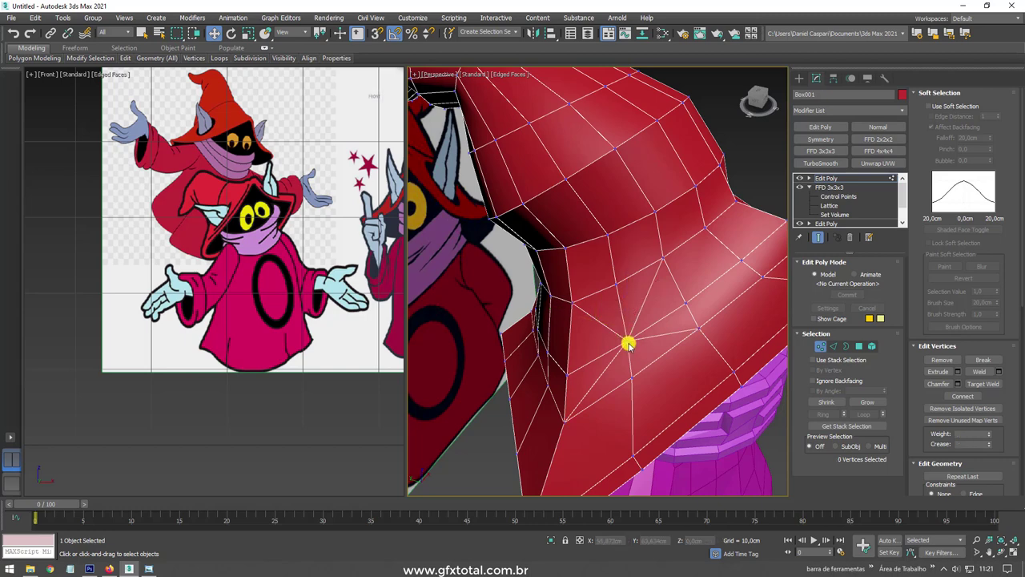
Step: Select the merged vertex and open Chamfer Vertex settings, previewing a 1.0 cm chamfer
{"action": "left_click", "coordinate": [626, 341]}
{"action": "left_click", "coordinate": [941, 383]}
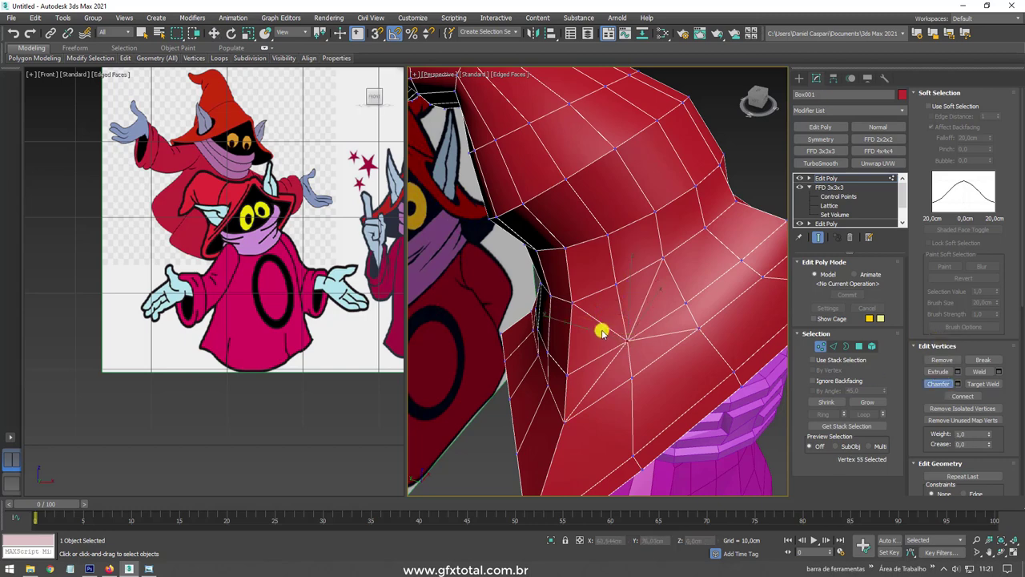
{"action": "left_click_drag", "start_coordinate": [627, 339], "coordinate": [631, 360]}
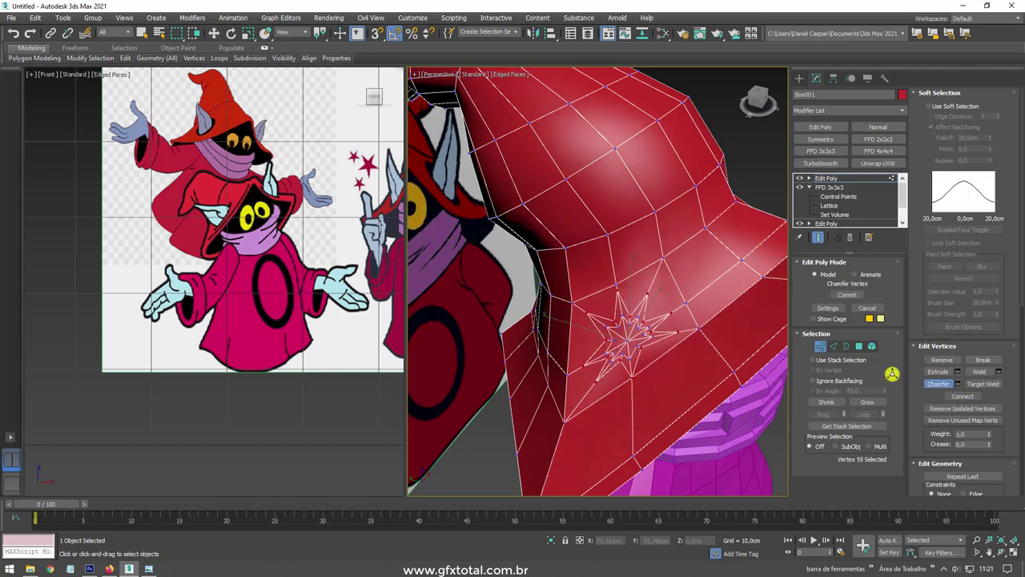
{"action": "key", "text": "ctrl+z"}
{"action": "left_click", "coordinate": [958, 384]}
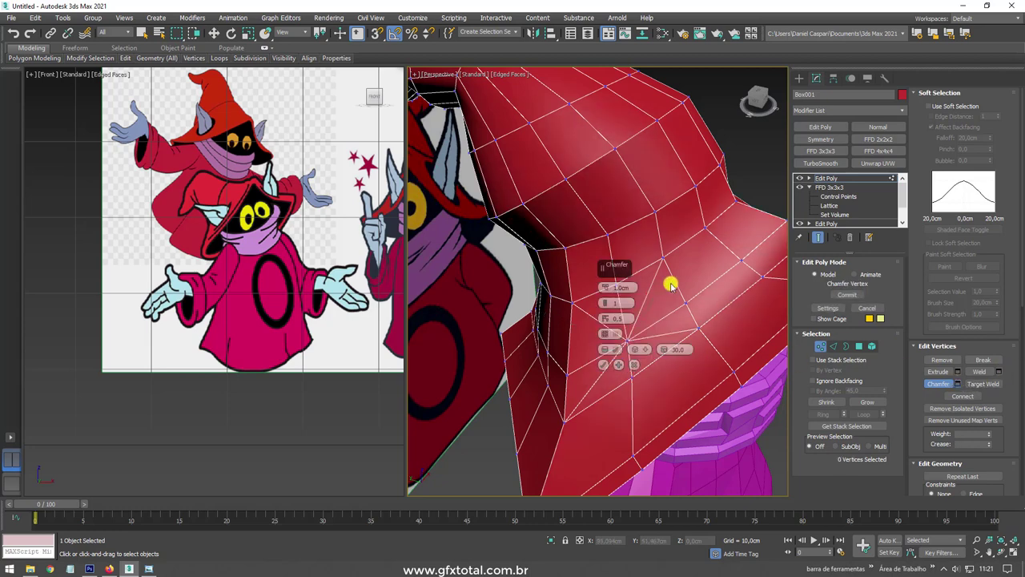
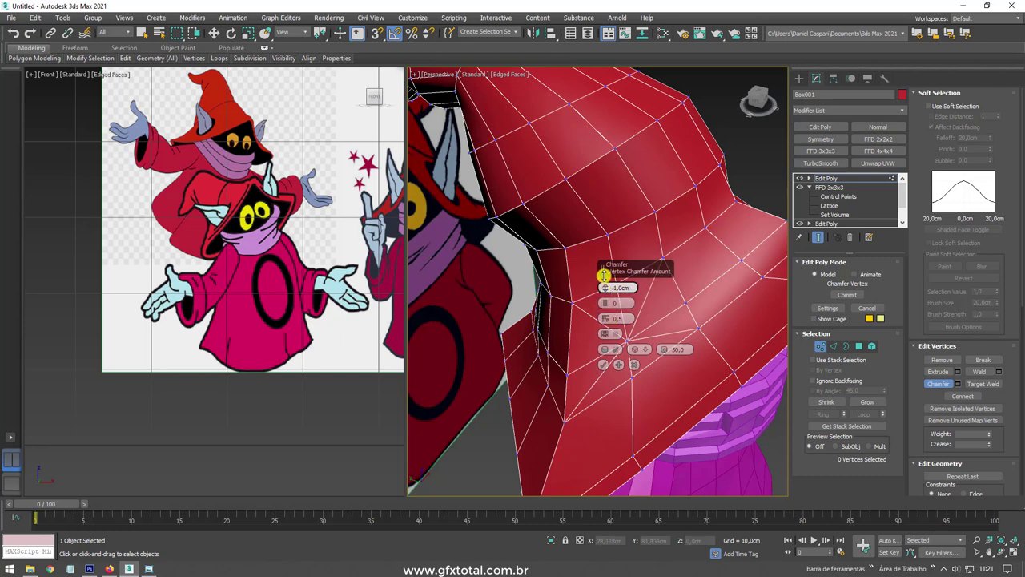
Step: Chamfer the hat-side vertex by about 1 cm into a ring of eight vertices
{"action": "left_click_drag", "start_coordinate": [633, 340], "coordinate": [626, 340]}
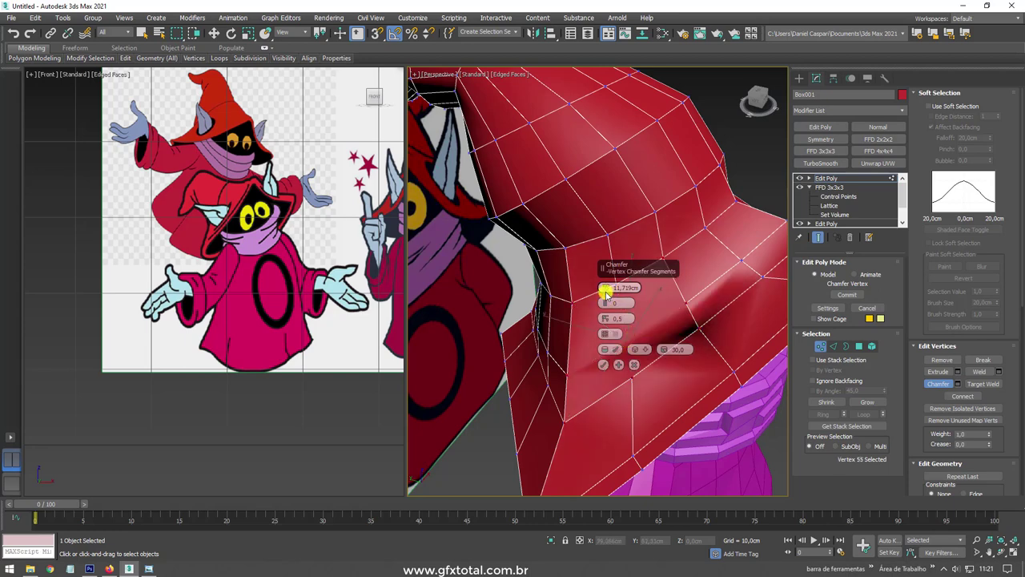
{"action": "left_click_drag", "start_coordinate": [606, 293], "coordinate": [606, 290]}
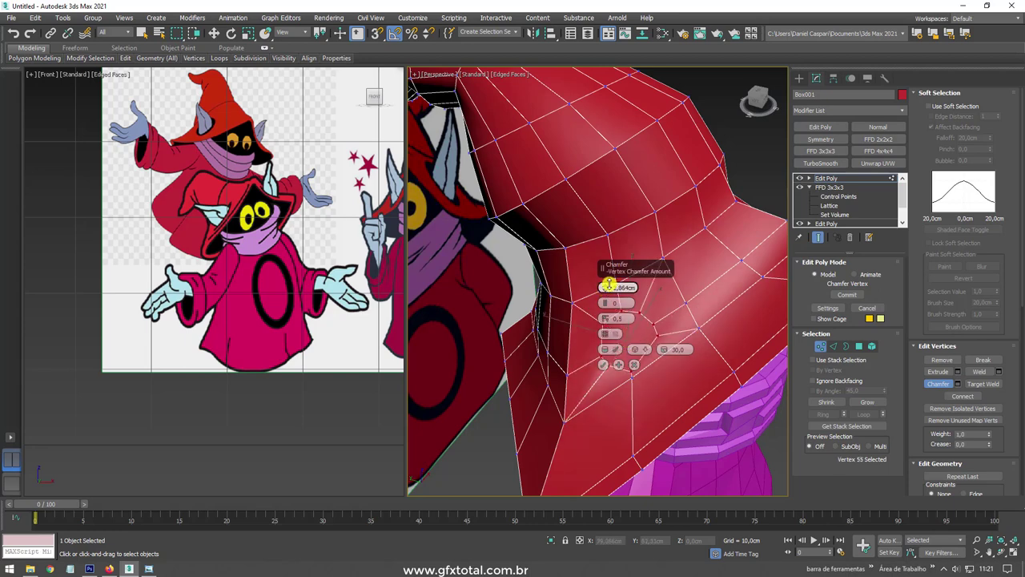
{"action": "left_click", "coordinate": [604, 367]}
Step: Scale, move and rotate the eight new vertices to form a shallow socket recess
{"action": "middle_click_drag", "start_coordinate": [663, 354], "coordinate": [629, 328], "text": "alt"}
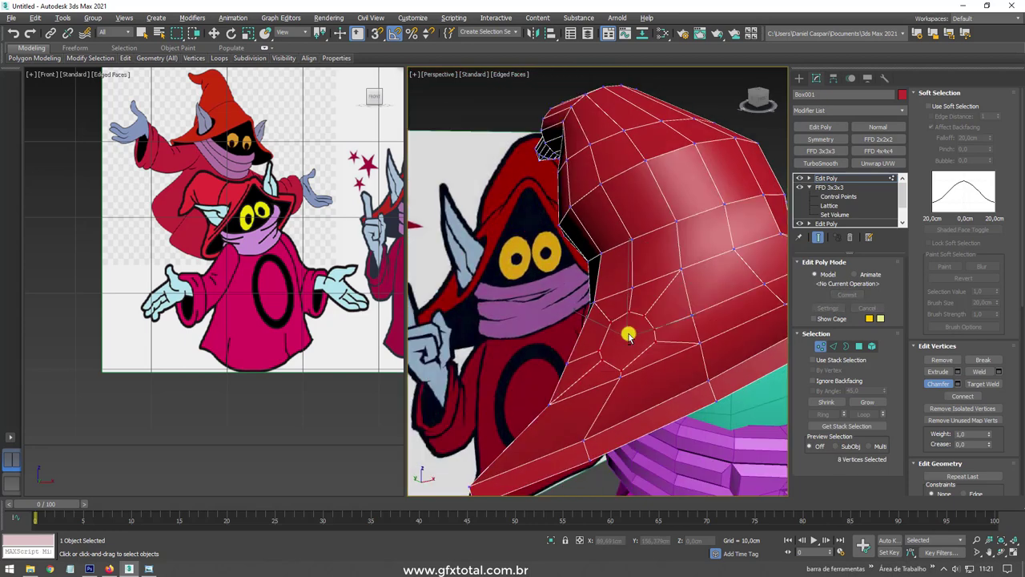
{"action": "mouse_move", "coordinate": [663, 334]}
{"action": "left_mouse_down"}
{"action": "mouse_move", "coordinate": [548, 365]}
{"action": "mouse_move", "coordinate": [599, 357]}
{"action": "left_mouse_up"}
{"action": "key", "text": "w"}
{"action": "middle_click_drag", "start_coordinate": [599, 357], "coordinate": [617, 355], "text": "alt"}
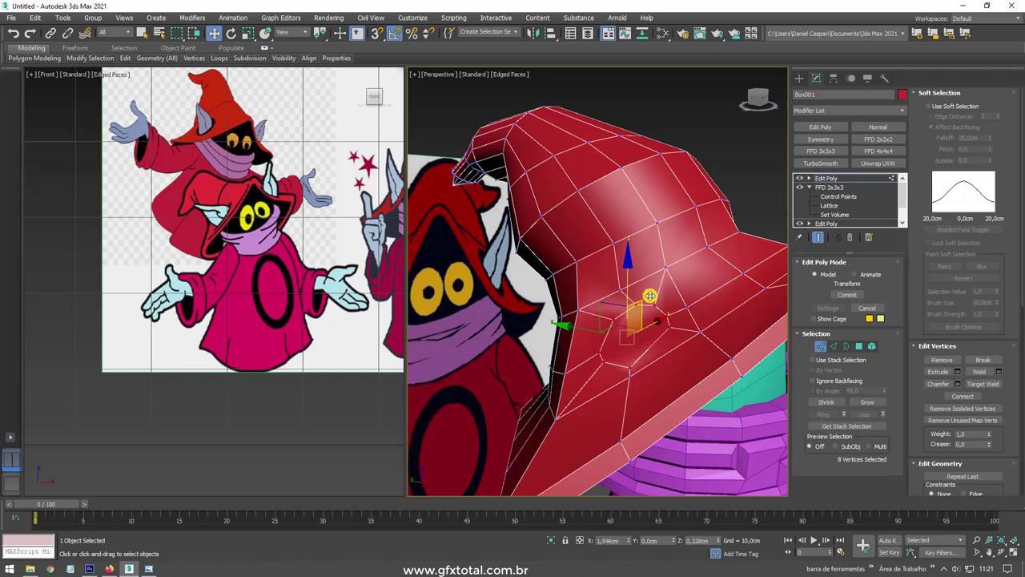
{"action": "mouse_move", "coordinate": [650, 295]}
{"action": "middle_mouse_down", "text": "alt"}
{"action": "mouse_move", "coordinate": [710, 302]}
{"action": "mouse_move", "coordinate": [640, 293]}
{"action": "middle_mouse_up", "text": "alt"}
{"action": "key", "text": "e"}
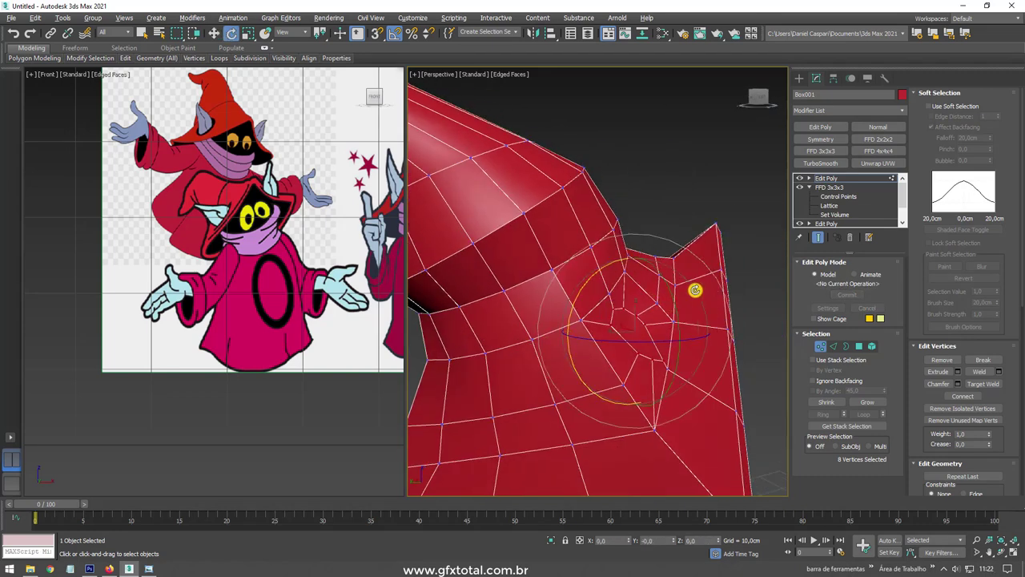
{"action": "key", "text": "w"}
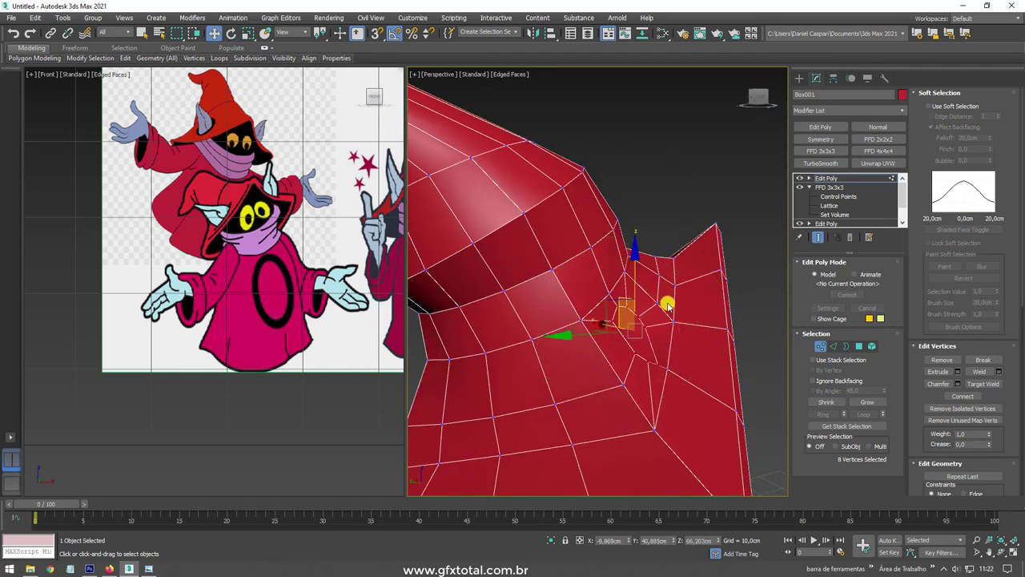
{"action": "mouse_move", "coordinate": [615, 297]}
{"action": "middle_mouse_down", "text": "alt"}
{"action": "mouse_move", "coordinate": [595, 360]}
{"action": "mouse_move", "coordinate": [619, 376]}
{"action": "mouse_move", "coordinate": [574, 363]}
{"action": "mouse_move", "coordinate": [611, 325]}
{"action": "mouse_move", "coordinate": [648, 328]}
{"action": "middle_mouse_up", "text": "alt"}
{"action": "key", "text": "e"}
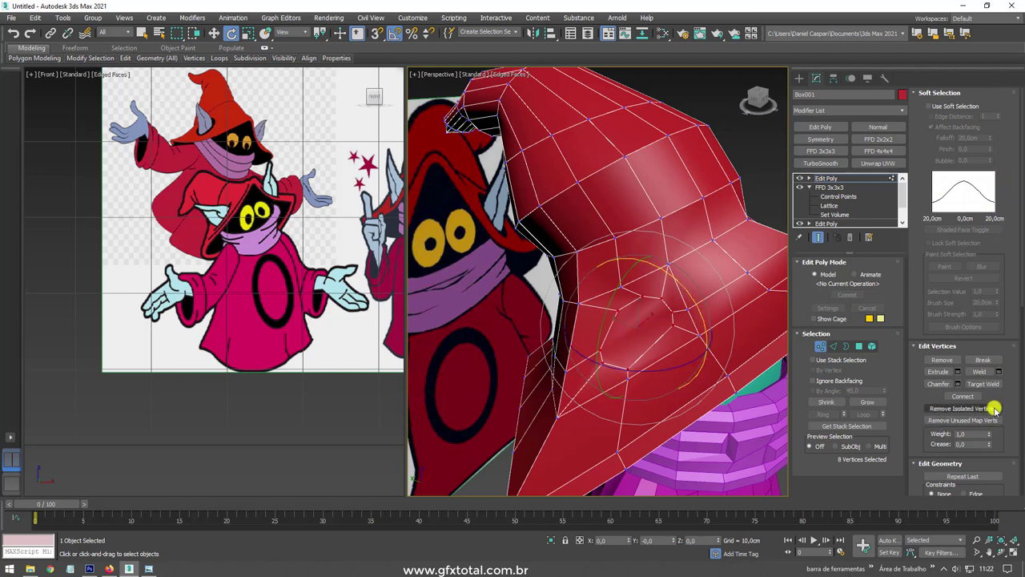
Step: Slide two rim vertices of the ear socket sideways
{"action": "left_click_drag", "start_coordinate": [993, 407], "coordinate": [998, 162]}
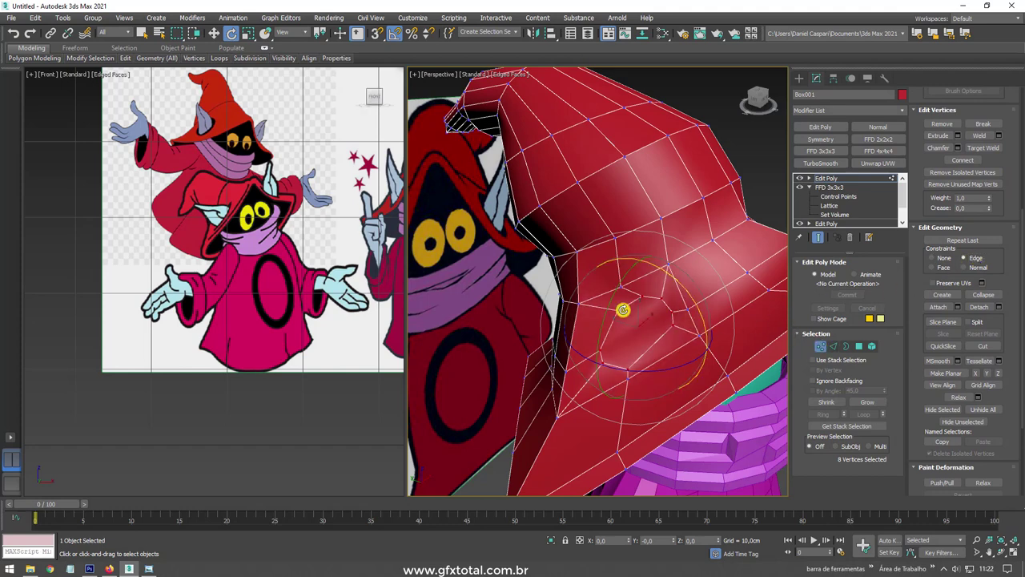
{"action": "left_click", "coordinate": [645, 296]}
{"action": "left_click", "coordinate": [641, 295], "text": "ctrl"}
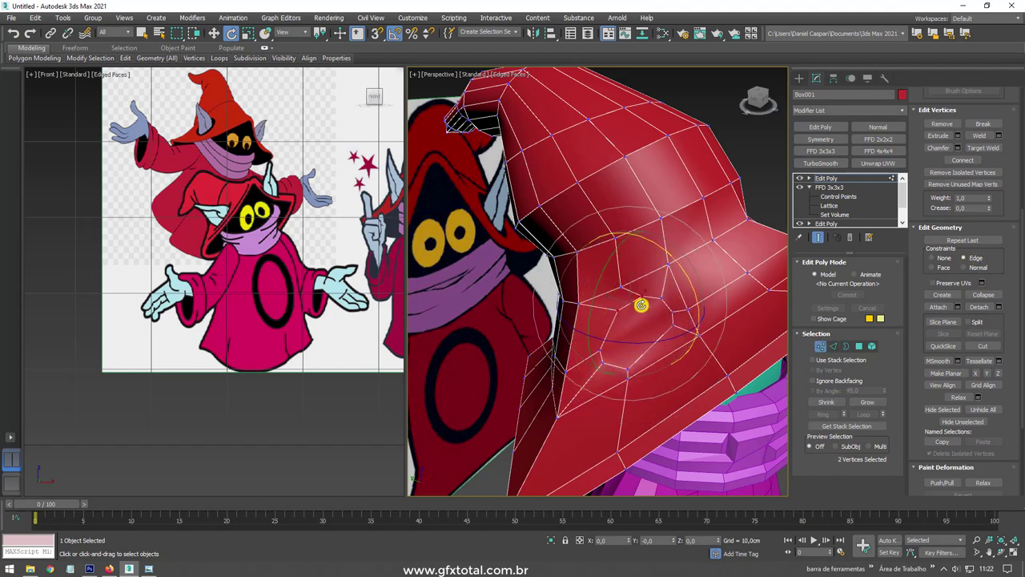
{"action": "key", "text": "z"}
{"action": "key", "text": "w"}
{"action": "left_click_drag", "start_coordinate": [656, 281], "coordinate": [646, 290]}
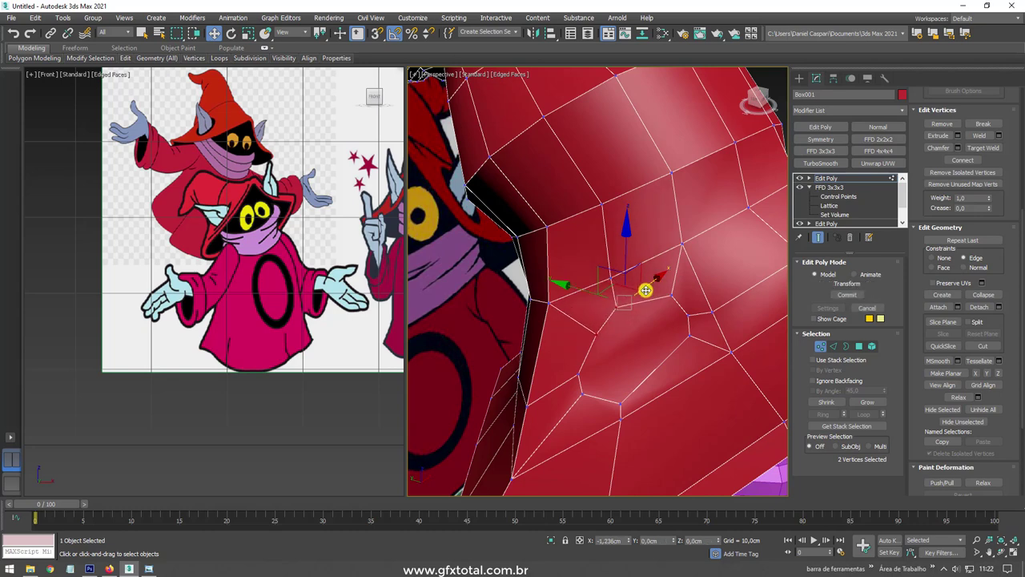
Step: Pull the vertices below the socket downward to round its lower edge
{"action": "left_click", "coordinate": [672, 295]}
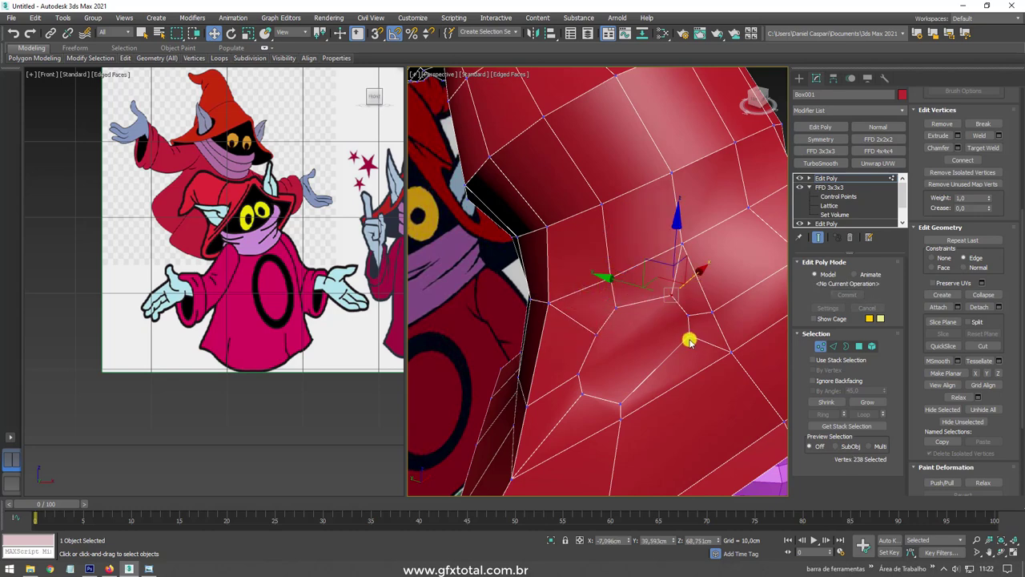
{"action": "left_click", "coordinate": [712, 315]}
{"action": "left_click_drag", "start_coordinate": [702, 318], "coordinate": [649, 394]}
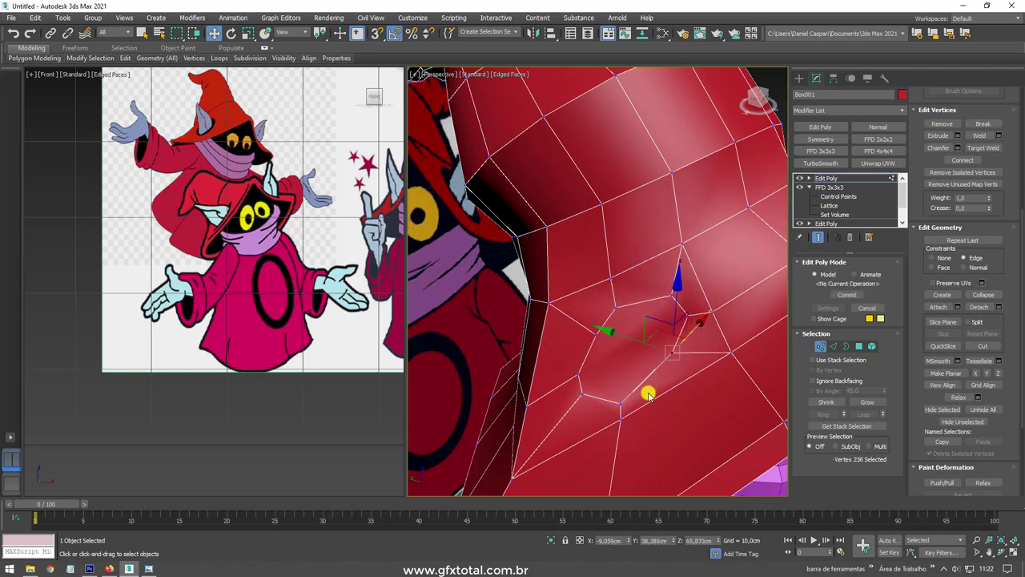
{"action": "mouse_move", "coordinate": [623, 420]}
{"action": "middle_mouse_down", "text": "alt"}
{"action": "mouse_move", "coordinate": [622, 442]}
{"action": "mouse_move", "coordinate": [601, 405]}
{"action": "middle_mouse_up", "text": "alt"}
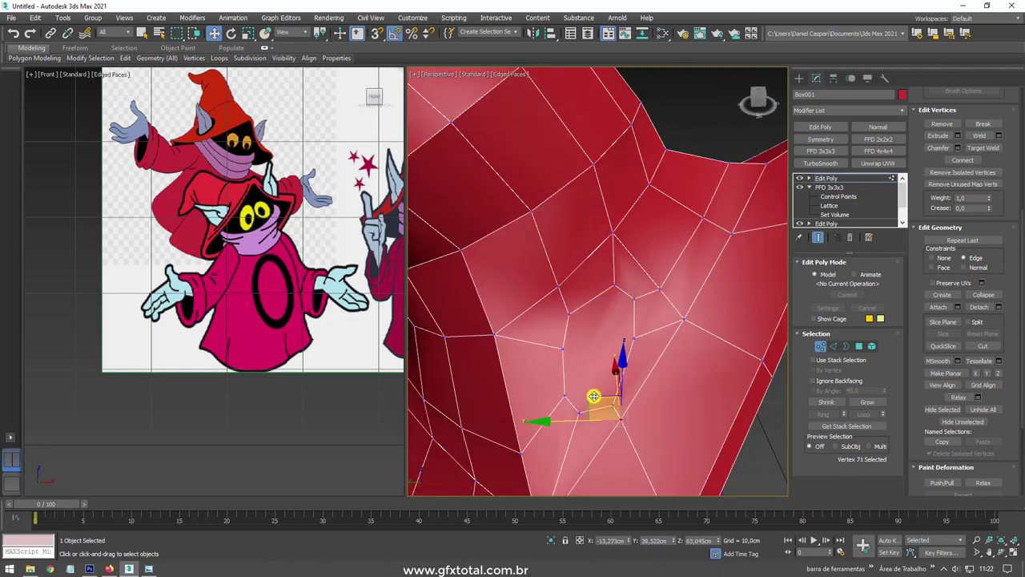
{"action": "mouse_move", "coordinate": [595, 400]}
{"action": "left_mouse_down"}
{"action": "mouse_move", "coordinate": [612, 409]}
{"action": "mouse_move", "coordinate": [613, 427]}
{"action": "left_mouse_up"}
{"action": "mouse_move", "coordinate": [613, 427]}
{"action": "middle_mouse_down", "text": "alt"}
{"action": "mouse_move", "coordinate": [600, 427]}
{"action": "mouse_move", "coordinate": [590, 377]}
{"action": "middle_mouse_up", "text": "alt"}
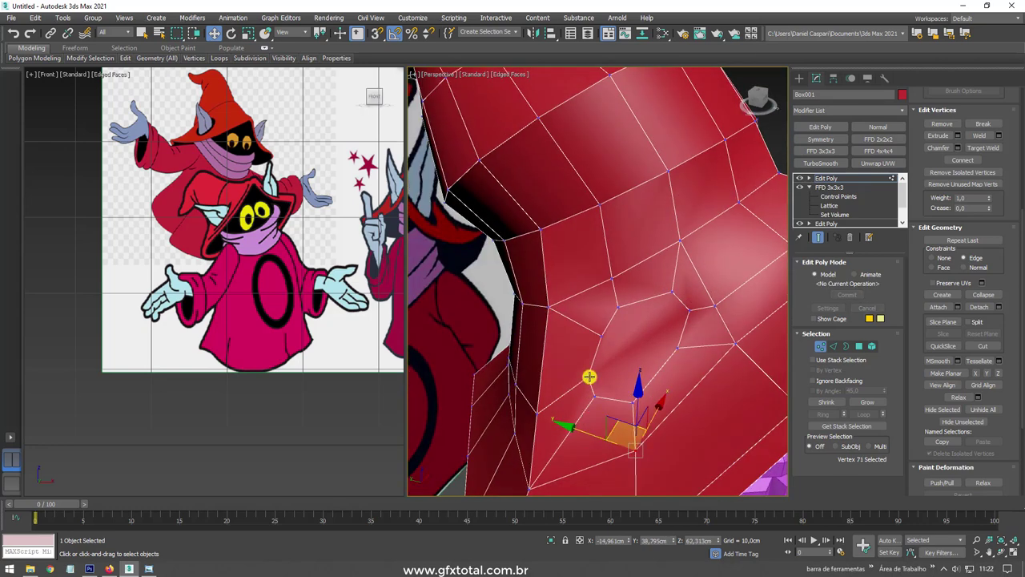
Step: Slide a vertex beside the socket along its edge to even the outline
{"action": "left_click", "coordinate": [587, 378]}
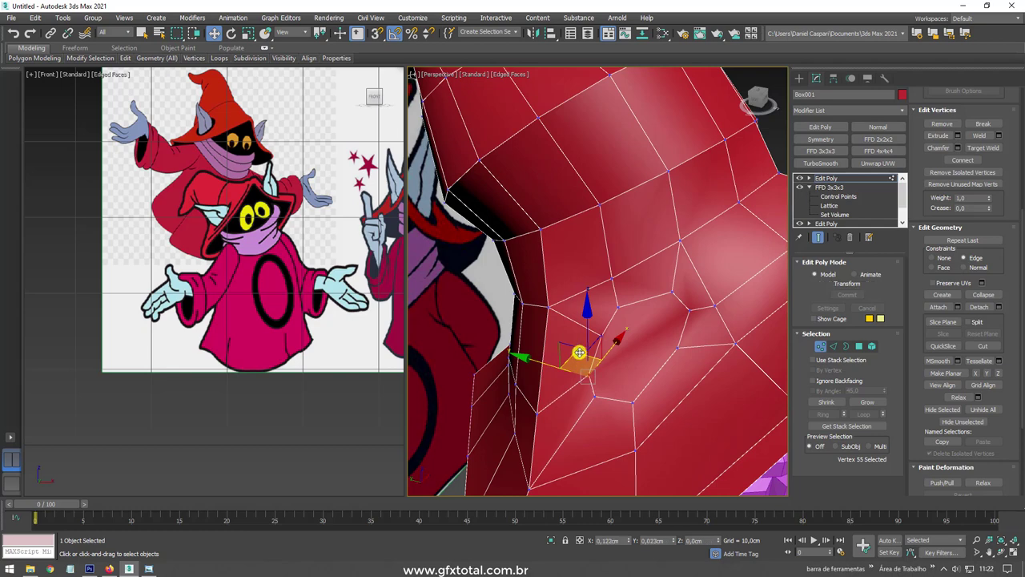
{"action": "left_click", "coordinate": [598, 353]}
{"action": "middle_click_drag", "start_coordinate": [671, 351], "coordinate": [611, 401], "text": "alt"}
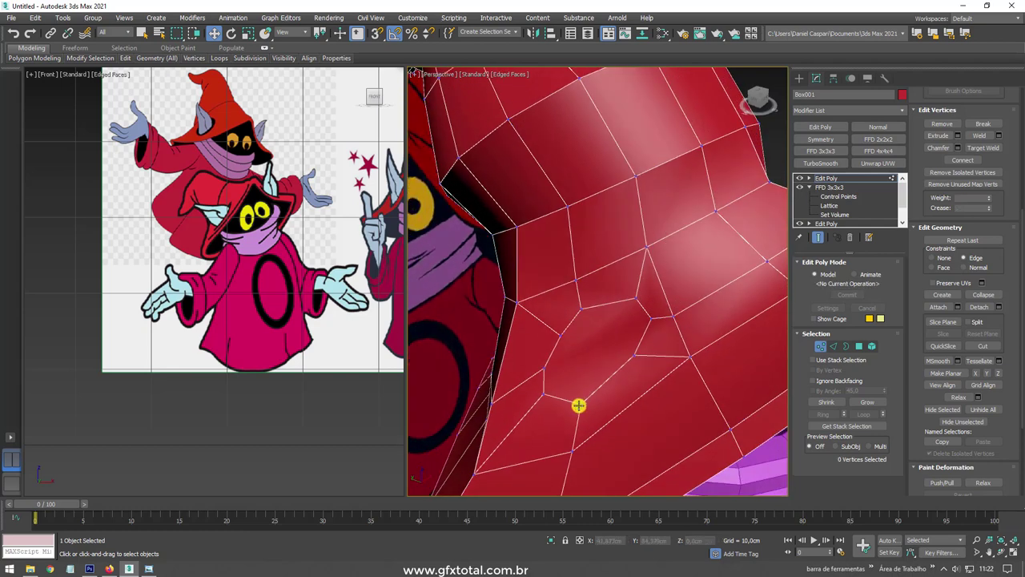
{"action": "left_click_drag", "start_coordinate": [578, 405], "coordinate": [615, 373]}
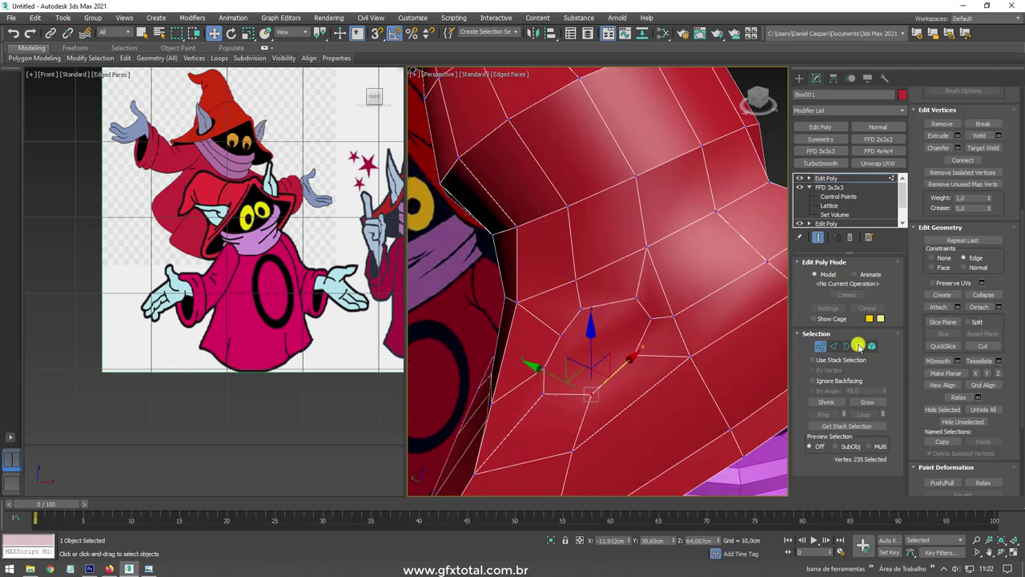
{"action": "left_click", "coordinate": [857, 346]}
Step: Inset the socket polygon on the hat to create a rim of new faces
{"action": "left_click", "coordinate": [604, 338]}
{"action": "mouse_move", "coordinate": [629, 350]}
{"action": "middle_mouse_down", "text": "alt"}
{"action": "mouse_move", "coordinate": [711, 425]}
{"action": "mouse_move", "coordinate": [644, 332]}
{"action": "middle_mouse_up", "text": "alt"}
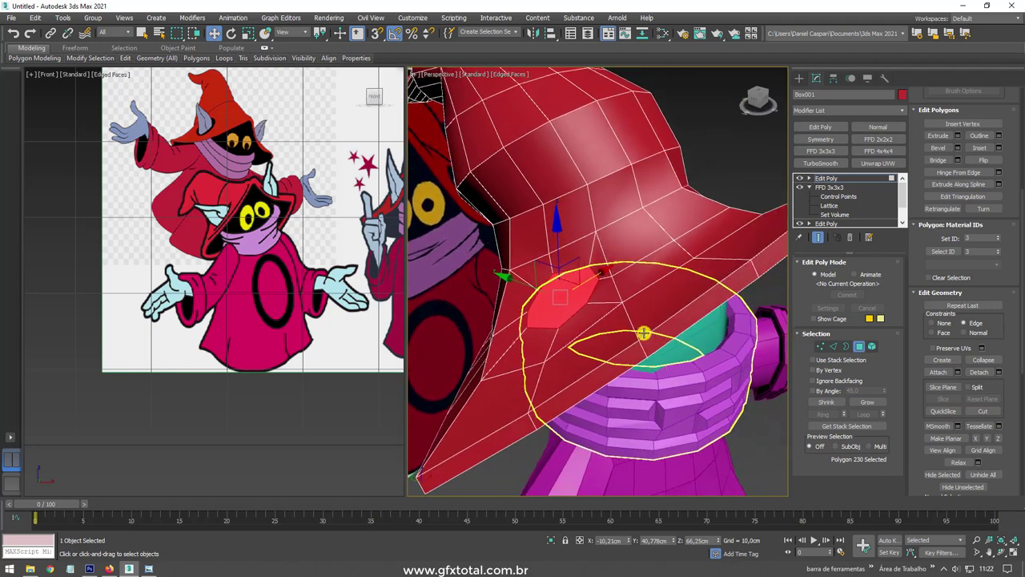
{"action": "scroll", "coordinate": [591, 293], "scroll_direction": "up", "scroll_amount": 3}
{"action": "left_click", "coordinate": [980, 148]}
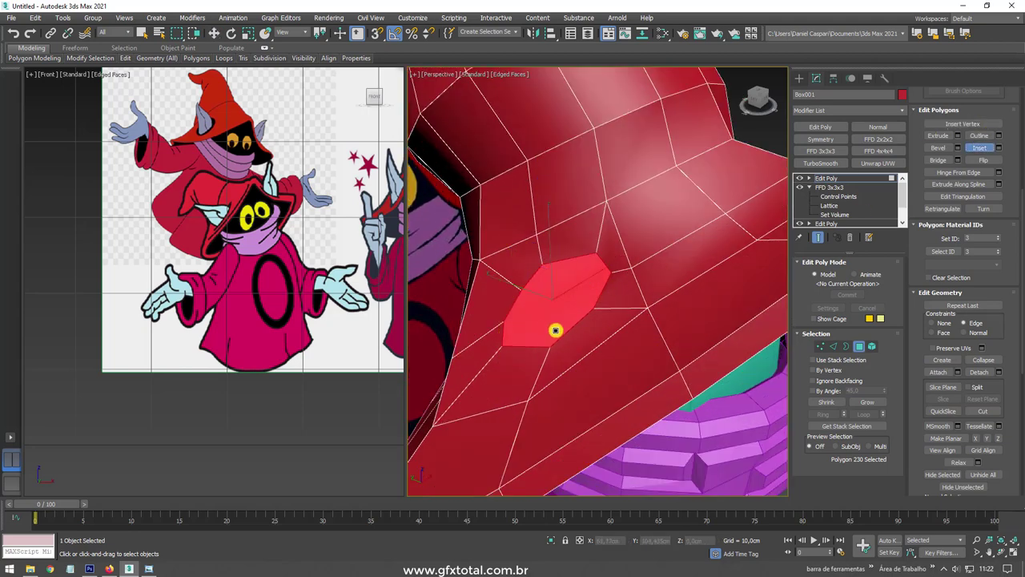
{"action": "left_click_drag", "start_coordinate": [553, 328], "coordinate": [551, 323]}
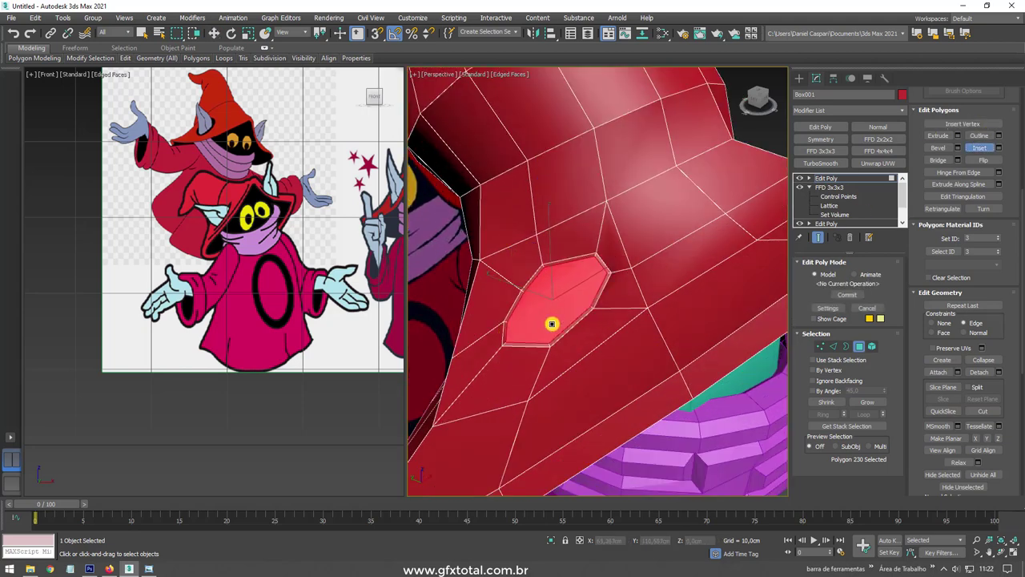
{"action": "mouse_move", "coordinate": [552, 324]}
{"action": "middle_mouse_down", "text": "alt"}
{"action": "mouse_move", "coordinate": [607, 312]}
{"action": "mouse_move", "coordinate": [595, 300]}
{"action": "mouse_move", "coordinate": [632, 323]}
{"action": "mouse_move", "coordinate": [528, 311]}
{"action": "middle_mouse_up", "text": "alt"}
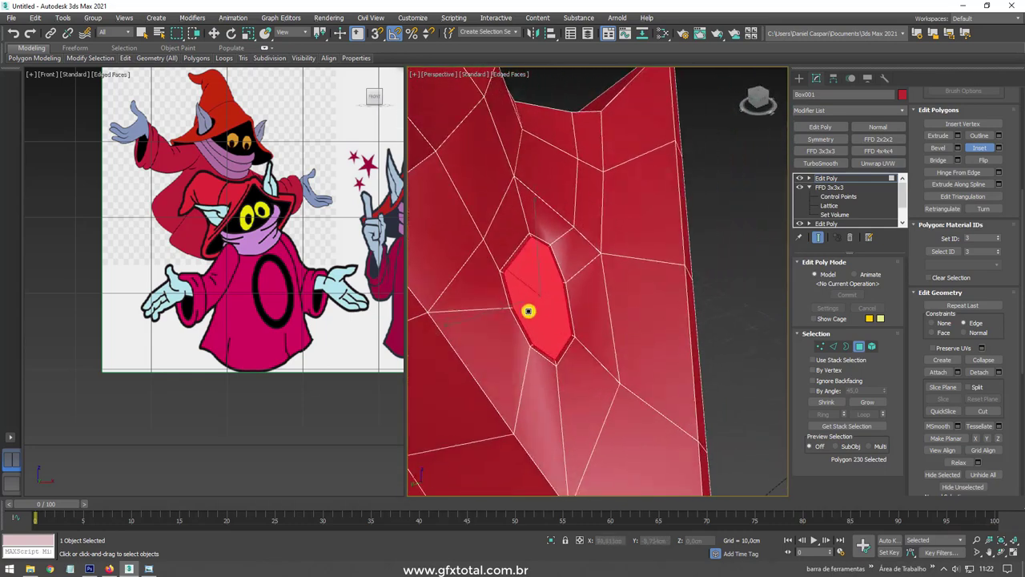
Step: Grow the selection around the inset face and set edge constraints to None
{"action": "left_click", "coordinate": [846, 401]}
{"action": "key", "text": "e"}
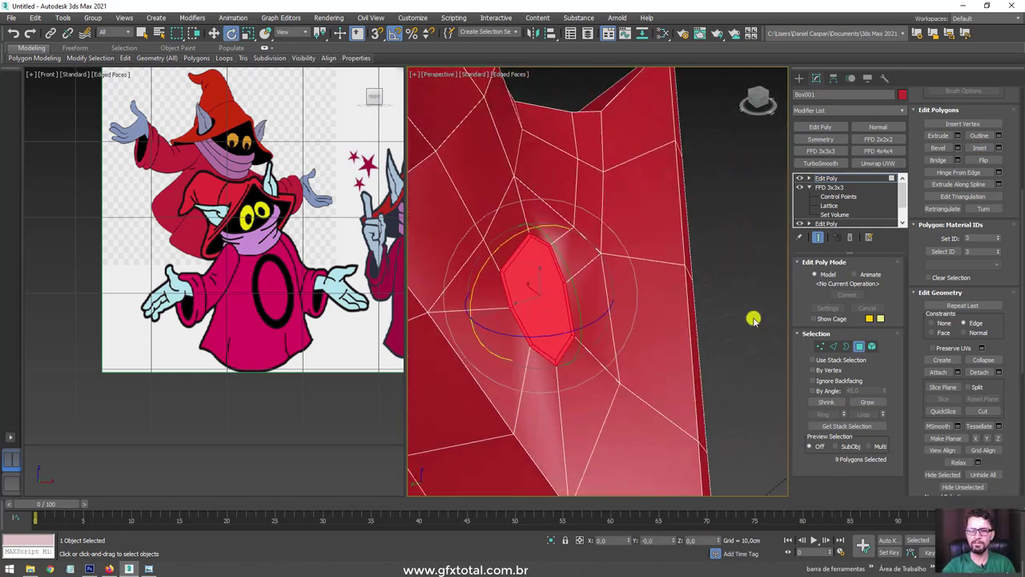
{"action": "left_click", "coordinate": [943, 322]}
{"action": "mouse_move", "coordinate": [641, 305]}
{"action": "middle_mouse_down", "text": "alt"}
{"action": "mouse_move", "coordinate": [677, 305]}
{"action": "mouse_move", "coordinate": [590, 281]}
{"action": "mouse_move", "coordinate": [605, 267]}
{"action": "mouse_move", "coordinate": [633, 267]}
{"action": "mouse_move", "coordinate": [616, 274]}
{"action": "middle_mouse_up", "text": "alt"}
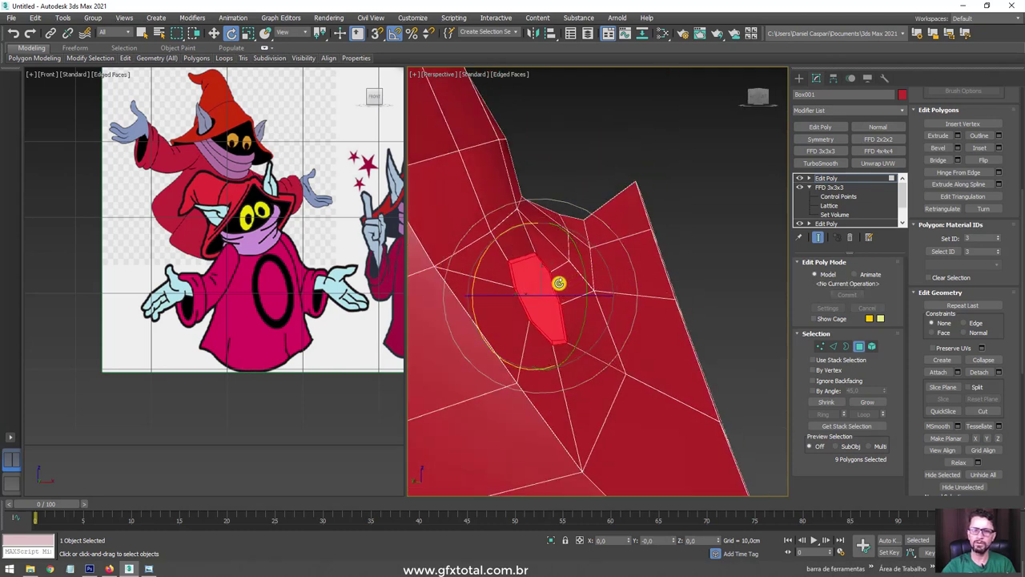
{"action": "mouse_move", "coordinate": [589, 287]}
{"action": "middle_mouse_down", "text": "alt"}
{"action": "mouse_move", "coordinate": [481, 299]}
{"action": "mouse_move", "coordinate": [457, 323]}
{"action": "mouse_move", "coordinate": [579, 297]}
{"action": "middle_mouse_up", "text": "alt"}
{"action": "left_click", "coordinate": [571, 299]}
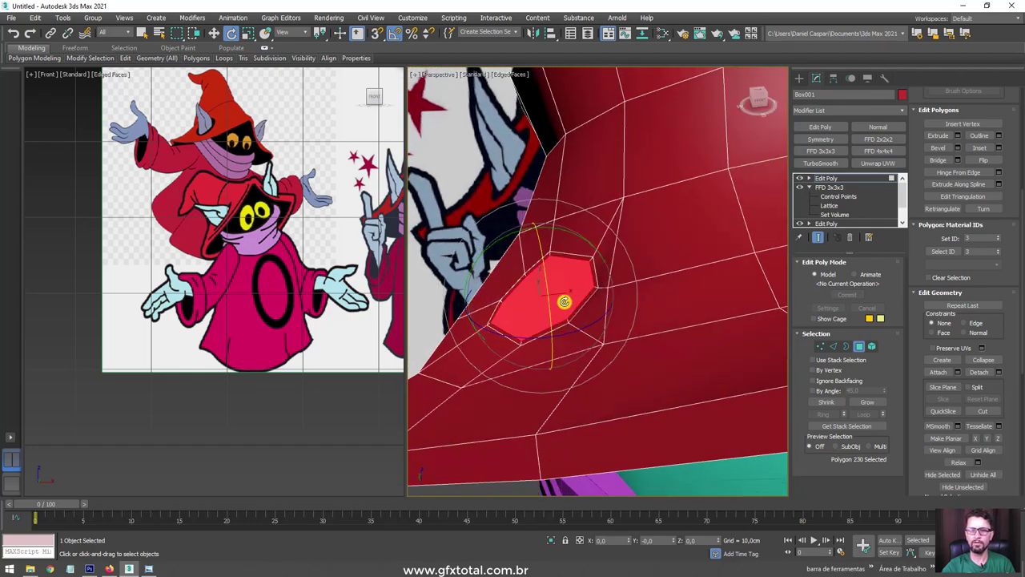
{"action": "left_click", "coordinate": [599, 283]}
{"action": "mouse_move", "coordinate": [597, 284]}
{"action": "middle_mouse_down", "text": "alt"}
{"action": "mouse_move", "coordinate": [613, 296]}
{"action": "mouse_move", "coordinate": [640, 290]}
{"action": "mouse_move", "coordinate": [565, 320]}
{"action": "mouse_move", "coordinate": [618, 231]}
{"action": "middle_mouse_up", "text": "alt"}
Step: Undo back to the nine-polygon socket selection and restore the earlier view
{"action": "key", "text": "ctrl+z"}
{"action": "key", "text": "w"}
{"action": "key", "text": "ctrl+z"}
{"action": "key", "text": "ctrl+z"}
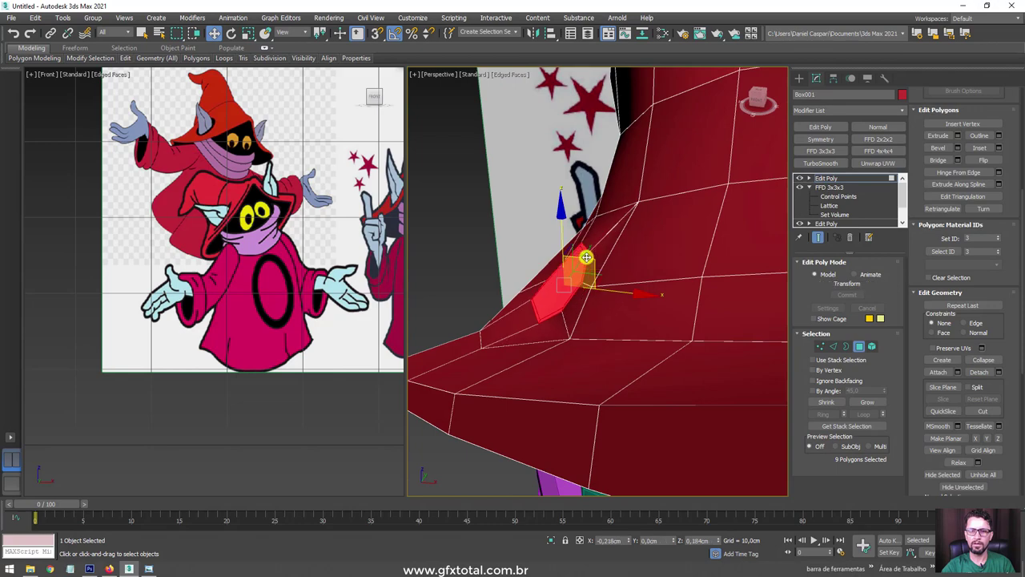
{"action": "key", "text": "ctrl+z"}
{"action": "key", "text": "ctrl+z"}
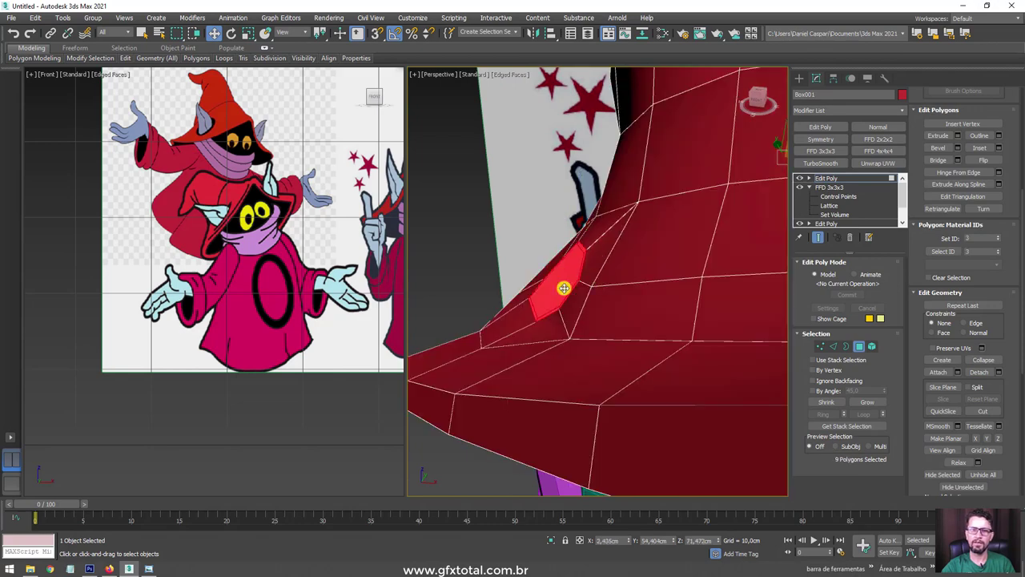
{"action": "key", "text": "shift+z"}
{"action": "key", "text": "shift+z"}
{"action": "key", "text": "shift+z"}
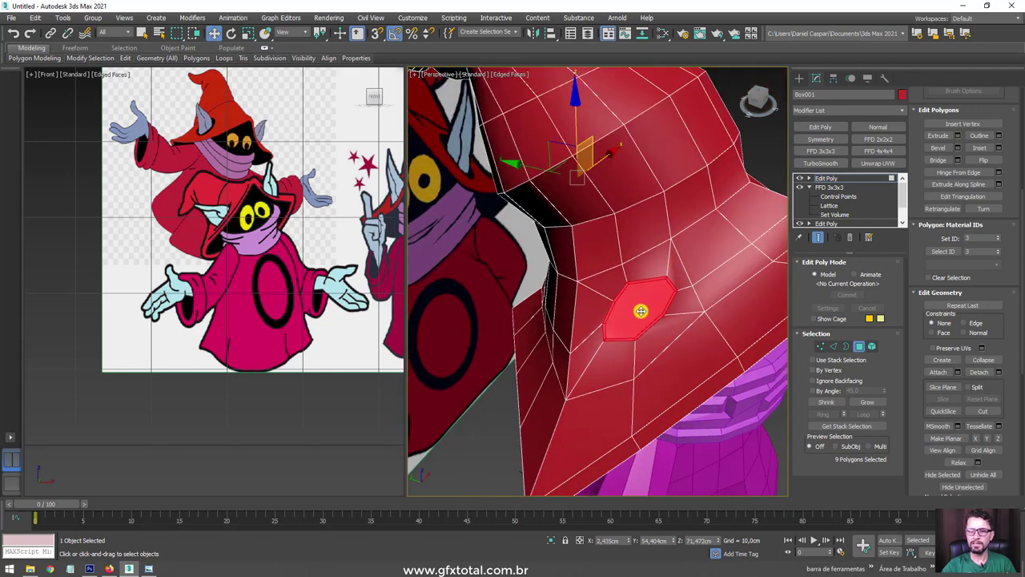
{"action": "key", "text": "shift+z"}
{"action": "key", "text": "shift+z"}
{"action": "key", "text": "ctrl+z"}
{"action": "key", "text": "shift+z"}
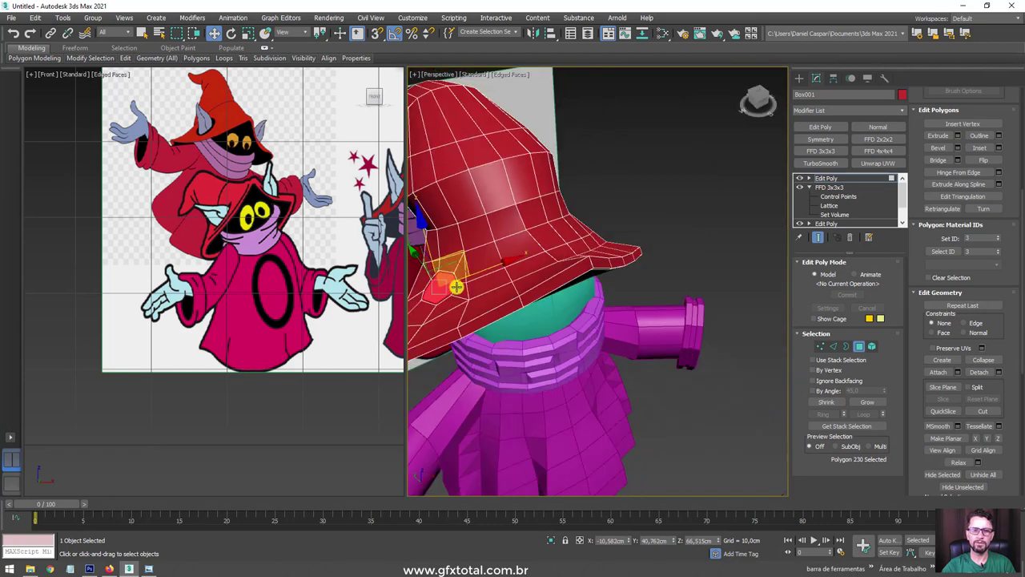
{"action": "key", "text": "shift+z"}
{"action": "key", "text": "shift+z"}
{"action": "key", "text": "ctrl+z"}
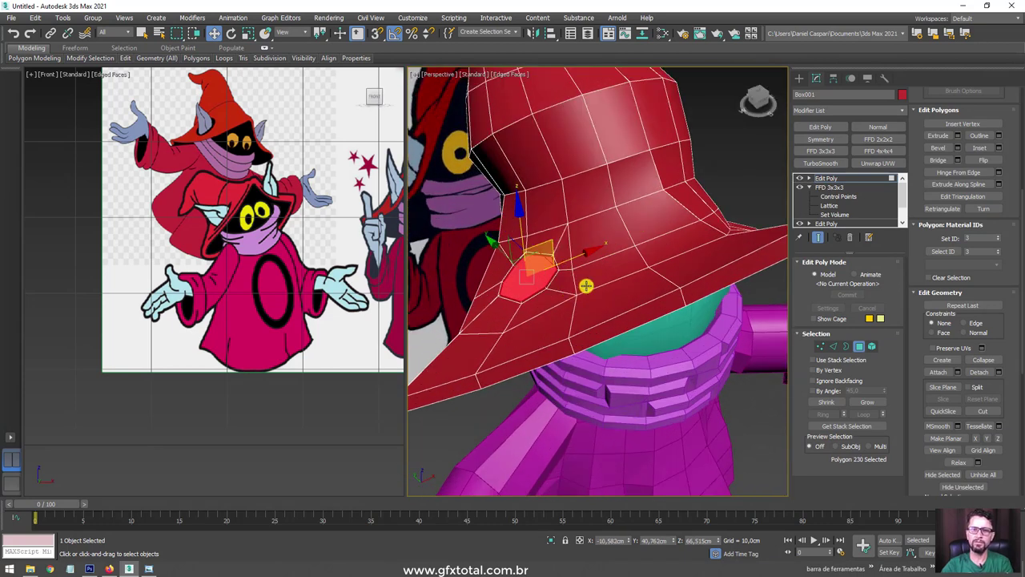
{"action": "key", "text": "shift+z"}
{"action": "key", "text": "shift+z"}
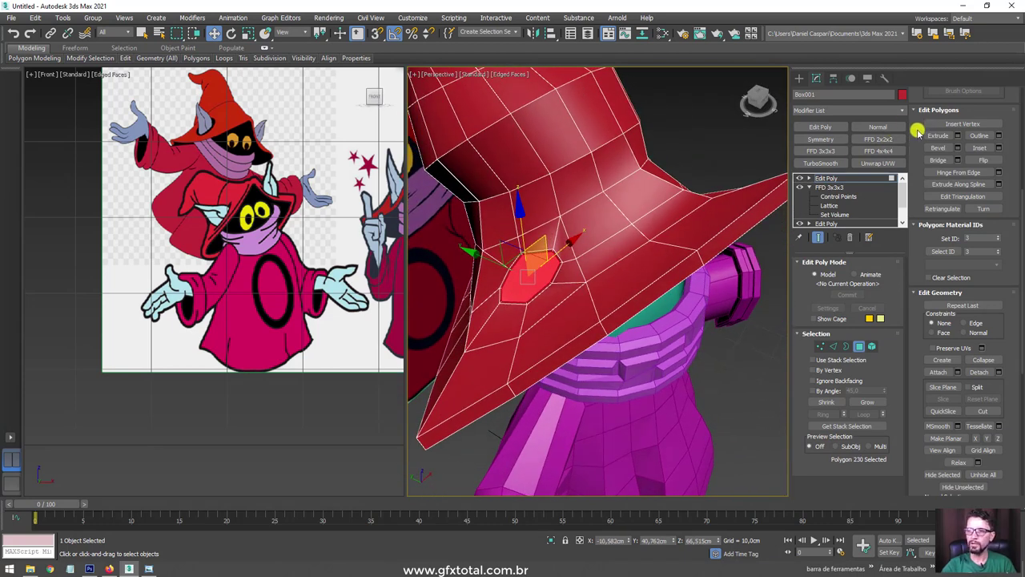
{"action": "left_click_drag", "start_coordinate": [915, 132], "coordinate": [919, 430]}
Step: With Soft Selection and Screen coordinates, move the socket polygon and surrounding area up-right
{"action": "left_click", "coordinate": [932, 107]}
{"action": "key", "text": "shift+z"}
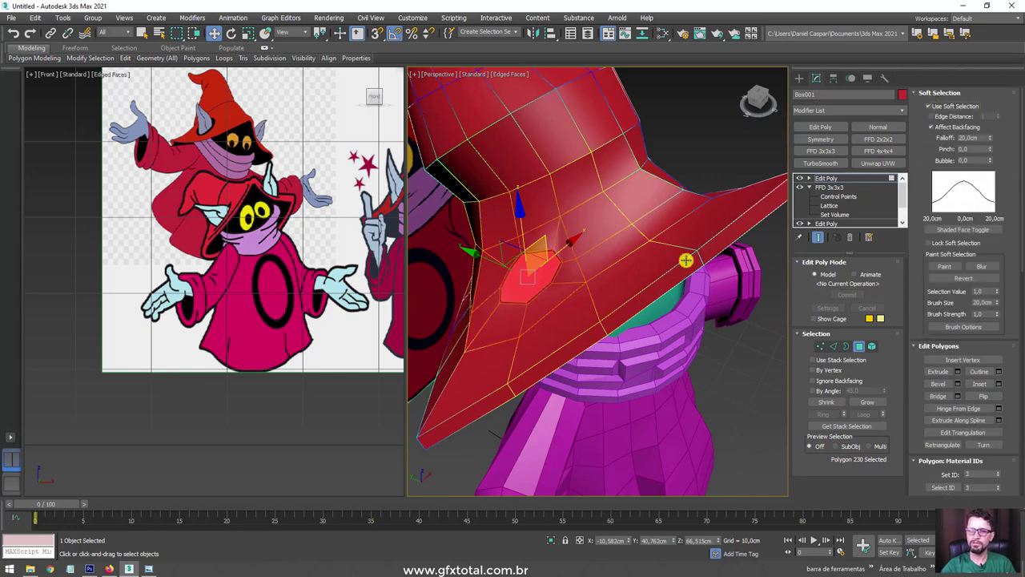
{"action": "key", "text": "shift+z"}
{"action": "mouse_move", "coordinate": [990, 138]}
{"action": "left_mouse_down"}
{"action": "mouse_move", "coordinate": [989, 185]}
{"action": "mouse_move", "coordinate": [998, 177]}
{"action": "left_mouse_up"}
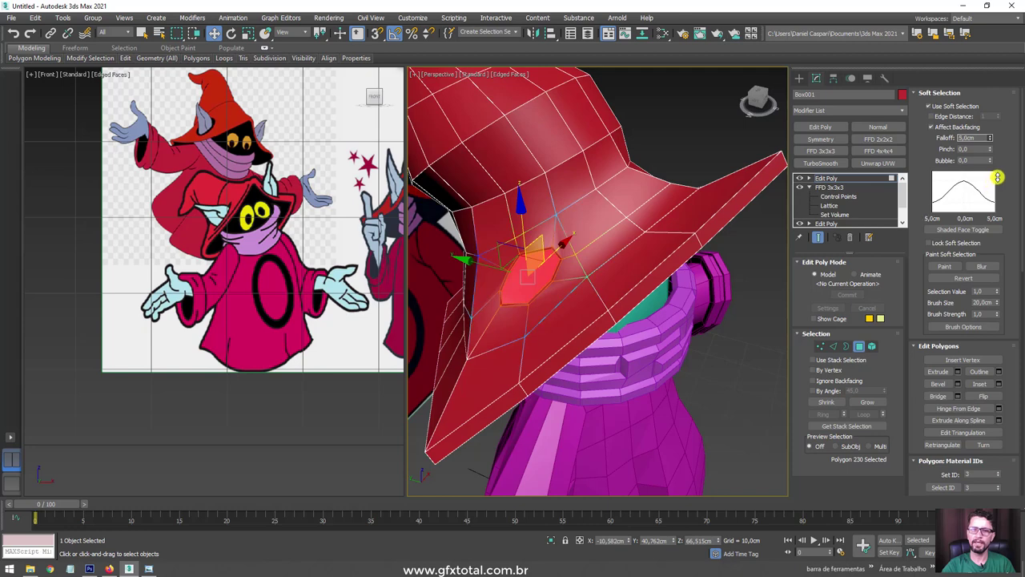
{"action": "left_click", "coordinate": [300, 36]}
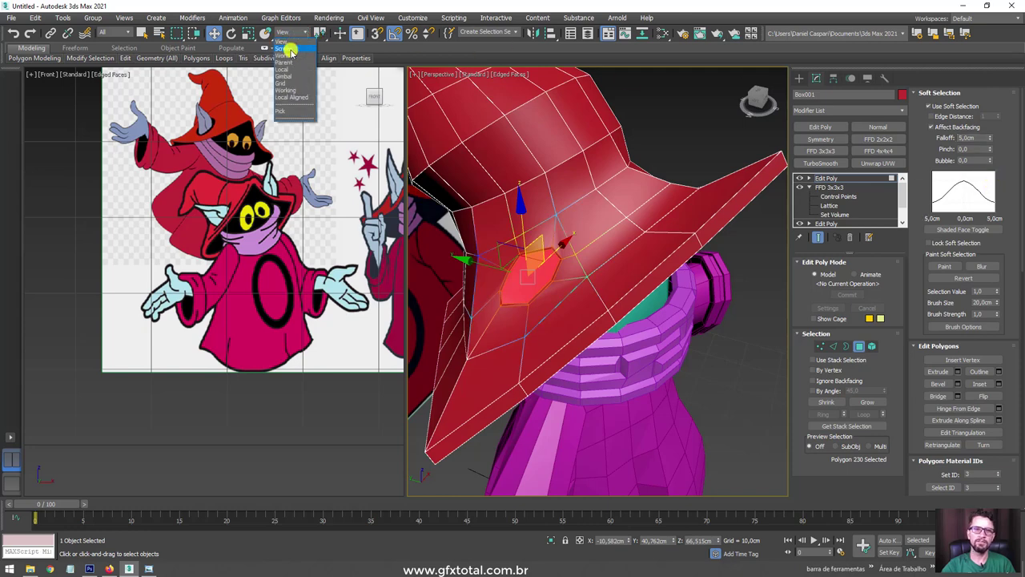
{"action": "left_click", "coordinate": [289, 50]}
{"action": "left_click_drag", "start_coordinate": [568, 248], "coordinate": [570, 234]}
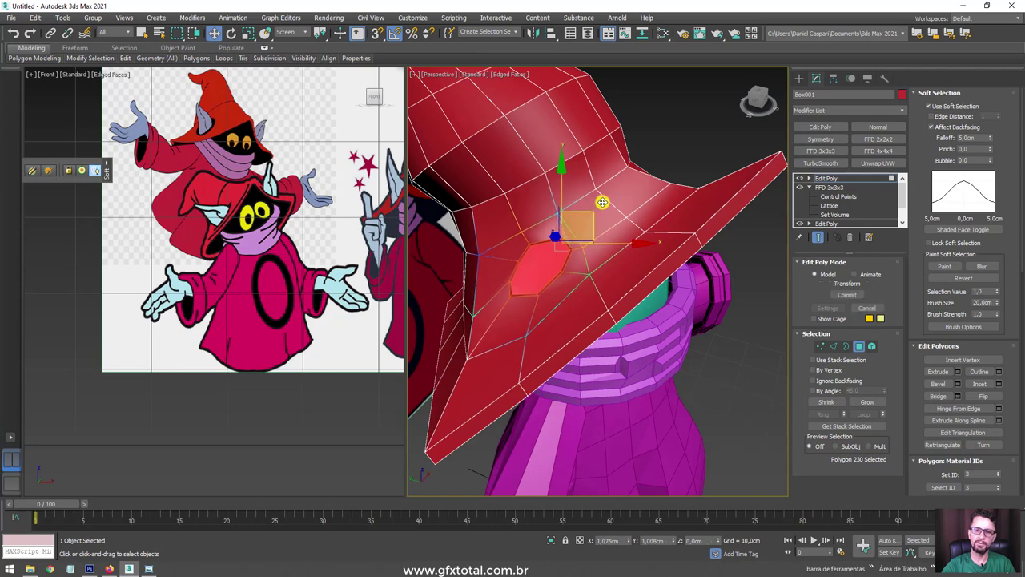
{"action": "key", "text": "ctrl+z"}
{"action": "key", "text": "ctrl+z"}
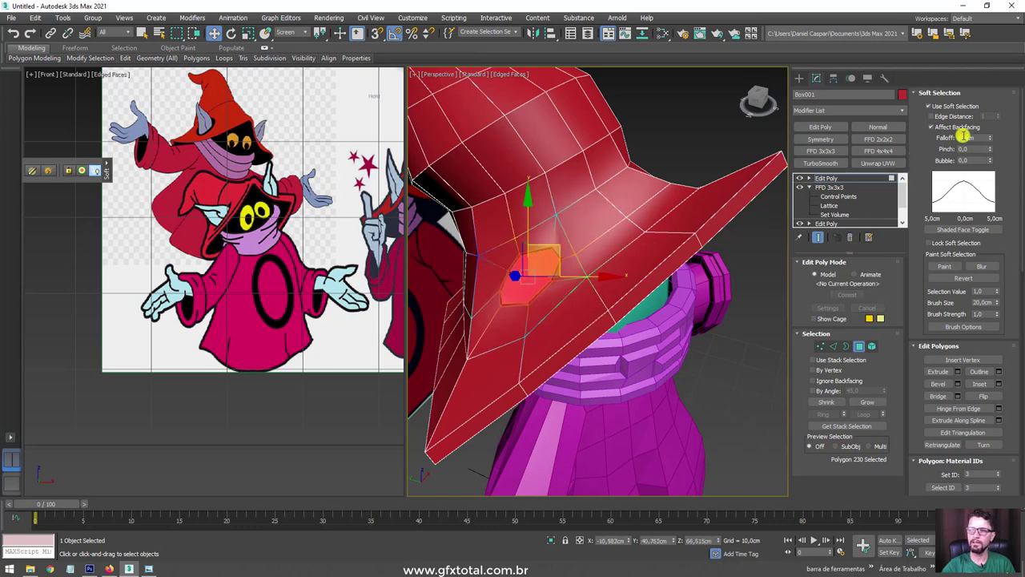
{"action": "left_click_drag", "start_coordinate": [990, 124], "coordinate": [989, 113]}
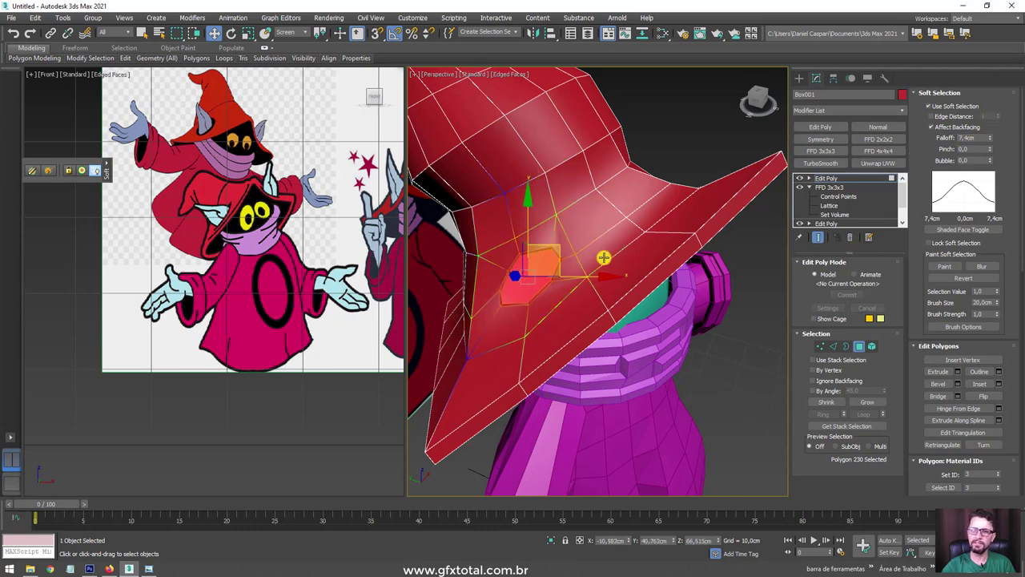
{"action": "left_click_drag", "start_coordinate": [557, 246], "coordinate": [579, 234]}
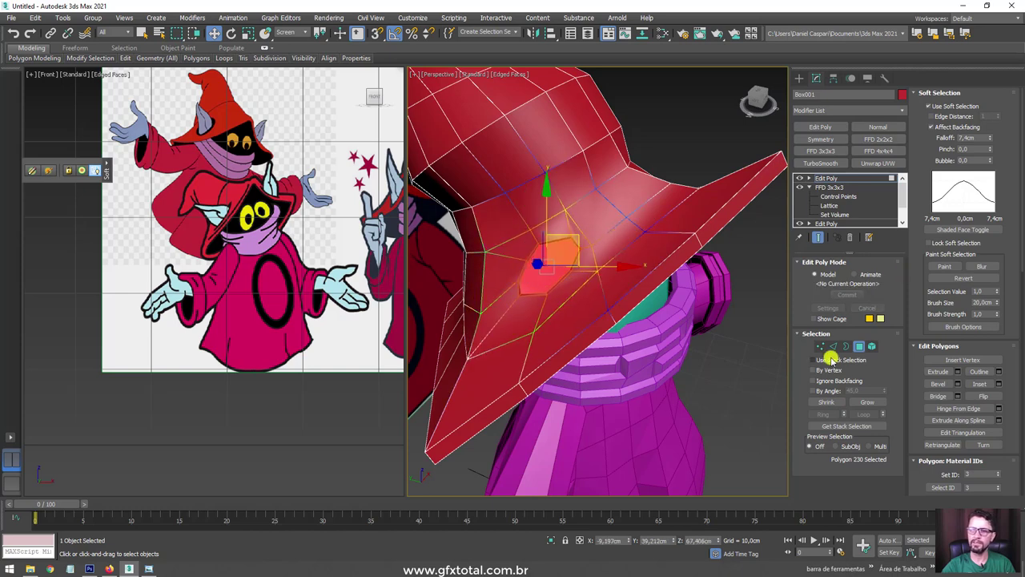
Step: With Soft Selection off, nudge single vertices beside the socket, then return to object level
{"action": "left_click", "coordinate": [818, 346]}
{"action": "left_click", "coordinate": [932, 106]}
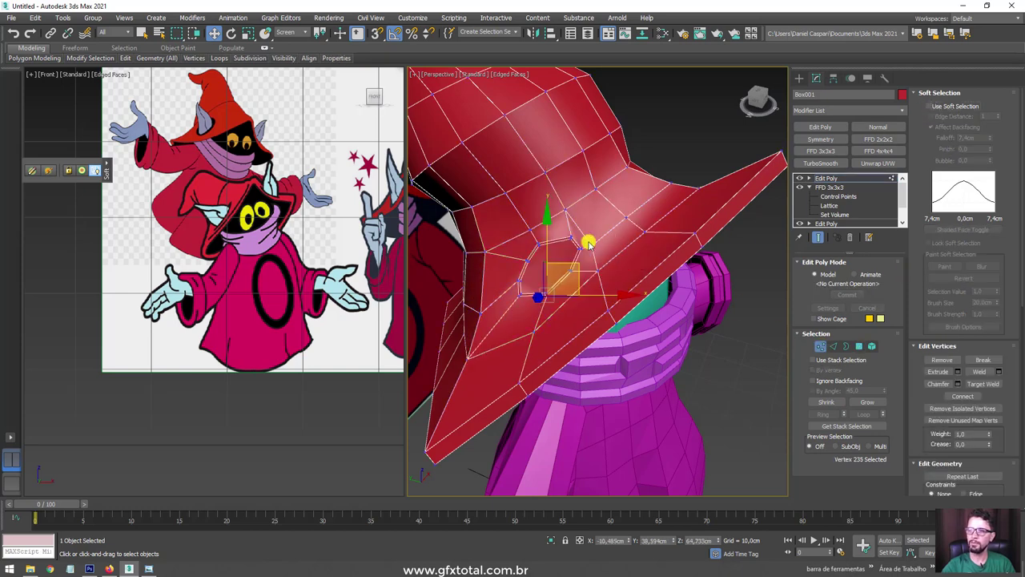
{"action": "left_click", "coordinate": [596, 249]}
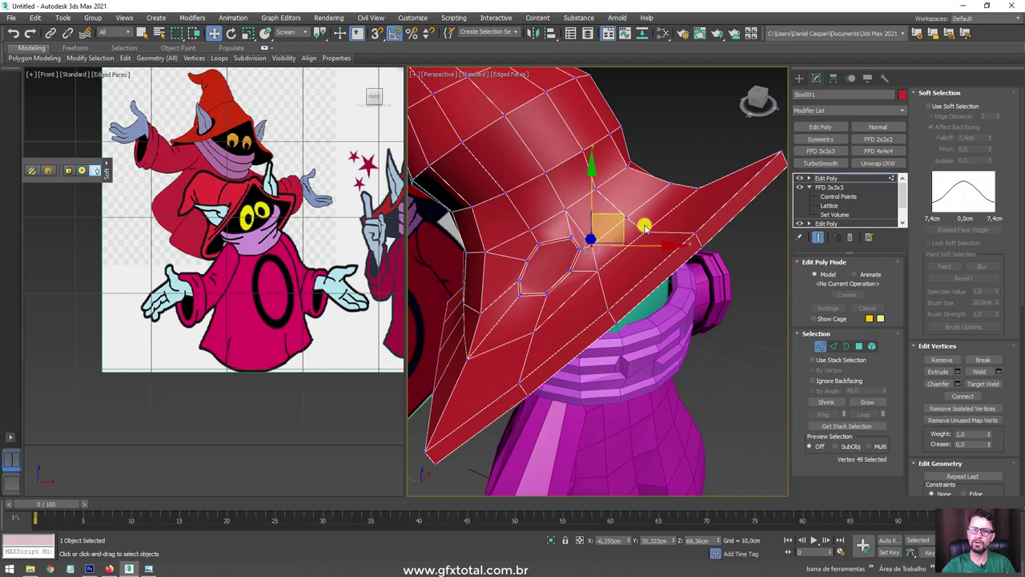
{"action": "scroll", "coordinate": [977, 385], "scroll_direction": "down", "scroll_amount": 2}
{"action": "scroll", "coordinate": [969, 388], "scroll_direction": "down", "scroll_amount": 1}
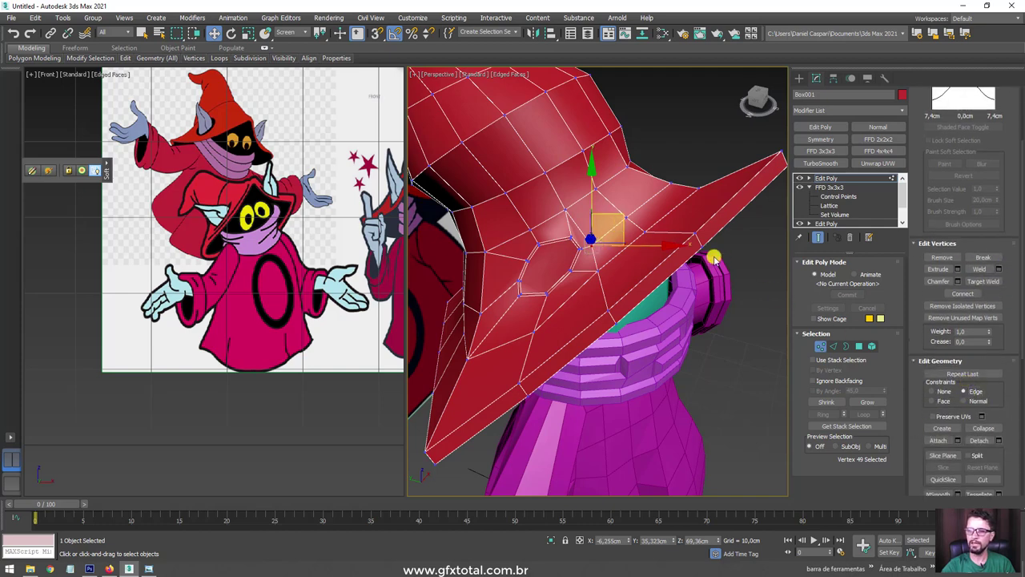
{"action": "left_click_drag", "start_coordinate": [615, 223], "coordinate": [633, 210]}
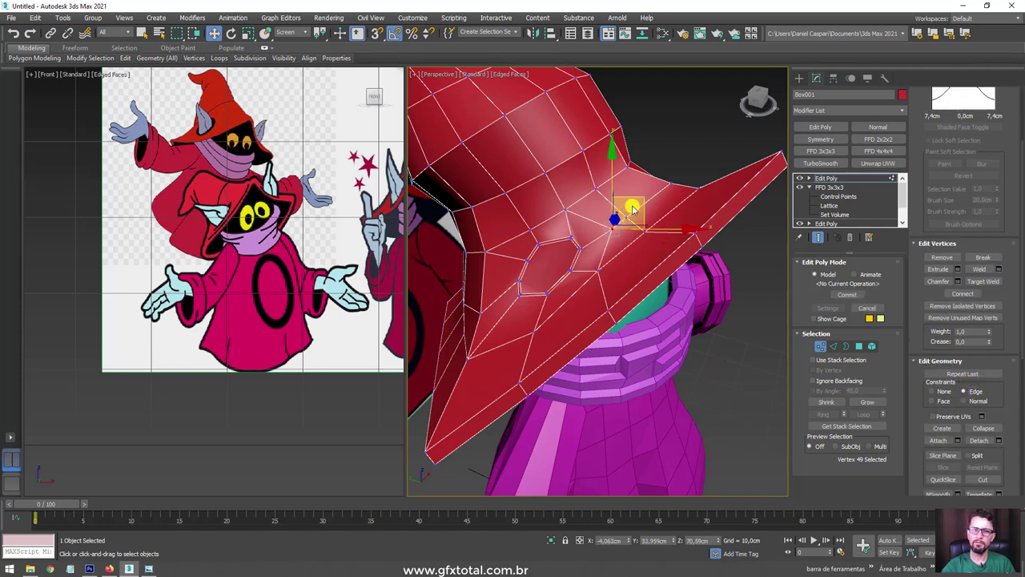
{"action": "left_click", "coordinate": [590, 189]}
{"action": "mouse_move", "coordinate": [590, 189]}
{"action": "middle_mouse_down", "text": "alt"}
{"action": "mouse_move", "coordinate": [611, 254]}
{"action": "mouse_move", "coordinate": [681, 263]}
{"action": "mouse_move", "coordinate": [652, 266]}
{"action": "mouse_move", "coordinate": [670, 254]}
{"action": "middle_mouse_up", "text": "alt"}
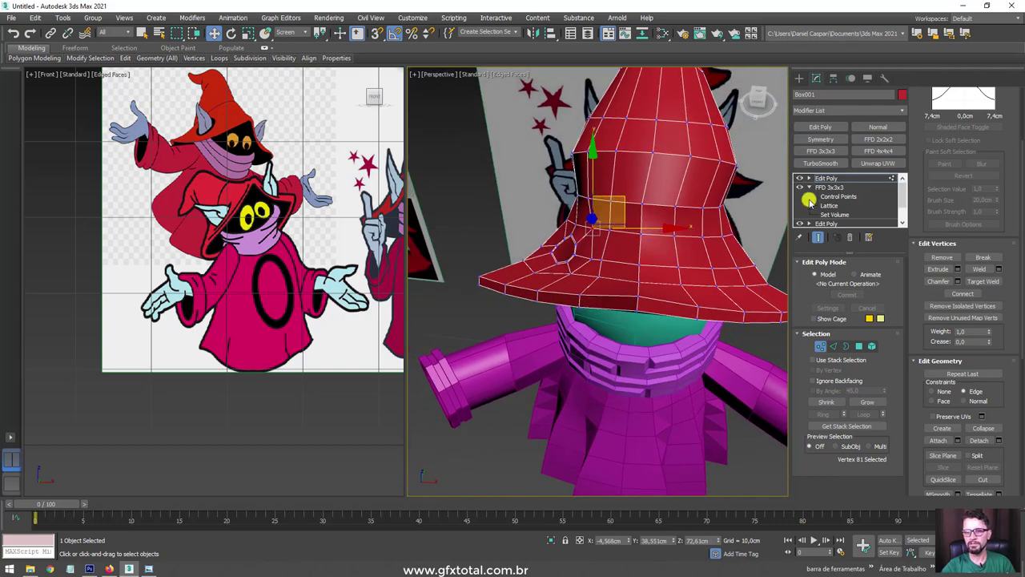
{"action": "left_click", "coordinate": [833, 177]}
{"action": "key", "text": "shift+z"}
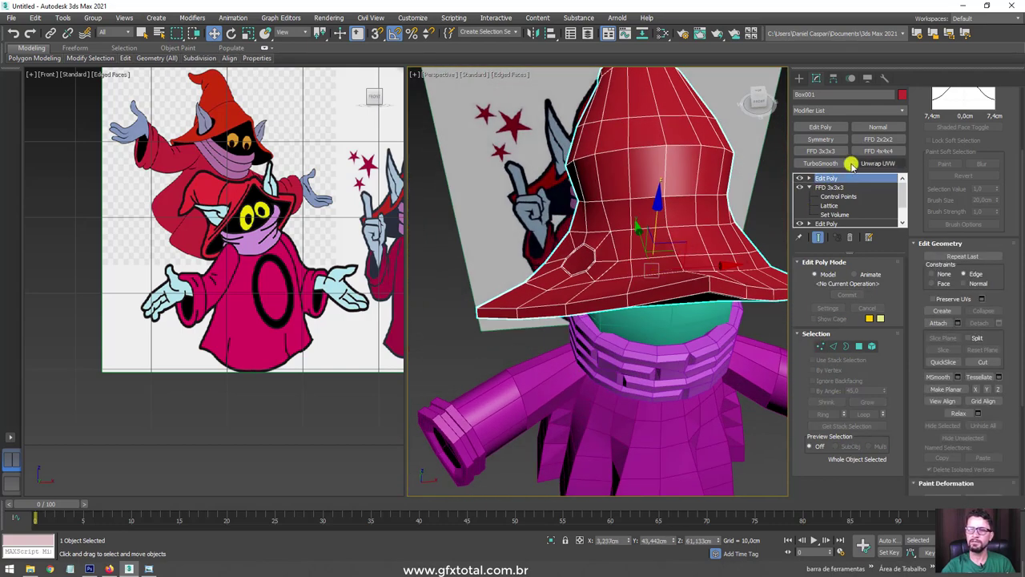
Step: Preview a Symmetry modifier on the hat, then remove it
{"action": "left_click", "coordinate": [822, 139]}
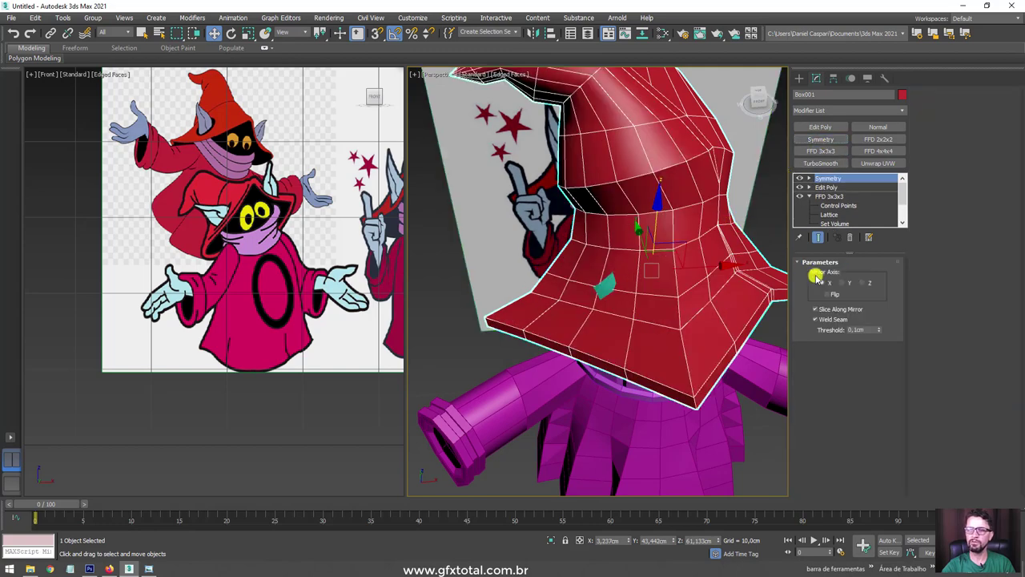
{"action": "mouse_move", "coordinate": [744, 261]}
{"action": "middle_mouse_down", "text": "alt"}
{"action": "mouse_move", "coordinate": [634, 303]}
{"action": "mouse_move", "coordinate": [606, 300]}
{"action": "mouse_move", "coordinate": [579, 338]}
{"action": "middle_mouse_up", "text": "alt"}
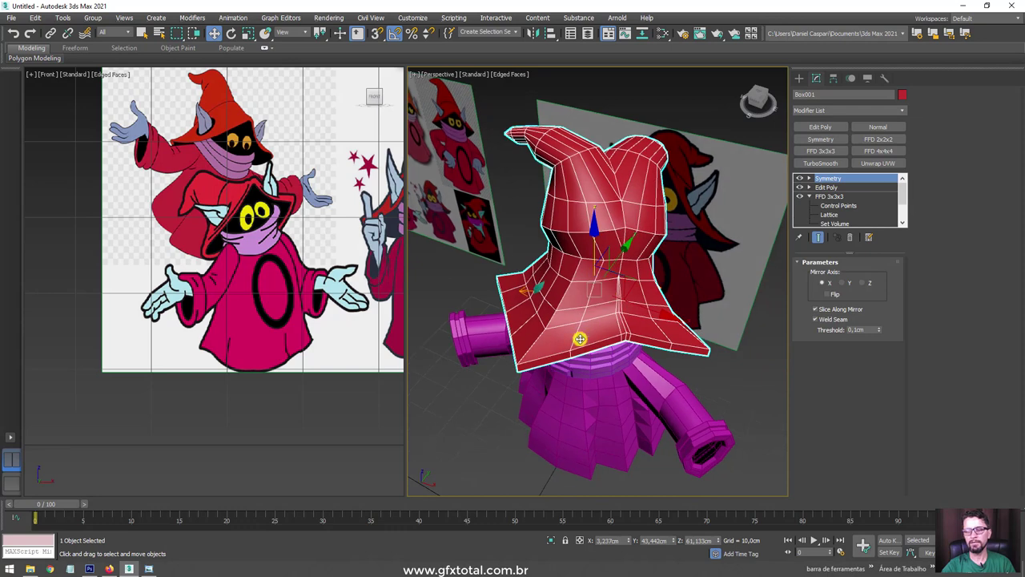
{"action": "left_click_drag", "start_coordinate": [478, 247], "coordinate": [623, 400]}
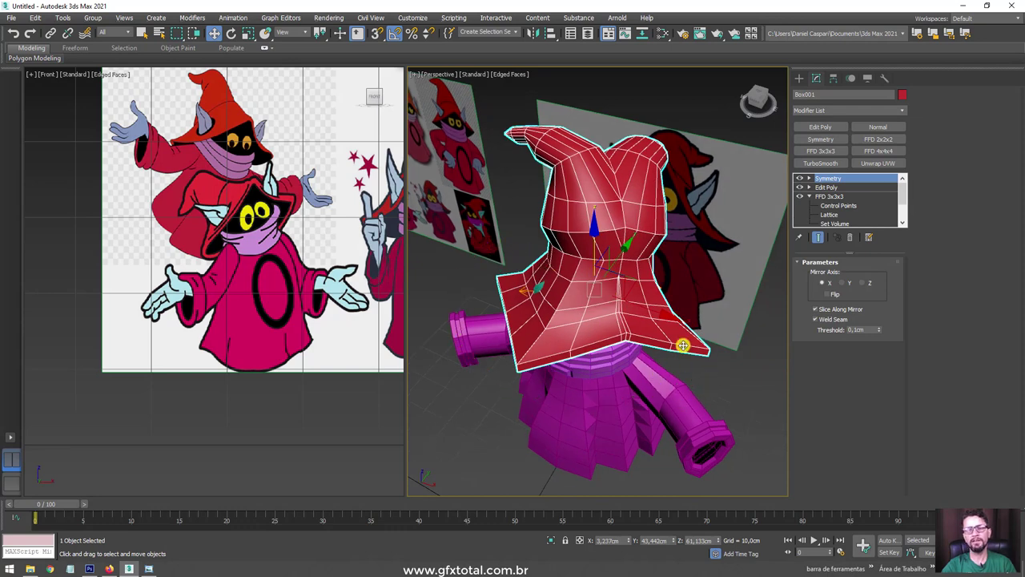
{"action": "left_click", "coordinate": [853, 238]}
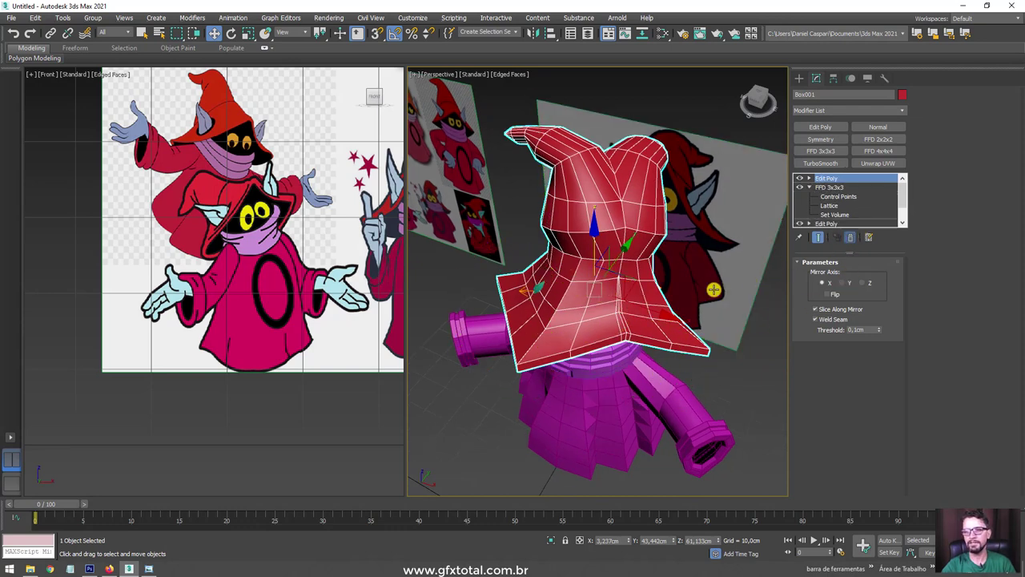
{"action": "mouse_move", "coordinate": [715, 290]}
{"action": "middle_mouse_down", "text": "alt"}
{"action": "mouse_move", "coordinate": [681, 327]}
{"action": "mouse_move", "coordinate": [647, 318]}
{"action": "middle_mouse_up", "text": "alt"}
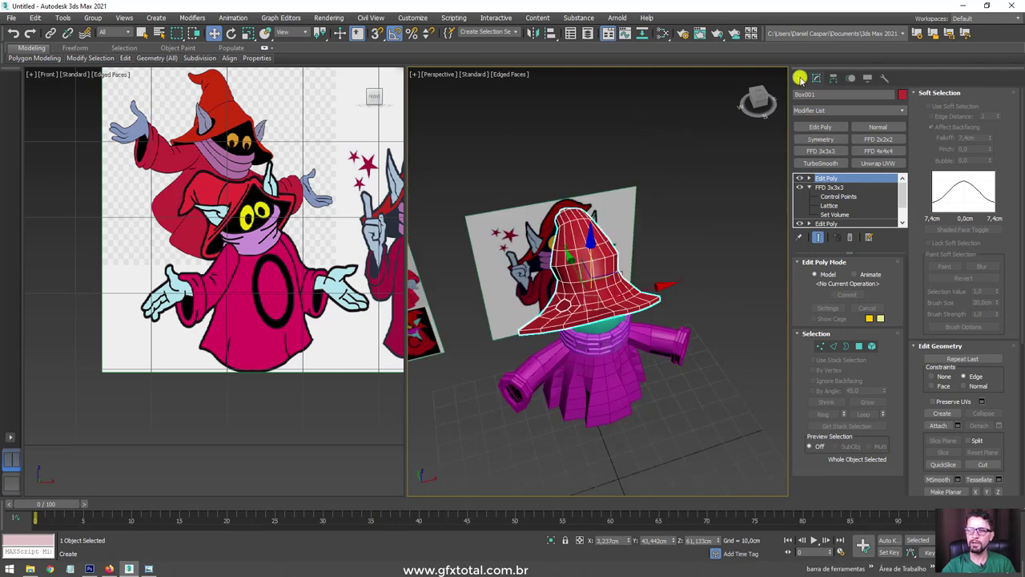
Step: Create a new box and align it to the target object
{"action": "left_click", "coordinate": [805, 78]}
{"action": "left_click", "coordinate": [822, 144]}
{"action": "mouse_move", "coordinate": [721, 240]}
{"action": "middle_mouse_down", "text": "alt"}
{"action": "mouse_move", "coordinate": [682, 299]}
{"action": "mouse_move", "coordinate": [691, 389]}
{"action": "middle_mouse_up", "text": "alt"}
{"action": "left_click_drag", "start_coordinate": [691, 389], "coordinate": [717, 344]}
{"action": "left_click", "coordinate": [738, 298]}
{"action": "right_click", "coordinate": [738, 297]}
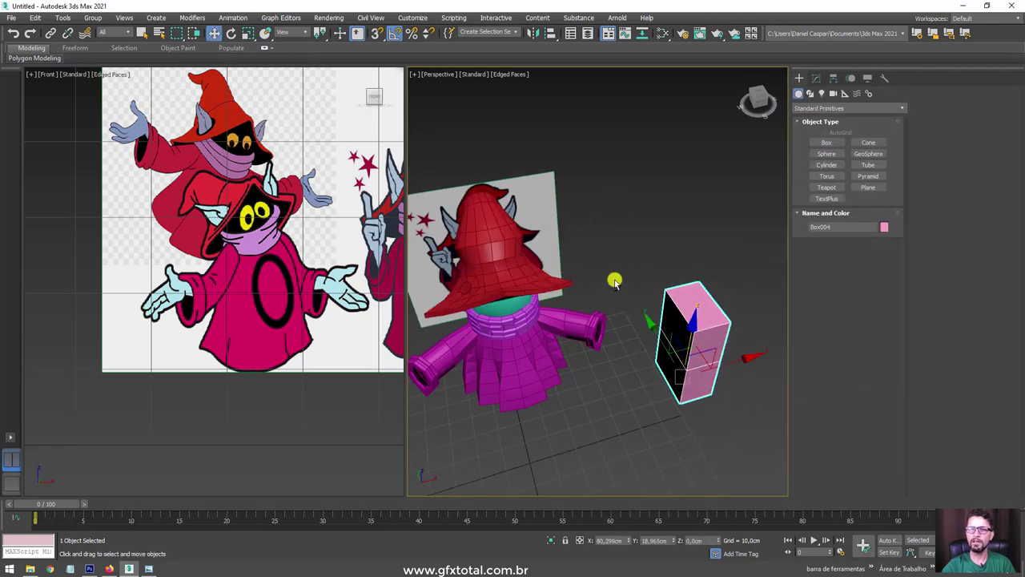
{"action": "key", "text": "alt+a"}
{"action": "left_click", "coordinate": [534, 250]}
{"action": "left_click", "coordinate": [520, 370]}
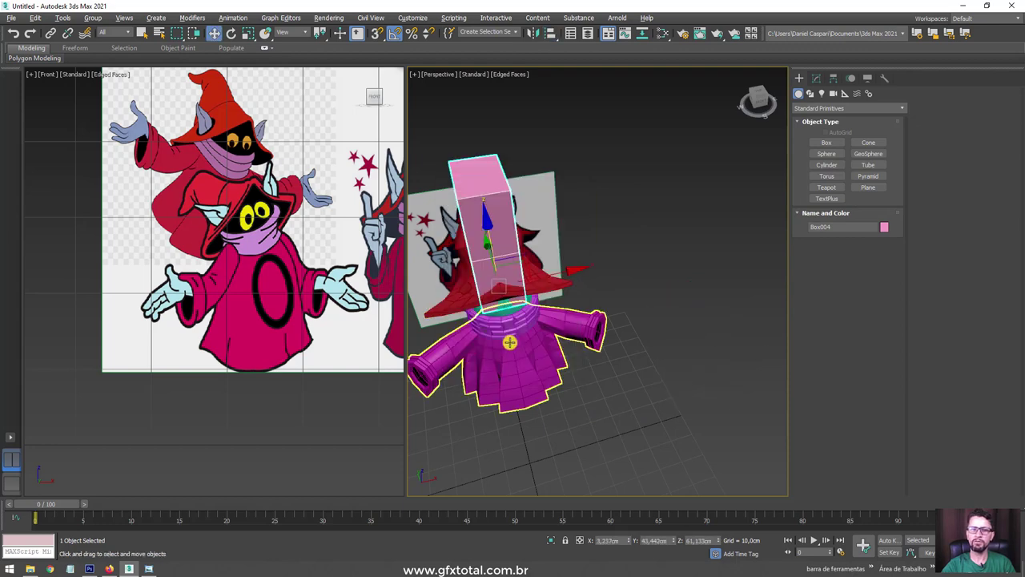
Step: Add Edit Poly to the box, attach the hat, and delete the leftover box element
{"action": "scroll", "coordinate": [561, 272], "scroll_direction": "up", "scroll_amount": 3}
{"action": "left_click", "coordinate": [817, 80]}
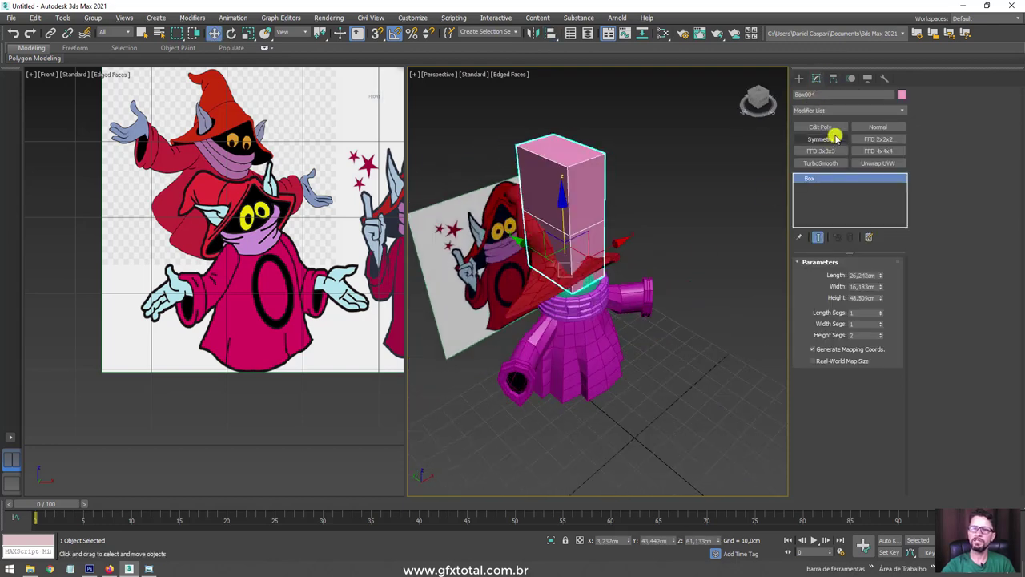
{"action": "left_click", "coordinate": [820, 126]}
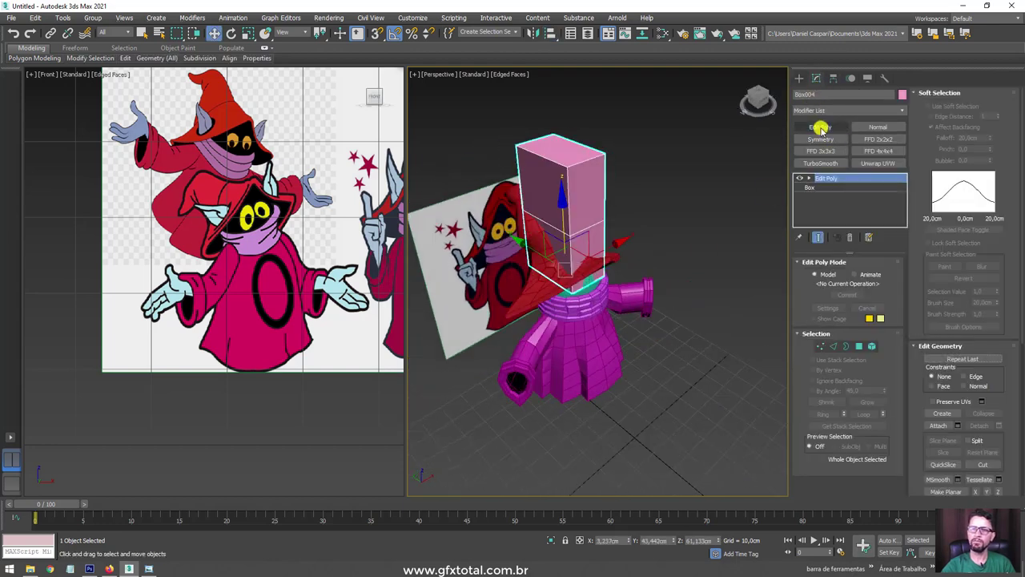
{"action": "left_click", "coordinate": [937, 425]}
{"action": "left_click", "coordinate": [611, 260]}
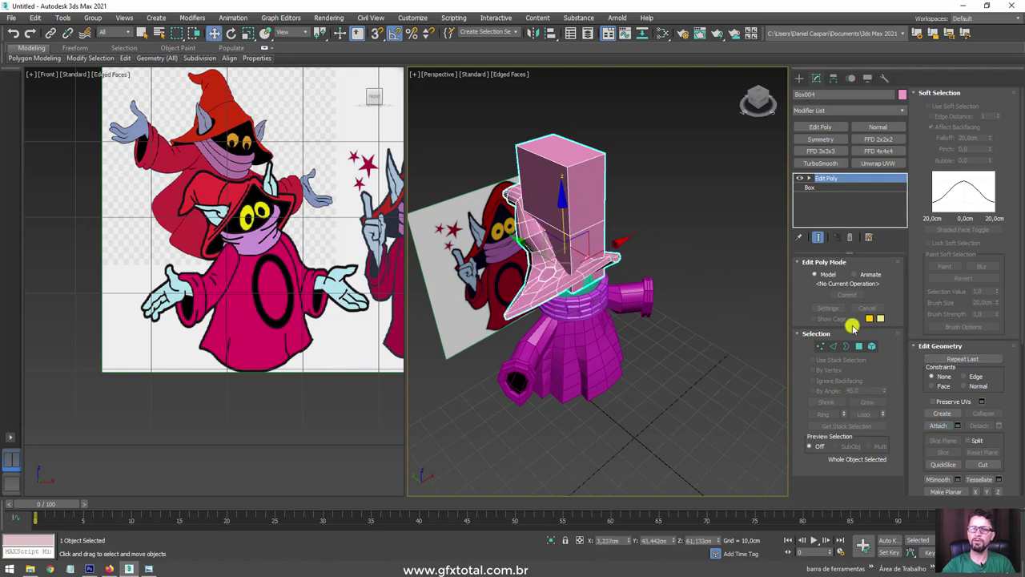
{"action": "left_click", "coordinate": [871, 345]}
{"action": "left_click", "coordinate": [561, 176]}
{"action": "key", "text": "Delete"}
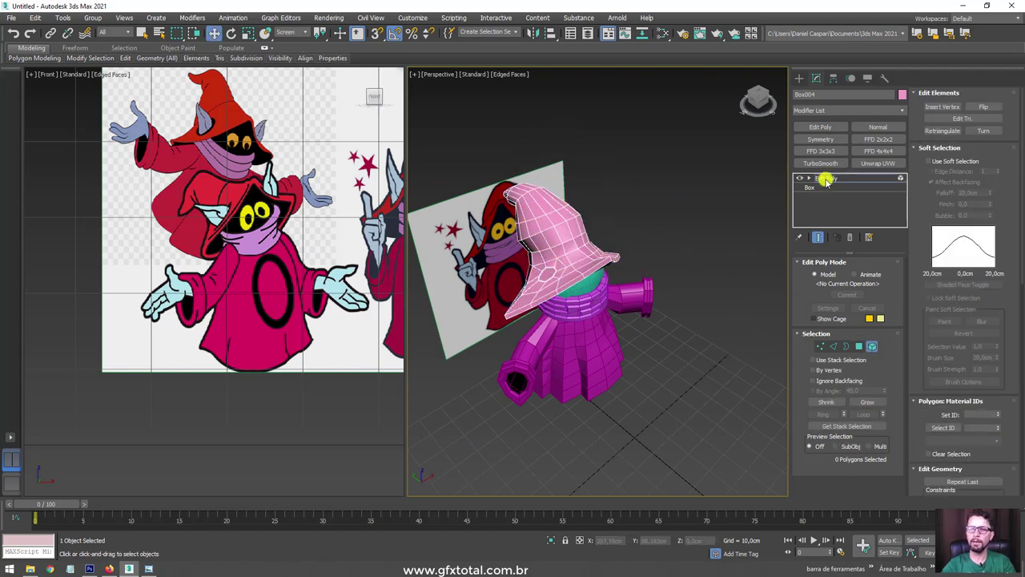
Step: Add a Symmetry modifier with flip to mirror the hat across its centre
{"action": "mouse_move", "coordinate": [752, 241]}
{"action": "middle_mouse_down", "text": "alt"}
{"action": "mouse_move", "coordinate": [714, 222]}
{"action": "mouse_move", "coordinate": [769, 192]}
{"action": "middle_mouse_up", "text": "alt"}
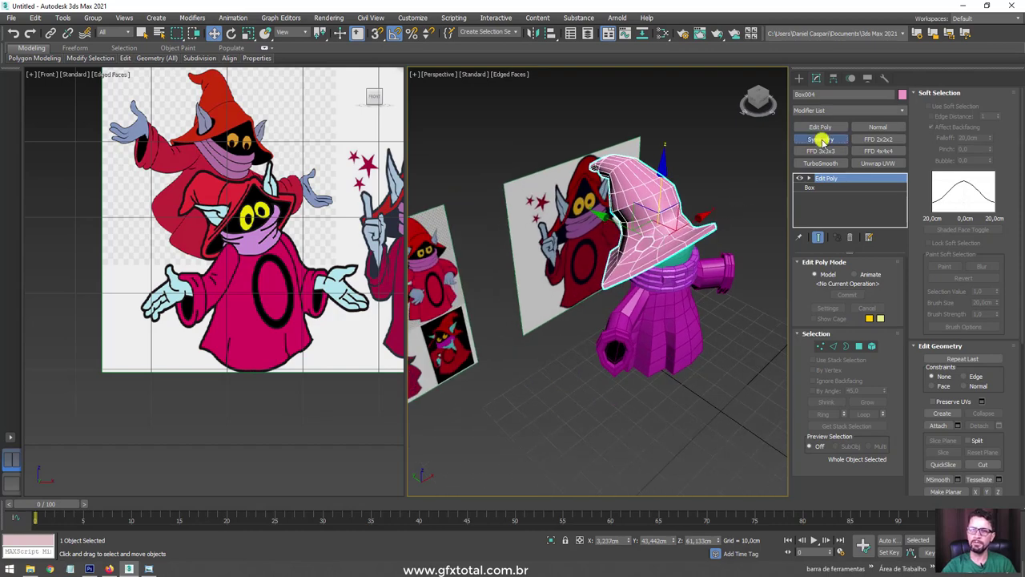
{"action": "left_click", "coordinate": [820, 139]}
{"action": "mouse_move", "coordinate": [713, 240]}
{"action": "middle_mouse_down", "text": "alt"}
{"action": "mouse_move", "coordinate": [670, 264]}
{"action": "mouse_move", "coordinate": [661, 201]}
{"action": "mouse_move", "coordinate": [635, 294]}
{"action": "middle_mouse_up", "text": "alt"}
{"action": "scroll", "coordinate": [671, 264], "scroll_direction": "up", "scroll_amount": 3}
{"action": "left_click", "coordinate": [828, 294]}
{"action": "scroll", "coordinate": [663, 297], "scroll_direction": "up", "scroll_amount": 3}
{"action": "scroll", "coordinate": [663, 297], "scroll_direction": "up", "scroll_amount": 2}
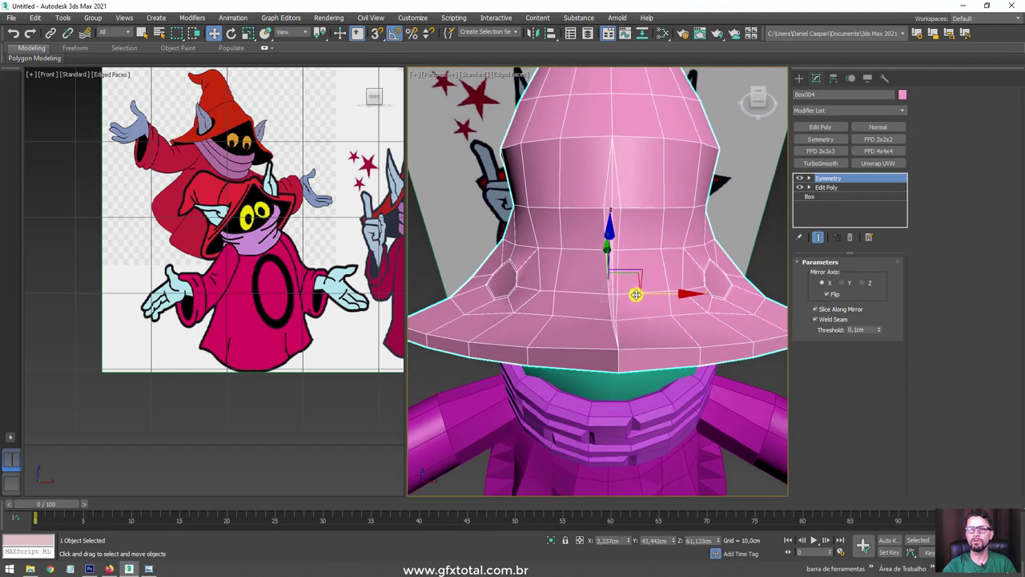
Step: In the Edit Poly edge level, select a vertical edge loop on the hat
{"action": "left_click", "coordinate": [807, 188]}
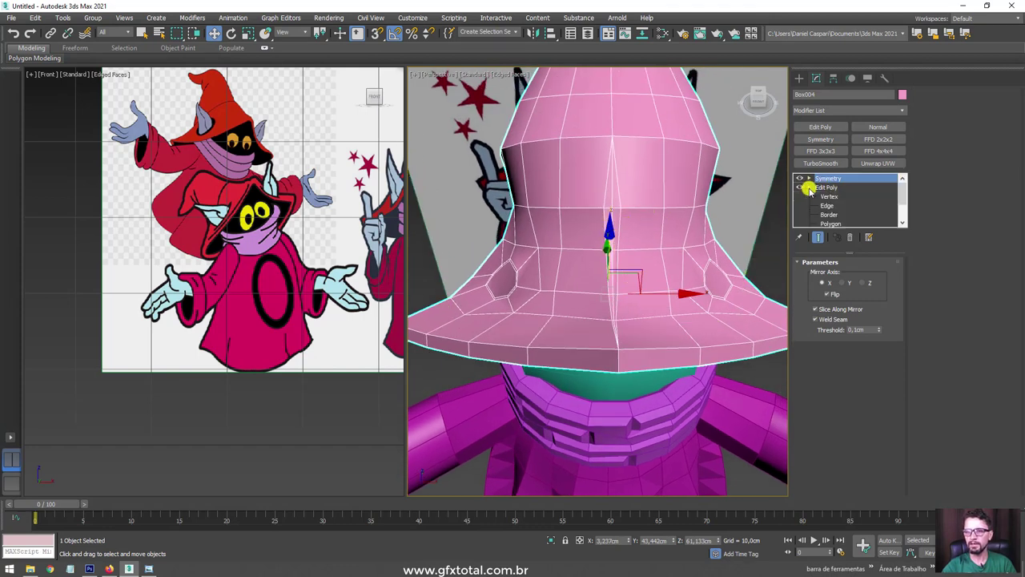
{"action": "left_click", "coordinate": [828, 197]}
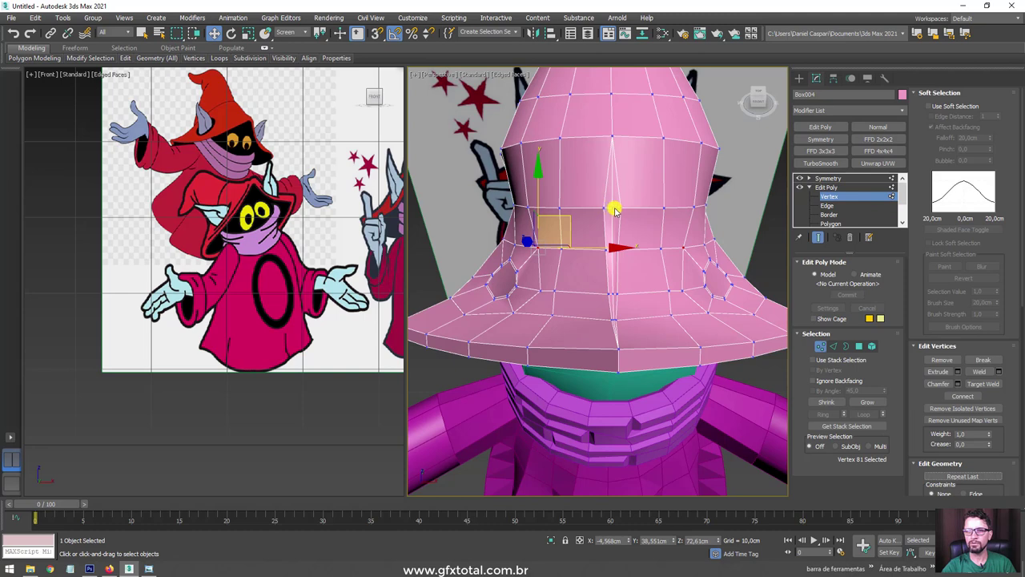
{"action": "left_click", "coordinate": [801, 178]}
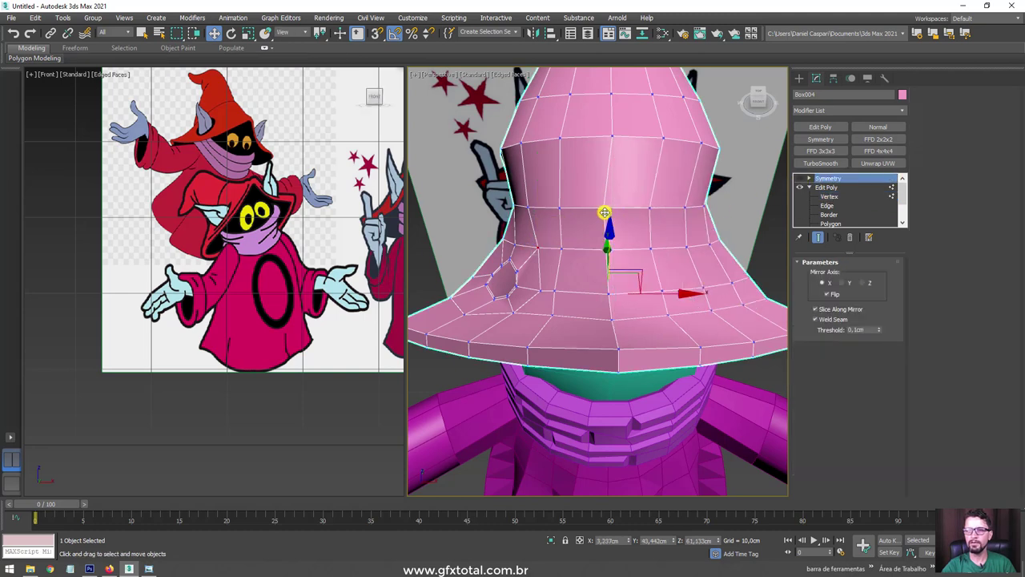
{"action": "left_click", "coordinate": [826, 206]}
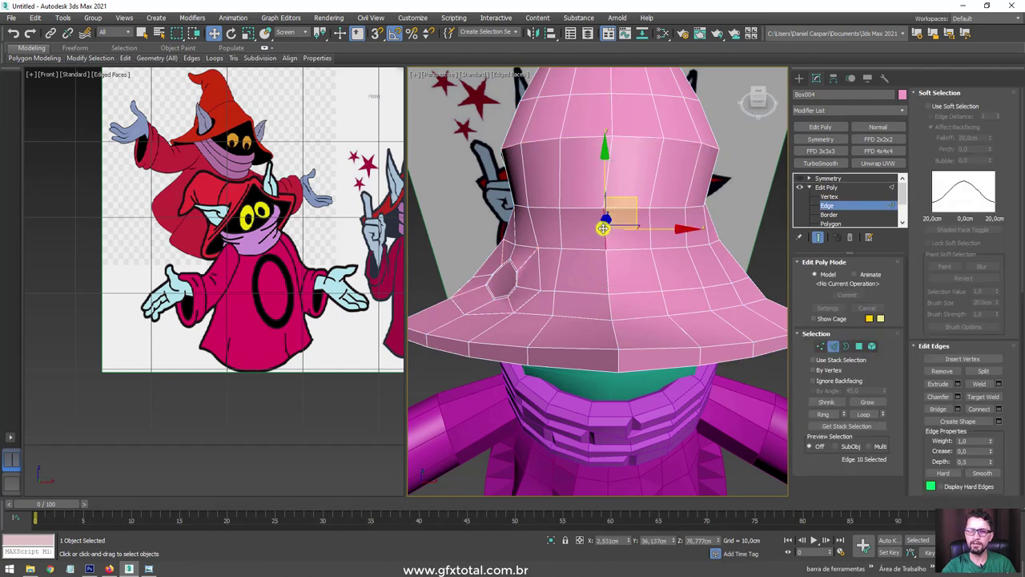
{"action": "double_click", "coordinate": [613, 235]}
{"action": "scroll", "coordinate": [613, 236], "scroll_direction": "down", "scroll_amount": 2}
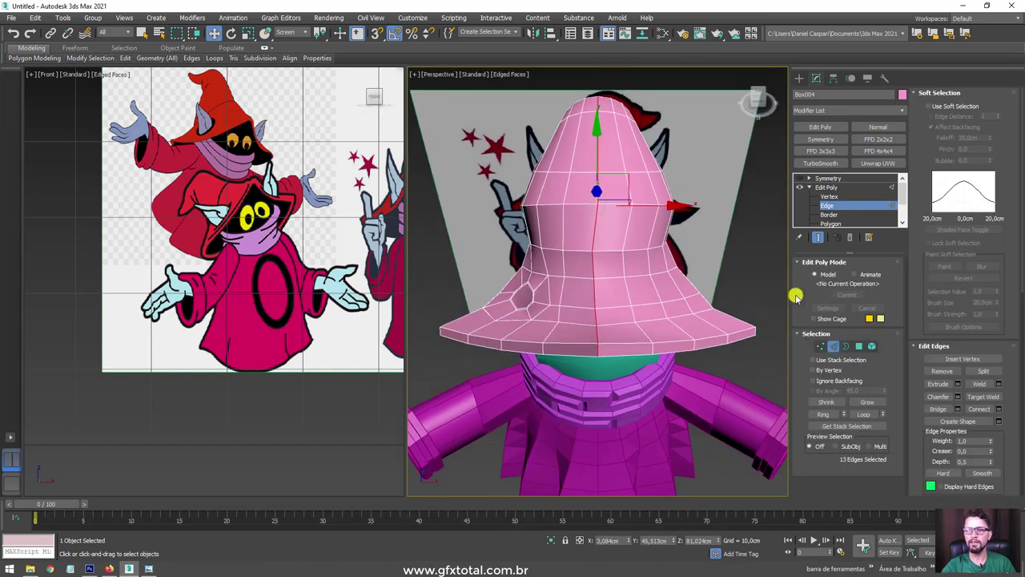
{"action": "scroll", "coordinate": [1009, 406], "scroll_direction": "down", "scroll_amount": 5}
Step: Use Edit Tri to turn a triangle diagonal along the hat's front seam
{"action": "left_click", "coordinate": [938, 367]}
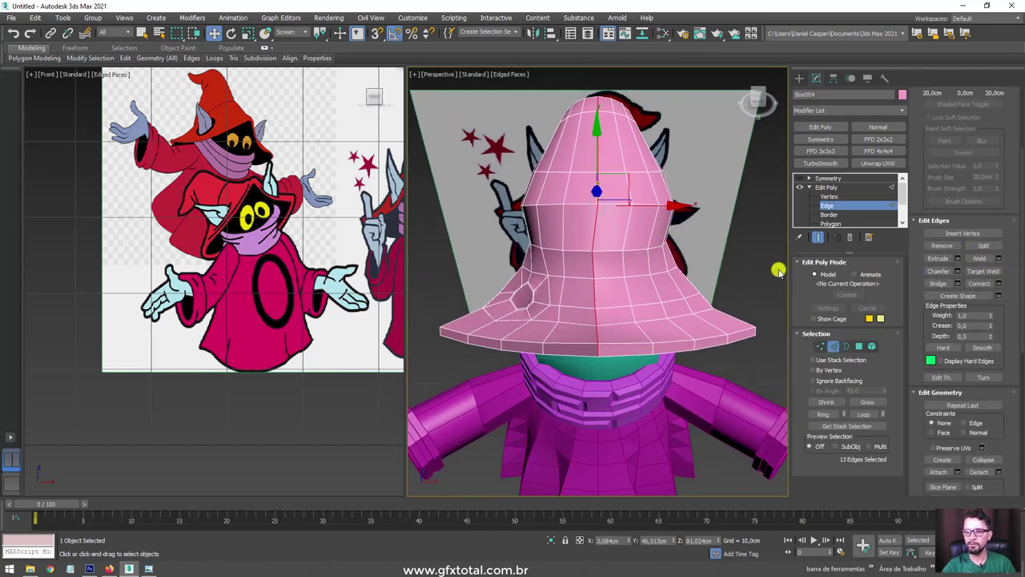
{"action": "left_click", "coordinate": [688, 210]}
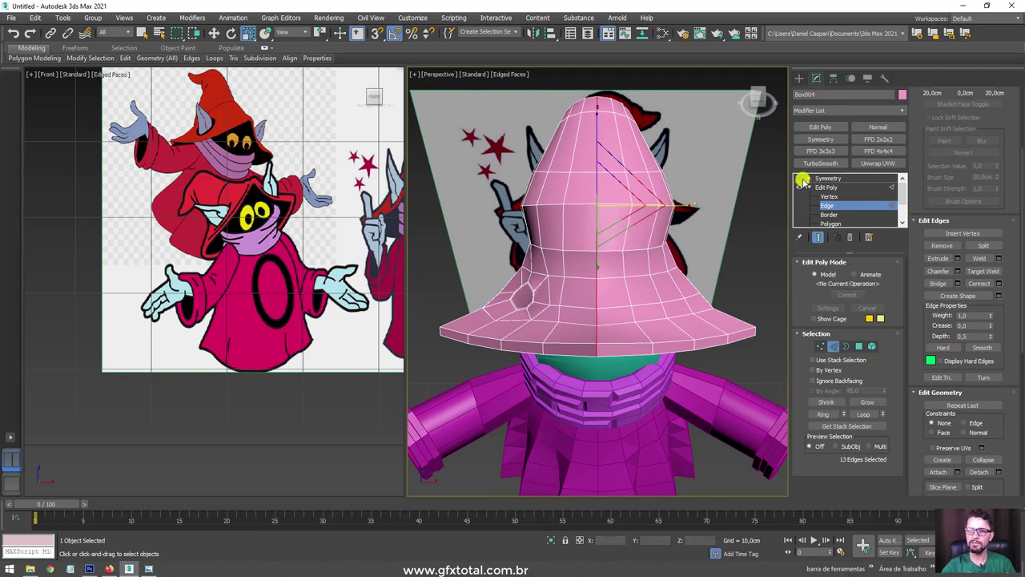
{"action": "scroll", "coordinate": [769, 211], "scroll_direction": "up", "scroll_amount": 3}
{"action": "scroll", "coordinate": [629, 201], "scroll_direction": "up", "scroll_amount": 3}
{"action": "key", "text": "w"}
{"action": "scroll", "coordinate": [608, 216], "scroll_direction": "up", "scroll_amount": 2}
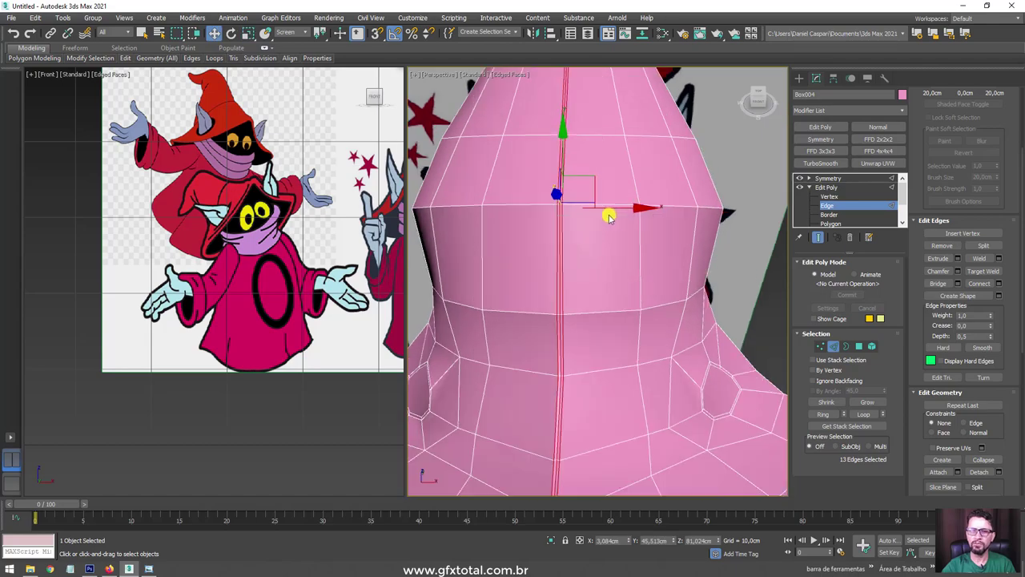
{"action": "mouse_move", "coordinate": [611, 207]}
{"action": "middle_mouse_down", "text": "alt"}
{"action": "mouse_move", "coordinate": [641, 277]}
{"action": "mouse_move", "coordinate": [774, 247]}
{"action": "mouse_move", "coordinate": [618, 286]}
{"action": "mouse_move", "coordinate": [668, 240]}
{"action": "mouse_move", "coordinate": [560, 289]}
{"action": "mouse_move", "coordinate": [684, 297]}
{"action": "mouse_move", "coordinate": [647, 320]}
{"action": "mouse_move", "coordinate": [615, 321]}
{"action": "mouse_move", "coordinate": [608, 346]}
{"action": "middle_mouse_up", "text": "alt"}
Step: Return to the Symmetry modifier and inspect the full mirrored hat from the side
{"action": "left_click", "coordinate": [828, 178]}
{"action": "scroll", "coordinate": [624, 257], "scroll_direction": "down", "scroll_amount": 3}
{"action": "scroll", "coordinate": [608, 346], "scroll_direction": "up", "scroll_amount": 2}
{"action": "scroll", "coordinate": [605, 320], "scroll_direction": "up", "scroll_amount": 1}
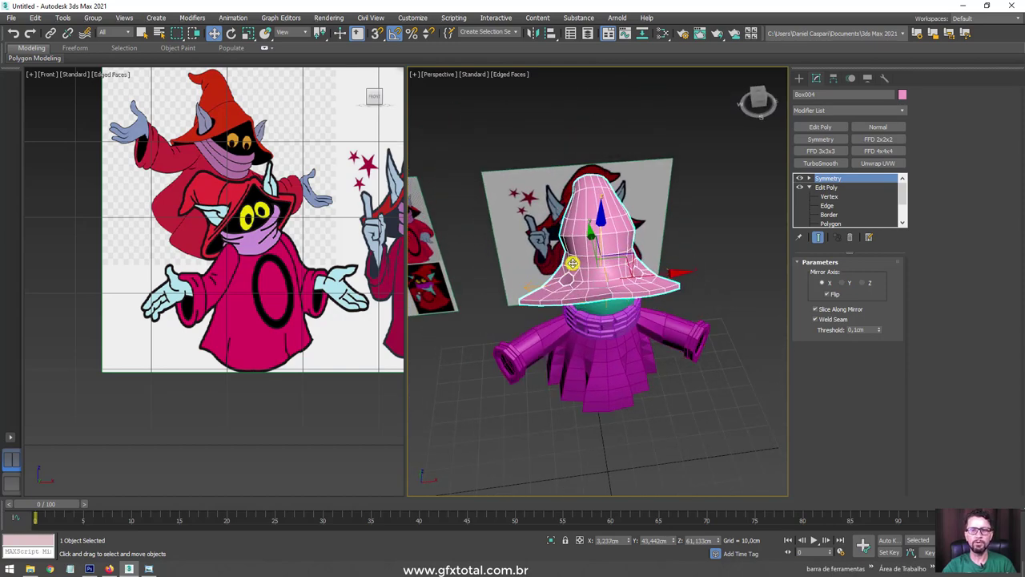
{"action": "scroll", "coordinate": [602, 297], "scroll_direction": "up", "scroll_amount": 1}
{"action": "scroll", "coordinate": [599, 276], "scroll_direction": "up", "scroll_amount": 1}
{"action": "mouse_move", "coordinate": [600, 275]}
{"action": "middle_mouse_down", "text": "alt"}
{"action": "mouse_move", "coordinate": [678, 251]}
{"action": "mouse_move", "coordinate": [732, 249]}
{"action": "mouse_move", "coordinate": [722, 210]}
{"action": "middle_mouse_up", "text": "alt"}
Step: Create a new box, Box005, on the ground beside the hat
{"action": "left_click", "coordinate": [799, 78]}
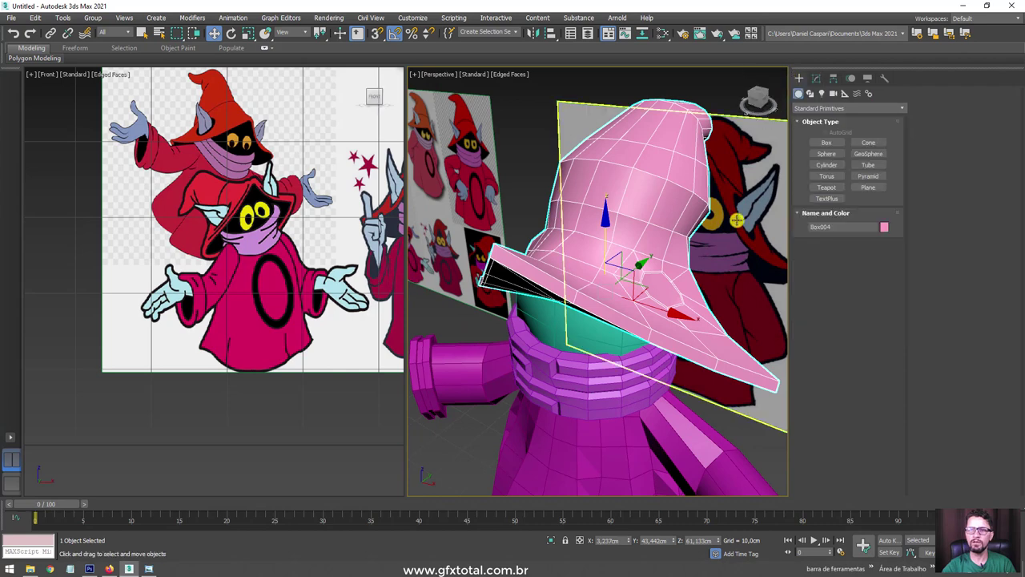
{"action": "middle_click_drag", "start_coordinate": [608, 241], "coordinate": [705, 216], "text": "alt"}
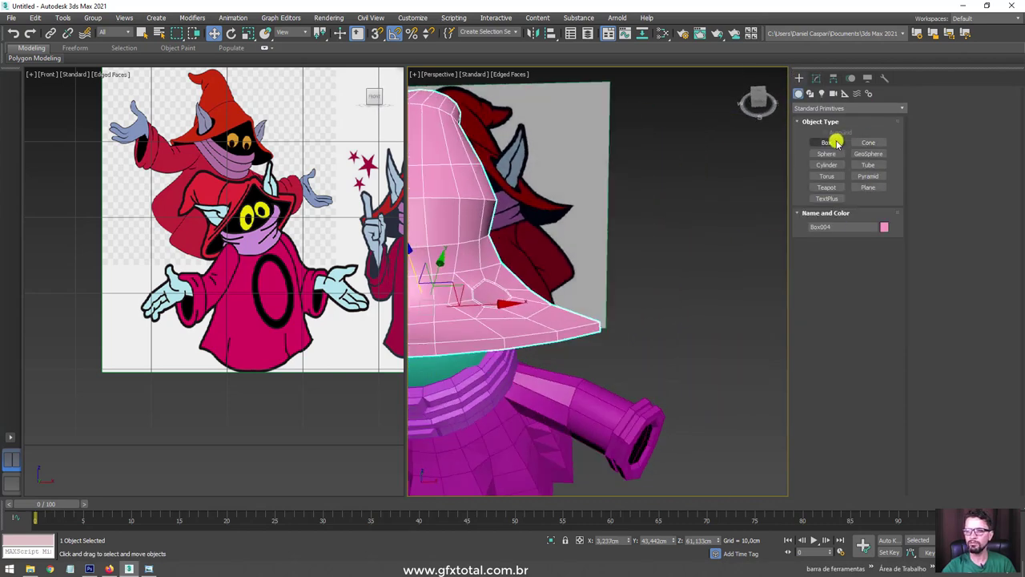
{"action": "scroll", "coordinate": [659, 312], "scroll_direction": "down", "scroll_amount": 3}
{"action": "scroll", "coordinate": [661, 376], "scroll_direction": "down", "scroll_amount": 2}
{"action": "left_click_drag", "start_coordinate": [633, 458], "coordinate": [661, 442]}
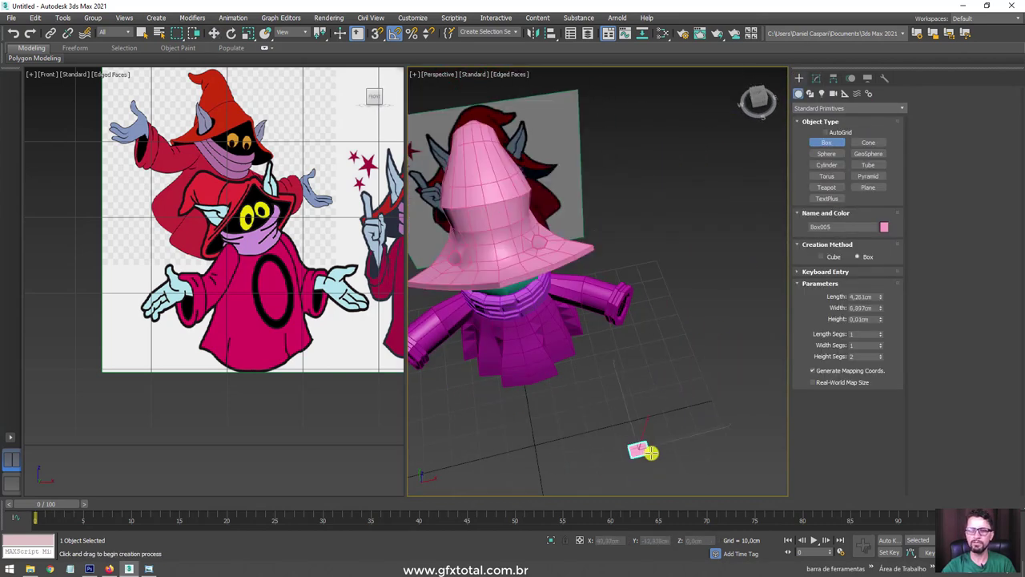
{"action": "left_click", "coordinate": [667, 442]}
{"action": "left_click", "coordinate": [678, 400]}
{"action": "key", "text": "w"}
{"action": "mouse_move", "coordinate": [677, 400]}
{"action": "middle_mouse_down", "text": "alt"}
{"action": "mouse_move", "coordinate": [665, 380]}
{"action": "mouse_move", "coordinate": [669, 352]}
{"action": "middle_mouse_up", "text": "alt"}
Step: Add Edit Poly to the box and scale its top face down to taper it
{"action": "left_click", "coordinate": [814, 80]}
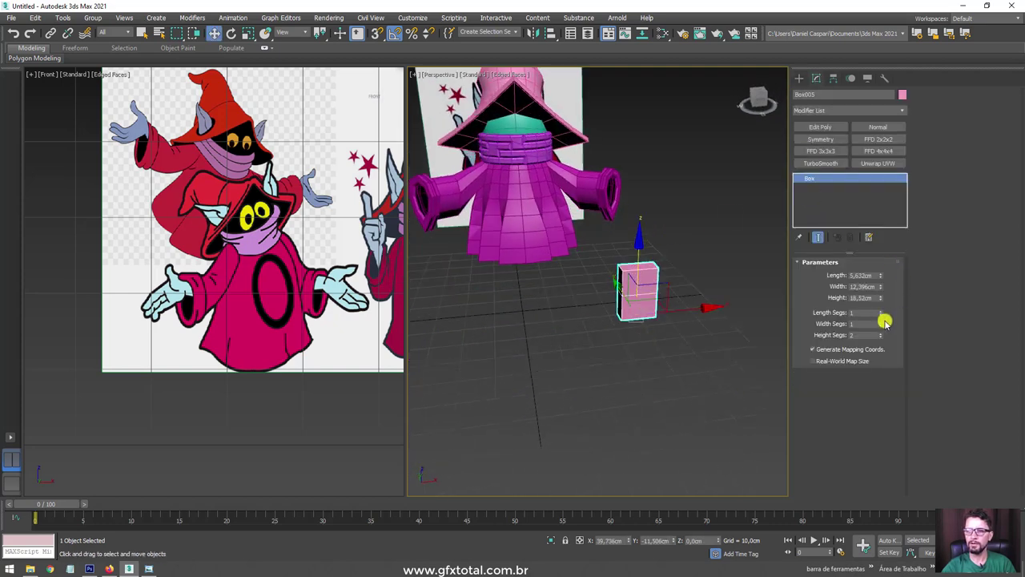
{"action": "left_click", "coordinate": [818, 125]}
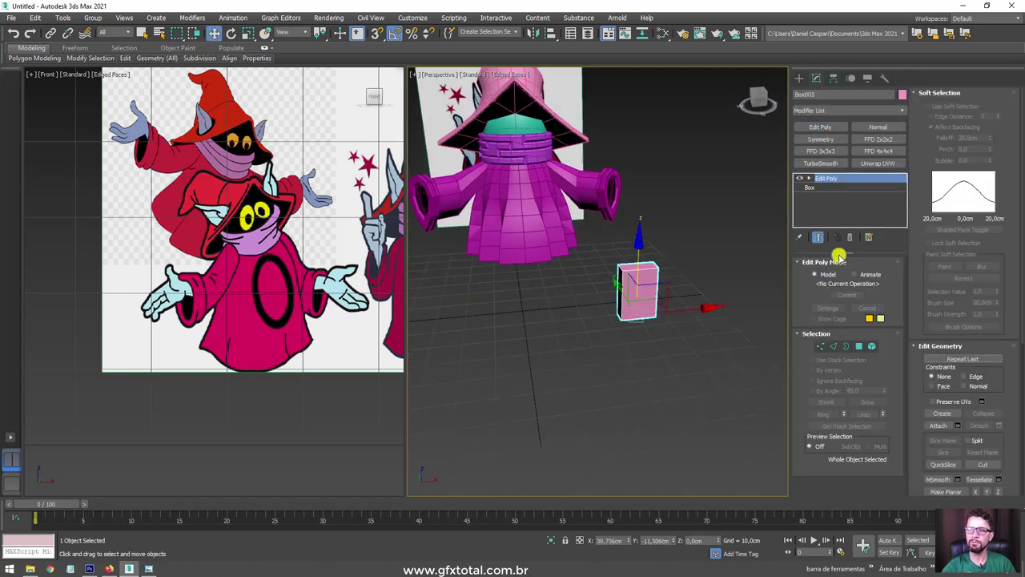
{"action": "left_click", "coordinate": [857, 346]}
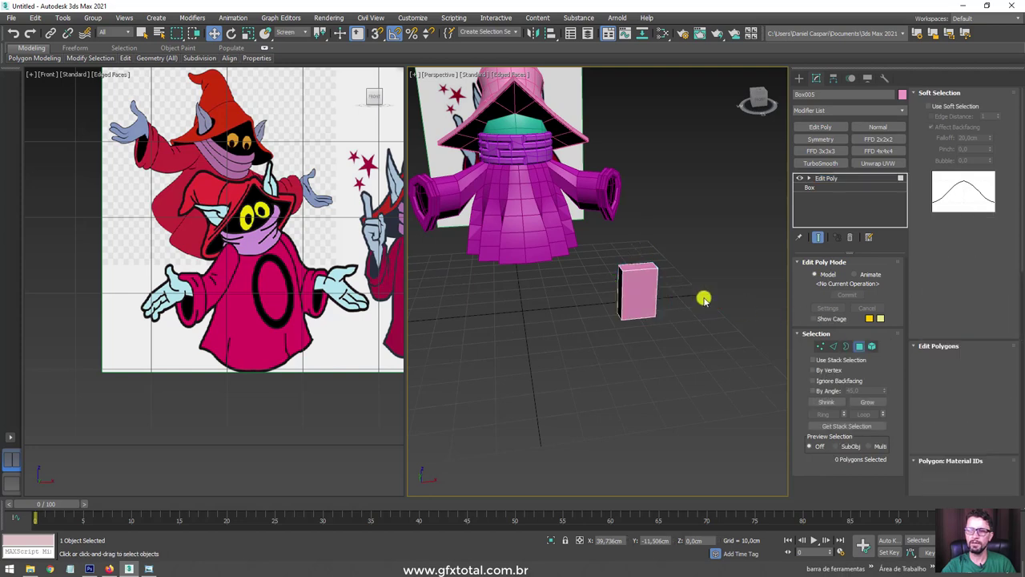
{"action": "left_click", "coordinate": [633, 264]}
{"action": "key", "text": "r"}
{"action": "left_click_drag", "start_coordinate": [635, 267], "coordinate": [658, 346]}
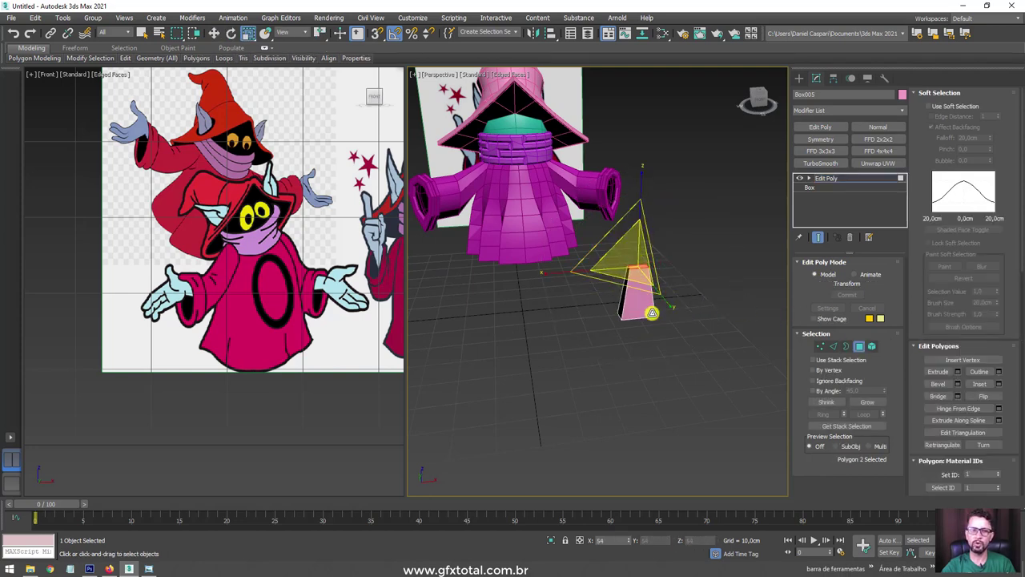
{"action": "scroll", "coordinate": [656, 283], "scroll_direction": "up", "scroll_amount": 5}
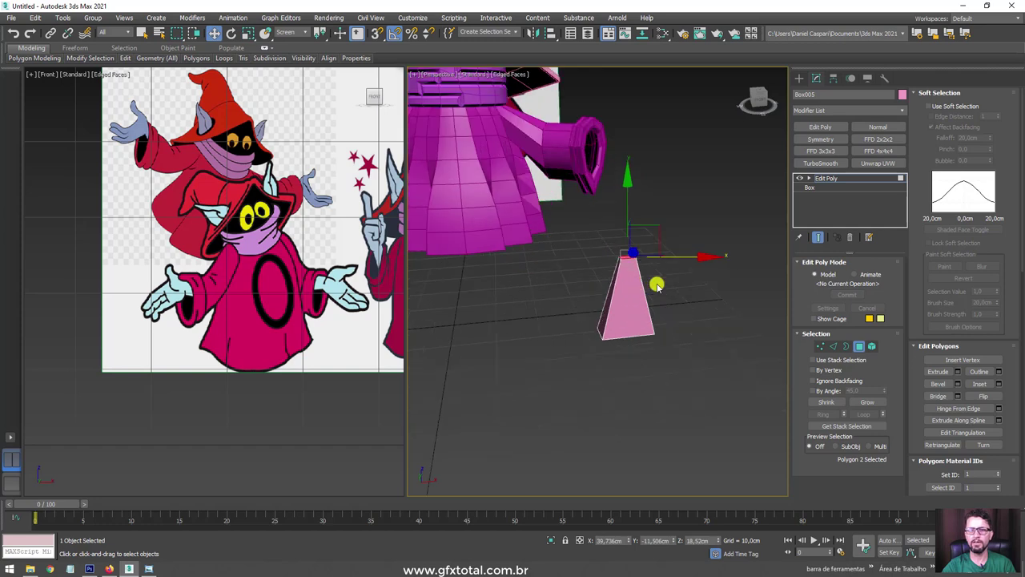
{"action": "key", "text": "w"}
{"action": "middle_click_drag", "start_coordinate": [668, 293], "coordinate": [631, 256], "text": "alt"}
{"action": "left_click", "coordinate": [871, 178]}
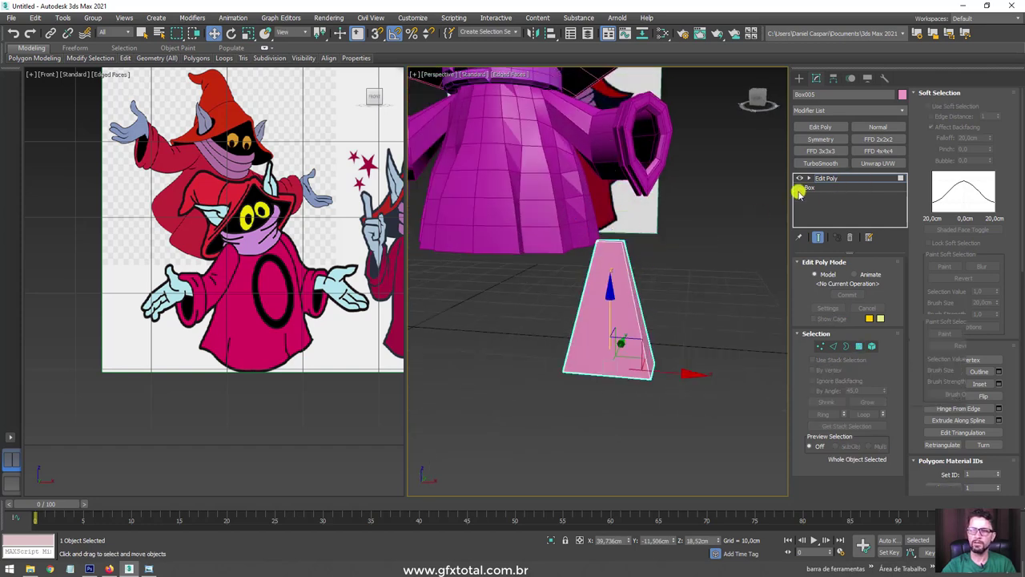
Step: Move the tapered box up onto the reference sheet beside the drawn ear
{"action": "scroll", "coordinate": [703, 230], "scroll_direction": "down", "scroll_amount": 4}
{"action": "scroll", "coordinate": [291, 272], "scroll_direction": "down", "scroll_amount": 3}
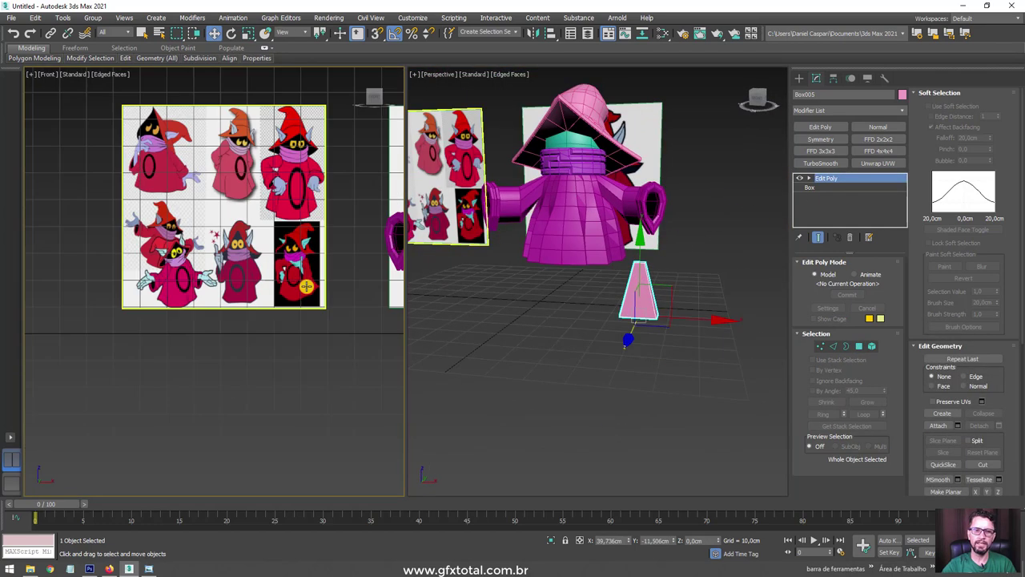
{"action": "scroll", "coordinate": [304, 292], "scroll_direction": "down", "scroll_amount": 2}
{"action": "middle_click_drag", "start_coordinate": [348, 291], "coordinate": [252, 313]}
{"action": "scroll", "coordinate": [251, 313], "scroll_direction": "up", "scroll_amount": 2}
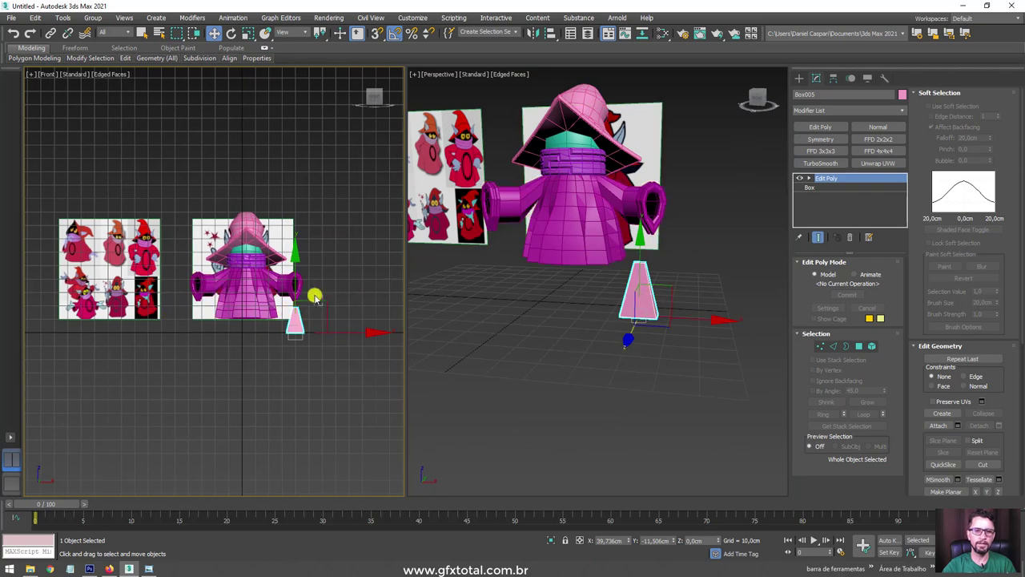
{"action": "left_click_drag", "start_coordinate": [325, 307], "coordinate": [196, 271]}
{"action": "scroll", "coordinate": [126, 253], "scroll_direction": "up", "scroll_amount": 3}
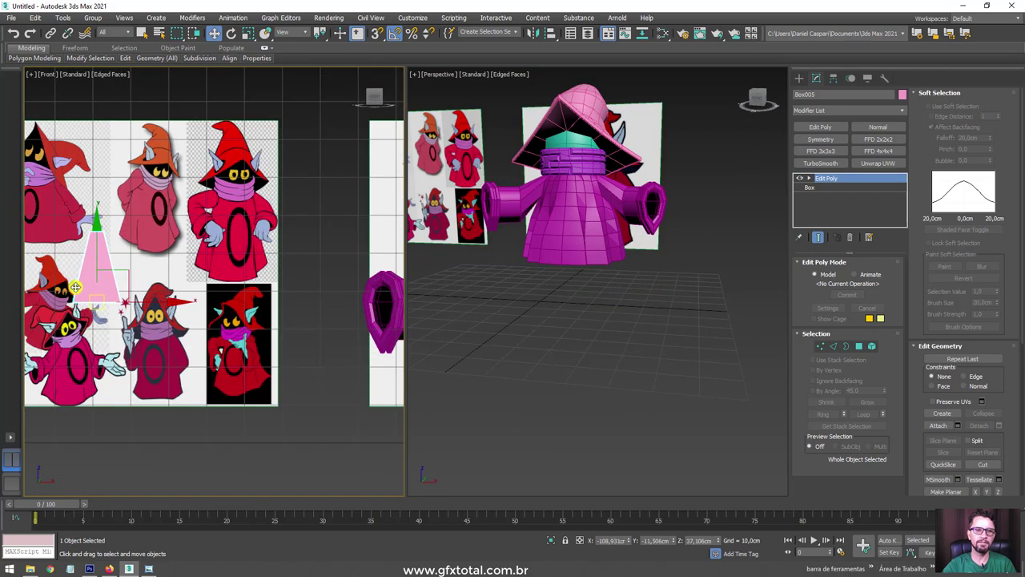
{"action": "scroll", "coordinate": [176, 233], "scroll_direction": "up", "scroll_amount": 2}
{"action": "scroll", "coordinate": [234, 213], "scroll_direction": "up", "scroll_amount": 2}
{"action": "left_click_drag", "start_coordinate": [268, 217], "coordinate": [300, 285]}
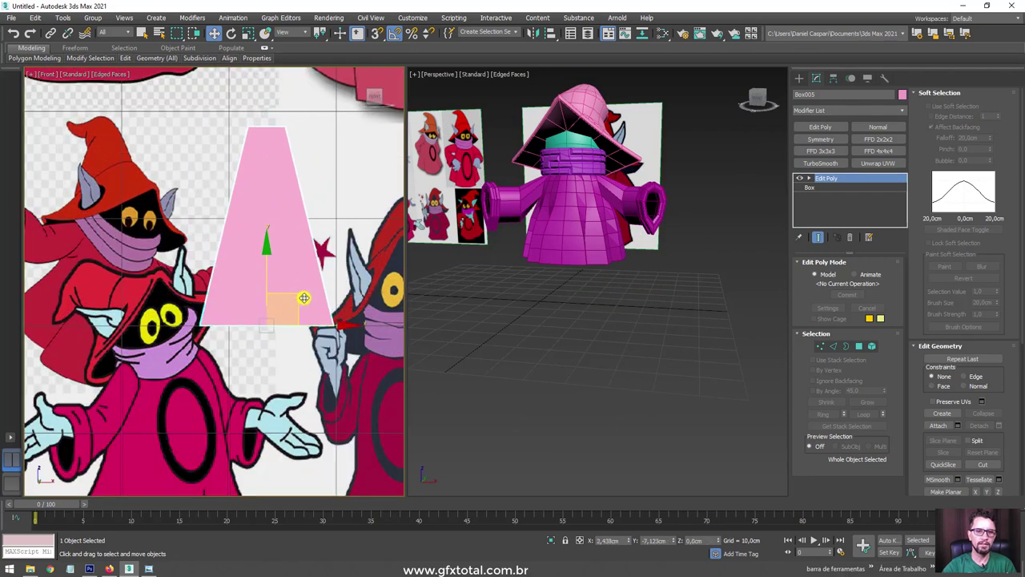
Step: Shrink the shape to ear size and place it over the drawn ear
{"action": "key", "text": "r"}
{"action": "middle_click_drag", "start_coordinate": [305, 304], "coordinate": [284, 283]}
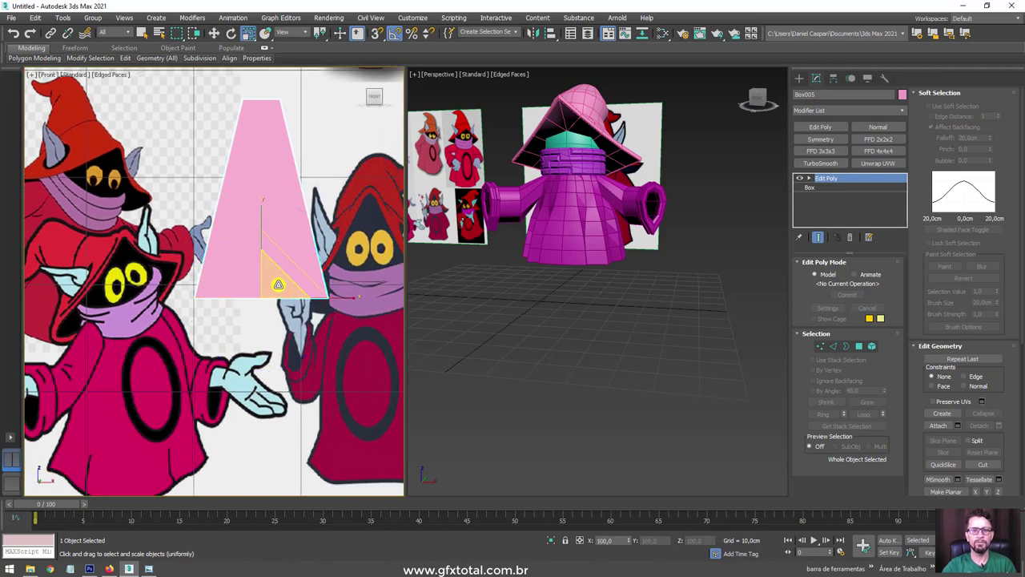
{"action": "left_click_drag", "start_coordinate": [278, 284], "coordinate": [313, 373]}
{"action": "key", "text": "w"}
{"action": "left_click_drag", "start_coordinate": [298, 276], "coordinate": [304, 240]}
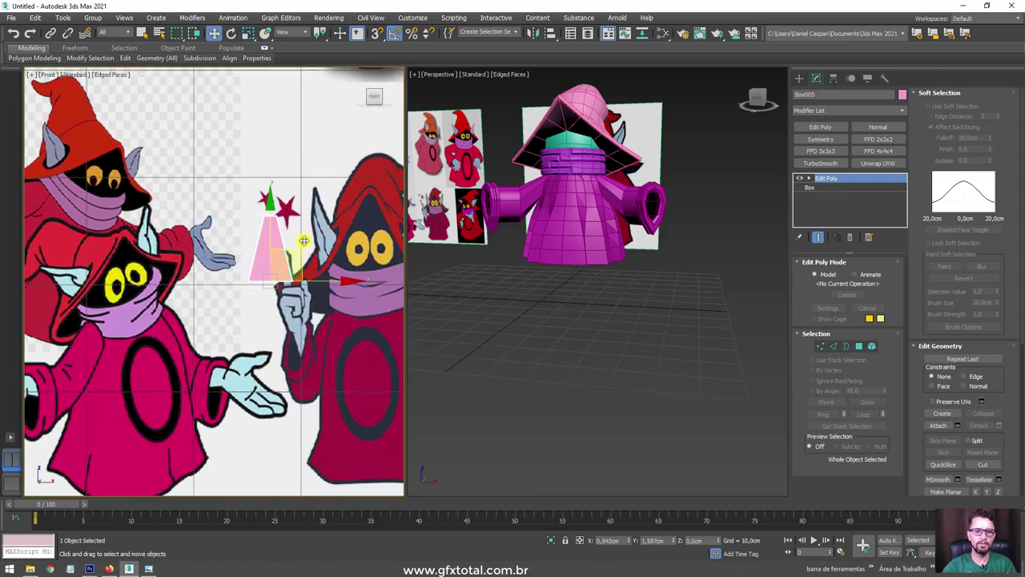
{"action": "scroll", "coordinate": [304, 240], "scroll_direction": "up", "scroll_amount": 2}
{"action": "scroll", "coordinate": [304, 240], "scroll_direction": "up", "scroll_amount": 2}
Step: Select the top vertices and scale them together into a narrow point
{"action": "left_click", "coordinate": [823, 346]}
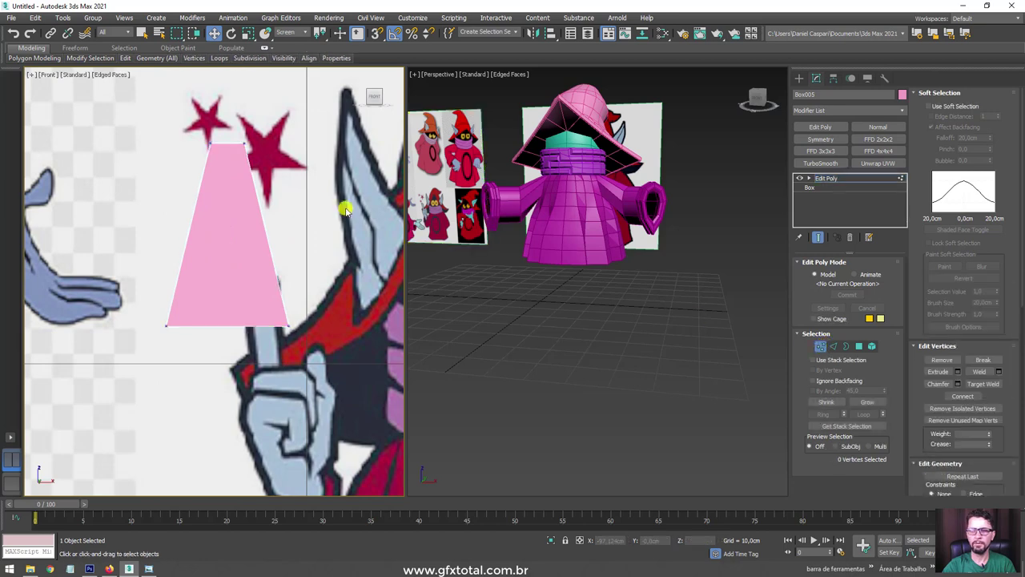
{"action": "mouse_move", "coordinate": [179, 120]}
{"action": "left_mouse_down"}
{"action": "mouse_move", "coordinate": [252, 119]}
{"action": "mouse_move", "coordinate": [245, 64]}
{"action": "mouse_move", "coordinate": [262, 140]}
{"action": "left_mouse_up"}
{"action": "key", "text": "r"}
{"action": "key", "text": "r"}
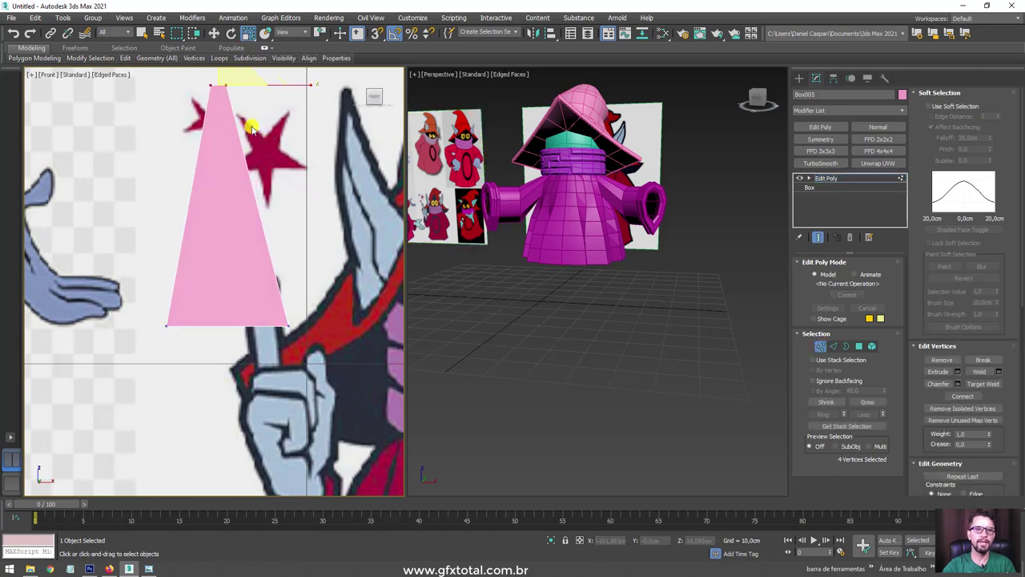
{"action": "scroll", "coordinate": [309, 172], "scroll_direction": "down", "scroll_amount": 2}
{"action": "mouse_move", "coordinate": [309, 173]}
{"action": "middle_mouse_down", "text": "alt"}
{"action": "mouse_move", "coordinate": [290, 220]}
{"action": "mouse_move", "coordinate": [274, 98]}
{"action": "mouse_move", "coordinate": [290, 199]}
{"action": "mouse_move", "coordinate": [331, 267]}
{"action": "mouse_move", "coordinate": [344, 264]}
{"action": "middle_mouse_up", "text": "alt"}
{"action": "key", "text": "w"}
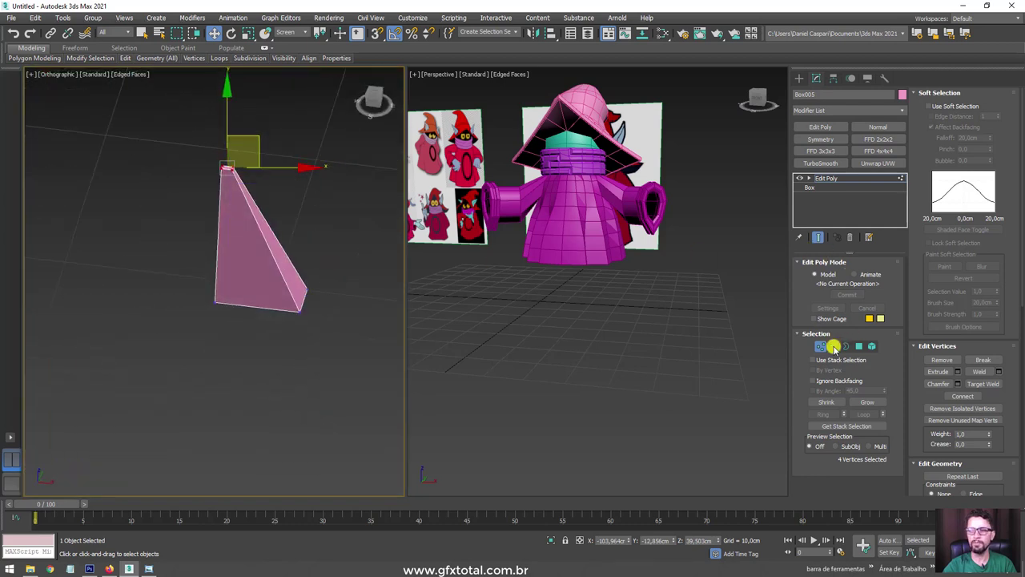
Step: Select the bottom edge, Ring it, and Connect to add a middle edge loop
{"action": "left_click", "coordinate": [834, 345]}
{"action": "left_click", "coordinate": [259, 309]}
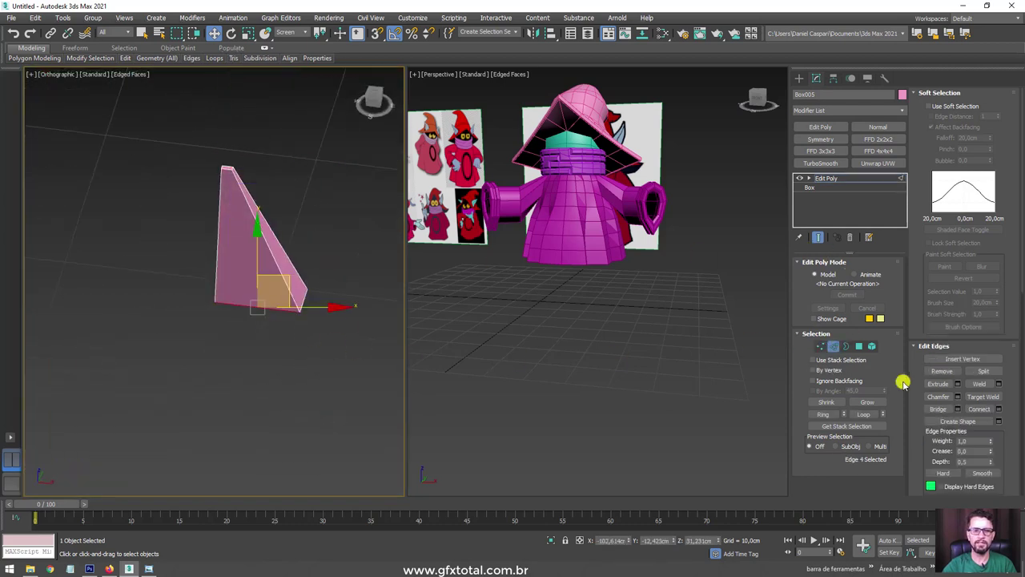
{"action": "left_click", "coordinate": [827, 413]}
{"action": "left_click", "coordinate": [978, 408]}
Step: Nudge a new loop edge outward using the View reference coordinate system
{"action": "mouse_move", "coordinate": [265, 240]}
{"action": "middle_mouse_down", "text": "alt"}
{"action": "mouse_move", "coordinate": [257, 284]}
{"action": "mouse_move", "coordinate": [255, 217]}
{"action": "middle_mouse_up", "text": "alt"}
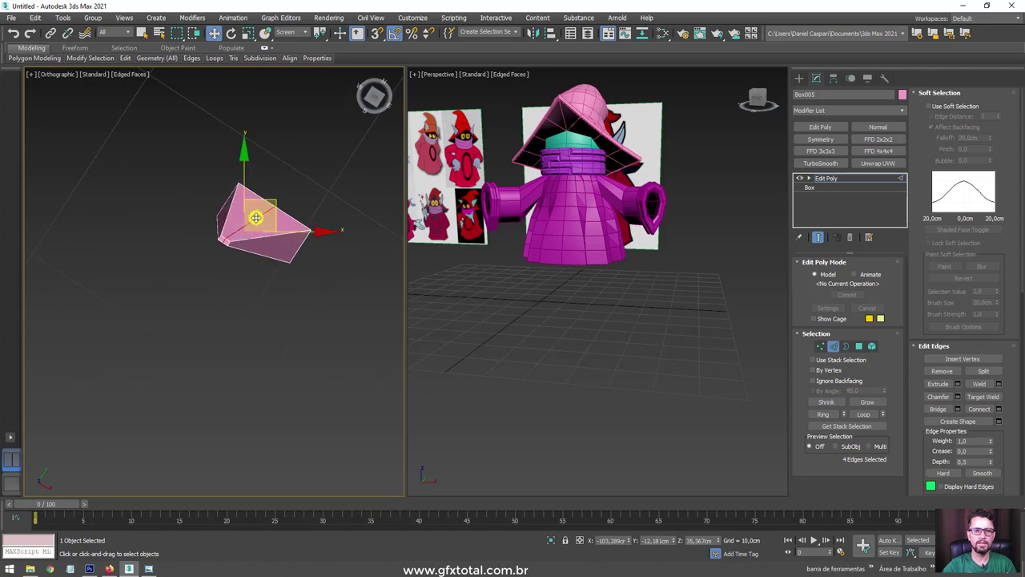
{"action": "left_click", "coordinate": [256, 218]}
{"action": "left_click_drag", "start_coordinate": [281, 195], "coordinate": [288, 189]}
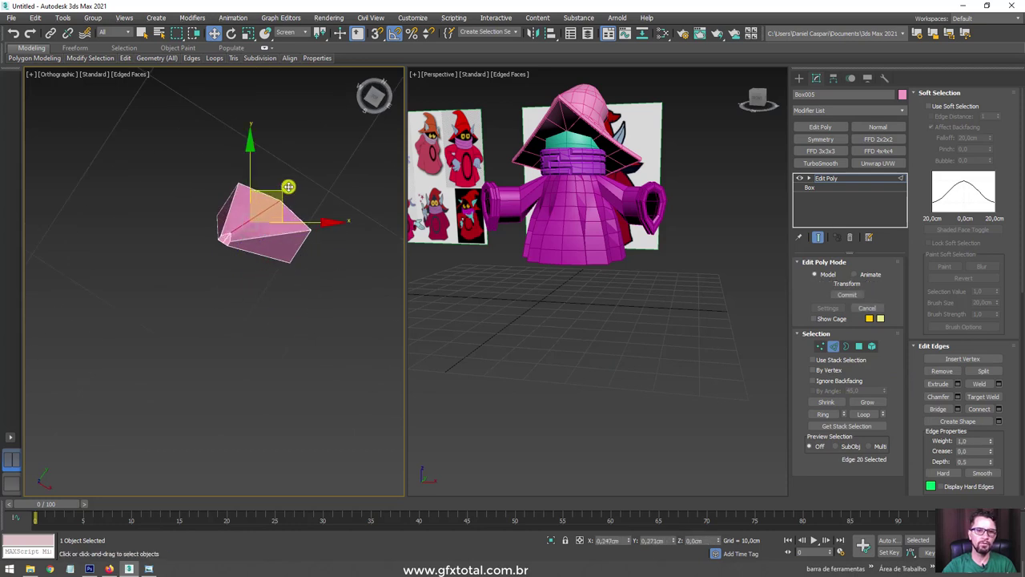
{"action": "left_click", "coordinate": [290, 34]}
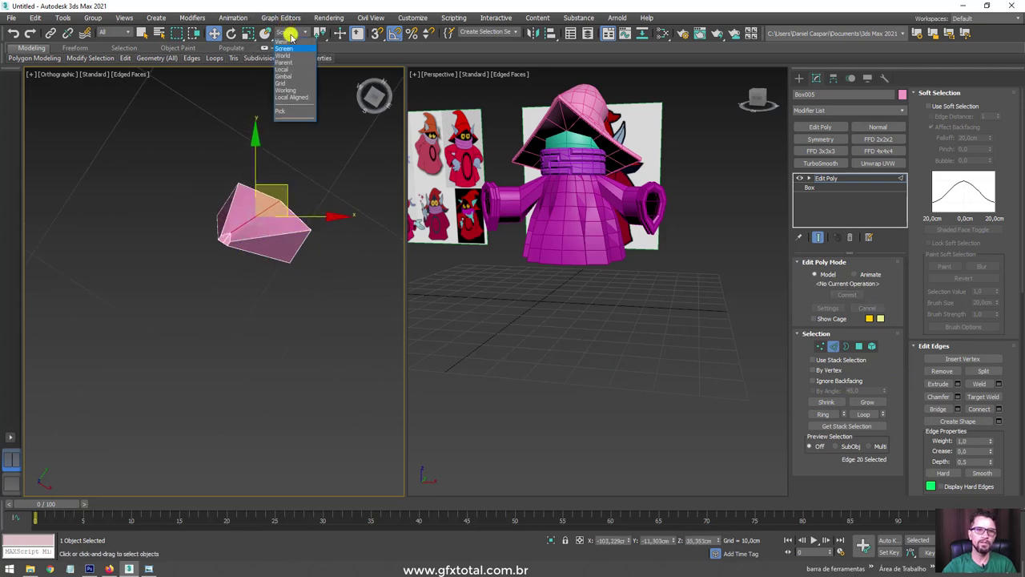
{"action": "left_click", "coordinate": [285, 42]}
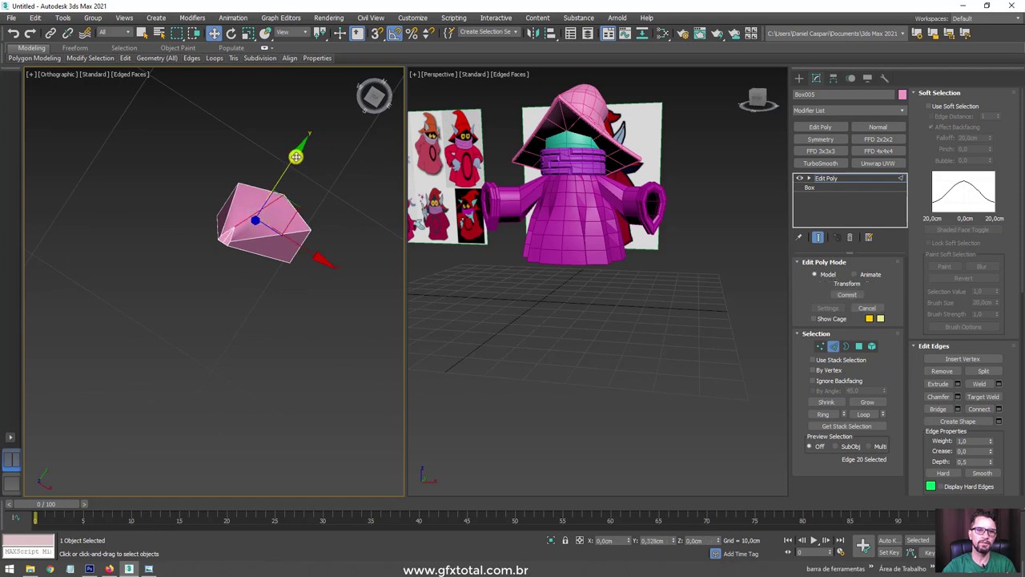
{"action": "mouse_move", "coordinate": [301, 199]}
{"action": "middle_mouse_down", "text": "alt"}
{"action": "mouse_move", "coordinate": [279, 203]}
{"action": "mouse_move", "coordinate": [298, 184]}
{"action": "mouse_move", "coordinate": [283, 241]}
{"action": "mouse_move", "coordinate": [296, 172]}
{"action": "middle_mouse_up", "text": "alt"}
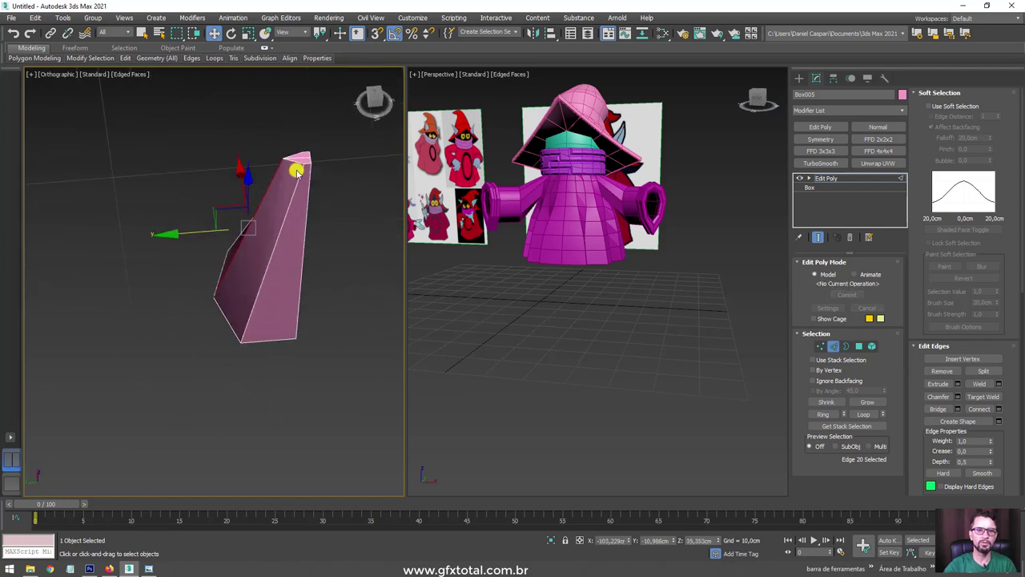
Step: Select the ear's tip vertex to adjust the point
{"action": "left_click", "coordinate": [820, 346]}
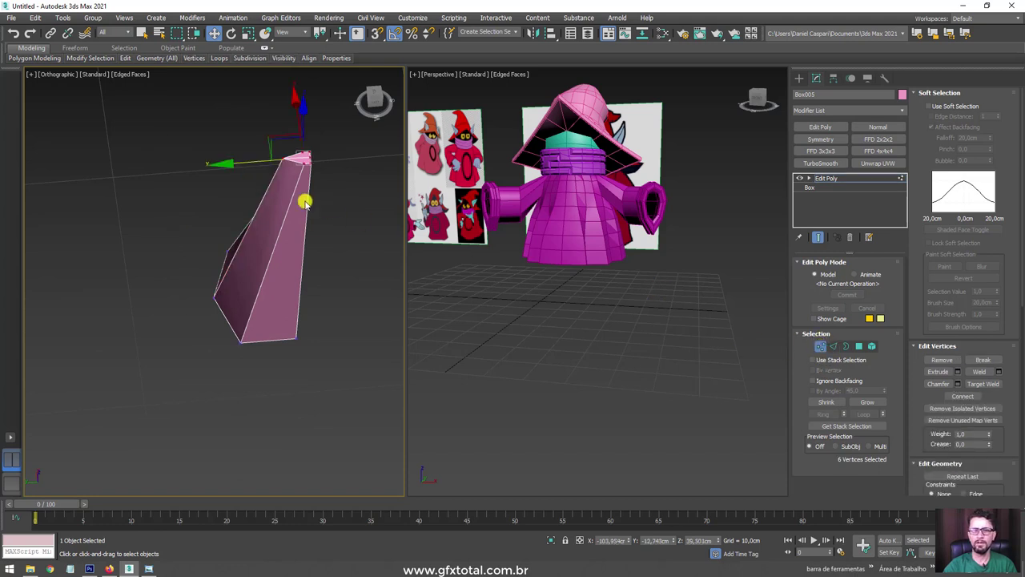
{"action": "left_click", "coordinate": [276, 162]}
{"action": "mouse_move", "coordinate": [256, 160]}
{"action": "middle_mouse_down", "text": "alt"}
{"action": "mouse_move", "coordinate": [172, 204]}
{"action": "mouse_move", "coordinate": [259, 281]}
{"action": "mouse_move", "coordinate": [276, 260]}
{"action": "middle_mouse_up", "text": "alt"}
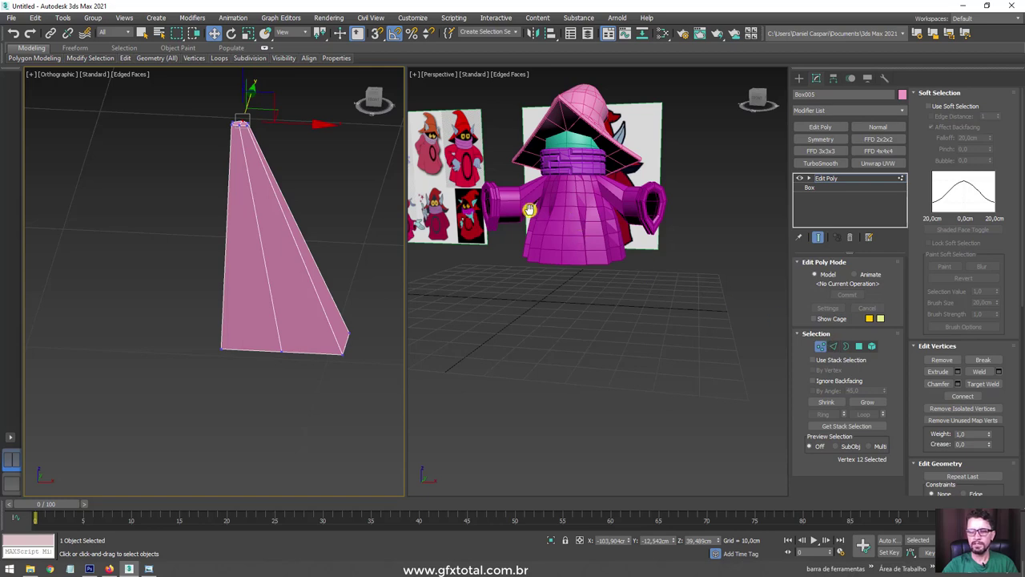
{"action": "middle_click_drag", "start_coordinate": [529, 210], "coordinate": [435, 275]}
Step: In the front view, select and delete the ear box's two front faces
{"action": "middle_click", "coordinate": [219, 277]}
{"action": "key", "text": "f"}
{"action": "scroll", "coordinate": [249, 240], "scroll_direction": "down", "scroll_amount": 2}
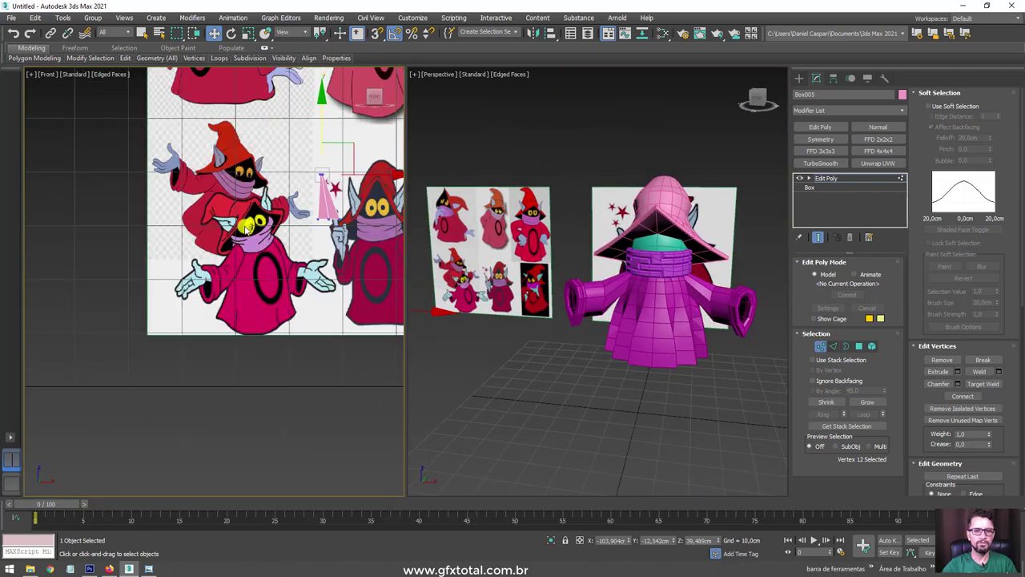
{"action": "scroll", "coordinate": [261, 210], "scroll_direction": "up", "scroll_amount": 4}
{"action": "scroll", "coordinate": [256, 209], "scroll_direction": "up", "scroll_amount": 2}
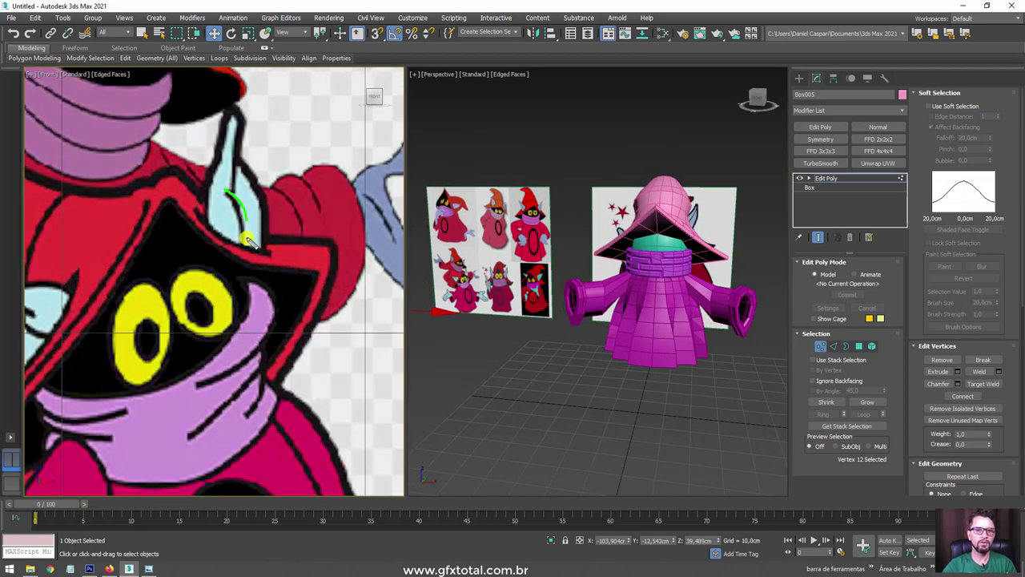
{"action": "scroll", "coordinate": [276, 234], "scroll_direction": "down", "scroll_amount": 3}
{"action": "scroll", "coordinate": [300, 256], "scroll_direction": "down", "scroll_amount": 2}
{"action": "scroll", "coordinate": [336, 256], "scroll_direction": "up", "scroll_amount": 3}
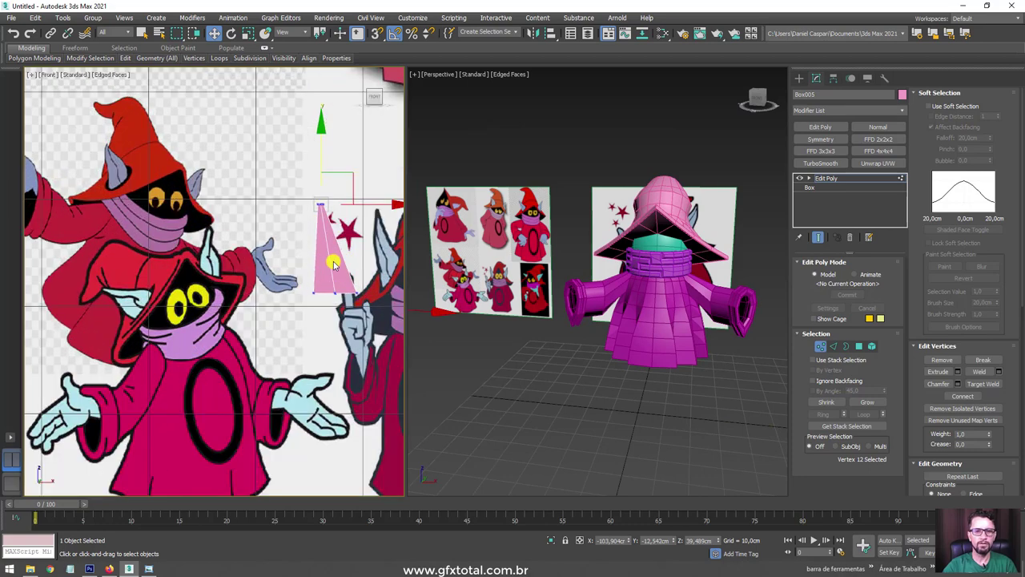
{"action": "scroll", "coordinate": [346, 268], "scroll_direction": "up", "scroll_amount": 2}
{"action": "left_click", "coordinate": [858, 346]}
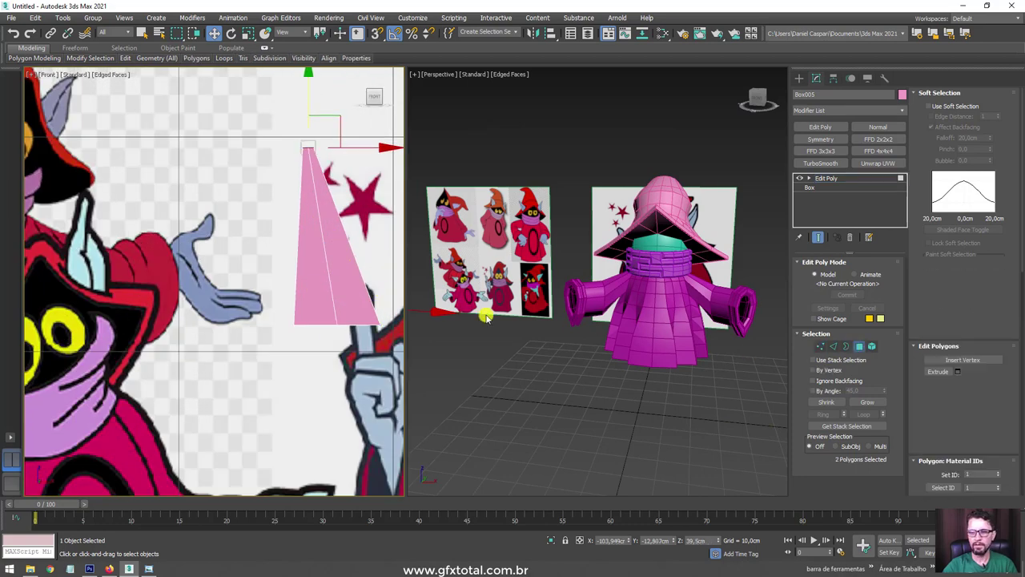
{"action": "left_click", "coordinate": [346, 298]}
{"action": "left_click", "coordinate": [320, 297], "text": "ctrl"}
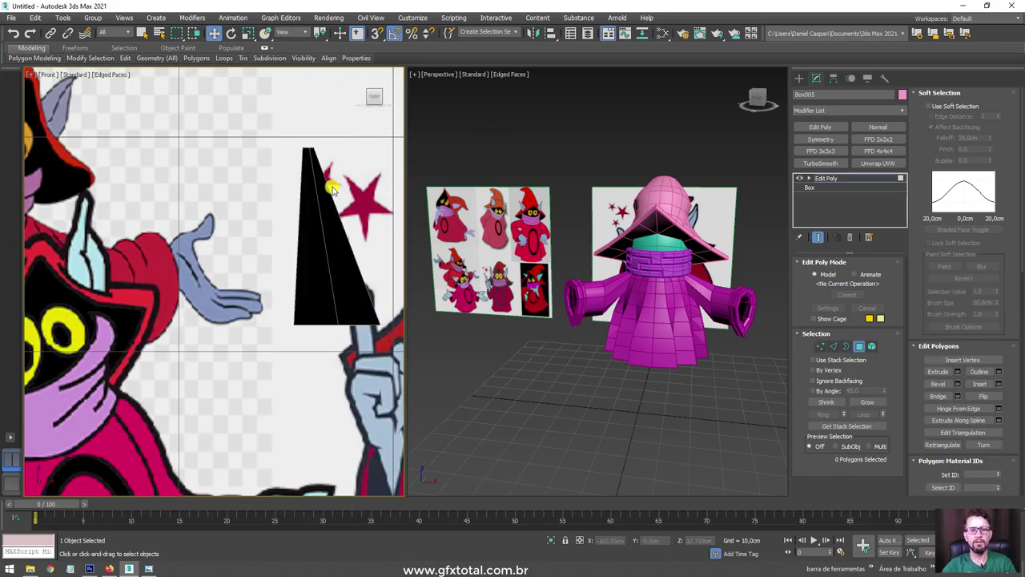
{"action": "middle_click_drag", "start_coordinate": [328, 264], "coordinate": [333, 205], "text": "alt"}
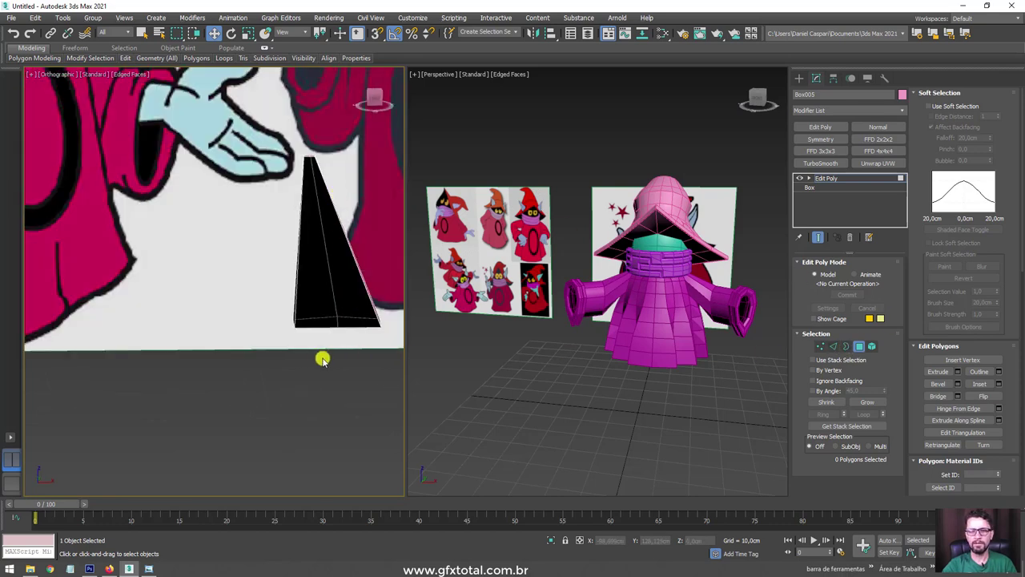
Step: Delete the box's thin bottom face as well
{"action": "left_click", "coordinate": [335, 327]}
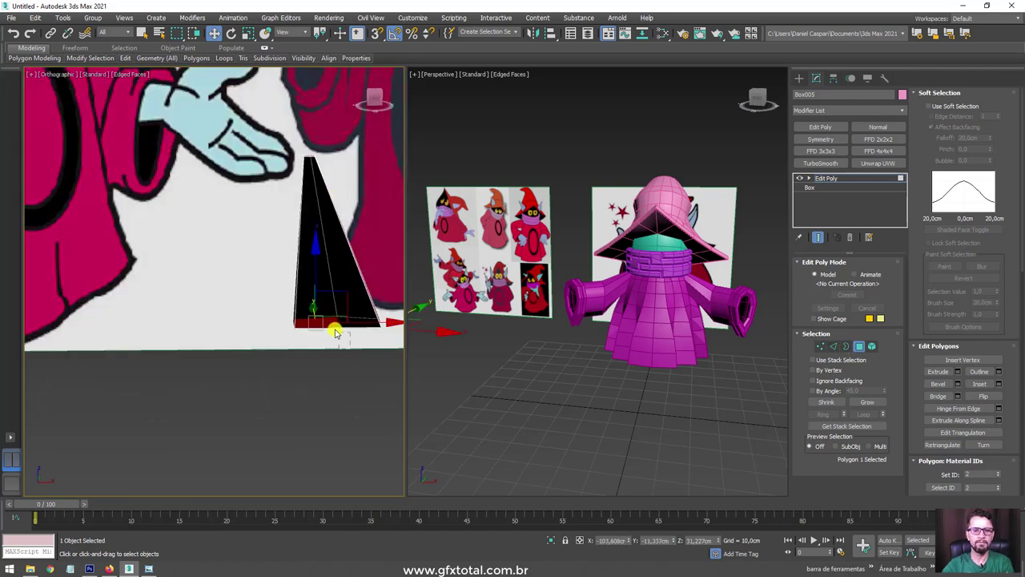
{"action": "left_click", "coordinate": [325, 326]}
{"action": "middle_click_drag", "start_coordinate": [348, 308], "coordinate": [365, 295], "text": "alt"}
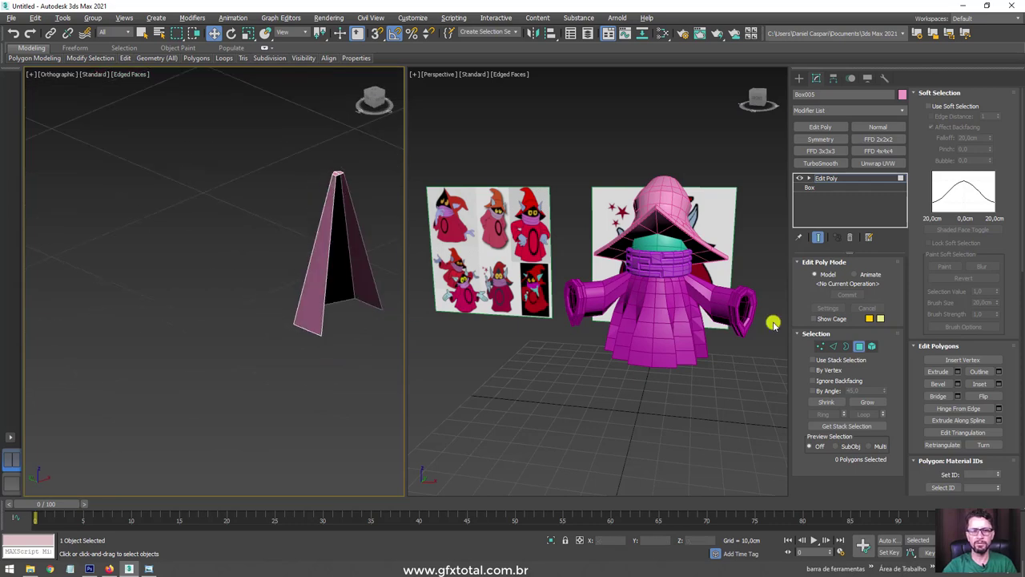
Step: Connect the wall edge ring with 3 segments to add horizontal loops up the wedge
{"action": "left_click", "coordinate": [832, 345]}
{"action": "double_click", "coordinate": [286, 258]}
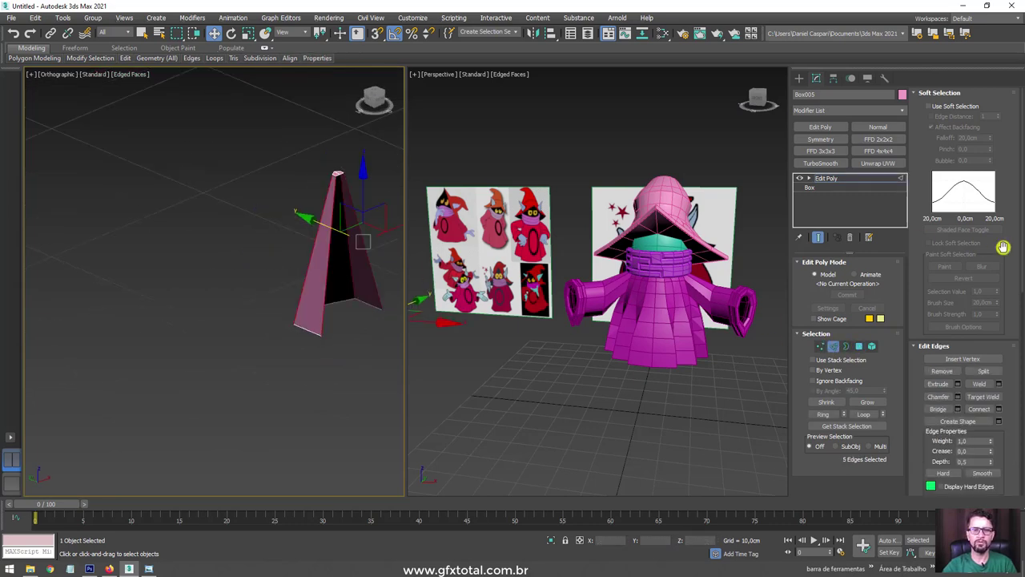
{"action": "left_click", "coordinate": [996, 410]}
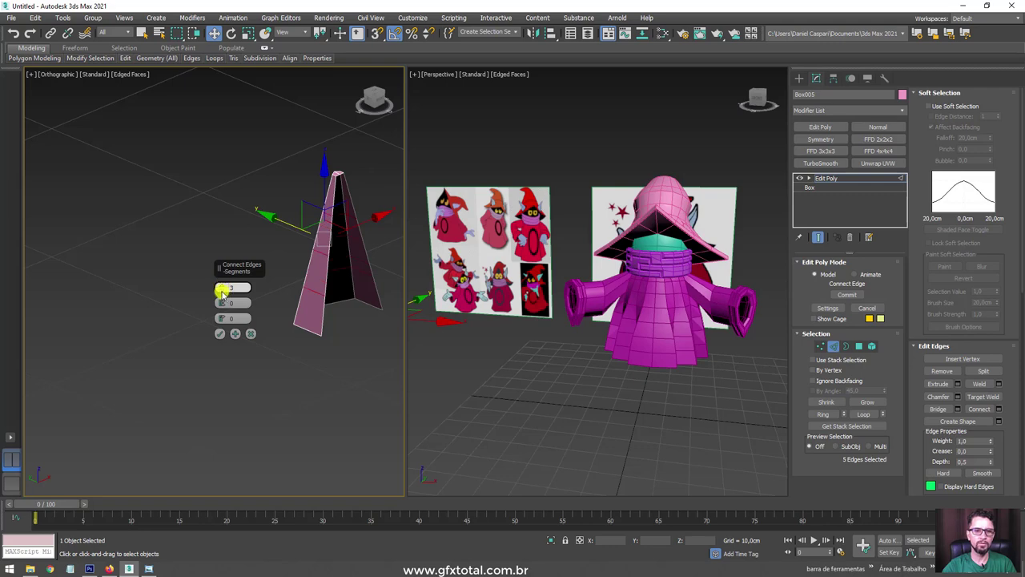
{"action": "left_click", "coordinate": [219, 333]}
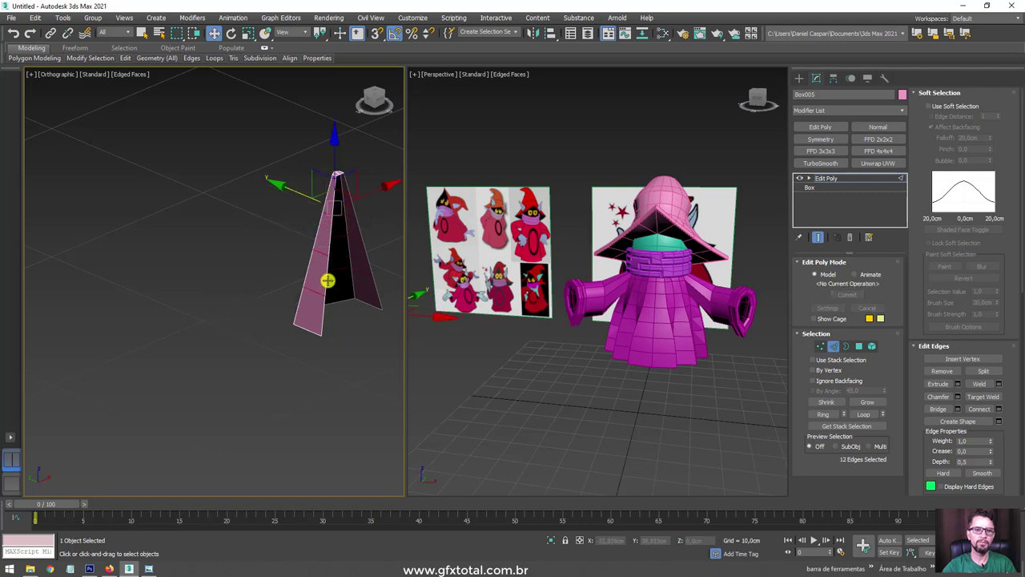
{"action": "scroll", "coordinate": [327, 279], "scroll_direction": "up", "scroll_amount": 2}
{"action": "scroll", "coordinate": [327, 278], "scroll_direction": "up", "scroll_amount": 3}
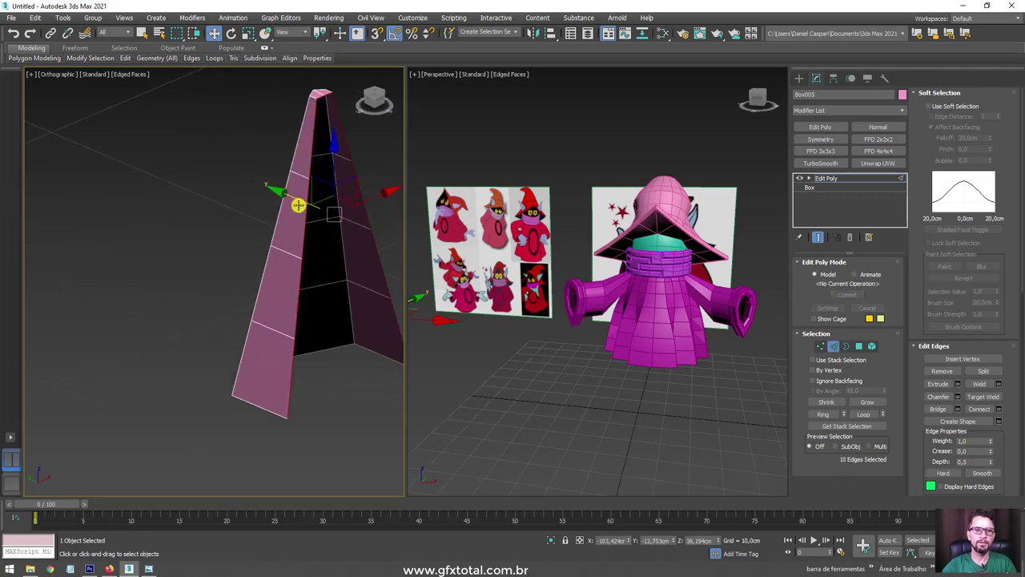
{"action": "key", "text": "r"}
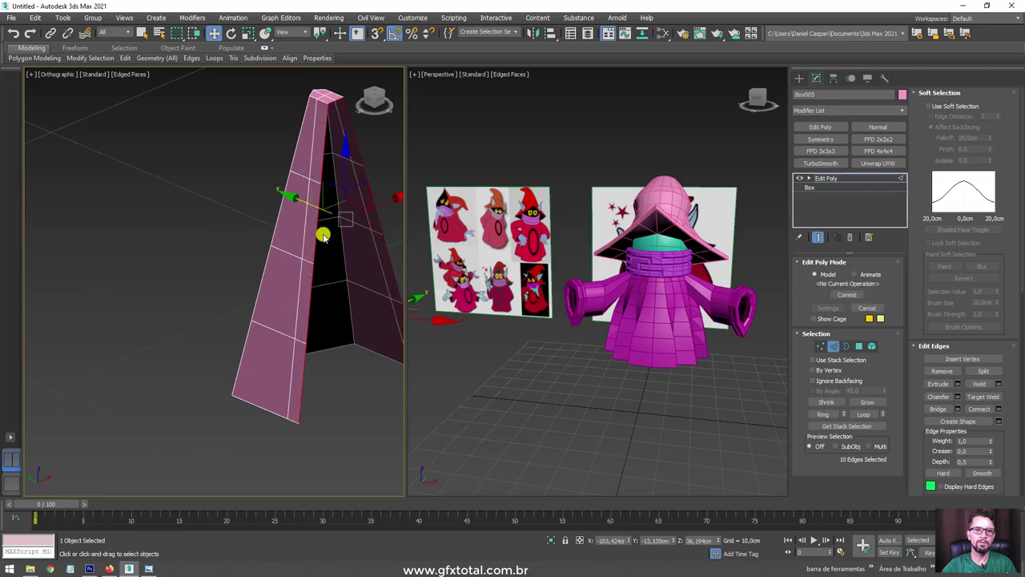
{"action": "scroll", "coordinate": [320, 232], "scroll_direction": "up", "scroll_amount": 2}
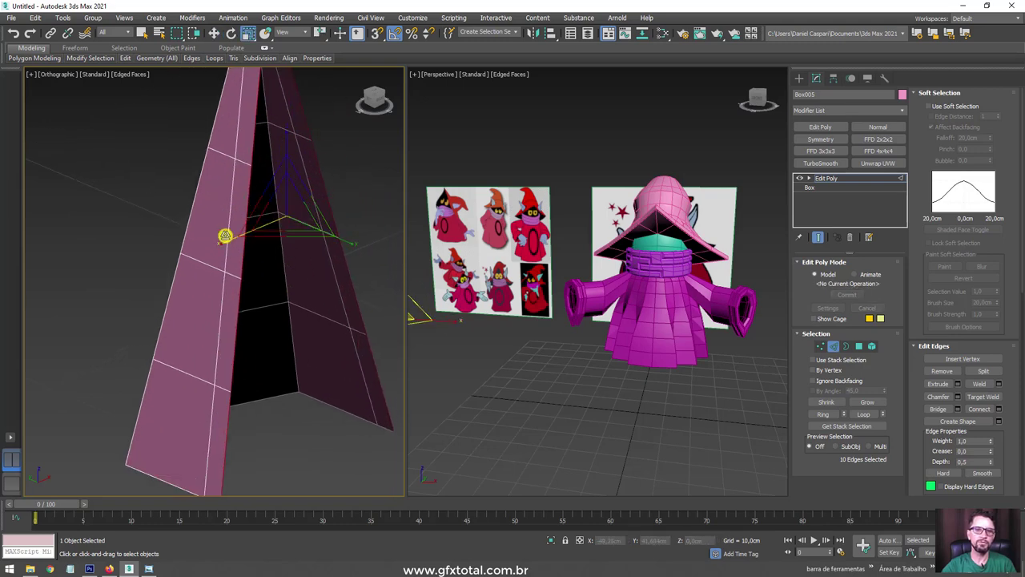
Step: Scale the edge loops to spread the walls, then pull the right wall inward
{"action": "left_click_drag", "start_coordinate": [217, 245], "coordinate": [224, 242]}
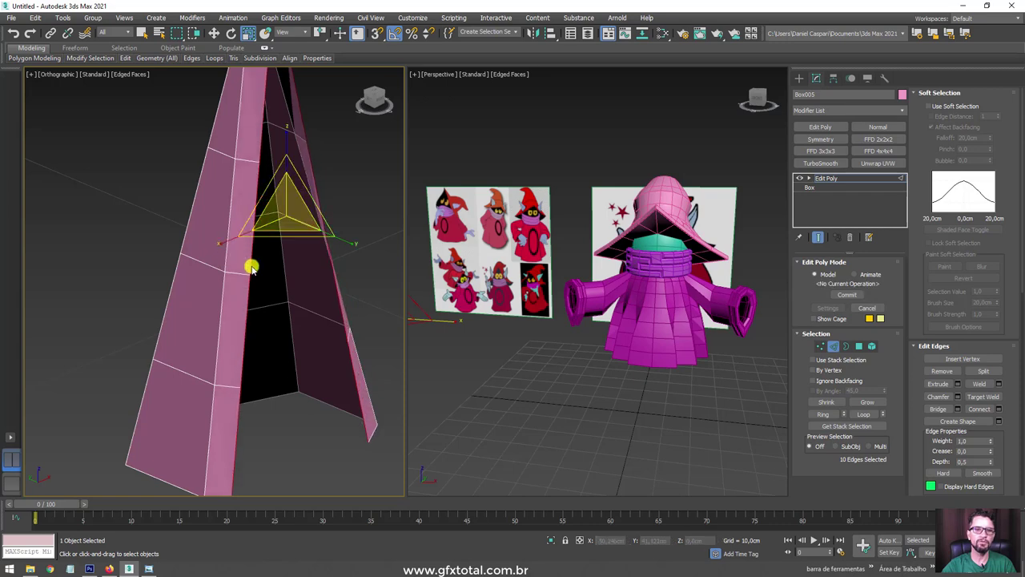
{"action": "scroll", "coordinate": [280, 280], "scroll_direction": "down", "scroll_amount": 3}
{"action": "scroll", "coordinate": [313, 299], "scroll_direction": "down", "scroll_amount": 2}
{"action": "left_click", "coordinate": [235, 332]}
{"action": "middle_click_drag", "start_coordinate": [235, 332], "coordinate": [297, 217], "text": "alt"}
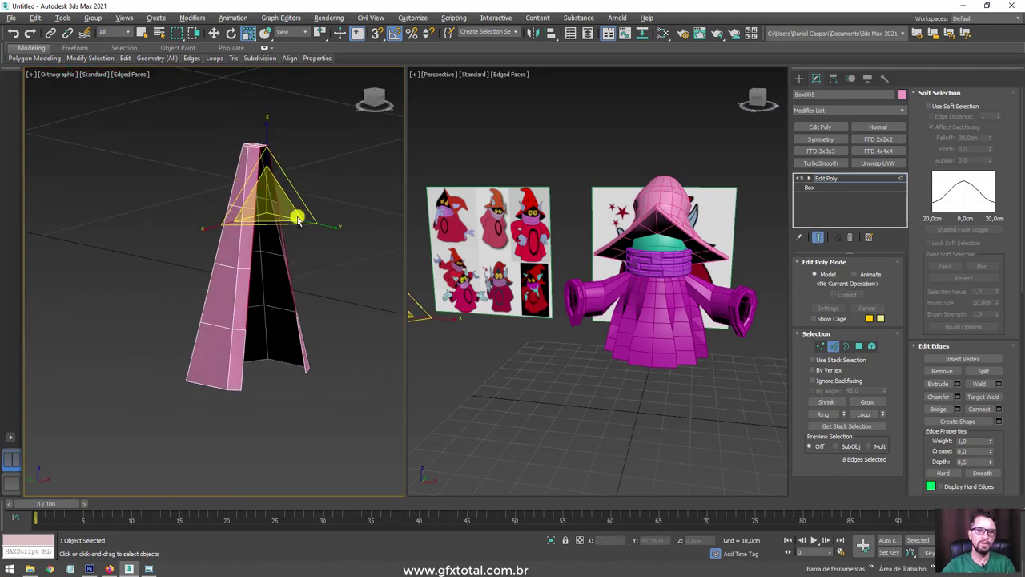
{"action": "left_click_drag", "start_coordinate": [270, 134], "coordinate": [275, 299]}
Step: Pick out a single lower edge on the wedge's wall for reshaping
{"action": "left_click", "coordinate": [286, 293]}
{"action": "key", "text": "w"}
{"action": "mouse_move", "coordinate": [286, 293]}
{"action": "middle_mouse_down", "text": "alt"}
{"action": "mouse_move", "coordinate": [312, 289]}
{"action": "mouse_move", "coordinate": [258, 329]}
{"action": "middle_mouse_up", "text": "alt"}
{"action": "left_click", "coordinate": [237, 318]}
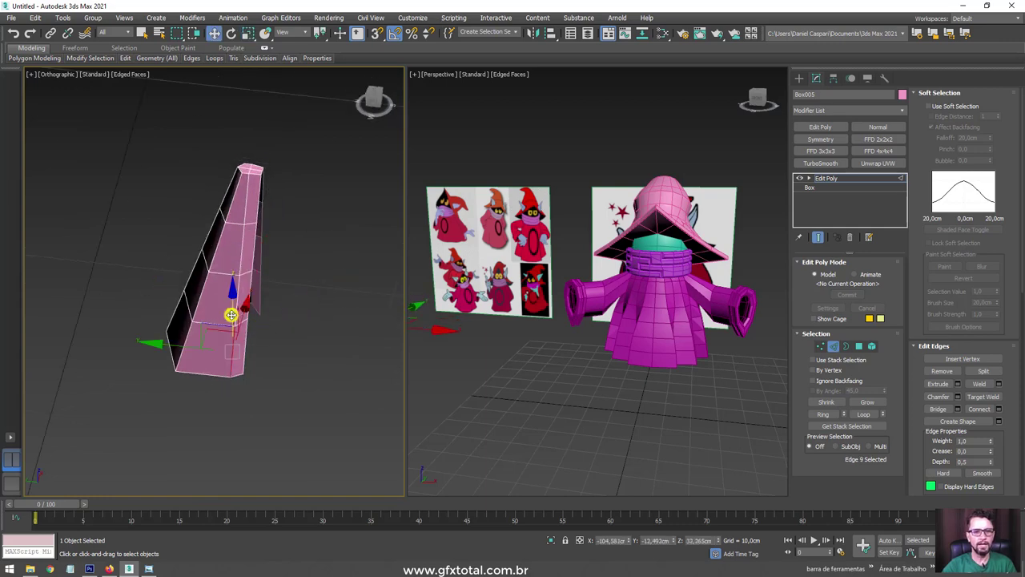
{"action": "left_click", "coordinate": [235, 311], "text": "ctrl"}
{"action": "left_click", "coordinate": [185, 295], "text": "ctrl"}
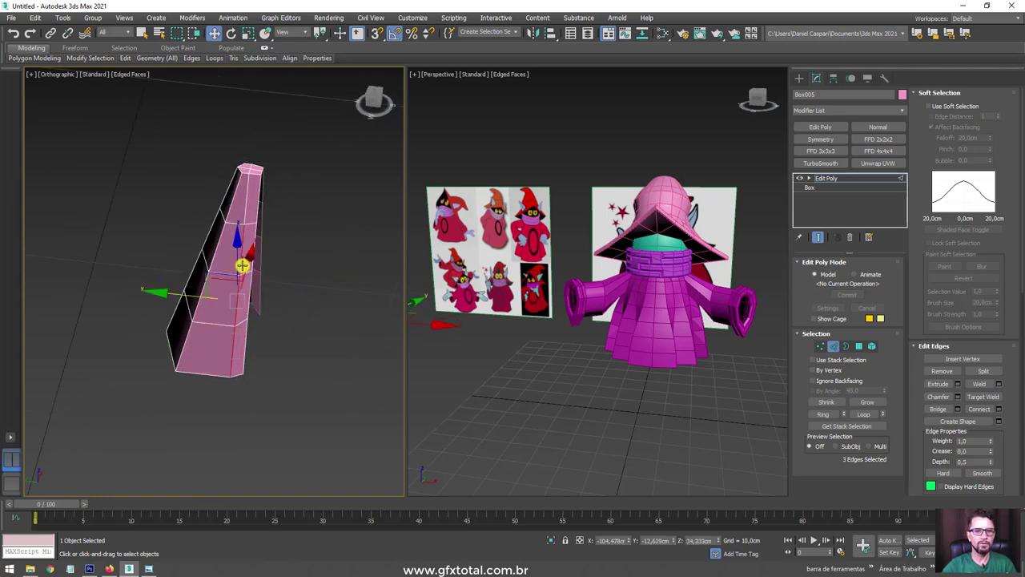
{"action": "left_click", "coordinate": [186, 290], "text": "alt"}
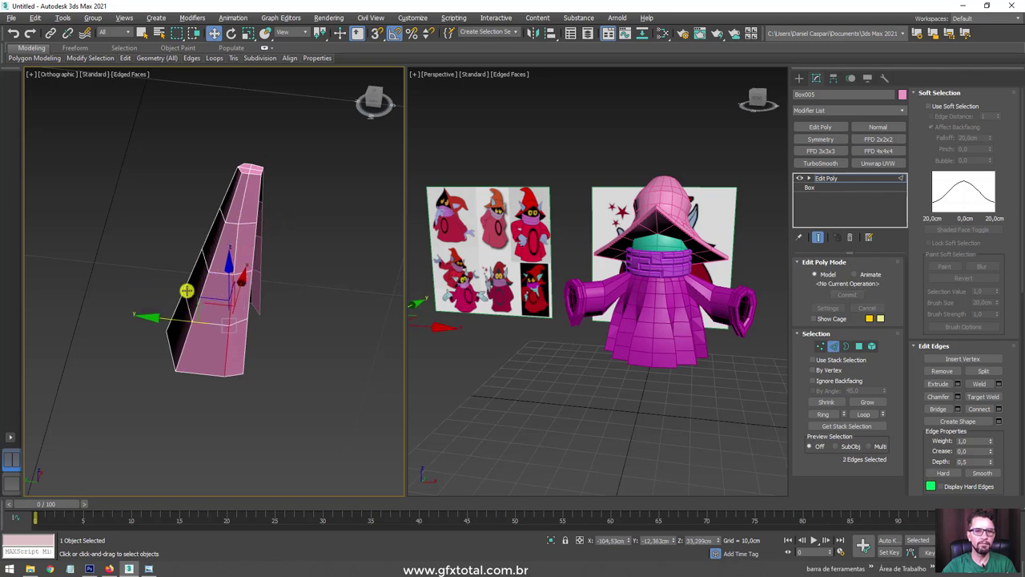
{"action": "left_click", "coordinate": [176, 343]}
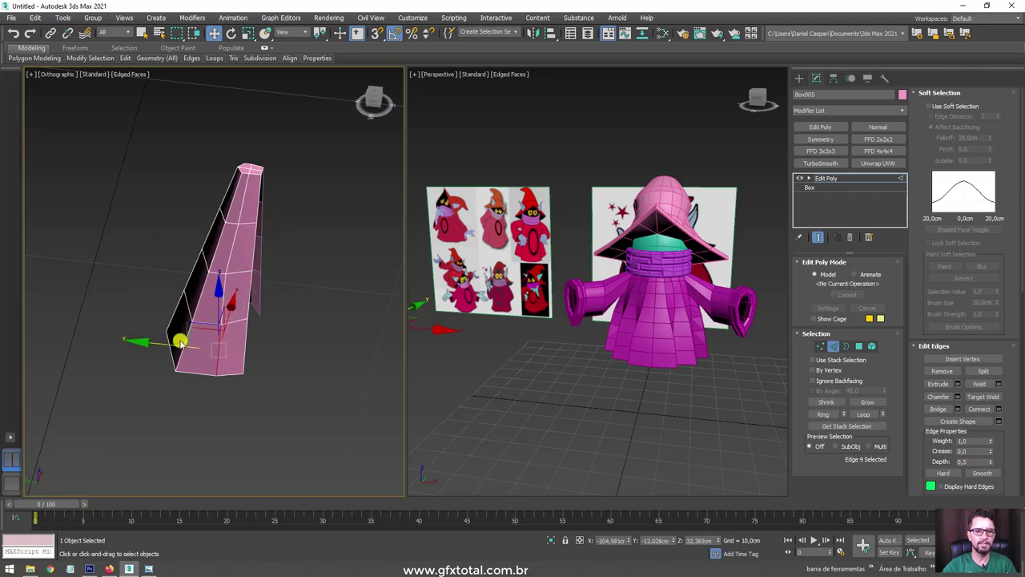
{"action": "mouse_move", "coordinate": [175, 345]}
{"action": "middle_mouse_down", "text": "alt"}
{"action": "mouse_move", "coordinate": [250, 344]}
{"action": "mouse_move", "coordinate": [293, 330]}
{"action": "middle_mouse_up", "text": "alt"}
Step: Select a left-wall edge and move it to reshape the ear against the reference
{"action": "left_click", "coordinate": [317, 340]}
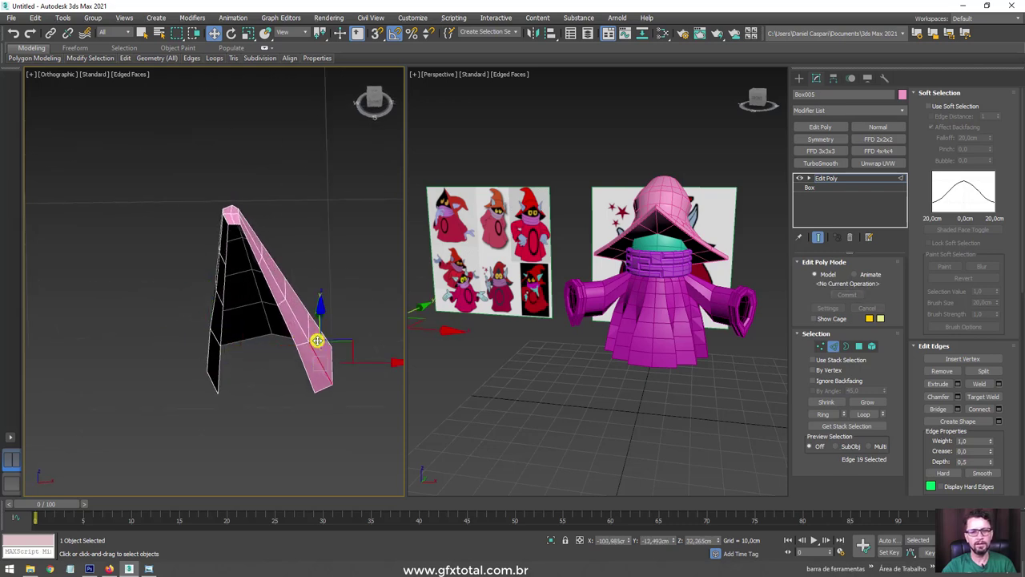
{"action": "double_click", "coordinate": [293, 297]}
{"action": "middle_click_drag", "start_coordinate": [277, 291], "coordinate": [340, 309], "text": "alt"}
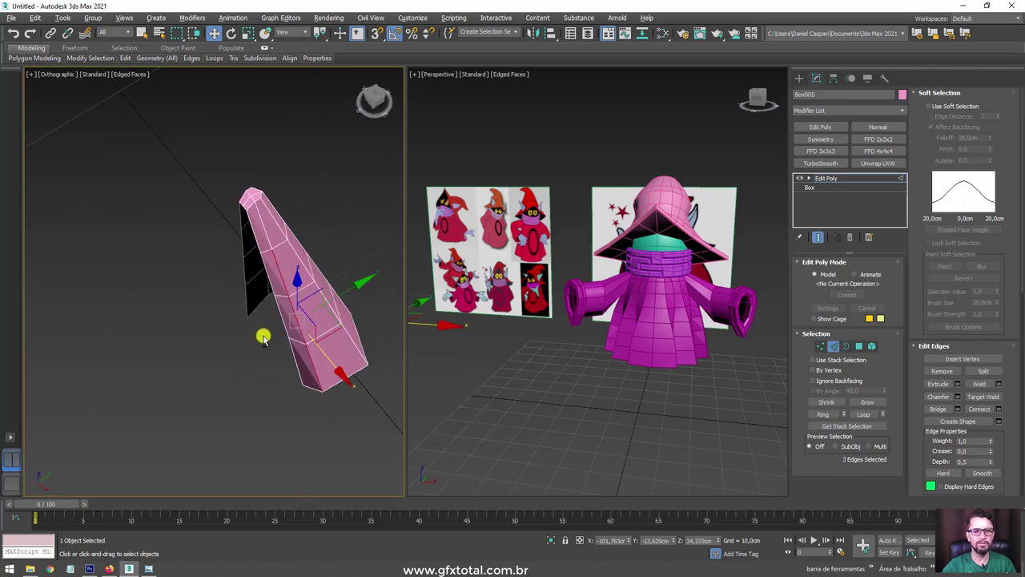
{"action": "left_click", "coordinate": [339, 309], "text": "alt"}
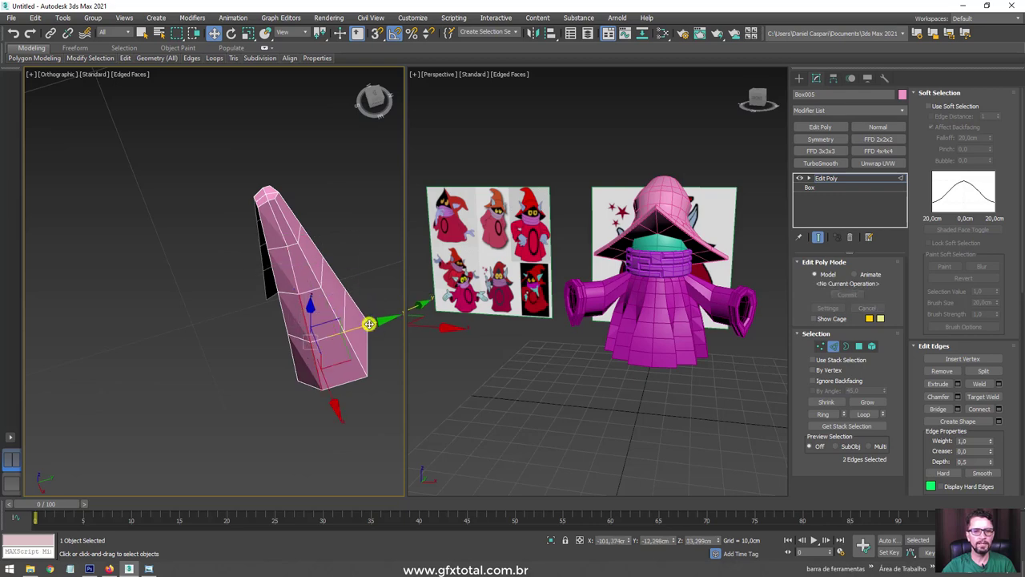
{"action": "left_click", "coordinate": [319, 335]}
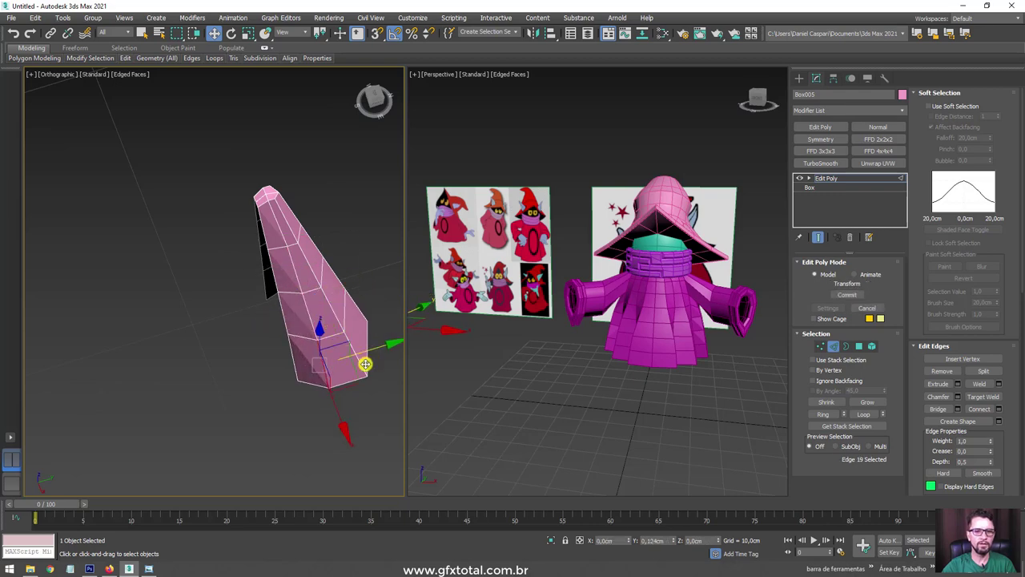
{"action": "middle_click_drag", "start_coordinate": [315, 391], "coordinate": [262, 309], "text": "alt"}
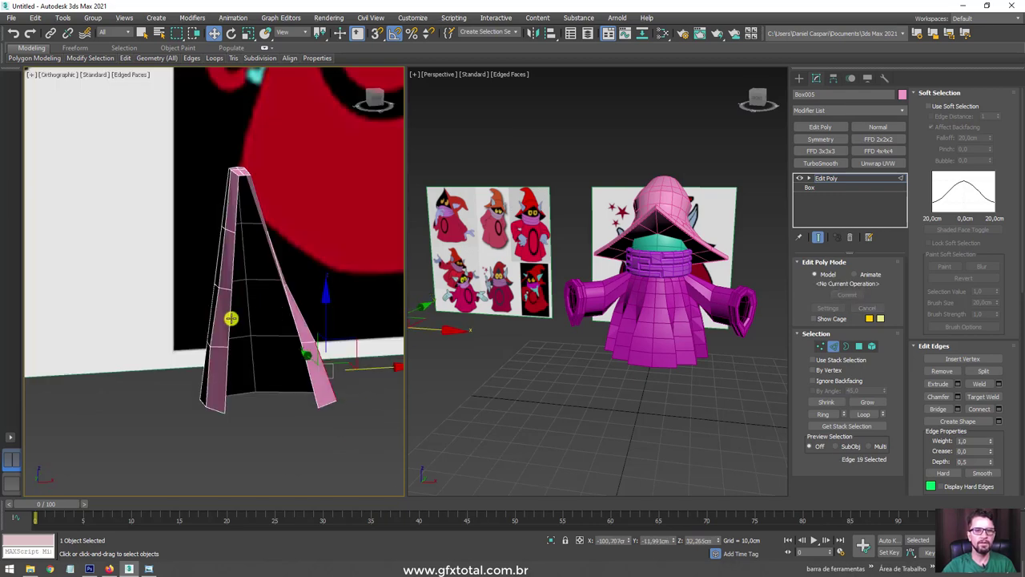
{"action": "left_click", "coordinate": [230, 318]}
{"action": "left_click_drag", "start_coordinate": [245, 304], "coordinate": [258, 322]}
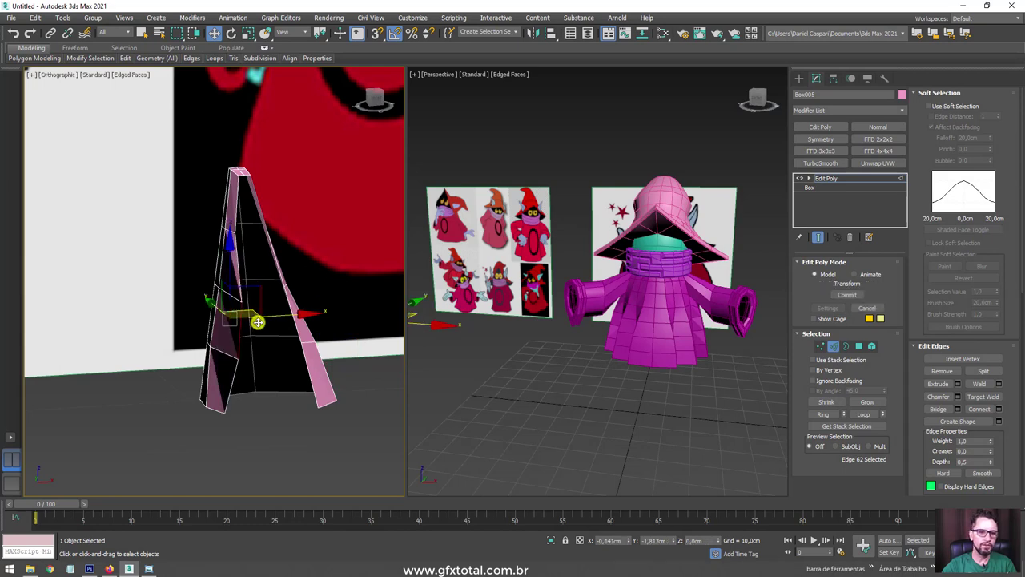
Step: Move several more edges to bend the ear's outer wall into a curved fold
{"action": "middle_click_drag", "start_coordinate": [258, 322], "coordinate": [255, 313], "text": "alt"}
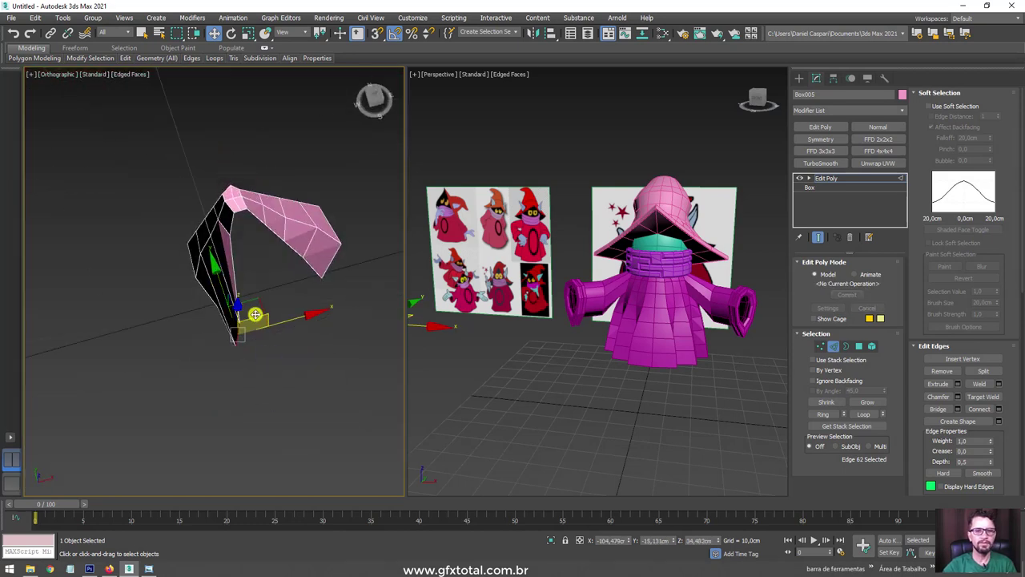
{"action": "left_click_drag", "start_coordinate": [260, 300], "coordinate": [270, 246]}
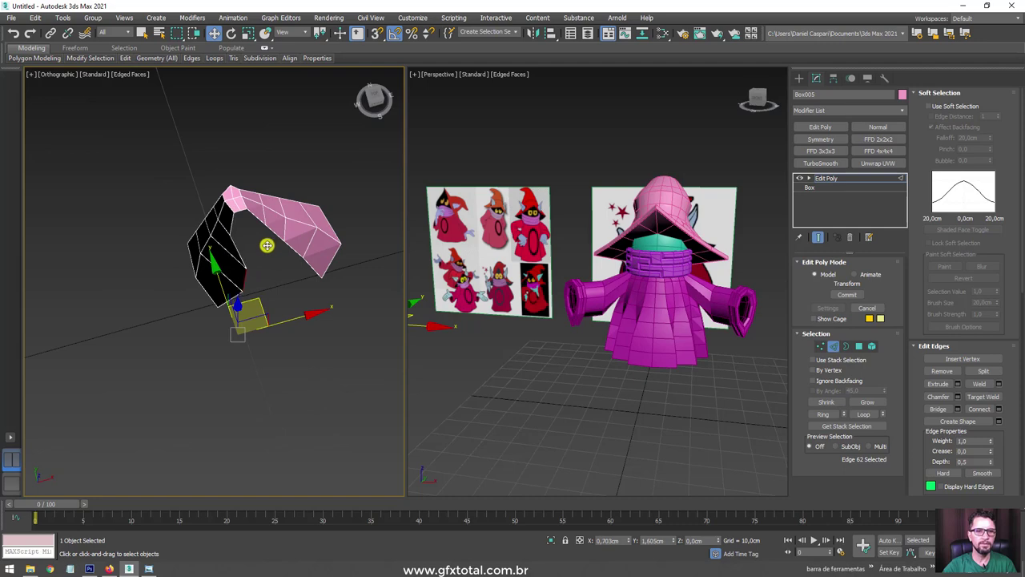
{"action": "middle_click_drag", "start_coordinate": [266, 245], "coordinate": [273, 229], "text": "alt"}
{"action": "left_click", "coordinate": [200, 273]}
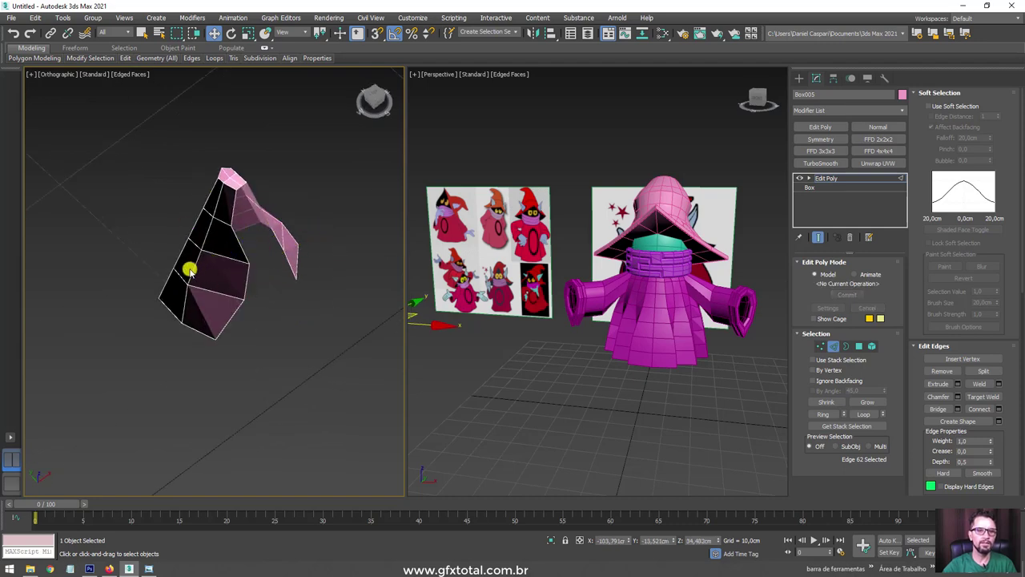
{"action": "middle_click_drag", "start_coordinate": [192, 270], "coordinate": [207, 288], "text": "alt"}
{"action": "left_click_drag", "start_coordinate": [195, 230], "coordinate": [225, 242]}
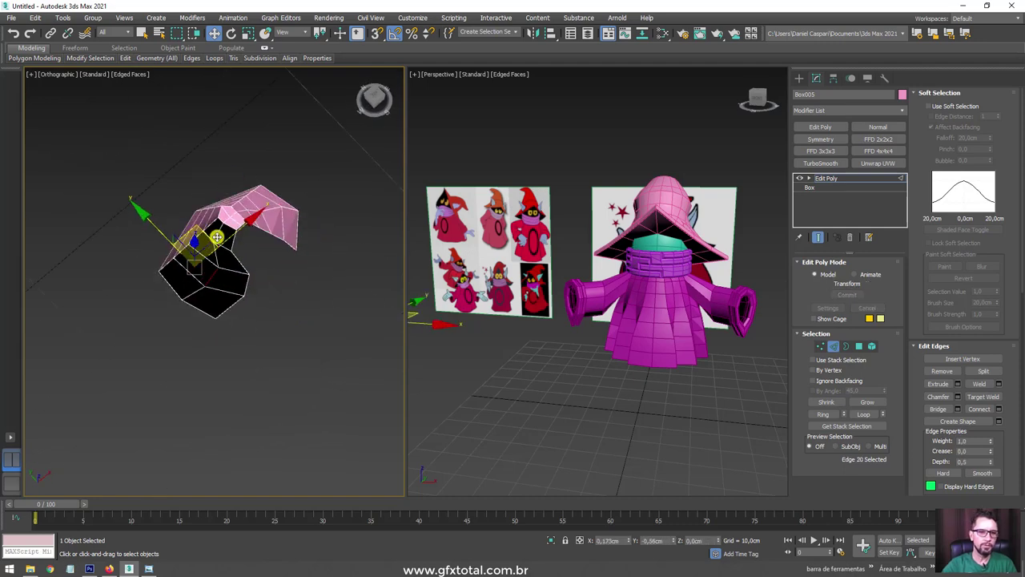
{"action": "middle_click_drag", "start_coordinate": [221, 244], "coordinate": [288, 254], "text": "alt"}
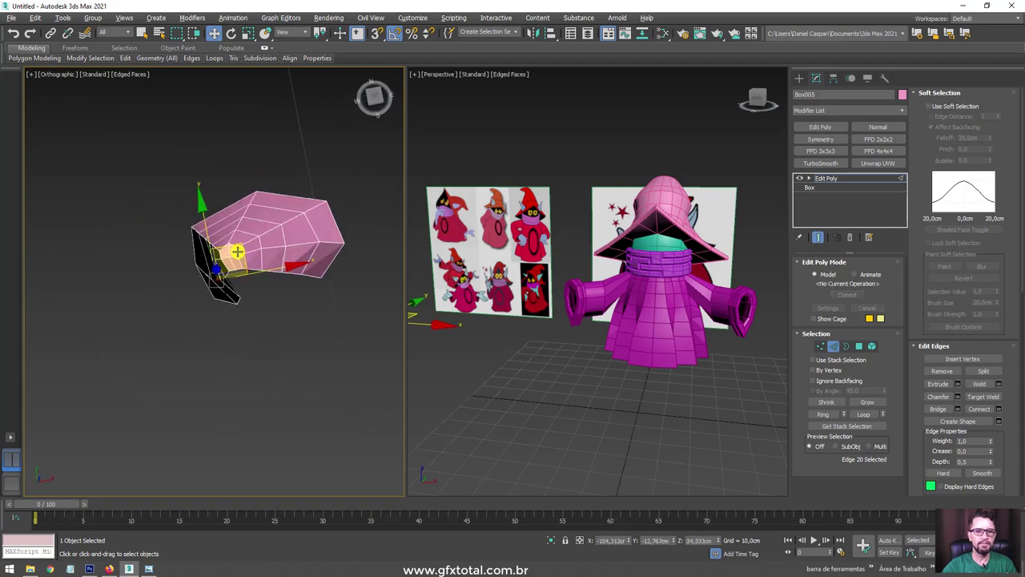
{"action": "left_click", "coordinate": [304, 249]}
{"action": "left_click_drag", "start_coordinate": [320, 222], "coordinate": [330, 224]}
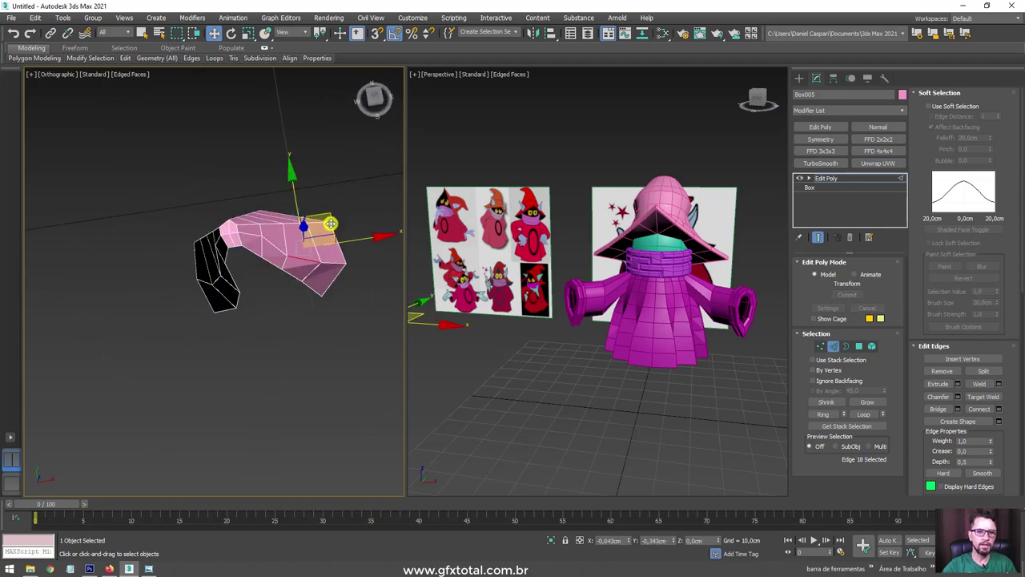
{"action": "mouse_move", "coordinate": [328, 223]}
{"action": "middle_mouse_down", "text": "alt"}
{"action": "mouse_move", "coordinate": [373, 274]}
{"action": "mouse_move", "coordinate": [291, 276]}
{"action": "middle_mouse_up", "text": "alt"}
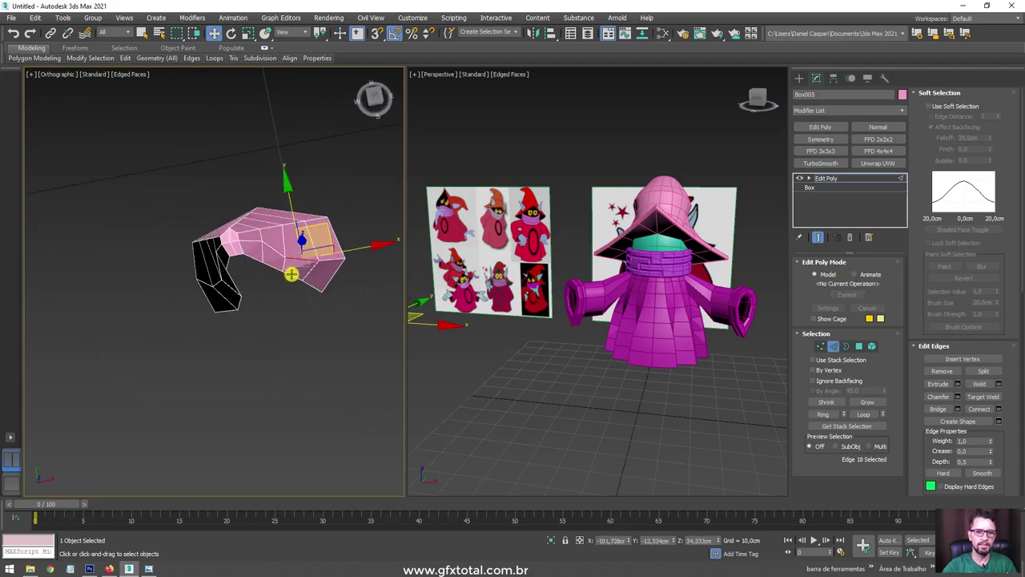
Step: Move the selected edges left to widen the ear's pink face
{"action": "mouse_move", "coordinate": [336, 222]}
{"action": "middle_mouse_down", "text": "alt"}
{"action": "mouse_move", "coordinate": [284, 184]}
{"action": "mouse_move", "coordinate": [274, 334]}
{"action": "middle_mouse_up", "text": "alt"}
{"action": "scroll", "coordinate": [284, 184], "scroll_direction": "down", "scroll_amount": 2}
{"action": "scroll", "coordinate": [201, 141], "scroll_direction": "up", "scroll_amount": 2}
{"action": "scroll", "coordinate": [201, 141], "scroll_direction": "up", "scroll_amount": 2}
{"action": "scroll", "coordinate": [201, 141], "scroll_direction": "up", "scroll_amount": 3}
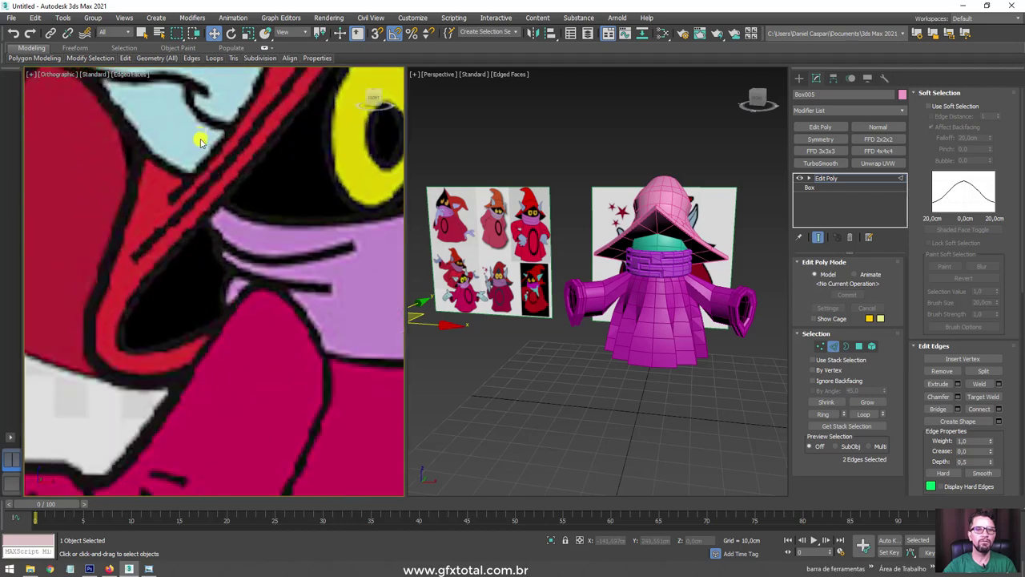
{"action": "scroll", "coordinate": [290, 243], "scroll_direction": "down", "scroll_amount": 3}
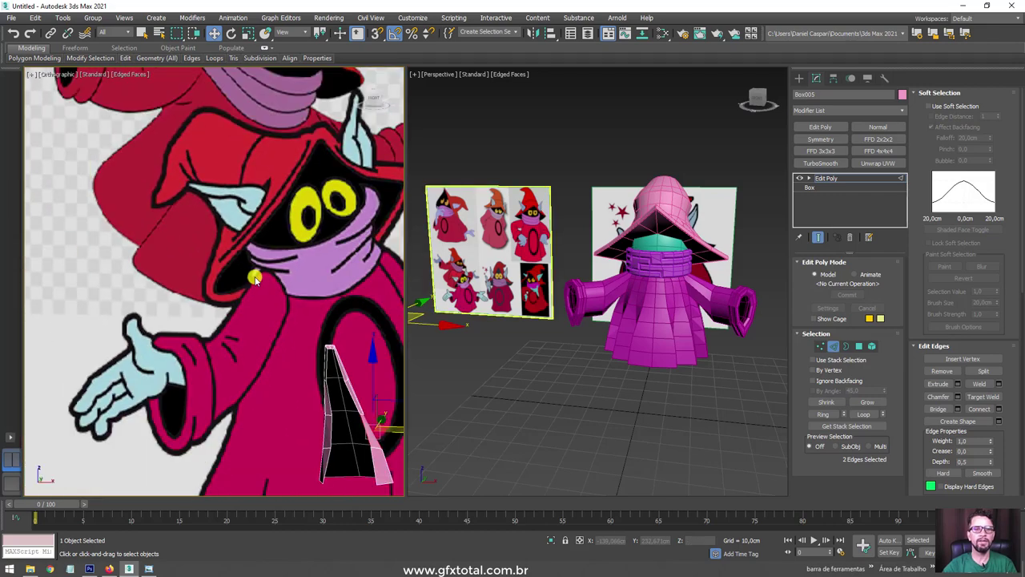
{"action": "middle_click_drag", "start_coordinate": [291, 449], "coordinate": [291, 311]}
{"action": "scroll", "coordinate": [291, 311], "scroll_direction": "up", "scroll_amount": 4}
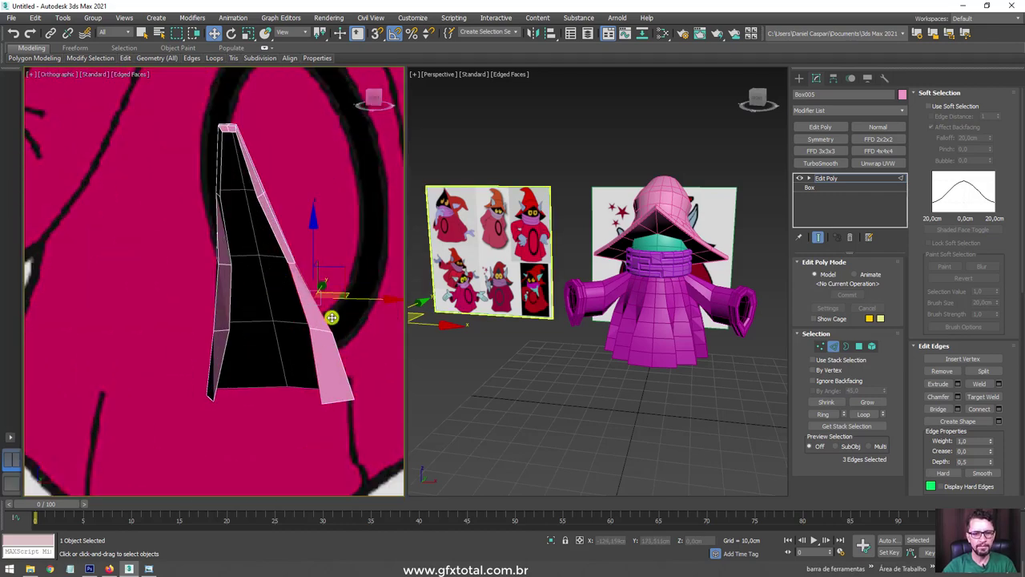
{"action": "left_click_drag", "start_coordinate": [362, 301], "coordinate": [331, 304]}
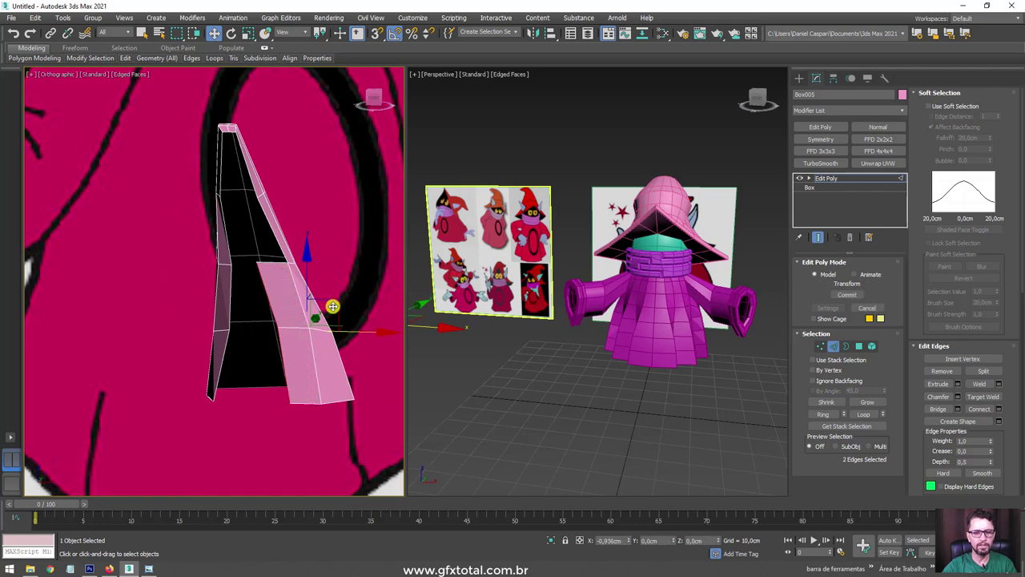
Step: Nudge vertex 39 on the pink face, then exit sub-object editing
{"action": "left_click", "coordinate": [821, 346]}
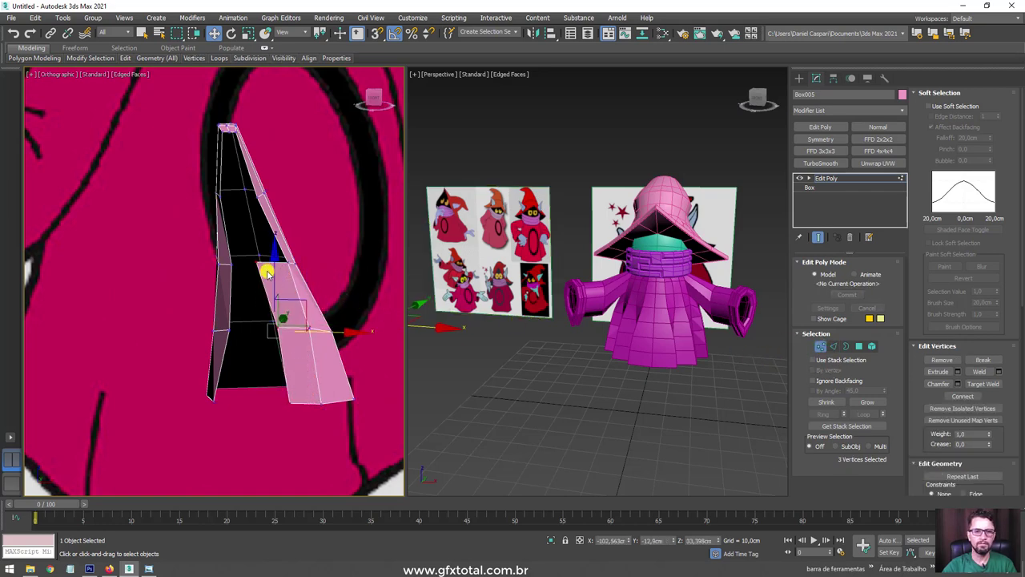
{"action": "left_click", "coordinate": [274, 235]}
{"action": "mouse_move", "coordinate": [284, 245]}
{"action": "left_mouse_down"}
{"action": "mouse_move", "coordinate": [301, 255]}
{"action": "mouse_move", "coordinate": [307, 300]}
{"action": "left_mouse_up"}
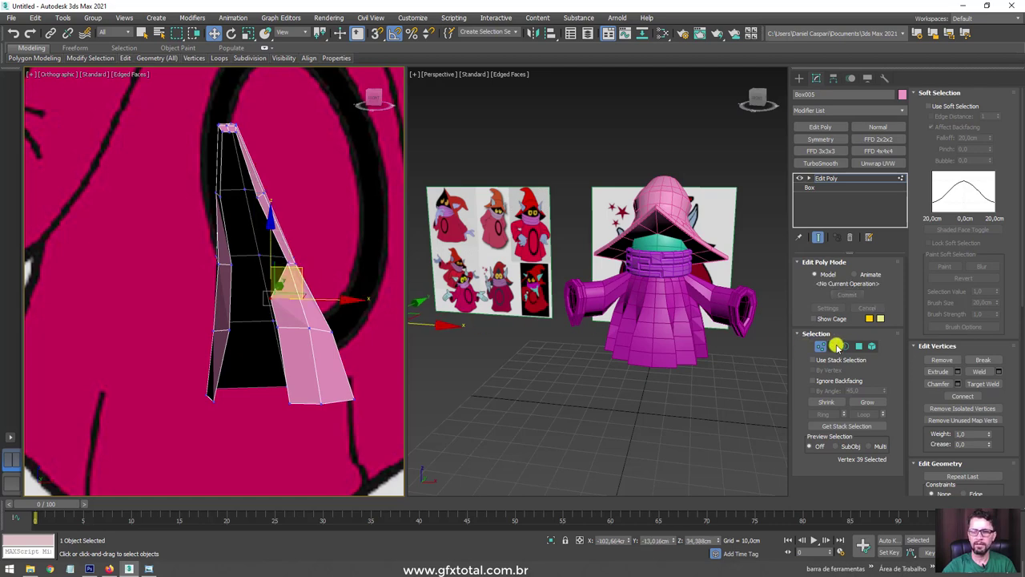
{"action": "left_click", "coordinate": [835, 346]}
{"action": "mouse_move", "coordinate": [291, 328]}
{"action": "middle_mouse_down", "text": "alt"}
{"action": "mouse_move", "coordinate": [331, 371]}
{"action": "mouse_move", "coordinate": [296, 298]}
{"action": "mouse_move", "coordinate": [286, 315]}
{"action": "mouse_move", "coordinate": [275, 304]}
{"action": "mouse_move", "coordinate": [412, 280]}
{"action": "middle_mouse_up", "text": "alt"}
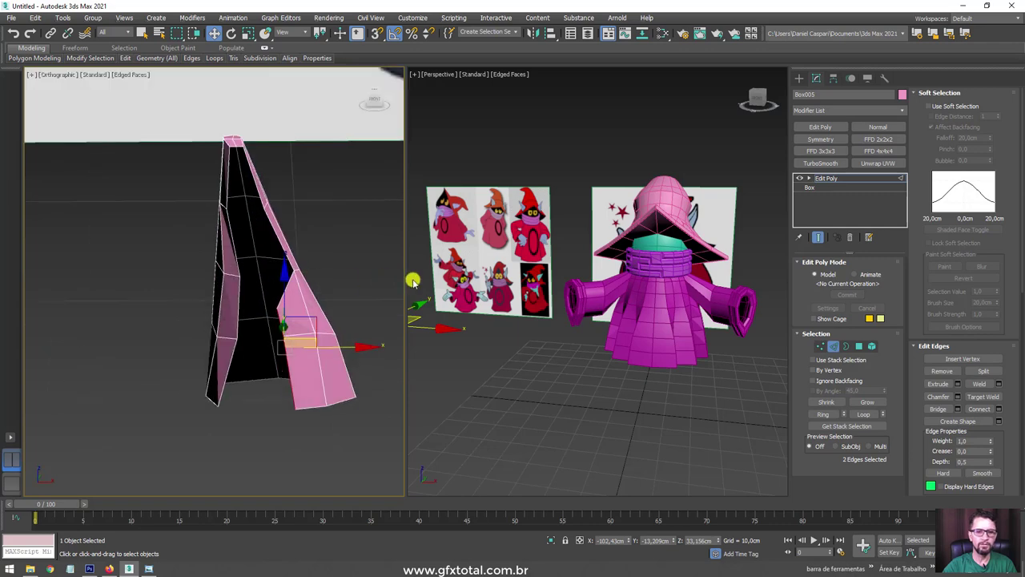
{"action": "left_click", "coordinate": [828, 177]}
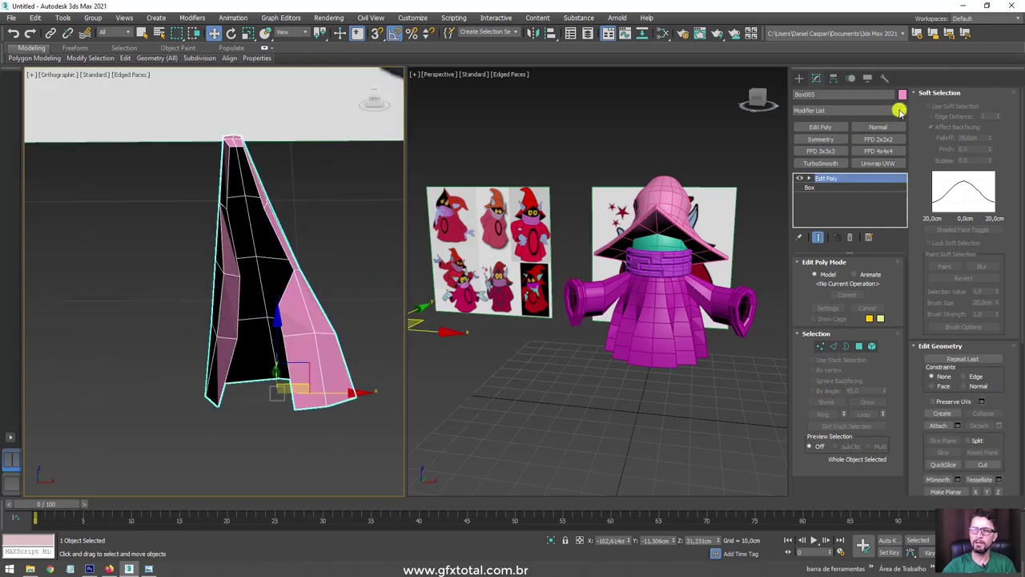
Step: Add a Shell modifier to the ear with Inner 0 and Outer 1,33cm
{"action": "left_click", "coordinate": [898, 111]}
{"action": "scroll", "coordinate": [892, 400], "scroll_direction": "down", "scroll_amount": 10}
{"action": "scroll", "coordinate": [885, 451], "scroll_direction": "down", "scroll_amount": 5}
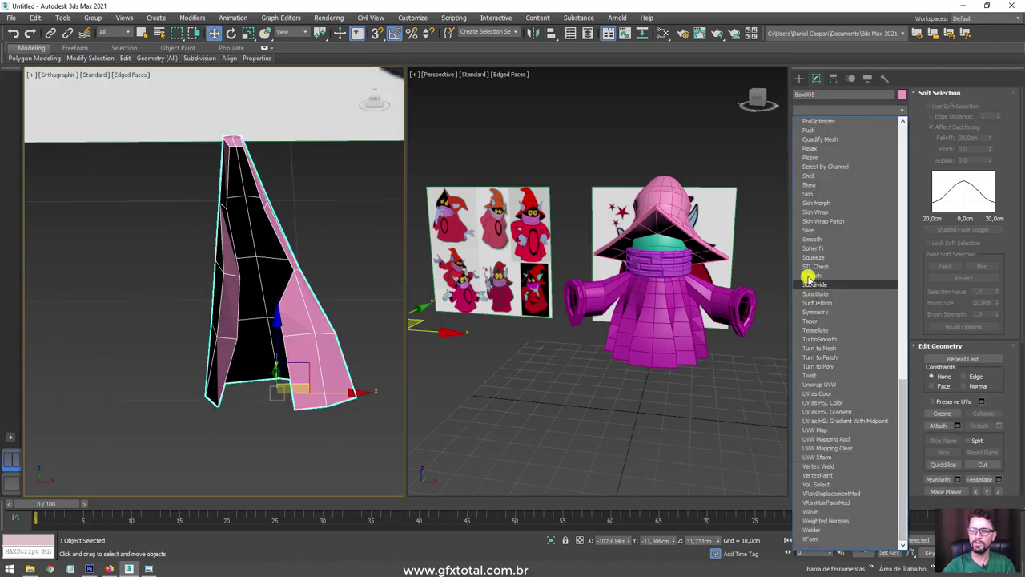
{"action": "type", "text": "Shell"}
{"action": "key", "text": "Return"}
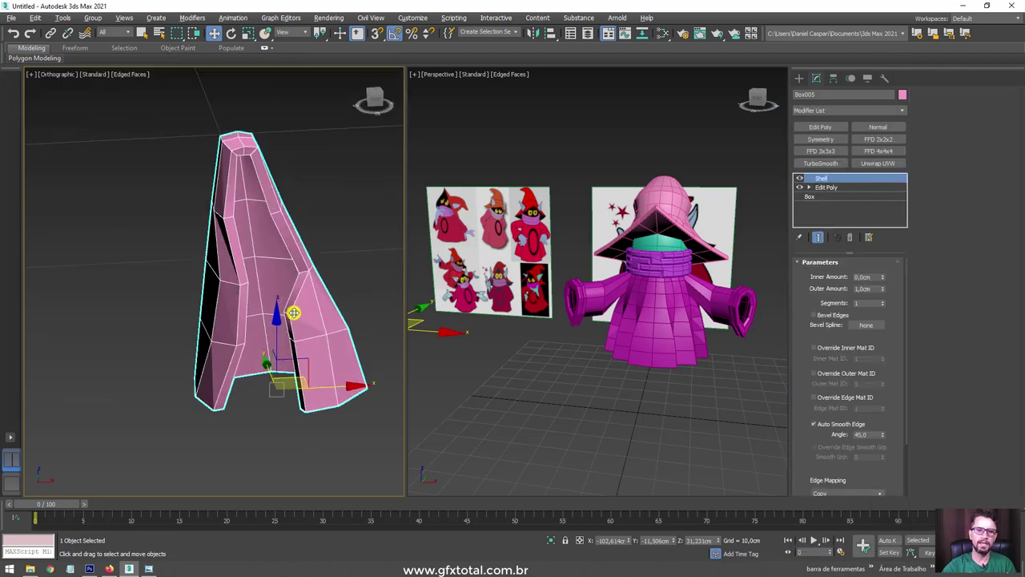
{"action": "mouse_move", "coordinate": [882, 290]}
{"action": "left_mouse_down"}
{"action": "mouse_move", "coordinate": [871, 278]}
{"action": "mouse_move", "coordinate": [876, 222]}
{"action": "mouse_move", "coordinate": [874, 288]}
{"action": "mouse_move", "coordinate": [876, 236]}
{"action": "mouse_move", "coordinate": [871, 274]}
{"action": "mouse_move", "coordinate": [880, 263]}
{"action": "left_mouse_up"}
{"action": "right_click", "coordinate": [881, 290]}
{"action": "right_click", "coordinate": [881, 277]}
{"action": "key", "text": "shift+z"}
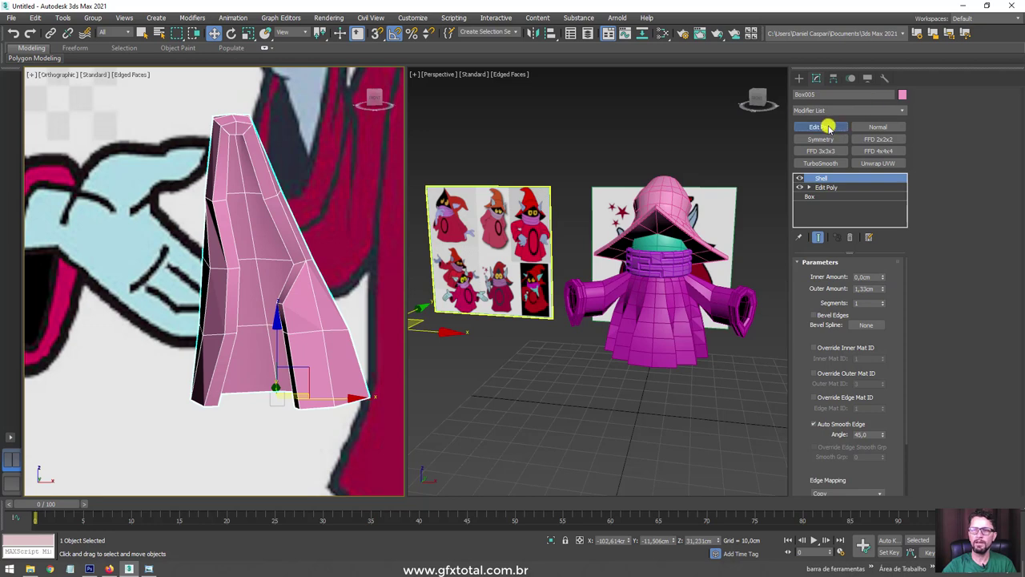
Step: Stack an Edit Poly above the Shell and select the polygons along the ear's bottom
{"action": "left_click", "coordinate": [827, 127]}
{"action": "left_click", "coordinate": [859, 345]}
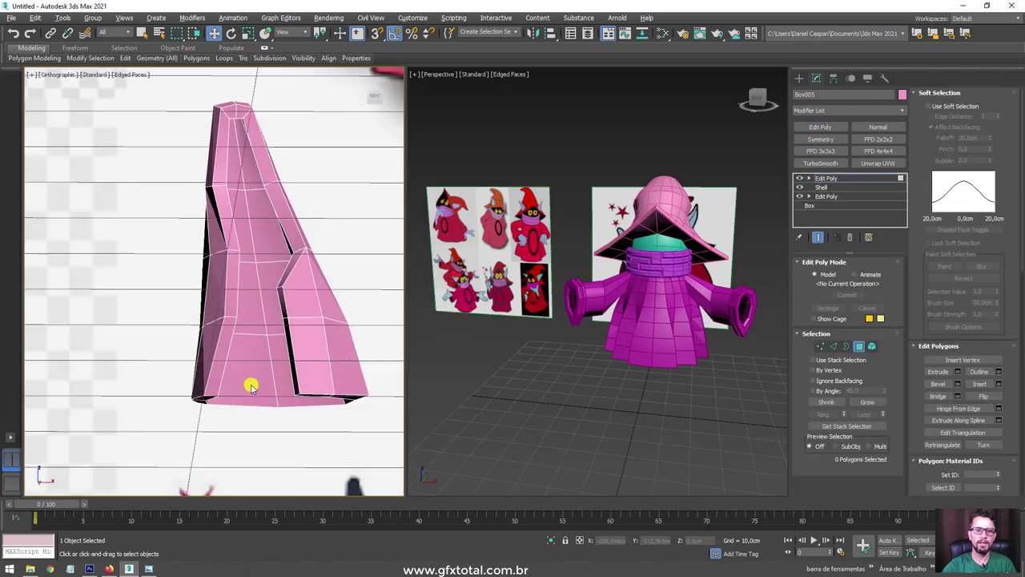
{"action": "key", "text": "shift+z"}
{"action": "left_click_drag", "start_coordinate": [147, 352], "coordinate": [146, 351]}
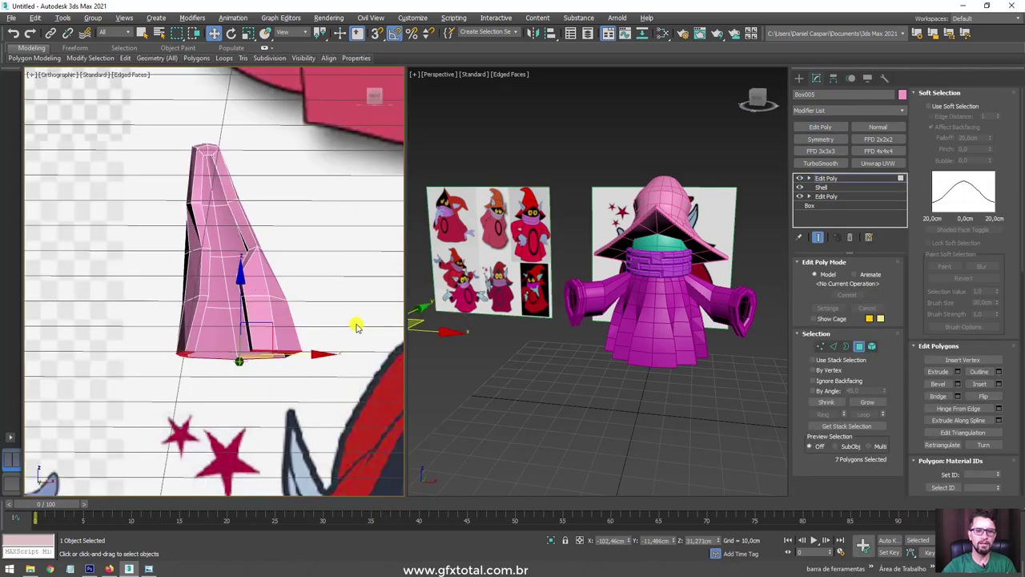
{"action": "left_click", "coordinate": [833, 176]}
{"action": "key", "text": "shift+z"}
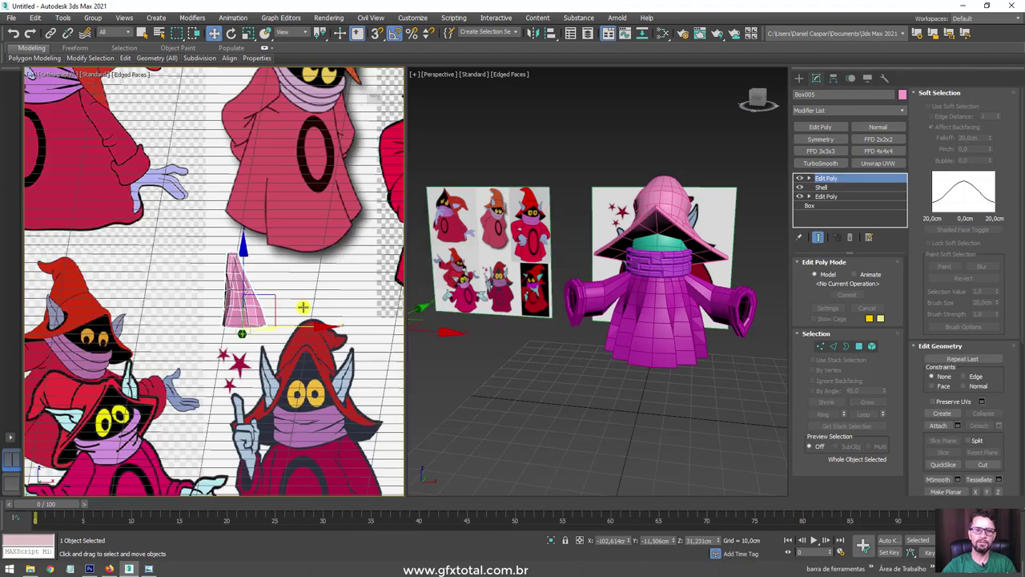
Step: Select the entire ear in Element mode
{"action": "key", "text": "5"}
{"action": "left_click", "coordinate": [249, 308]}
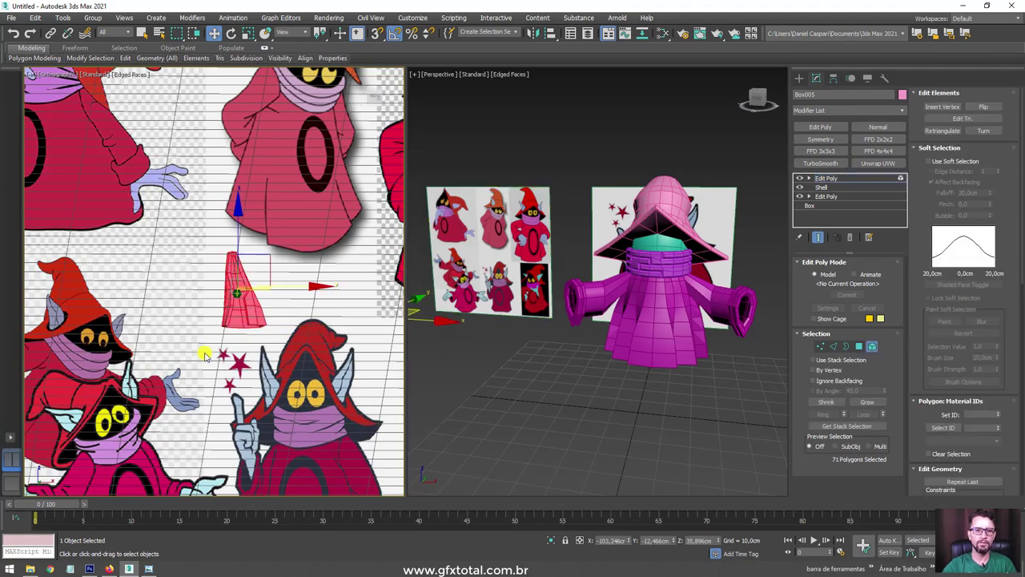
{"action": "scroll", "coordinate": [249, 309], "scroll_direction": "down", "scroll_amount": 3}
{"action": "middle_click_drag", "start_coordinate": [256, 312], "coordinate": [273, 320], "text": "alt"}
{"action": "scroll", "coordinate": [272, 316], "scroll_direction": "up", "scroll_amount": 3}
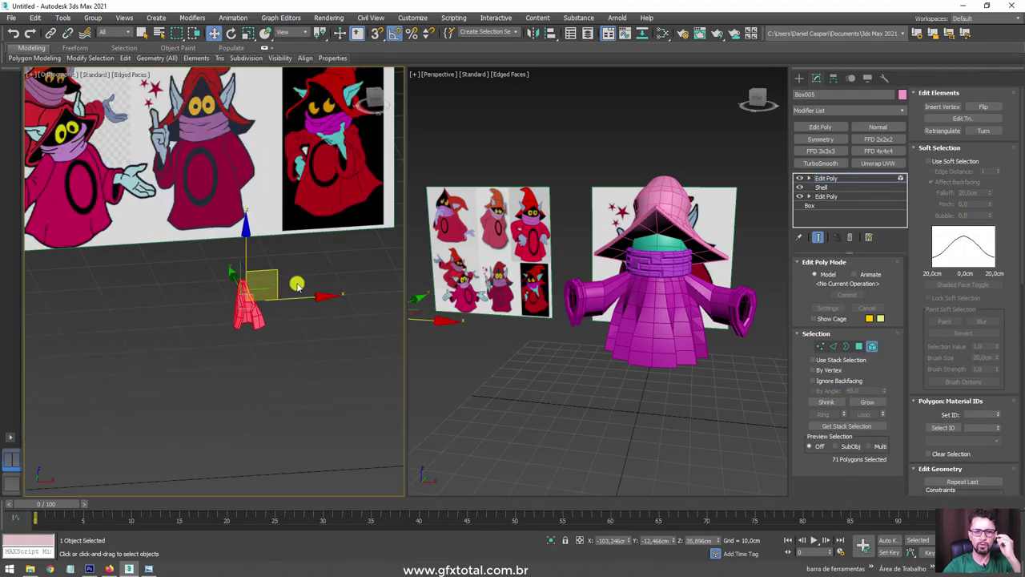
Step: Align the ear object to the hat
{"action": "left_click", "coordinate": [828, 179]}
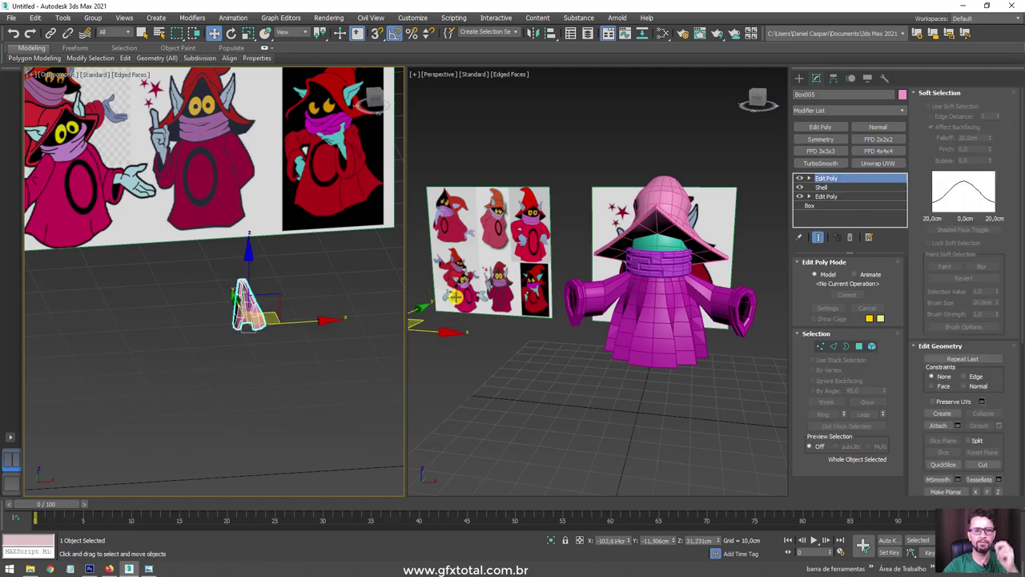
{"action": "scroll", "coordinate": [471, 310], "scroll_direction": "down", "scroll_amount": 3}
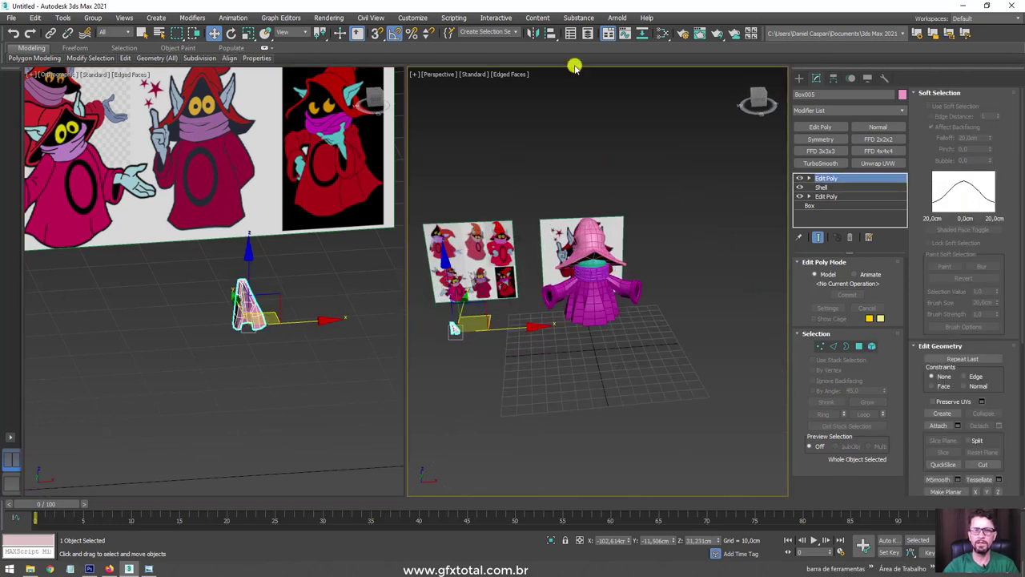
{"action": "left_click", "coordinate": [551, 33]}
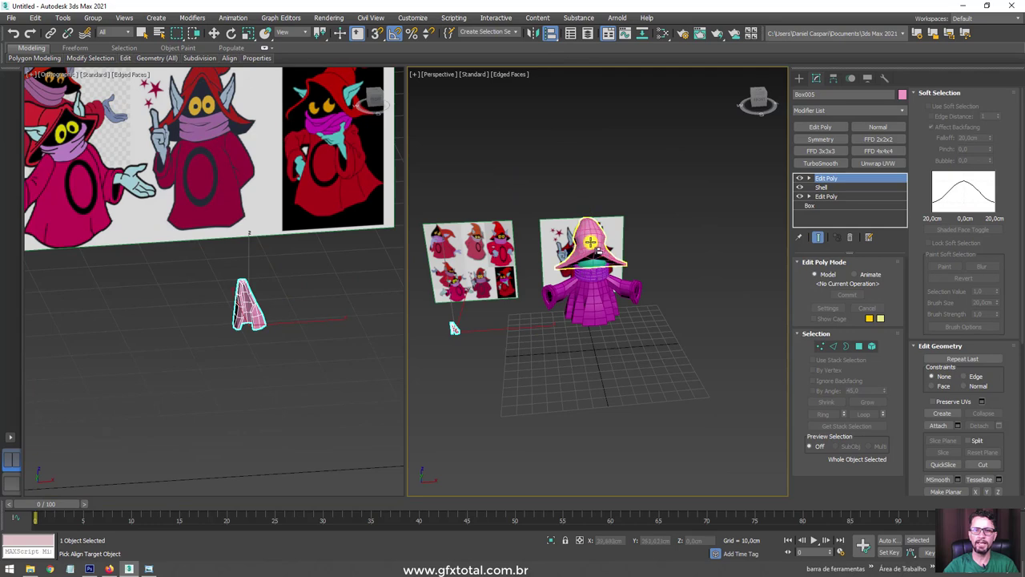
{"action": "left_click", "coordinate": [453, 328]}
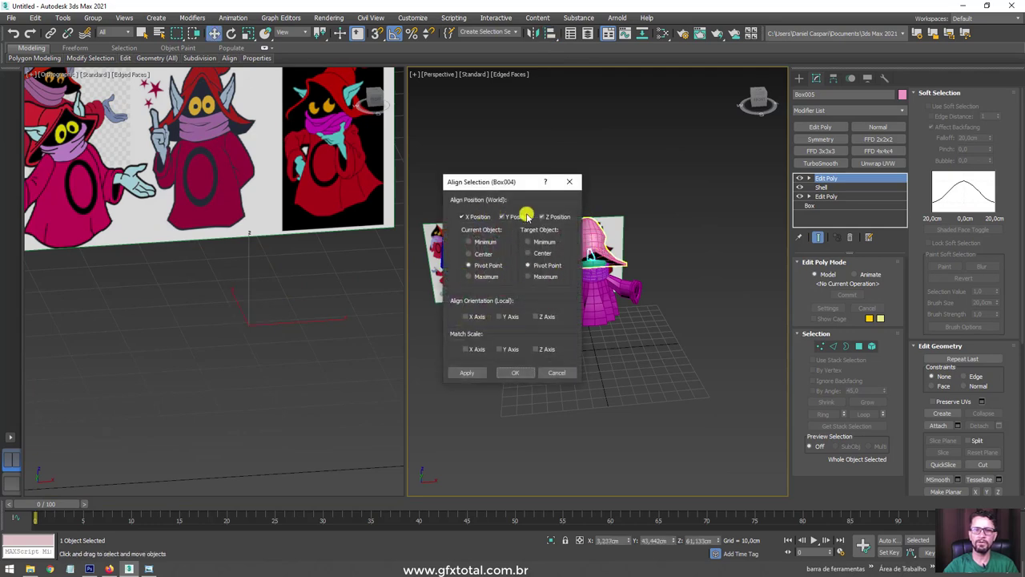
{"action": "left_click", "coordinate": [513, 371]}
Step: Show the perspective view as wireframe and turn the left view into a Front view framing the ear
{"action": "left_click", "coordinate": [872, 346]}
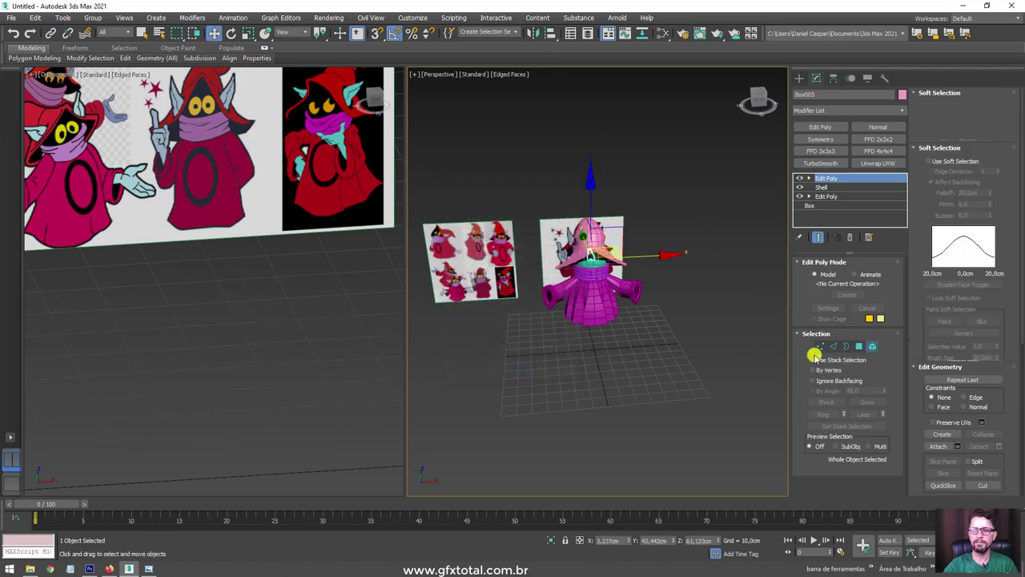
{"action": "scroll", "coordinate": [582, 230], "scroll_direction": "up", "scroll_amount": 3}
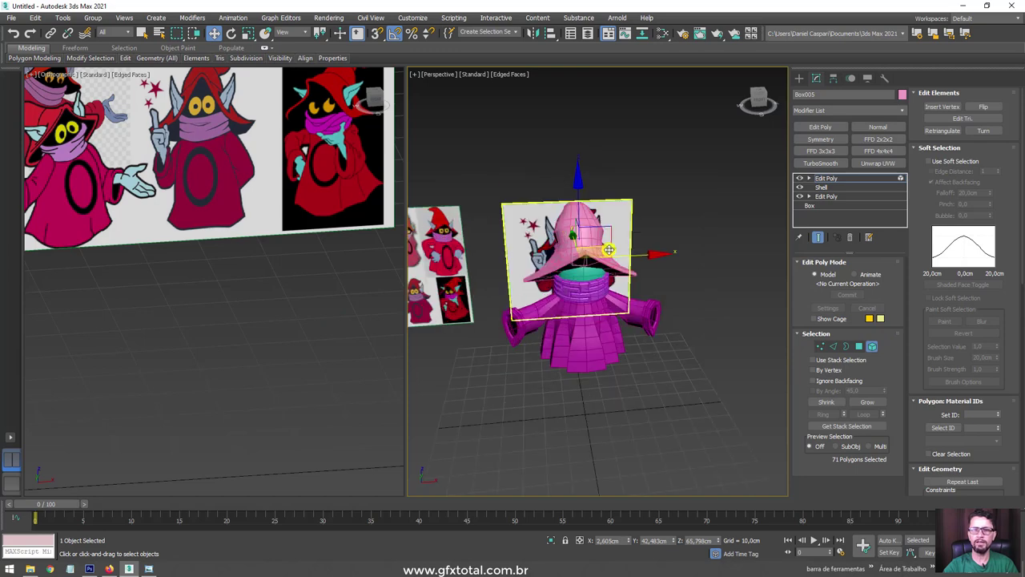
{"action": "scroll", "coordinate": [673, 353], "scroll_direction": "up", "scroll_amount": 2}
{"action": "key", "text": "F3"}
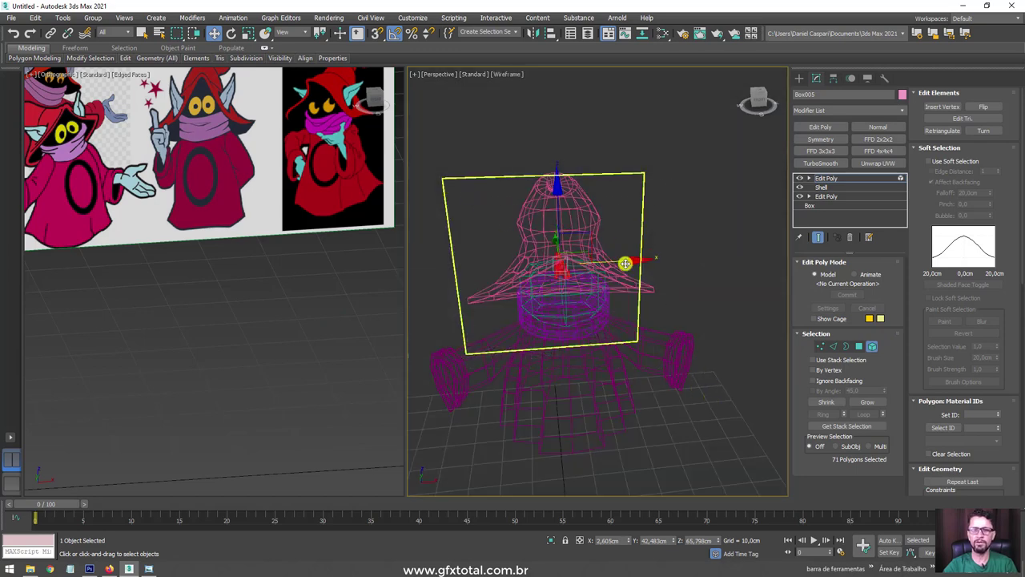
{"action": "middle_click_drag", "start_coordinate": [626, 264], "coordinate": [607, 251], "text": "alt"}
{"action": "middle_click_drag", "start_coordinate": [293, 253], "coordinate": [217, 318]}
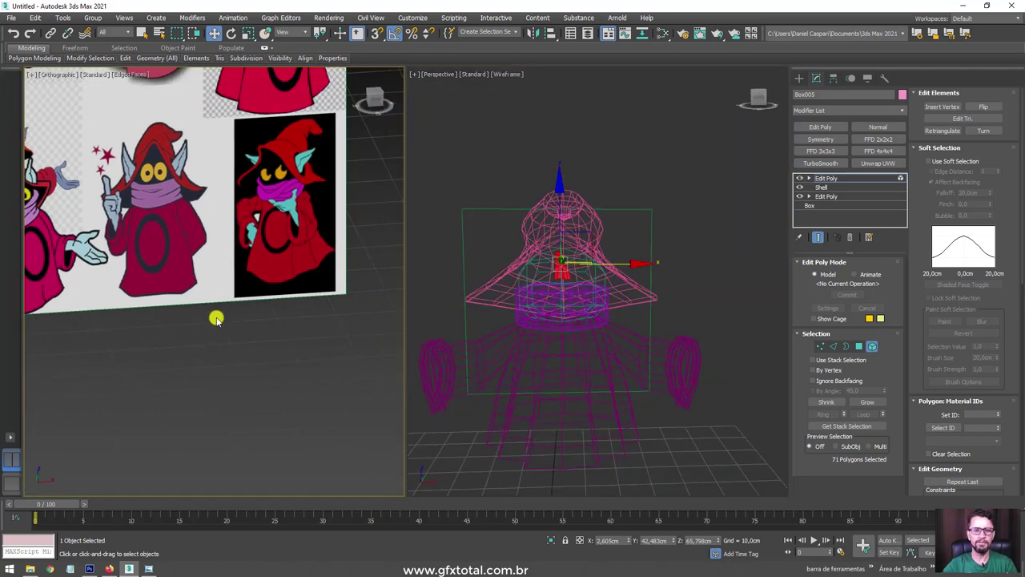
{"action": "key", "text": "f"}
{"action": "scroll", "coordinate": [964, 255], "scroll_direction": "down", "scroll_amount": 2}
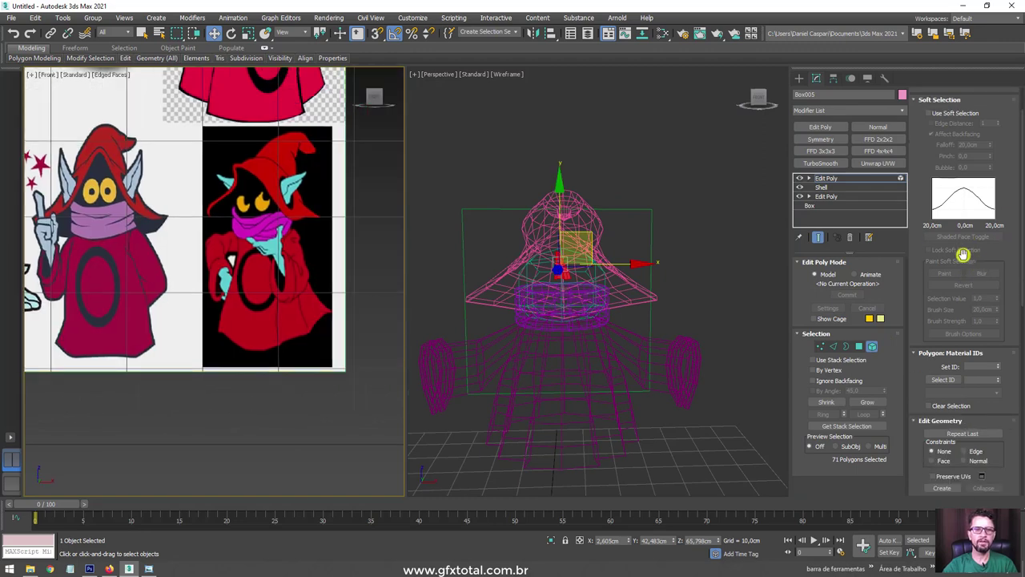
{"action": "scroll", "coordinate": [222, 271], "scroll_direction": "down", "scroll_amount": 3}
{"action": "key", "text": "z"}
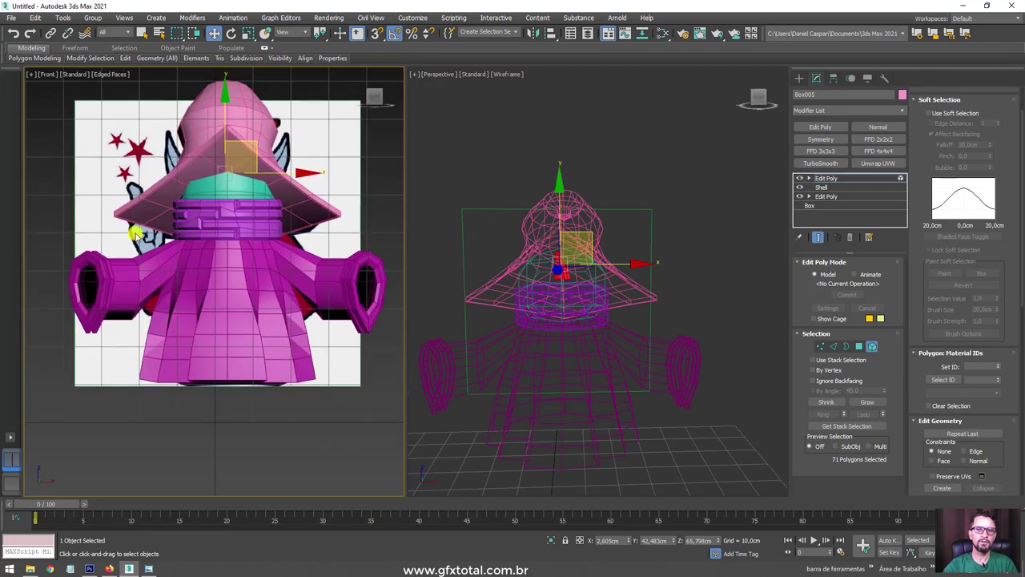
{"action": "scroll", "coordinate": [229, 304], "scroll_direction": "up", "scroll_amount": 1}
{"action": "scroll", "coordinate": [320, 232], "scroll_direction": "up", "scroll_amount": 2}
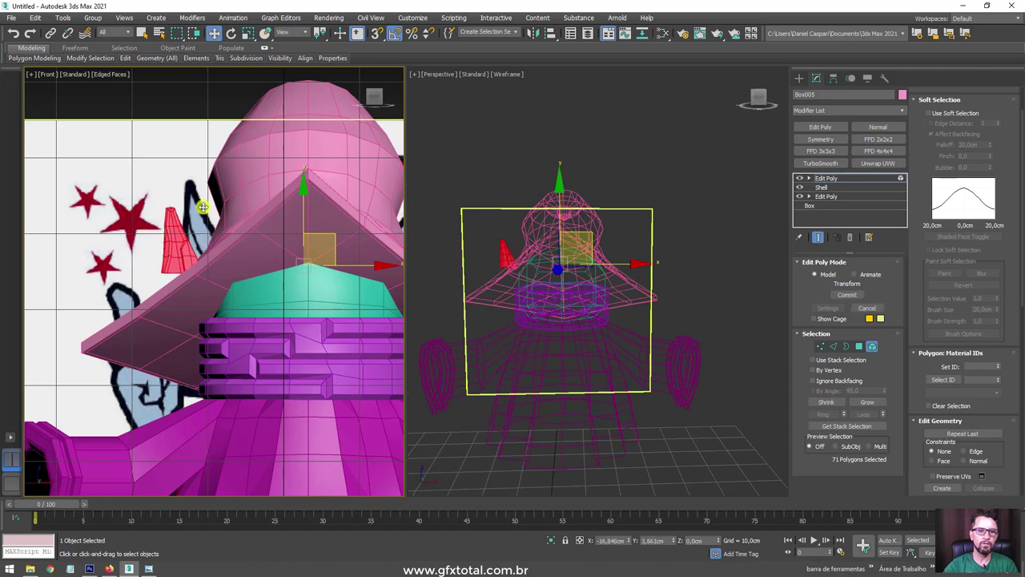
Step: Move the ear up beside the hat and slide it along the brim into its socket
{"action": "left_click_drag", "start_coordinate": [311, 228], "coordinate": [200, 191]}
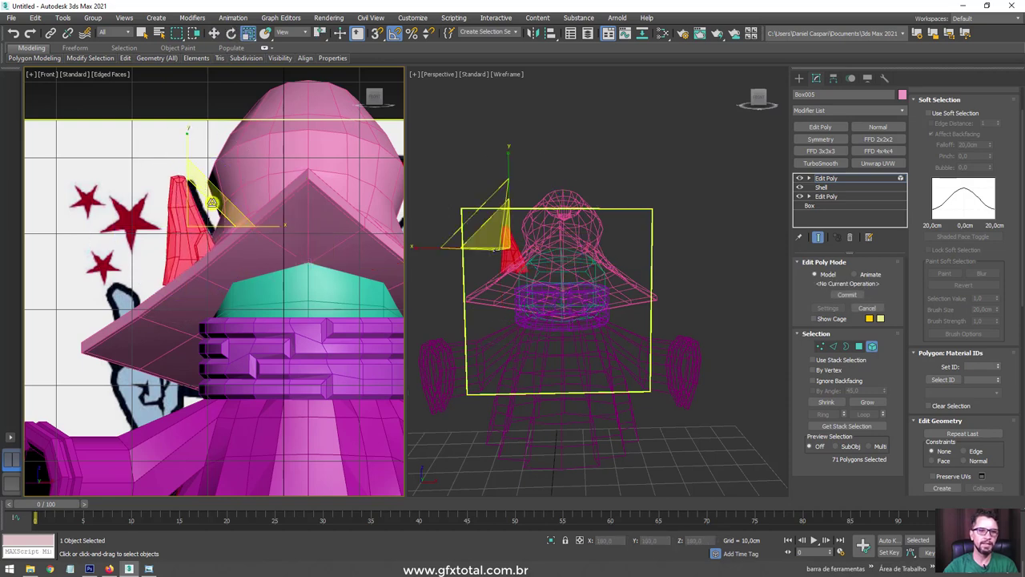
{"action": "key", "text": "e"}
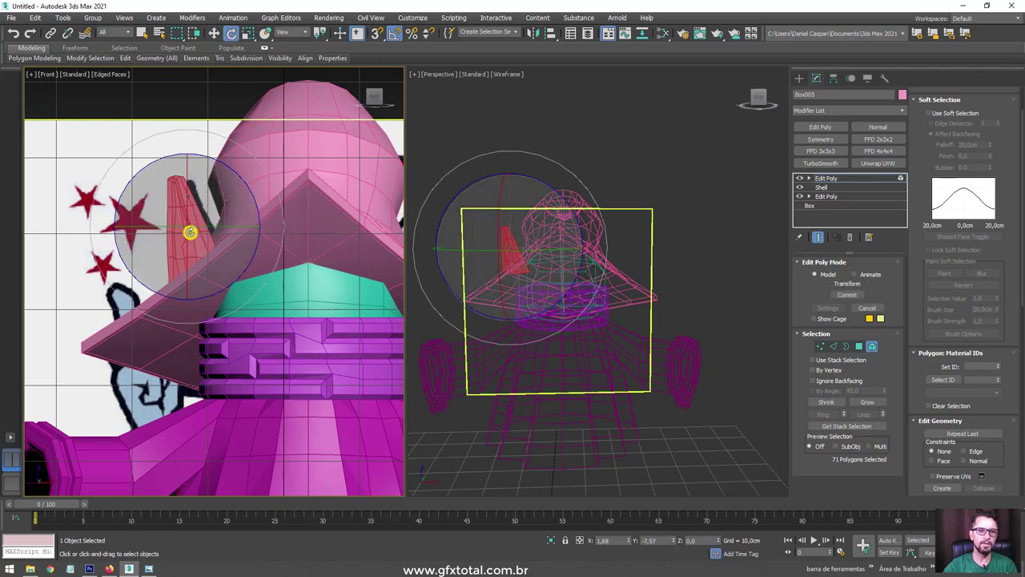
{"action": "key", "text": "w"}
{"action": "middle_click_drag", "start_coordinate": [213, 192], "coordinate": [259, 254], "text": "alt"}
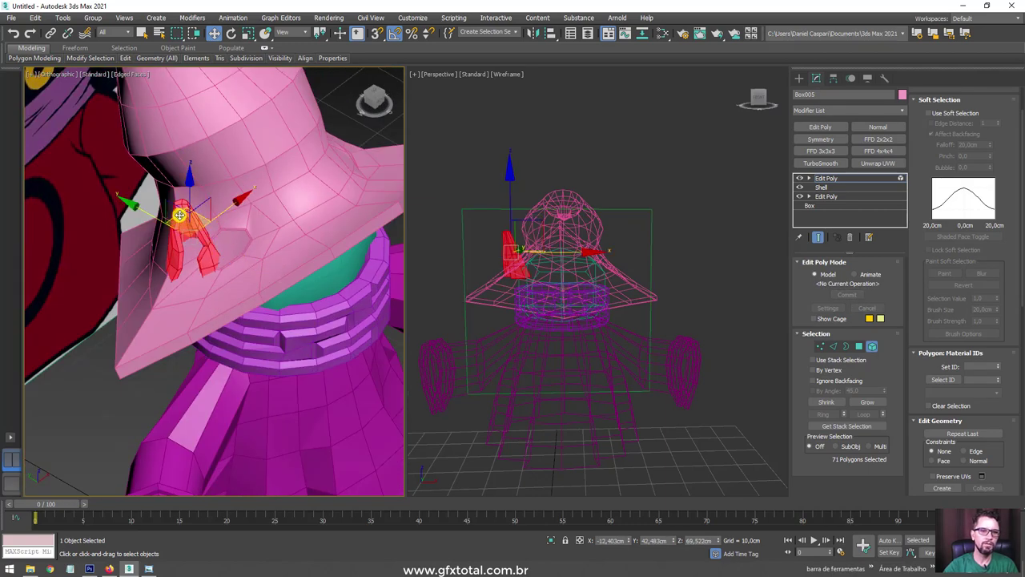
{"action": "left_click_drag", "start_coordinate": [180, 215], "coordinate": [209, 218]}
{"action": "scroll", "coordinate": [217, 224], "scroll_direction": "up", "scroll_amount": 2}
{"action": "scroll", "coordinate": [240, 229], "scroll_direction": "up", "scroll_amount": 2}
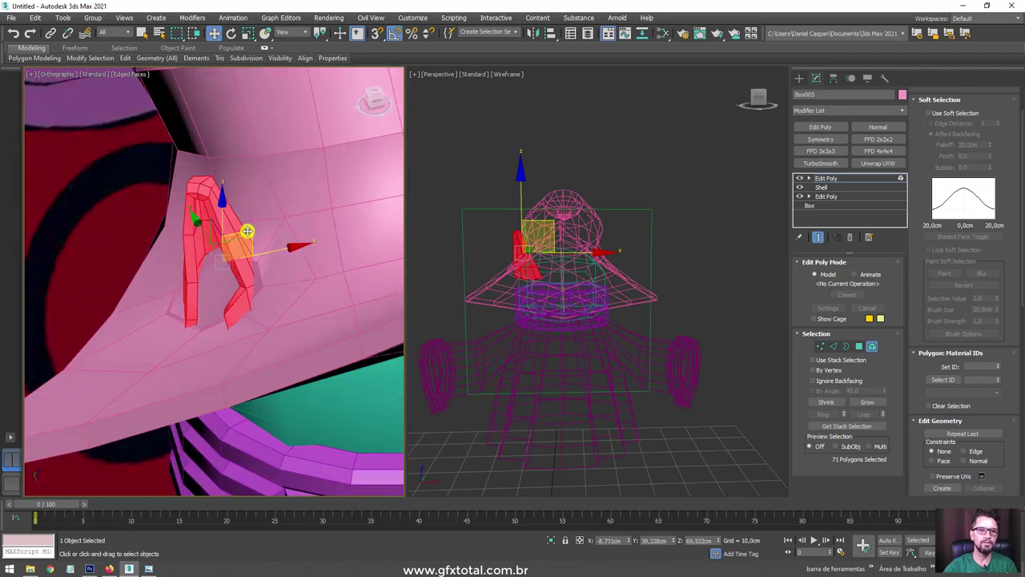
Step: Rotate the red ear polygons to a more upright angle, checking from the Front view
{"action": "middle_click_drag", "start_coordinate": [247, 231], "coordinate": [213, 190], "text": "alt"}
{"action": "key", "text": "e"}
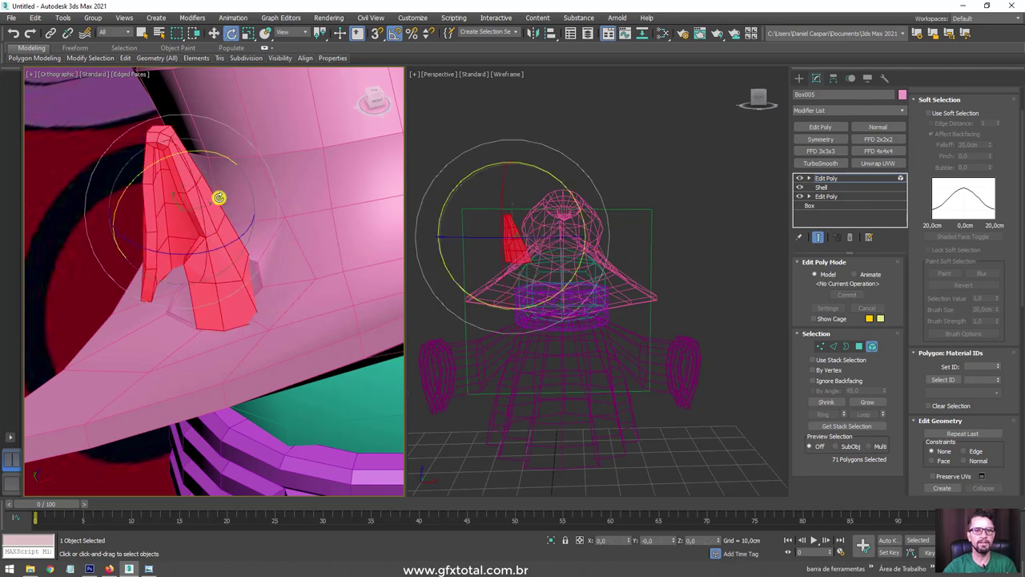
{"action": "mouse_move", "coordinate": [229, 236]}
{"action": "middle_mouse_down", "text": "alt"}
{"action": "mouse_move", "coordinate": [202, 223]}
{"action": "mouse_move", "coordinate": [222, 195]}
{"action": "middle_mouse_up", "text": "alt"}
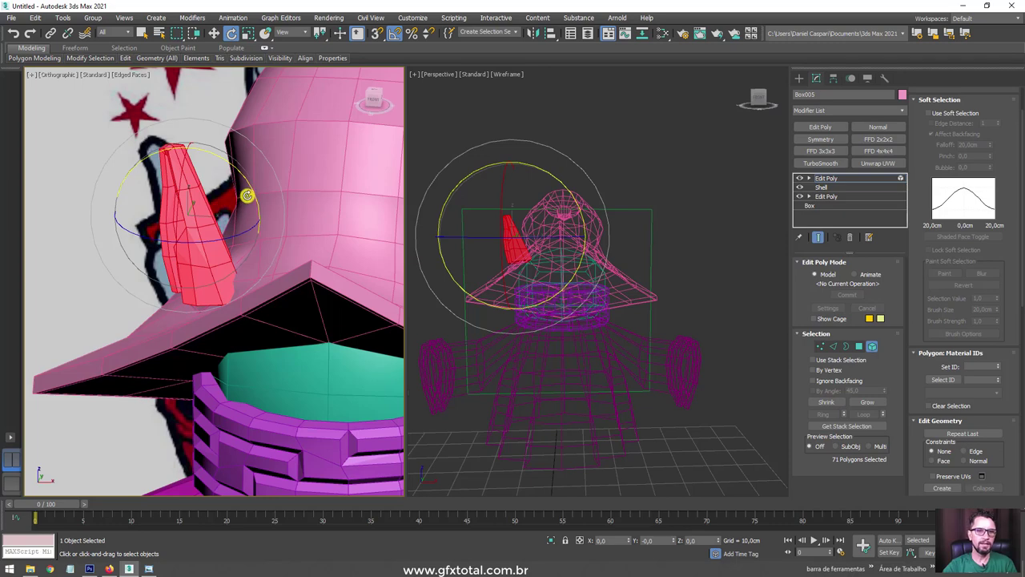
{"action": "left_click_drag", "start_coordinate": [246, 196], "coordinate": [245, 185]}
{"action": "key", "text": "f"}
{"action": "scroll", "coordinate": [261, 199], "scroll_direction": "up", "scroll_amount": 8}
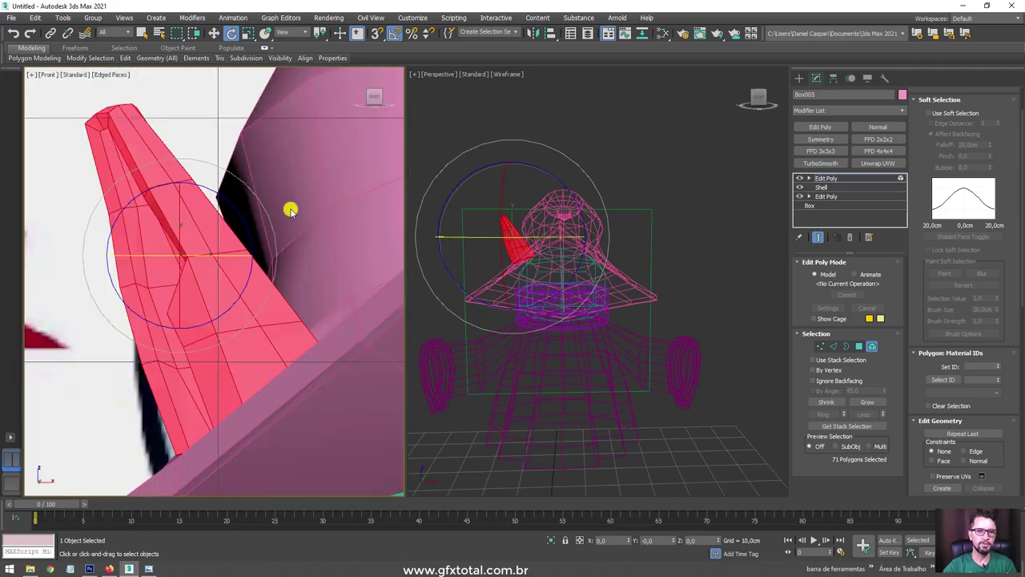
{"action": "scroll", "coordinate": [276, 221], "scroll_direction": "down", "scroll_amount": 3}
{"action": "key", "text": "w"}
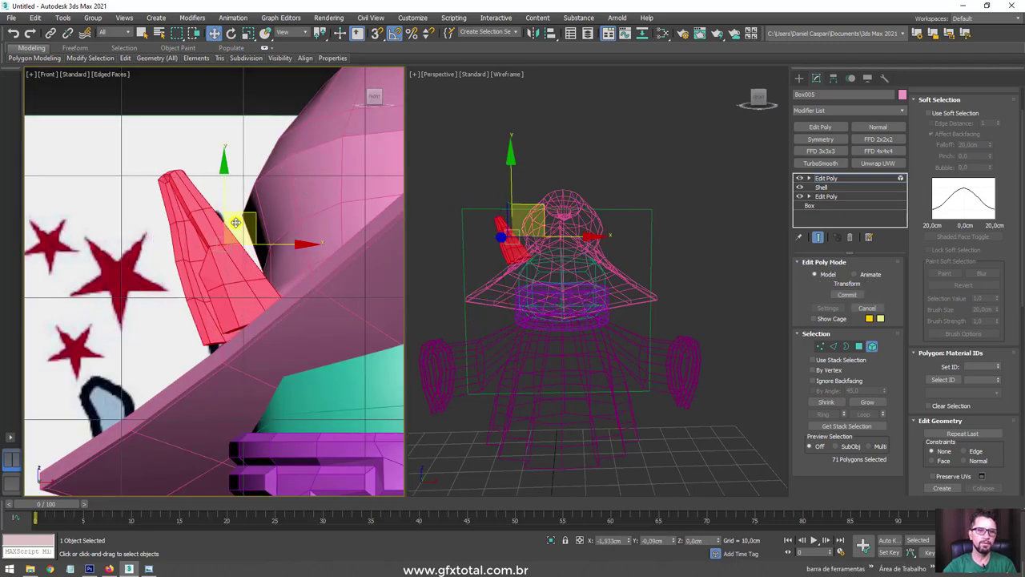
{"action": "key", "text": "e"}
{"action": "mouse_move", "coordinate": [248, 232]}
{"action": "left_mouse_down"}
{"action": "mouse_move", "coordinate": [265, 215]}
{"action": "mouse_move", "coordinate": [246, 230]}
{"action": "left_mouse_up"}
{"action": "key", "text": "w"}
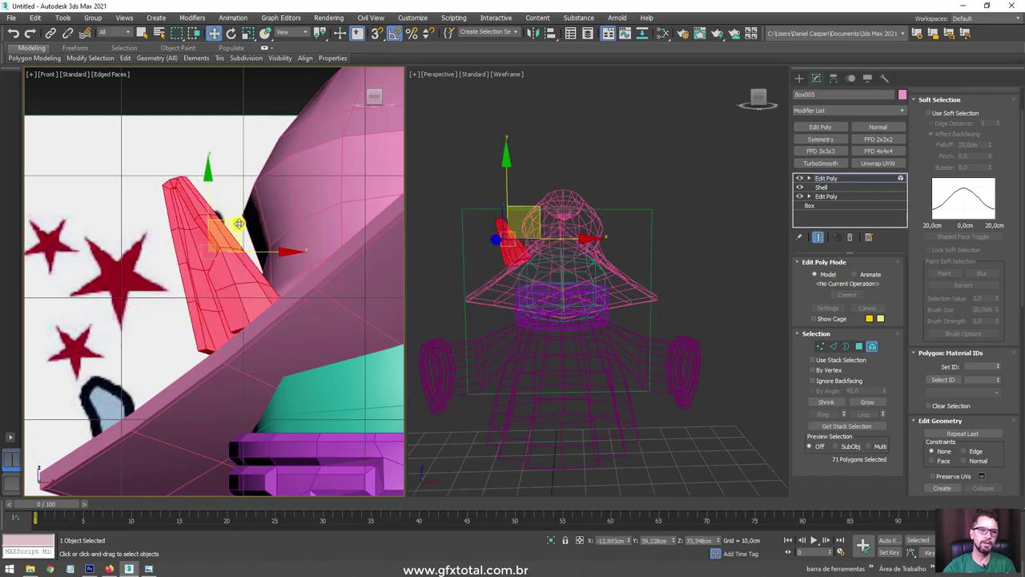
{"action": "mouse_move", "coordinate": [239, 225]}
{"action": "middle_mouse_down", "text": "alt"}
{"action": "mouse_move", "coordinate": [240, 254]}
{"action": "mouse_move", "coordinate": [185, 214]}
{"action": "middle_mouse_up", "text": "alt"}
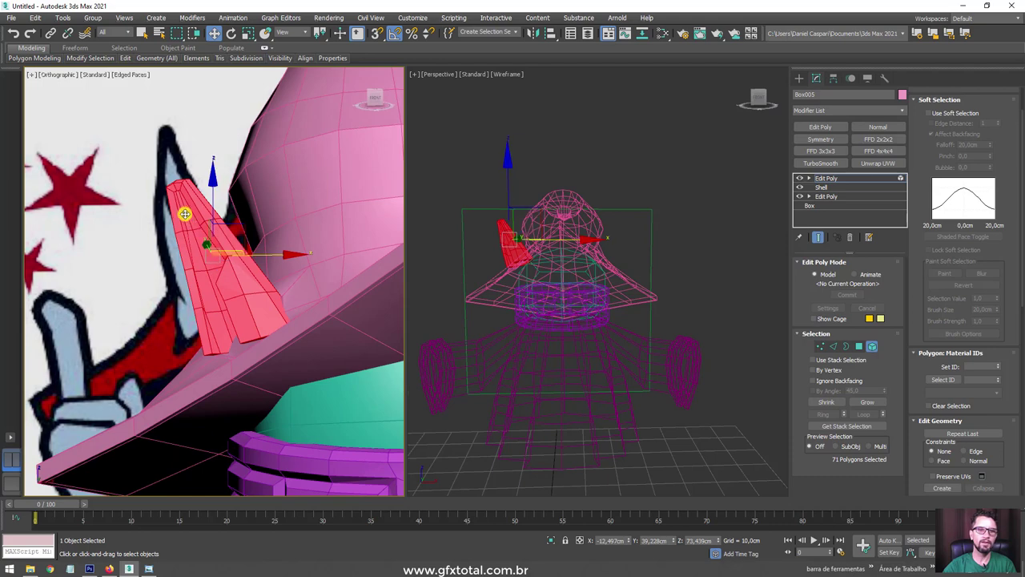
Step: Add an FFD 3x3x3 modifier to the ear and raise its top control points
{"action": "left_click", "coordinate": [825, 151]}
{"action": "left_click", "coordinate": [809, 177]}
{"action": "left_click", "coordinate": [837, 187]}
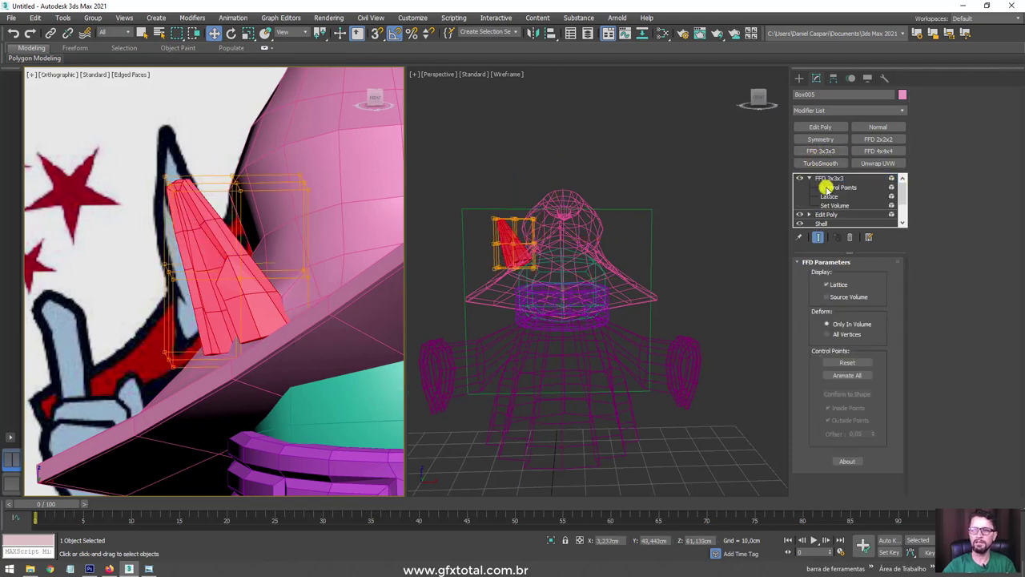
{"action": "left_click_drag", "start_coordinate": [192, 211], "coordinate": [193, 212]}
{"action": "middle_click_drag", "start_coordinate": [193, 212], "coordinate": [200, 161], "text": "alt"}
{"action": "left_click_drag", "start_coordinate": [171, 156], "coordinate": [171, 130]}
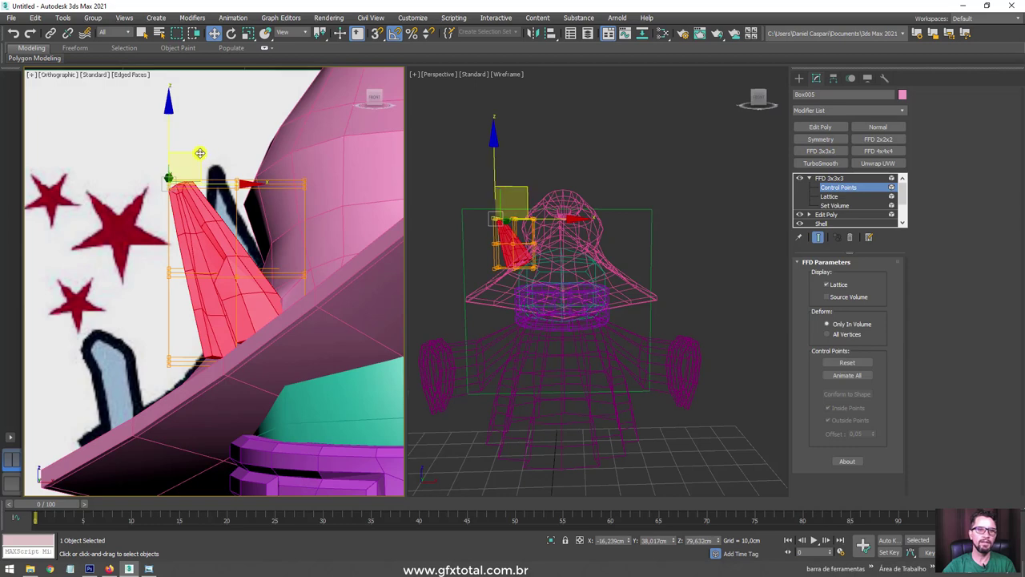
Step: Pull the remaining lattice control points to curve the ear around the hat, then add Edit Poly on top
{"action": "left_click_drag", "start_coordinate": [297, 140], "coordinate": [355, 197]}
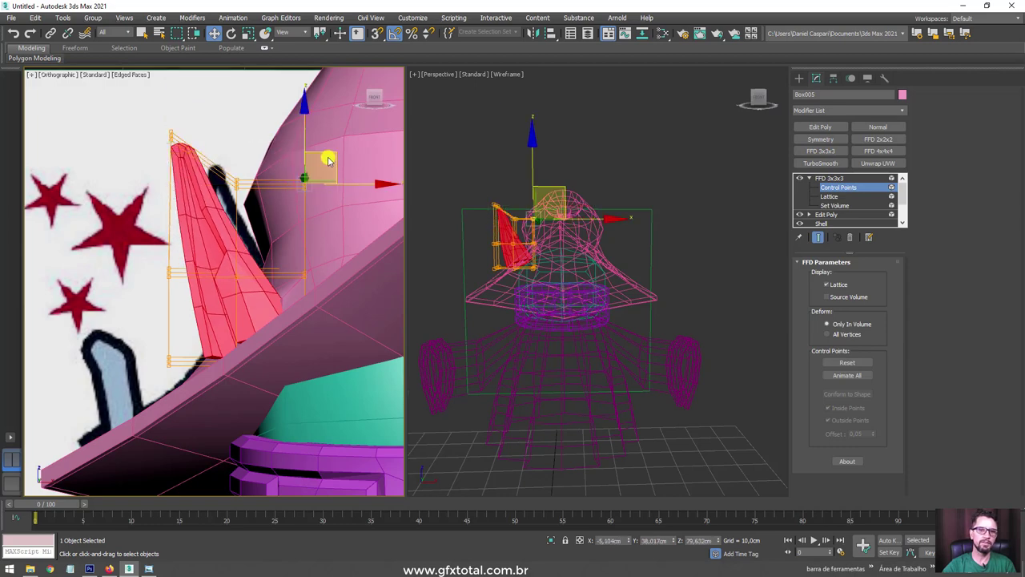
{"action": "left_click_drag", "start_coordinate": [339, 154], "coordinate": [388, 120]}
{"action": "left_click", "coordinate": [170, 266]}
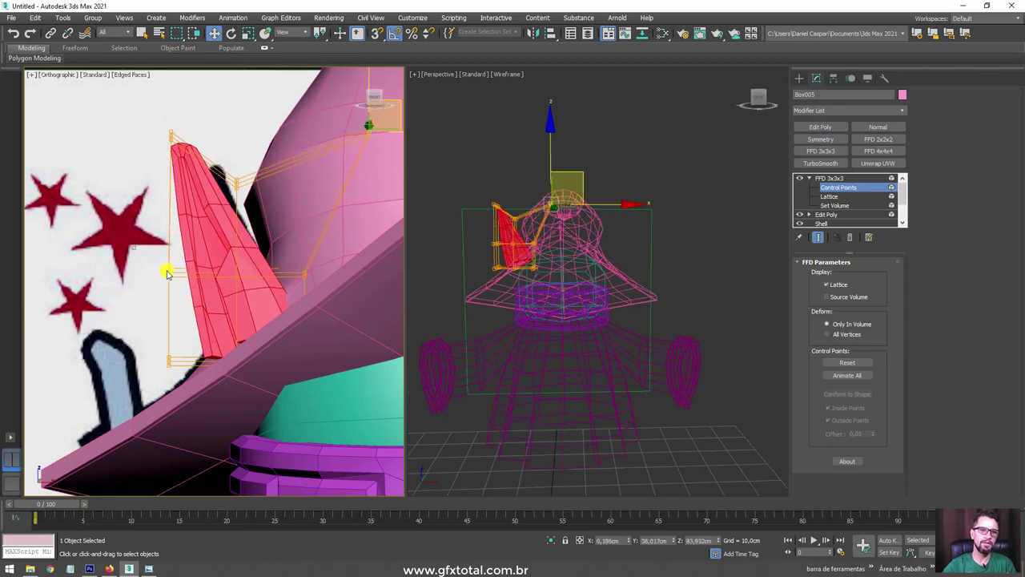
{"action": "left_click_drag", "start_coordinate": [201, 241], "coordinate": [163, 271]}
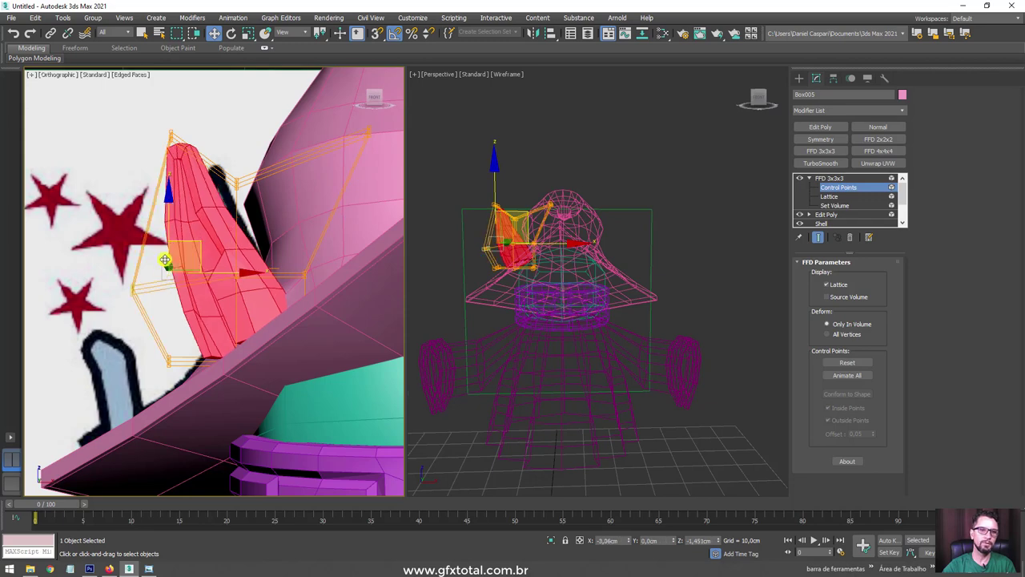
{"action": "left_click", "coordinate": [247, 257]}
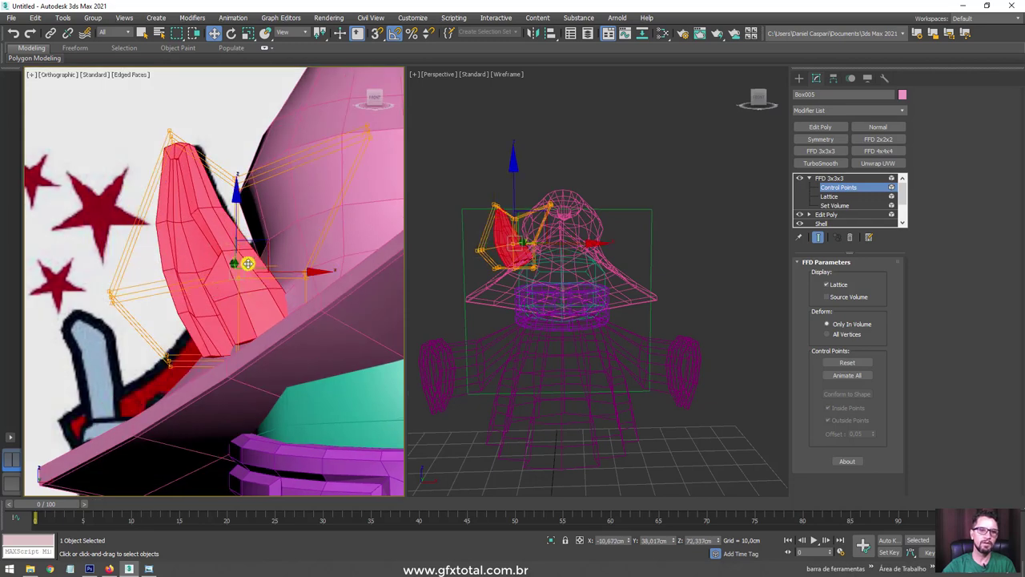
{"action": "mouse_move", "coordinate": [264, 238]}
{"action": "left_mouse_down"}
{"action": "mouse_move", "coordinate": [298, 217]}
{"action": "mouse_move", "coordinate": [281, 248]}
{"action": "left_mouse_up"}
{"action": "middle_click_drag", "start_coordinate": [281, 247], "coordinate": [306, 274], "text": "alt"}
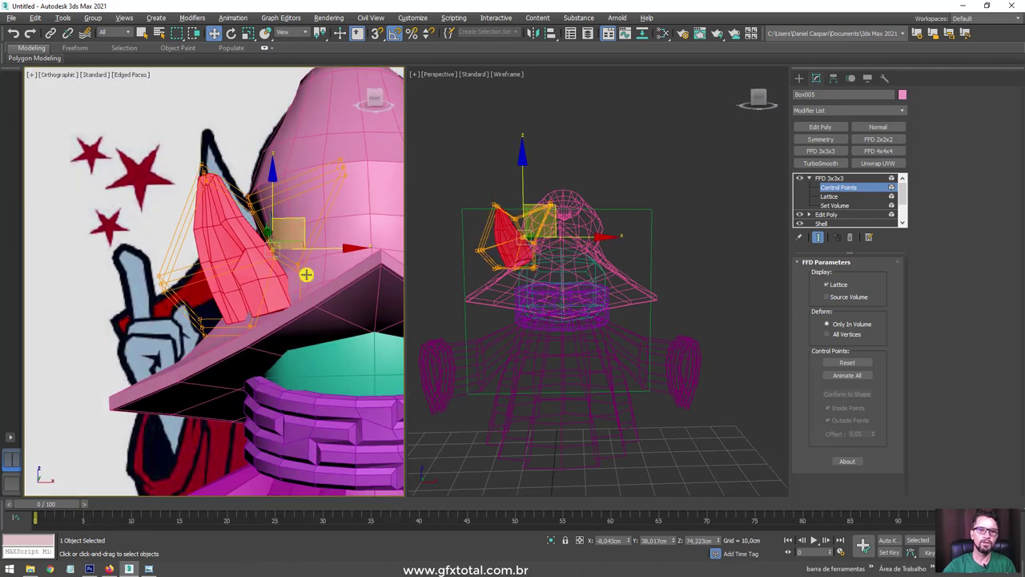
{"action": "left_click", "coordinate": [823, 128]}
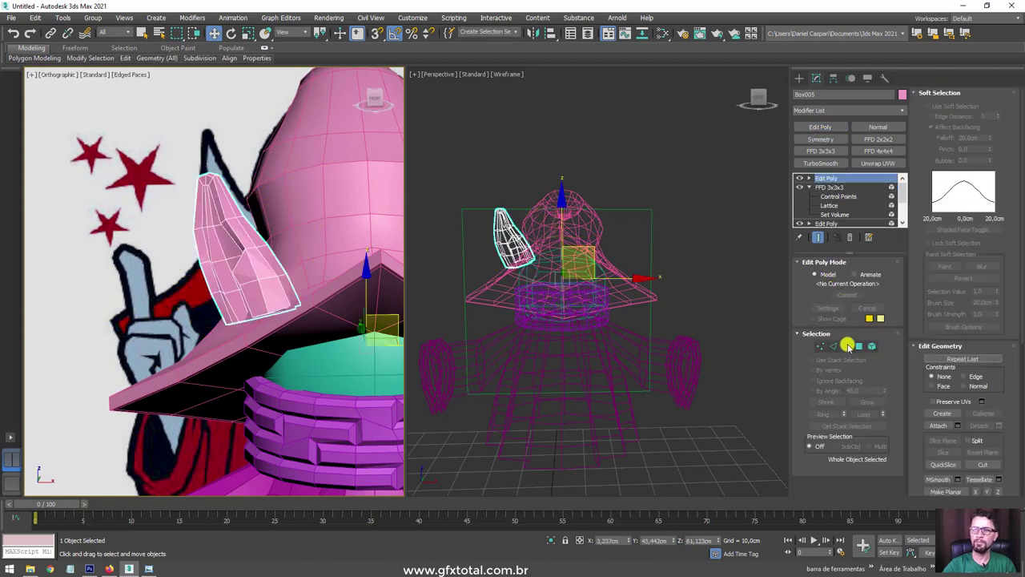
Step: Select the ear's open base border loop and rotate it to seat against the hood
{"action": "key", "text": "3"}
{"action": "left_click", "coordinate": [286, 308]}
{"action": "left_click", "coordinate": [276, 298]}
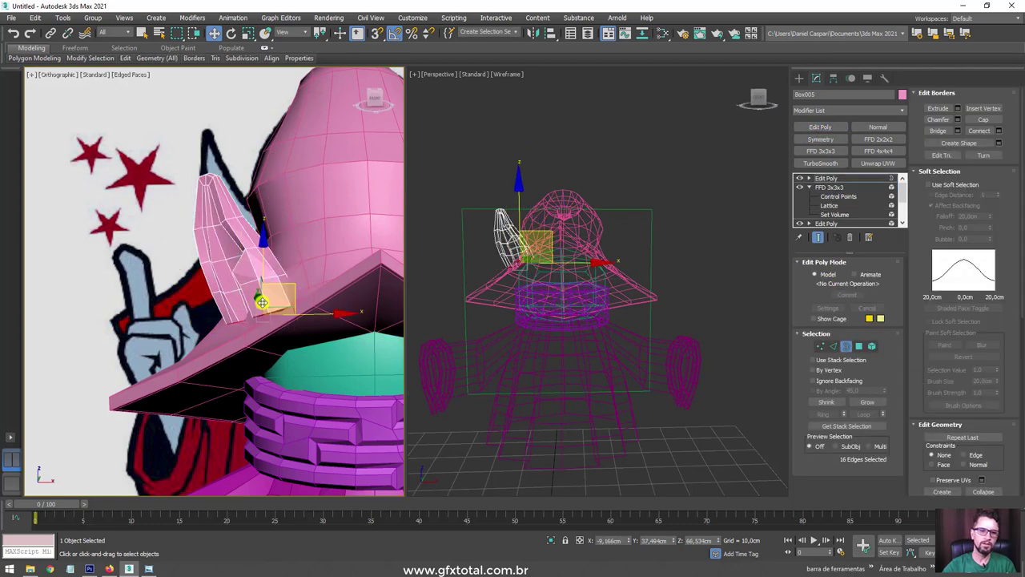
{"action": "scroll", "coordinate": [276, 297], "scroll_direction": "up", "scroll_amount": 3}
{"action": "scroll", "coordinate": [297, 301], "scroll_direction": "up", "scroll_amount": 3}
{"action": "key", "text": "e"}
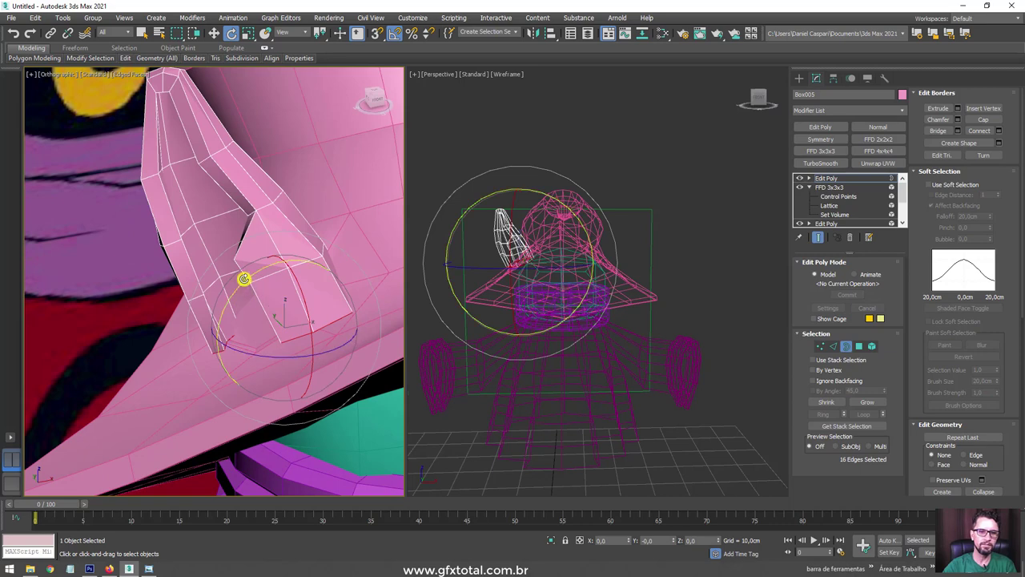
{"action": "mouse_move", "coordinate": [265, 304]}
{"action": "left_mouse_down"}
{"action": "mouse_move", "coordinate": [274, 313]}
{"action": "mouse_move", "coordinate": [241, 291]}
{"action": "left_mouse_up"}
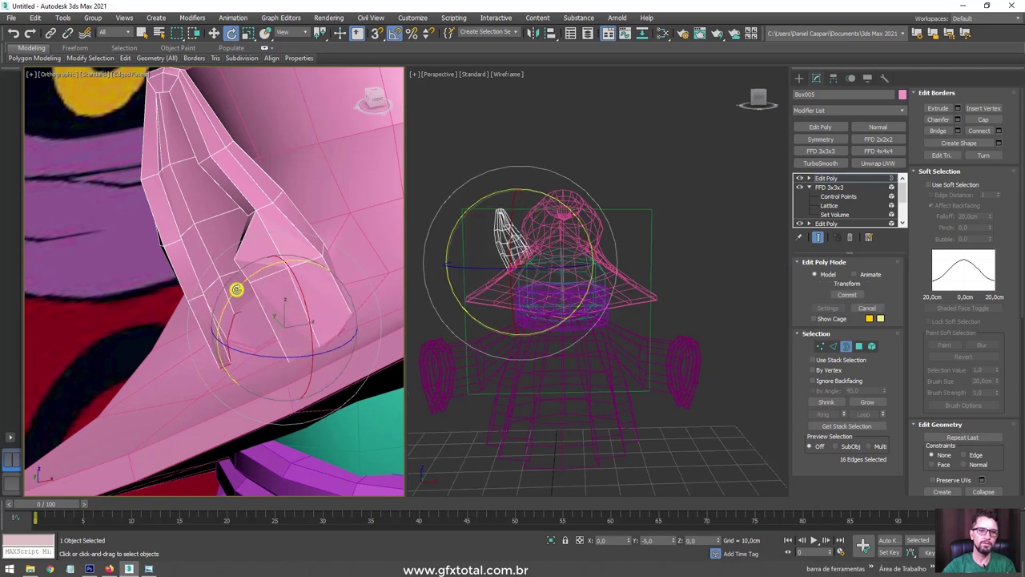
{"action": "key", "text": "w"}
{"action": "middle_click_drag", "start_coordinate": [255, 298], "coordinate": [304, 299], "text": "alt"}
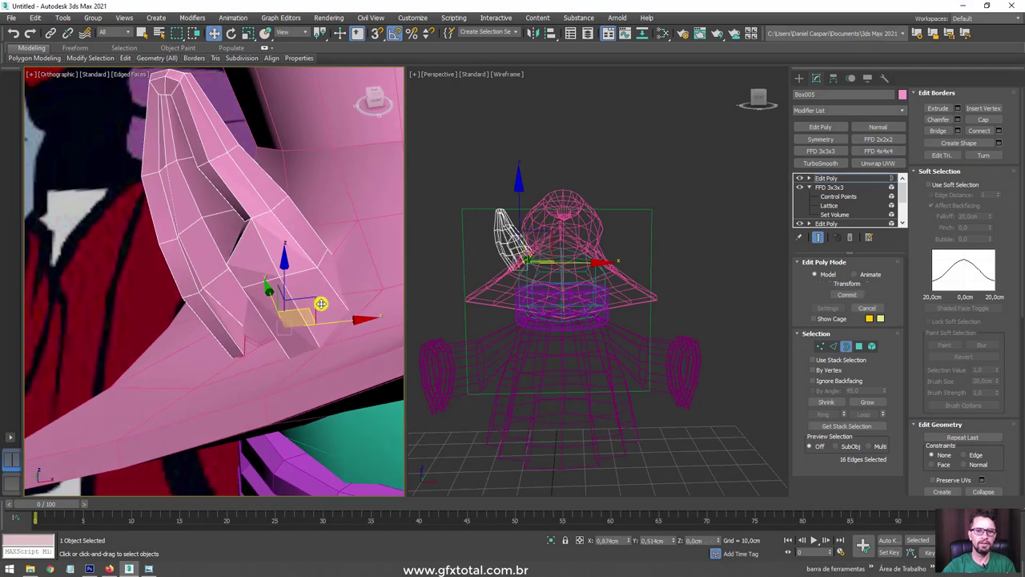
{"action": "key", "text": "r"}
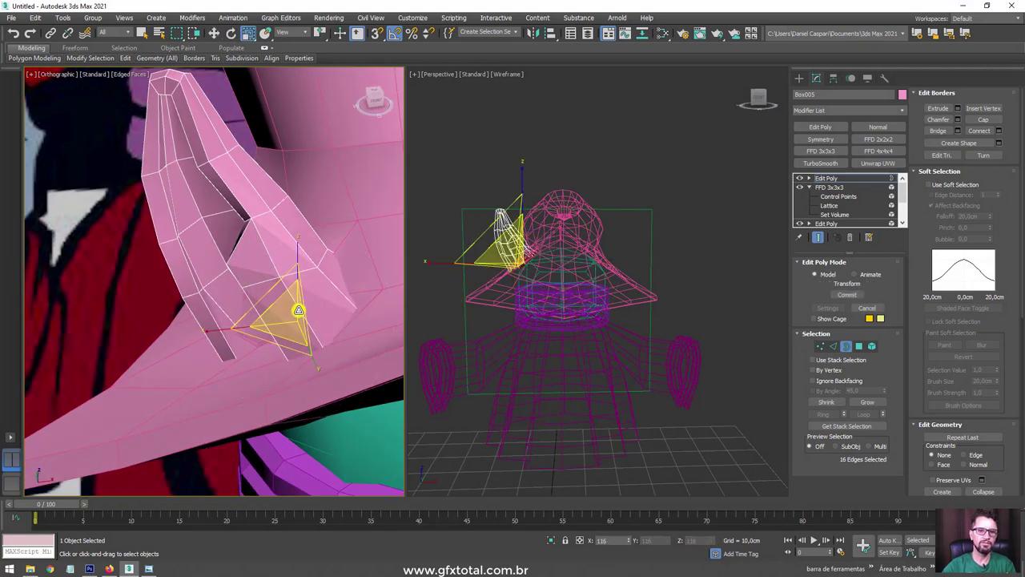
{"action": "scroll", "coordinate": [335, 304], "scroll_direction": "down", "scroll_amount": 2}
Step: Select the hat Box004 with its Symmetry modifier
{"action": "left_click", "coordinate": [830, 178]}
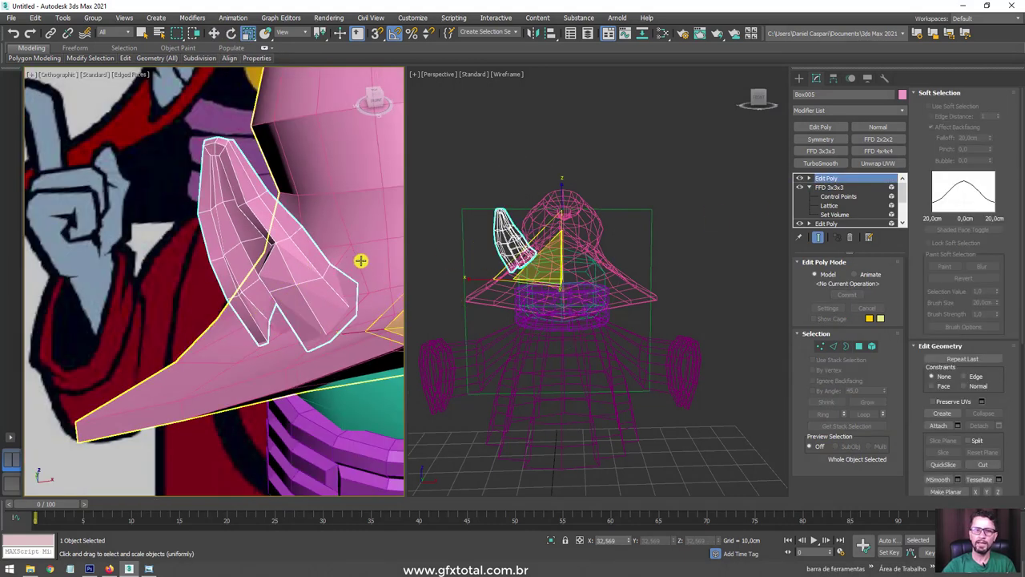
{"action": "left_click", "coordinate": [360, 259]}
{"action": "scroll", "coordinate": [372, 288], "scroll_direction": "up", "scroll_amount": 3}
{"action": "scroll", "coordinate": [276, 289], "scroll_direction": "down", "scroll_amount": 2}
Step: Select a hat ear-socket polygon and grow the selection to the nine socket polygons
{"action": "scroll", "coordinate": [276, 290], "scroll_direction": "down", "scroll_amount": 2}
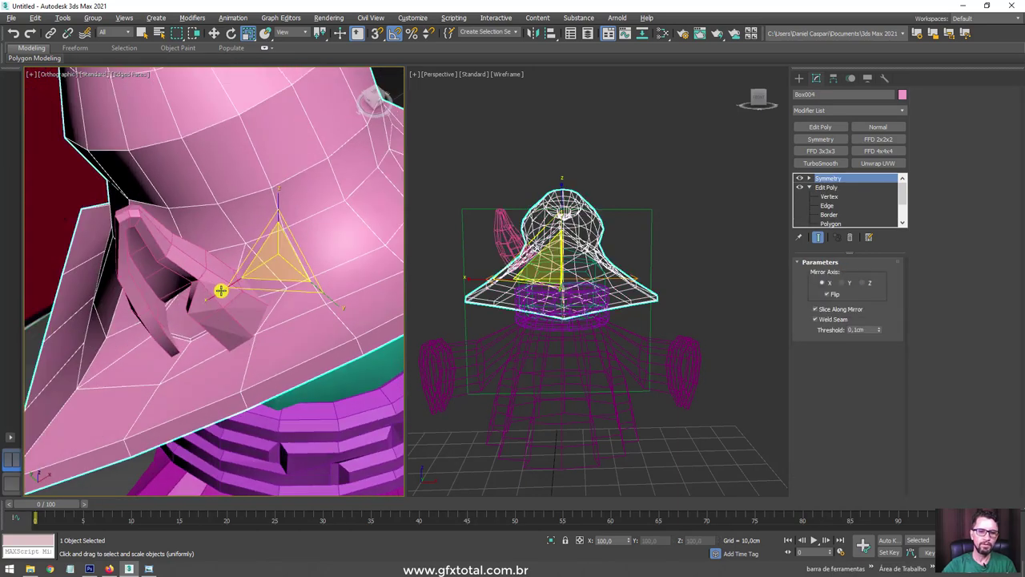
{"action": "scroll", "coordinate": [282, 285], "scroll_direction": "up", "scroll_amount": 2}
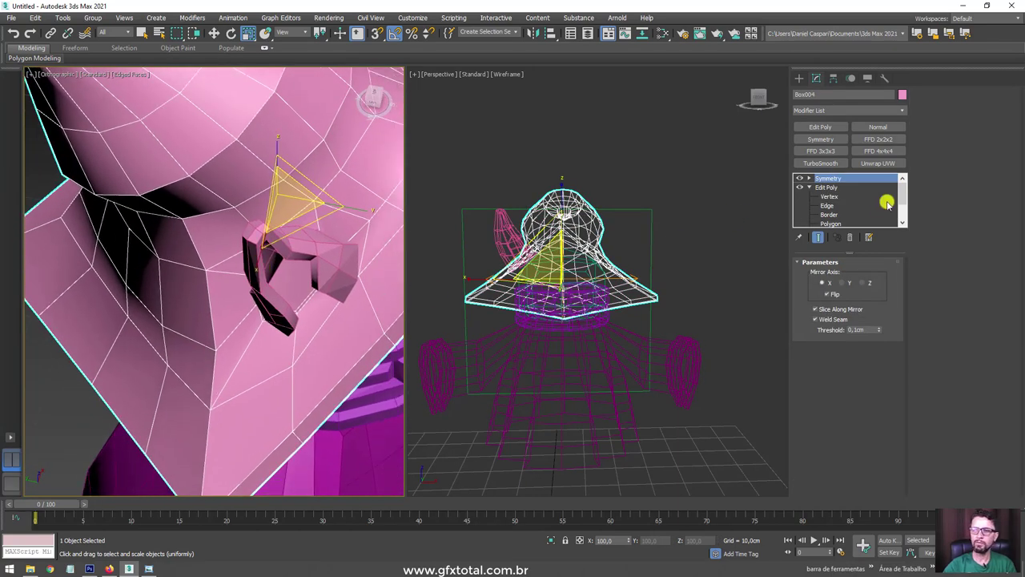
{"action": "left_click", "coordinate": [833, 214]}
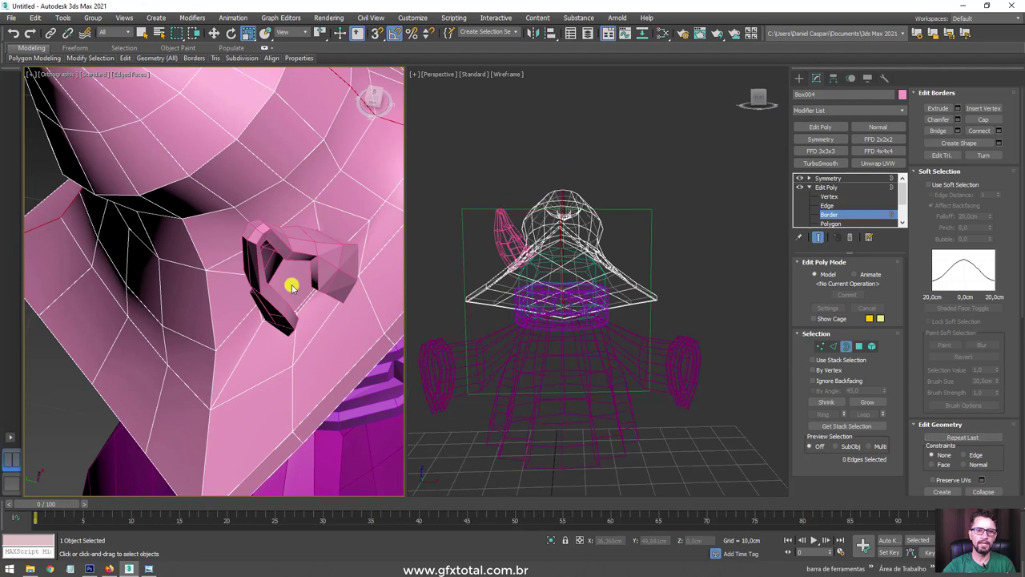
{"action": "left_click", "coordinate": [860, 348]}
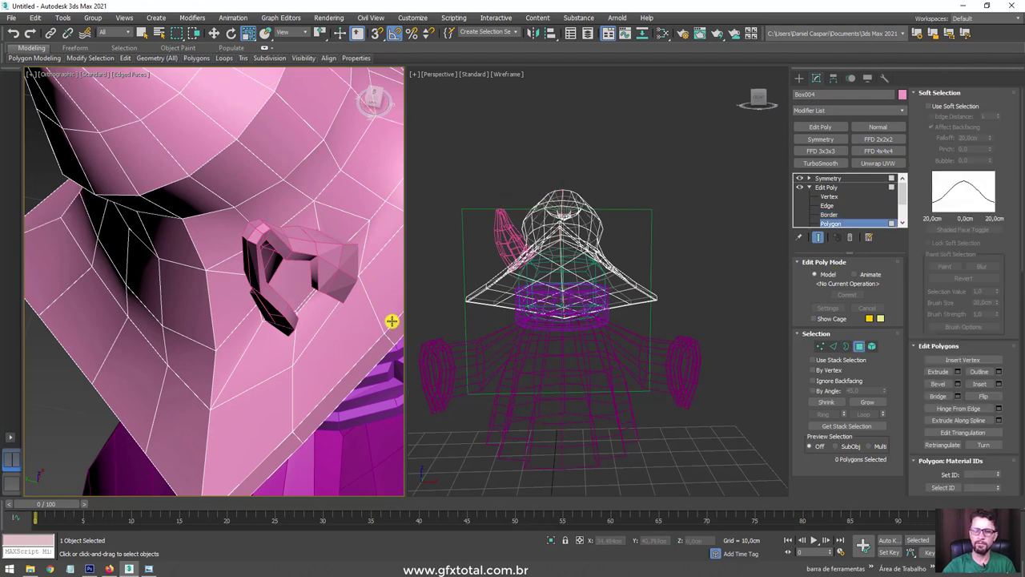
{"action": "left_click", "coordinate": [300, 289]}
{"action": "middle_click_drag", "start_coordinate": [361, 282], "coordinate": [343, 298], "text": "alt"}
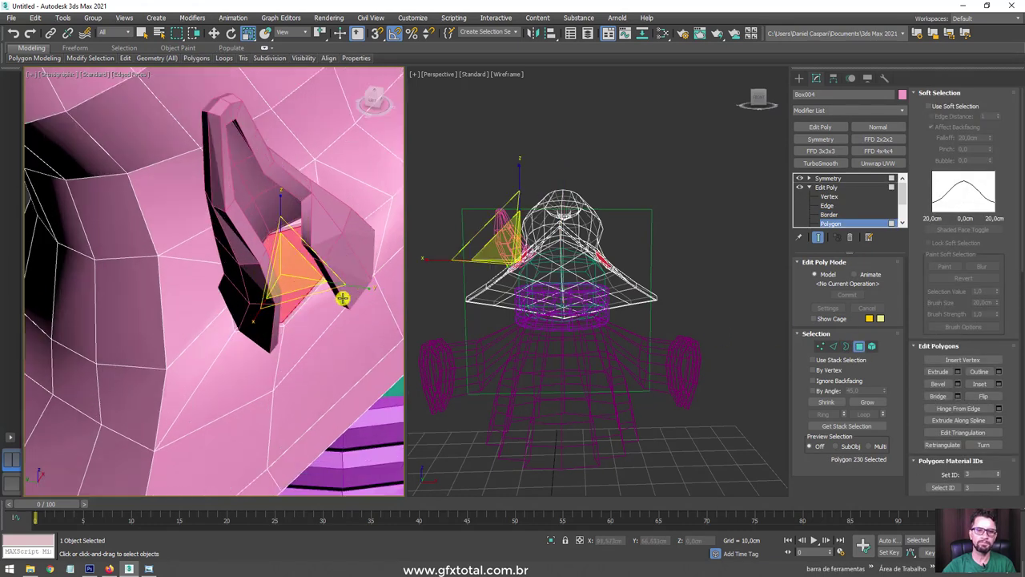
{"action": "left_click", "coordinate": [866, 403]}
Step: Rotate the nine socket polygons upright to match the ear, then switch to Edge level
{"action": "mouse_move", "coordinate": [354, 289]}
{"action": "left_mouse_down"}
{"action": "mouse_move", "coordinate": [323, 277]}
{"action": "mouse_move", "coordinate": [367, 291]}
{"action": "mouse_move", "coordinate": [340, 298]}
{"action": "left_mouse_up"}
{"action": "left_click_drag", "start_coordinate": [352, 365], "coordinate": [350, 390]}
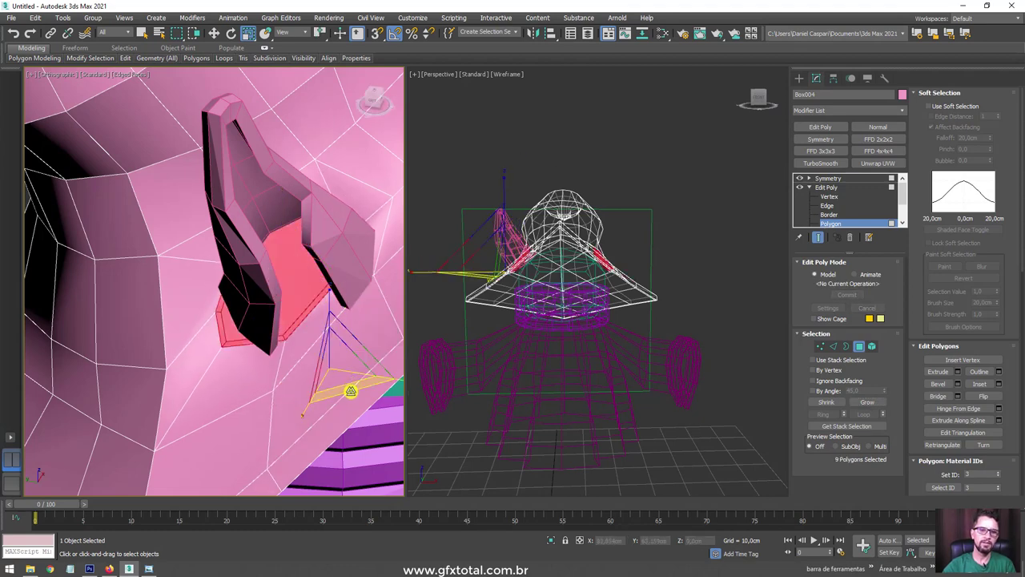
{"action": "key", "text": "ctrl+z"}
{"action": "key", "text": "ctrl+z"}
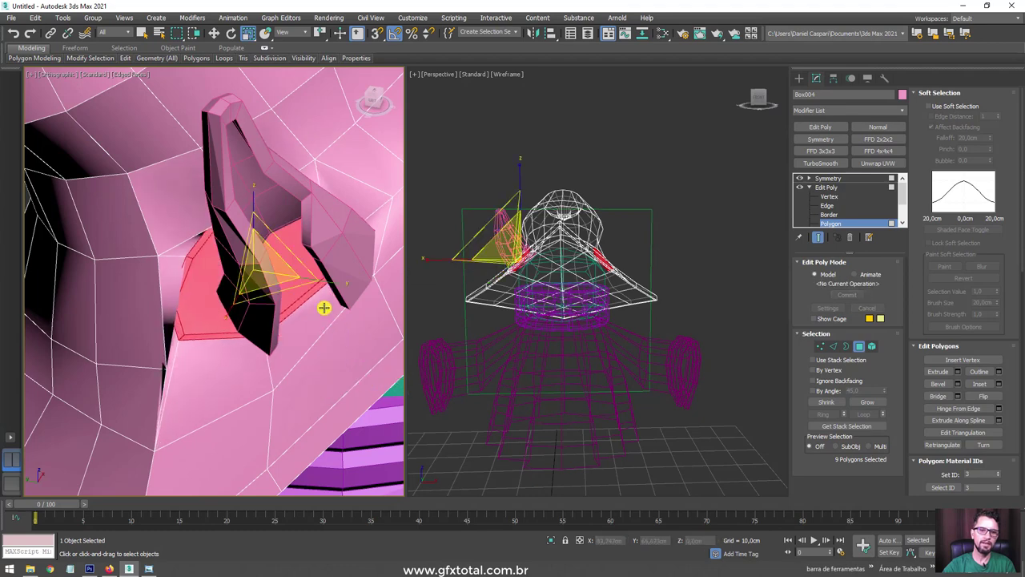
{"action": "key", "text": "w"}
{"action": "mouse_move", "coordinate": [236, 249]}
{"action": "middle_mouse_down", "text": "alt"}
{"action": "mouse_move", "coordinate": [245, 261]}
{"action": "mouse_move", "coordinate": [229, 270]}
{"action": "middle_mouse_up", "text": "alt"}
{"action": "key", "text": "e"}
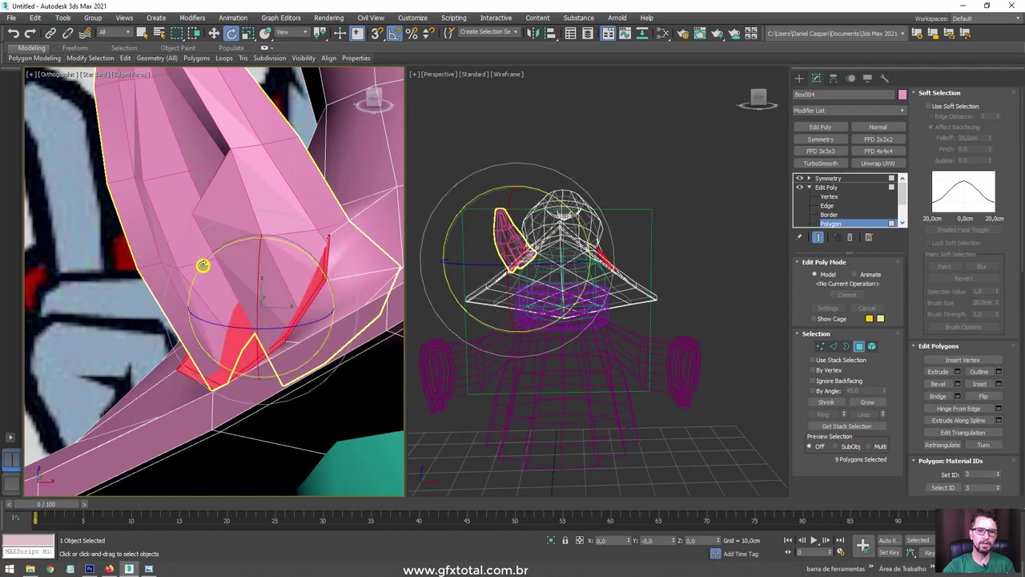
{"action": "left_click_drag", "start_coordinate": [203, 265], "coordinate": [254, 297]}
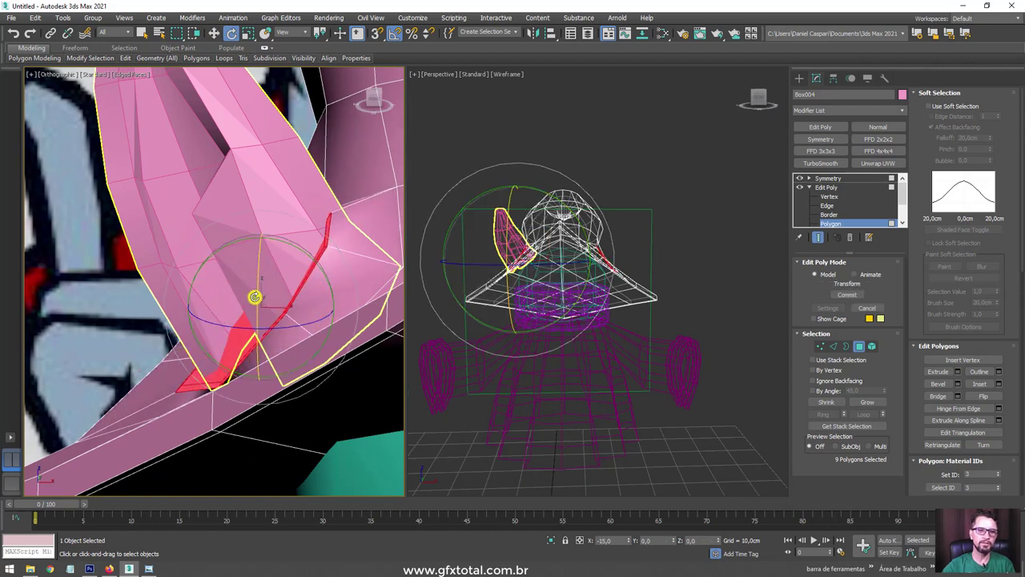
{"action": "left_click_drag", "start_coordinate": [313, 250], "coordinate": [259, 297]}
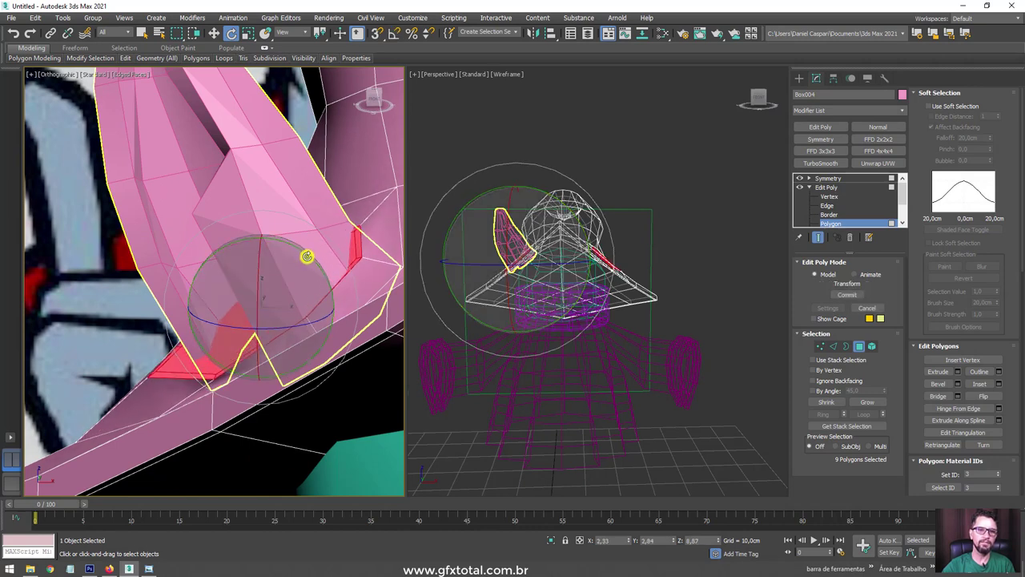
{"action": "mouse_move", "coordinate": [259, 297]}
{"action": "left_mouse_down"}
{"action": "mouse_move", "coordinate": [253, 289]}
{"action": "mouse_move", "coordinate": [307, 254]}
{"action": "left_mouse_up"}
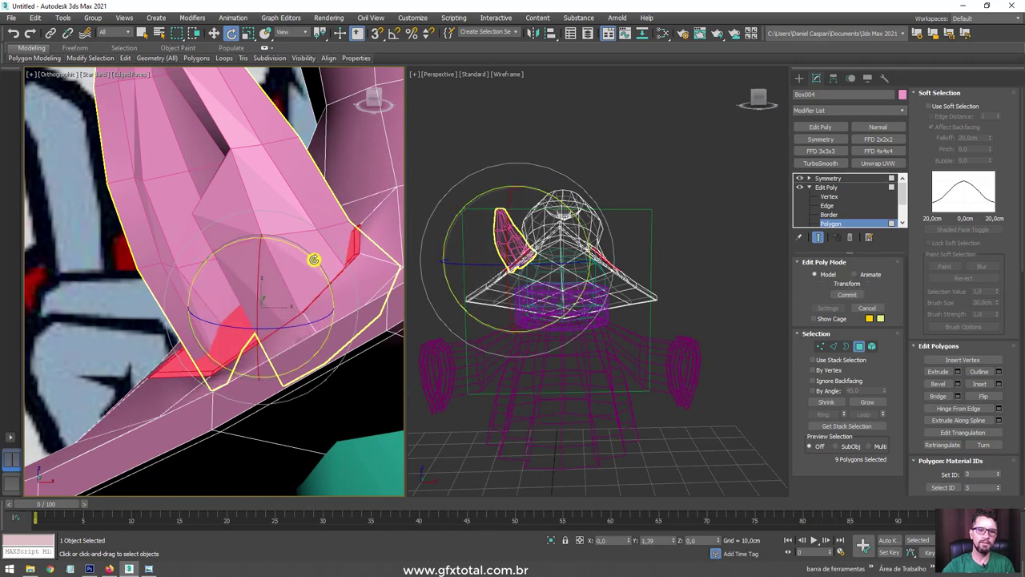
{"action": "middle_click_drag", "start_coordinate": [290, 275], "coordinate": [815, 337], "text": "alt"}
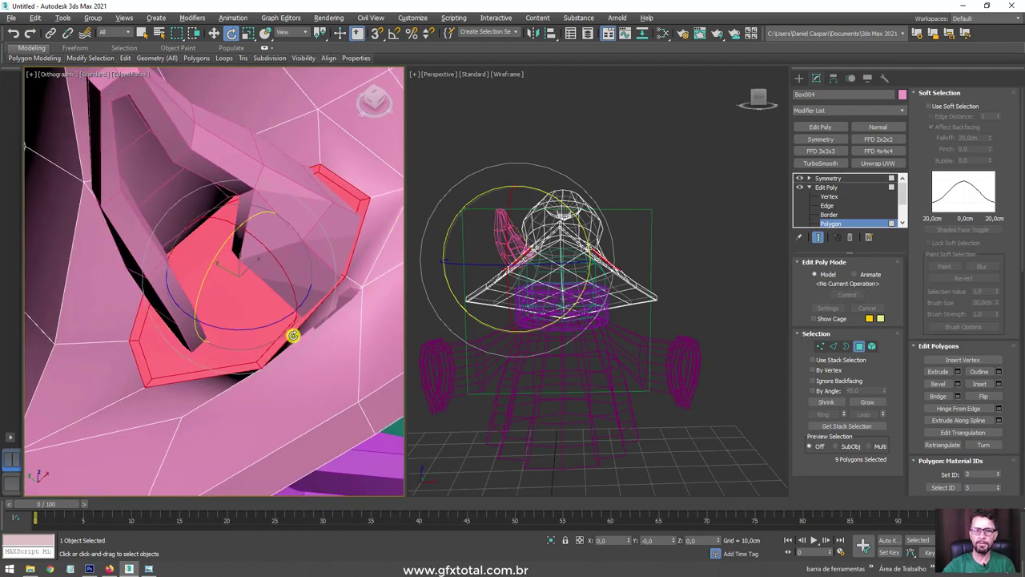
{"action": "left_click", "coordinate": [833, 345]}
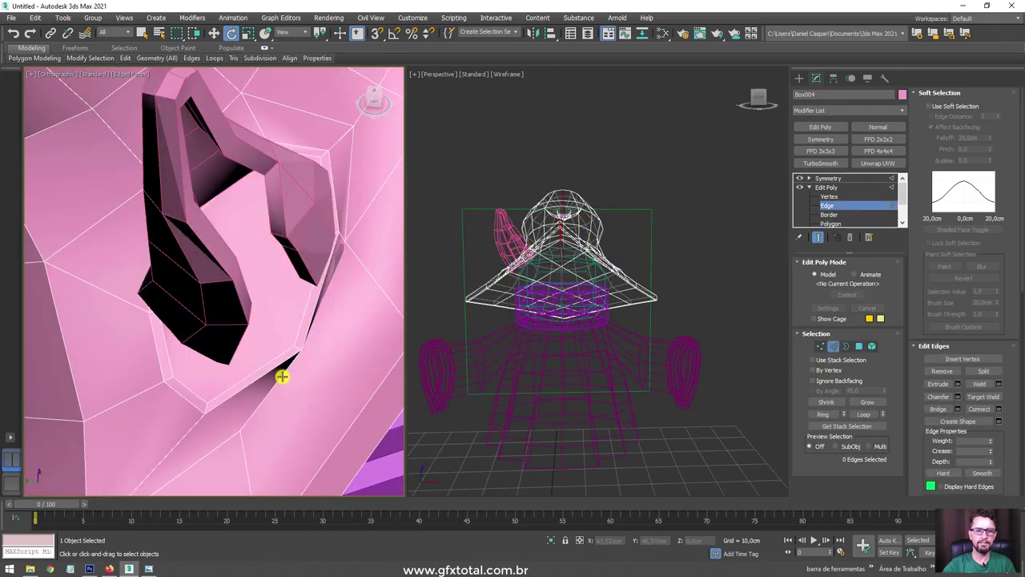
Step: Isolate the hat, turn on Edge constraints, and slide a socket-rim edge along the surface
{"action": "left_click", "coordinate": [282, 377]}
{"action": "scroll", "coordinate": [289, 382], "scroll_direction": "down", "scroll_amount": 4}
{"action": "middle_click_drag", "start_coordinate": [306, 389], "coordinate": [900, 428], "text": "alt"}
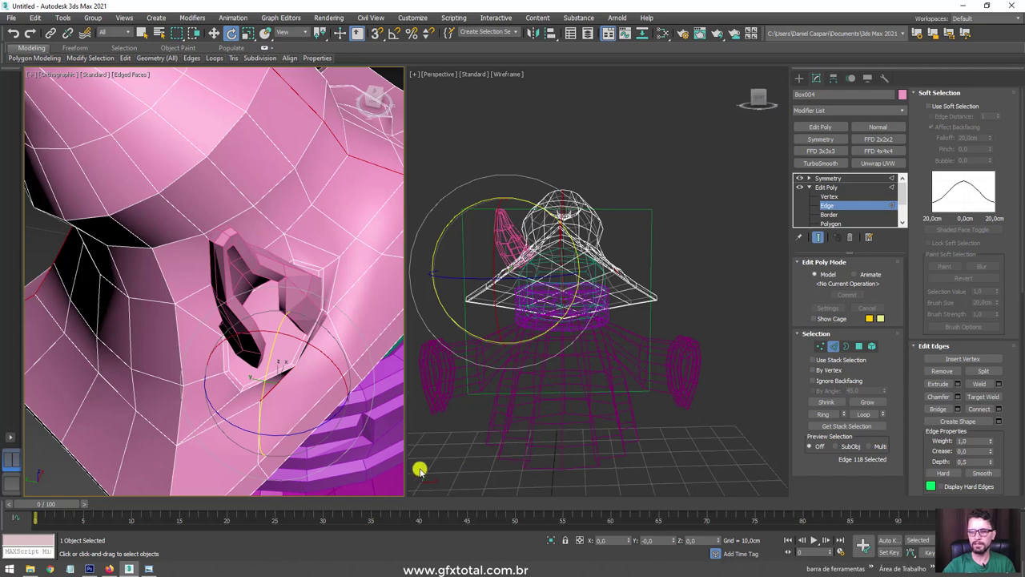
{"action": "key", "text": "alt+q"}
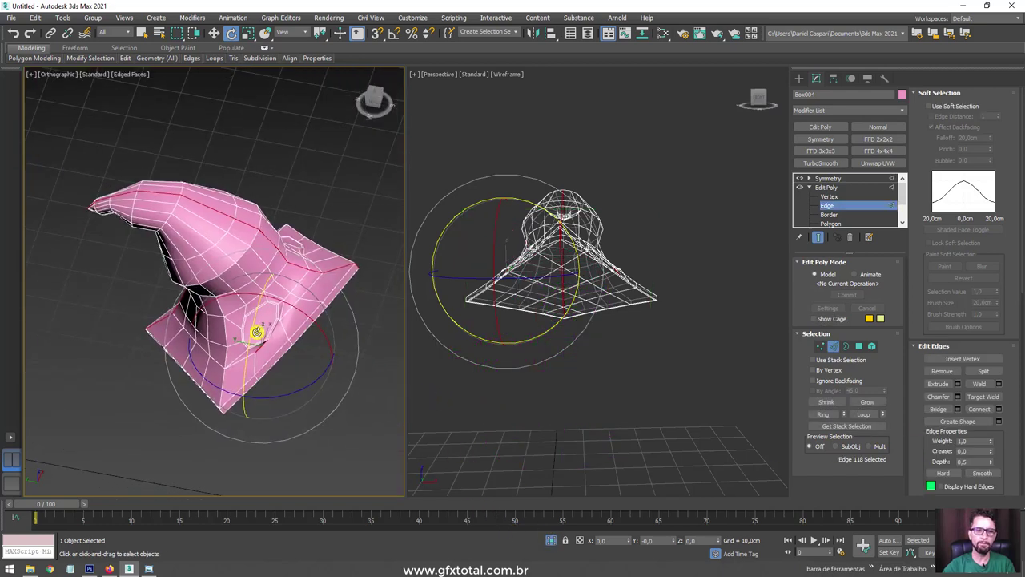
{"action": "scroll", "coordinate": [257, 331], "scroll_direction": "up", "scroll_amount": 5}
{"action": "scroll", "coordinate": [1005, 336], "scroll_direction": "down", "scroll_amount": 1}
{"action": "scroll", "coordinate": [989, 264], "scroll_direction": "down", "scroll_amount": 4}
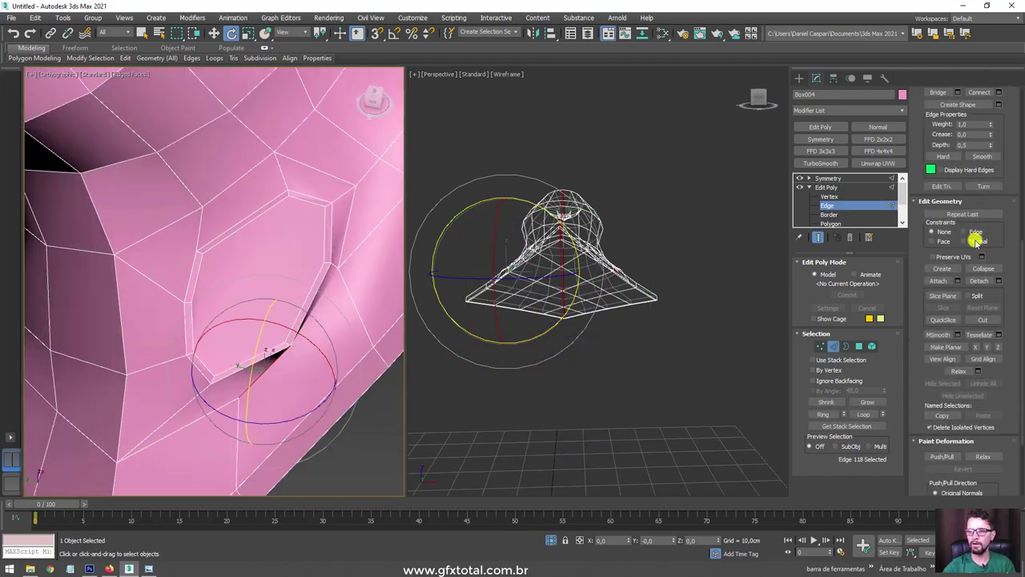
{"action": "left_click", "coordinate": [971, 230]}
{"action": "key", "text": "w"}
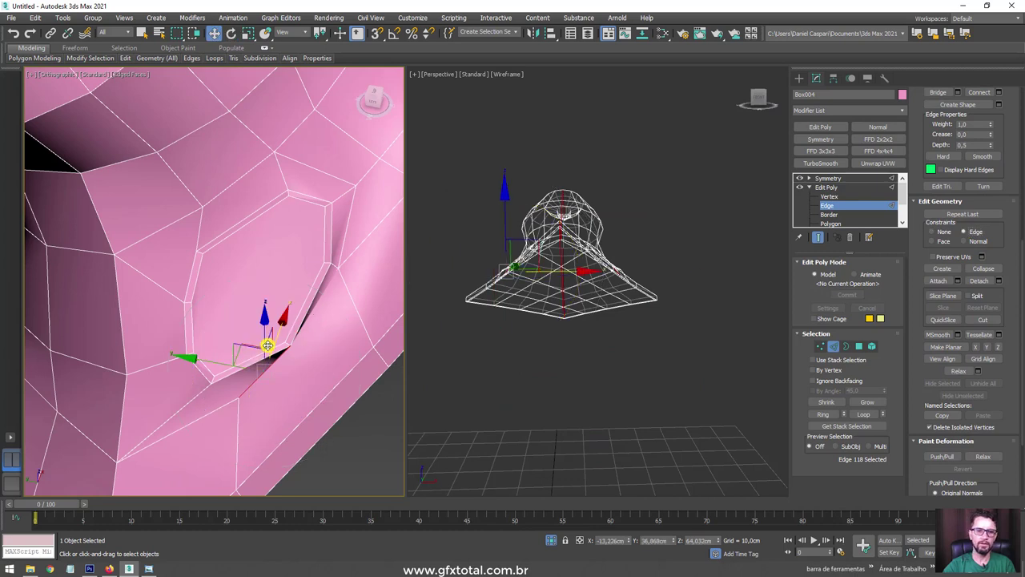
{"action": "mouse_move", "coordinate": [217, 362]}
{"action": "left_mouse_down"}
{"action": "mouse_move", "coordinate": [225, 368]}
{"action": "mouse_move", "coordinate": [244, 353]}
{"action": "left_mouse_up"}
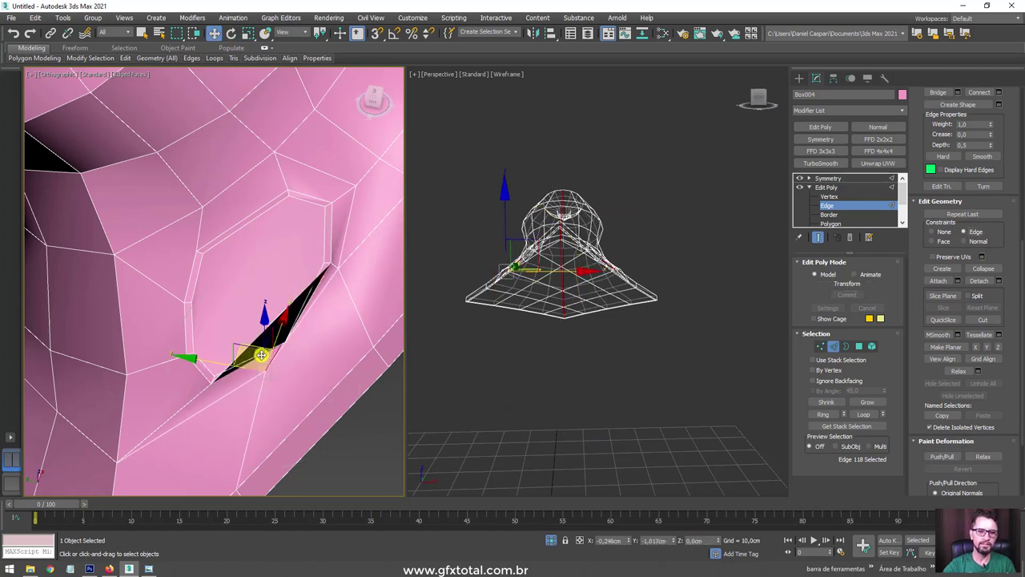
{"action": "left_click", "coordinate": [820, 346]}
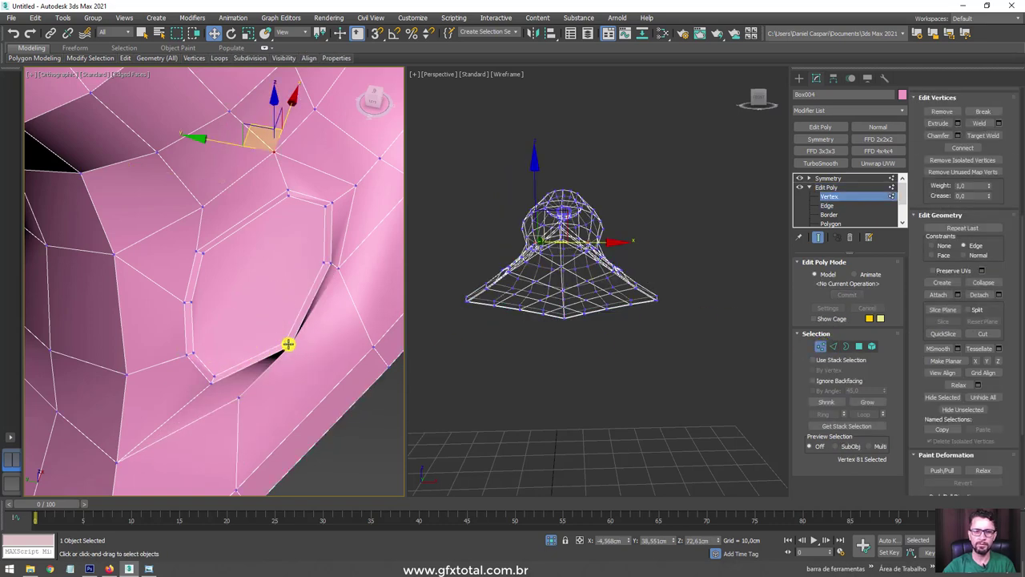
Step: Move individual vertices on the ear socket's rim to reshape its outline
{"action": "mouse_move", "coordinate": [289, 343]}
{"action": "middle_mouse_down", "text": "alt"}
{"action": "mouse_move", "coordinate": [273, 337]}
{"action": "mouse_move", "coordinate": [270, 357]}
{"action": "mouse_move", "coordinate": [216, 365]}
{"action": "mouse_move", "coordinate": [213, 353]}
{"action": "middle_mouse_up", "text": "alt"}
{"action": "left_click", "coordinate": [235, 369]}
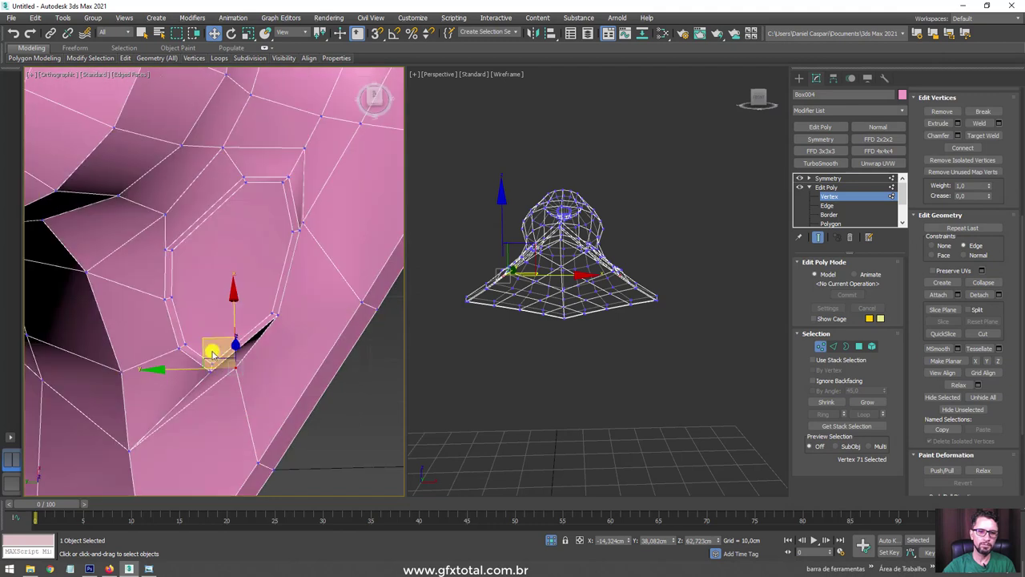
{"action": "mouse_move", "coordinate": [213, 337]}
{"action": "left_mouse_down"}
{"action": "mouse_move", "coordinate": [229, 336]}
{"action": "mouse_move", "coordinate": [261, 282]}
{"action": "mouse_move", "coordinate": [259, 320]}
{"action": "mouse_move", "coordinate": [215, 367]}
{"action": "mouse_move", "coordinate": [245, 373]}
{"action": "mouse_move", "coordinate": [222, 386]}
{"action": "left_mouse_up"}
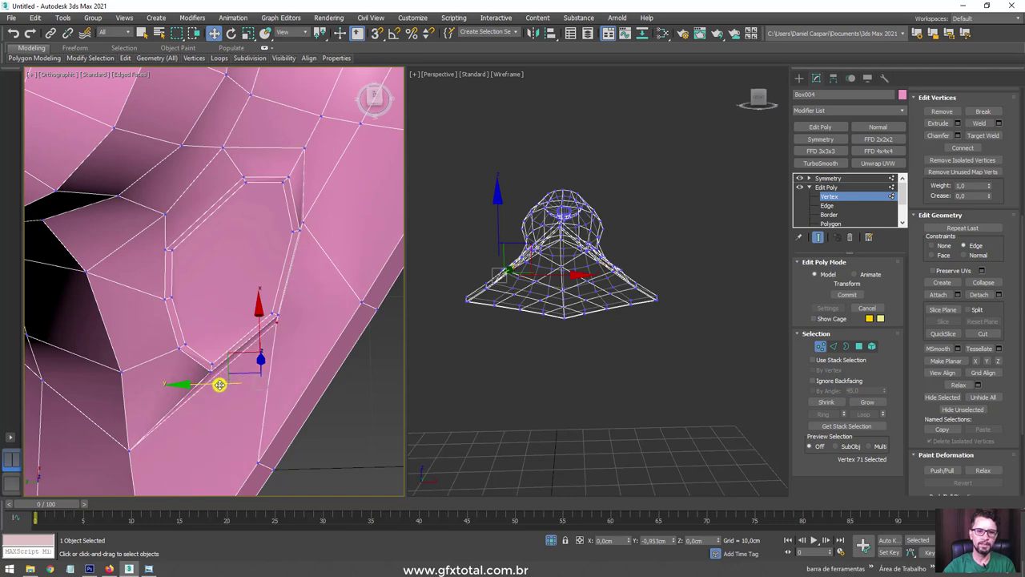
{"action": "mouse_move", "coordinate": [222, 384]}
{"action": "middle_mouse_down", "text": "alt"}
{"action": "mouse_move", "coordinate": [287, 306]}
{"action": "mouse_move", "coordinate": [329, 298]}
{"action": "middle_mouse_up", "text": "alt"}
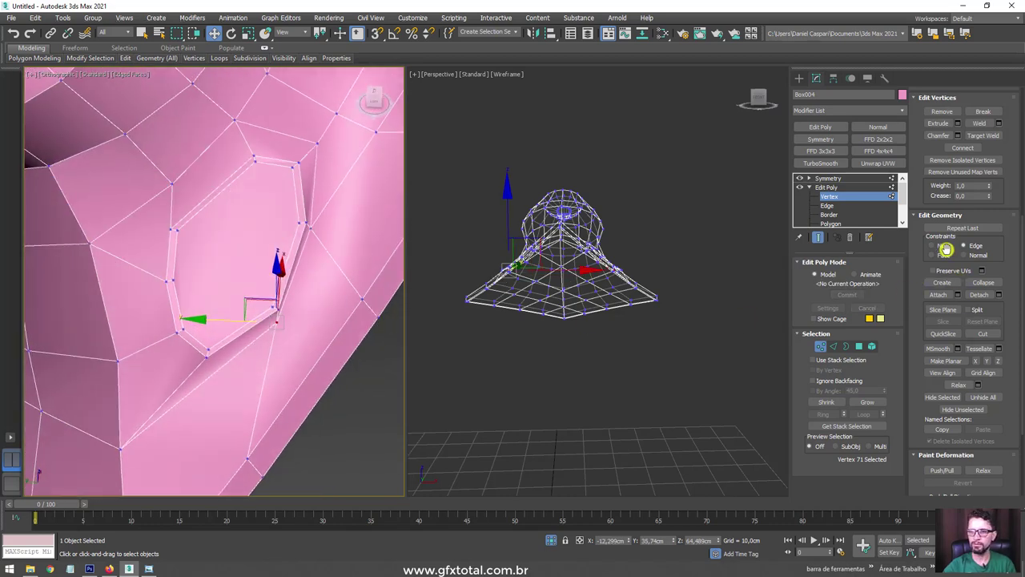
{"action": "middle_click_drag", "start_coordinate": [232, 312], "coordinate": [235, 316], "text": "alt"}
{"action": "left_click_drag", "start_coordinate": [259, 299], "coordinate": [280, 312]}
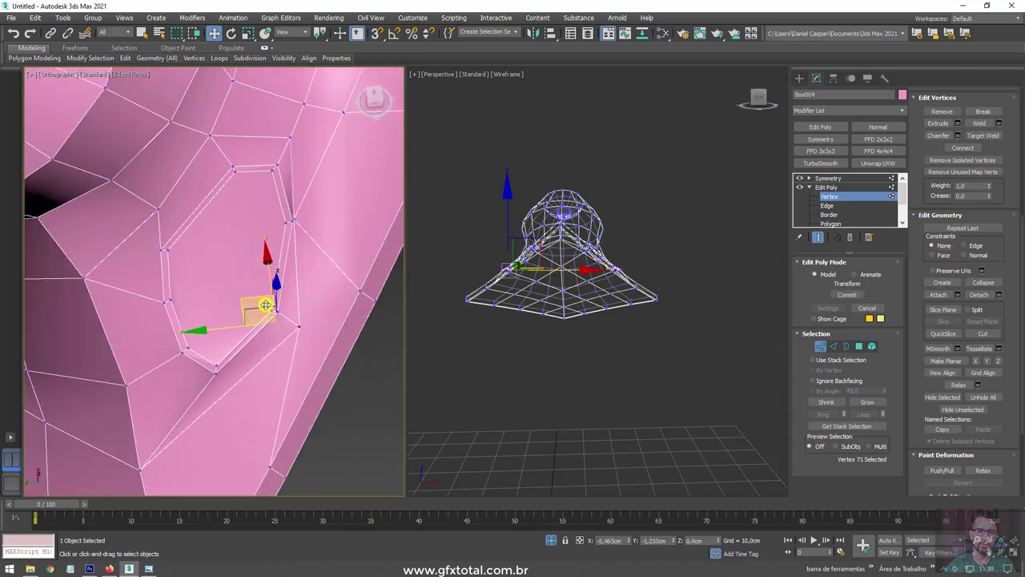
{"action": "left_click", "coordinate": [293, 219]}
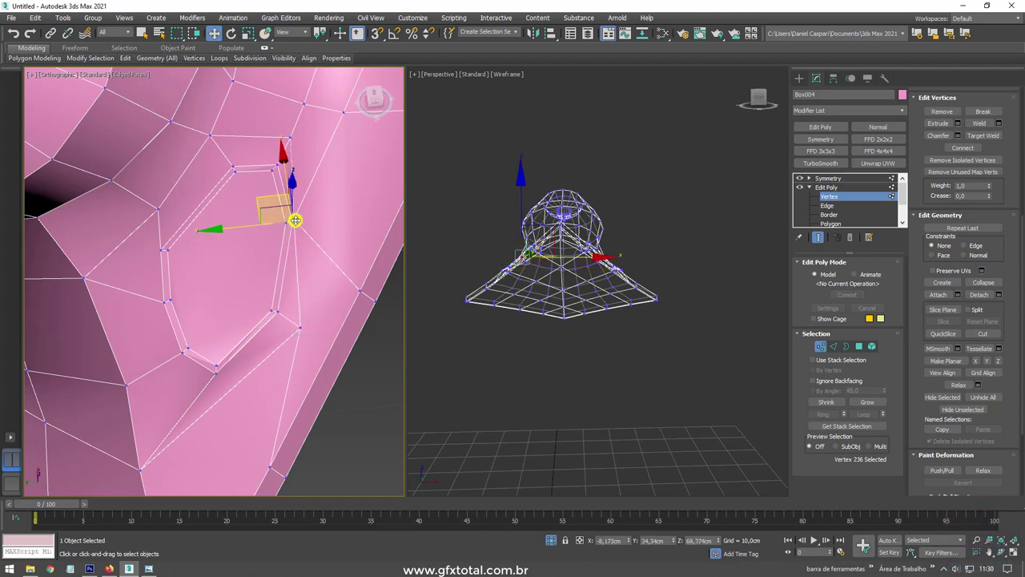
{"action": "left_click_drag", "start_coordinate": [271, 199], "coordinate": [288, 195]}
{"action": "mouse_move", "coordinate": [300, 210]}
{"action": "middle_mouse_down", "text": "alt"}
{"action": "mouse_move", "coordinate": [318, 284]}
{"action": "mouse_move", "coordinate": [270, 206]}
{"action": "middle_mouse_up", "text": "alt"}
{"action": "left_click", "coordinate": [299, 233]}
{"action": "left_click_drag", "start_coordinate": [270, 206], "coordinate": [320, 208]}
{"action": "mouse_move", "coordinate": [319, 208]}
{"action": "middle_mouse_down", "text": "alt"}
{"action": "mouse_move", "coordinate": [299, 295]}
{"action": "mouse_move", "coordinate": [320, 336]}
{"action": "mouse_move", "coordinate": [303, 343]}
{"action": "middle_mouse_up", "text": "alt"}
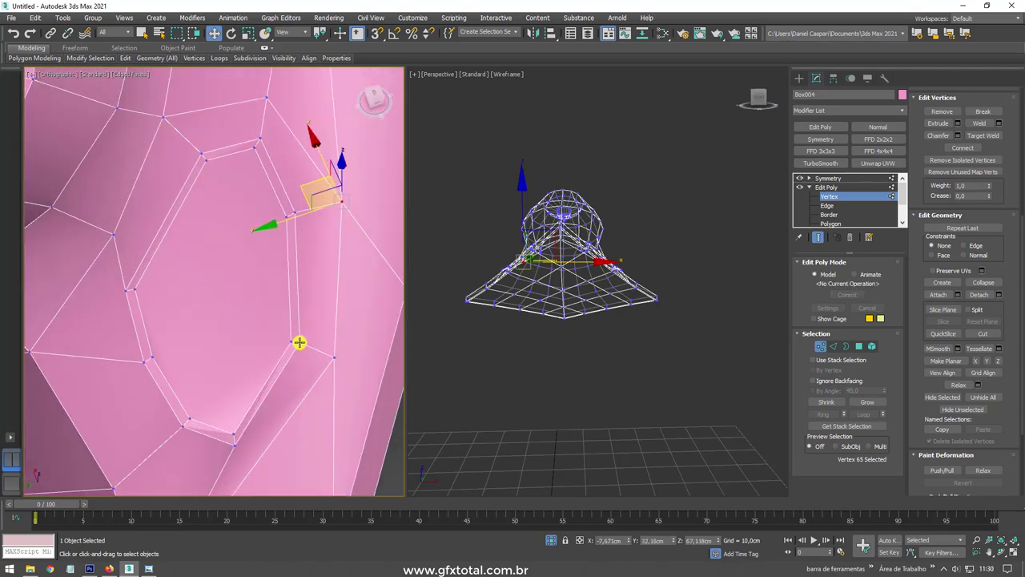
{"action": "left_click", "coordinate": [298, 342]}
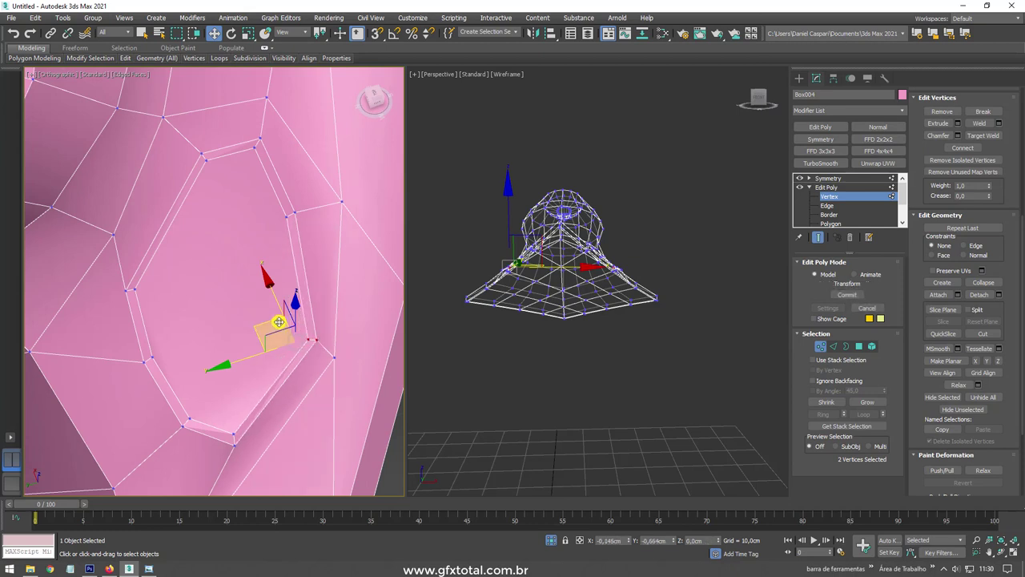
Step: Select small groups of rim vertices and raise them to stretch the socket edge
{"action": "middle_click_drag", "start_coordinate": [144, 297], "coordinate": [137, 290], "text": "alt"}
{"action": "left_click", "coordinate": [132, 294]}
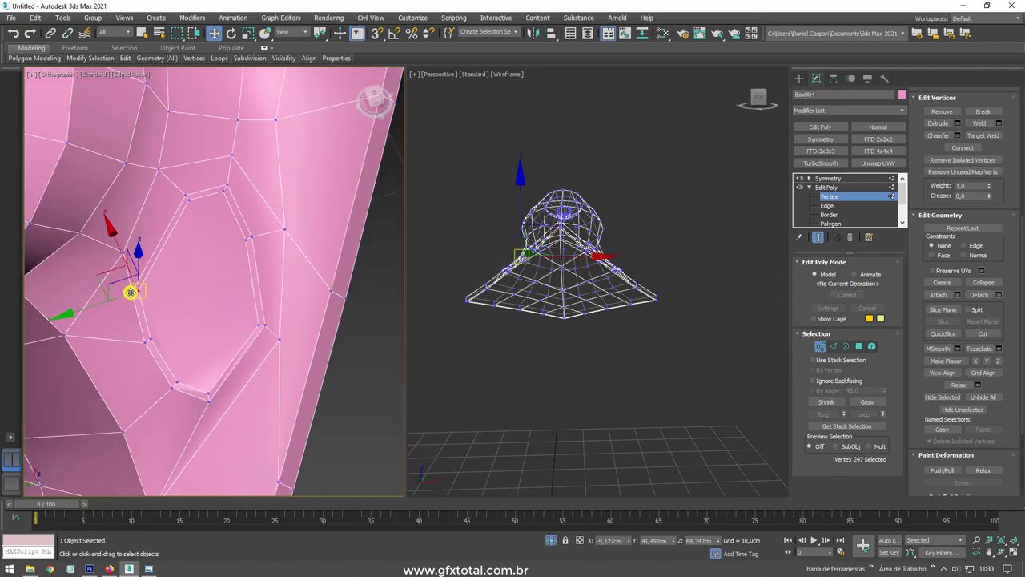
{"action": "left_click", "coordinate": [113, 281], "text": "ctrl"}
{"action": "mouse_move", "coordinate": [105, 268]}
{"action": "left_mouse_down"}
{"action": "mouse_move", "coordinate": [120, 254]}
{"action": "mouse_move", "coordinate": [87, 238]}
{"action": "left_mouse_up"}
{"action": "left_click", "coordinate": [122, 253], "text": "ctrl"}
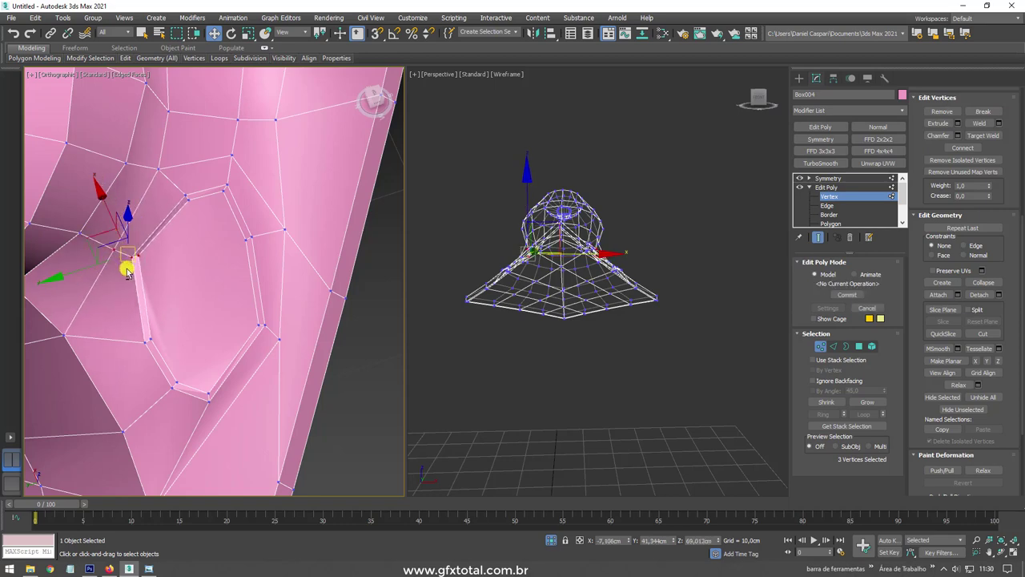
{"action": "middle_click_drag", "start_coordinate": [126, 267], "coordinate": [145, 188], "text": "alt"}
{"action": "left_click", "coordinate": [153, 265]}
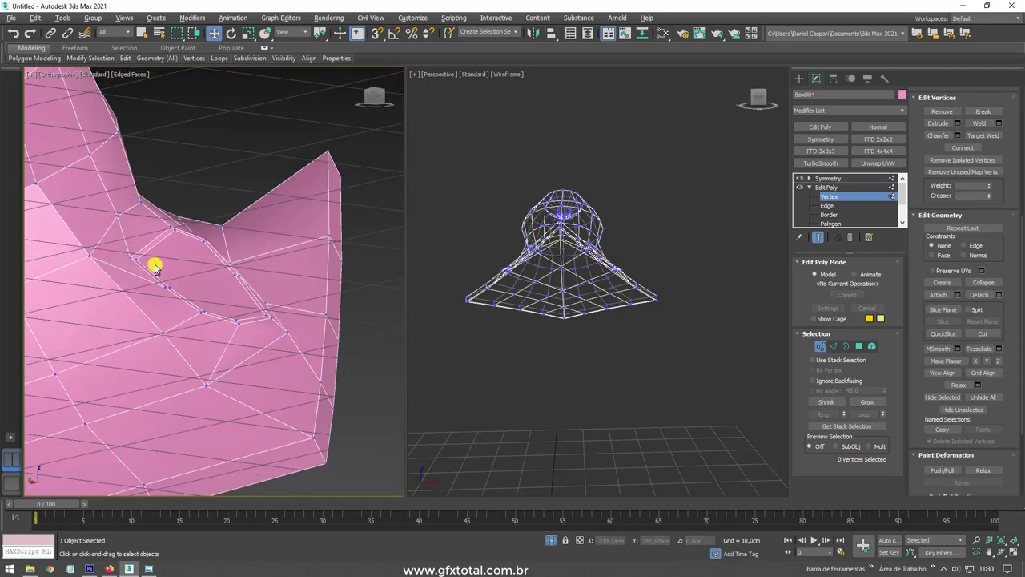
{"action": "middle_click_drag", "start_coordinate": [153, 265], "coordinate": [126, 258], "text": "alt"}
{"action": "left_click", "coordinate": [119, 261]}
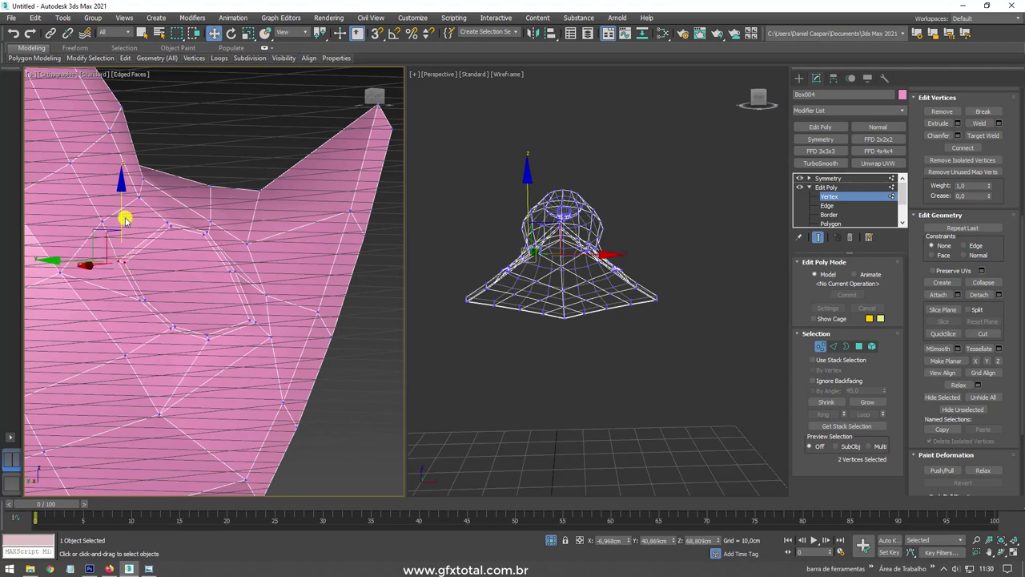
{"action": "left_click_drag", "start_coordinate": [98, 229], "coordinate": [112, 209]}
{"action": "mouse_move", "coordinate": [105, 207]}
{"action": "middle_mouse_down", "text": "alt"}
{"action": "mouse_move", "coordinate": [141, 269]}
{"action": "mouse_move", "coordinate": [109, 270]}
{"action": "mouse_move", "coordinate": [173, 325]}
{"action": "mouse_move", "coordinate": [152, 278]}
{"action": "middle_mouse_up", "text": "alt"}
{"action": "left_click", "coordinate": [162, 313]}
{"action": "left_click_drag", "start_coordinate": [152, 278], "coordinate": [154, 254]}
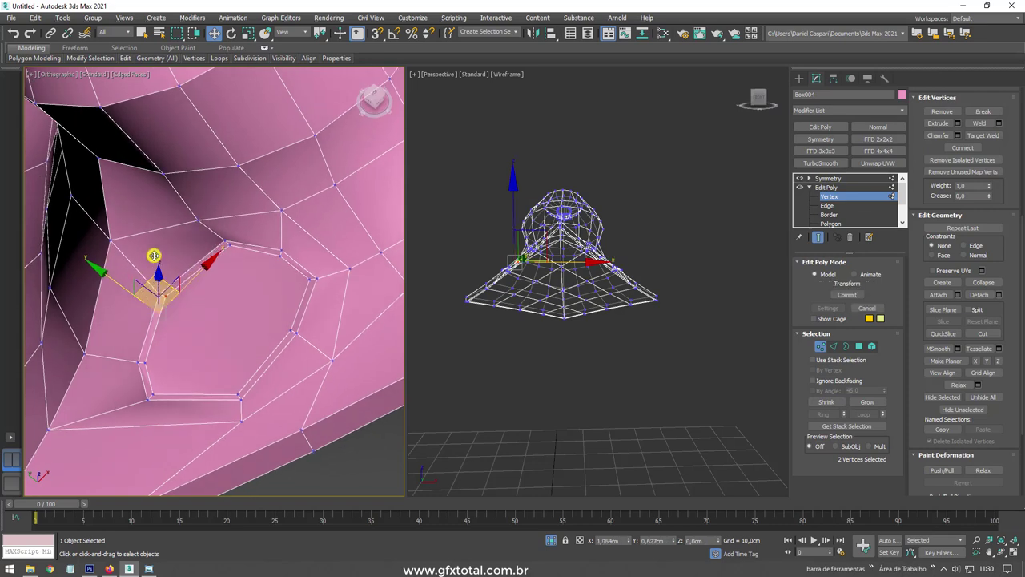
{"action": "mouse_move", "coordinate": [154, 255]}
{"action": "middle_mouse_down", "text": "alt"}
{"action": "mouse_move", "coordinate": [155, 232]}
{"action": "mouse_move", "coordinate": [165, 259]}
{"action": "middle_mouse_up", "text": "alt"}
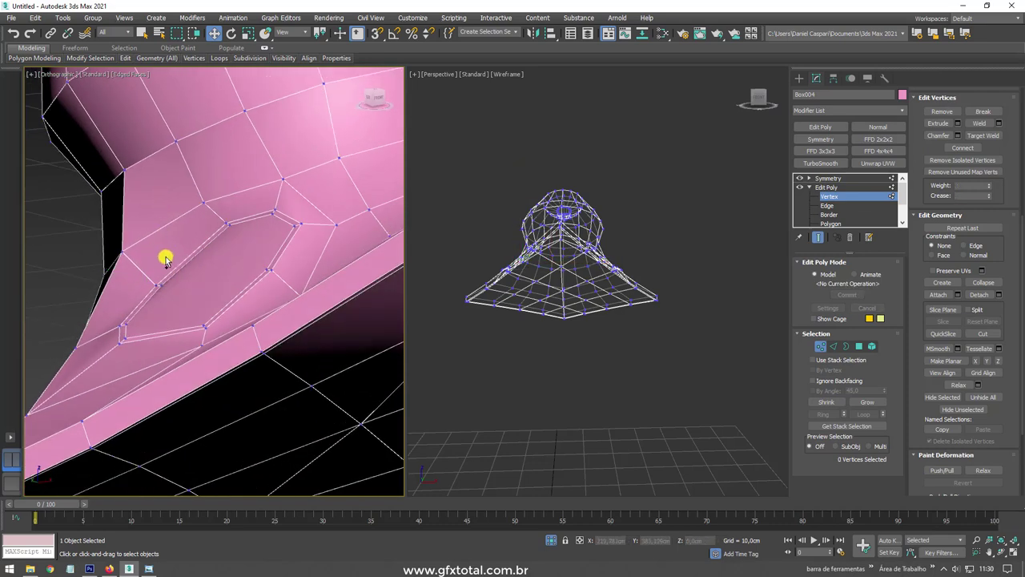
{"action": "left_click_drag", "start_coordinate": [165, 259], "coordinate": [164, 240]}
Step: Select the lower rim vertices, then zoom out to a wider view of the hat
{"action": "mouse_move", "coordinate": [163, 240]}
{"action": "middle_mouse_down", "text": "alt"}
{"action": "mouse_move", "coordinate": [236, 278]}
{"action": "mouse_move", "coordinate": [245, 295]}
{"action": "mouse_move", "coordinate": [206, 352]}
{"action": "middle_mouse_up", "text": "alt"}
{"action": "left_click", "coordinate": [204, 374]}
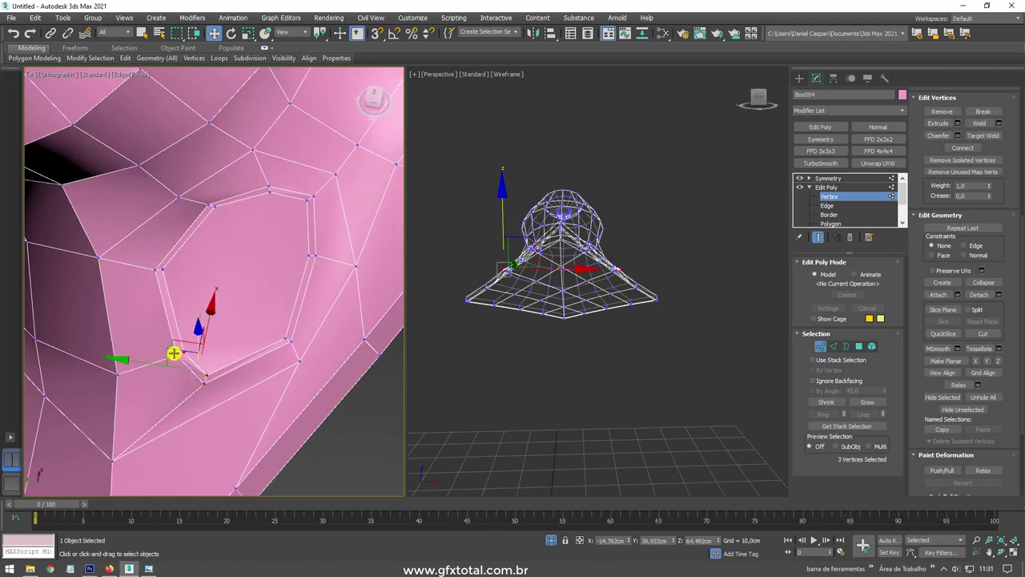
{"action": "mouse_move", "coordinate": [183, 304]}
{"action": "middle_mouse_down", "text": "alt"}
{"action": "mouse_move", "coordinate": [178, 334]}
{"action": "mouse_move", "coordinate": [110, 275]}
{"action": "mouse_move", "coordinate": [168, 320]}
{"action": "mouse_move", "coordinate": [101, 307]}
{"action": "middle_mouse_up", "text": "alt"}
{"action": "left_click", "coordinate": [172, 339], "text": "ctrl"}
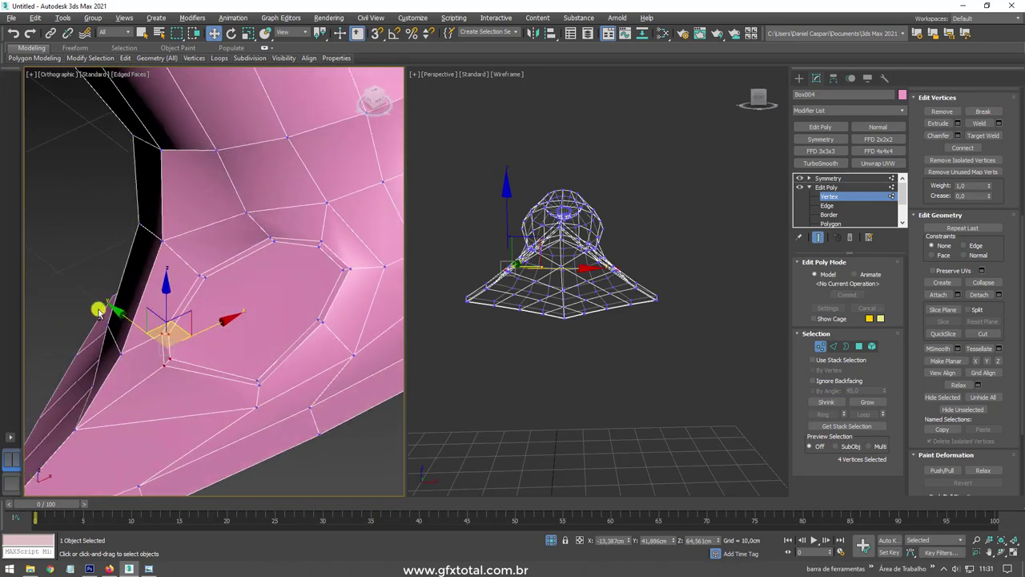
{"action": "left_click", "coordinate": [120, 320], "text": "alt"}
{"action": "mouse_move", "coordinate": [189, 329]}
{"action": "middle_mouse_down", "text": "alt"}
{"action": "mouse_move", "coordinate": [161, 324]}
{"action": "mouse_move", "coordinate": [125, 414]}
{"action": "middle_mouse_up", "text": "alt"}
{"action": "scroll", "coordinate": [125, 414], "scroll_direction": "down", "scroll_amount": 3}
{"action": "mouse_move", "coordinate": [201, 398]}
{"action": "middle_mouse_down", "text": "alt"}
{"action": "mouse_move", "coordinate": [202, 375]}
{"action": "mouse_move", "coordinate": [226, 340]}
{"action": "mouse_move", "coordinate": [145, 305]}
{"action": "middle_mouse_up", "text": "alt"}
{"action": "scroll", "coordinate": [201, 375], "scroll_direction": "up", "scroll_amount": 2}
Step: Inset the socket face, push it deeper into the hat and scale it smaller
{"action": "left_click", "coordinate": [858, 346]}
{"action": "left_click_drag", "start_coordinate": [164, 282], "coordinate": [162, 292]}
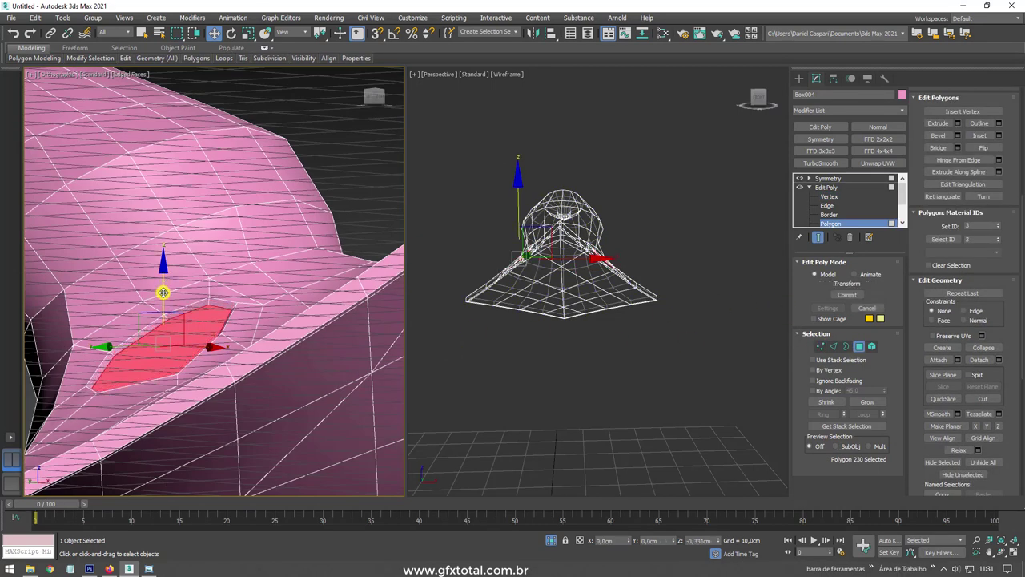
{"action": "middle_click_drag", "start_coordinate": [162, 294], "coordinate": [208, 272], "text": "alt"}
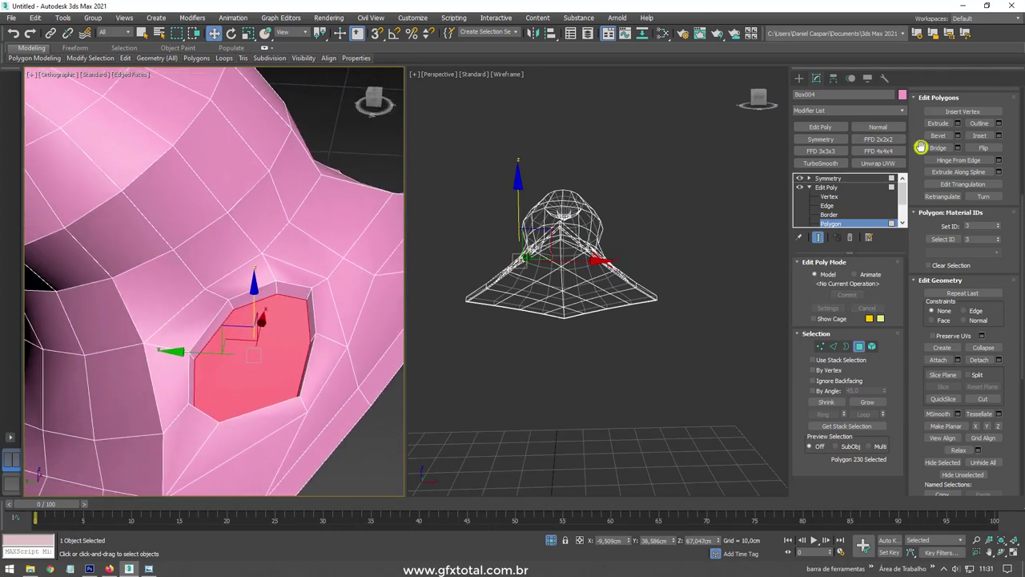
{"action": "left_click", "coordinate": [980, 136]}
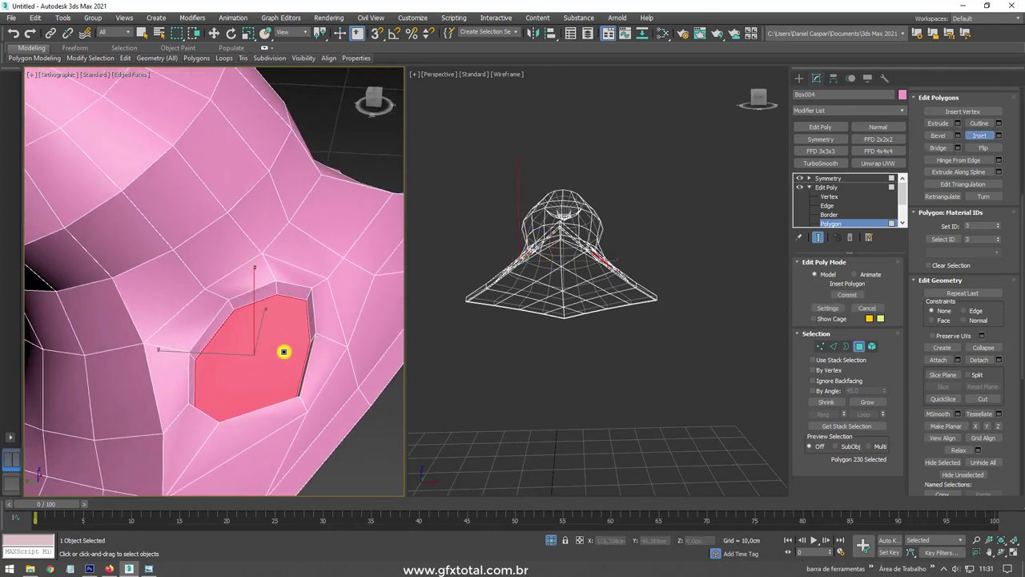
{"action": "left_click_drag", "start_coordinate": [284, 350], "coordinate": [281, 333]}
{"action": "key", "text": "w"}
{"action": "middle_click_drag", "start_coordinate": [281, 334], "coordinate": [253, 308], "text": "alt"}
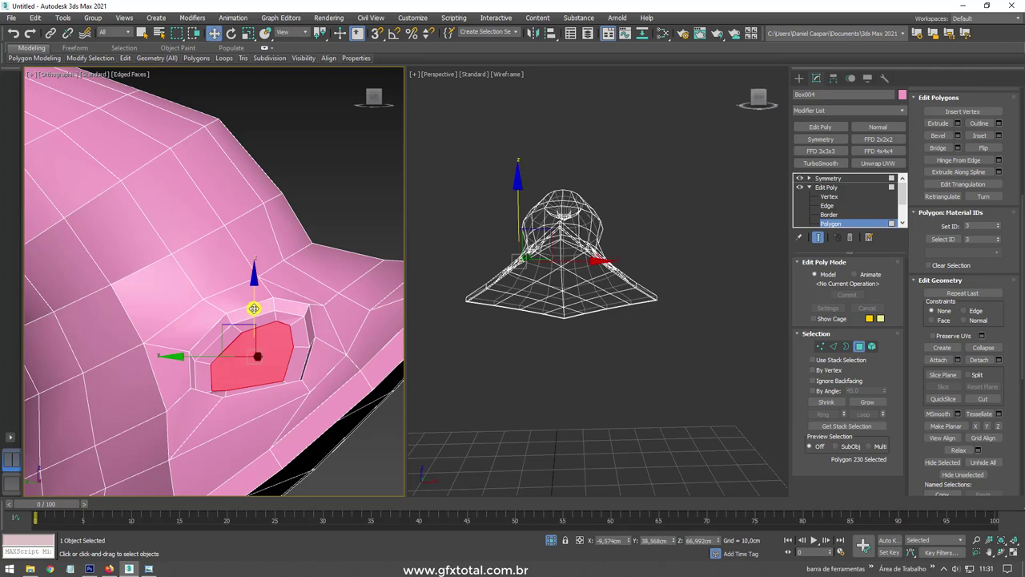
{"action": "left_click_drag", "start_coordinate": [253, 309], "coordinate": [253, 313]}
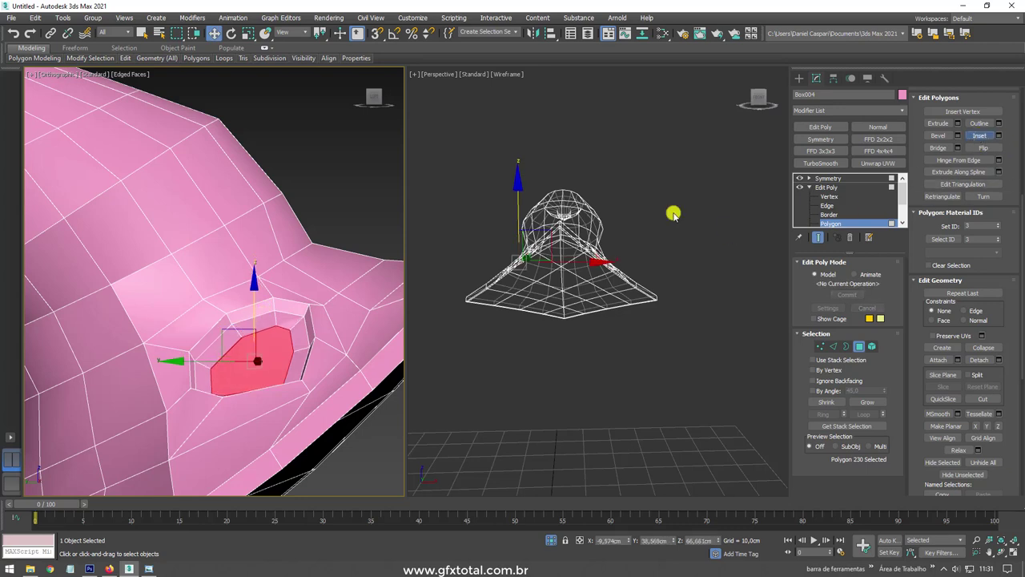
{"action": "key", "text": "e"}
{"action": "key", "text": "r"}
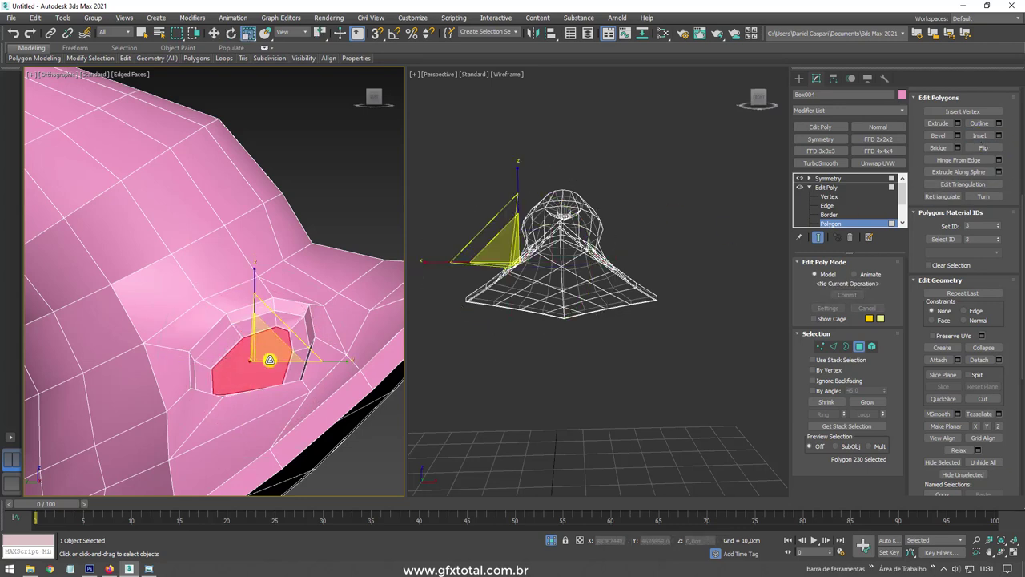
{"action": "left_click_drag", "start_coordinate": [270, 360], "coordinate": [277, 389]}
{"action": "middle_click_drag", "start_coordinate": [278, 389], "coordinate": [276, 387], "text": "alt"}
{"action": "key", "text": "w"}
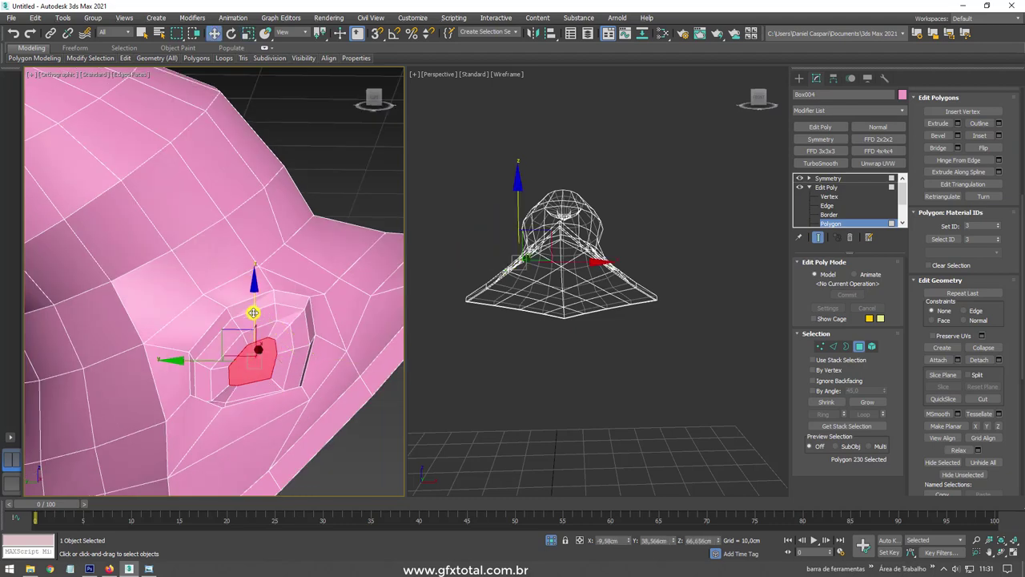
Step: Switch to Vertex level and select a vertex inside the socket
{"action": "middle_click_drag", "start_coordinate": [253, 313], "coordinate": [272, 353], "text": "alt"}
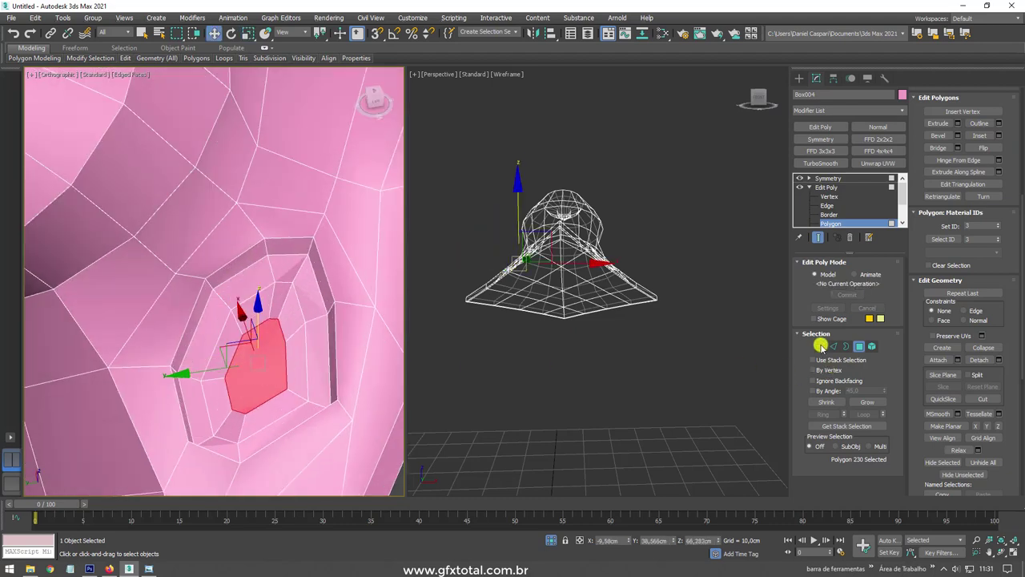
{"action": "left_click", "coordinate": [821, 346]}
{"action": "left_click", "coordinate": [277, 319]}
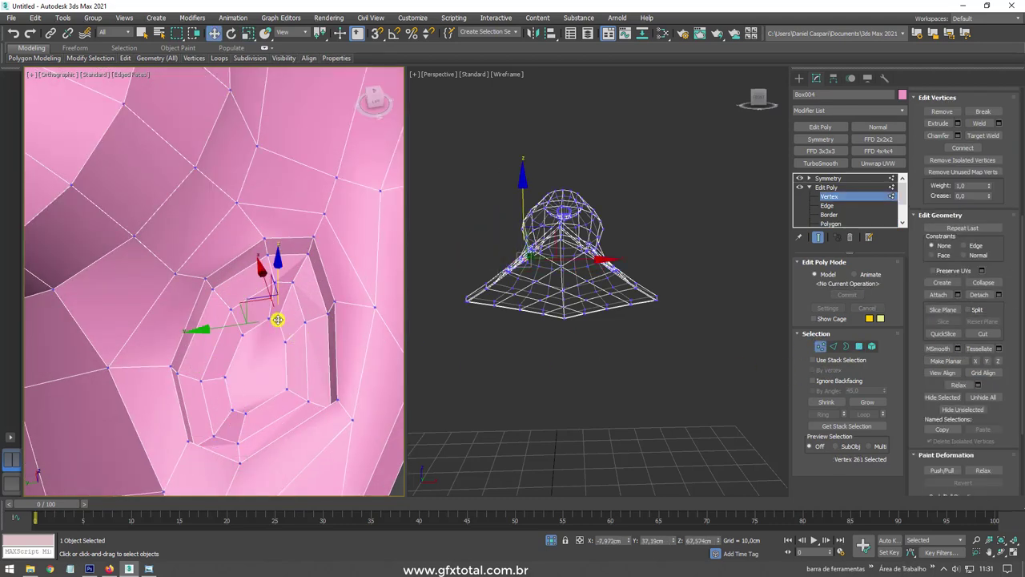
Step: Select the socket's inner vertices and Relax those polygons to smooth the socket
{"action": "left_click", "coordinate": [242, 412], "text": "ctrl"}
{"action": "scroll", "coordinate": [244, 368], "scroll_direction": "up", "scroll_amount": 3}
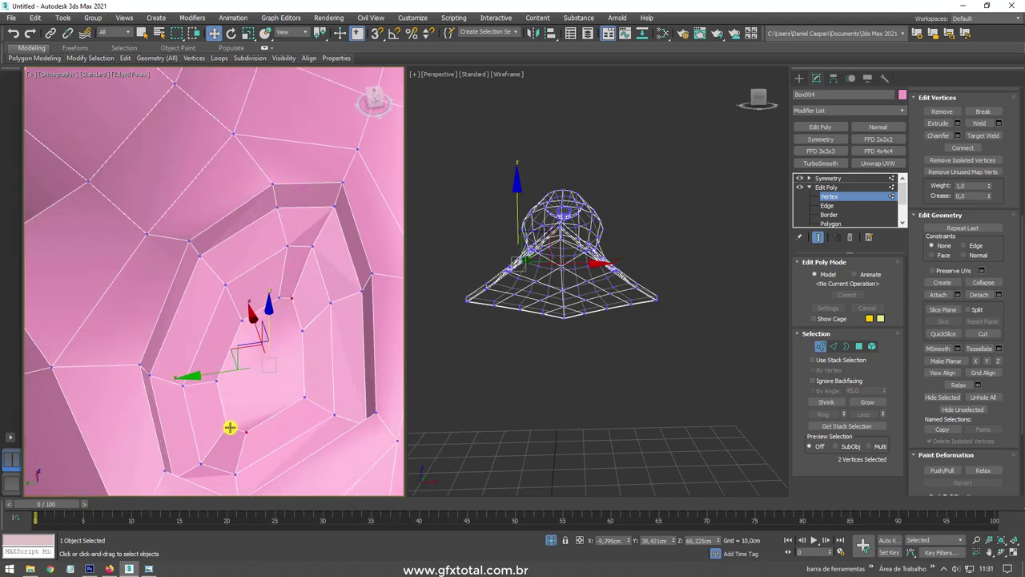
{"action": "left_click", "coordinate": [276, 299]}
{"action": "left_click", "coordinate": [230, 425], "text": "ctrl"}
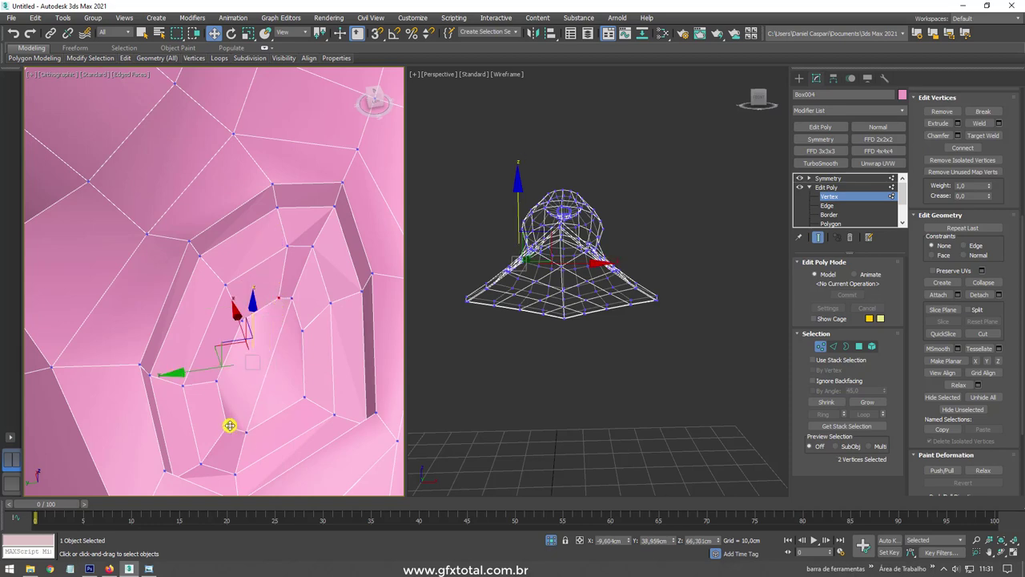
{"action": "mouse_move", "coordinate": [298, 411]}
{"action": "middle_mouse_down", "text": "alt"}
{"action": "mouse_move", "coordinate": [270, 401]}
{"action": "mouse_move", "coordinate": [283, 395]}
{"action": "mouse_move", "coordinate": [251, 418]}
{"action": "mouse_move", "coordinate": [235, 395]}
{"action": "mouse_move", "coordinate": [251, 396]}
{"action": "middle_mouse_up", "text": "alt"}
{"action": "left_click", "coordinate": [859, 345]}
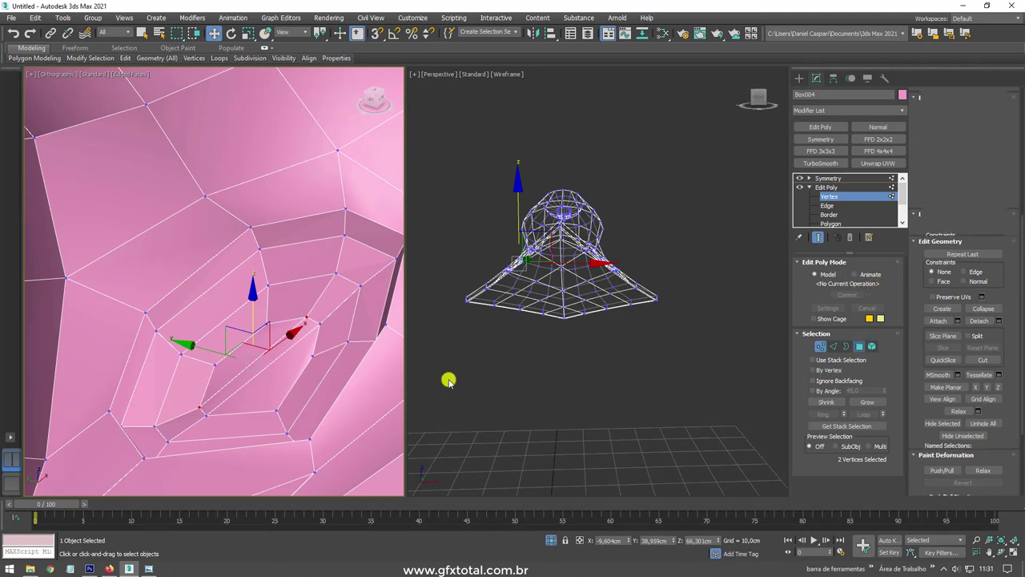
{"action": "left_click_drag", "start_coordinate": [1015, 337], "coordinate": [1009, 183]}
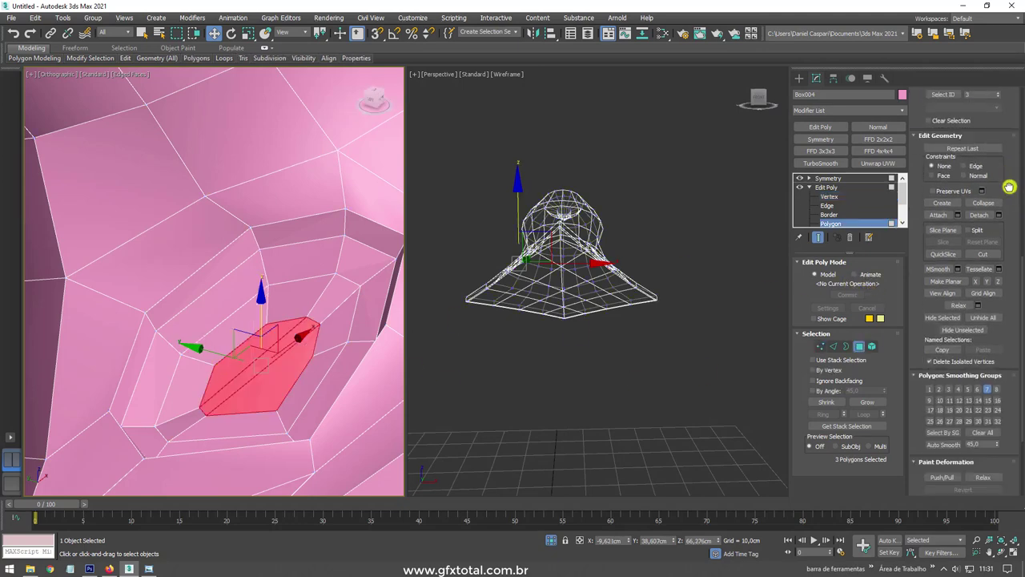
{"action": "left_click", "coordinate": [957, 308]}
Step: Select the Symmetry modifier and view the hat shaded with sockets on both sides
{"action": "mouse_move", "coordinate": [244, 329]}
{"action": "middle_mouse_down", "text": "alt"}
{"action": "mouse_move", "coordinate": [206, 321]}
{"action": "mouse_move", "coordinate": [268, 322]}
{"action": "middle_mouse_up", "text": "alt"}
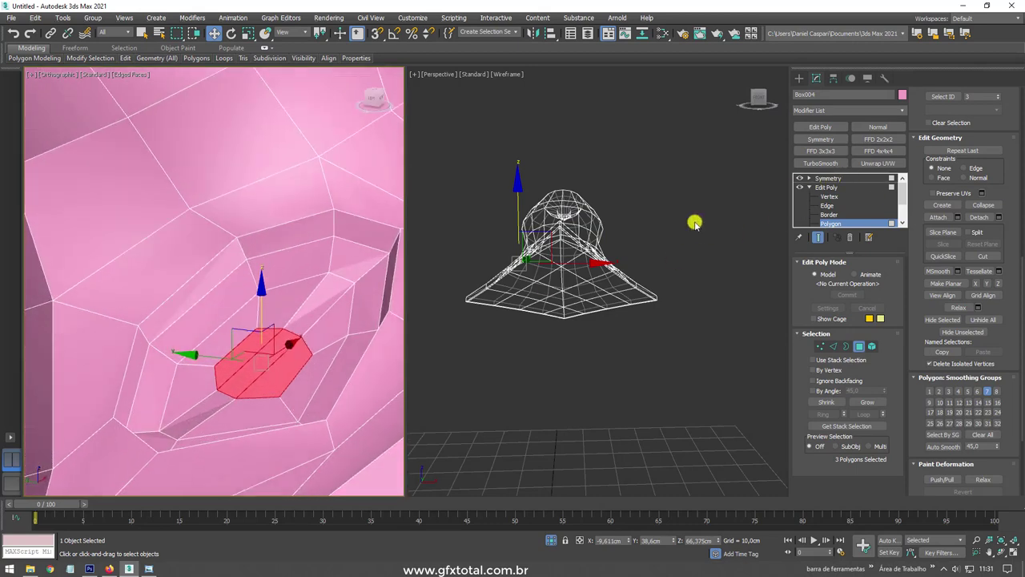
{"action": "middle_click_drag", "start_coordinate": [694, 223], "coordinate": [600, 267], "text": "alt"}
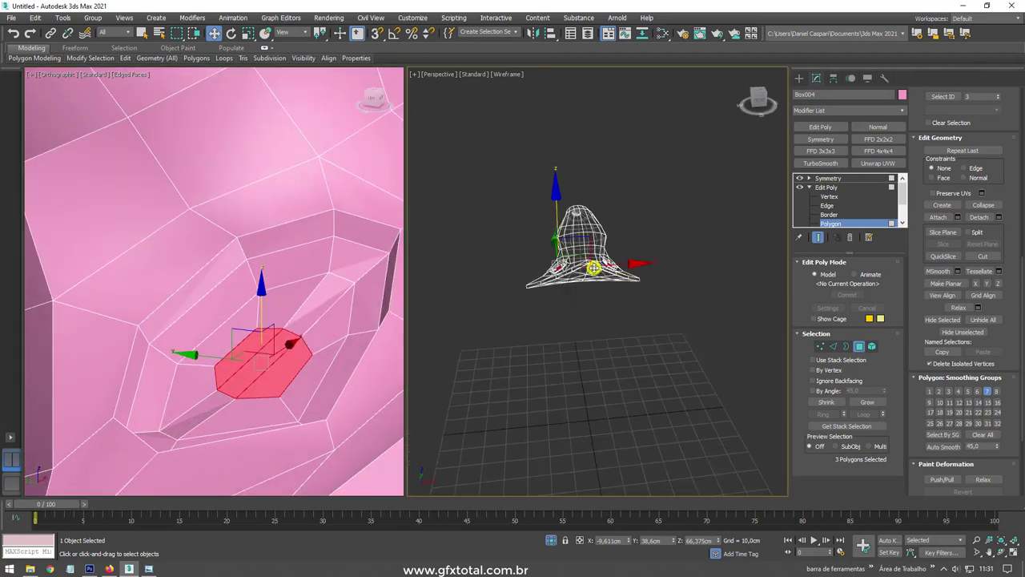
{"action": "left_click", "coordinate": [829, 187]}
{"action": "left_click", "coordinate": [832, 180]}
{"action": "mouse_move", "coordinate": [780, 203]}
{"action": "middle_mouse_down", "text": "alt"}
{"action": "mouse_move", "coordinate": [667, 290]}
{"action": "mouse_move", "coordinate": [618, 301]}
{"action": "mouse_move", "coordinate": [658, 261]}
{"action": "mouse_move", "coordinate": [492, 293]}
{"action": "mouse_move", "coordinate": [583, 346]}
{"action": "middle_mouse_up", "text": "alt"}
{"action": "scroll", "coordinate": [606, 293], "scroll_direction": "up", "scroll_amount": 3}
{"action": "key", "text": "F3"}
{"action": "scroll", "coordinate": [618, 302], "scroll_direction": "up", "scroll_amount": 3}
Step: Exit isolation to show the whole character, select the ear element and switch to Front view
{"action": "left_click", "coordinate": [558, 541]}
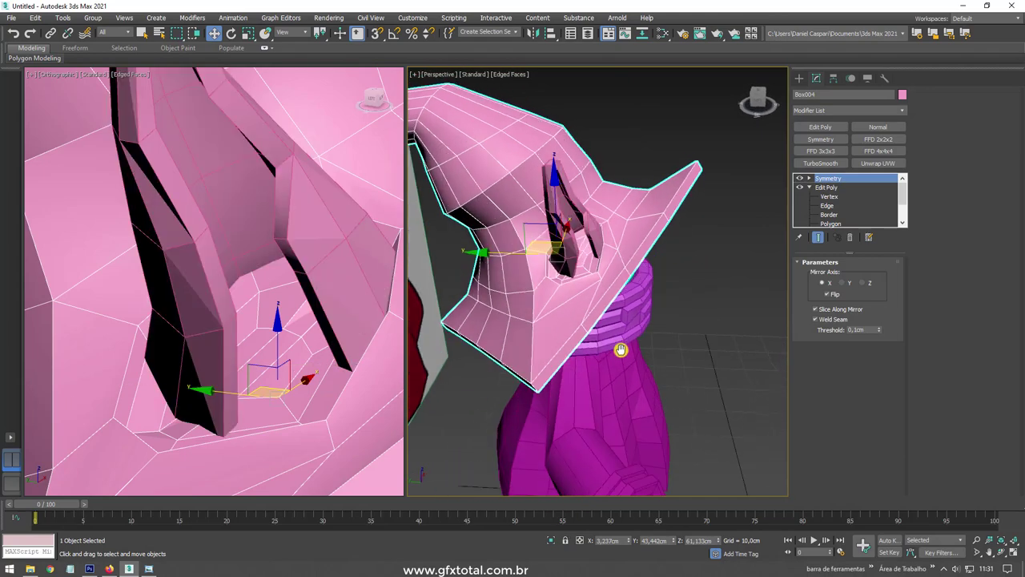
{"action": "middle_click_drag", "start_coordinate": [584, 265], "coordinate": [602, 227], "text": "alt"}
{"action": "mouse_move", "coordinate": [629, 242]}
{"action": "middle_mouse_down", "text": "alt"}
{"action": "mouse_move", "coordinate": [582, 308]}
{"action": "mouse_move", "coordinate": [567, 303]}
{"action": "middle_mouse_up", "text": "alt"}
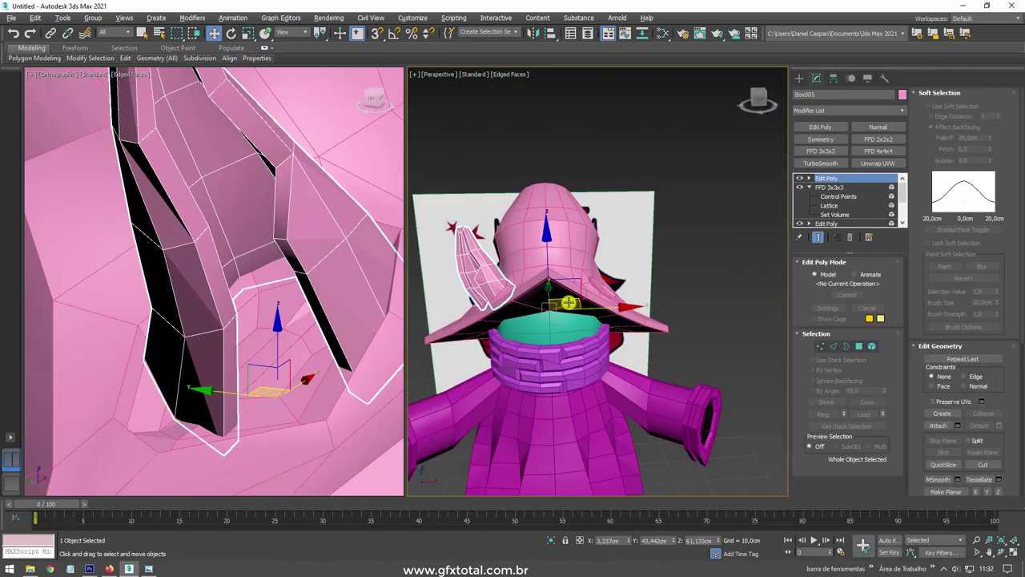
{"action": "left_click", "coordinate": [872, 345]}
{"action": "left_click", "coordinate": [472, 265]}
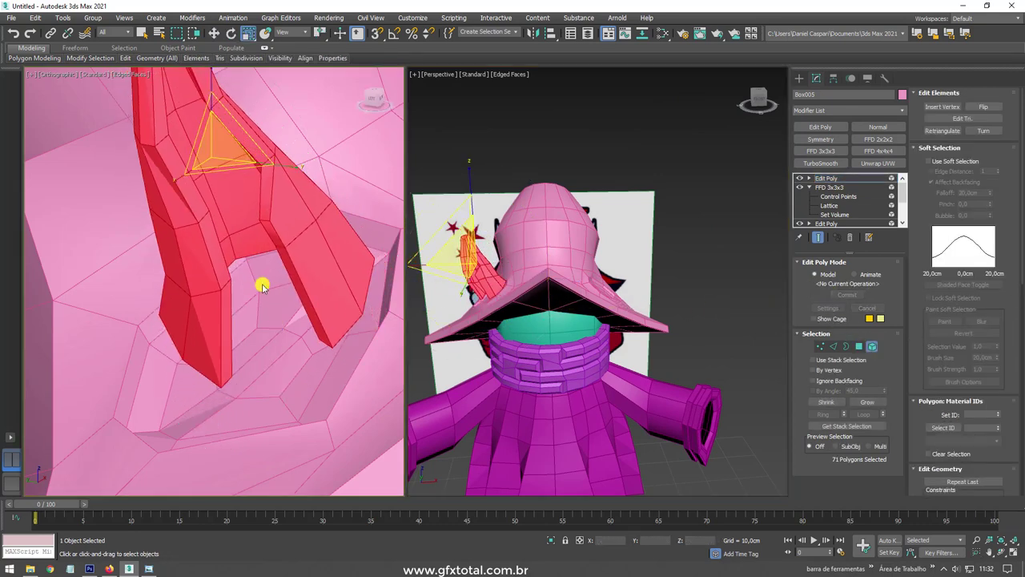
{"action": "key", "text": "f"}
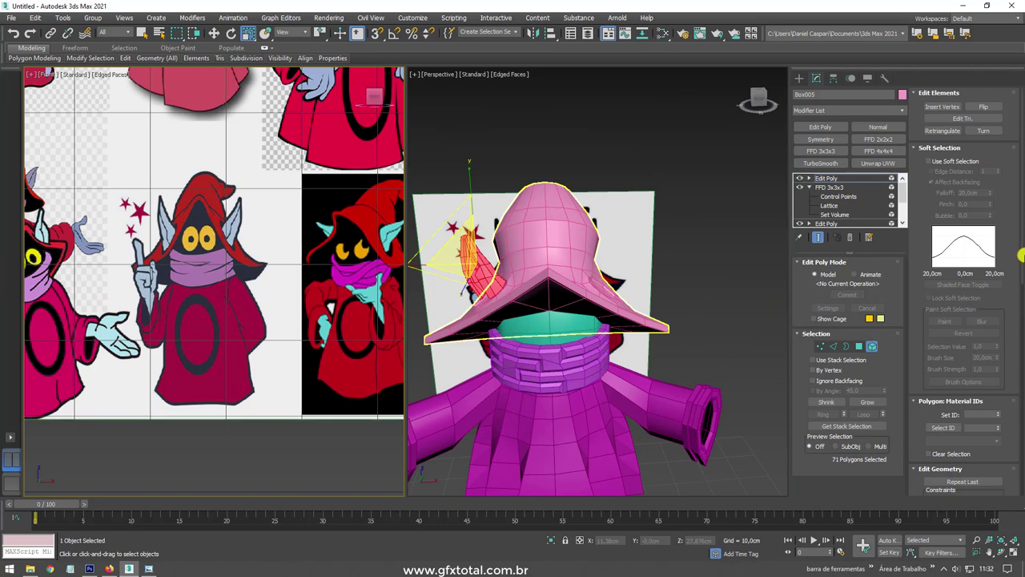
{"action": "scroll", "coordinate": [305, 233], "scroll_direction": "down", "scroll_amount": 5}
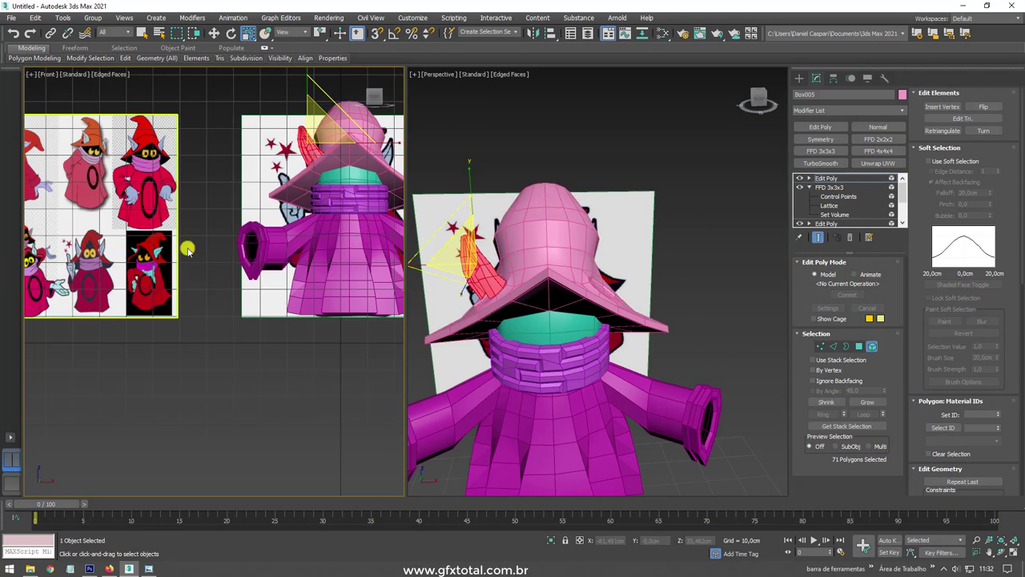
{"action": "scroll", "coordinate": [188, 247], "scroll_direction": "up", "scroll_amount": 8}
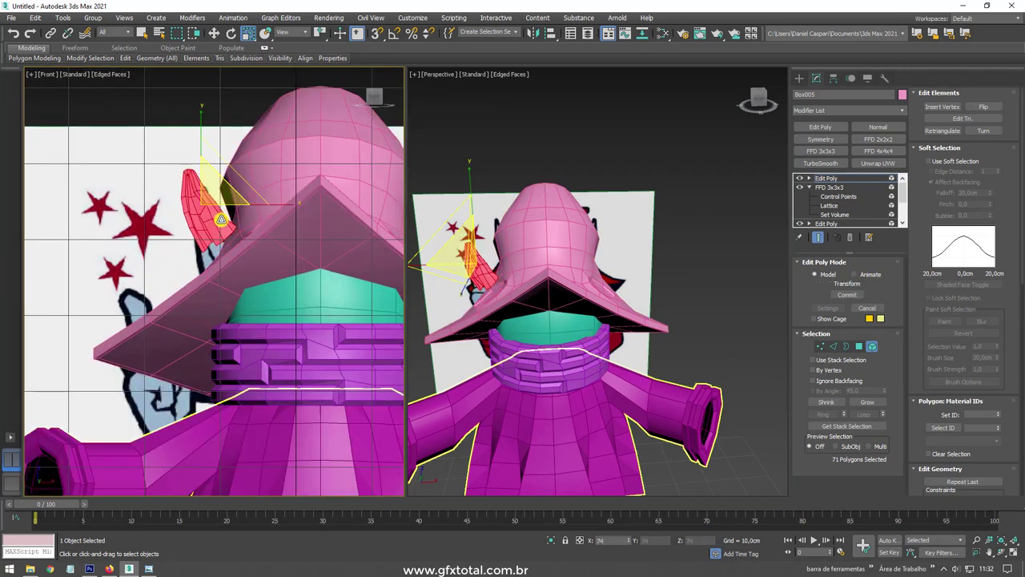
Step: Move the ear down toward the hat's socket
{"action": "key", "text": "e"}
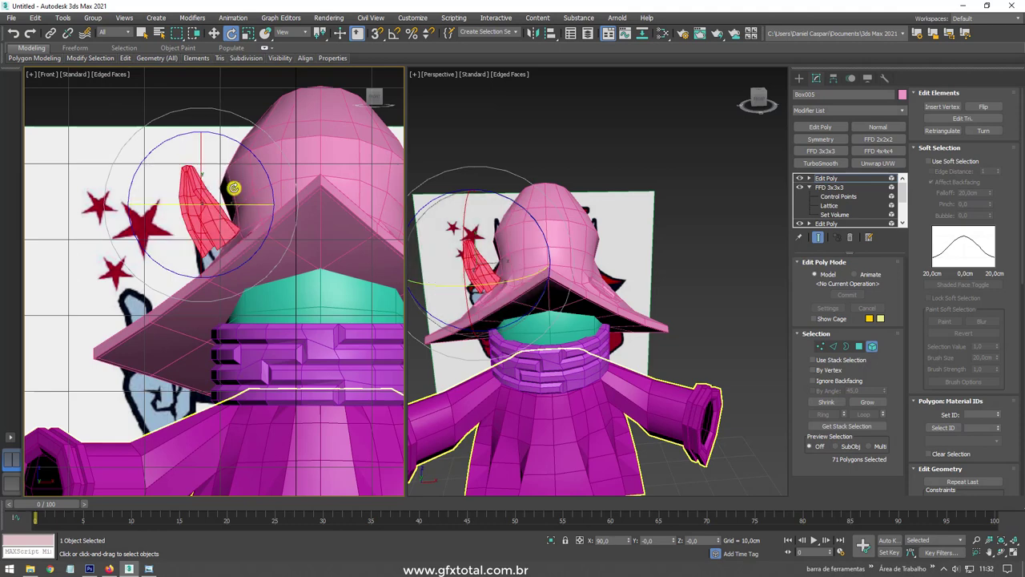
{"action": "key", "text": "w"}
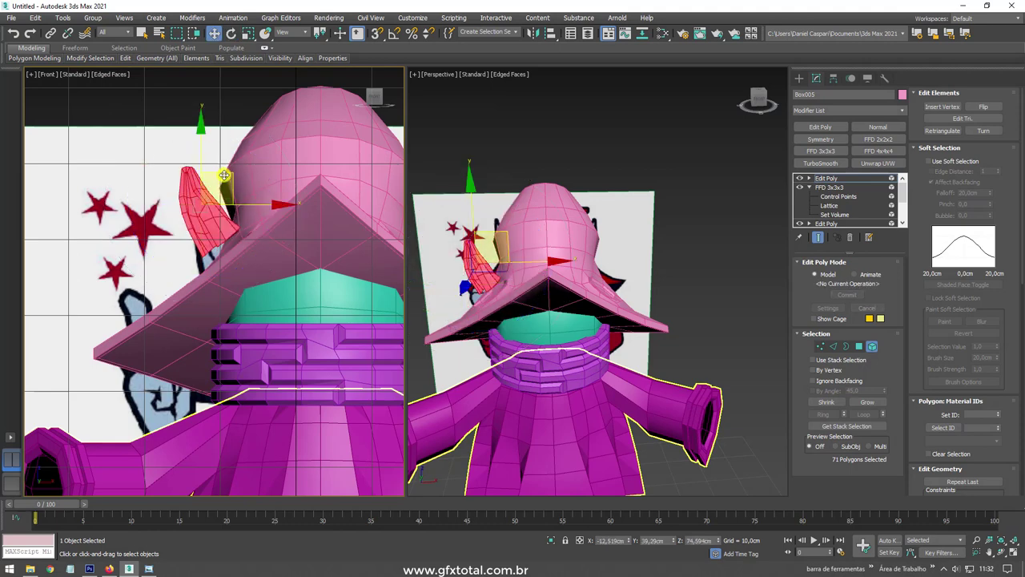
{"action": "left_click_drag", "start_coordinate": [225, 176], "coordinate": [225, 204]}
{"action": "mouse_move", "coordinate": [574, 298]}
{"action": "middle_mouse_down", "text": "alt"}
{"action": "mouse_move", "coordinate": [469, 286]}
{"action": "mouse_move", "coordinate": [491, 265]}
{"action": "middle_mouse_up", "text": "alt"}
{"action": "key", "text": "e"}
{"action": "key", "text": "w"}
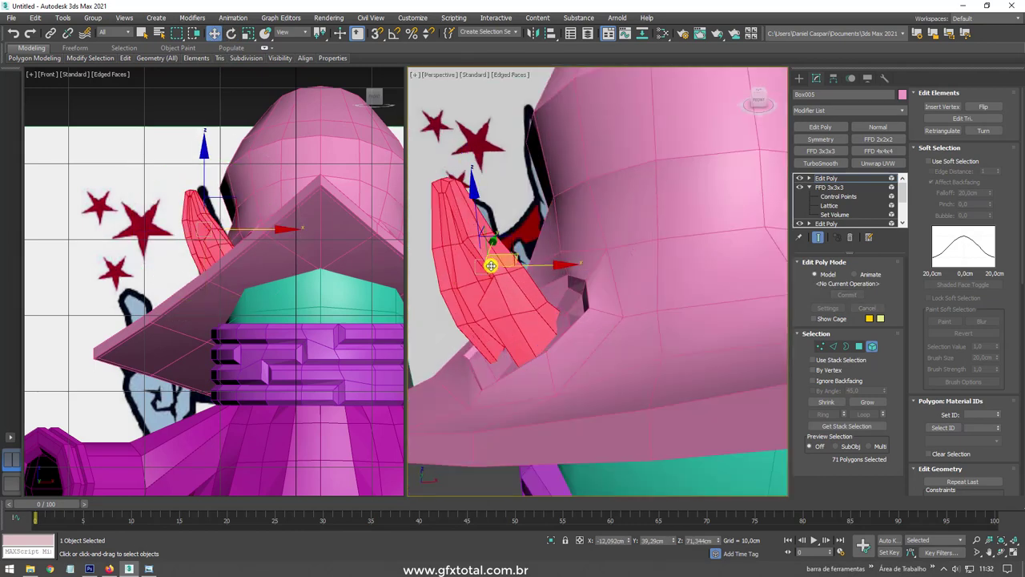
{"action": "mouse_move", "coordinate": [511, 255]}
{"action": "left_mouse_down"}
{"action": "mouse_move", "coordinate": [457, 251]}
{"action": "mouse_move", "coordinate": [517, 267]}
{"action": "left_mouse_up"}
Step: Scale and rotate the ear so its base fits inside the socket
{"action": "mouse_move", "coordinate": [517, 267]}
{"action": "middle_mouse_down", "text": "alt"}
{"action": "mouse_move", "coordinate": [592, 259]}
{"action": "mouse_move", "coordinate": [569, 207]}
{"action": "mouse_move", "coordinate": [572, 244]}
{"action": "mouse_move", "coordinate": [622, 294]}
{"action": "mouse_move", "coordinate": [566, 293]}
{"action": "mouse_move", "coordinate": [567, 311]}
{"action": "mouse_move", "coordinate": [515, 247]}
{"action": "mouse_move", "coordinate": [572, 293]}
{"action": "mouse_move", "coordinate": [563, 284]}
{"action": "middle_mouse_up", "text": "alt"}
{"action": "key", "text": "e"}
{"action": "key", "text": "r"}
{"action": "left_click_drag", "start_coordinate": [563, 283], "coordinate": [576, 273]}
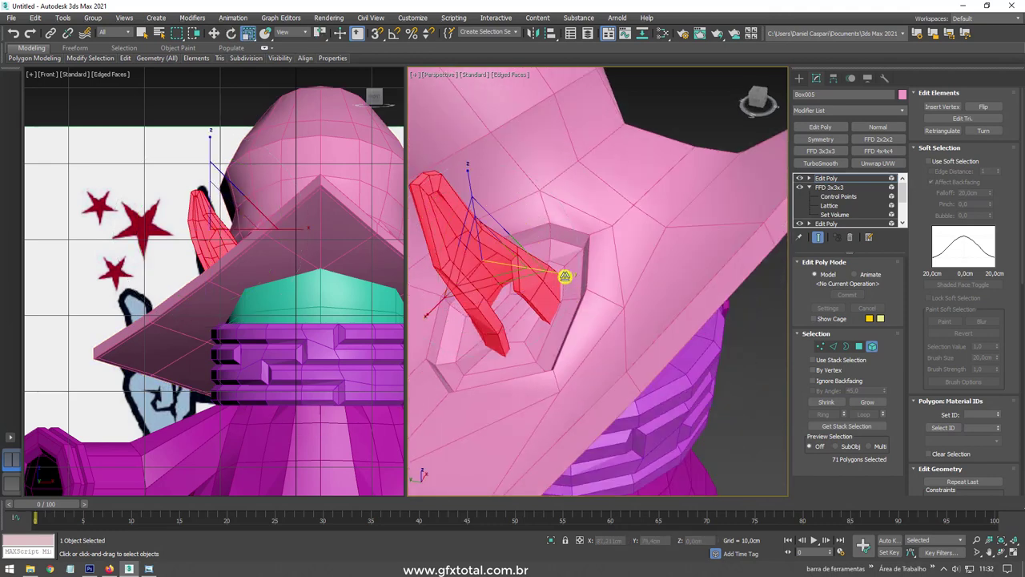
{"action": "left_click_drag", "start_coordinate": [435, 313], "coordinate": [423, 317]}
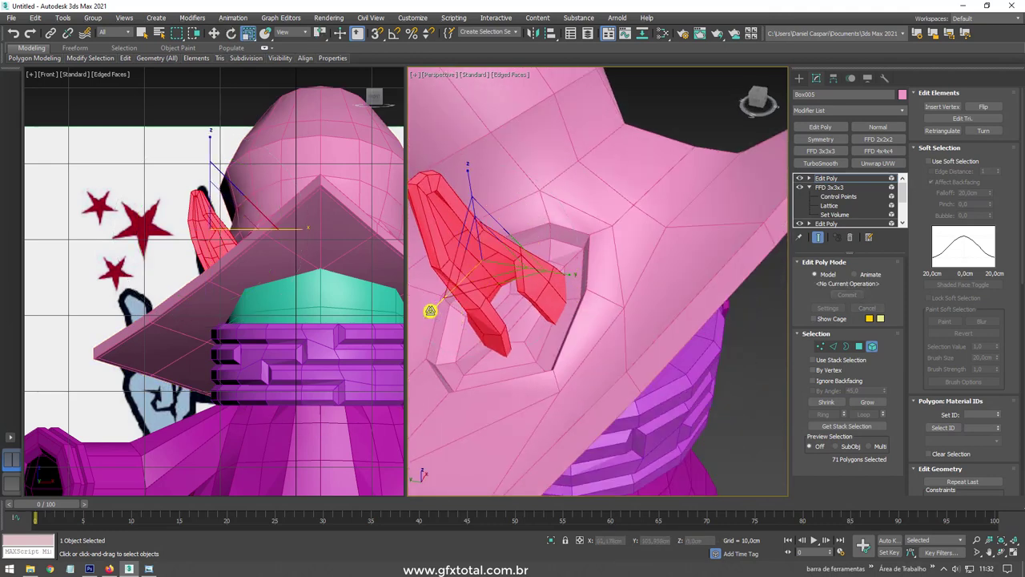
{"action": "middle_click_drag", "start_coordinate": [422, 317], "coordinate": [487, 350], "text": "alt"}
{"action": "key", "text": "e"}
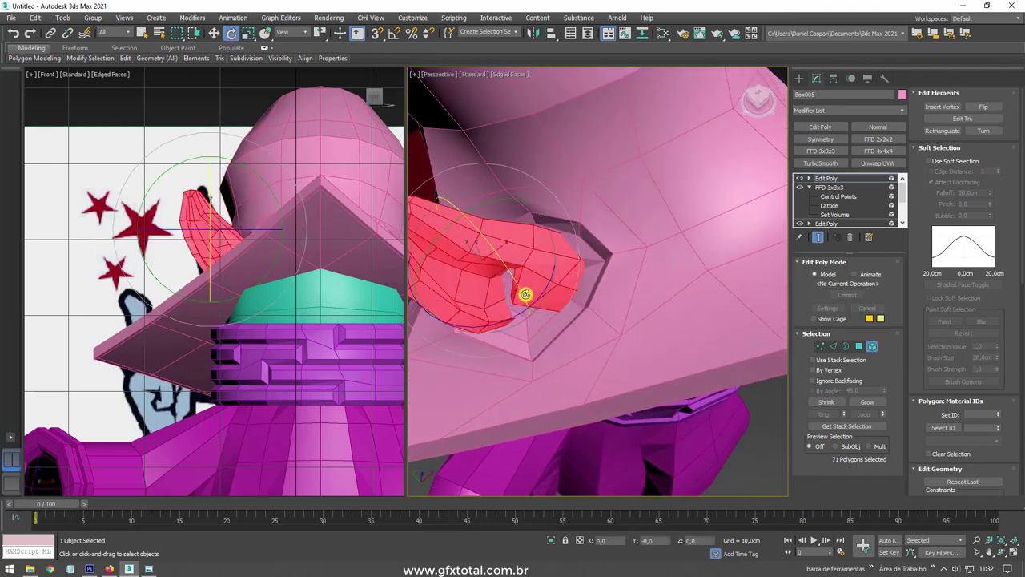
{"action": "mouse_move", "coordinate": [521, 291]}
{"action": "middle_mouse_down", "text": "alt"}
{"action": "mouse_move", "coordinate": [521, 309]}
{"action": "mouse_move", "coordinate": [628, 315]}
{"action": "mouse_move", "coordinate": [614, 290]}
{"action": "mouse_move", "coordinate": [622, 291]}
{"action": "middle_mouse_up", "text": "alt"}
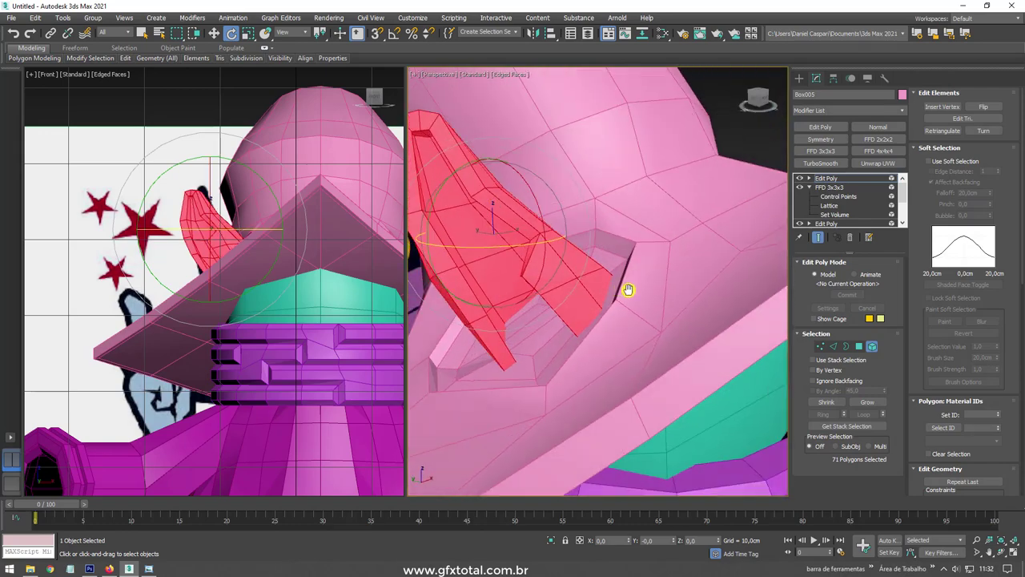
{"action": "left_click", "coordinate": [831, 194]}
{"action": "left_click", "coordinate": [830, 176]}
{"action": "mouse_move", "coordinate": [665, 229]}
{"action": "middle_mouse_down", "text": "alt"}
{"action": "mouse_move", "coordinate": [664, 256]}
{"action": "mouse_move", "coordinate": [615, 51]}
{"action": "middle_mouse_up", "text": "alt"}
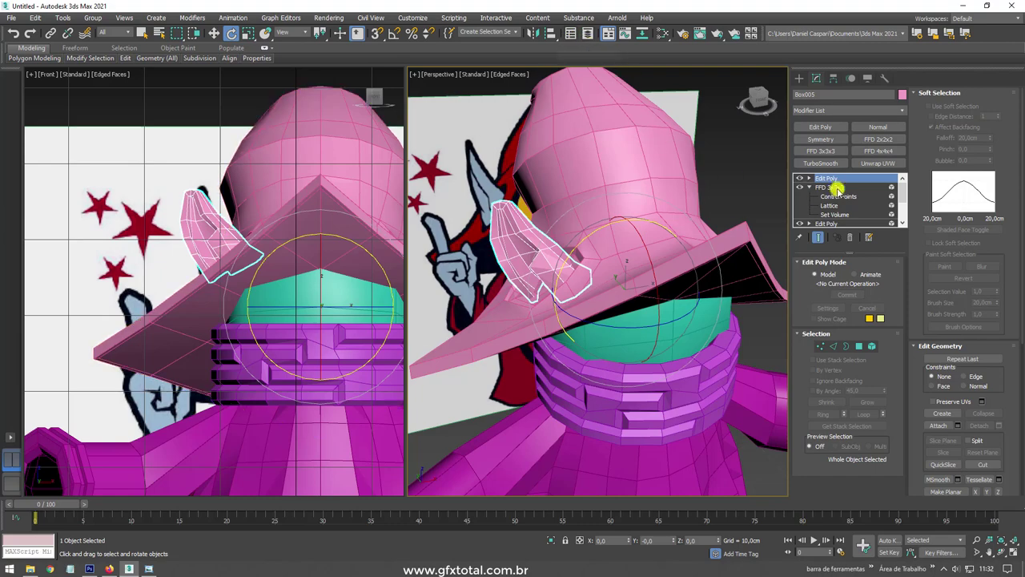
Step: Apply a Symmetry modifier to mirror the ear onto both sides of the hat
{"action": "left_click", "coordinate": [820, 138]}
{"action": "middle_click_drag", "start_coordinate": [742, 164], "coordinate": [680, 211], "text": "alt"}
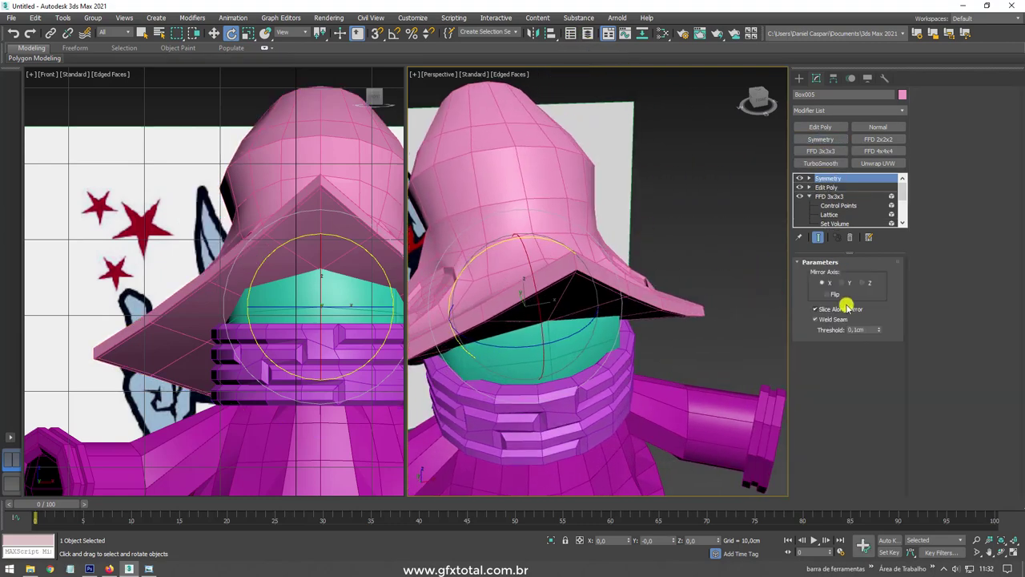
{"action": "mouse_move", "coordinate": [738, 298]}
{"action": "middle_mouse_down", "text": "alt"}
{"action": "mouse_move", "coordinate": [659, 325]}
{"action": "mouse_move", "coordinate": [727, 384]}
{"action": "mouse_move", "coordinate": [691, 441]}
{"action": "mouse_move", "coordinate": [671, 385]}
{"action": "mouse_move", "coordinate": [517, 384]}
{"action": "mouse_move", "coordinate": [195, 306]}
{"action": "middle_mouse_up", "text": "alt"}
Step: Zoom and pan the Front view onto the reference sheet
{"action": "scroll", "coordinate": [148, 348], "scroll_direction": "down", "scroll_amount": 3}
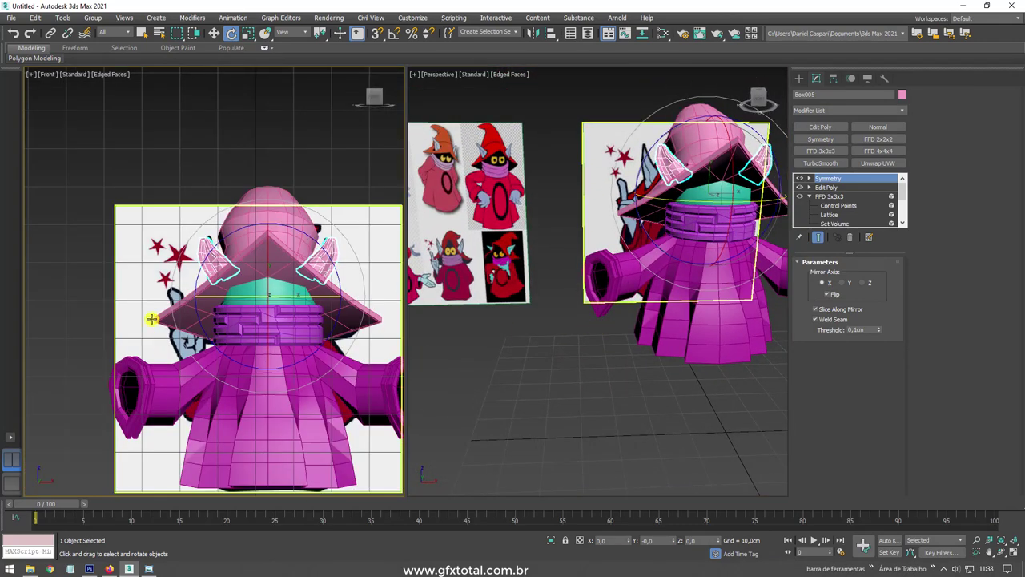
{"action": "scroll", "coordinate": [151, 319], "scroll_direction": "down", "scroll_amount": 5}
{"action": "middle_click_drag", "start_coordinate": [110, 320], "coordinate": [160, 320]}
{"action": "scroll", "coordinate": [160, 321], "scroll_direction": "up", "scroll_amount": 4}
{"action": "scroll", "coordinate": [183, 327], "scroll_direction": "up", "scroll_amount": 2}
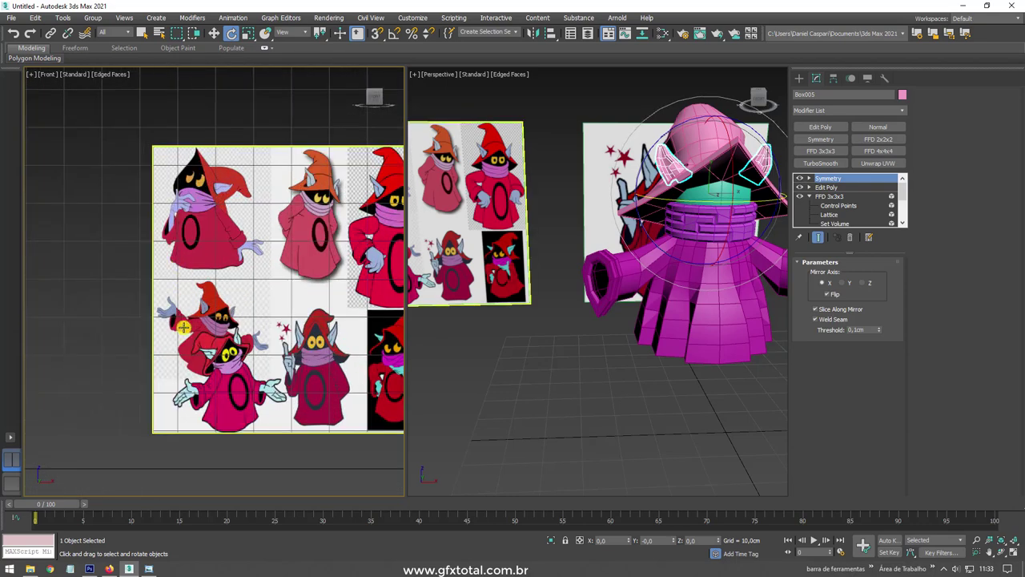
{"action": "scroll", "coordinate": [183, 327], "scroll_direction": "up", "scroll_amount": 3}
{"action": "scroll", "coordinate": [209, 316], "scroll_direction": "up", "scroll_amount": 1}
{"action": "scroll", "coordinate": [256, 305], "scroll_direction": "up", "scroll_amount": 2}
{"action": "scroll", "coordinate": [303, 290], "scroll_direction": "up", "scroll_amount": 2}
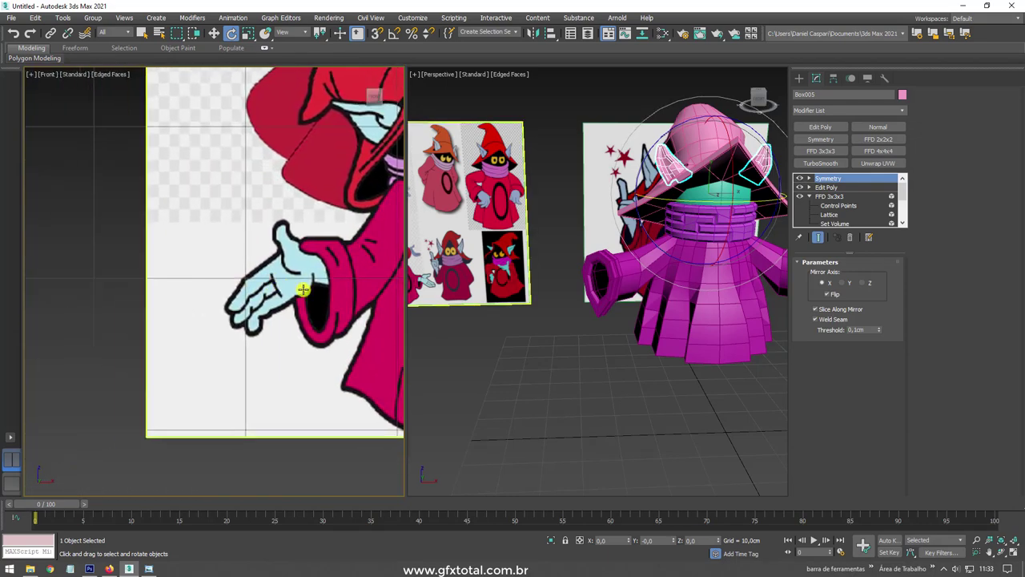
Step: Start the Box tool from Create > Standard Primitives
{"action": "left_click", "coordinate": [799, 78]}
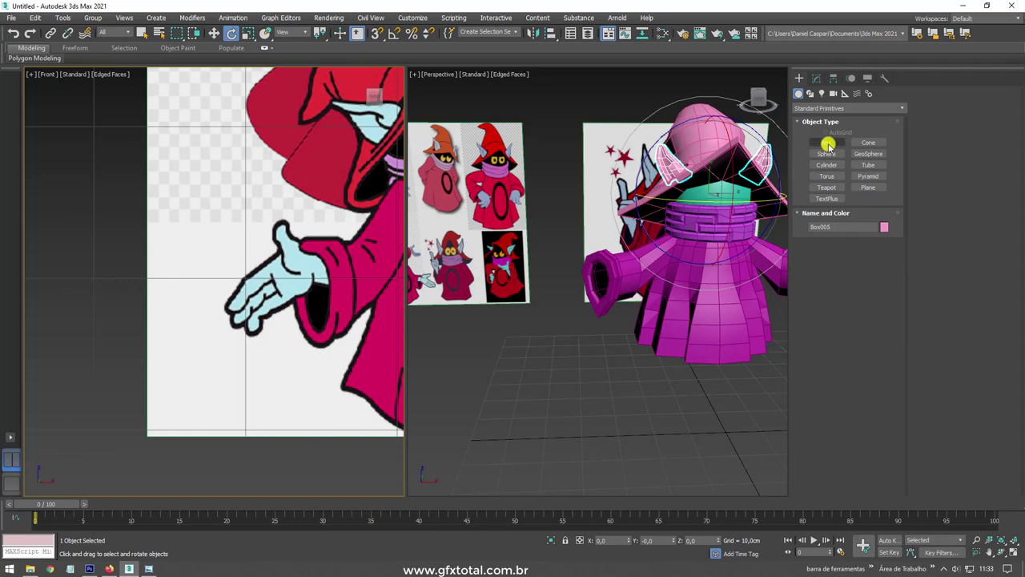
{"action": "left_click", "coordinate": [826, 143]}
{"action": "scroll", "coordinate": [309, 320], "scroll_direction": "down", "scroll_amount": 3}
{"action": "scroll", "coordinate": [302, 340], "scroll_direction": "down", "scroll_amount": 2}
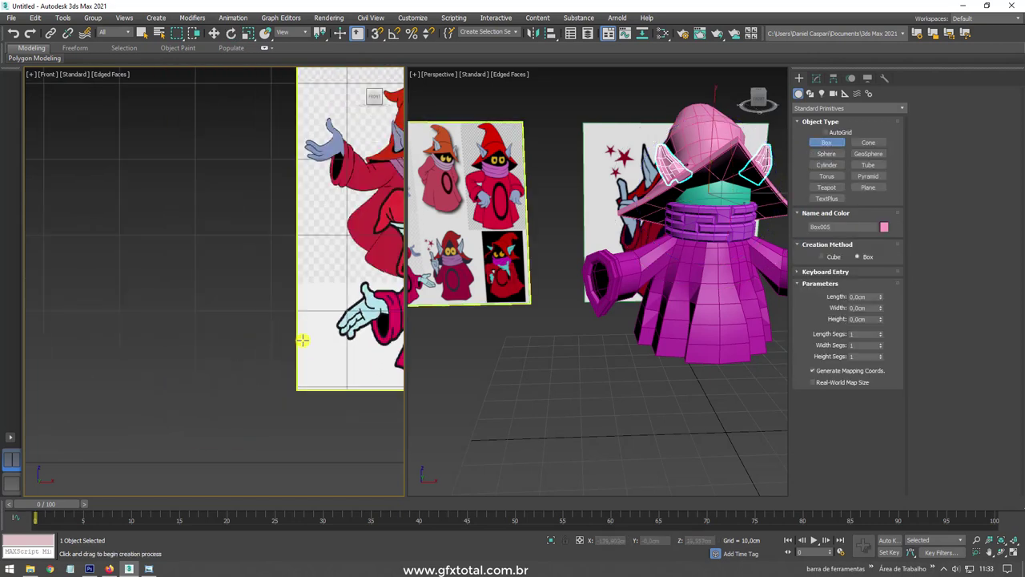
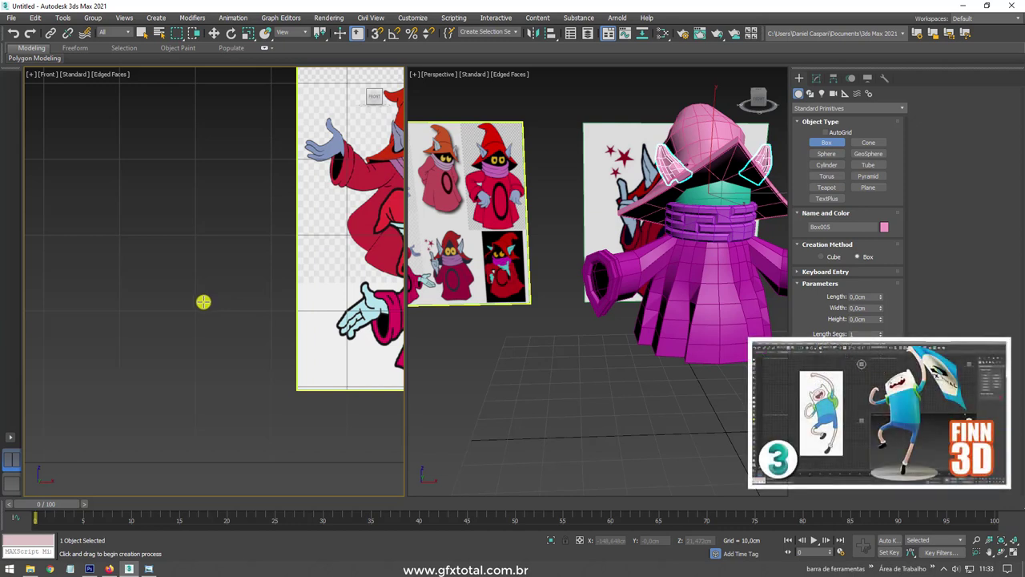
Step: Draw a new box in empty space of the Front viewport beside the reference
{"action": "middle_click_drag", "start_coordinate": [247, 299], "coordinate": [225, 294]}
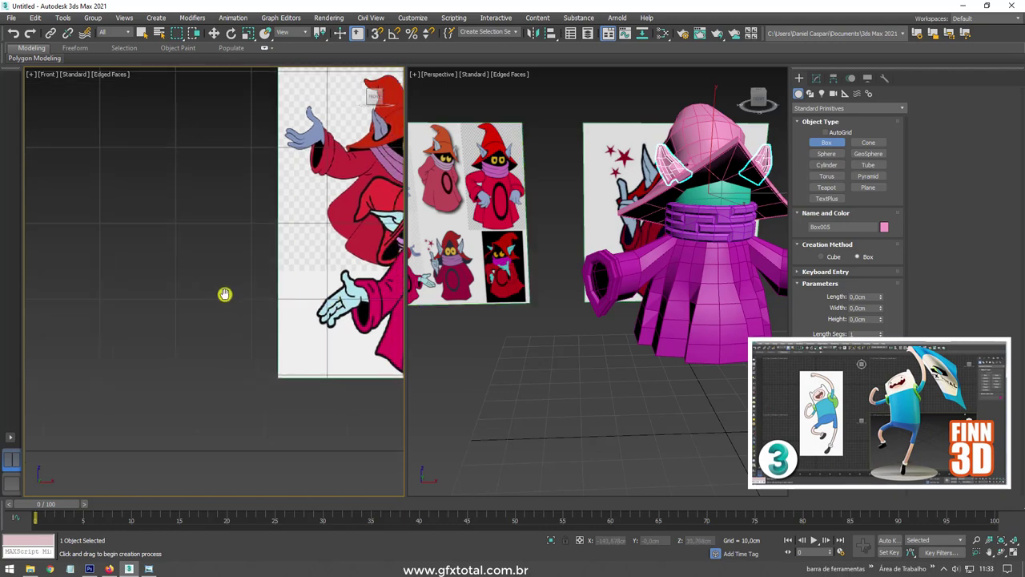
{"action": "left_click_drag", "start_coordinate": [122, 285], "coordinate": [183, 330]}
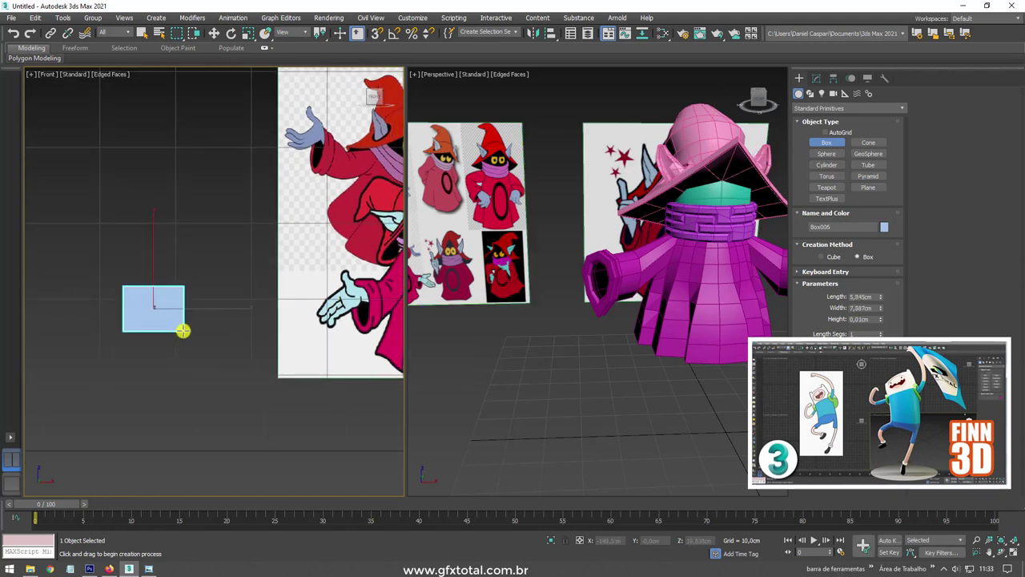
{"action": "left_click", "coordinate": [171, 308]}
{"action": "key", "text": "e"}
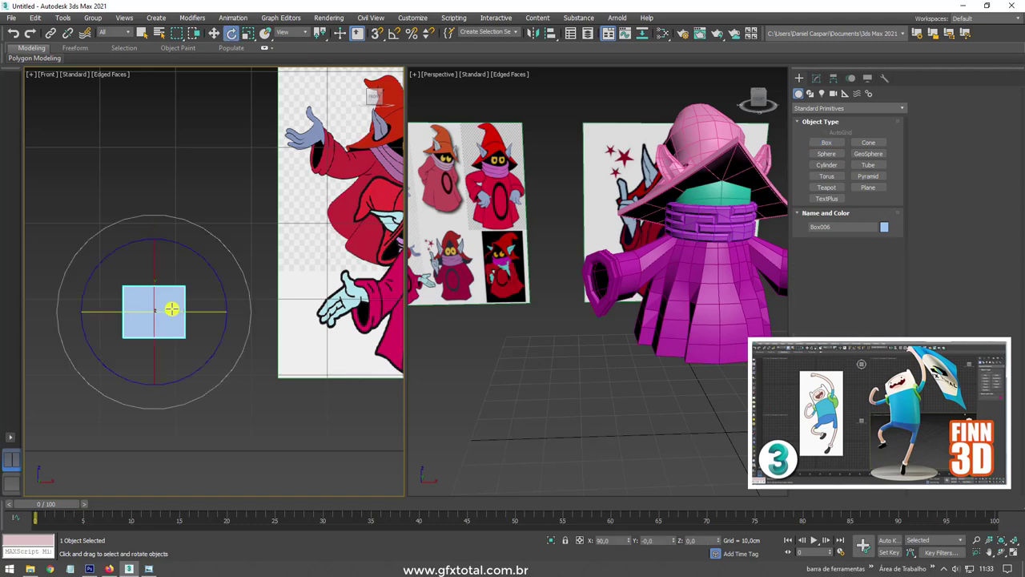
{"action": "middle_click_drag", "start_coordinate": [171, 309], "coordinate": [260, 297]}
Step: Give the new box 3 length segments and 3 width segments
{"action": "left_click", "coordinate": [816, 77]}
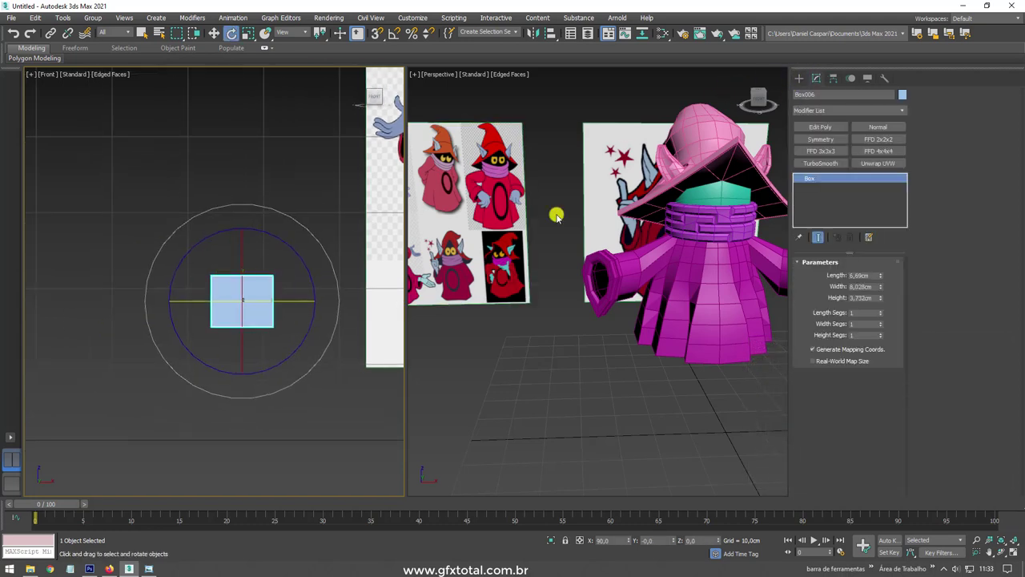
{"action": "scroll", "coordinate": [167, 315], "scroll_direction": "up", "scroll_amount": 2}
{"action": "scroll", "coordinate": [168, 315], "scroll_direction": "up", "scroll_amount": 2}
{"action": "middle_click_drag", "start_coordinate": [299, 293], "coordinate": [220, 307]}
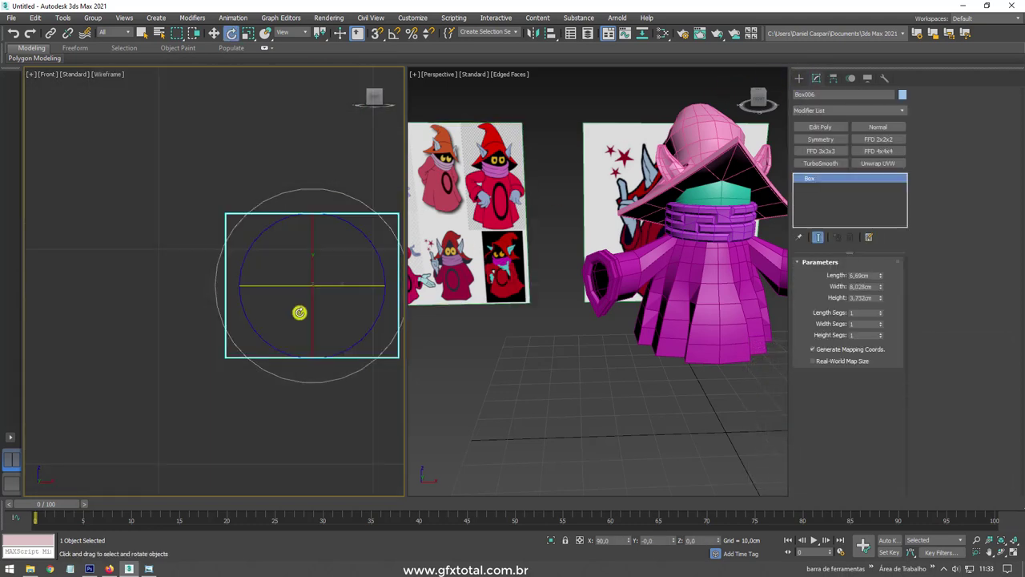
{"action": "middle_click_drag", "start_coordinate": [348, 327], "coordinate": [290, 335]}
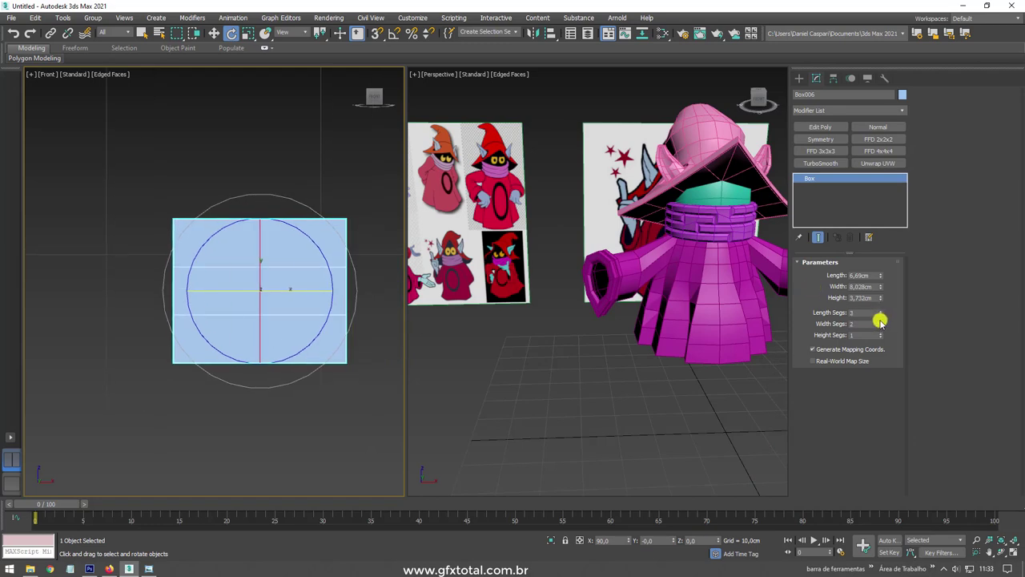
{"action": "scroll", "coordinate": [459, 268], "scroll_direction": "up", "scroll_amount": 2}
{"action": "scroll", "coordinate": [477, 231], "scroll_direction": "up", "scroll_amount": 2}
{"action": "scroll", "coordinate": [496, 229], "scroll_direction": "up", "scroll_amount": 2}
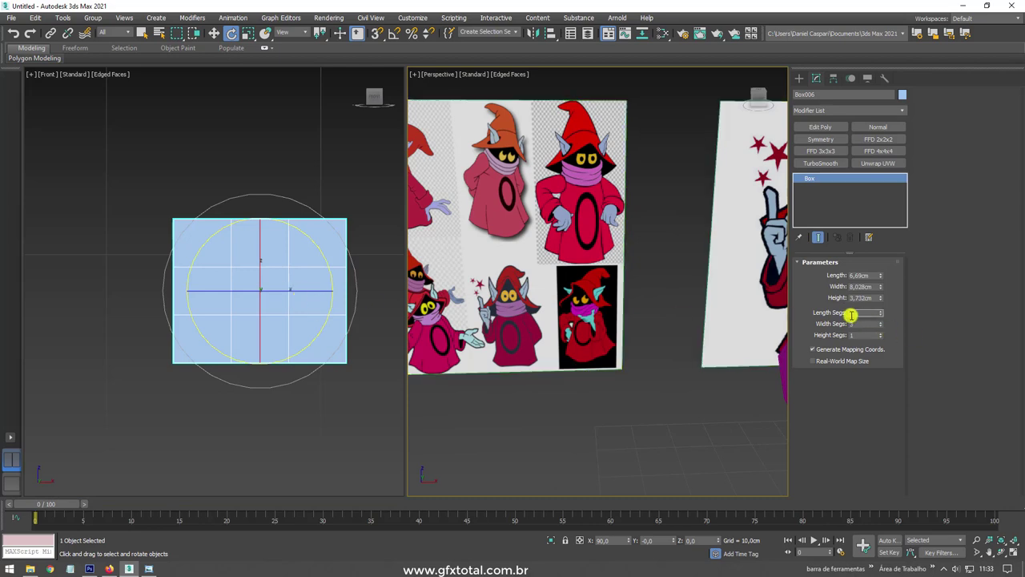
Step: Convert the box to an Editable Poly and enter Polygon mode
{"action": "mouse_move", "coordinate": [256, 320]}
{"action": "middle_mouse_down", "text": "alt"}
{"action": "mouse_move", "coordinate": [311, 356]}
{"action": "mouse_move", "coordinate": [612, 340]}
{"action": "middle_mouse_up", "text": "alt"}
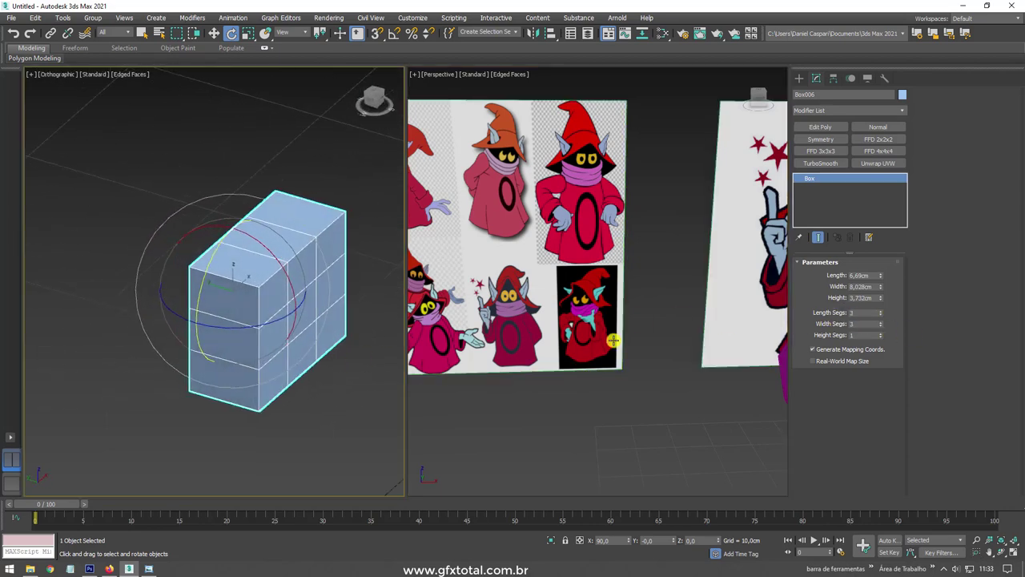
{"action": "right_click", "coordinate": [271, 255]}
{"action": "mouse_move", "coordinate": [289, 370]}
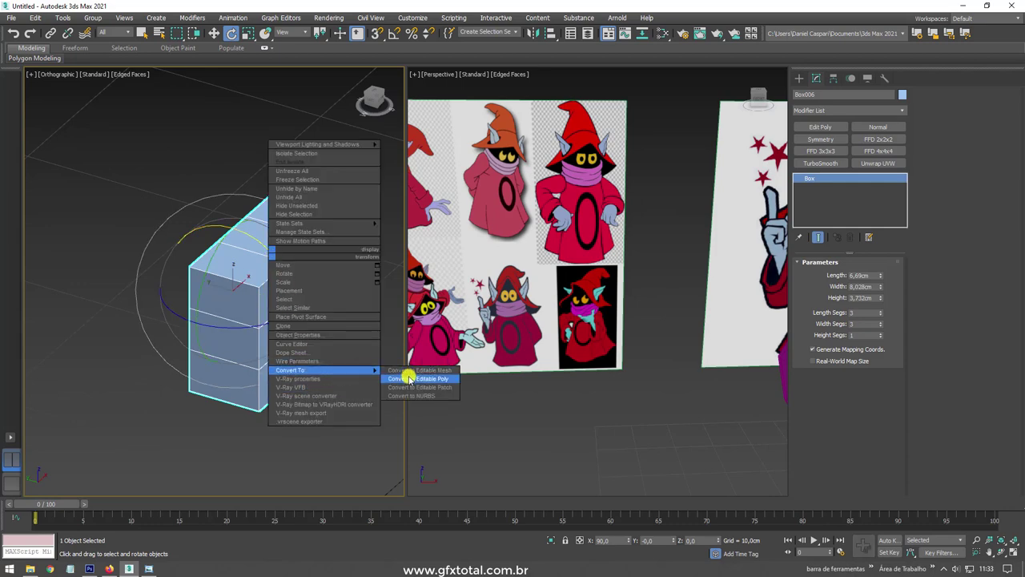
{"action": "left_click", "coordinate": [408, 378]}
{"action": "left_click", "coordinate": [858, 274]}
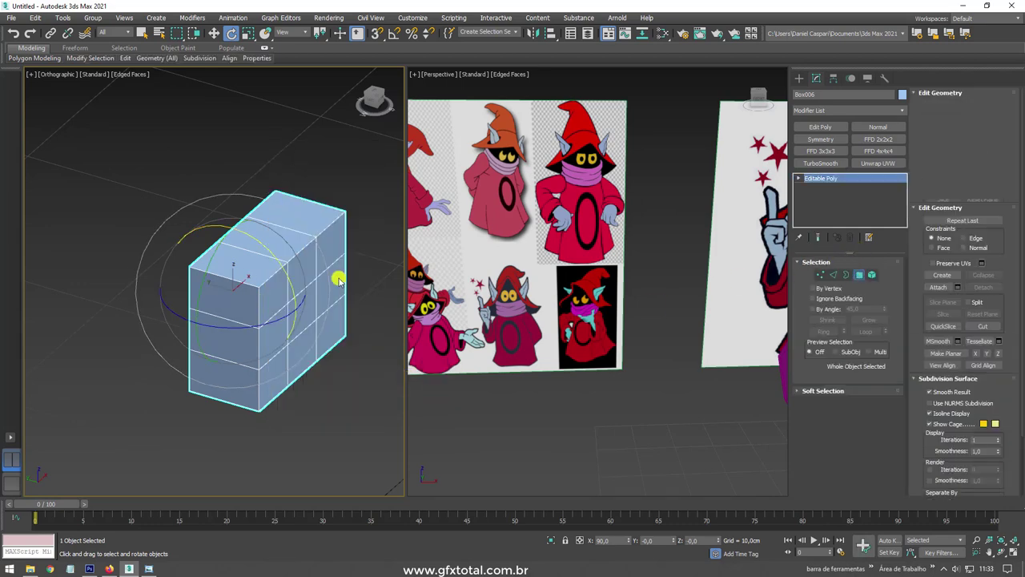
Step: Select the box's front-left face and extrude it outward to the left
{"action": "left_click", "coordinate": [240, 308]}
{"action": "middle_click_drag", "start_coordinate": [360, 305], "coordinate": [336, 318], "text": "alt"}
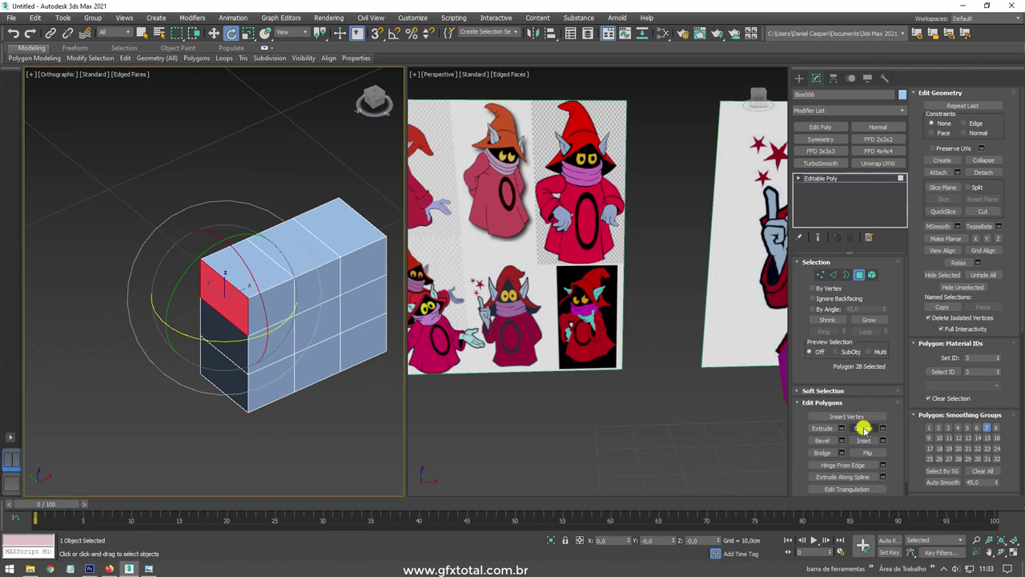
{"action": "left_click", "coordinate": [832, 430]}
{"action": "mouse_move", "coordinate": [253, 319]}
{"action": "left_mouse_down"}
{"action": "mouse_move", "coordinate": [240, 292]}
{"action": "mouse_move", "coordinate": [199, 309]}
{"action": "left_mouse_up"}
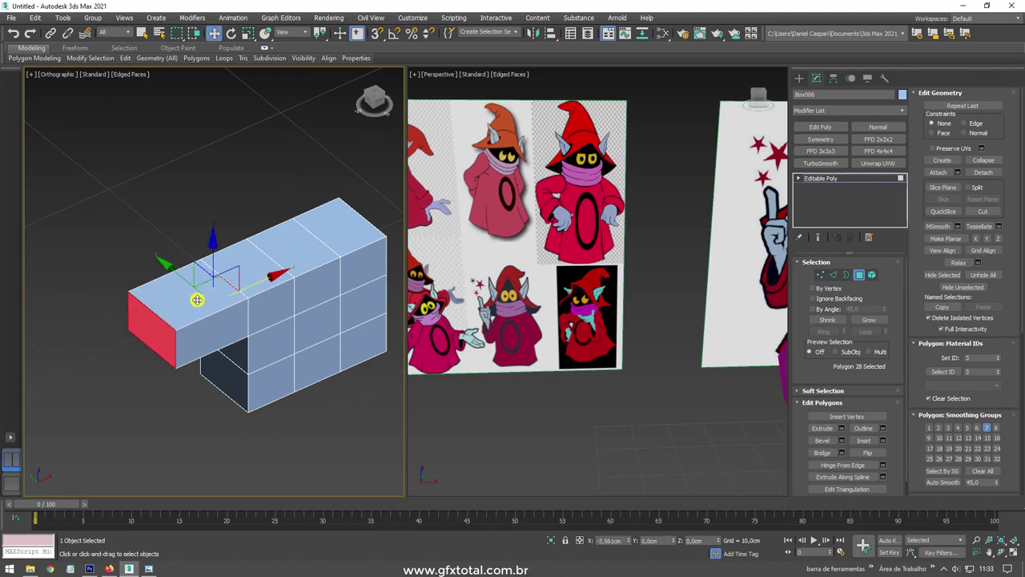
{"action": "key", "text": "w"}
{"action": "mouse_move", "coordinate": [199, 309]}
{"action": "middle_mouse_down", "text": "alt"}
{"action": "mouse_move", "coordinate": [198, 384]}
{"action": "mouse_move", "coordinate": [213, 293]}
{"action": "mouse_move", "coordinate": [309, 231]}
{"action": "mouse_move", "coordinate": [309, 217]}
{"action": "mouse_move", "coordinate": [258, 262]}
{"action": "mouse_move", "coordinate": [270, 297]}
{"action": "mouse_move", "coordinate": [325, 256]}
{"action": "middle_mouse_up", "text": "alt"}
Step: Move, rotate and scale the end face to lengthen the arm and bend it down-left
{"action": "key", "text": "e"}
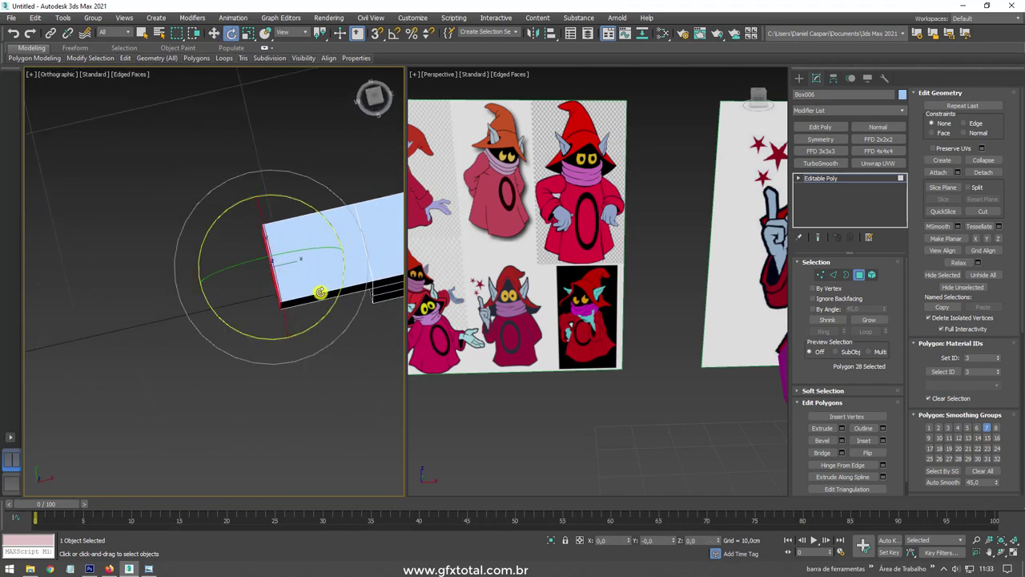
{"action": "key", "text": "w"}
{"action": "left_click_drag", "start_coordinate": [275, 235], "coordinate": [210, 282]}
{"action": "key", "text": "e"}
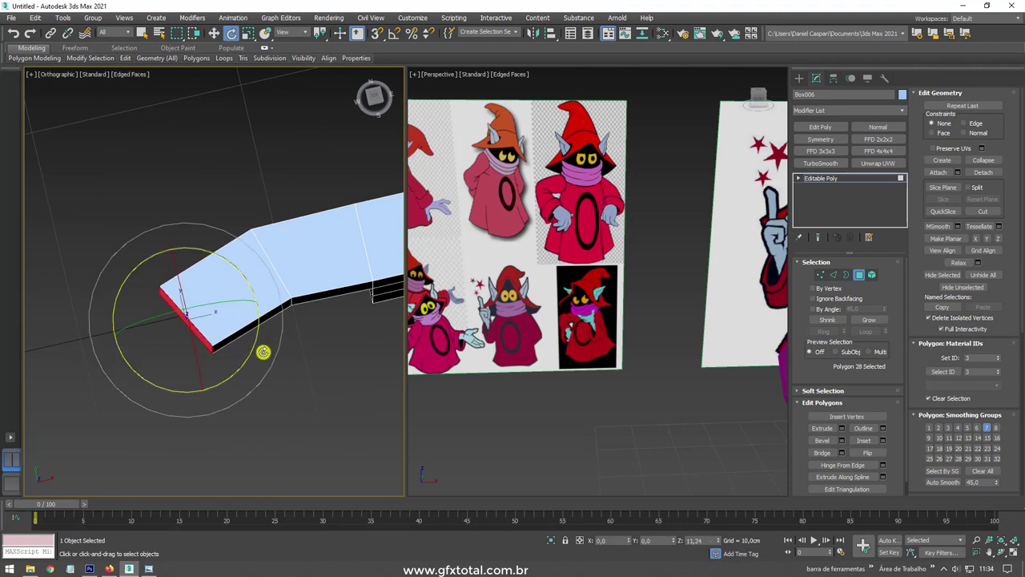
{"action": "key", "text": "w"}
{"action": "key", "text": "e"}
{"action": "key", "text": "r"}
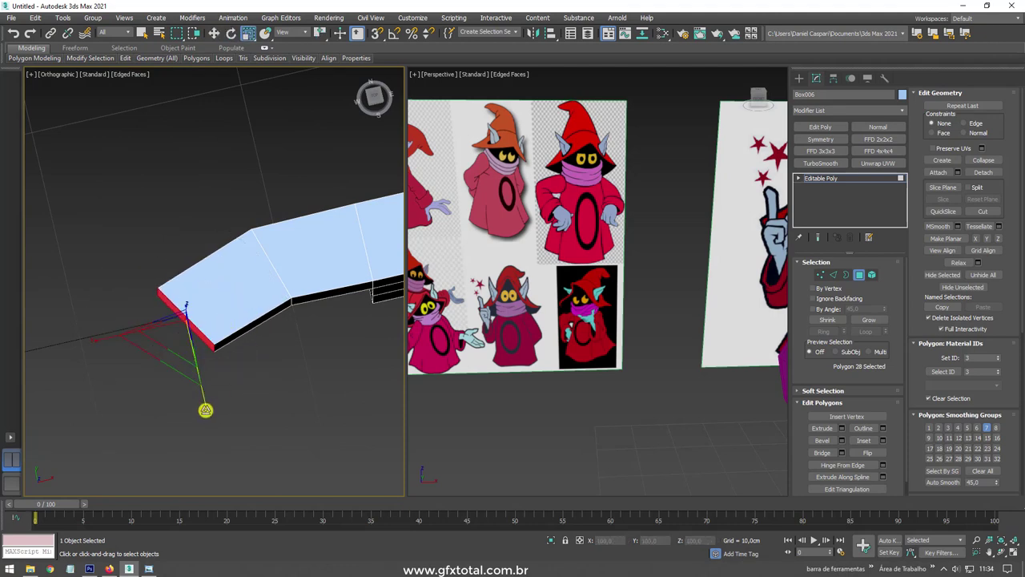
{"action": "key", "text": "w"}
{"action": "mouse_move", "coordinate": [207, 283]}
{"action": "left_mouse_down"}
{"action": "mouse_move", "coordinate": [149, 331]}
{"action": "mouse_move", "coordinate": [174, 385]}
{"action": "left_mouse_up"}
{"action": "key", "text": "r"}
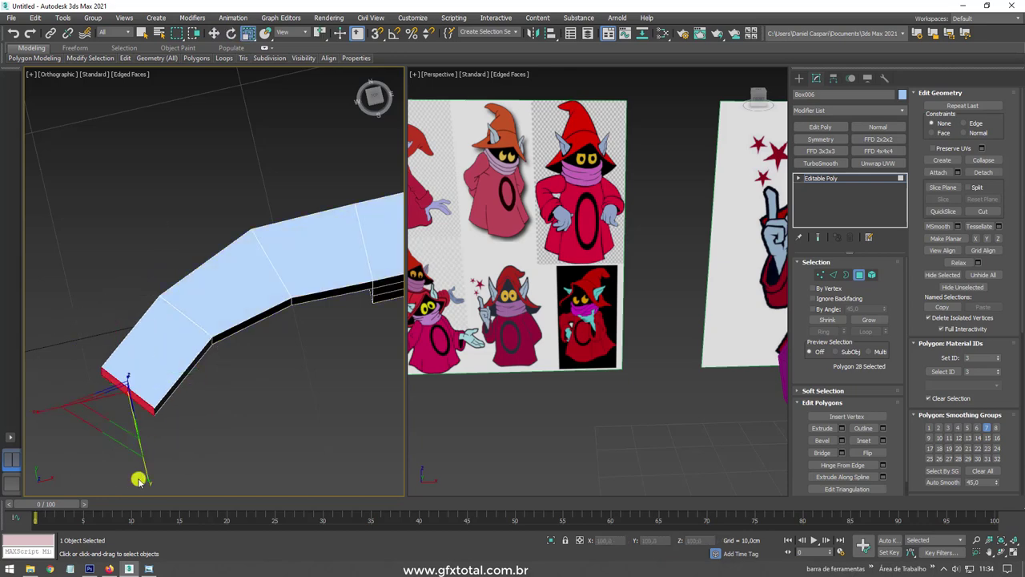
{"action": "middle_click_drag", "start_coordinate": [249, 427], "coordinate": [286, 279], "text": "alt"}
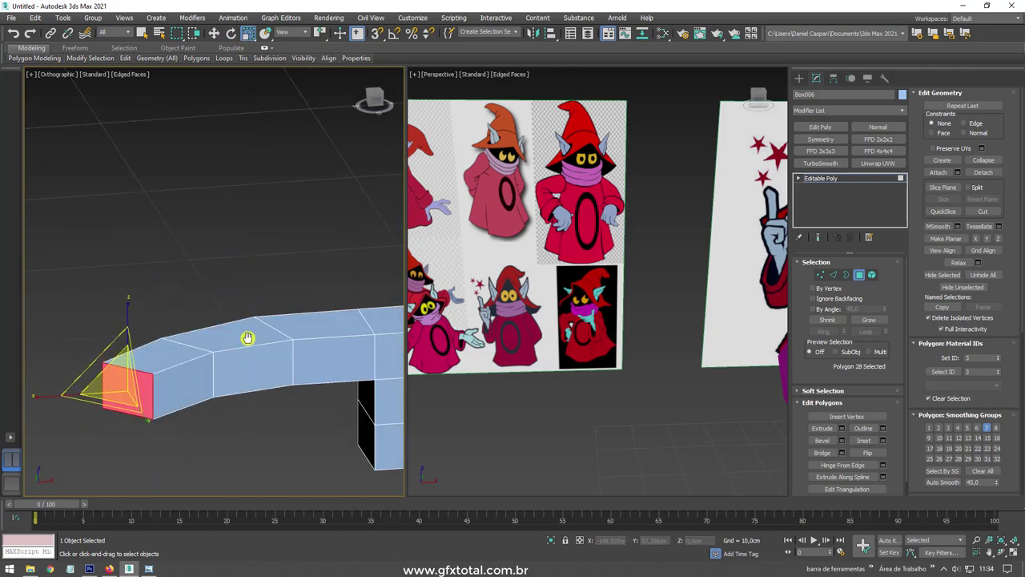
Step: Add a lengthwise edge loop along the arm using Ring and Connect
{"action": "left_click", "coordinate": [832, 274]}
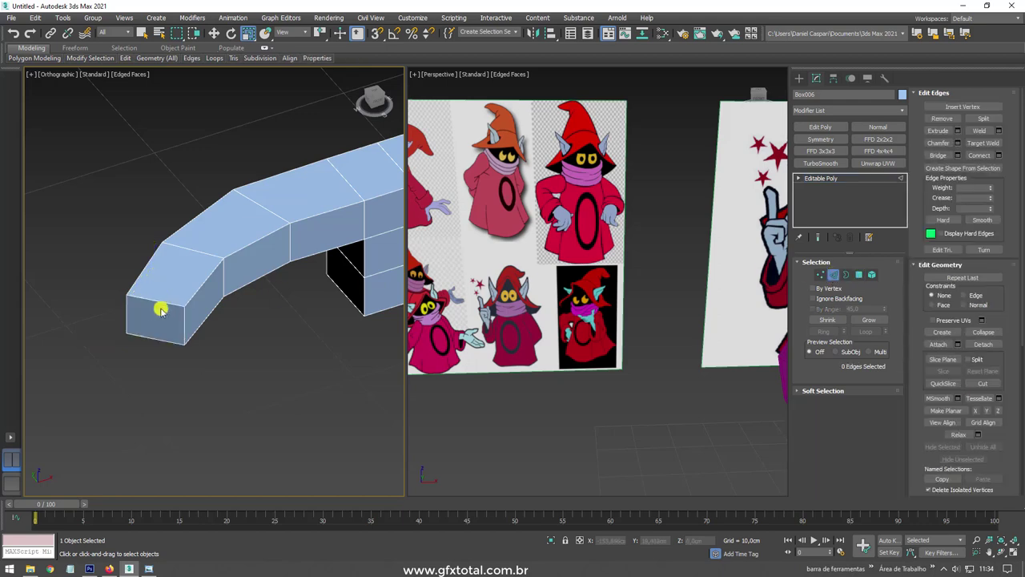
{"action": "left_click", "coordinate": [823, 331]}
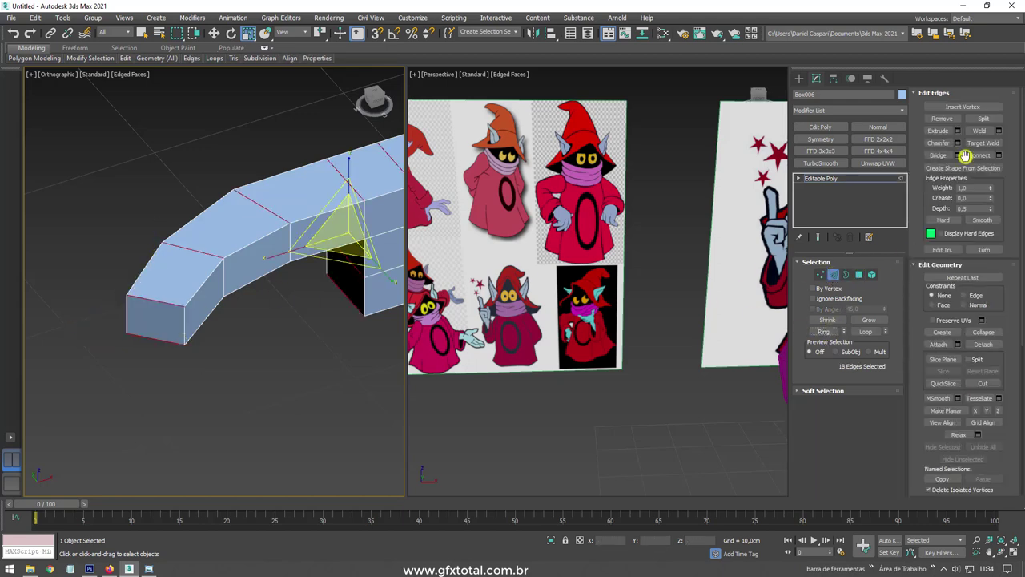
{"action": "left_click", "coordinate": [979, 155]}
{"action": "middle_click_drag", "start_coordinate": [224, 313], "coordinate": [202, 391], "text": "alt"}
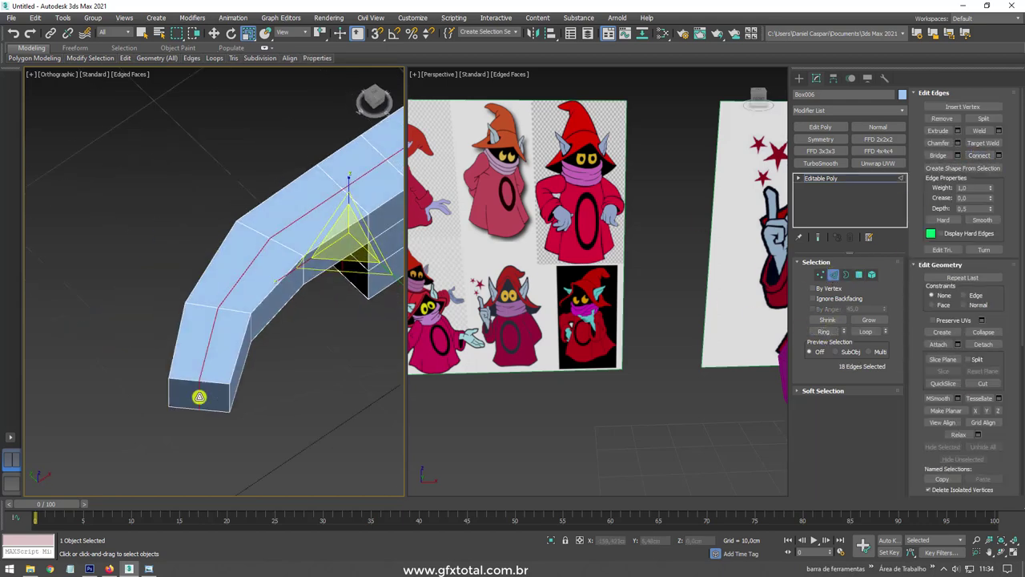
Step: Pull the bottom edge at the arm's end down into a pointed tip
{"action": "left_click", "coordinate": [199, 395]}
{"action": "middle_click_drag", "start_coordinate": [262, 364], "coordinate": [218, 383], "text": "alt"}
{"action": "key", "text": "w"}
{"action": "left_click_drag", "start_coordinate": [209, 353], "coordinate": [201, 381]}
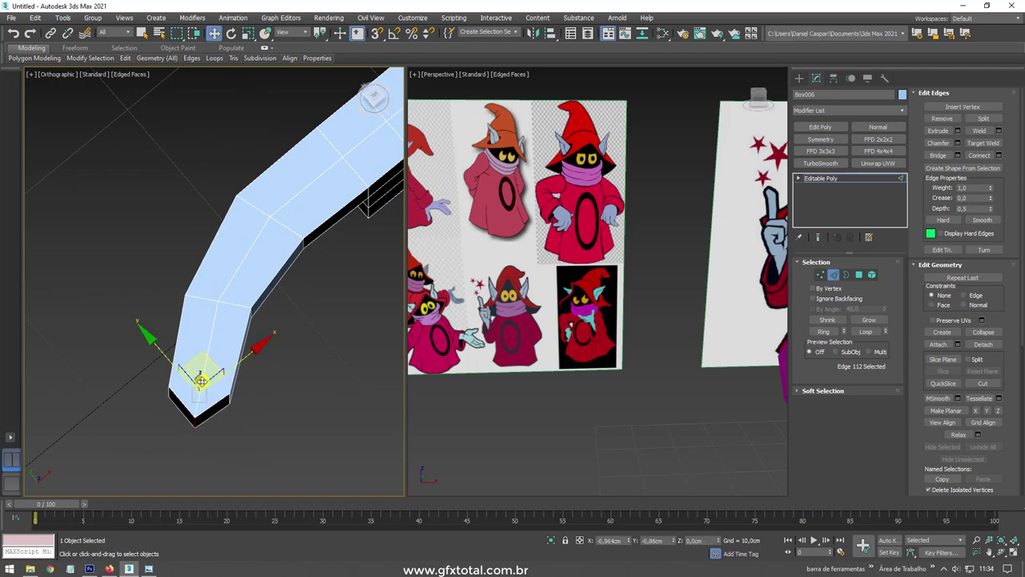
{"action": "mouse_move", "coordinate": [198, 392]}
{"action": "middle_mouse_down", "text": "alt"}
{"action": "mouse_move", "coordinate": [233, 350]}
{"action": "mouse_move", "coordinate": [217, 299]}
{"action": "mouse_move", "coordinate": [270, 357]}
{"action": "mouse_move", "coordinate": [223, 358]}
{"action": "mouse_move", "coordinate": [144, 307]}
{"action": "mouse_move", "coordinate": [160, 296]}
{"action": "mouse_move", "coordinate": [151, 323]}
{"action": "mouse_move", "coordinate": [203, 342]}
{"action": "mouse_move", "coordinate": [265, 342]}
{"action": "middle_mouse_up", "text": "alt"}
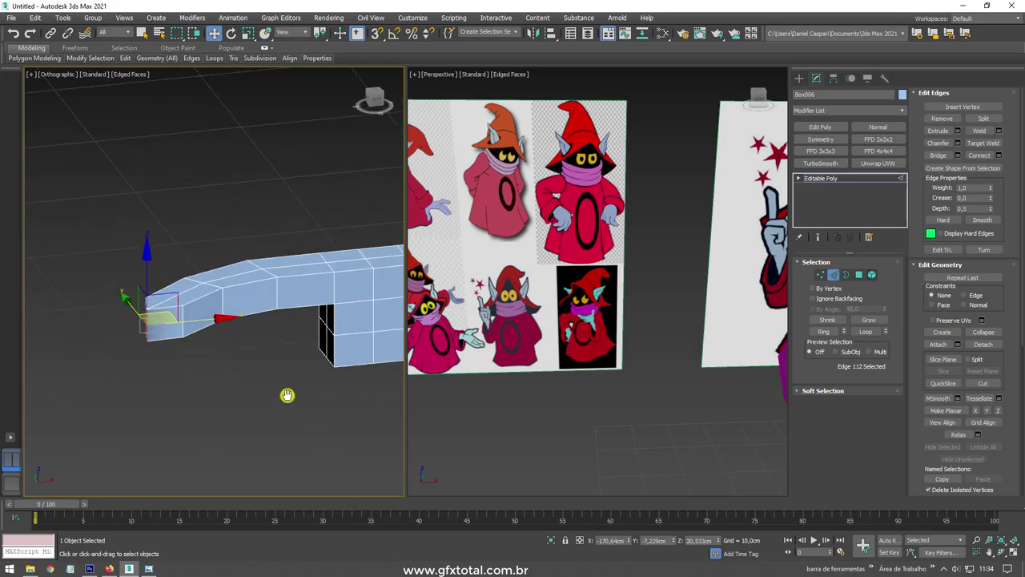
{"action": "mouse_move", "coordinate": [287, 395]}
{"action": "middle_mouse_down", "text": "alt"}
{"action": "mouse_move", "coordinate": [270, 366]}
{"action": "mouse_move", "coordinate": [121, 294]}
{"action": "middle_mouse_up", "text": "alt"}
Step: Select the polygons of the arm's left part
{"action": "left_click_drag", "start_coordinate": [237, 346], "coordinate": [250, 355]}
{"action": "left_click", "coordinate": [863, 274]}
{"action": "middle_click_drag", "start_coordinate": [250, 356], "coordinate": [225, 289], "text": "alt"}
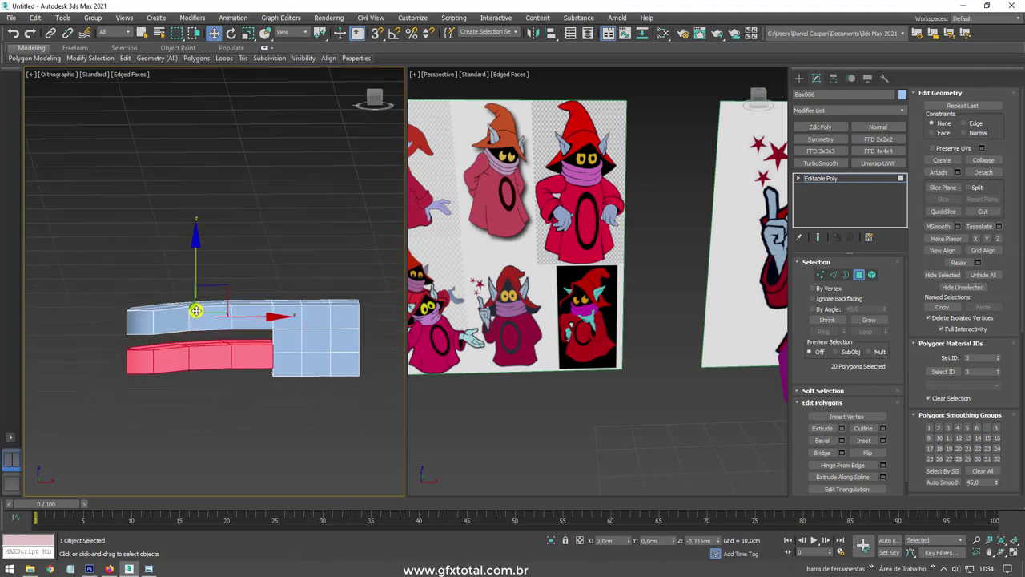
Step: Clone the selected polygons as an element below the arm and tilt the copy slightly
{"action": "left_click_drag", "start_coordinate": [193, 272], "coordinate": [193, 314], "text": "shift"}
{"action": "left_click", "coordinate": [463, 297]}
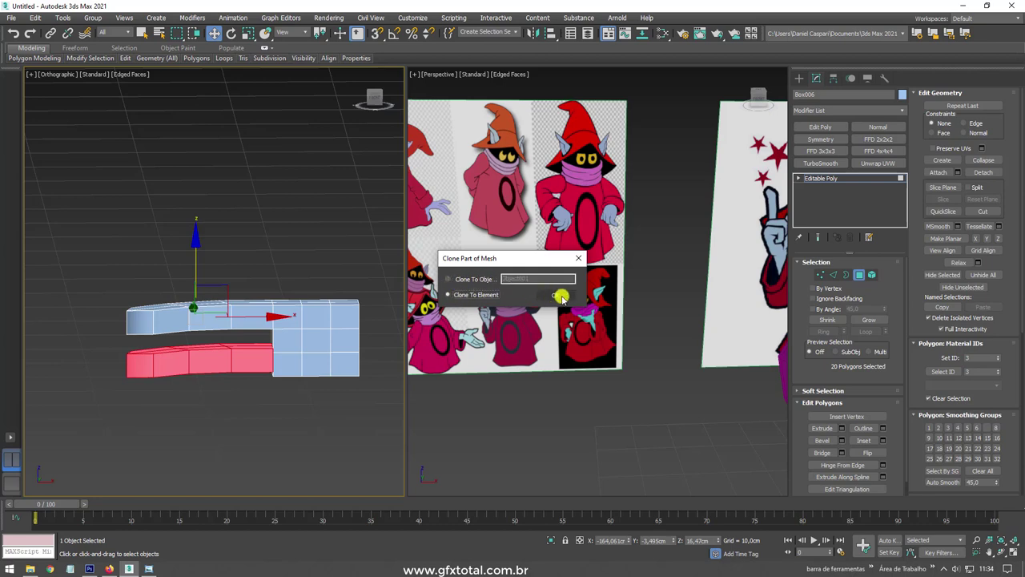
{"action": "left_click", "coordinate": [554, 295]}
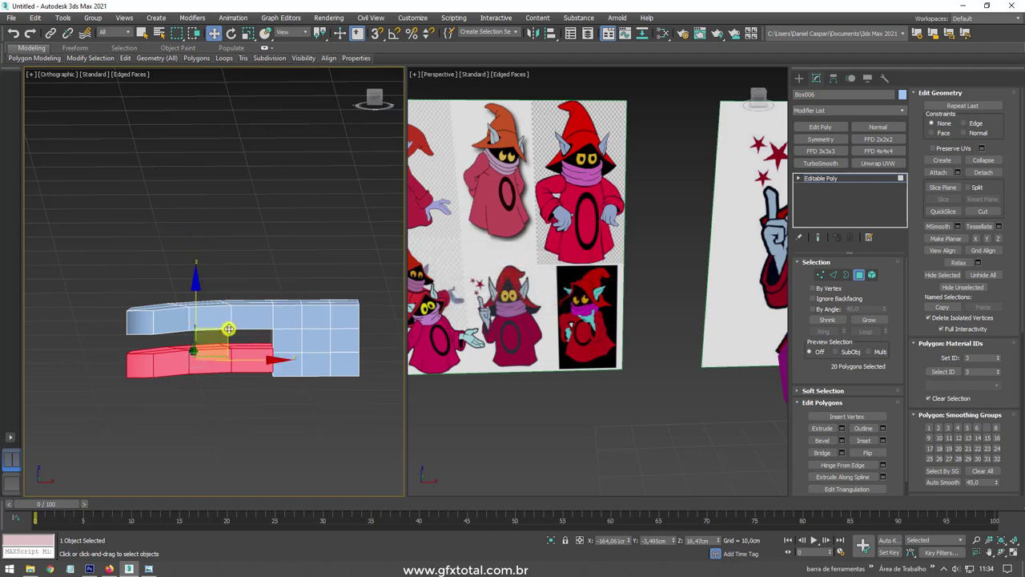
{"action": "left_click_drag", "start_coordinate": [228, 328], "coordinate": [238, 350]}
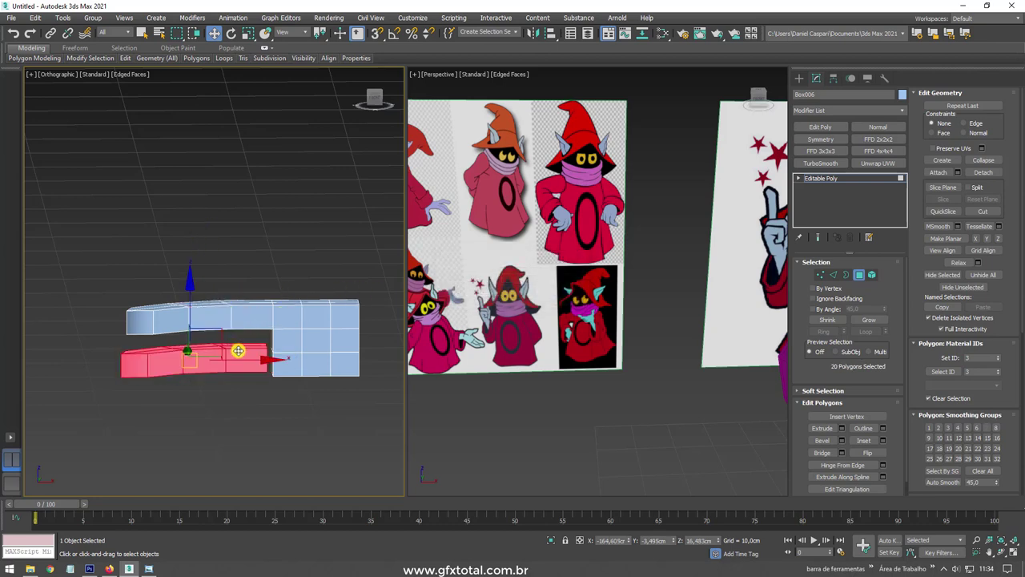
{"action": "scroll", "coordinate": [238, 349], "scroll_direction": "up", "scroll_amount": 2}
{"action": "key", "text": "e"}
{"action": "left_click_drag", "start_coordinate": [224, 306], "coordinate": [215, 306]}
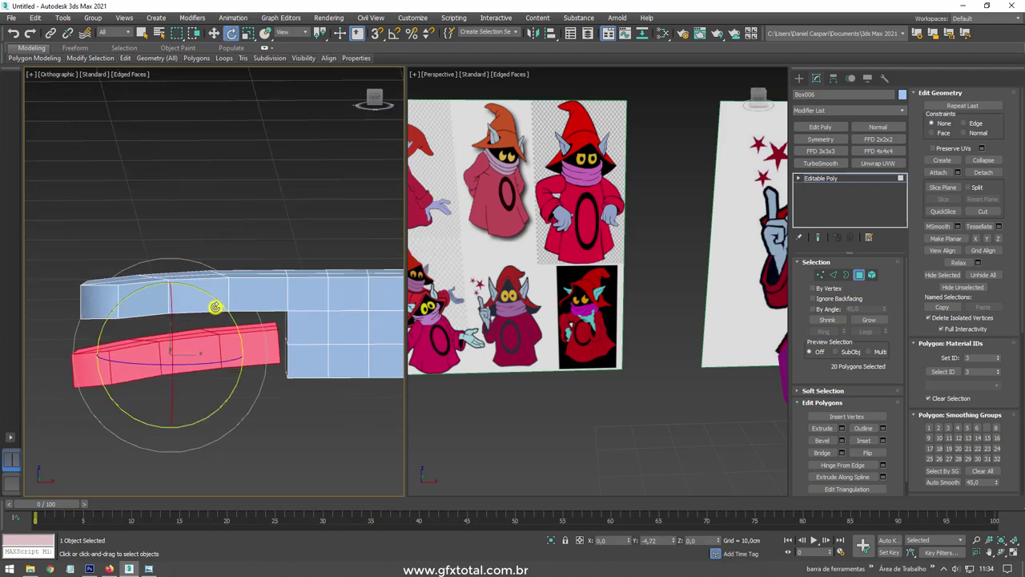
Step: Select the whole lower copied strip and nudge it to the left
{"action": "key", "text": "w"}
{"action": "left_click", "coordinate": [209, 307]}
{"action": "left_click", "coordinate": [235, 352]}
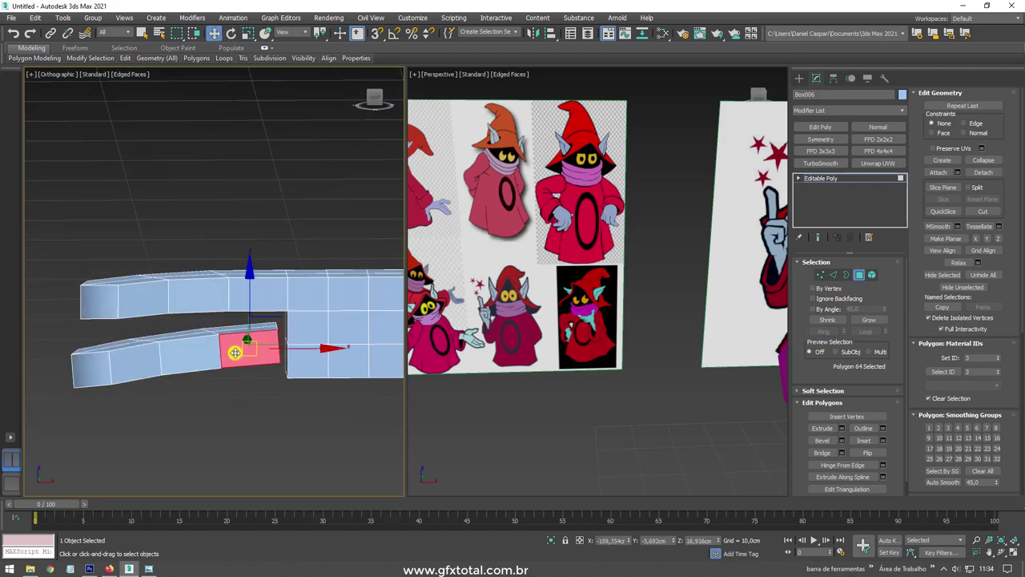
{"action": "key", "text": "5"}
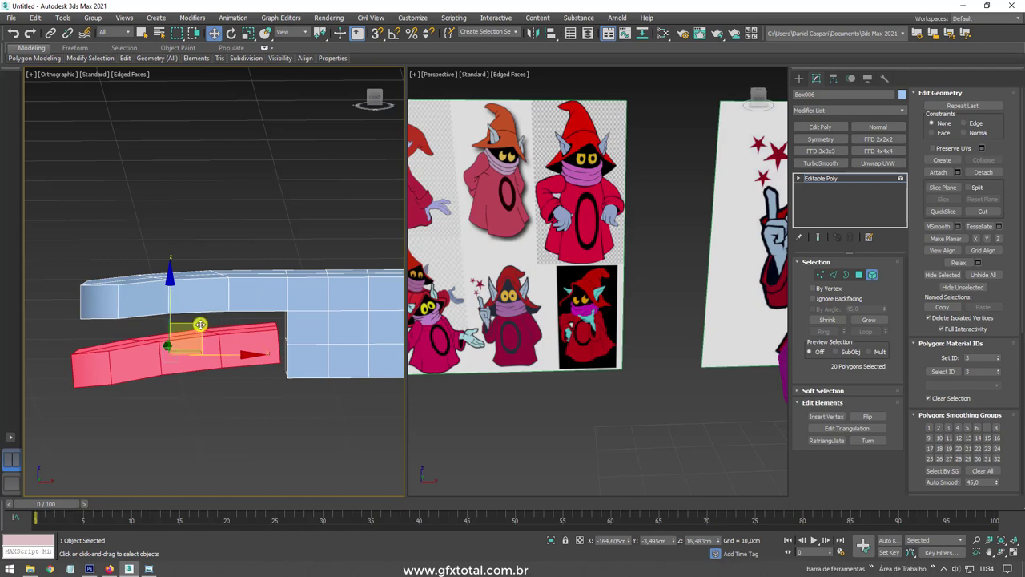
{"action": "left_click_drag", "start_coordinate": [200, 322], "coordinate": [194, 327]}
{"action": "middle_click_drag", "start_coordinate": [194, 326], "coordinate": [213, 281], "text": "alt"}
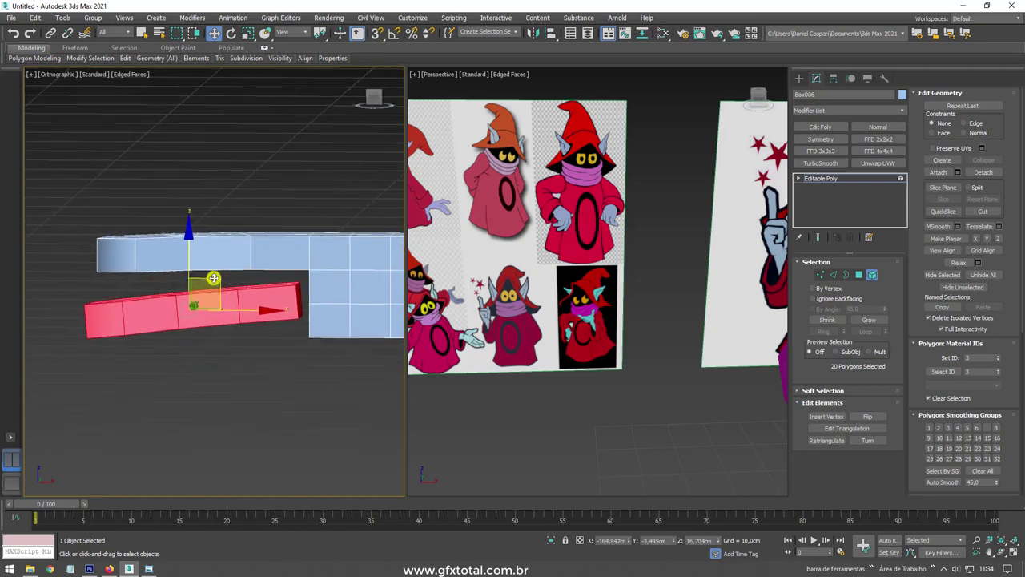
Step: Clone another strip, narrow, tilt and stretch it to 130%, then delete it
{"action": "left_click_drag", "start_coordinate": [213, 280], "coordinate": [212, 327], "text": "shift"}
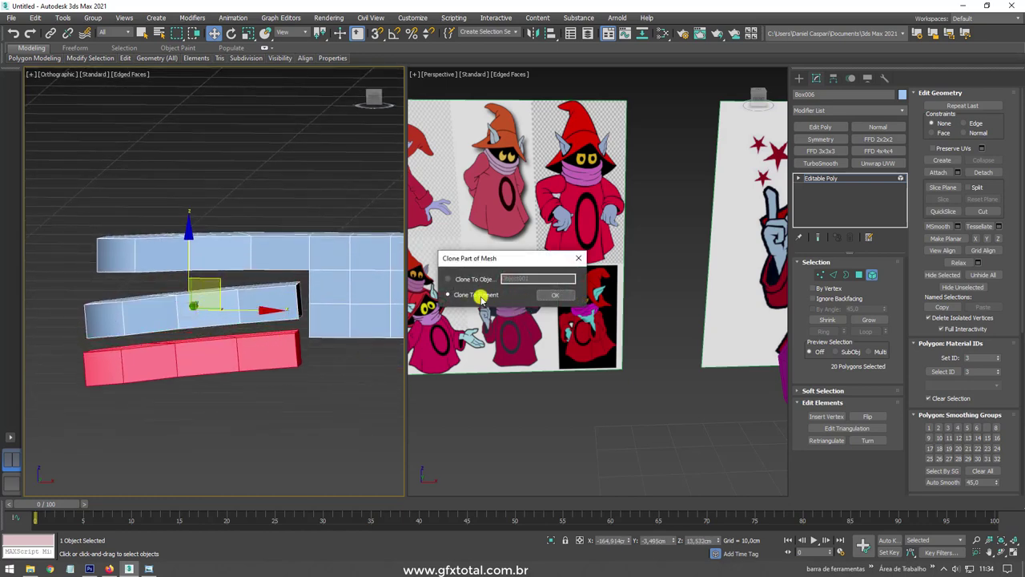
{"action": "left_click", "coordinate": [558, 297]}
{"action": "key", "text": "e"}
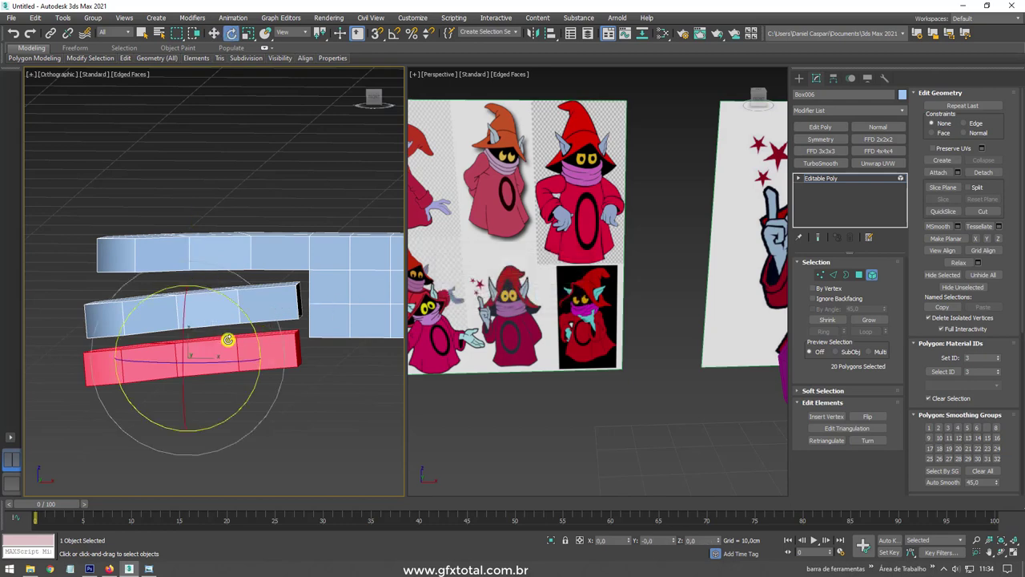
{"action": "key", "text": "r"}
{"action": "left_click_drag", "start_coordinate": [203, 350], "coordinate": [207, 365]}
{"action": "key", "text": "e"}
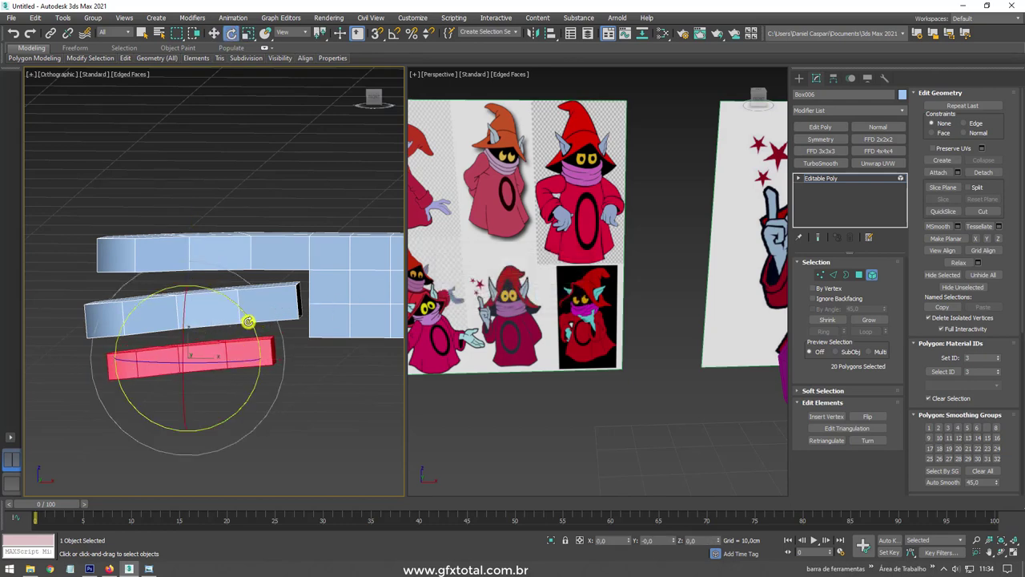
{"action": "left_click_drag", "start_coordinate": [249, 321], "coordinate": [240, 315]}
{"action": "key", "text": "r"}
{"action": "left_click_drag", "start_coordinate": [185, 277], "coordinate": [191, 265]}
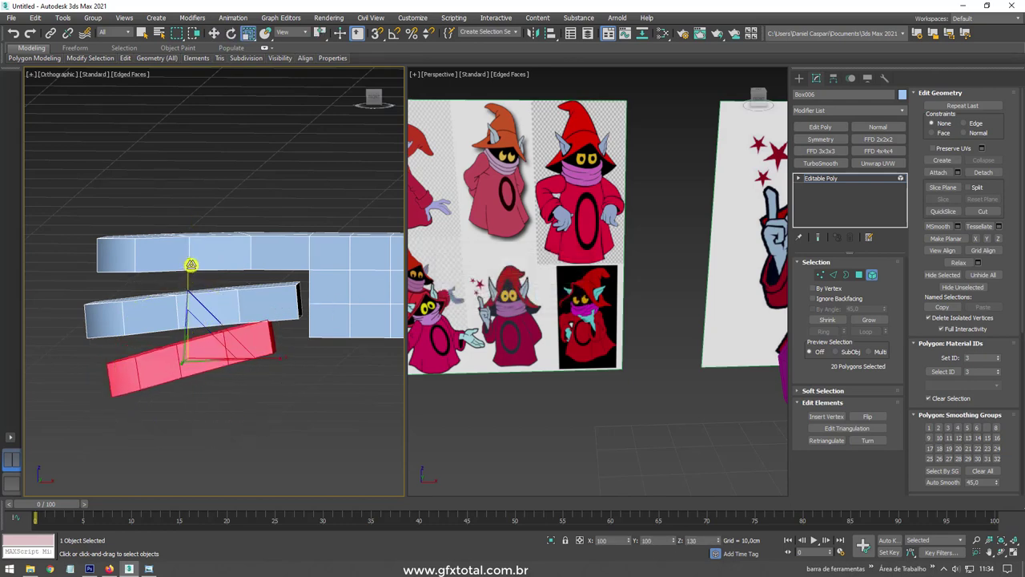
{"action": "left_click_drag", "start_coordinate": [221, 307], "coordinate": [218, 310]}
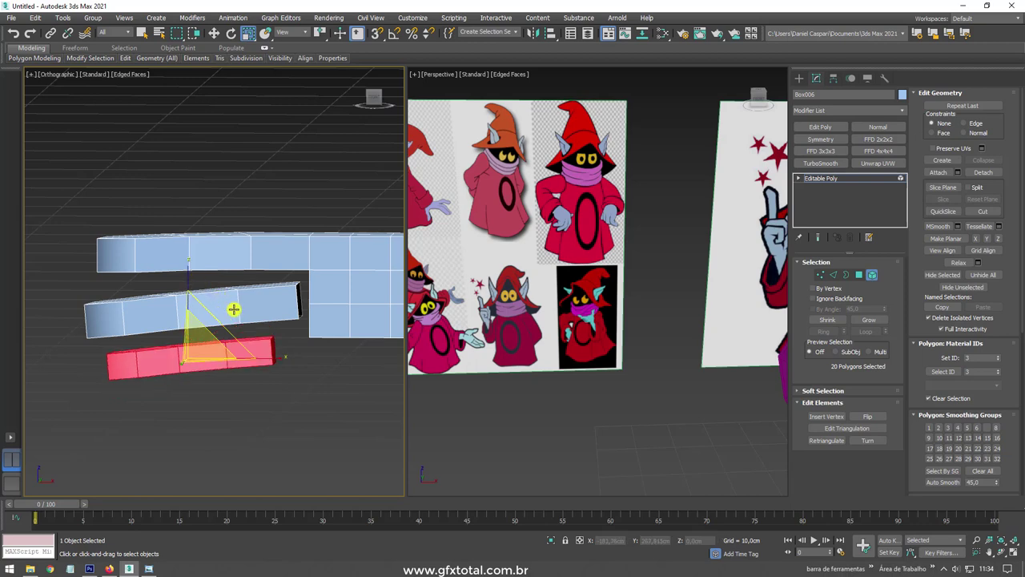
{"action": "key", "text": "Delete"}
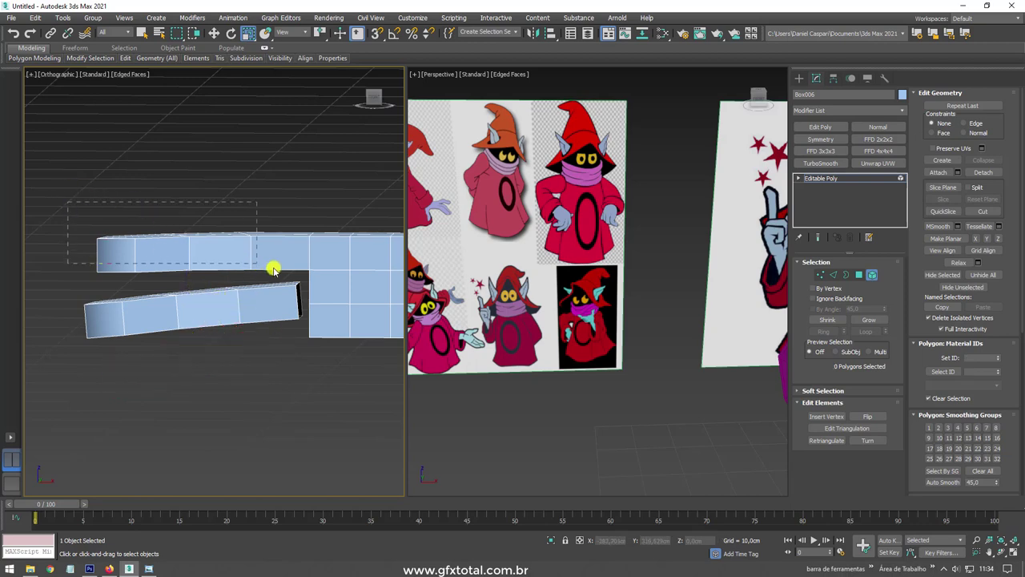
Step: Select the top finger's faces and clone them downward within the same mesh
{"action": "left_click_drag", "start_coordinate": [279, 275], "coordinate": [277, 275]}
{"action": "key", "text": "w"}
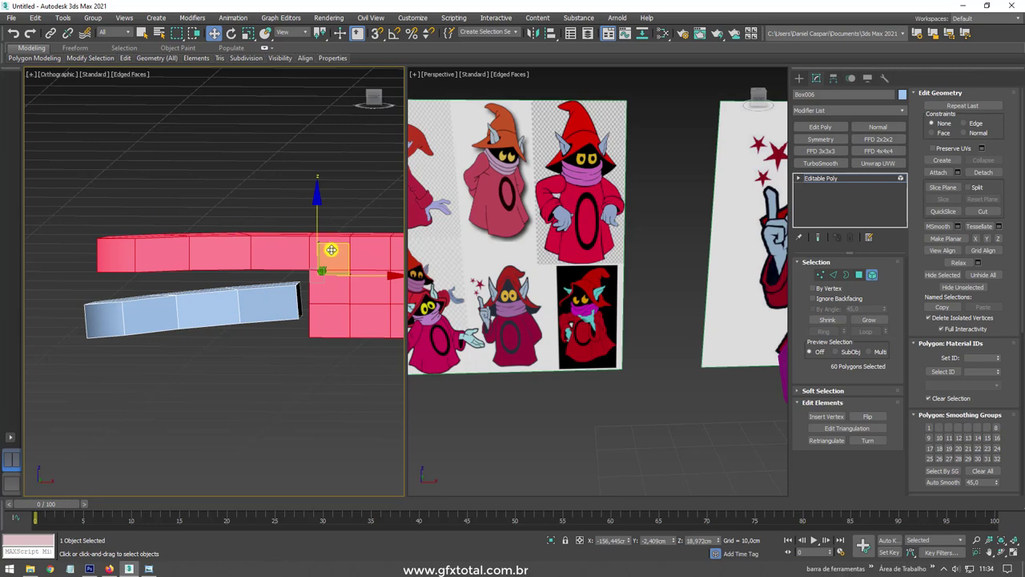
{"action": "key", "text": "4"}
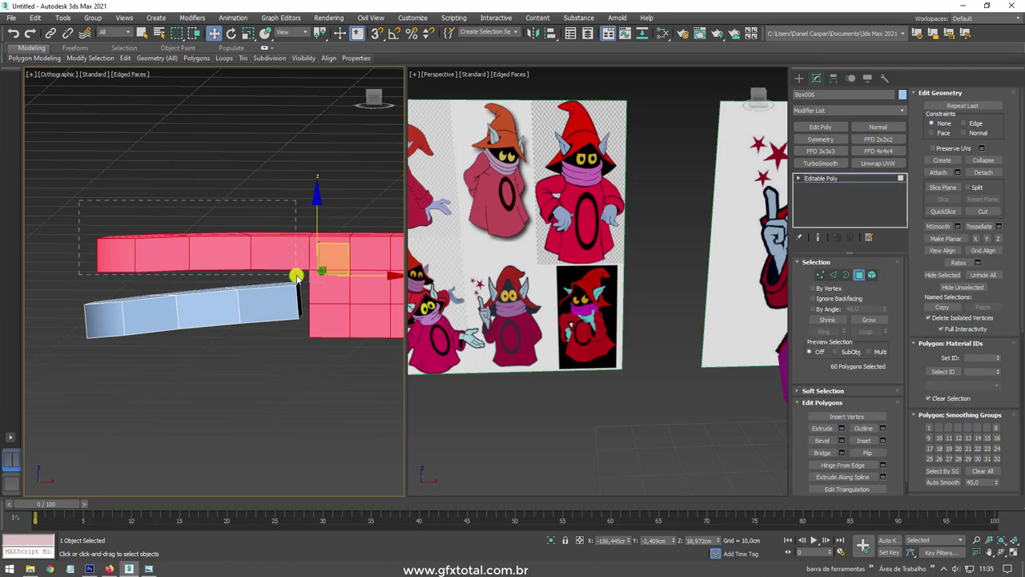
{"action": "left_click_drag", "start_coordinate": [296, 276], "coordinate": [297, 276]}
{"action": "left_click_drag", "start_coordinate": [203, 246], "coordinate": [202, 381], "text": "shift"}
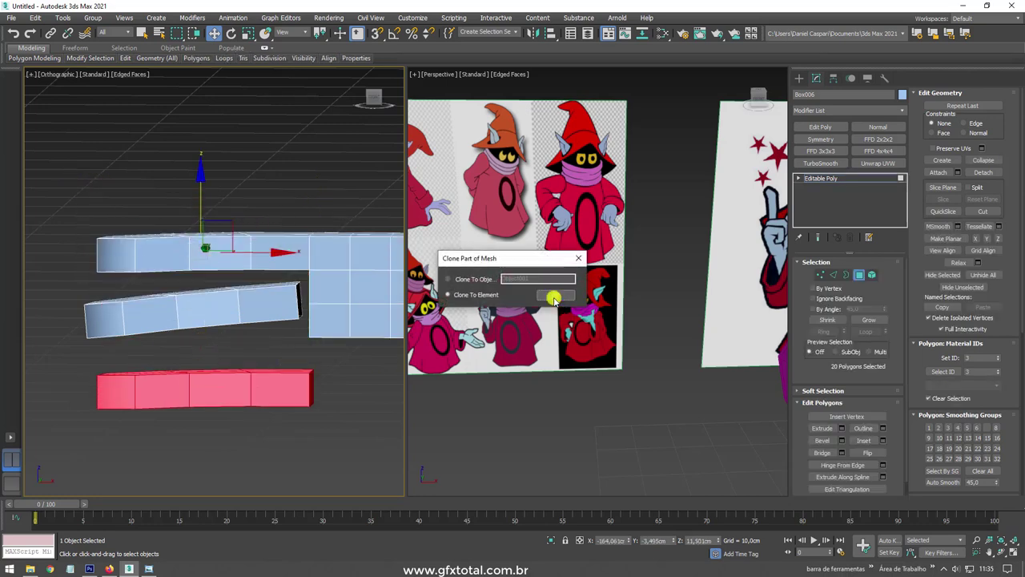
{"action": "left_click", "coordinate": [553, 294]}
Step: Narrow the copied strip, tilt it downward and move it up toward the palm
{"action": "key", "text": "e"}
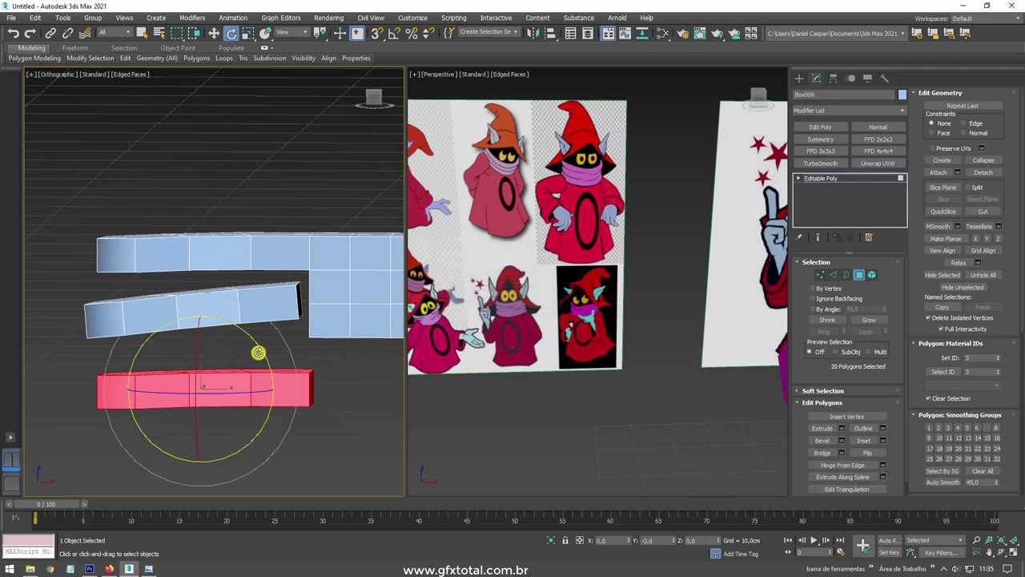
{"action": "key", "text": "r"}
{"action": "left_click_drag", "start_coordinate": [226, 376], "coordinate": [222, 393]}
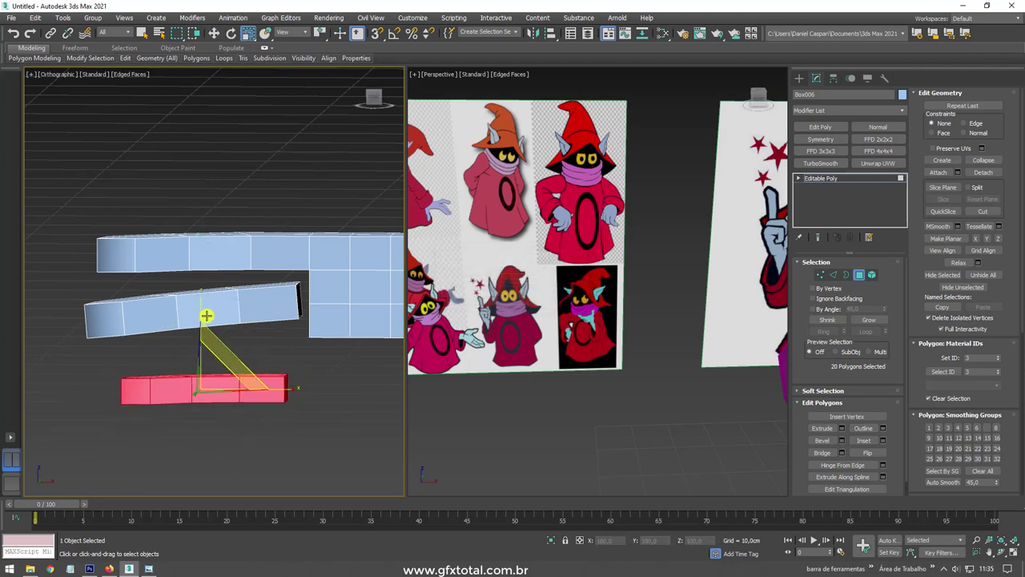
{"action": "left_click_drag", "start_coordinate": [199, 307], "coordinate": [204, 295]}
{"action": "key", "text": "e"}
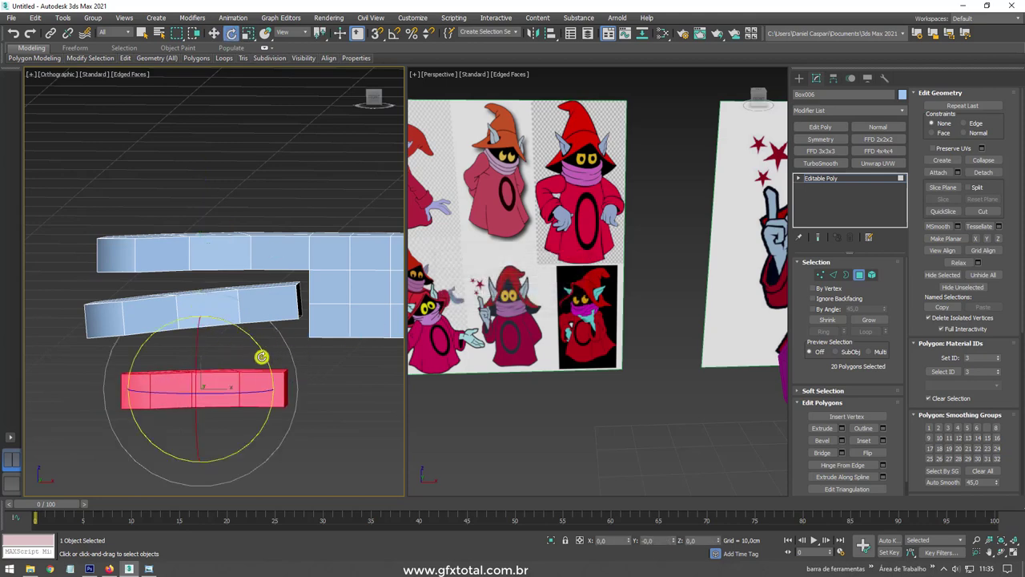
{"action": "left_click_drag", "start_coordinate": [261, 357], "coordinate": [254, 341]}
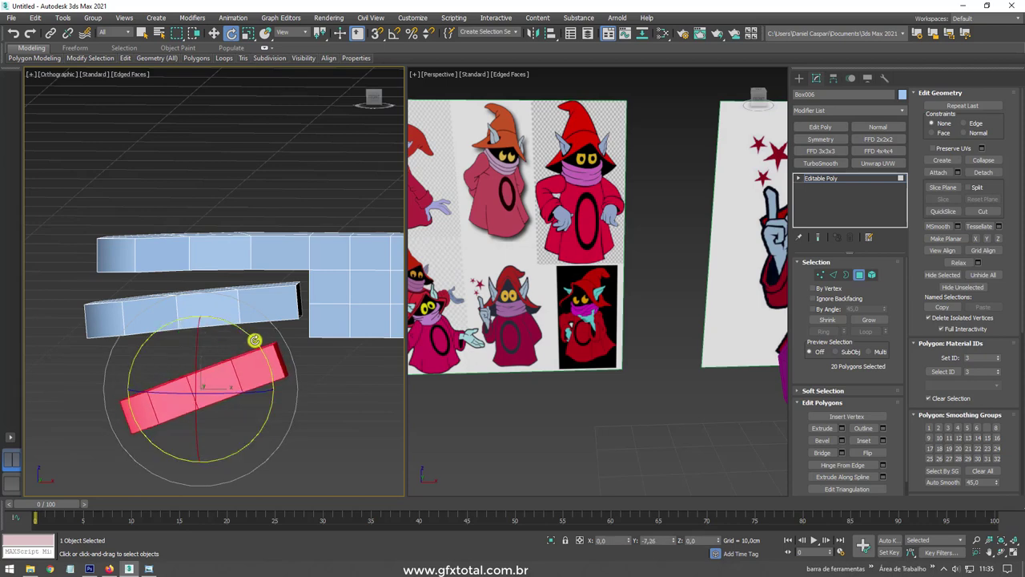
{"action": "middle_click_drag", "start_coordinate": [254, 341], "coordinate": [246, 353], "text": "alt"}
{"action": "key", "text": "w"}
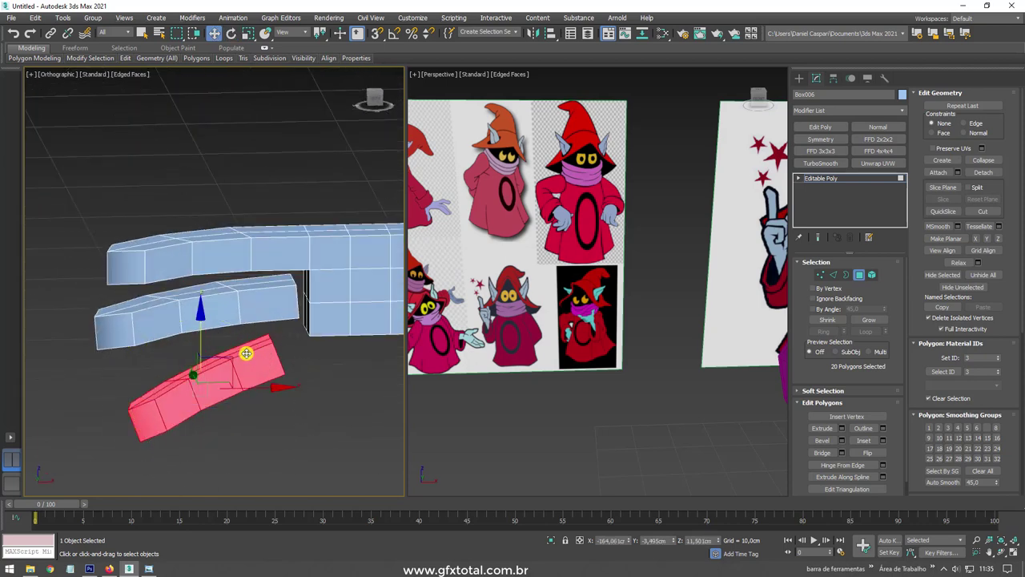
{"action": "left_click_drag", "start_coordinate": [246, 353], "coordinate": [276, 340]}
Step: Delete the palm face and matching finger face where the finger joins the palm
{"action": "left_click", "coordinate": [240, 370]}
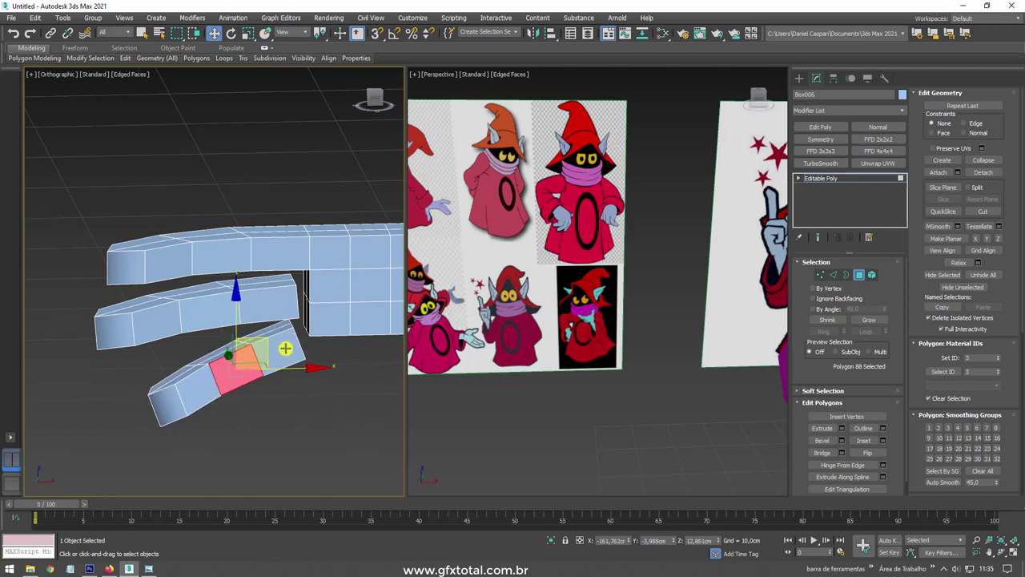
{"action": "scroll", "coordinate": [285, 347], "scroll_direction": "up", "scroll_amount": 2}
{"action": "scroll", "coordinate": [309, 327], "scroll_direction": "up", "scroll_amount": 3}
{"action": "scroll", "coordinate": [358, 325], "scroll_direction": "up", "scroll_amount": 3}
{"action": "left_click", "coordinate": [237, 237]}
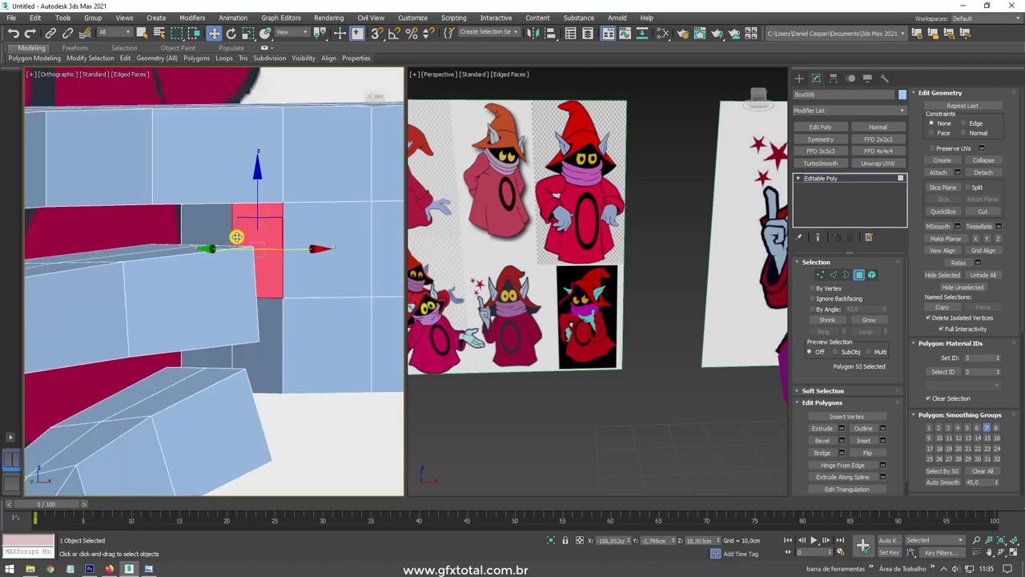
{"action": "left_click", "coordinate": [205, 229], "text": "ctrl"}
{"action": "scroll", "coordinate": [205, 240], "scroll_direction": "down", "scroll_amount": 2}
{"action": "mouse_move", "coordinate": [205, 240]}
{"action": "middle_mouse_down", "text": "alt"}
{"action": "mouse_move", "coordinate": [205, 325]}
{"action": "mouse_move", "coordinate": [318, 286]}
{"action": "middle_mouse_up", "text": "alt"}
{"action": "key", "text": "Delete"}
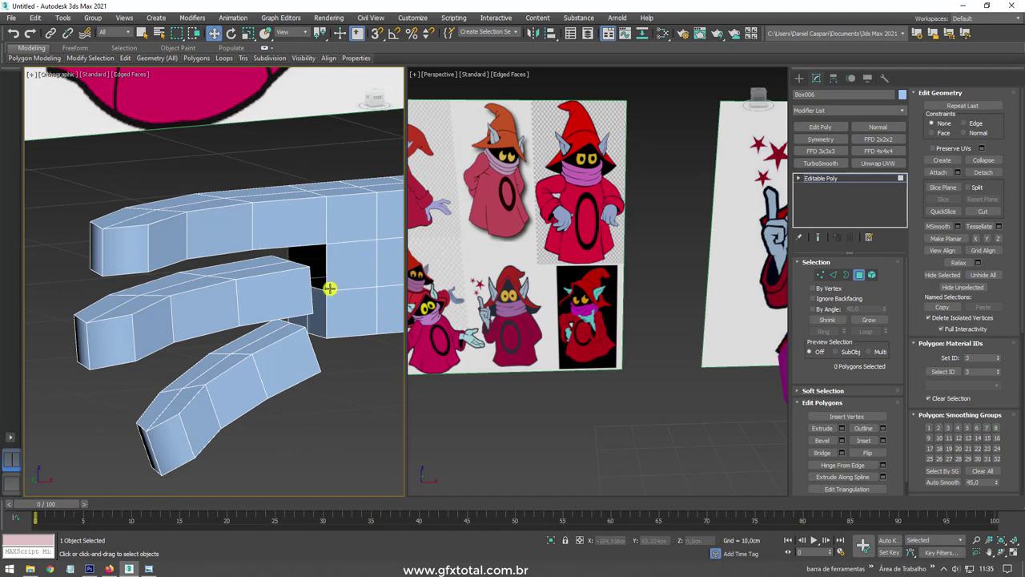
Step: Select the bottom slanted finger element and move it up and left
{"action": "left_click", "coordinate": [876, 274]}
{"action": "left_click", "coordinate": [279, 289]}
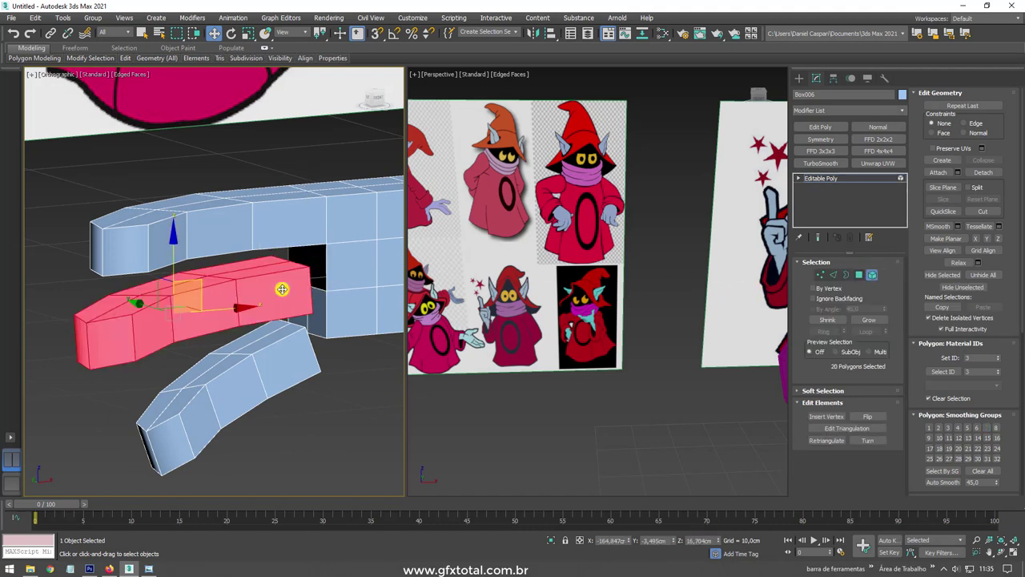
{"action": "mouse_move", "coordinate": [279, 288]}
{"action": "middle_mouse_down", "text": "alt"}
{"action": "mouse_move", "coordinate": [212, 281]}
{"action": "mouse_move", "coordinate": [225, 278]}
{"action": "middle_mouse_up", "text": "alt"}
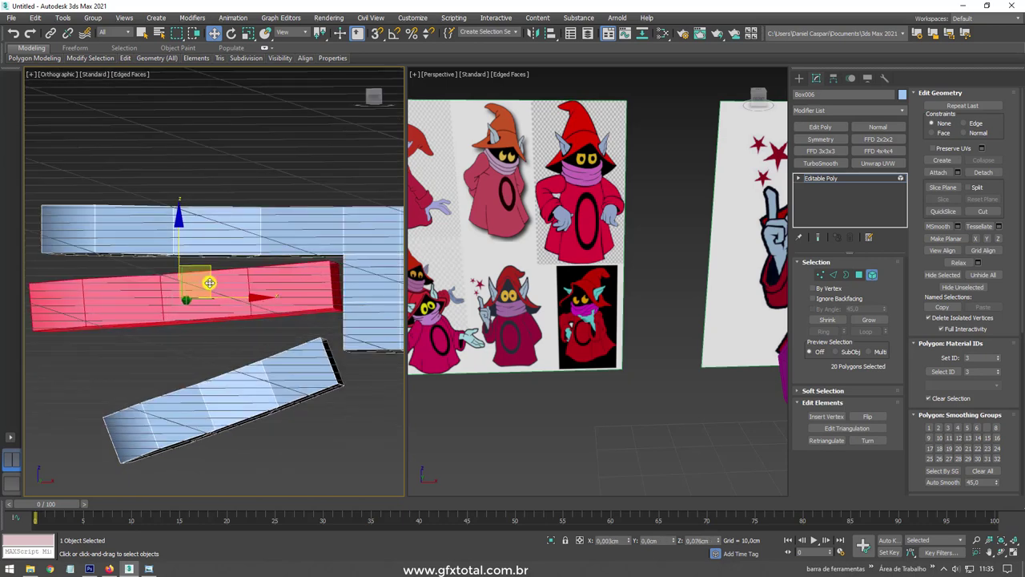
{"action": "left_click", "coordinate": [251, 380]}
{"action": "mouse_move", "coordinate": [251, 374]}
{"action": "left_mouse_down"}
{"action": "mouse_move", "coordinate": [219, 346]}
{"action": "mouse_move", "coordinate": [257, 350]}
{"action": "left_mouse_up"}
{"action": "key", "text": "e"}
{"action": "mouse_move", "coordinate": [288, 306]}
{"action": "middle_mouse_down", "text": "alt"}
{"action": "mouse_move", "coordinate": [288, 297]}
{"action": "mouse_move", "coordinate": [331, 326]}
{"action": "mouse_move", "coordinate": [237, 302]}
{"action": "middle_mouse_up", "text": "alt"}
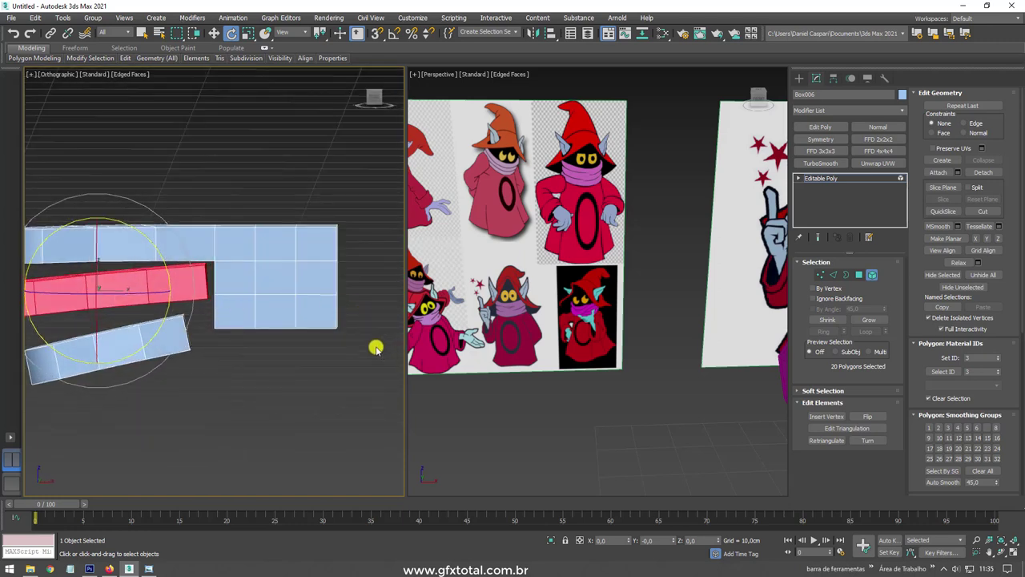
Step: Select only the palm block's faces, excluding the top finger
{"action": "left_click_drag", "start_coordinate": [218, 198], "coordinate": [240, 201]}
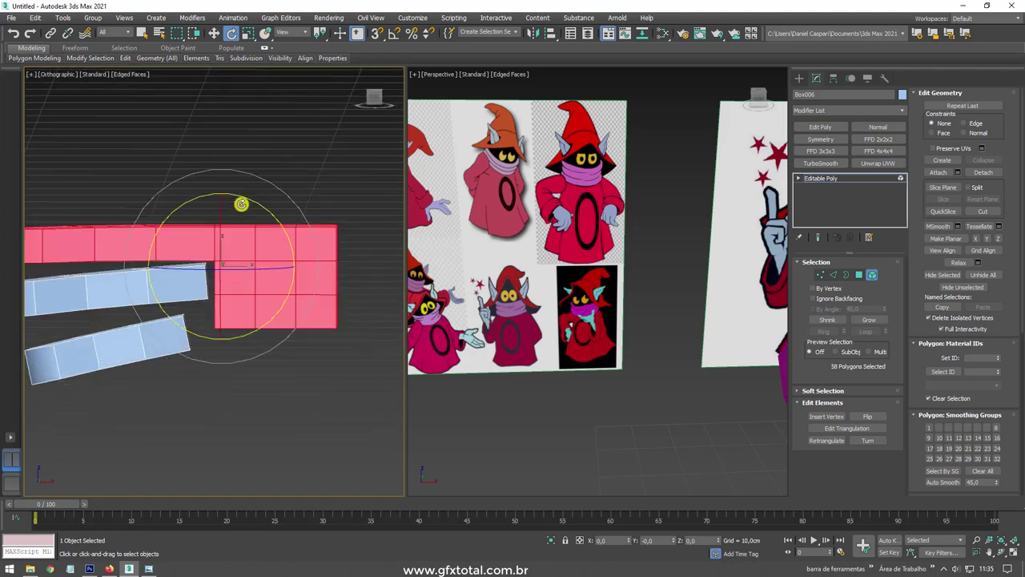
{"action": "left_click", "coordinate": [855, 277]}
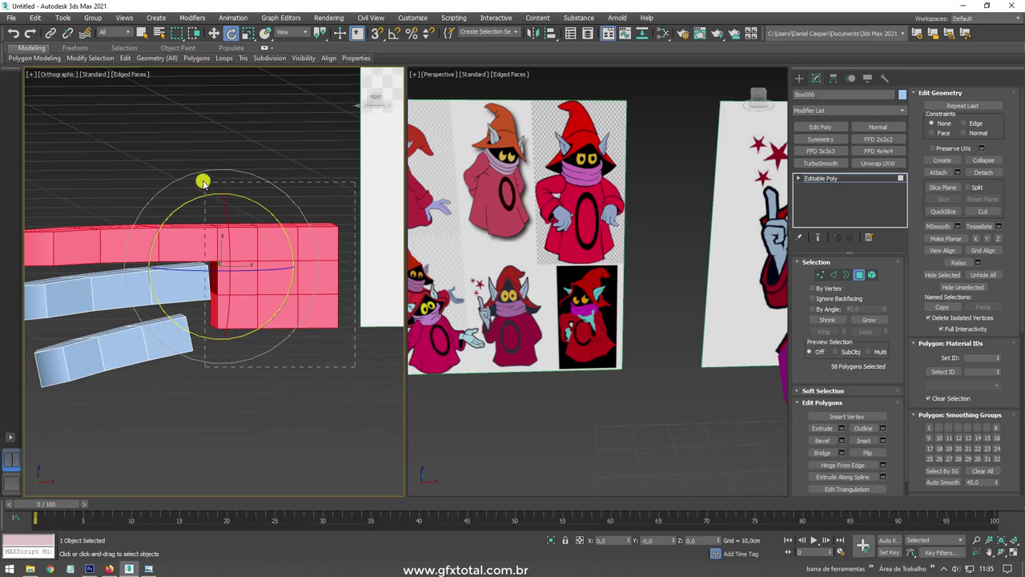
{"action": "left_click_drag", "start_coordinate": [160, 241], "coordinate": [194, 354], "text": "alt"}
{"action": "middle_click_drag", "start_coordinate": [195, 353], "coordinate": [240, 344], "text": "alt"}
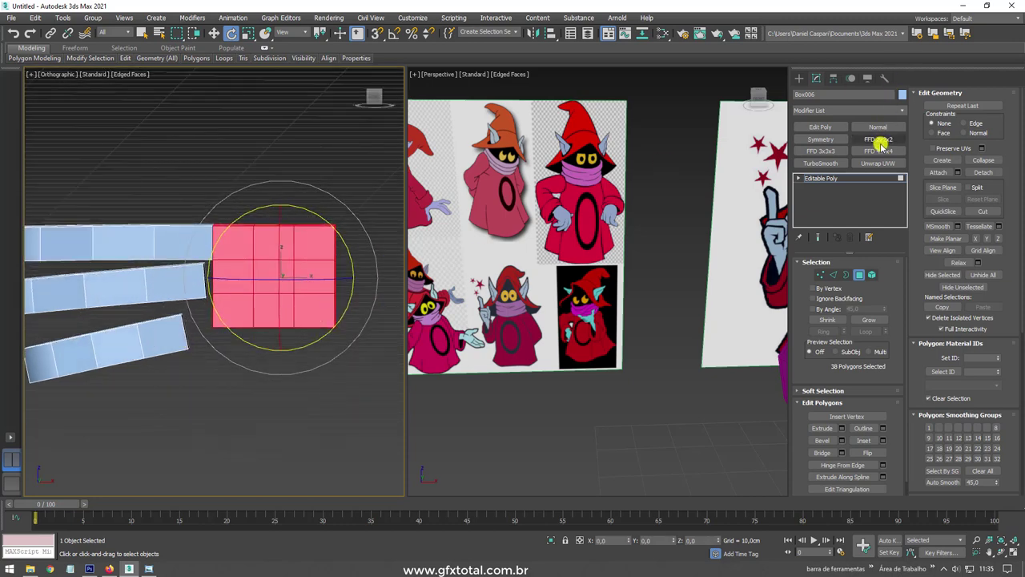
Step: Apply an FFD 2x2x2 to the palm and move its control points to taper it
{"action": "left_click", "coordinate": [877, 140]}
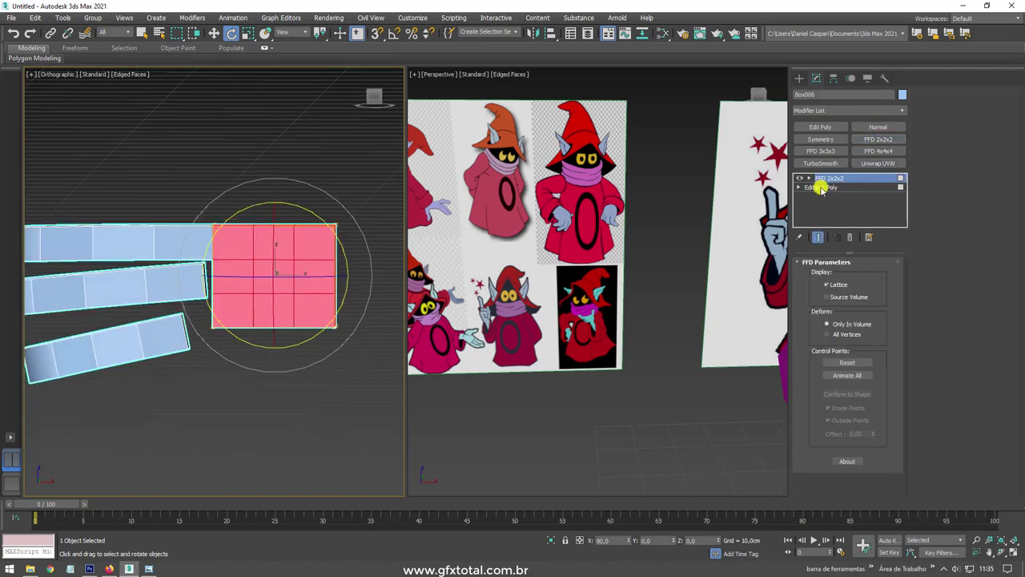
{"action": "left_click", "coordinate": [809, 177]}
{"action": "left_click", "coordinate": [830, 187]}
{"action": "mouse_move", "coordinate": [267, 354]}
{"action": "left_mouse_down"}
{"action": "mouse_move", "coordinate": [203, 283]}
{"action": "mouse_move", "coordinate": [230, 322]}
{"action": "left_mouse_up"}
{"action": "key", "text": "w"}
{"action": "middle_click_drag", "start_coordinate": [230, 322], "coordinate": [222, 309], "text": "alt"}
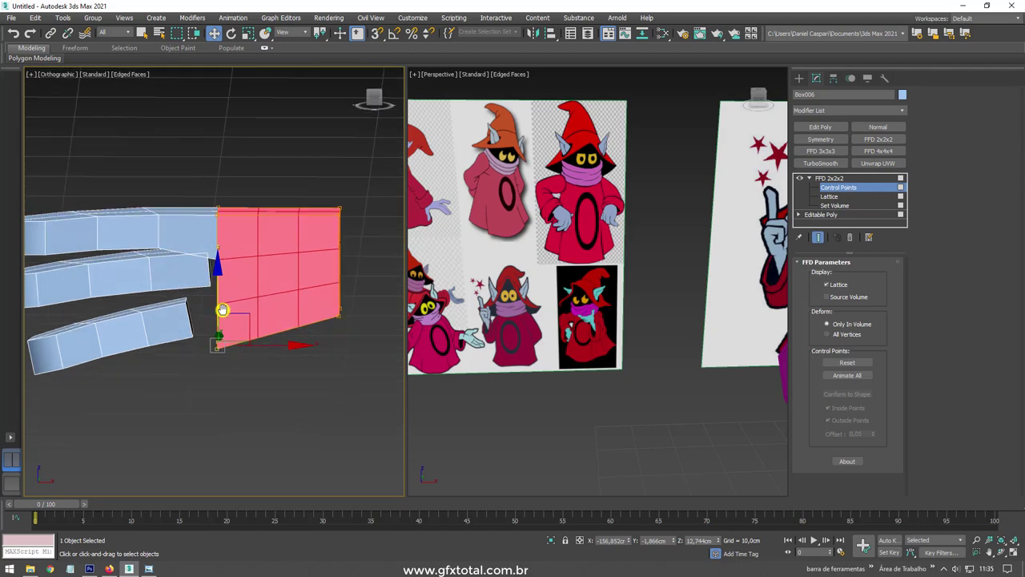
{"action": "mouse_move", "coordinate": [314, 324]}
{"action": "middle_mouse_down", "text": "alt"}
{"action": "mouse_move", "coordinate": [339, 348]}
{"action": "mouse_move", "coordinate": [316, 283]}
{"action": "middle_mouse_up", "text": "alt"}
{"action": "left_click", "coordinate": [338, 265]}
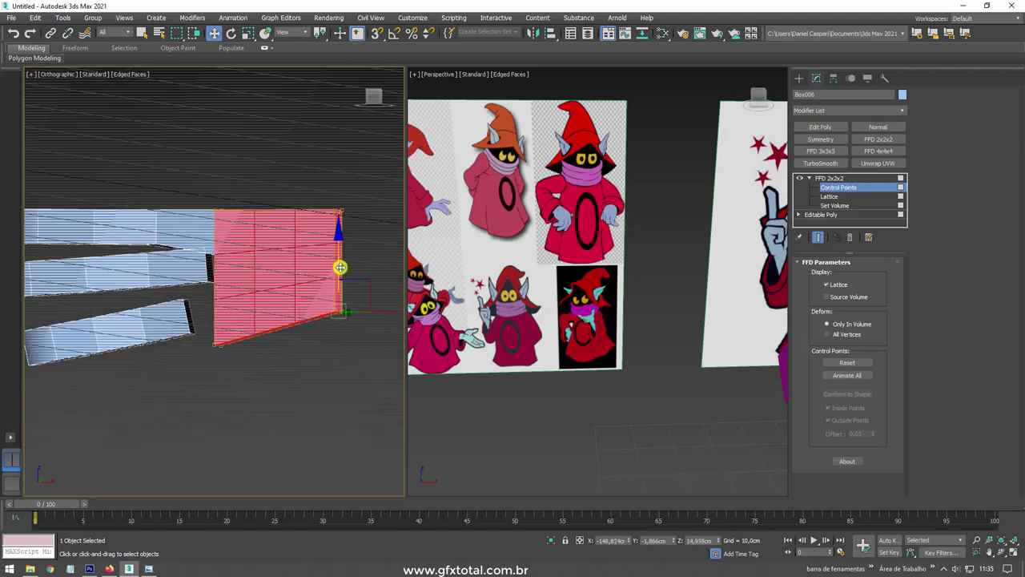
{"action": "left_click", "coordinate": [833, 177]}
{"action": "middle_click_drag", "start_coordinate": [291, 237], "coordinate": [345, 232], "text": "alt"}
Step: Add an Edit Poly modifier and select finger elements in Element mode
{"action": "left_click", "coordinate": [819, 126]}
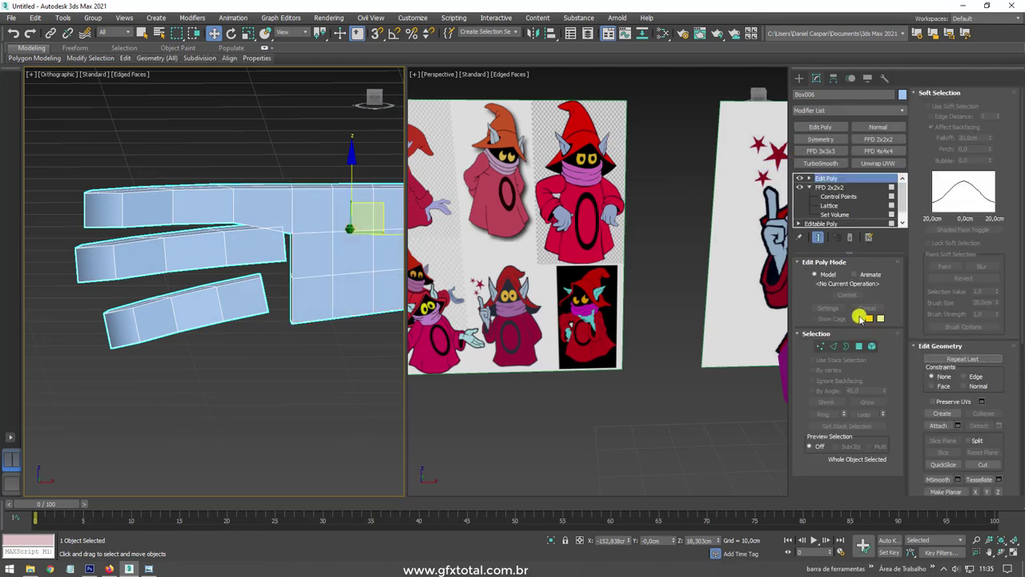
{"action": "left_click", "coordinate": [873, 347]}
{"action": "left_click", "coordinate": [365, 275]}
{"action": "left_click", "coordinate": [251, 254]}
{"action": "middle_click_drag", "start_coordinate": [251, 254], "coordinate": [245, 291], "text": "alt"}
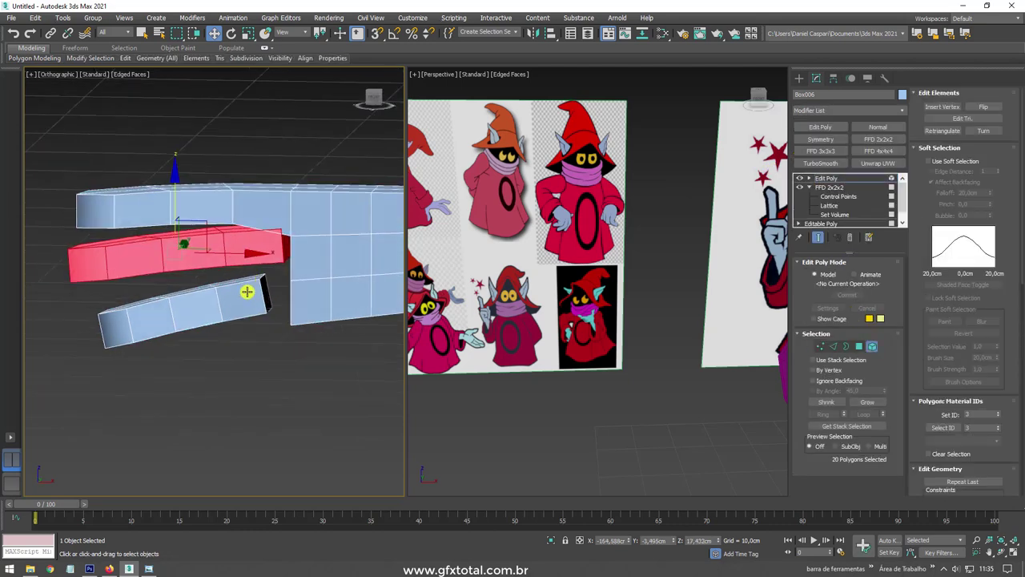
{"action": "left_click", "coordinate": [245, 295], "text": "ctrl"}
Step: Shift the bottom finger right against the palm and lengthen it
{"action": "middle_click_drag", "start_coordinate": [177, 190], "coordinate": [175, 205], "text": "alt"}
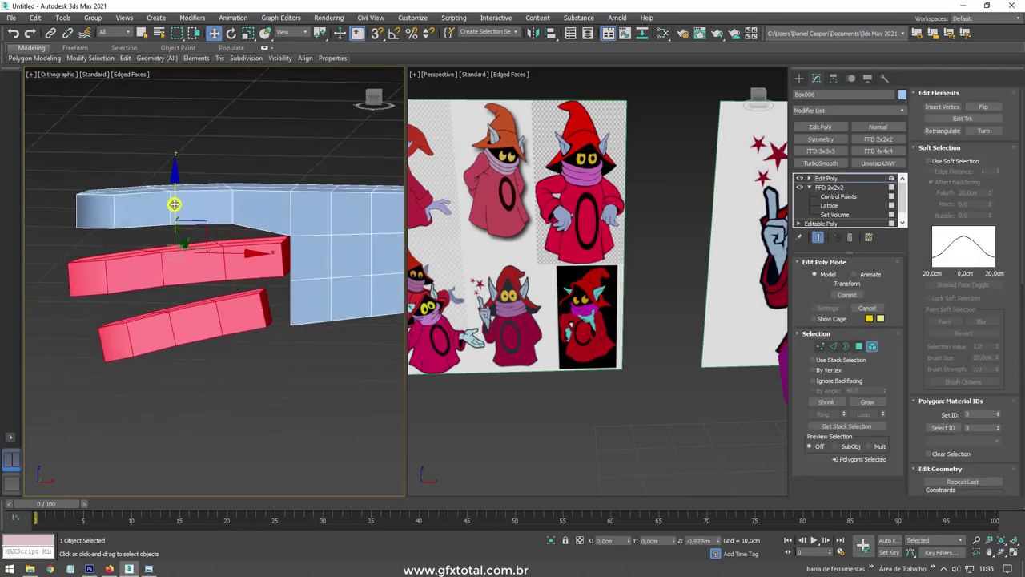
{"action": "left_click", "coordinate": [233, 300]}
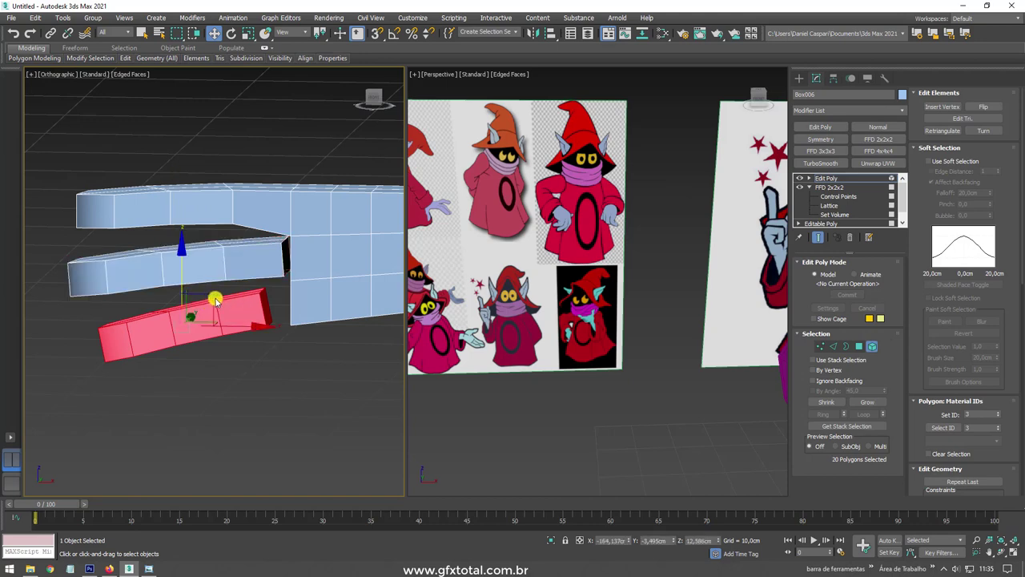
{"action": "mouse_move", "coordinate": [214, 300]}
{"action": "left_mouse_down"}
{"action": "mouse_move", "coordinate": [229, 298]}
{"action": "mouse_move", "coordinate": [221, 295]}
{"action": "left_mouse_up"}
{"action": "key", "text": "r"}
{"action": "key", "text": "w"}
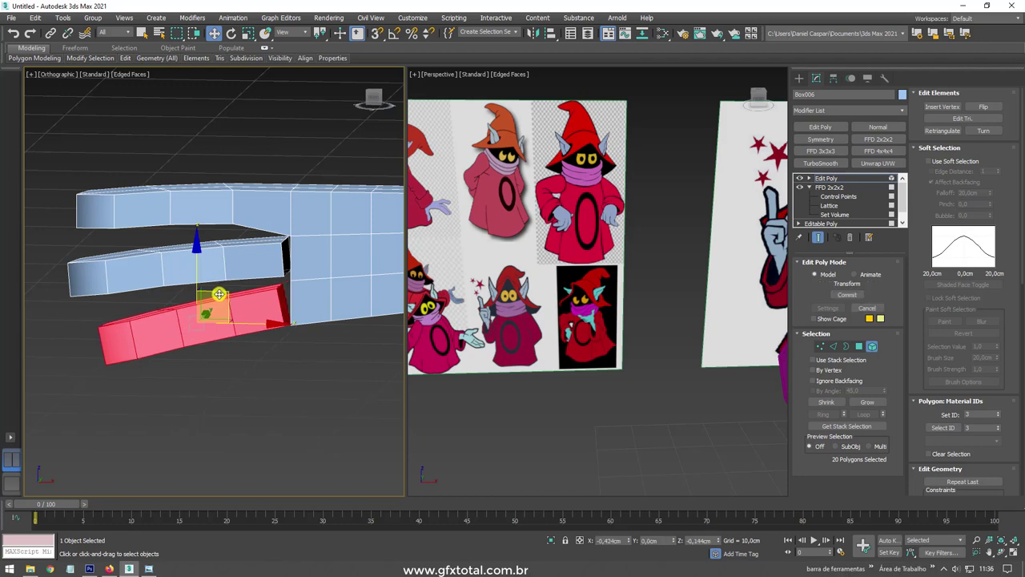
{"action": "middle_click_drag", "start_coordinate": [218, 295], "coordinate": [258, 311], "text": "alt"}
Step: Bridge the open border at the fingertip to close the gap between the fingers
{"action": "key", "text": "3"}
{"action": "left_click", "coordinate": [276, 258]}
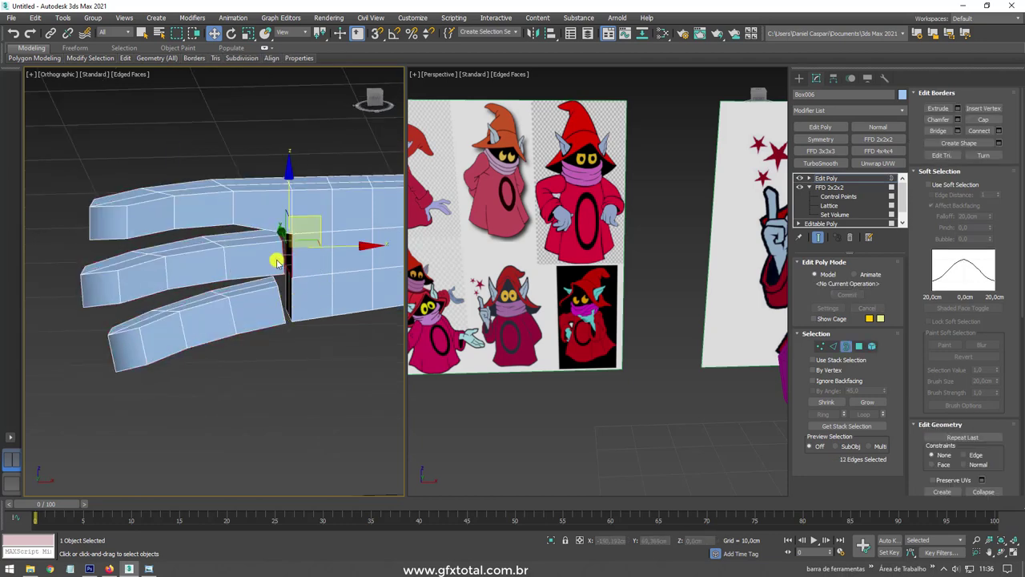
{"action": "scroll", "coordinate": [295, 253], "scroll_direction": "up", "scroll_amount": 2}
{"action": "scroll", "coordinate": [288, 244], "scroll_direction": "up", "scroll_amount": 3}
{"action": "scroll", "coordinate": [282, 234], "scroll_direction": "up", "scroll_amount": 3}
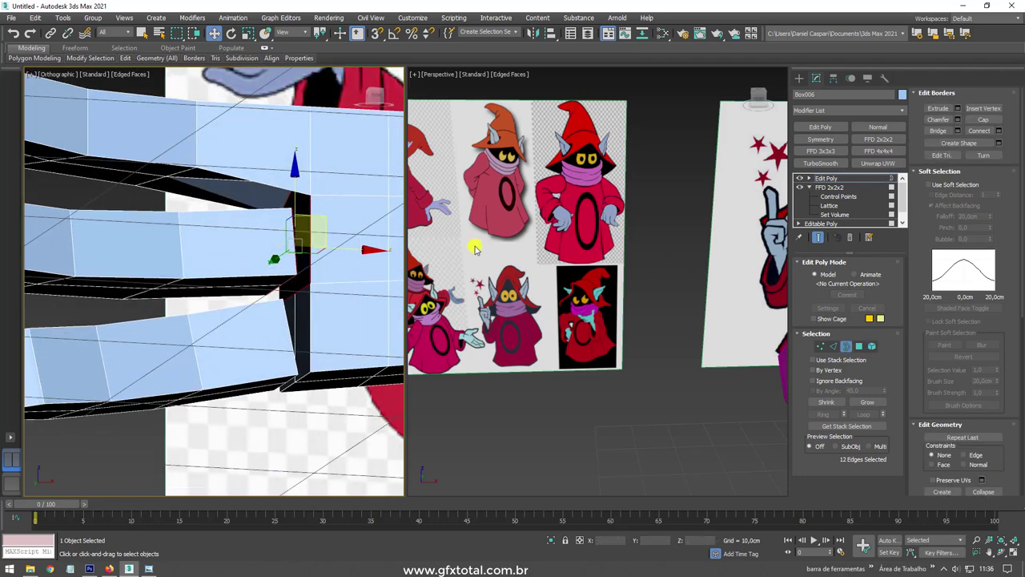
{"action": "left_click", "coordinate": [937, 130]}
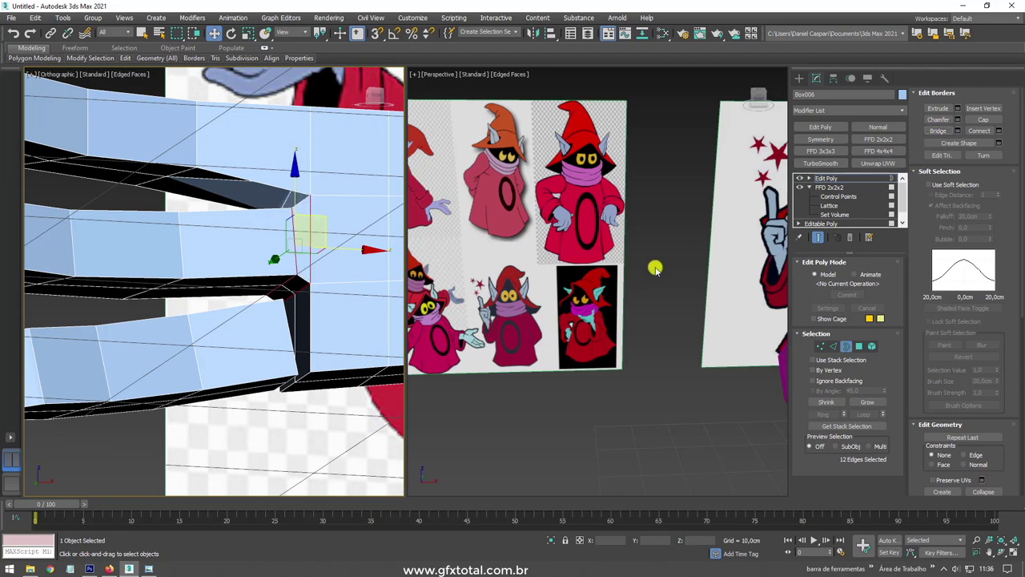
Step: Inspect the vertices around the remaining gap between the fingers
{"action": "left_click", "coordinate": [823, 346]}
{"action": "scroll", "coordinate": [245, 194], "scroll_direction": "up", "scroll_amount": 3}
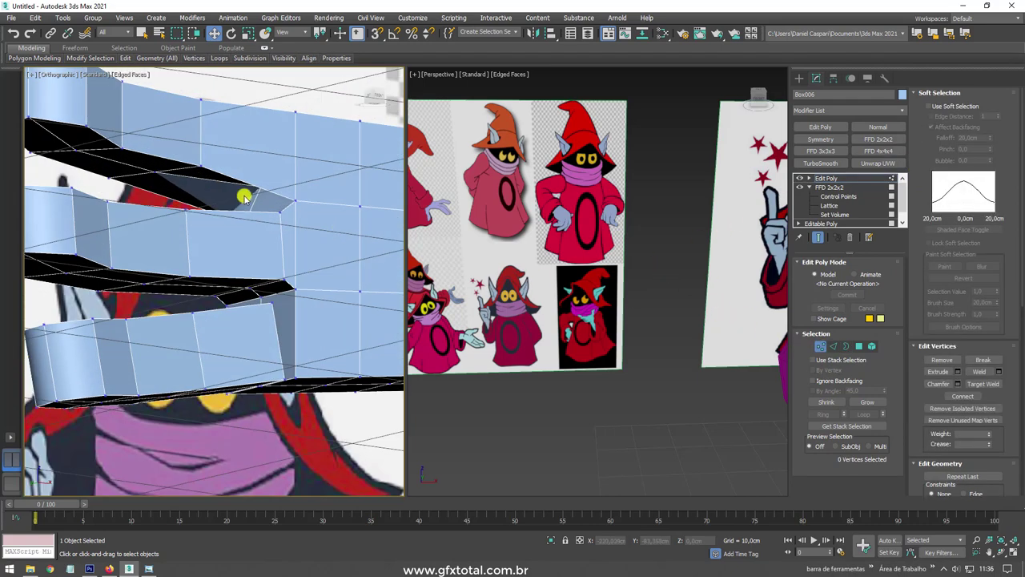
{"action": "scroll", "coordinate": [270, 181], "scroll_direction": "up", "scroll_amount": 2}
{"action": "left_click", "coordinate": [275, 182]}
{"action": "middle_click_drag", "start_coordinate": [275, 182], "coordinate": [298, 186], "text": "alt"}
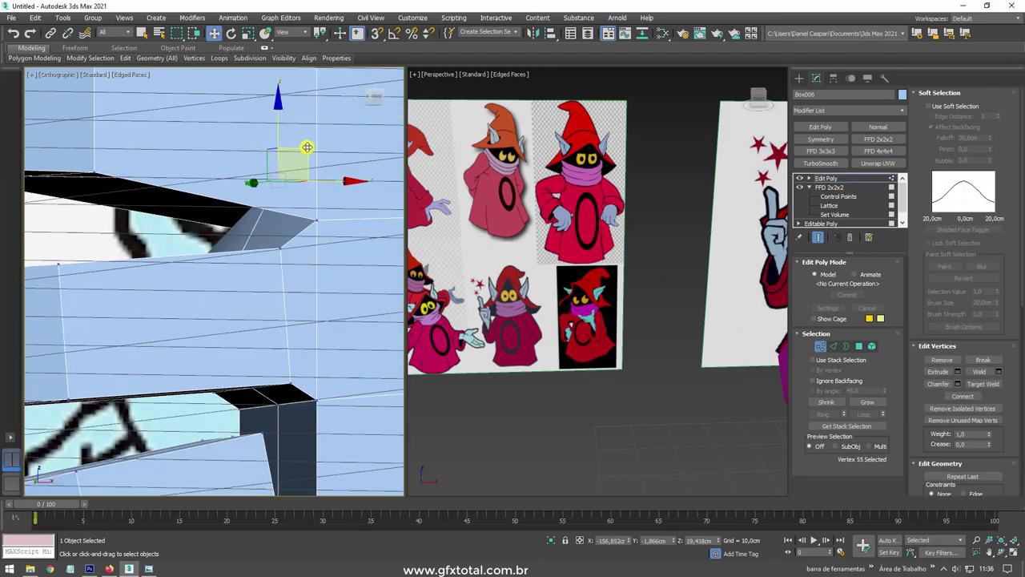
{"action": "mouse_move", "coordinate": [307, 147]}
{"action": "middle_mouse_down", "text": "alt"}
{"action": "mouse_move", "coordinate": [258, 178]}
{"action": "mouse_move", "coordinate": [240, 252]}
{"action": "mouse_move", "coordinate": [286, 320]}
{"action": "mouse_move", "coordinate": [285, 256]}
{"action": "mouse_move", "coordinate": [305, 260]}
{"action": "mouse_move", "coordinate": [300, 238]}
{"action": "middle_mouse_up", "text": "alt"}
{"action": "left_click", "coordinate": [252, 194]}
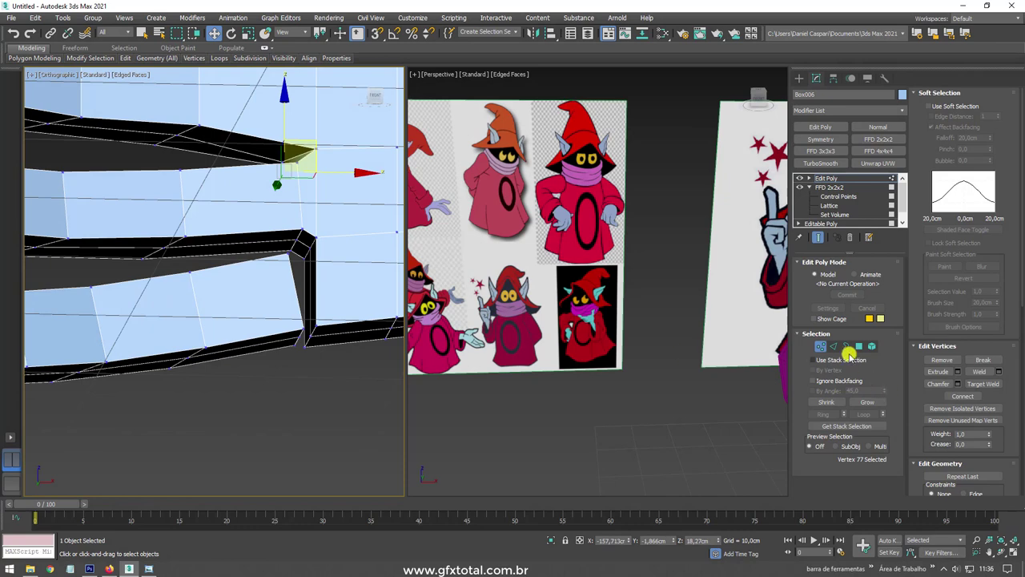
Step: Delete the face blocking the finger gap and bridge the resulting opening
{"action": "left_click", "coordinate": [846, 346]}
{"action": "left_click", "coordinate": [307, 341]}
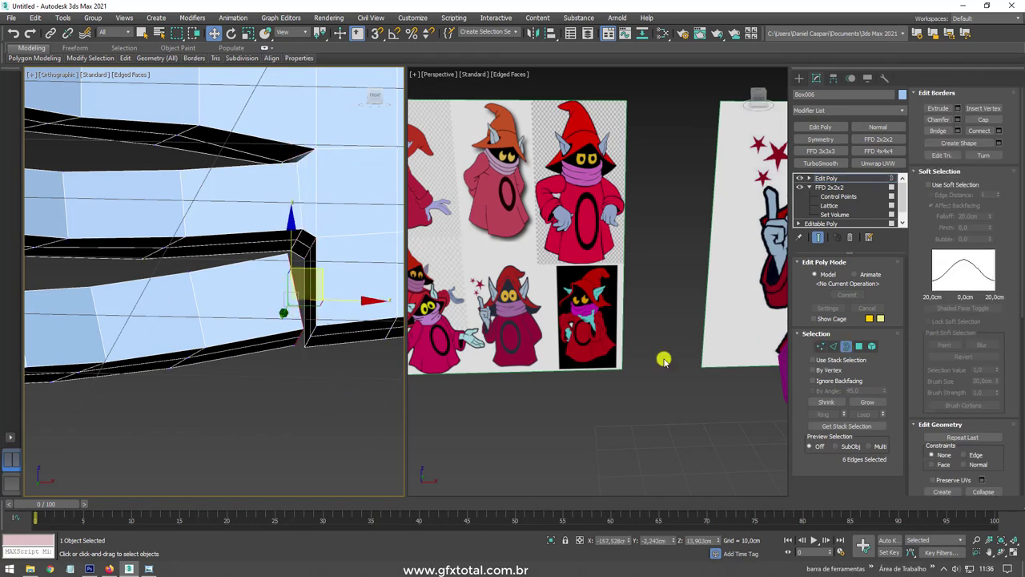
{"action": "middle_click_drag", "start_coordinate": [240, 369], "coordinate": [274, 364], "text": "alt"}
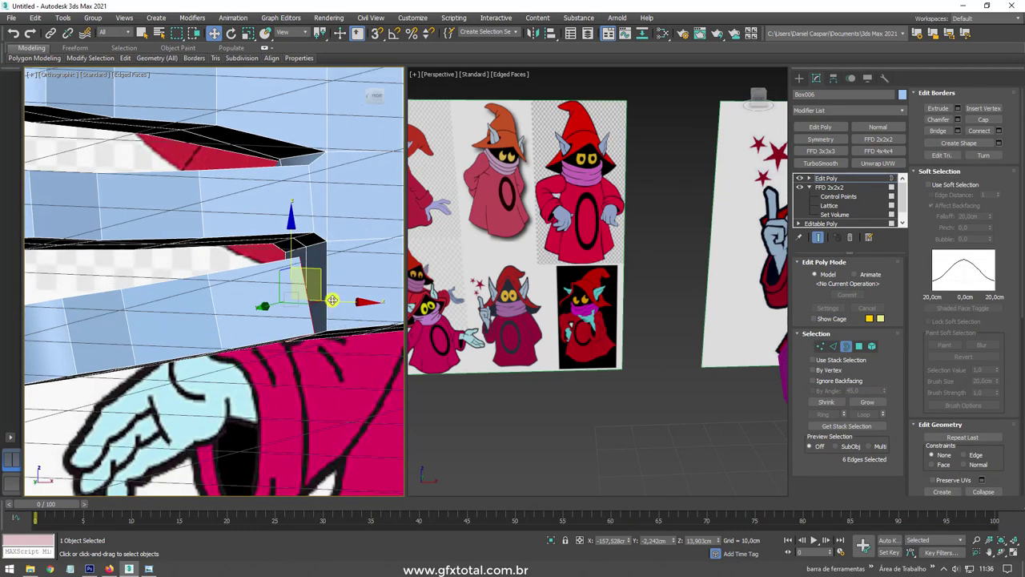
{"action": "key", "text": "4"}
{"action": "left_click", "coordinate": [321, 277]}
{"action": "key", "text": "Delete"}
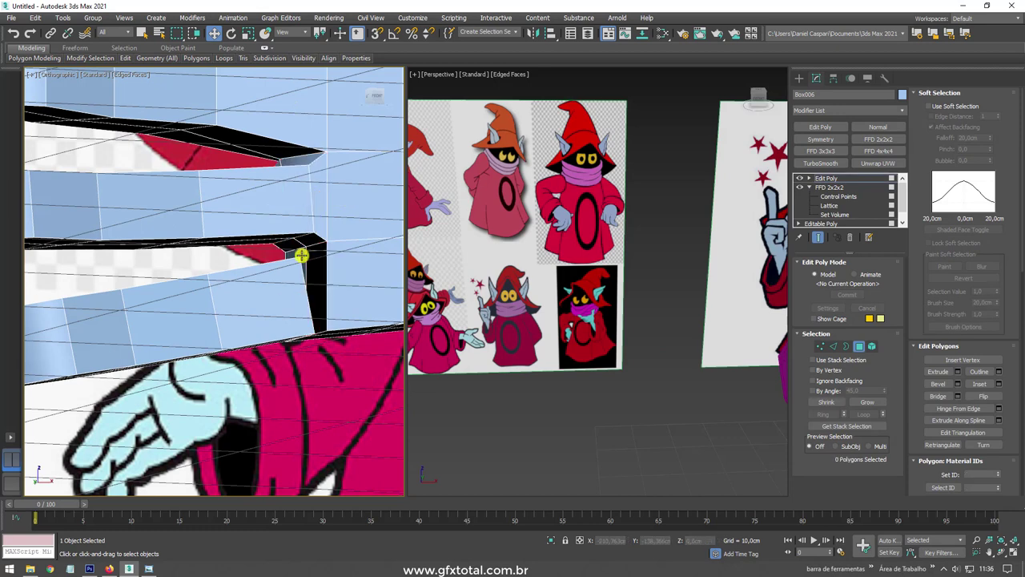
{"action": "key", "text": "3"}
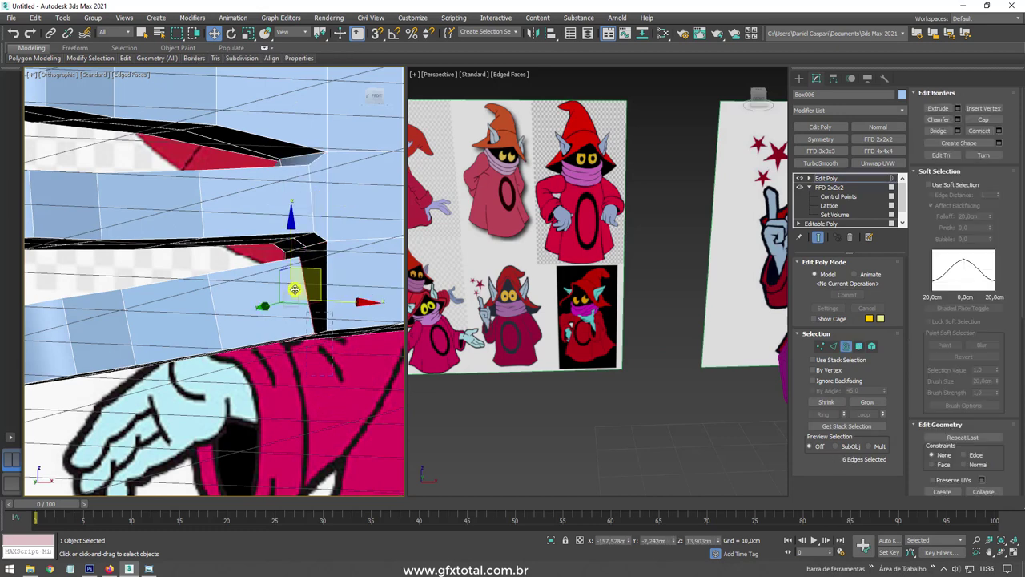
{"action": "left_click", "coordinate": [938, 132]}
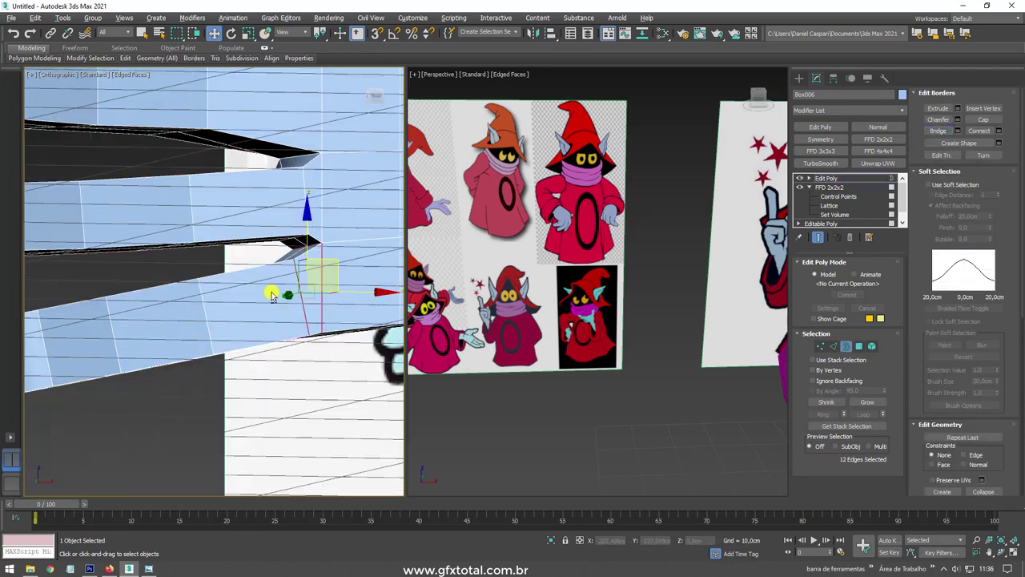
{"action": "mouse_move", "coordinate": [270, 294]}
{"action": "middle_mouse_down", "text": "alt"}
{"action": "mouse_move", "coordinate": [293, 251]}
{"action": "mouse_move", "coordinate": [307, 322]}
{"action": "middle_mouse_up", "text": "alt"}
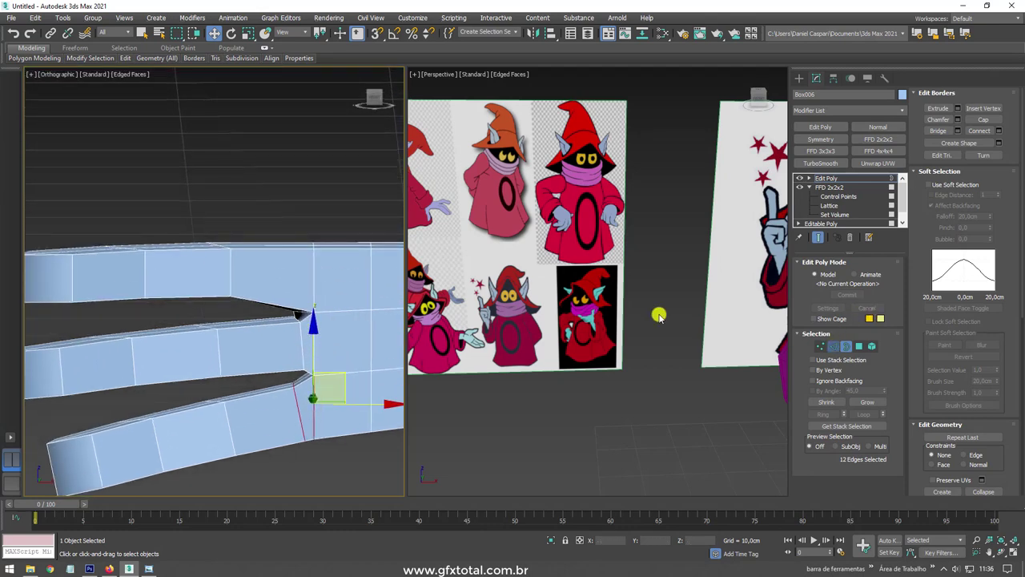
Step: Ring a finger's lengthwise edge and Connect a new edge loop across it
{"action": "key", "text": "2"}
{"action": "left_click", "coordinate": [291, 310]}
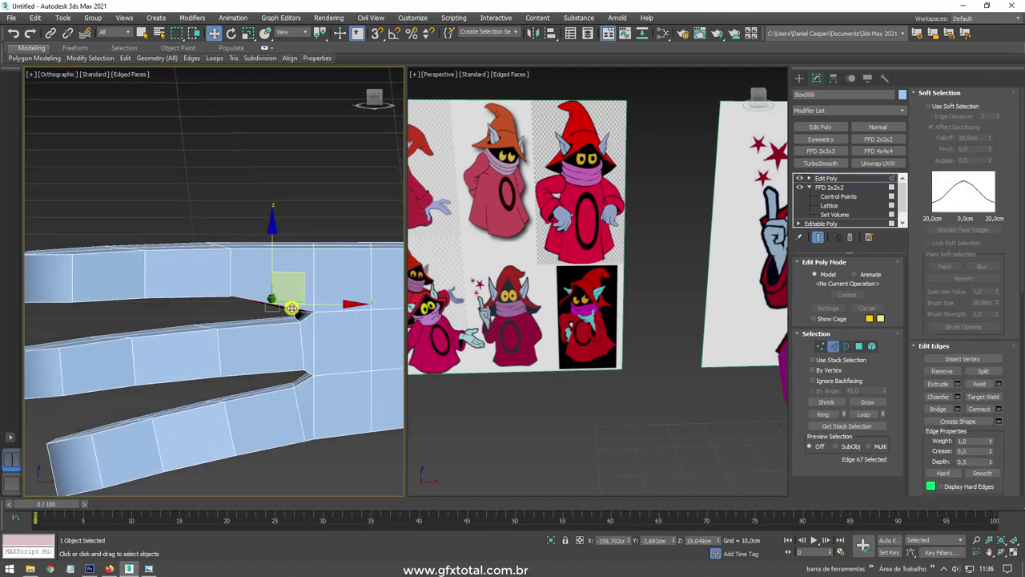
{"action": "left_click", "coordinate": [822, 414]}
{"action": "mouse_move", "coordinate": [320, 304]}
{"action": "middle_mouse_down", "text": "alt"}
{"action": "mouse_move", "coordinate": [313, 313]}
{"action": "mouse_move", "coordinate": [337, 288]}
{"action": "middle_mouse_up", "text": "alt"}
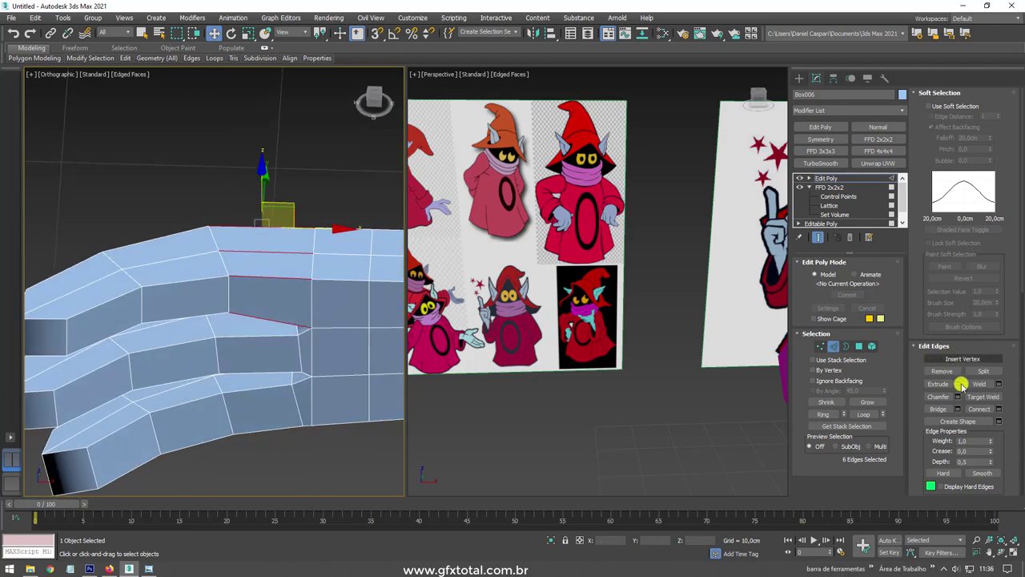
{"action": "left_click", "coordinate": [998, 409]}
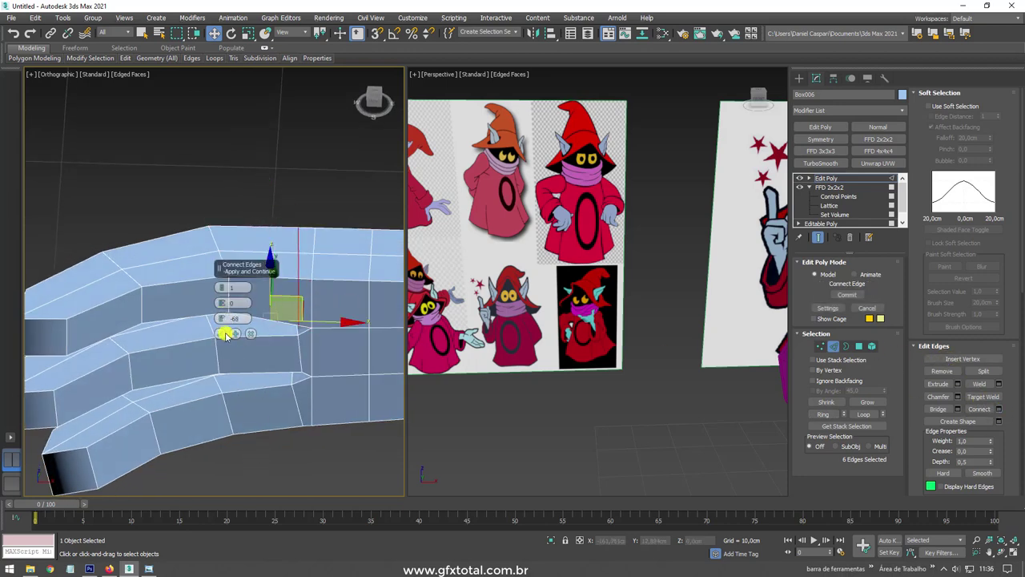
{"action": "left_click", "coordinate": [220, 333]}
Step: Select edges on the other fingers, Ring them and Connect loops across all fingers
{"action": "middle_click_drag", "start_coordinate": [257, 311], "coordinate": [257, 299], "text": "alt"}
{"action": "left_click", "coordinate": [245, 269]}
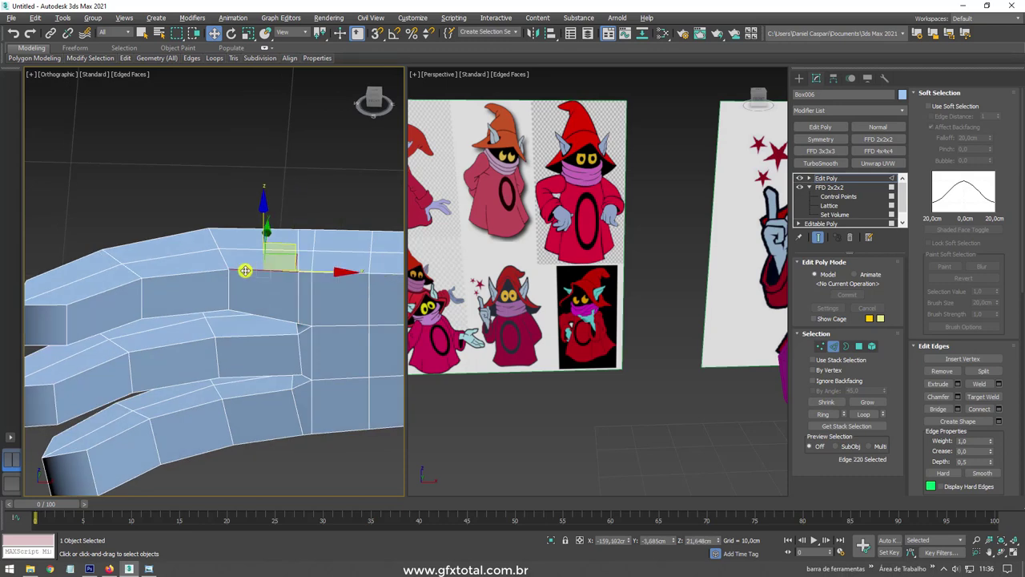
{"action": "left_click", "coordinate": [161, 278], "text": "ctrl"}
{"action": "left_click", "coordinate": [117, 289], "text": "ctrl"}
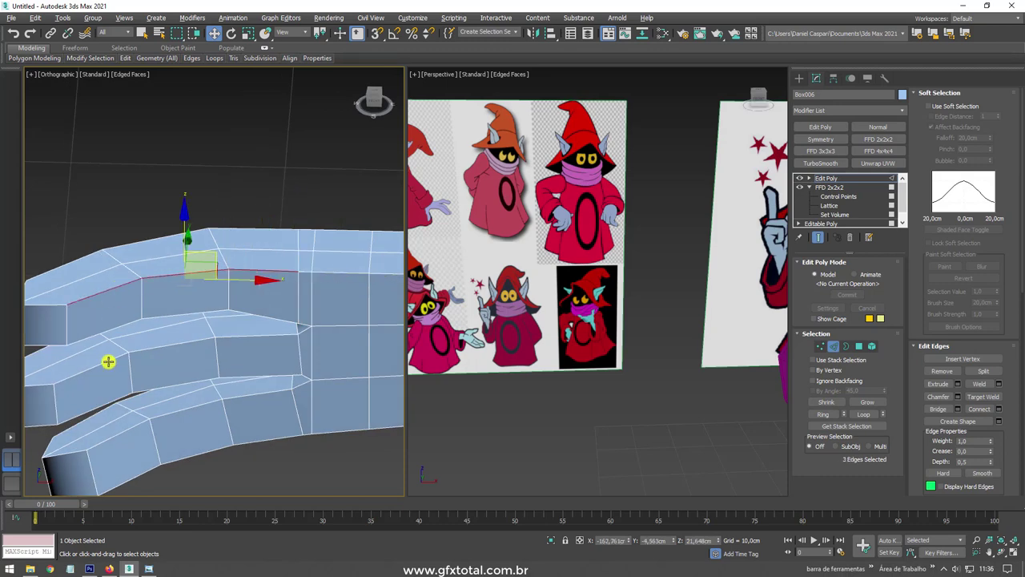
{"action": "left_click", "coordinate": [115, 363], "text": "ctrl"}
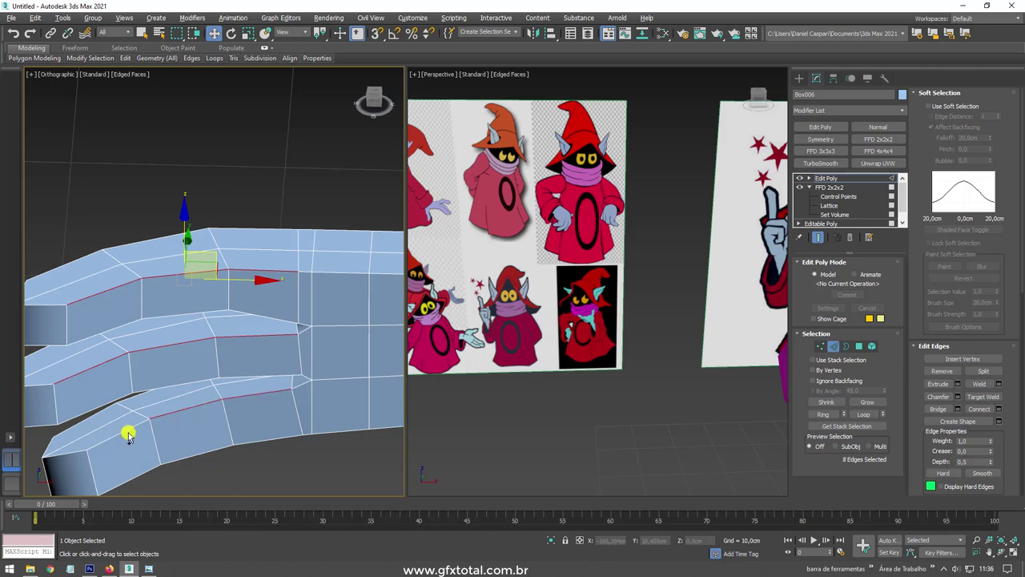
{"action": "left_click", "coordinate": [819, 414]}
{"action": "left_click", "coordinate": [998, 409]}
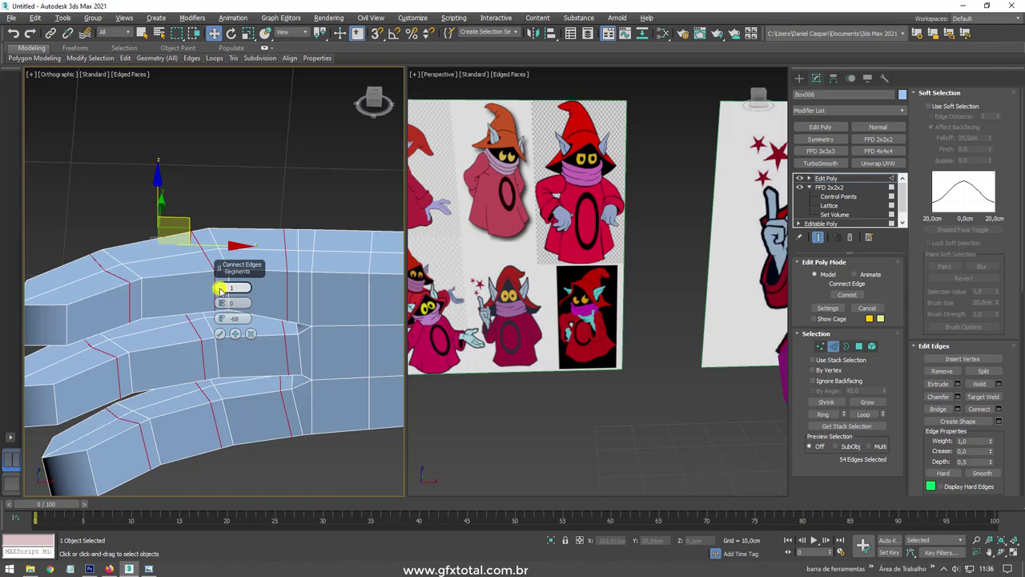
{"action": "left_click", "coordinate": [220, 332]}
Step: Scale the new edge loops to reshape the fingers
{"action": "key", "text": "e"}
{"action": "key", "text": "r"}
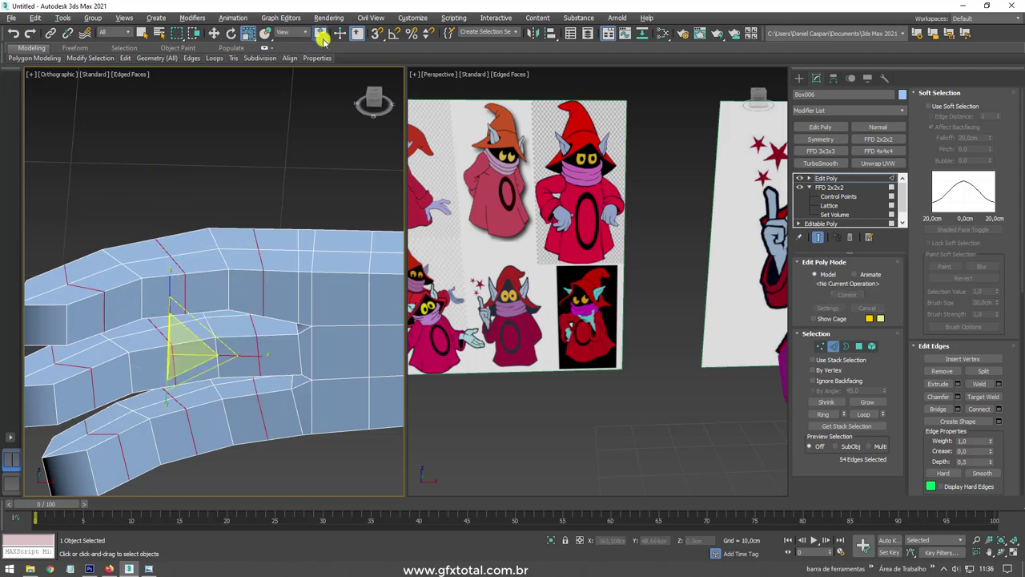
{"action": "left_click_drag", "start_coordinate": [323, 40], "coordinate": [320, 53]}
{"action": "left_click_drag", "start_coordinate": [187, 267], "coordinate": [186, 253]}
{"action": "key", "text": "w"}
{"action": "mouse_move", "coordinate": [186, 253]}
{"action": "middle_mouse_down", "text": "alt"}
{"action": "mouse_move", "coordinate": [199, 308]}
{"action": "mouse_move", "coordinate": [248, 316]}
{"action": "mouse_move", "coordinate": [232, 240]}
{"action": "mouse_move", "coordinate": [200, 257]}
{"action": "middle_mouse_up", "text": "alt"}
{"action": "left_click", "coordinate": [199, 308]}
{"action": "scroll", "coordinate": [240, 248], "scroll_direction": "down", "scroll_amount": 3}
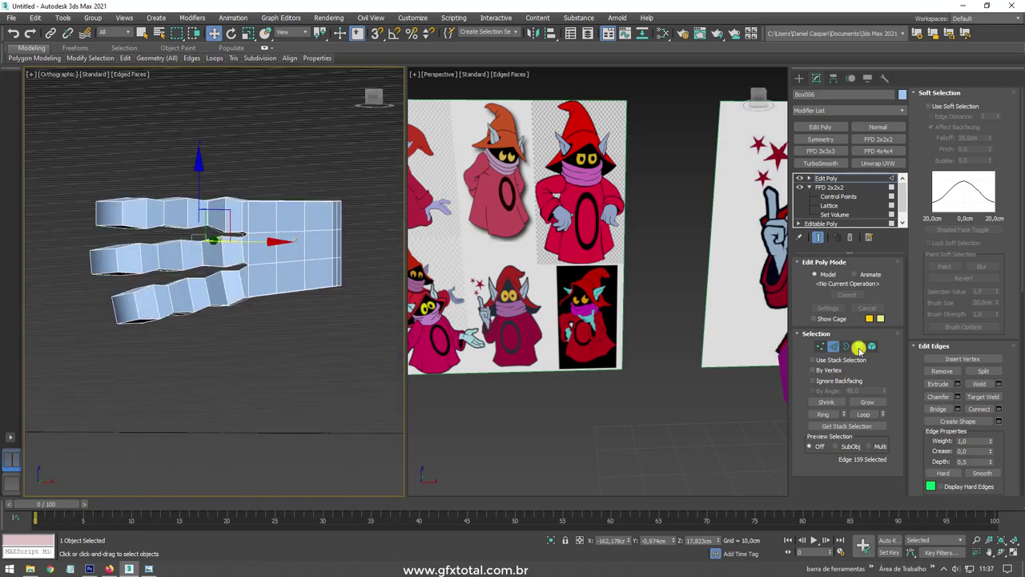
Step: Select the top finger's tip polygons and Grow the selection twice
{"action": "left_click", "coordinate": [858, 347]}
{"action": "middle_click_drag", "start_coordinate": [192, 195], "coordinate": [94, 167], "text": "alt"}
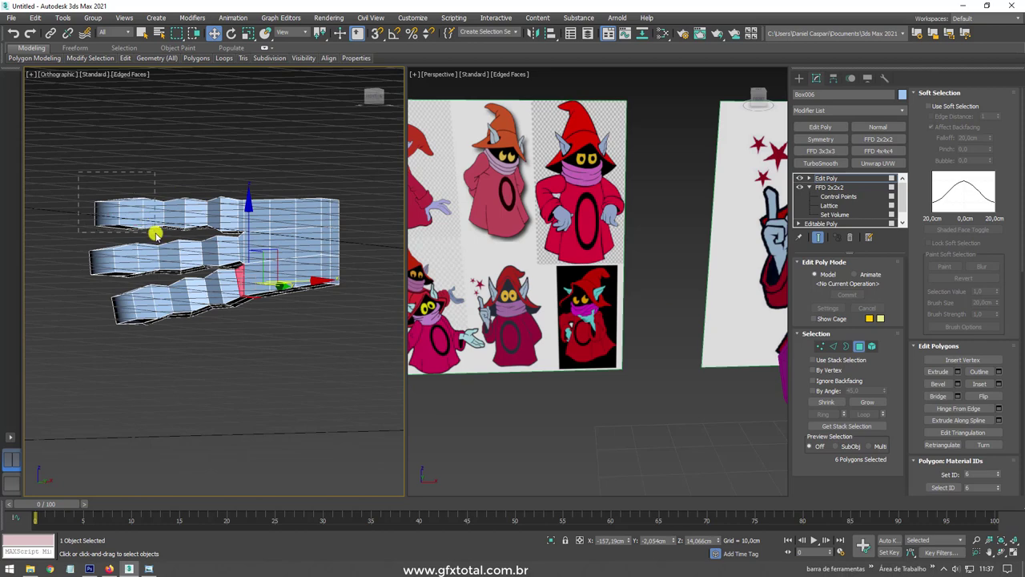
{"action": "middle_click_drag", "start_coordinate": [156, 234], "coordinate": [149, 240], "text": "alt"}
{"action": "scroll", "coordinate": [165, 221], "scroll_direction": "up", "scroll_amount": 2}
{"action": "left_click", "coordinate": [865, 403]}
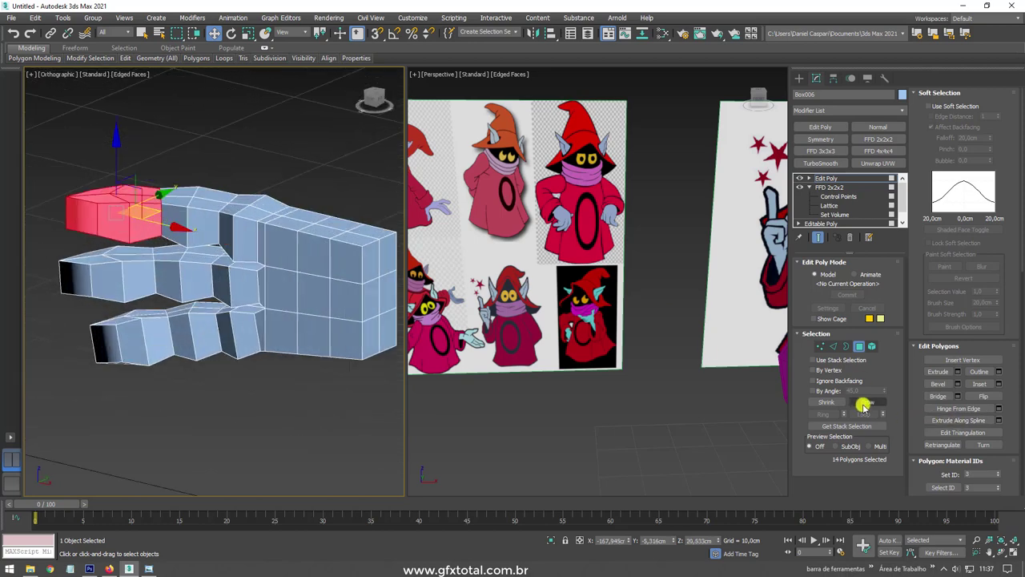
{"action": "left_click", "coordinate": [865, 403]}
Step: Shift-drag the polygons to clone them as a new element and rotate the copy
{"action": "mouse_move", "coordinate": [263, 269]}
{"action": "middle_mouse_down", "text": "alt"}
{"action": "mouse_move", "coordinate": [299, 265]}
{"action": "mouse_move", "coordinate": [249, 274]}
{"action": "mouse_move", "coordinate": [171, 252]}
{"action": "middle_mouse_up", "text": "alt"}
{"action": "left_click_drag", "start_coordinate": [149, 247], "coordinate": [392, 132], "text": "shift"}
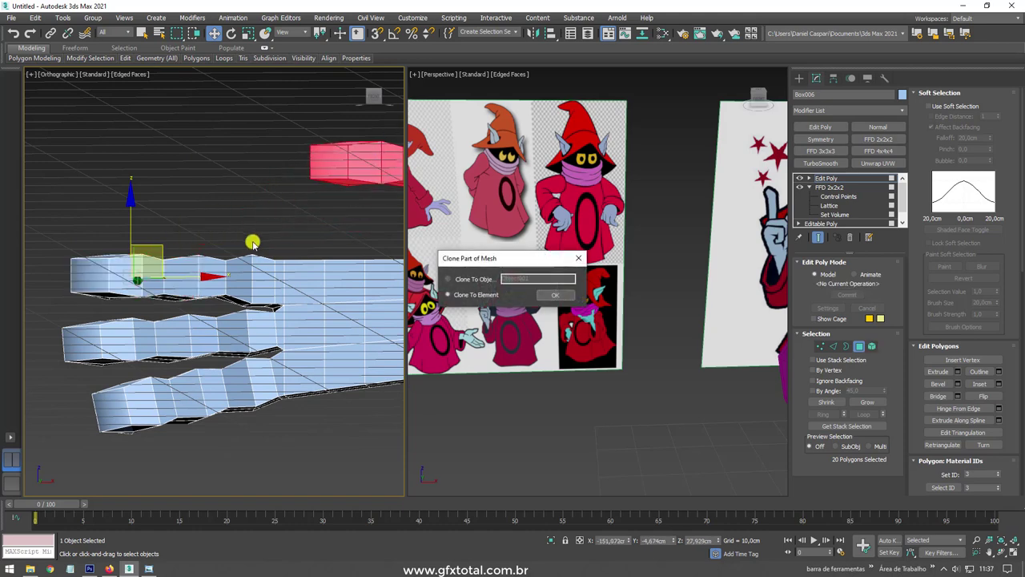
{"action": "left_click", "coordinate": [555, 295]}
{"action": "middle_click_drag", "start_coordinate": [229, 265], "coordinate": [197, 273]}
{"action": "key", "text": "e"}
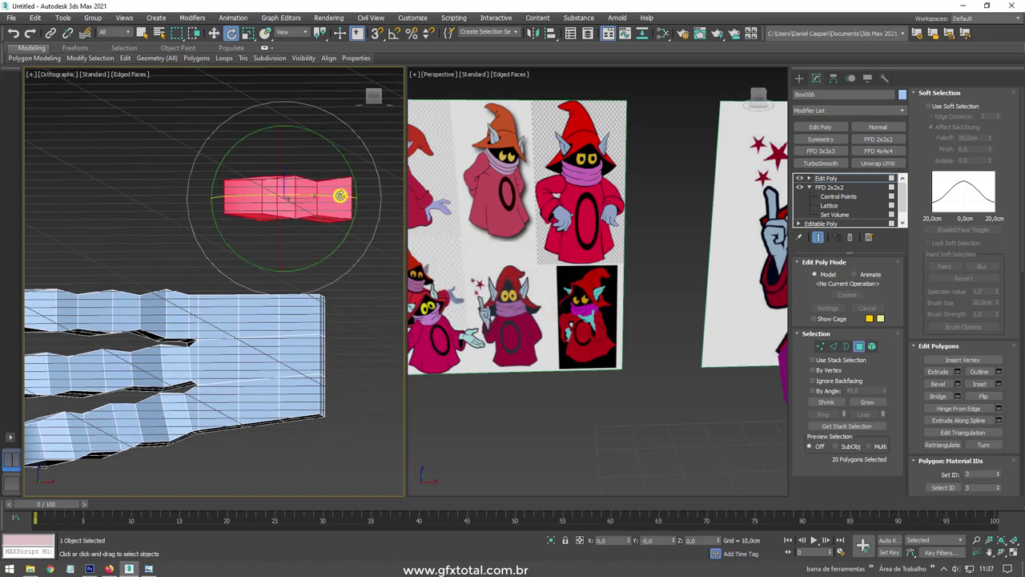
{"action": "mouse_move", "coordinate": [332, 143]}
{"action": "left_mouse_down"}
{"action": "mouse_move", "coordinate": [373, 210]}
{"action": "mouse_move", "coordinate": [382, 274]}
{"action": "left_mouse_up"}
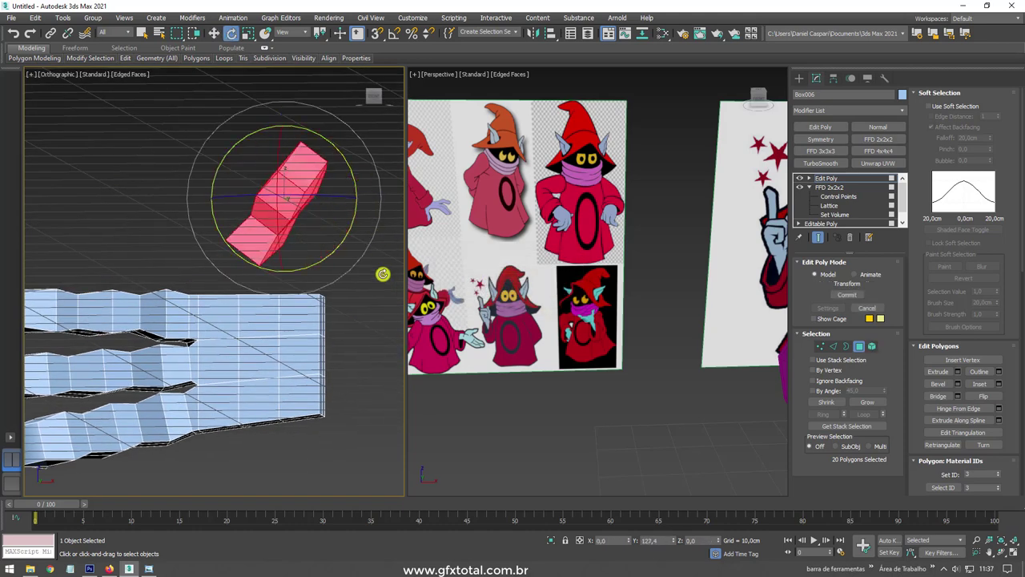
{"action": "mouse_move", "coordinate": [320, 182]}
{"action": "left_mouse_down"}
{"action": "mouse_move", "coordinate": [297, 179]}
{"action": "mouse_move", "coordinate": [283, 203]}
{"action": "mouse_move", "coordinate": [300, 213]}
{"action": "left_mouse_up"}
{"action": "mouse_move", "coordinate": [299, 213]}
{"action": "middle_mouse_down", "text": "alt"}
{"action": "mouse_move", "coordinate": [346, 218]}
{"action": "mouse_move", "coordinate": [374, 238]}
{"action": "middle_mouse_up", "text": "alt"}
Step: Select the copied element and rotate it upright against the side of the hand as a thumb
{"action": "key", "text": "5"}
{"action": "left_click", "coordinate": [293, 194]}
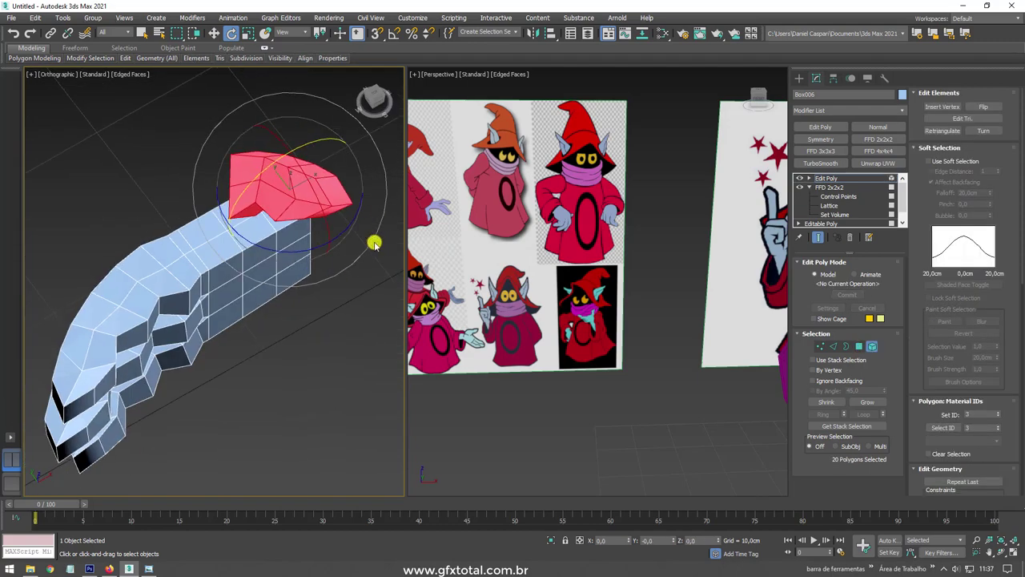
{"action": "key", "text": "w"}
{"action": "middle_click_drag", "start_coordinate": [287, 163], "coordinate": [343, 217], "text": "alt"}
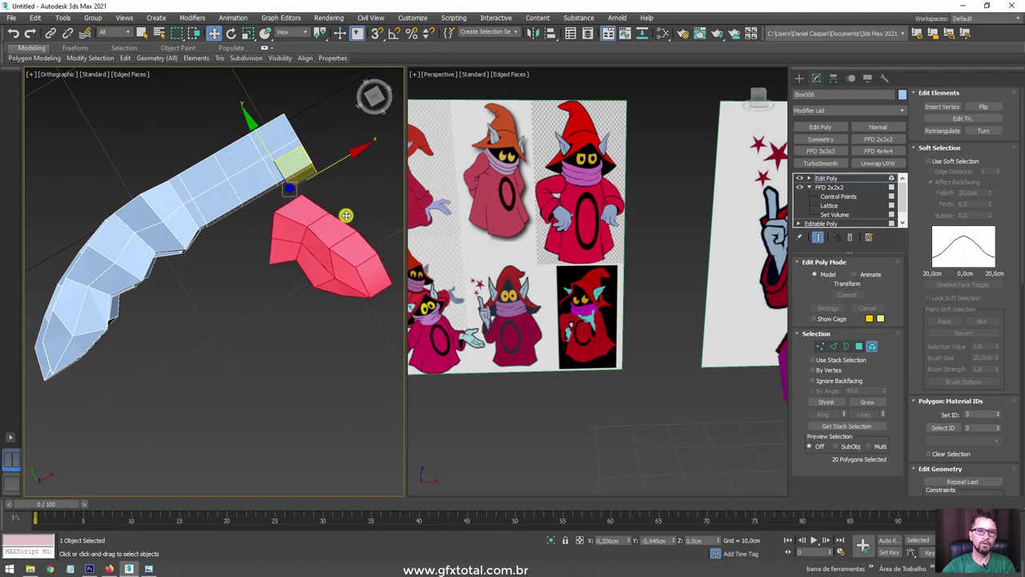
{"action": "key", "text": "e"}
{"action": "left_click_drag", "start_coordinate": [392, 281], "coordinate": [357, 318]}
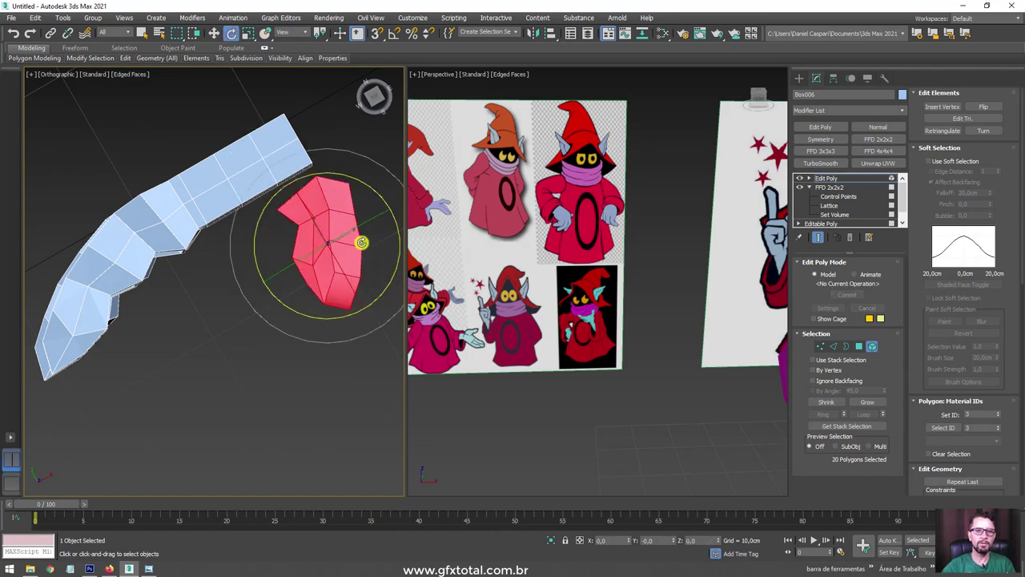
{"action": "left_click_drag", "start_coordinate": [349, 225], "coordinate": [336, 238]}
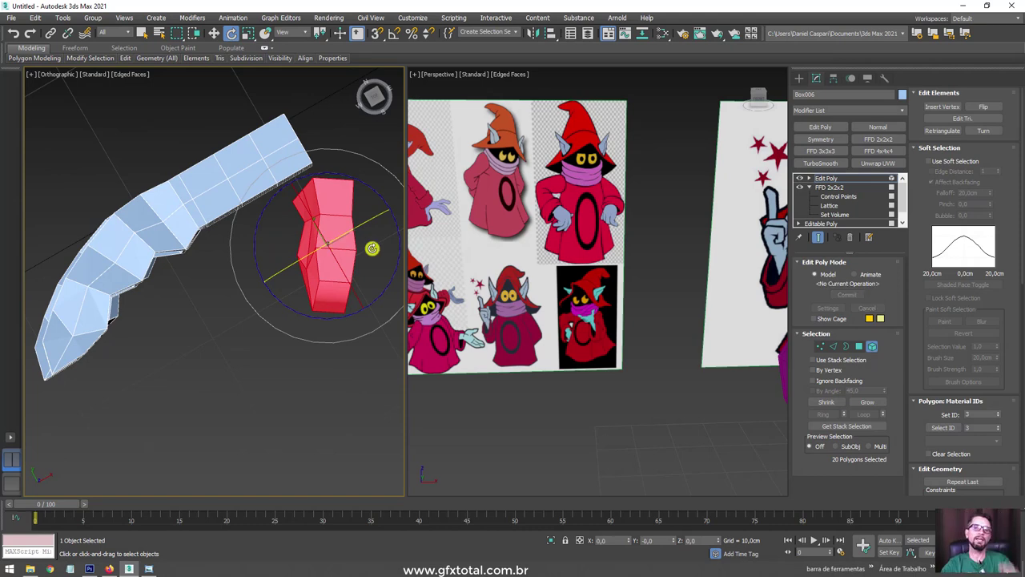
{"action": "middle_click_drag", "start_coordinate": [257, 310], "coordinate": [260, 258], "text": "alt"}
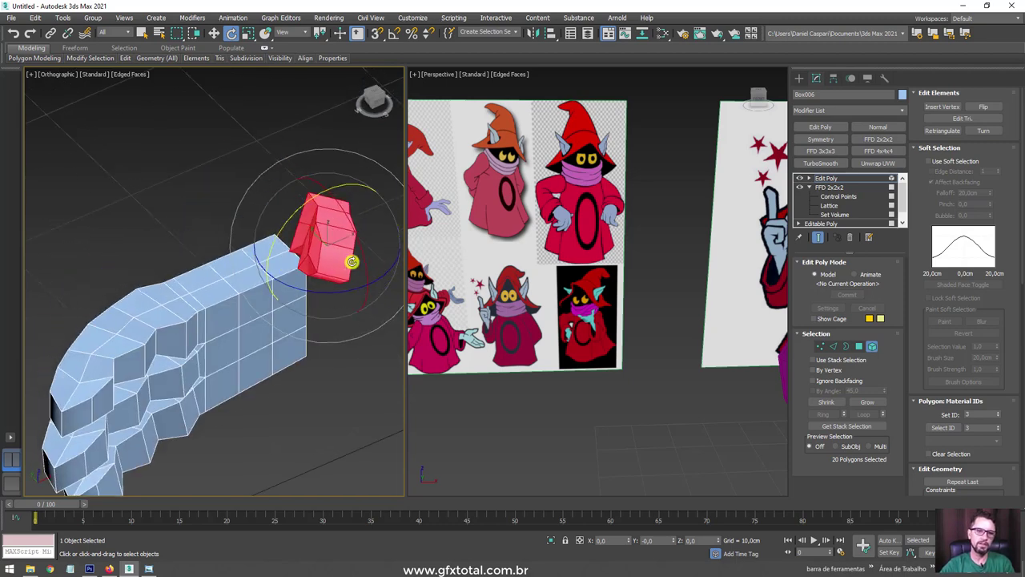
{"action": "mouse_move", "coordinate": [352, 261]}
{"action": "left_mouse_down"}
{"action": "mouse_move", "coordinate": [352, 238]}
{"action": "mouse_move", "coordinate": [374, 222]}
{"action": "left_mouse_up"}
Step: Invert the selection to the rest of the hand with Ctrl+I
{"action": "key", "text": "w"}
{"action": "mouse_move", "coordinate": [321, 240]}
{"action": "middle_mouse_down", "text": "alt"}
{"action": "mouse_move", "coordinate": [341, 244]}
{"action": "mouse_move", "coordinate": [265, 240]}
{"action": "mouse_move", "coordinate": [261, 225]}
{"action": "mouse_move", "coordinate": [187, 227]}
{"action": "mouse_move", "coordinate": [283, 272]}
{"action": "middle_mouse_up", "text": "alt"}
{"action": "key", "text": "ctrl+i"}
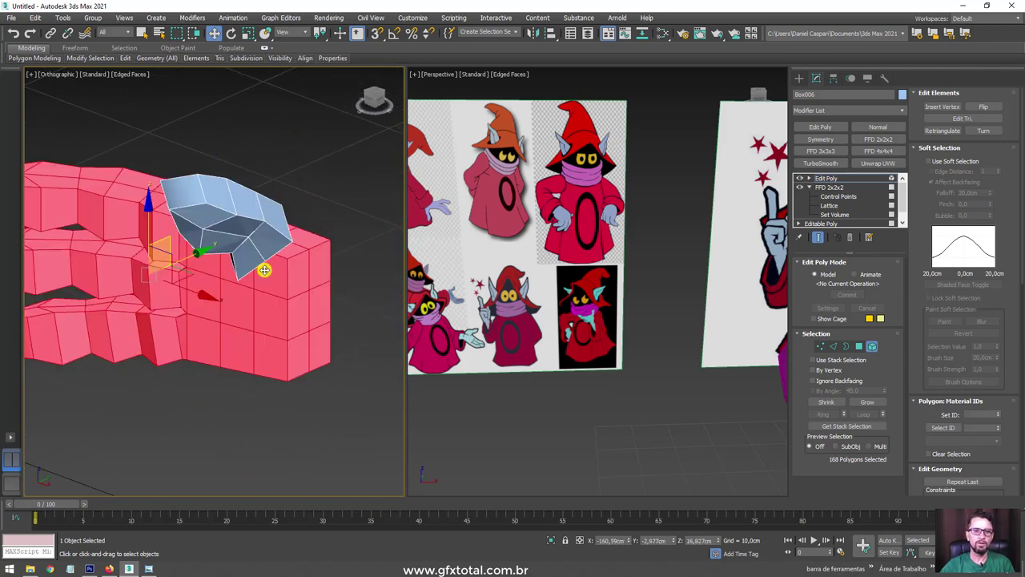
{"action": "scroll", "coordinate": [264, 270], "scroll_direction": "up", "scroll_amount": 2}
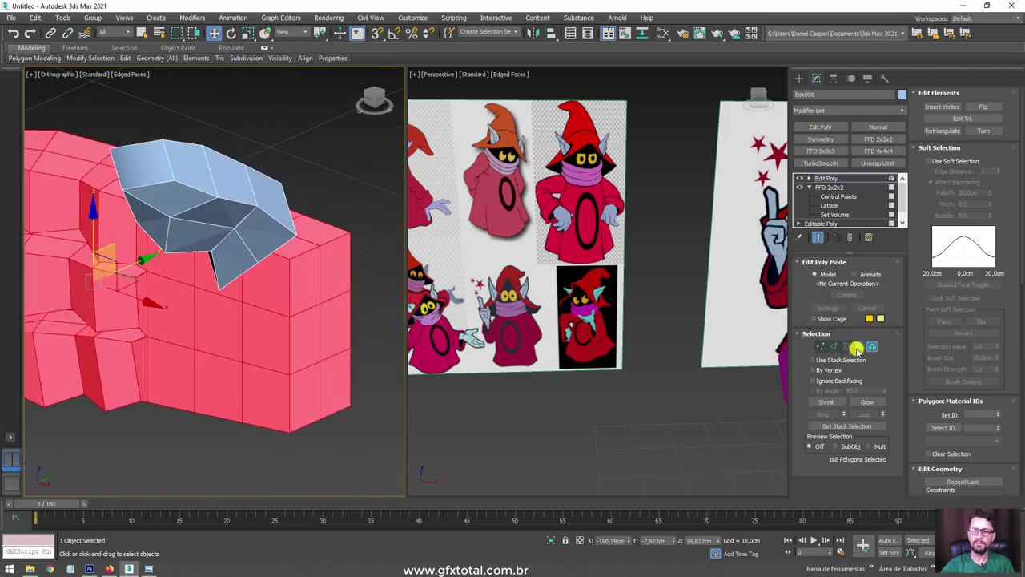
Step: Delete four faces on the side of the hand where the thumb meets it
{"action": "left_click", "coordinate": [858, 346]}
{"action": "left_click", "coordinate": [264, 280]}
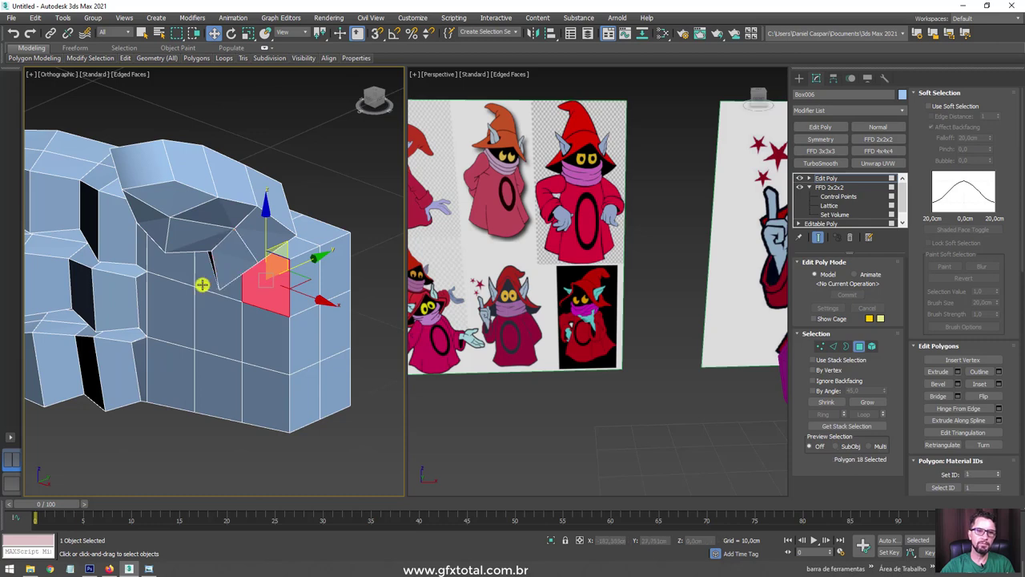
{"action": "left_click", "coordinate": [203, 284], "text": "ctrl"}
{"action": "middle_click_drag", "start_coordinate": [203, 285], "coordinate": [267, 270], "text": "alt"}
{"action": "left_click", "coordinate": [285, 250], "text": "ctrl"}
{"action": "left_click", "coordinate": [273, 231], "text": "ctrl"}
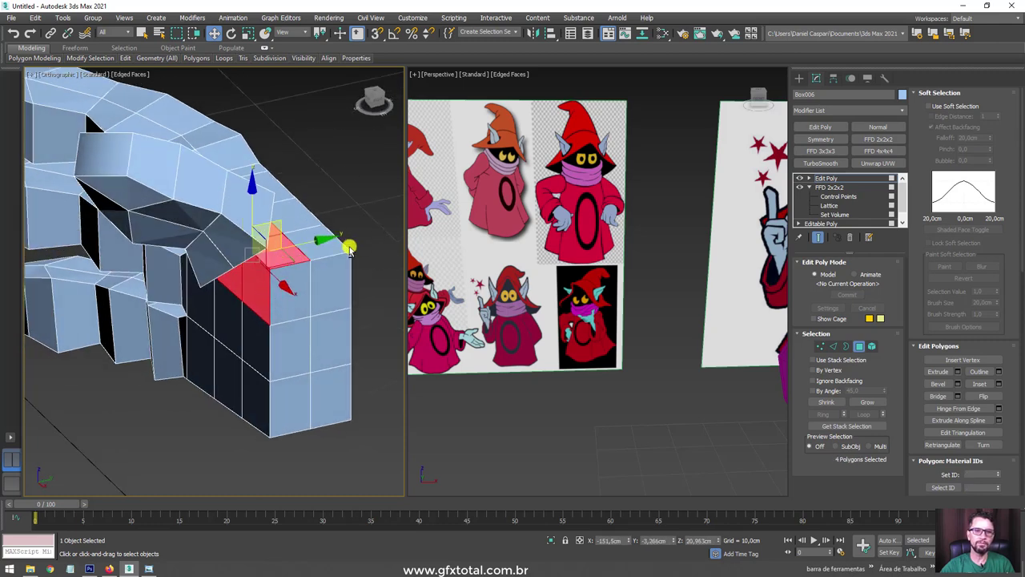
{"action": "middle_click_drag", "start_coordinate": [350, 245], "coordinate": [287, 248], "text": "alt"}
{"action": "key", "text": "Delete"}
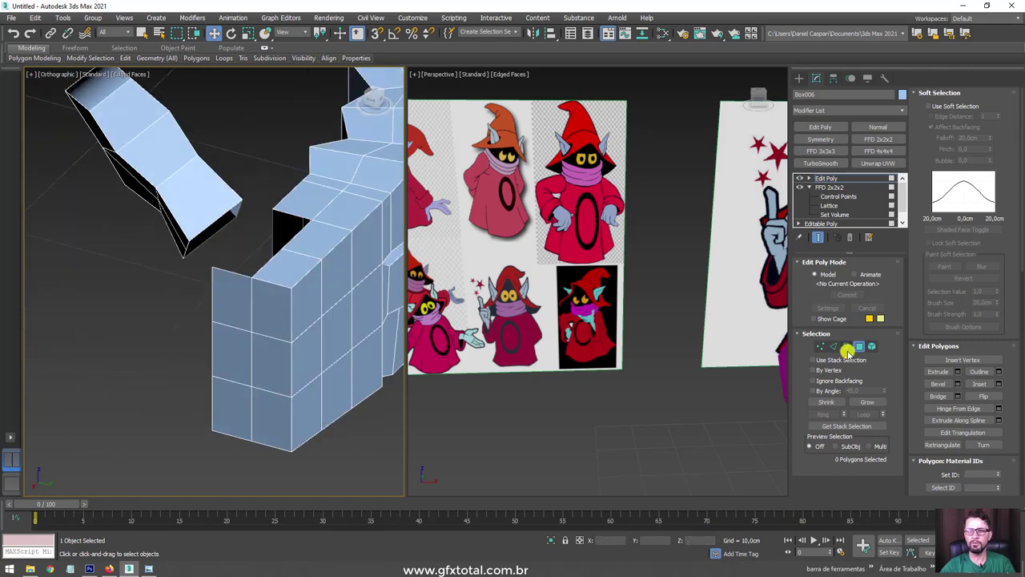
Step: Try bridging the hole's border, undo it, and refine the border selection
{"action": "left_click", "coordinate": [847, 350]}
{"action": "left_click", "coordinate": [276, 209]}
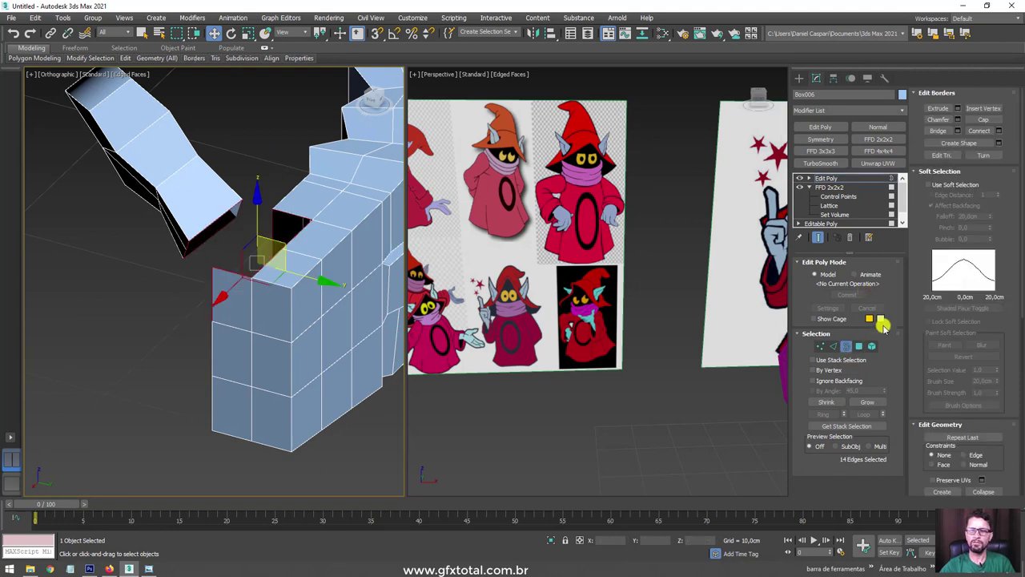
{"action": "left_click", "coordinate": [937, 131]}
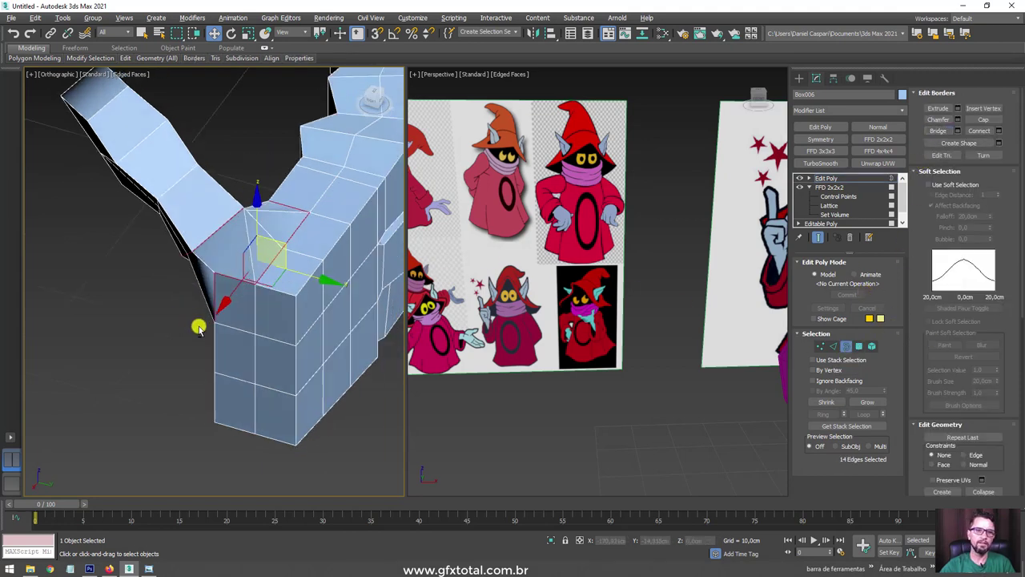
{"action": "mouse_move", "coordinate": [199, 325]}
{"action": "middle_mouse_down", "text": "alt"}
{"action": "mouse_move", "coordinate": [179, 355]}
{"action": "mouse_move", "coordinate": [252, 263]}
{"action": "mouse_move", "coordinate": [192, 265]}
{"action": "mouse_move", "coordinate": [245, 237]}
{"action": "mouse_move", "coordinate": [240, 263]}
{"action": "middle_mouse_up", "text": "alt"}
{"action": "key", "text": "ctrl+z"}
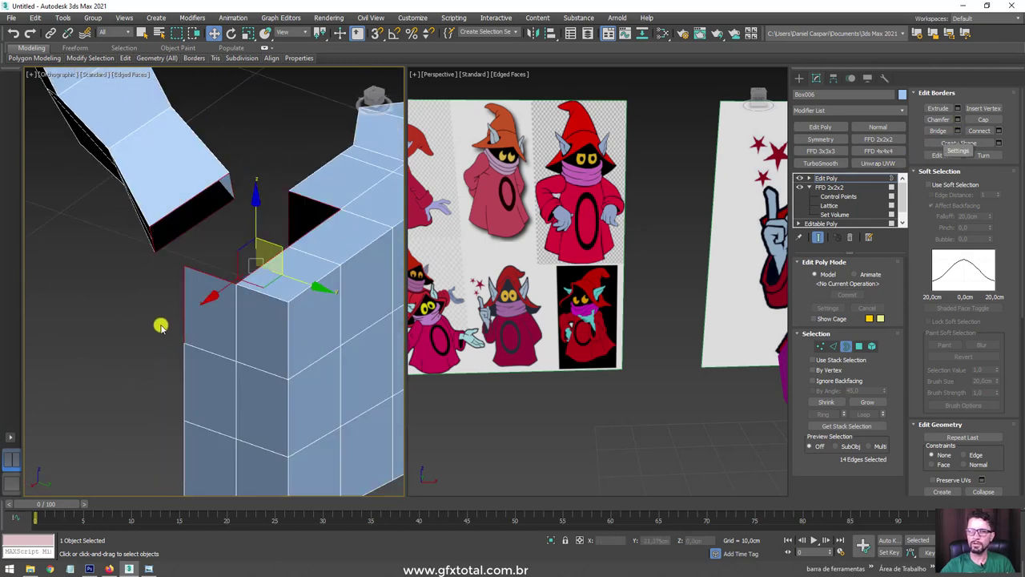
{"action": "middle_click_drag", "start_coordinate": [161, 326], "coordinate": [391, 337], "text": "alt"}
{"action": "left_click_drag", "start_coordinate": [240, 369], "coordinate": [242, 369], "text": "alt"}
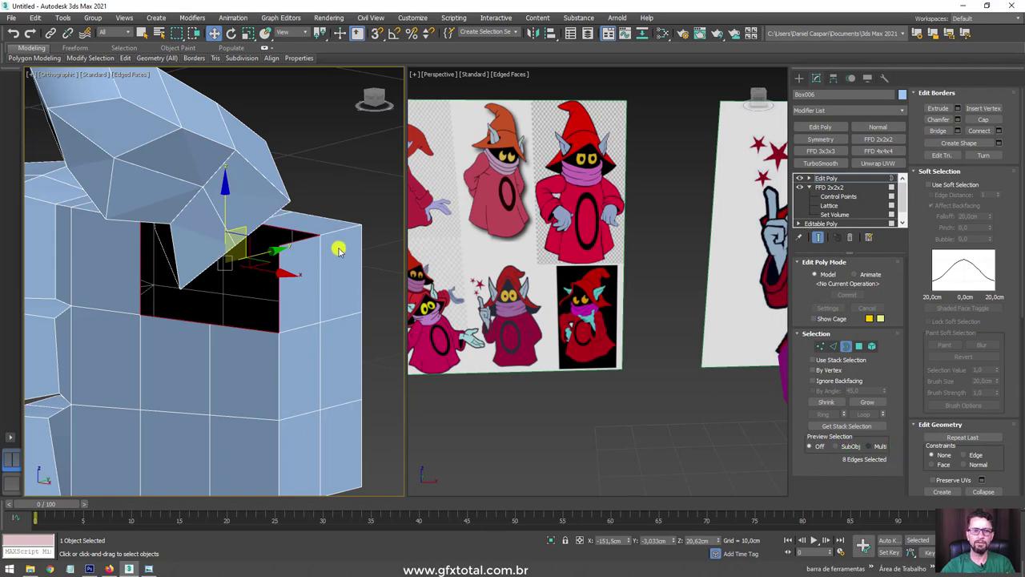
{"action": "mouse_move", "coordinate": [339, 245]}
{"action": "middle_mouse_down", "text": "alt"}
{"action": "mouse_move", "coordinate": [277, 232]}
{"action": "mouse_move", "coordinate": [200, 289]}
{"action": "mouse_move", "coordinate": [213, 275]}
{"action": "middle_mouse_up", "text": "alt"}
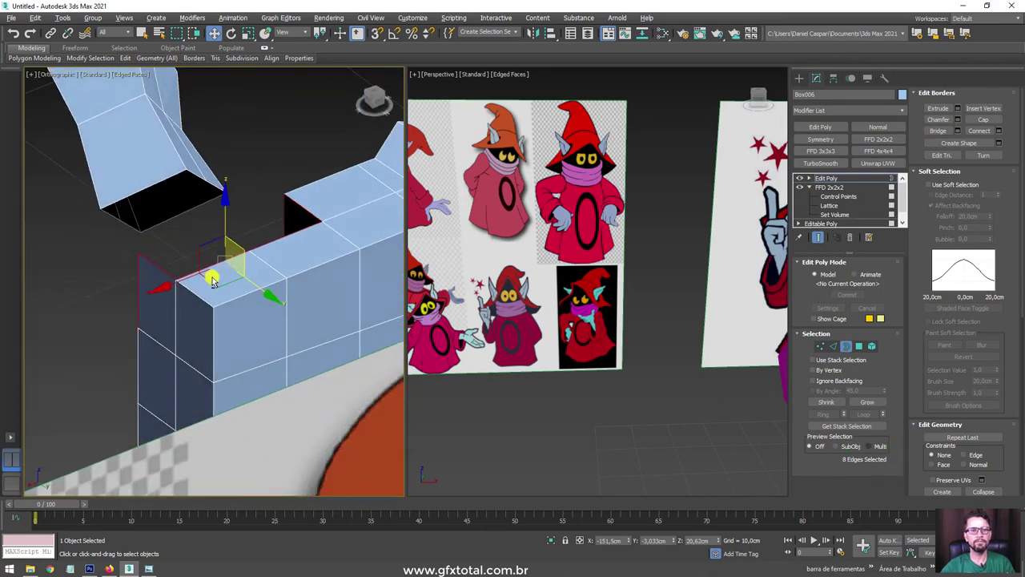
{"action": "mouse_move", "coordinate": [201, 240]}
{"action": "middle_mouse_down", "text": "alt"}
{"action": "mouse_move", "coordinate": [249, 361]}
{"action": "mouse_move", "coordinate": [280, 342]}
{"action": "mouse_move", "coordinate": [269, 359]}
{"action": "middle_mouse_up", "text": "alt"}
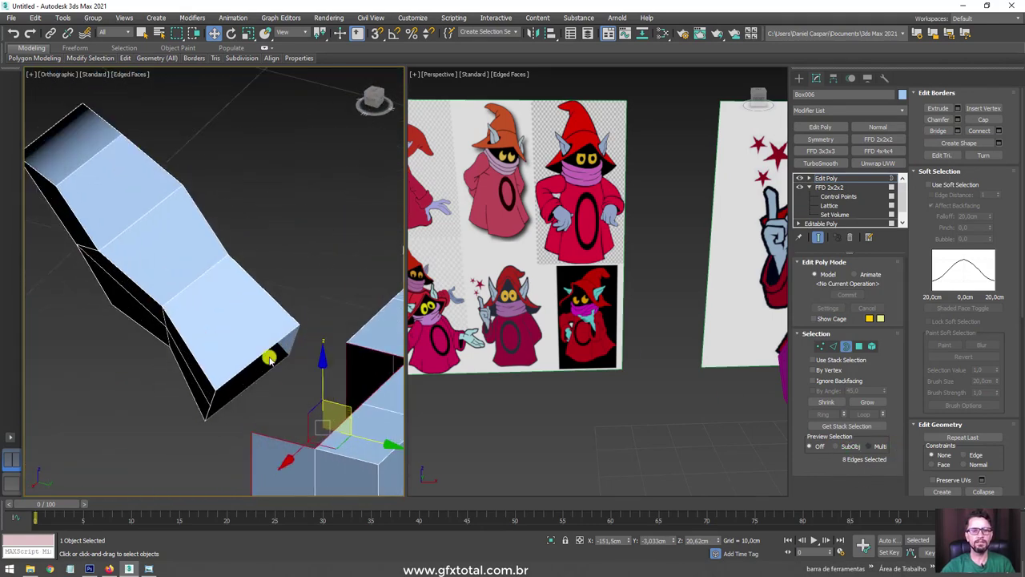
Step: Ring the thumb piece's bottom edge and Connect a lengthwise edge loop
{"action": "left_click", "coordinate": [830, 346]}
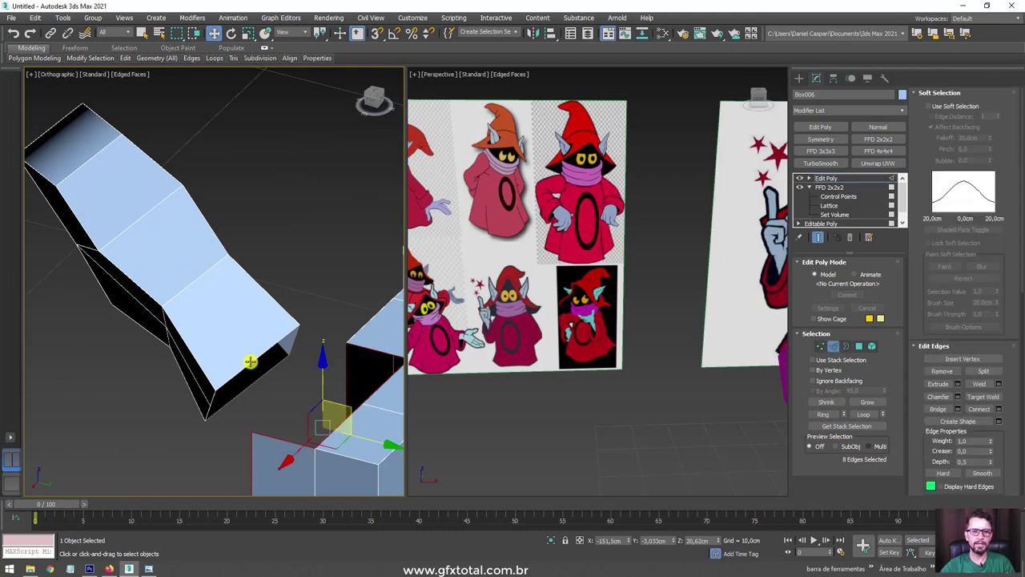
{"action": "left_click", "coordinate": [251, 361]}
{"action": "left_click", "coordinate": [821, 414]}
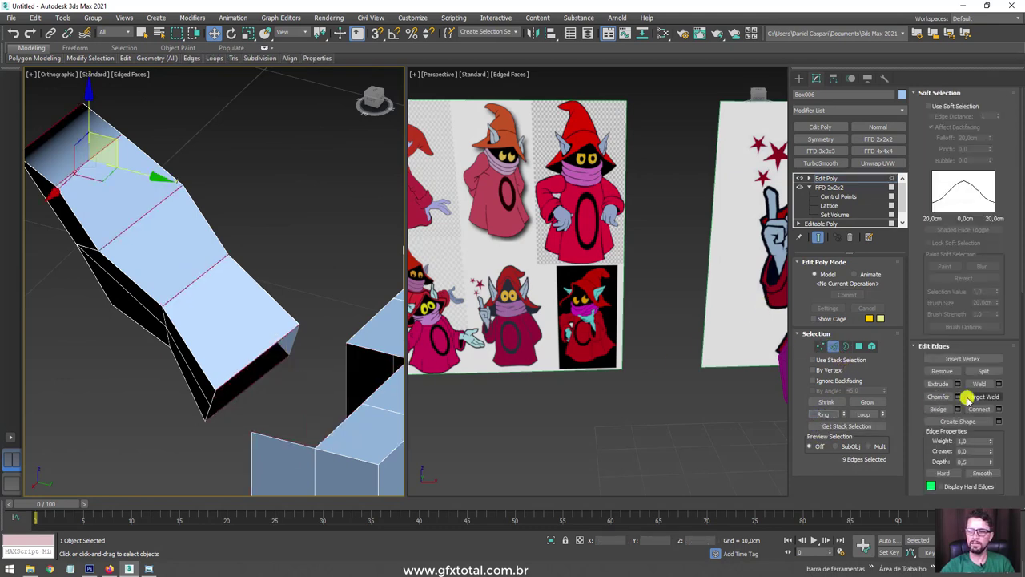
{"action": "left_click", "coordinate": [984, 409]}
{"action": "middle_click_drag", "start_coordinate": [315, 414], "coordinate": [297, 361], "text": "alt"}
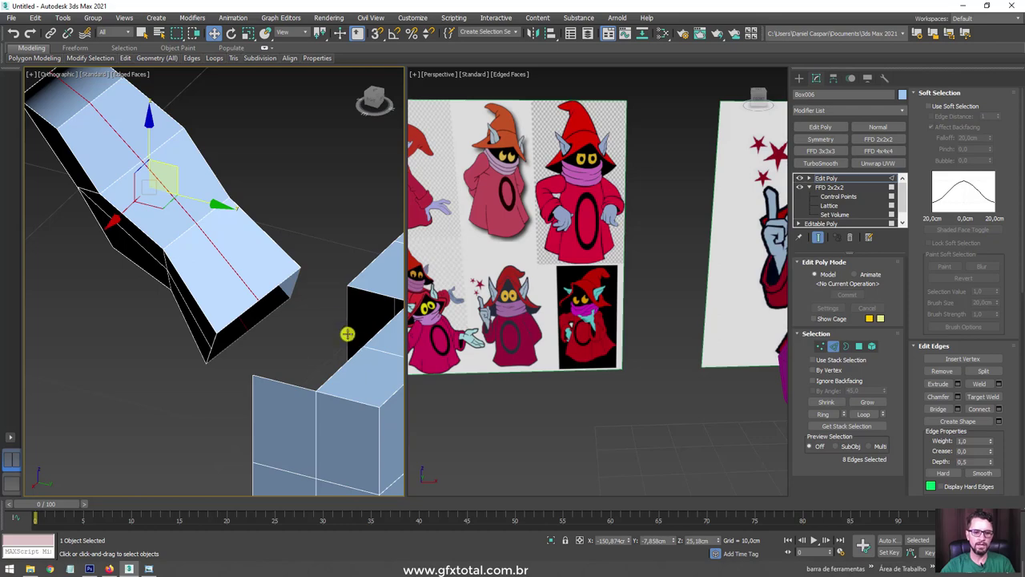
Step: Bridge the thumb piece's border to the opening in the palm
{"action": "key", "text": "3"}
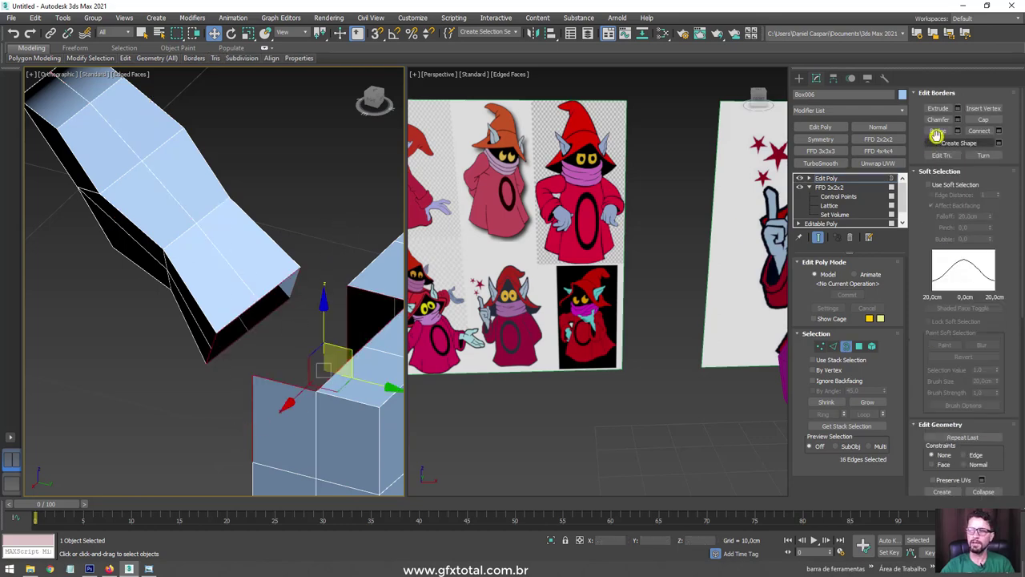
{"action": "left_click", "coordinate": [938, 130]}
{"action": "mouse_move", "coordinate": [304, 306]}
{"action": "middle_mouse_down", "text": "alt"}
{"action": "mouse_move", "coordinate": [286, 354]}
{"action": "mouse_move", "coordinate": [301, 327]}
{"action": "mouse_move", "coordinate": [279, 317]}
{"action": "mouse_move", "coordinate": [331, 327]}
{"action": "mouse_move", "coordinate": [311, 348]}
{"action": "mouse_move", "coordinate": [316, 340]}
{"action": "middle_mouse_up", "text": "alt"}
{"action": "scroll", "coordinate": [300, 327], "scroll_direction": "down", "scroll_amount": 3}
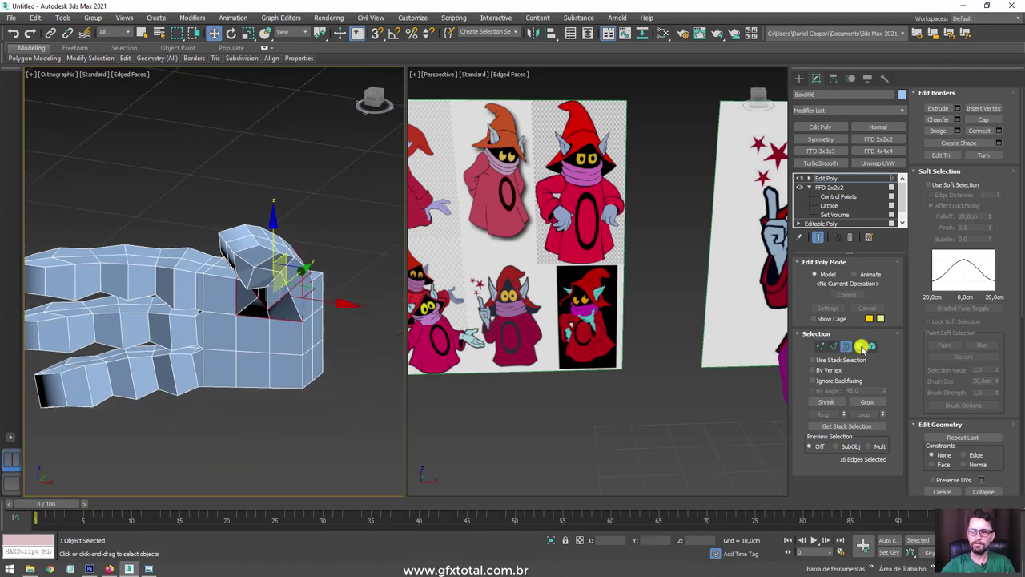
Step: Select a vertical strip of three faces on the hand
{"action": "left_click", "coordinate": [859, 346]}
{"action": "left_click", "coordinate": [217, 297]}
{"action": "left_click", "coordinate": [206, 334], "text": "ctrl"}
{"action": "left_click", "coordinate": [200, 364], "text": "ctrl"}
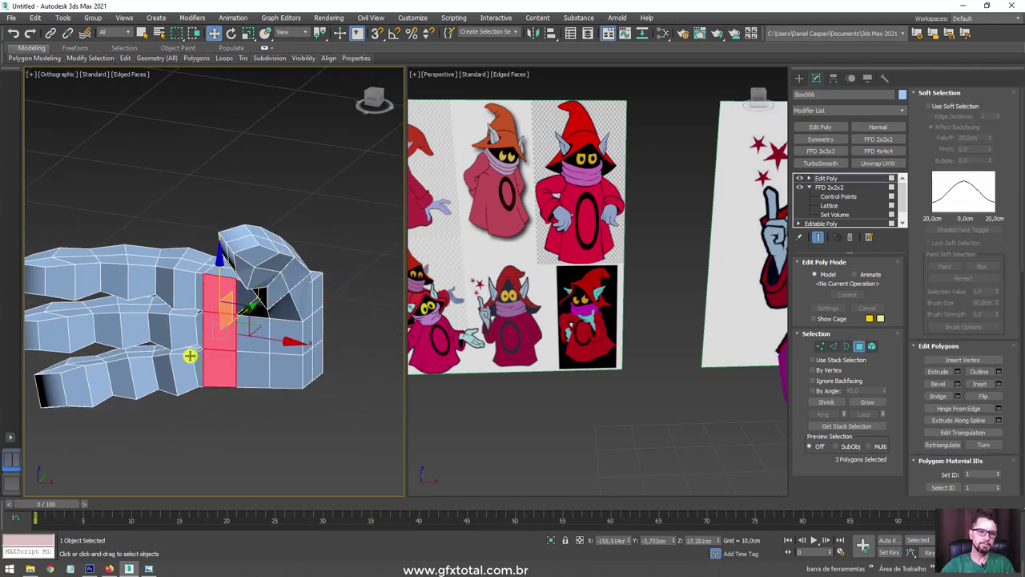
{"action": "middle_click_drag", "start_coordinate": [190, 356], "coordinate": [240, 328], "text": "alt"}
{"action": "scroll", "coordinate": [218, 340], "scroll_direction": "up", "scroll_amount": 3}
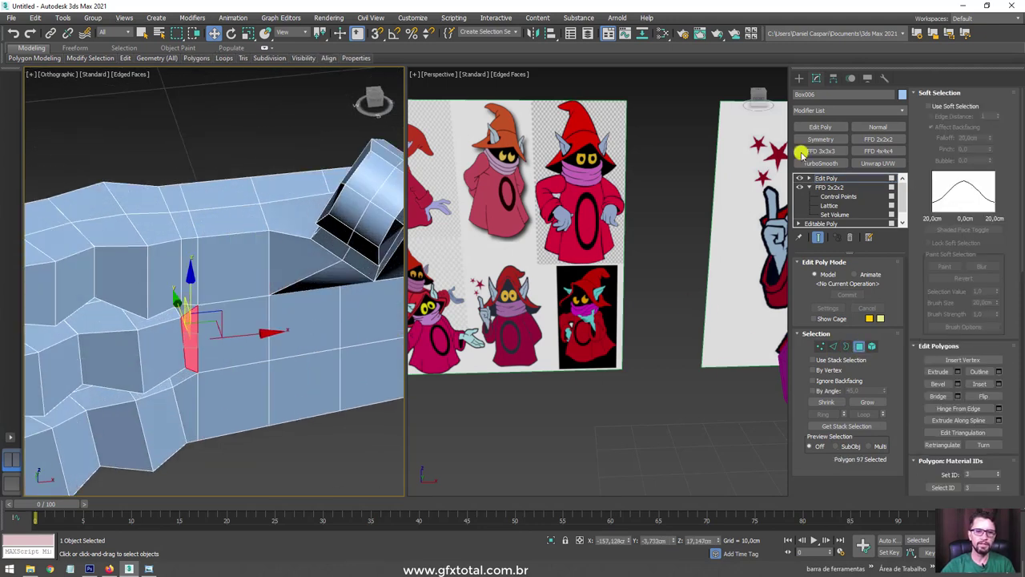
Step: Turn on Use Soft Selection with a 5,0cm falloff and test it on underside faces
{"action": "left_click", "coordinate": [928, 106]}
{"action": "middle_click_drag", "start_coordinate": [393, 326], "coordinate": [256, 322], "text": "alt"}
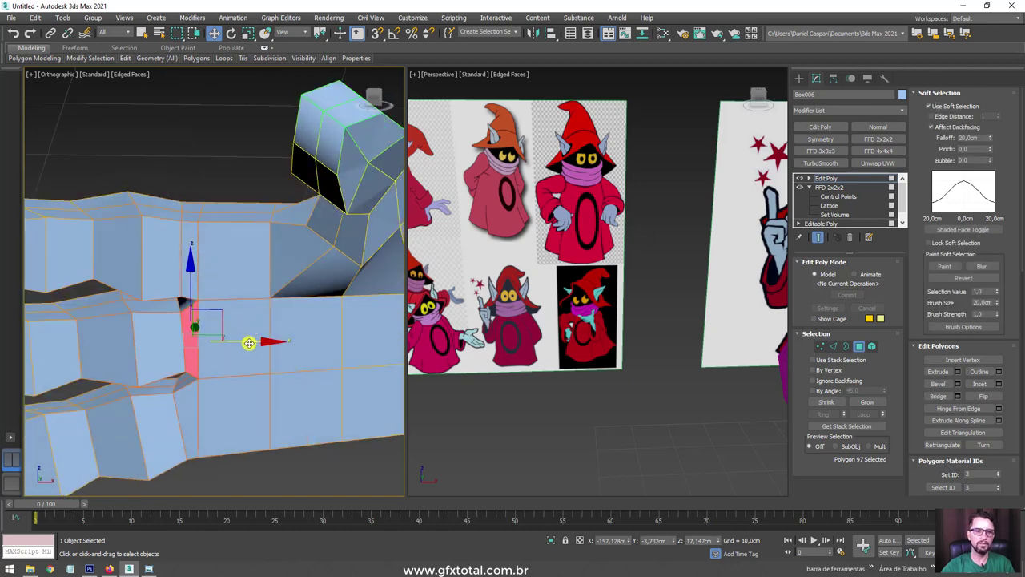
{"action": "left_click_drag", "start_coordinate": [991, 136], "coordinate": [991, 172]}
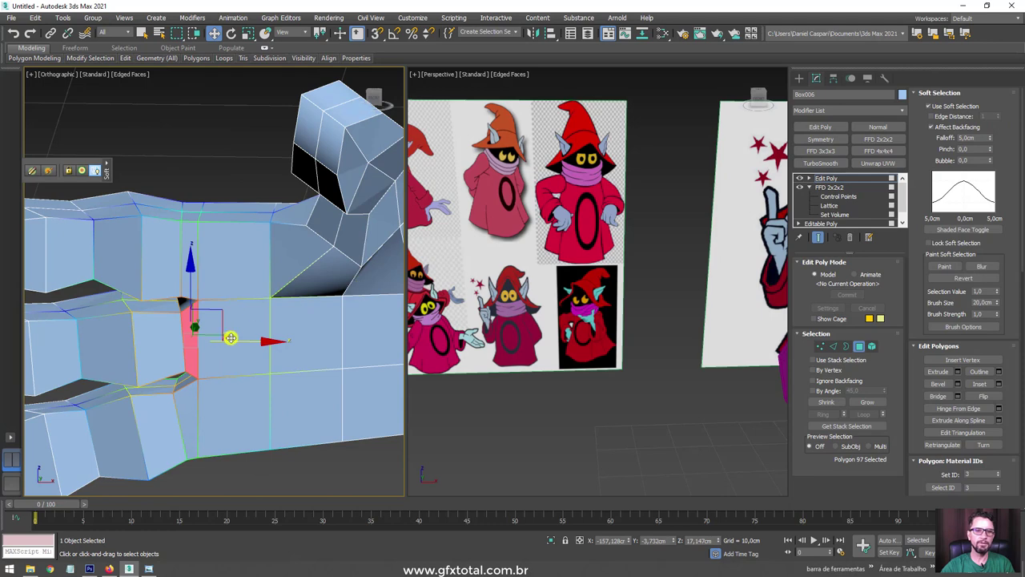
{"action": "middle_click_drag", "start_coordinate": [230, 337], "coordinate": [190, 318], "text": "alt"}
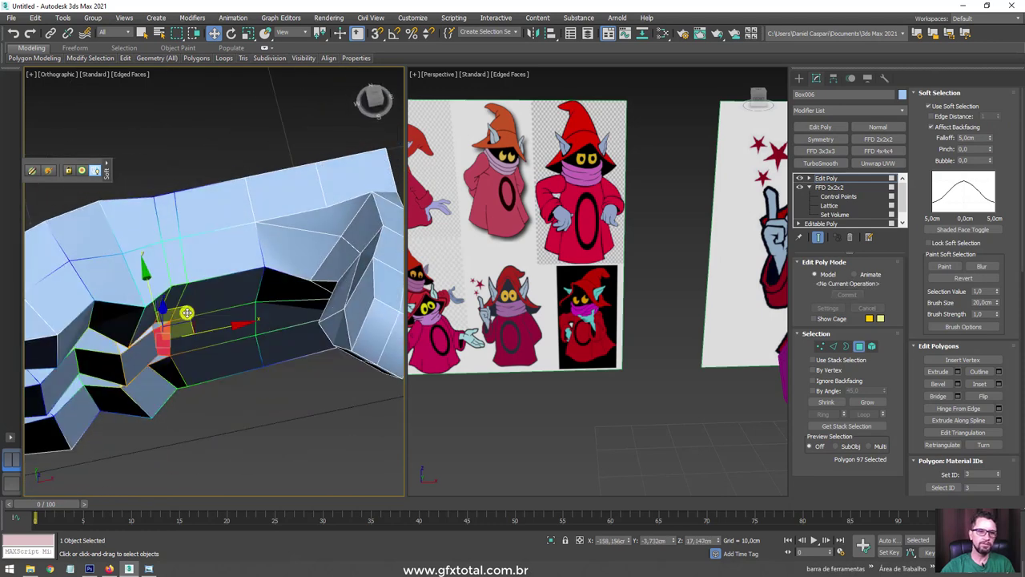
{"action": "mouse_move", "coordinate": [186, 312]}
{"action": "middle_mouse_down", "text": "alt"}
{"action": "mouse_move", "coordinate": [377, 325]}
{"action": "mouse_move", "coordinate": [248, 296]}
{"action": "middle_mouse_up", "text": "alt"}
{"action": "left_click", "coordinate": [358, 327]}
{"action": "left_click", "coordinate": [164, 393]}
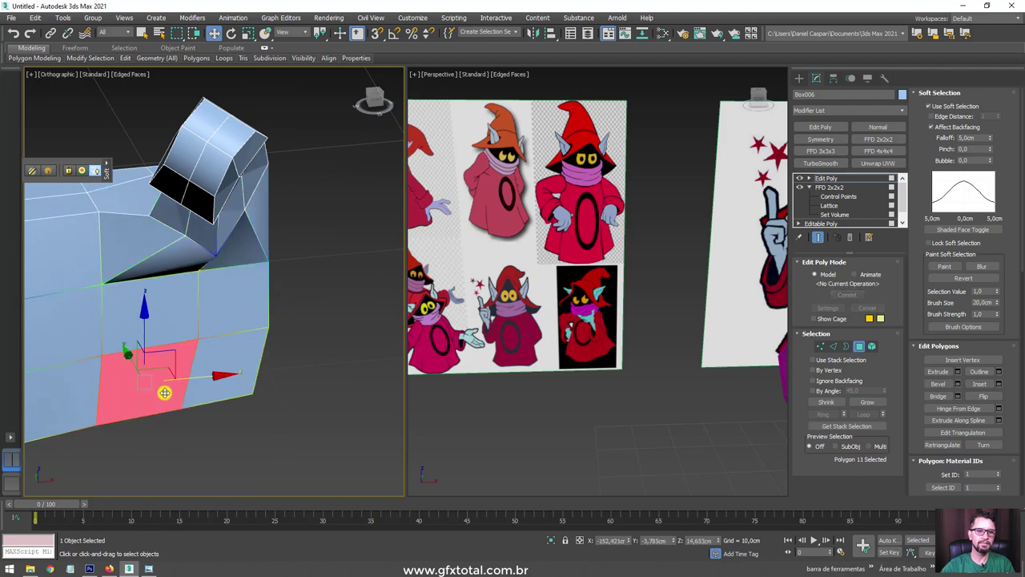
{"action": "scroll", "coordinate": [164, 393], "scroll_direction": "down", "scroll_amount": 2}
{"action": "scroll", "coordinate": [347, 257], "scroll_direction": "down", "scroll_amount": 5}
{"action": "scroll", "coordinate": [394, 296], "scroll_direction": "down", "scroll_amount": 2}
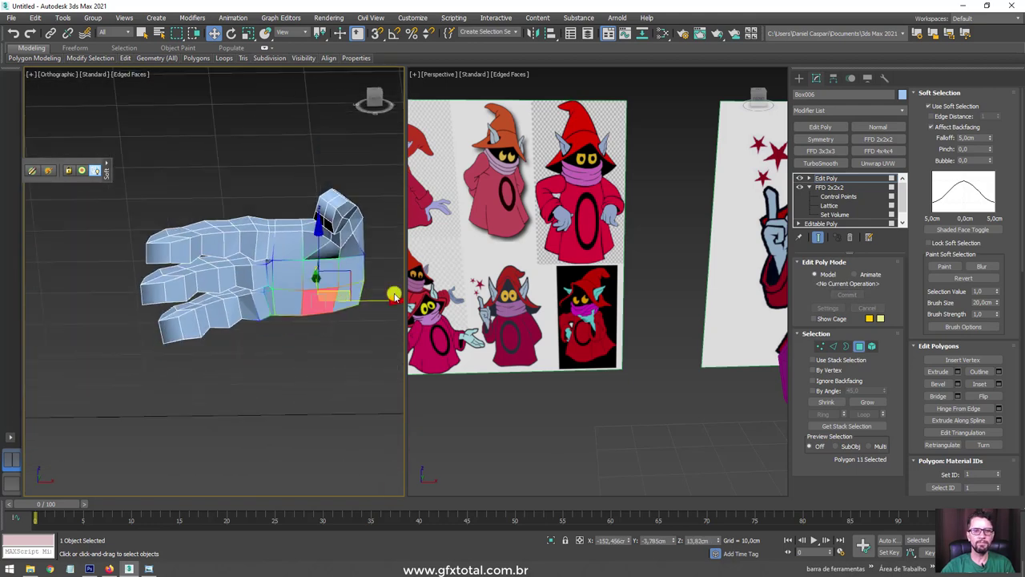
Step: Check the whole hand element, then select three faces at the wrist end
{"action": "left_click", "coordinate": [872, 346]}
{"action": "left_click", "coordinate": [273, 283]}
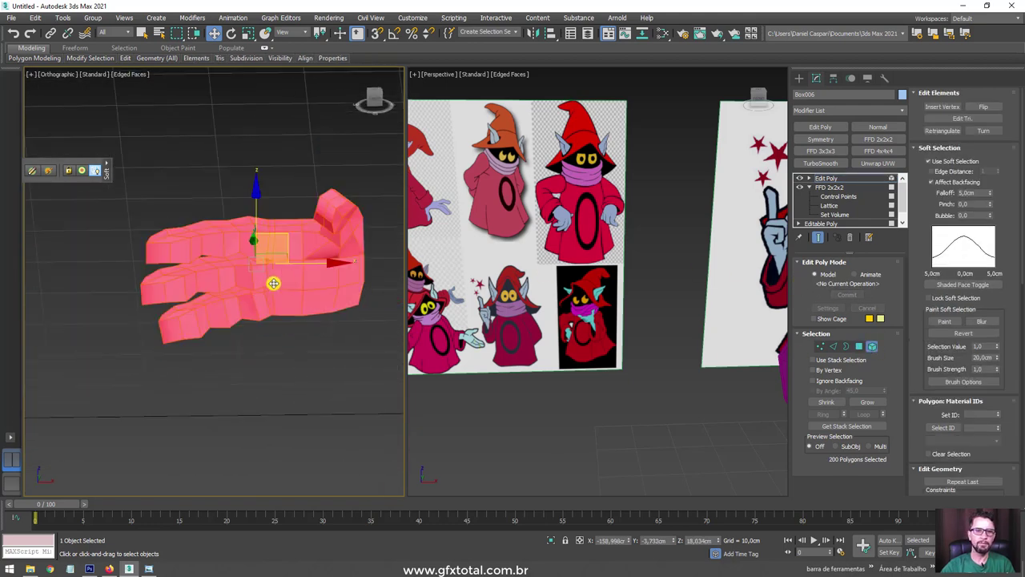
{"action": "left_click", "coordinate": [925, 149]}
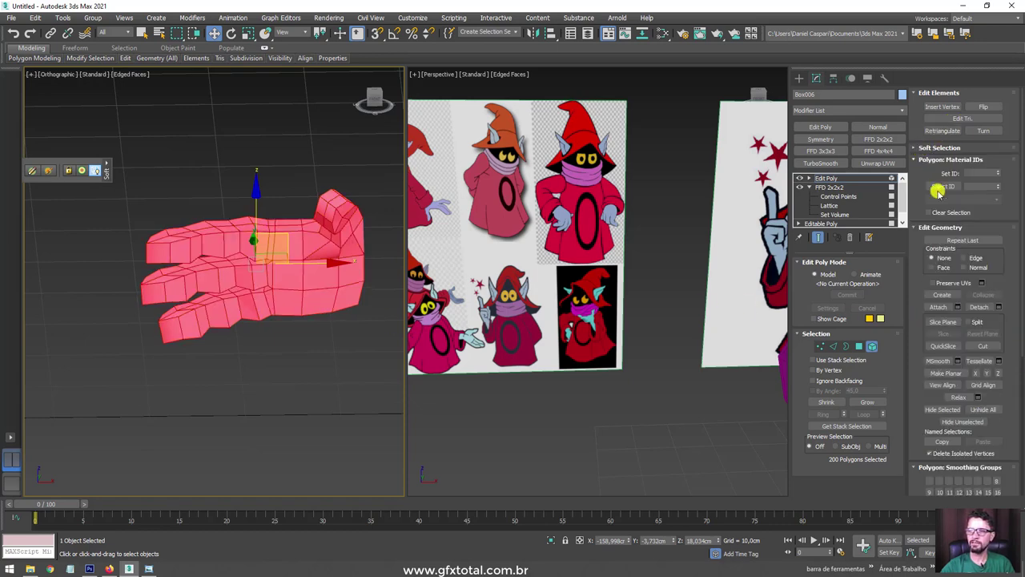
{"action": "mouse_move", "coordinate": [376, 385]}
{"action": "middle_mouse_down", "text": "alt"}
{"action": "mouse_move", "coordinate": [355, 393]}
{"action": "mouse_move", "coordinate": [344, 432]}
{"action": "mouse_move", "coordinate": [229, 293]}
{"action": "mouse_move", "coordinate": [275, 241]}
{"action": "mouse_move", "coordinate": [284, 272]}
{"action": "middle_mouse_up", "text": "alt"}
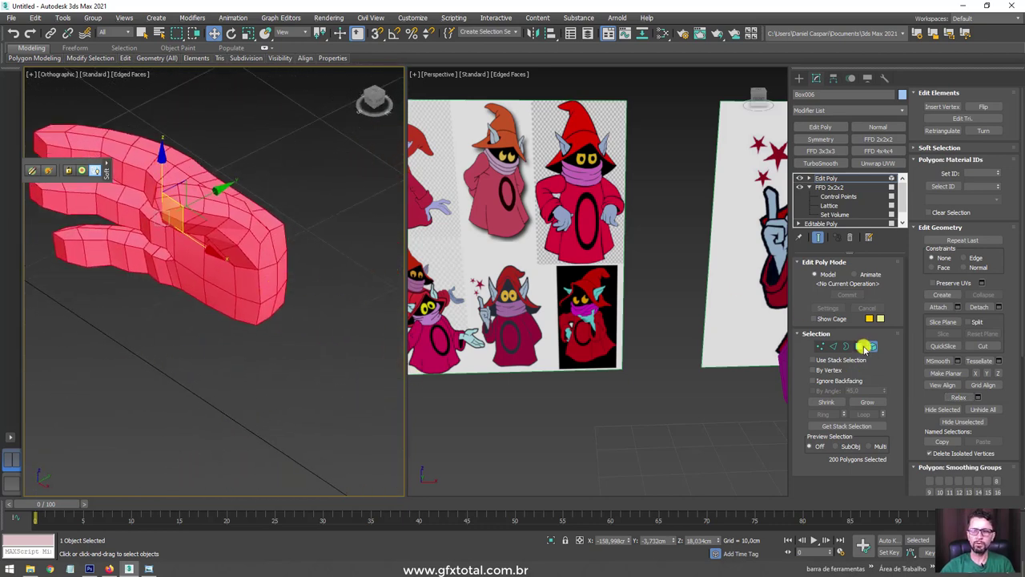
{"action": "key", "text": "4"}
{"action": "left_click", "coordinate": [276, 244]}
{"action": "left_click", "coordinate": [269, 268], "text": "ctrl"}
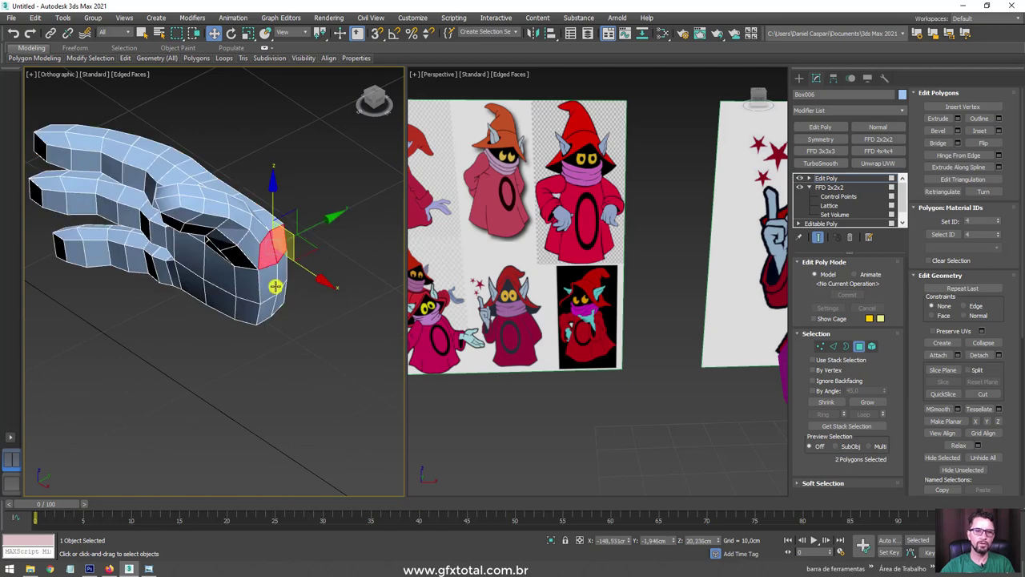
{"action": "left_click", "coordinate": [286, 282], "text": "ctrl"}
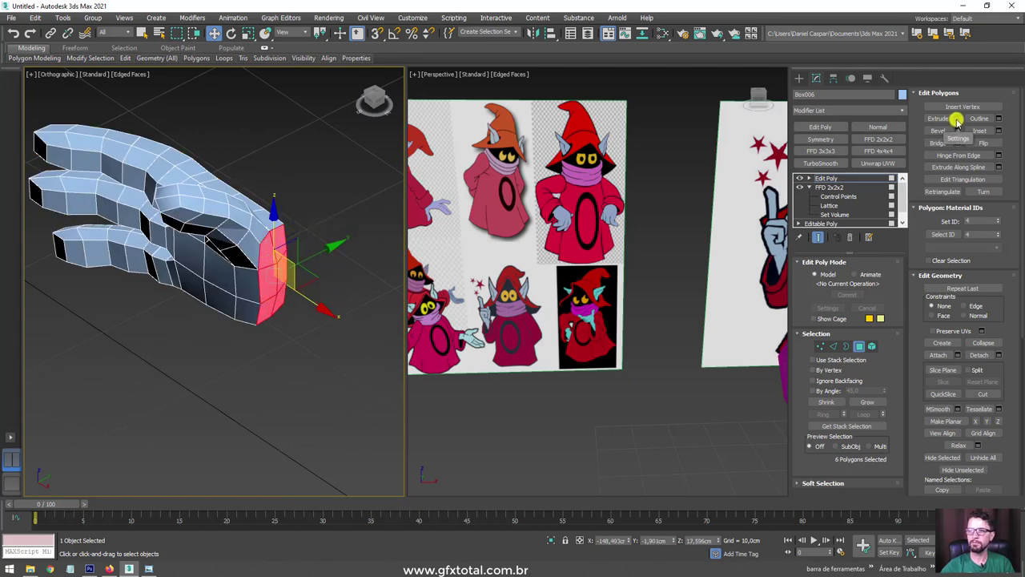
Step: Delete the wrist-end faces and Cap the open wrist border
{"action": "key", "text": "Delete"}
{"action": "left_click", "coordinate": [845, 346]}
{"action": "left_click", "coordinate": [279, 283]}
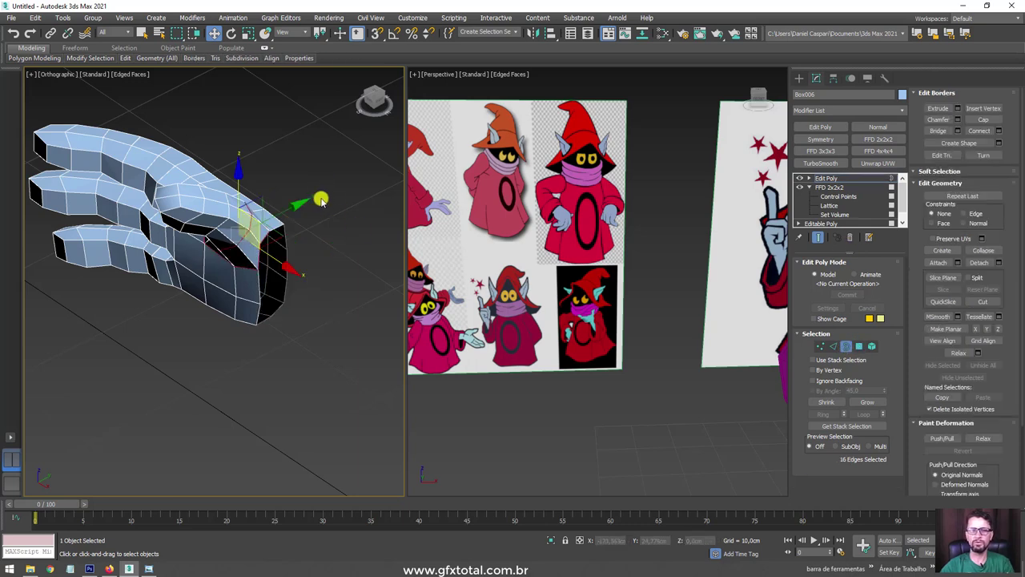
{"action": "mouse_move", "coordinate": [311, 299]}
{"action": "middle_mouse_down", "text": "alt"}
{"action": "mouse_move", "coordinate": [366, 337]}
{"action": "mouse_move", "coordinate": [361, 321]}
{"action": "mouse_move", "coordinate": [297, 307]}
{"action": "mouse_move", "coordinate": [355, 303]}
{"action": "middle_mouse_up", "text": "alt"}
{"action": "scroll", "coordinate": [344, 326], "scroll_direction": "up", "scroll_amount": 4}
{"action": "scroll", "coordinate": [344, 326], "scroll_direction": "down", "scroll_amount": 4}
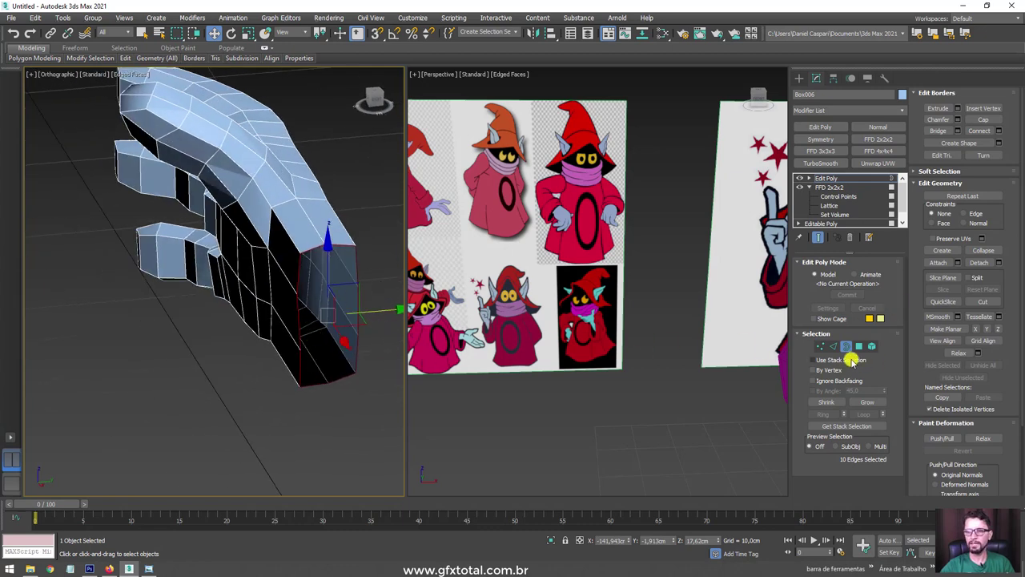
{"action": "left_click", "coordinate": [983, 120]}
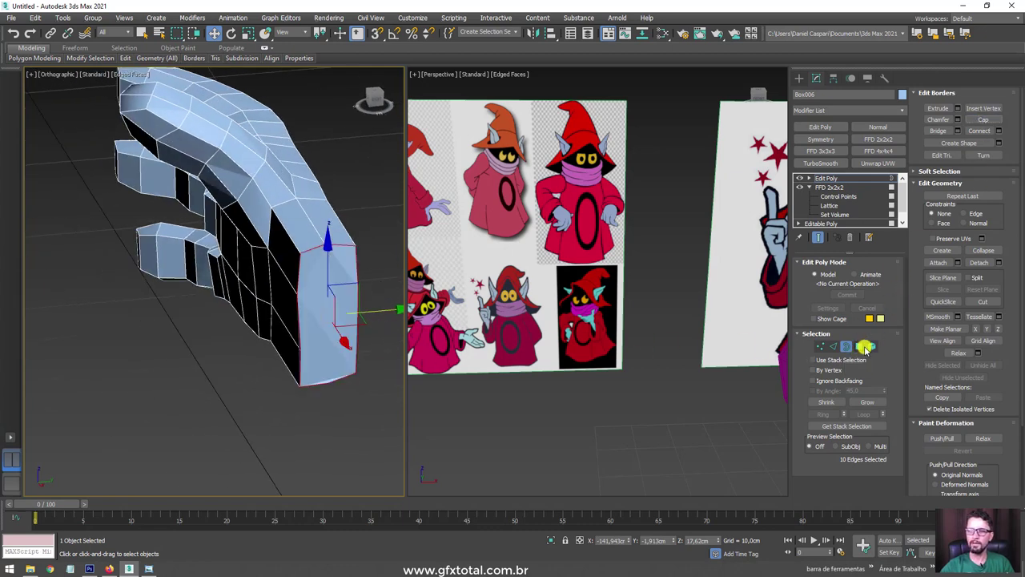
Step: Select the new cap face in Polygon mode and view the hand at an angle
{"action": "left_click", "coordinate": [864, 346]}
{"action": "left_click", "coordinate": [314, 334]}
{"action": "mouse_move", "coordinate": [197, 58]}
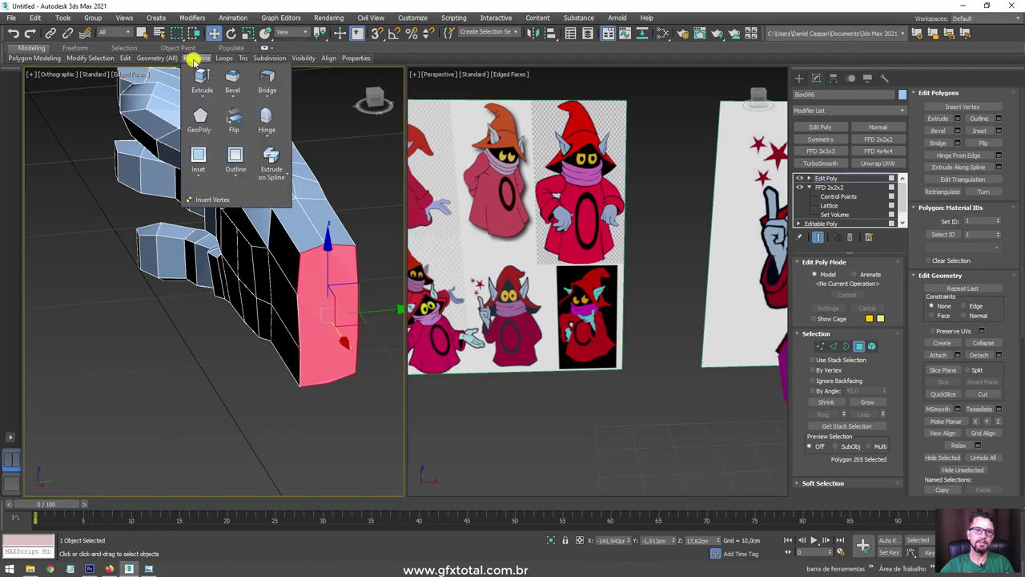
{"action": "scroll", "coordinate": [304, 201], "scroll_direction": "up", "scroll_amount": 2}
{"action": "scroll", "coordinate": [304, 208], "scroll_direction": "up", "scroll_amount": 3}
{"action": "scroll", "coordinate": [240, 241], "scroll_direction": "up", "scroll_amount": 3}
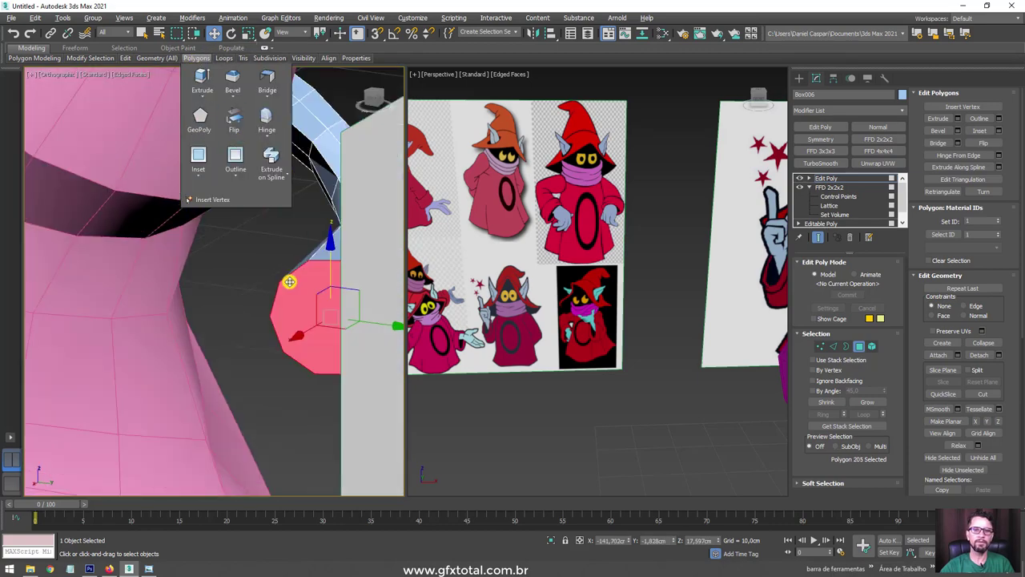
{"action": "scroll", "coordinate": [164, 284], "scroll_direction": "up", "scroll_amount": 3}
{"action": "mouse_move", "coordinate": [164, 284]}
{"action": "middle_mouse_down", "text": "alt"}
{"action": "mouse_move", "coordinate": [281, 336]}
{"action": "mouse_move", "coordinate": [240, 331]}
{"action": "mouse_move", "coordinate": [298, 346]}
{"action": "middle_mouse_up", "text": "alt"}
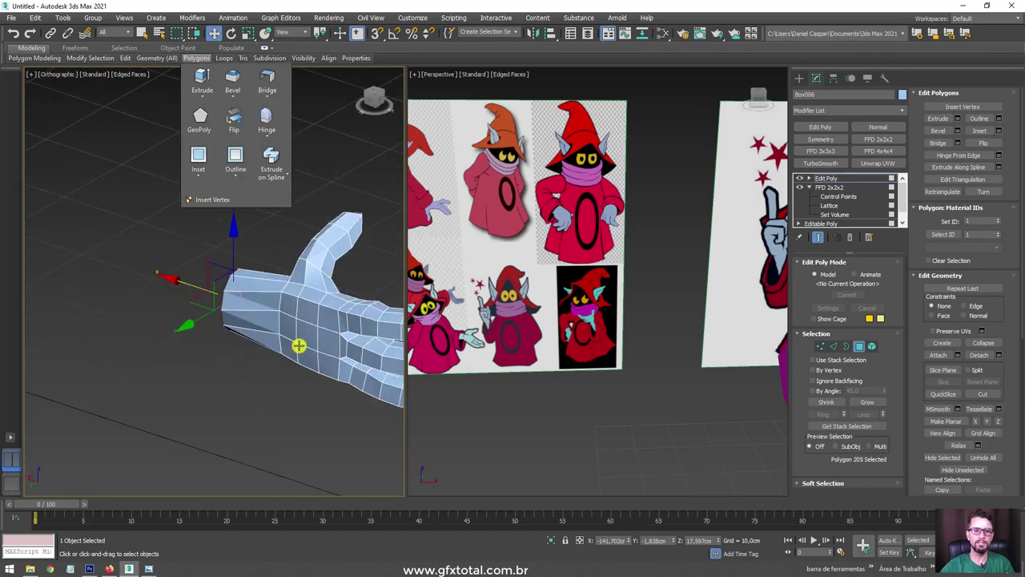
Step: Turn on Use Soft Selection and pull the back-of-hand palm polygons down softly
{"action": "left_click", "coordinate": [290, 335]}
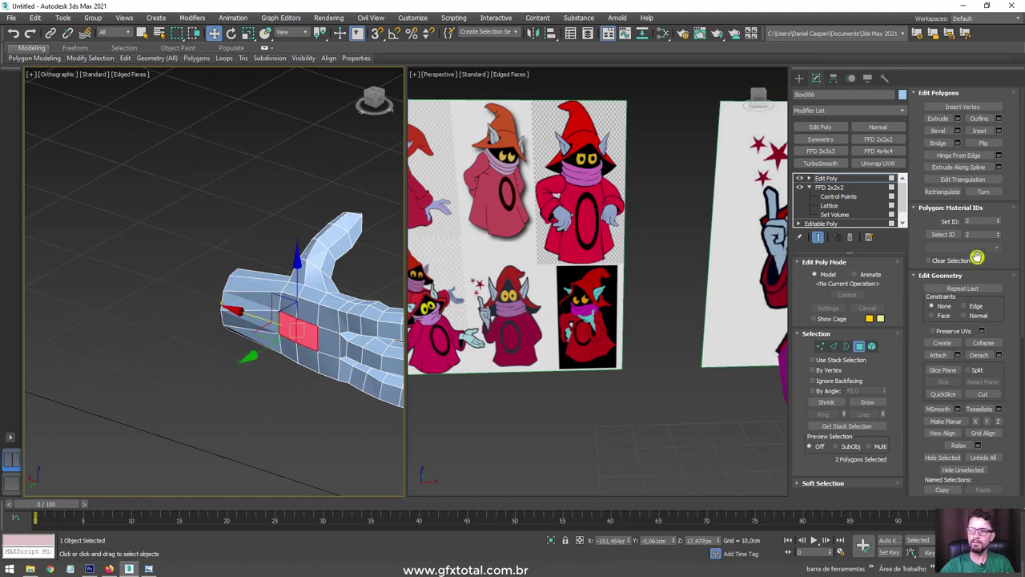
{"action": "scroll", "coordinate": [916, 168], "scroll_direction": "down", "scroll_amount": 1}
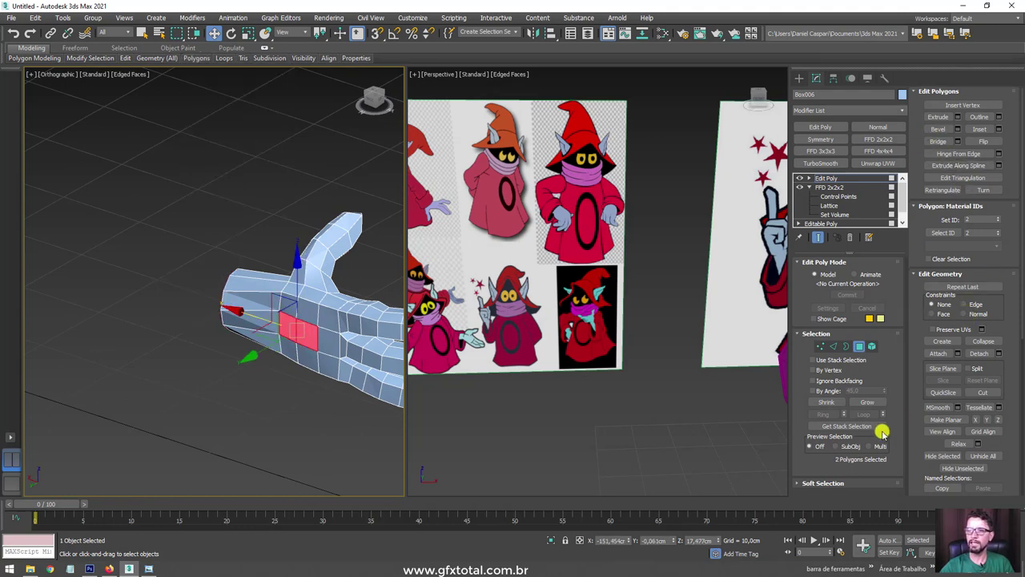
{"action": "left_click", "coordinate": [832, 484]}
{"action": "left_click", "coordinate": [931, 104]}
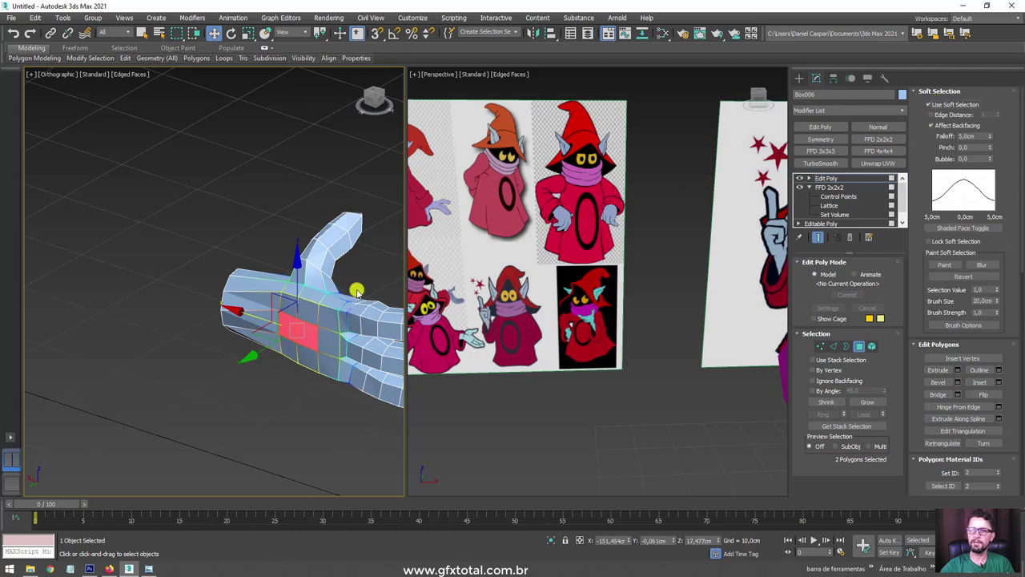
{"action": "left_click_drag", "start_coordinate": [264, 349], "coordinate": [255, 354]}
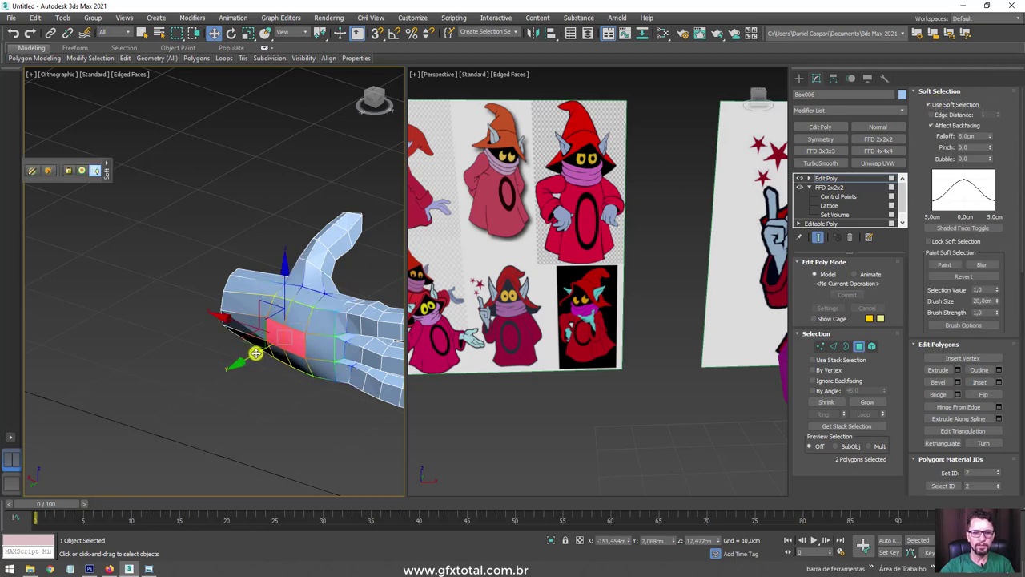
Step: Select polygons on the hand's side, end, underside and finger
{"action": "left_click", "coordinate": [345, 351]}
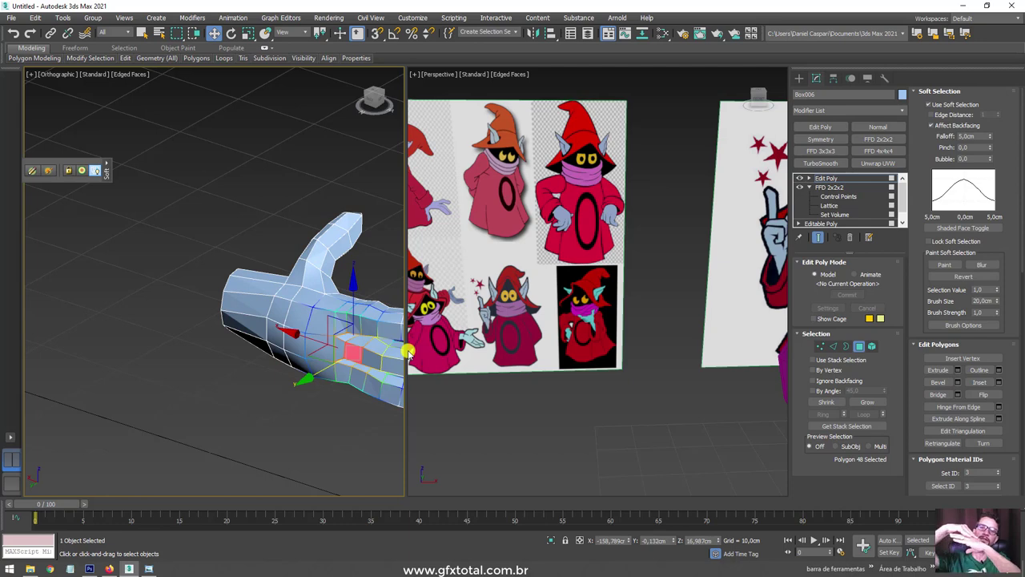
{"action": "mouse_move", "coordinate": [400, 328]}
{"action": "middle_mouse_down", "text": "alt"}
{"action": "mouse_move", "coordinate": [355, 355]}
{"action": "mouse_move", "coordinate": [291, 355]}
{"action": "mouse_move", "coordinate": [313, 391]}
{"action": "mouse_move", "coordinate": [304, 412]}
{"action": "mouse_move", "coordinate": [286, 407]}
{"action": "mouse_move", "coordinate": [286, 432]}
{"action": "mouse_move", "coordinate": [330, 349]}
{"action": "mouse_move", "coordinate": [327, 309]}
{"action": "middle_mouse_up", "text": "alt"}
{"action": "left_click", "coordinate": [368, 353]}
{"action": "left_click", "coordinate": [307, 360]}
{"action": "left_click", "coordinate": [320, 417]}
{"action": "left_click", "coordinate": [328, 301]}
Step: Rescale, move and tilt the 20 fingertip polygons about Z, then turn soft selection off
{"action": "key", "text": "e"}
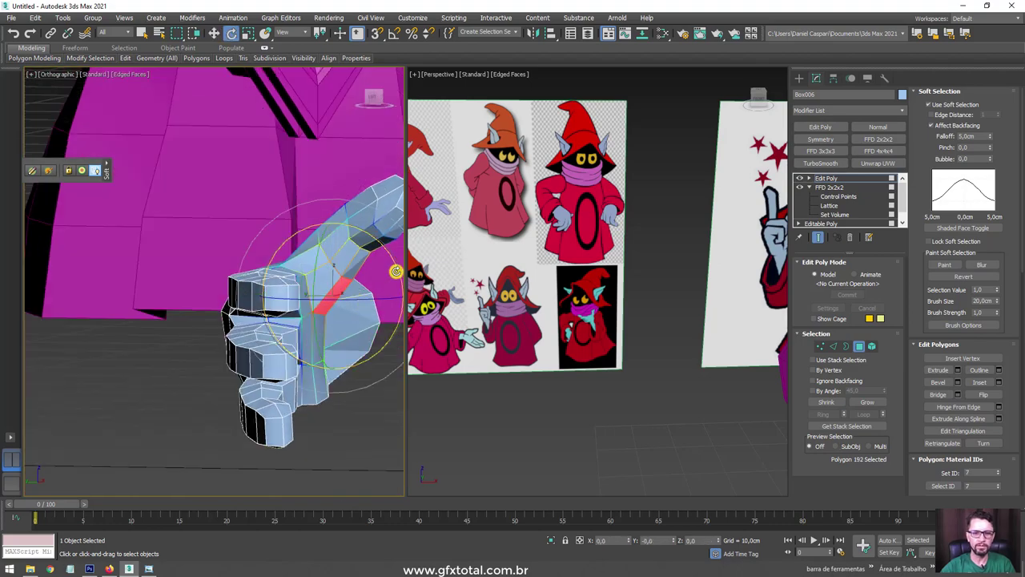
{"action": "mouse_move", "coordinate": [388, 256]}
{"action": "middle_mouse_down", "text": "alt"}
{"action": "mouse_move", "coordinate": [247, 305]}
{"action": "mouse_move", "coordinate": [347, 168]}
{"action": "middle_mouse_up", "text": "alt"}
{"action": "left_click_drag", "start_coordinate": [241, 278], "coordinate": [240, 280]}
{"action": "middle_click_drag", "start_coordinate": [240, 280], "coordinate": [353, 270], "text": "alt"}
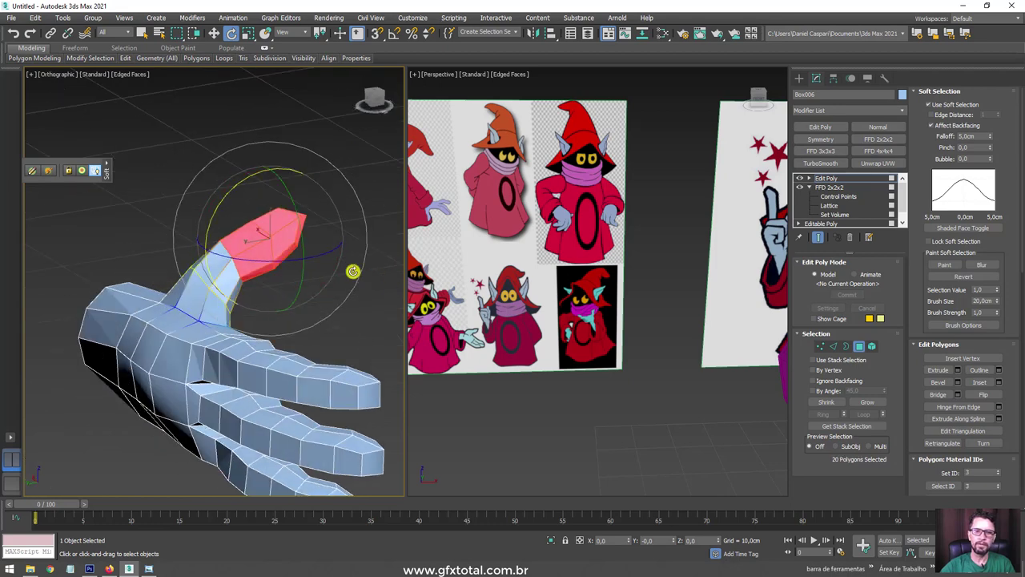
{"action": "key", "text": "r"}
{"action": "key", "text": "w"}
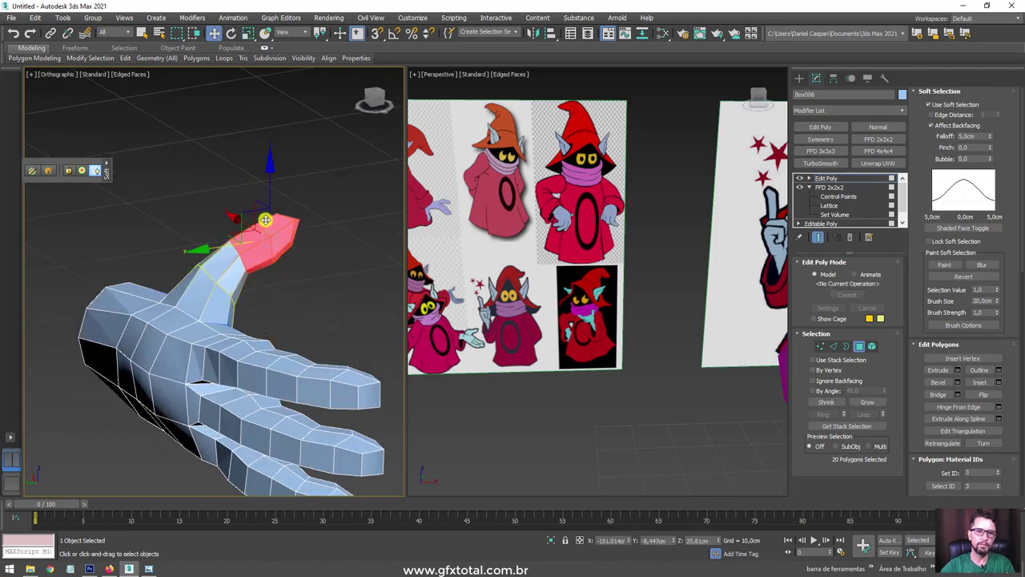
{"action": "middle_click_drag", "start_coordinate": [270, 244], "coordinate": [268, 281], "text": "alt"}
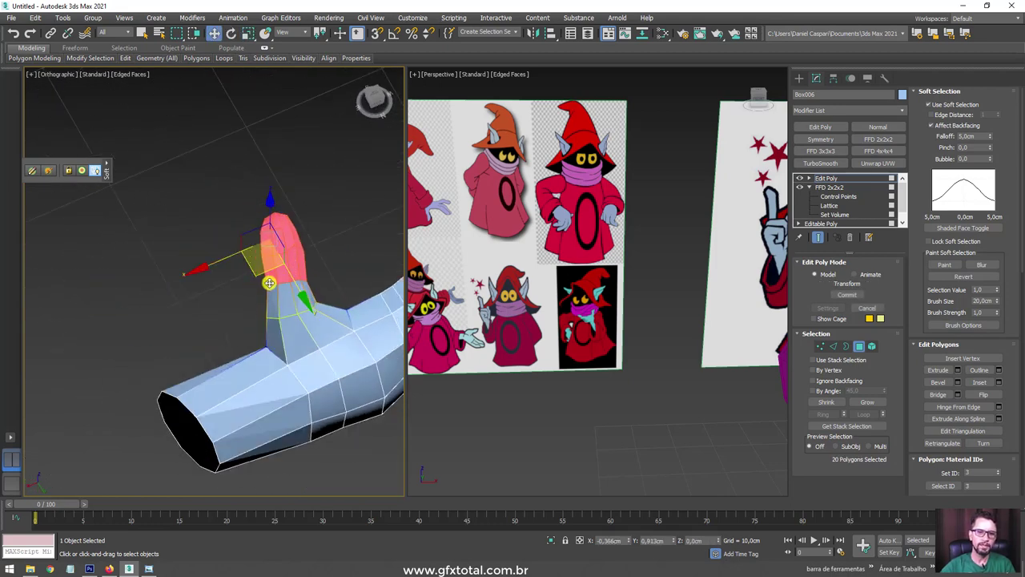
{"action": "key", "text": "e"}
{"action": "left_click_drag", "start_coordinate": [352, 280], "coordinate": [342, 288]}
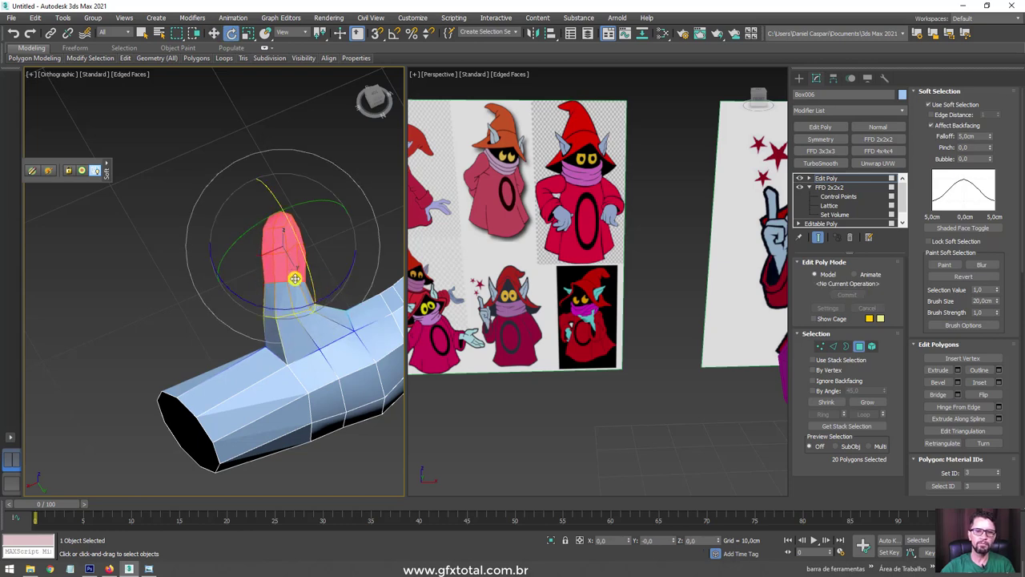
{"action": "key", "text": "w"}
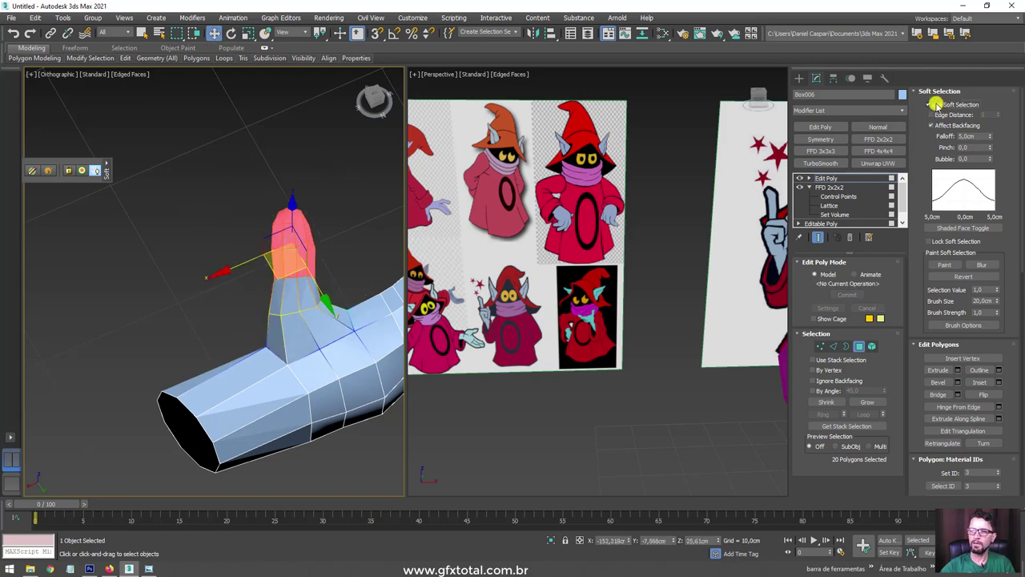
{"action": "left_click", "coordinate": [931, 104]}
{"action": "mouse_move", "coordinate": [165, 290]}
{"action": "middle_mouse_down", "text": "alt"}
{"action": "mouse_move", "coordinate": [328, 286]}
{"action": "mouse_move", "coordinate": [270, 291]}
{"action": "mouse_move", "coordinate": [156, 270]}
{"action": "mouse_move", "coordinate": [208, 265]}
{"action": "middle_mouse_up", "text": "alt"}
Step: Align the whole hand object to the character's pivot
{"action": "left_click", "coordinate": [826, 177]}
{"action": "scroll", "coordinate": [512, 232], "scroll_direction": "down", "scroll_amount": 2}
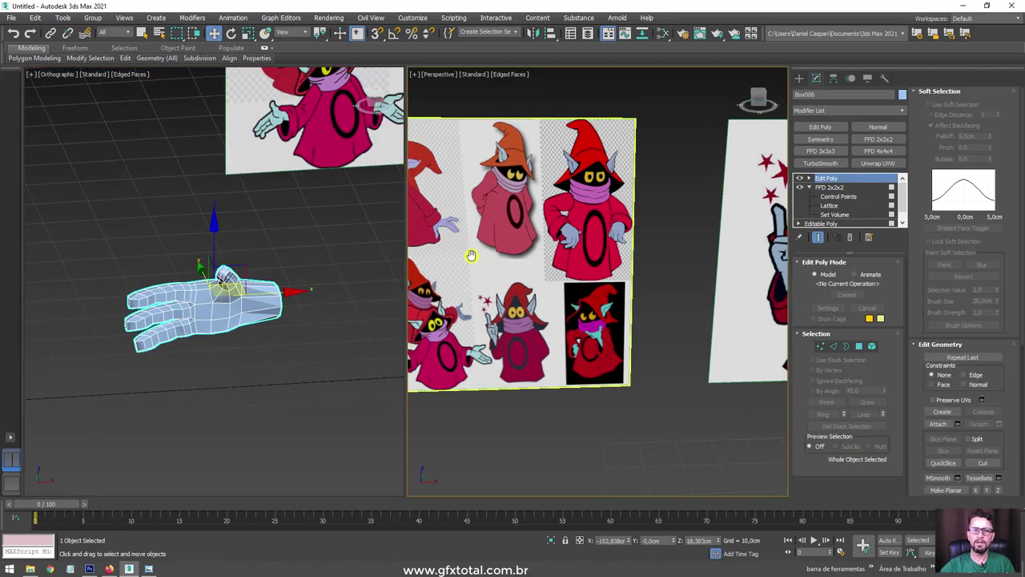
{"action": "scroll", "coordinate": [512, 240], "scroll_direction": "down", "scroll_amount": 4}
{"action": "scroll", "coordinate": [612, 231], "scroll_direction": "down", "scroll_amount": 2}
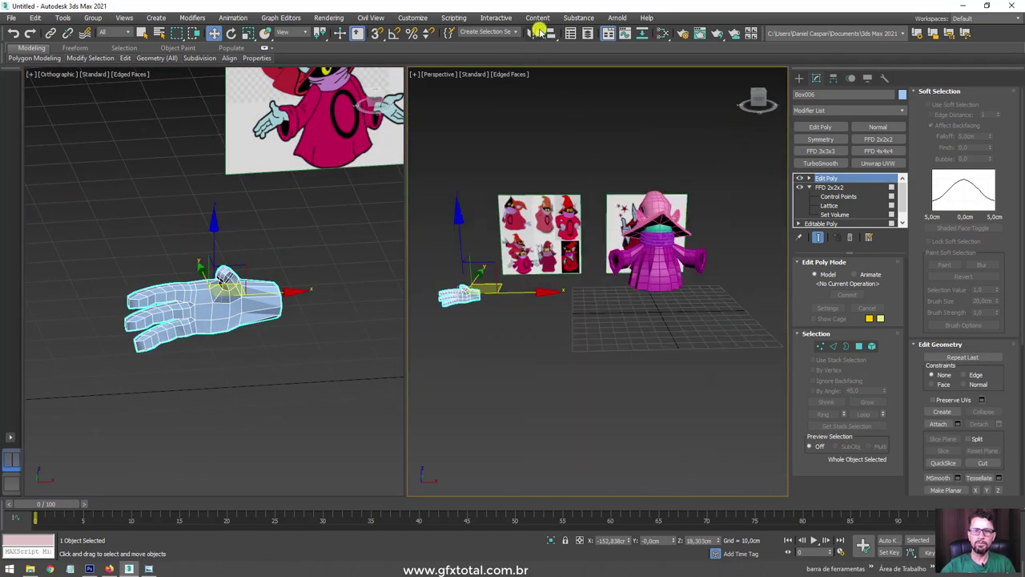
{"action": "left_click", "coordinate": [549, 33]}
{"action": "left_click", "coordinate": [657, 251]}
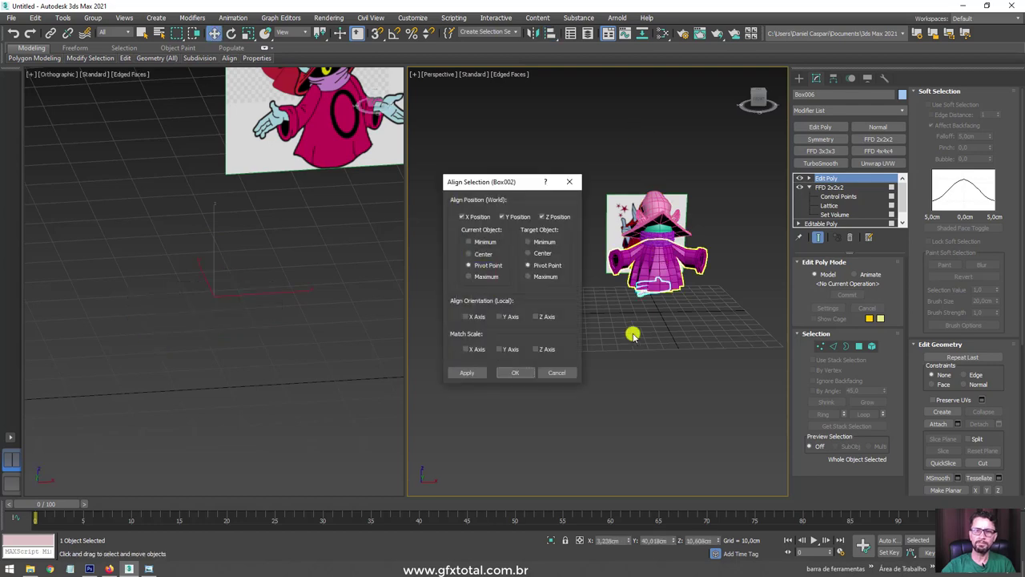
{"action": "left_click", "coordinate": [516, 372]}
Step: In Element mode, move and rotate the hand so its wrist sits inside the sleeve cuff
{"action": "left_click", "coordinate": [873, 346]}
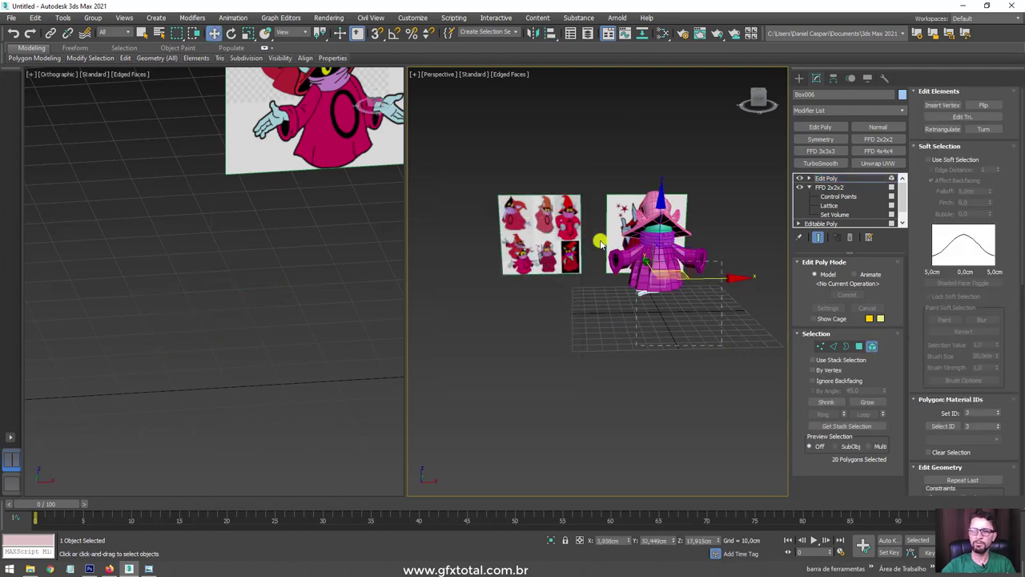
{"action": "left_click", "coordinate": [607, 261]}
{"action": "scroll", "coordinate": [630, 271], "scroll_direction": "up", "scroll_amount": 5}
{"action": "scroll", "coordinate": [591, 258], "scroll_direction": "down", "scroll_amount": 2}
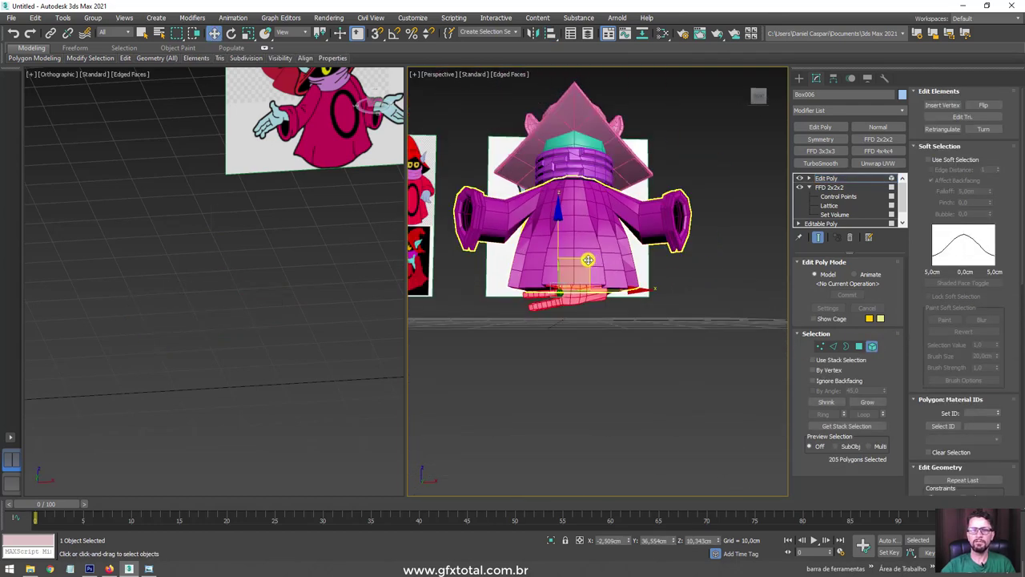
{"action": "left_click_drag", "start_coordinate": [588, 259], "coordinate": [468, 171]}
{"action": "scroll", "coordinate": [135, 264], "scroll_direction": "up", "scroll_amount": 3}
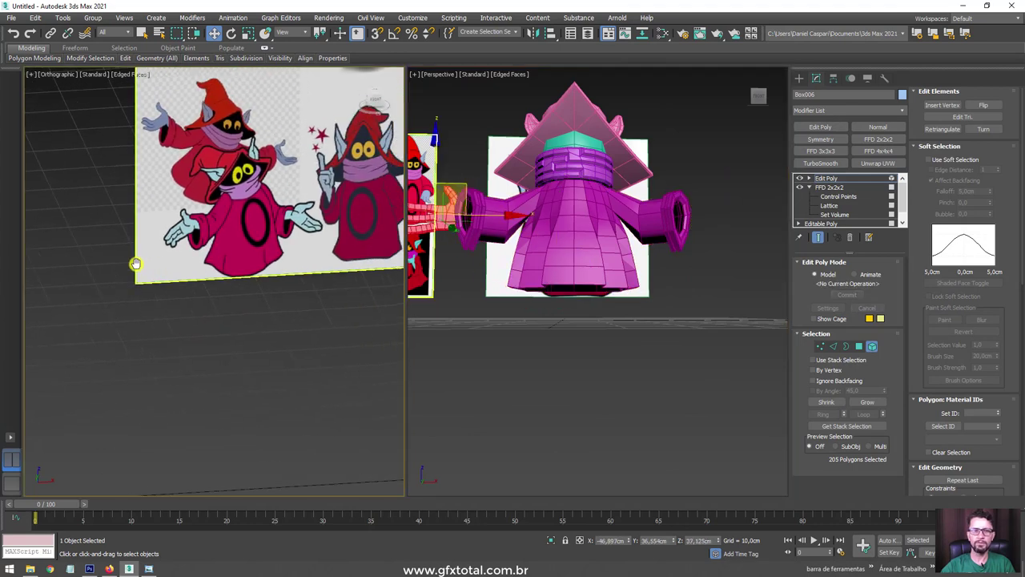
{"action": "mouse_move", "coordinate": [135, 265]}
{"action": "middle_mouse_down", "text": "alt"}
{"action": "mouse_move", "coordinate": [133, 291]}
{"action": "mouse_move", "coordinate": [275, 247]}
{"action": "mouse_move", "coordinate": [133, 270]}
{"action": "middle_mouse_up", "text": "alt"}
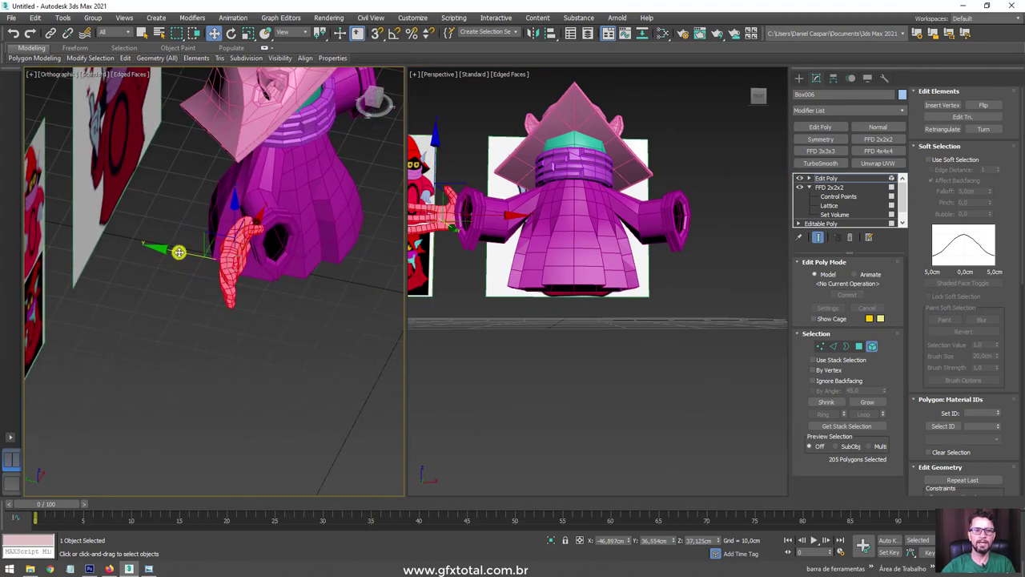
{"action": "left_click_drag", "start_coordinate": [178, 252], "coordinate": [223, 256]}
{"action": "key", "text": "e"}
{"action": "mouse_move", "coordinate": [323, 237]}
{"action": "left_mouse_down"}
{"action": "mouse_move", "coordinate": [365, 254]}
{"action": "mouse_move", "coordinate": [327, 305]}
{"action": "mouse_move", "coordinate": [352, 301]}
{"action": "mouse_move", "coordinate": [297, 221]}
{"action": "mouse_move", "coordinate": [276, 240]}
{"action": "mouse_move", "coordinate": [270, 291]}
{"action": "mouse_move", "coordinate": [283, 251]}
{"action": "left_mouse_up"}
{"action": "key", "text": "w"}
{"action": "mouse_move", "coordinate": [284, 251]}
{"action": "middle_mouse_down", "text": "alt"}
{"action": "mouse_move", "coordinate": [272, 262]}
{"action": "mouse_move", "coordinate": [331, 236]}
{"action": "mouse_move", "coordinate": [331, 278]}
{"action": "middle_mouse_up", "text": "alt"}
{"action": "mouse_move", "coordinate": [297, 244]}
{"action": "left_mouse_down"}
{"action": "mouse_move", "coordinate": [298, 228]}
{"action": "mouse_move", "coordinate": [342, 229]}
{"action": "left_mouse_up"}
Step: Exit element editing and add an FFD 2x2x2 modifier to the hand
{"action": "key", "text": "e"}
{"action": "key", "text": "w"}
{"action": "left_click", "coordinate": [829, 177]}
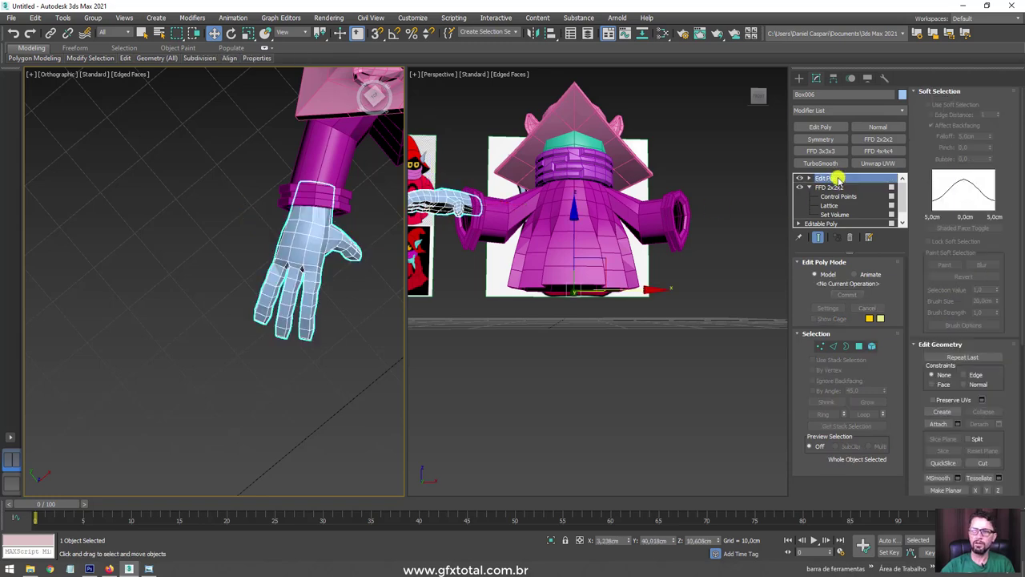
{"action": "middle_click_drag", "start_coordinate": [299, 344], "coordinate": [336, 320], "text": "alt"}
{"action": "left_click", "coordinate": [872, 346]}
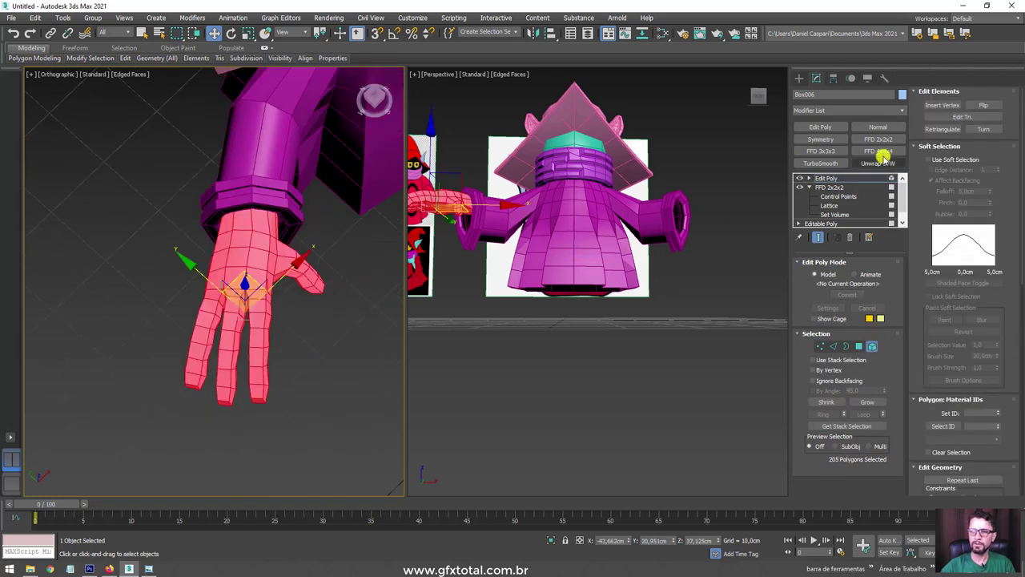
{"action": "left_click", "coordinate": [873, 139]}
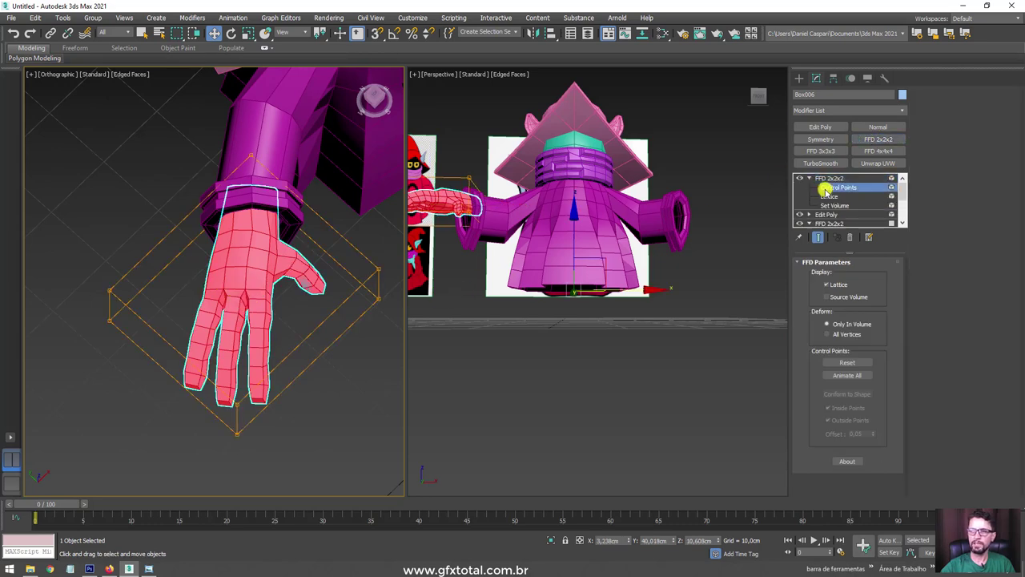
Step: Move the left and right FFD lattice corners to bend the hand forward
{"action": "middle_click_drag", "start_coordinate": [199, 386], "coordinate": [242, 388], "text": "alt"}
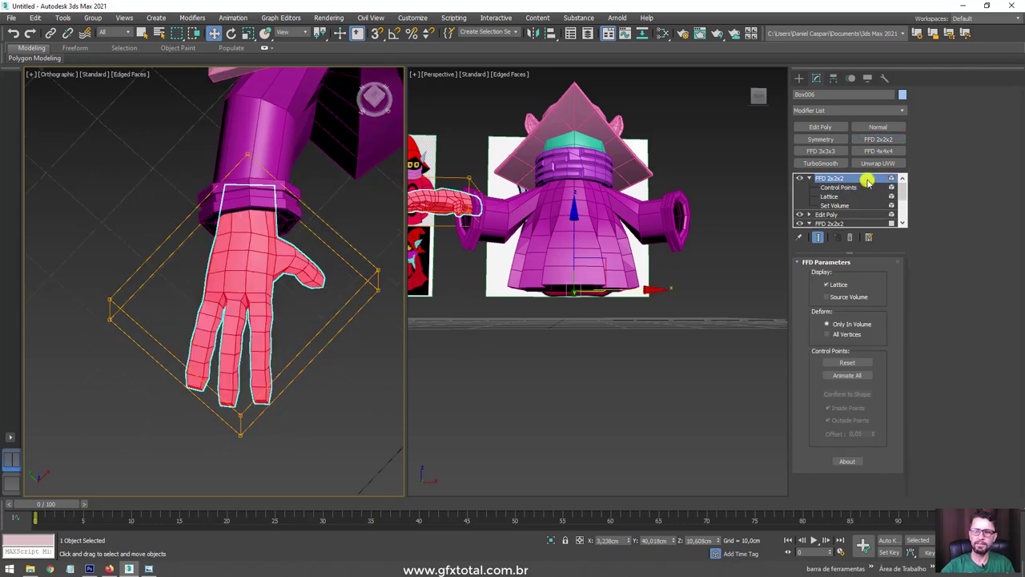
{"action": "left_click", "coordinate": [837, 187]}
{"action": "mouse_move", "coordinate": [299, 461]}
{"action": "left_mouse_down"}
{"action": "mouse_move", "coordinate": [233, 391]}
{"action": "mouse_move", "coordinate": [258, 336]}
{"action": "mouse_move", "coordinate": [184, 359]}
{"action": "left_mouse_up"}
{"action": "key", "text": "ctrl+z"}
{"action": "mouse_move", "coordinate": [124, 324]}
{"action": "left_mouse_down"}
{"action": "mouse_move", "coordinate": [98, 274]}
{"action": "mouse_move", "coordinate": [109, 240]}
{"action": "left_mouse_up"}
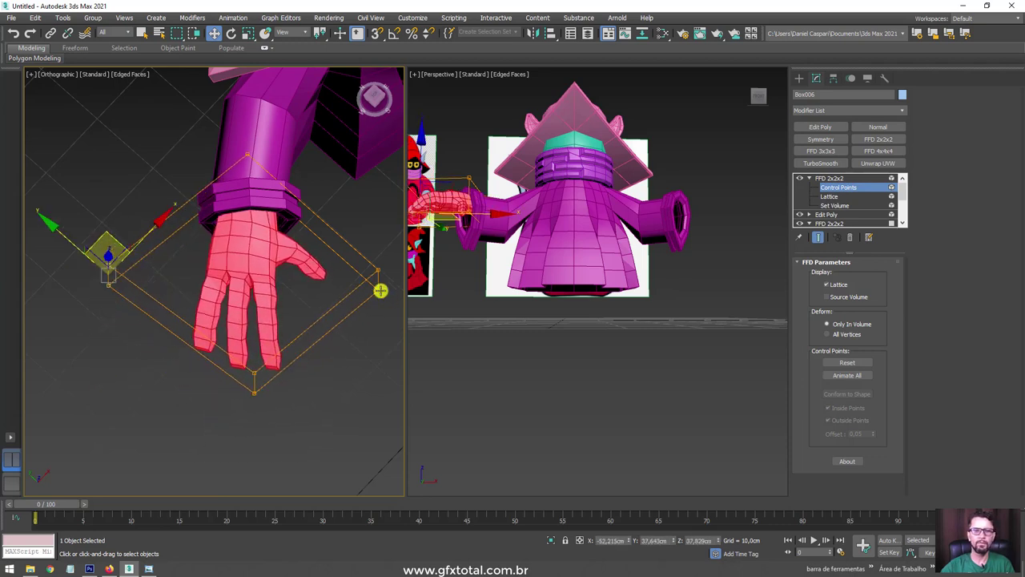
{"action": "middle_click_drag", "start_coordinate": [379, 291], "coordinate": [298, 338]}
{"action": "mouse_move", "coordinate": [347, 355]}
{"action": "left_mouse_down"}
{"action": "mouse_move", "coordinate": [288, 255]}
{"action": "mouse_move", "coordinate": [328, 277]}
{"action": "left_mouse_up"}
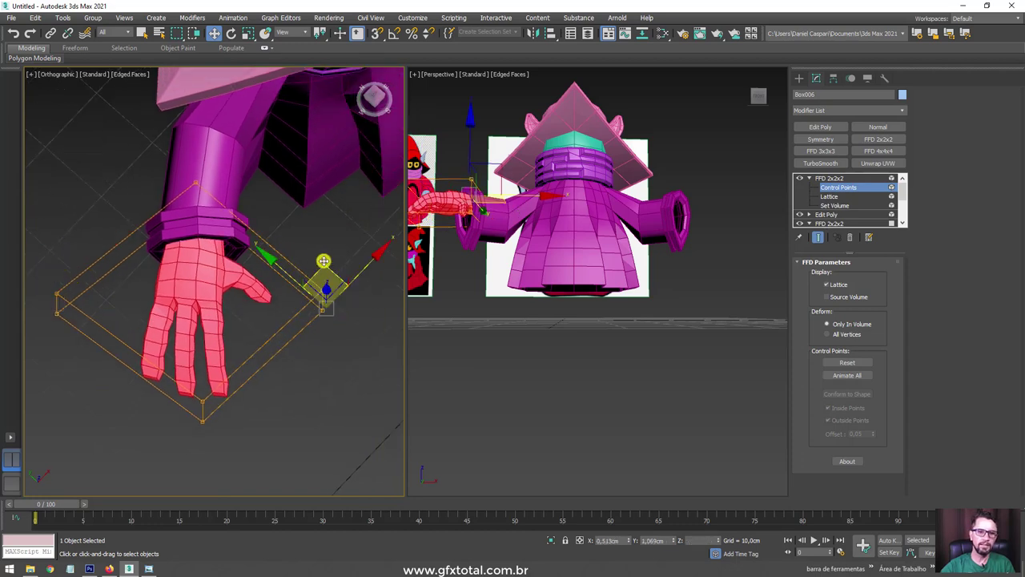
{"action": "middle_click_drag", "start_coordinate": [328, 276], "coordinate": [279, 220], "text": "alt"}
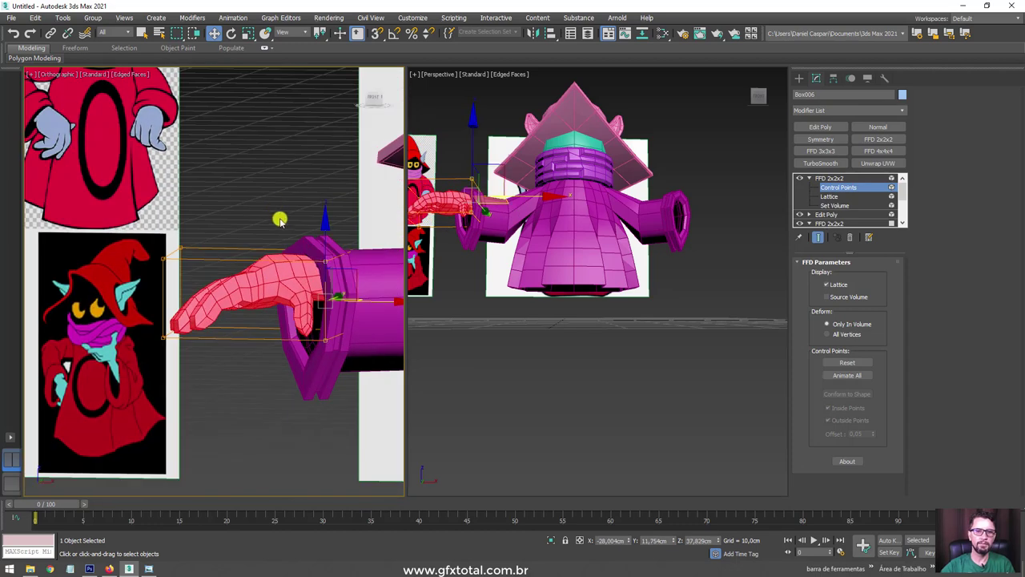
{"action": "left_click", "coordinate": [830, 177]}
{"action": "mouse_move", "coordinate": [736, 217]}
{"action": "middle_mouse_down", "text": "alt"}
{"action": "mouse_move", "coordinate": [620, 293]}
{"action": "mouse_move", "coordinate": [582, 256]}
{"action": "mouse_move", "coordinate": [804, 214]}
{"action": "middle_mouse_up", "text": "alt"}
Step: Add Edit Poly and a flipped Symmetry modifier to mirror the hand into the other sleeve
{"action": "left_click", "coordinate": [818, 126]}
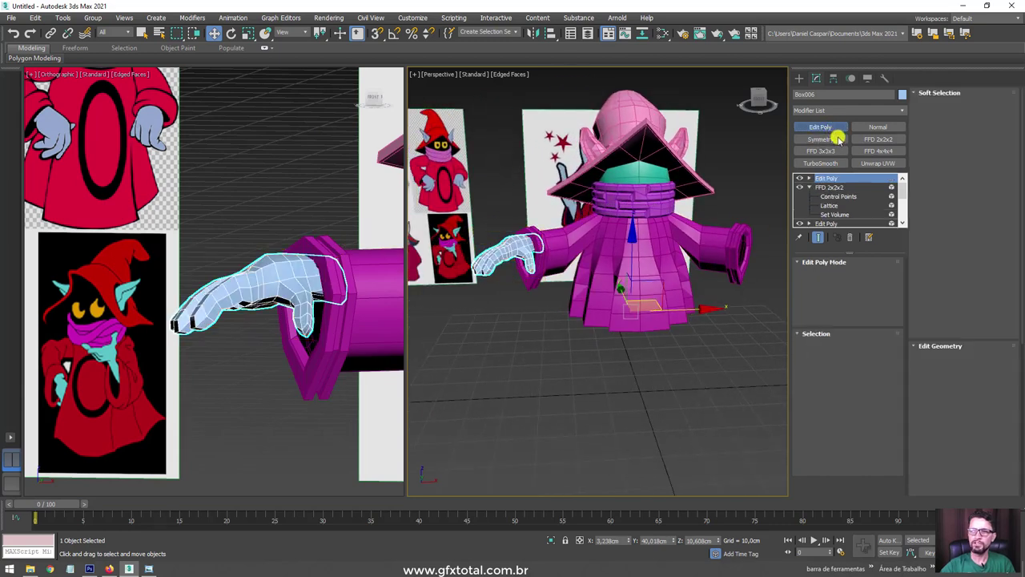
{"action": "left_click", "coordinate": [820, 139]}
{"action": "left_click", "coordinate": [836, 293]}
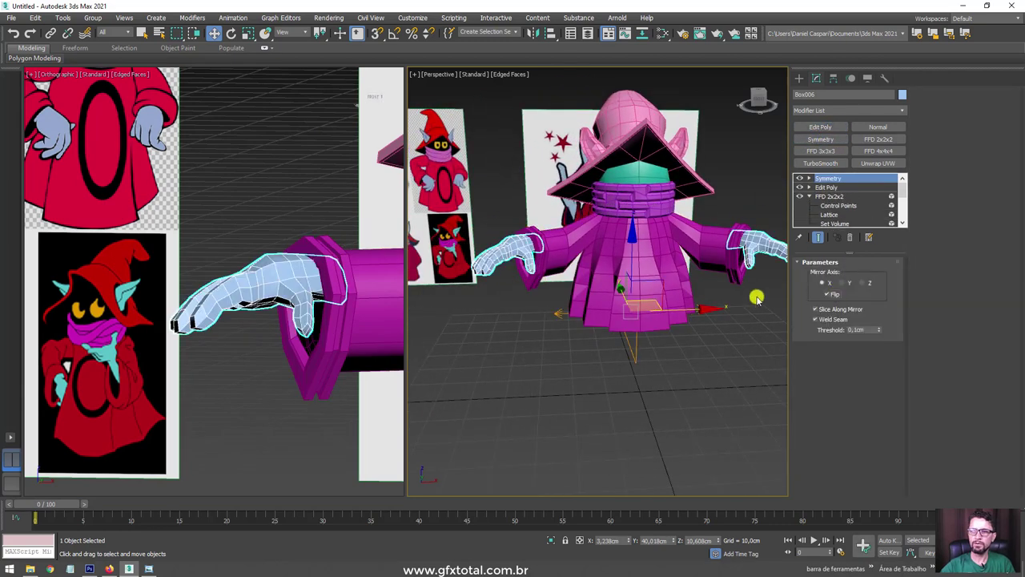
{"action": "mouse_move", "coordinate": [755, 296]}
{"action": "middle_mouse_down", "text": "alt"}
{"action": "mouse_move", "coordinate": [732, 307]}
{"action": "mouse_move", "coordinate": [614, 286]}
{"action": "mouse_move", "coordinate": [613, 305]}
{"action": "mouse_move", "coordinate": [668, 293]}
{"action": "mouse_move", "coordinate": [693, 305]}
{"action": "mouse_move", "coordinate": [694, 327]}
{"action": "middle_mouse_up", "text": "alt"}
Step: Select all six character parts, apply TurboSmooth at 1 iteration, and hide the edged faces
{"action": "left_click", "coordinate": [608, 298]}
{"action": "double_click", "coordinate": [550, 126]}
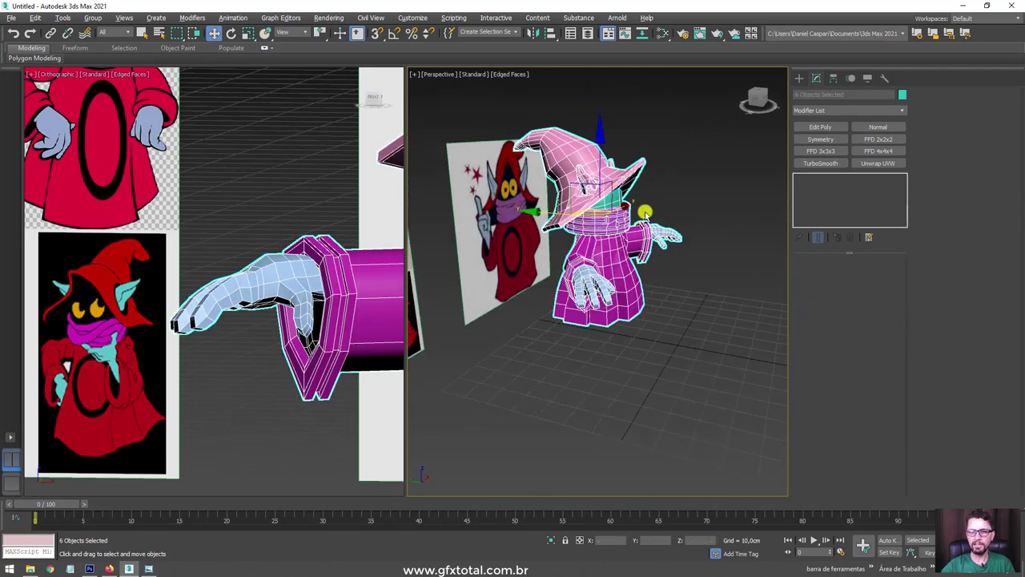
{"action": "middle_click_drag", "start_coordinate": [551, 125], "coordinate": [806, 150], "text": "alt"}
{"action": "left_click", "coordinate": [819, 163]}
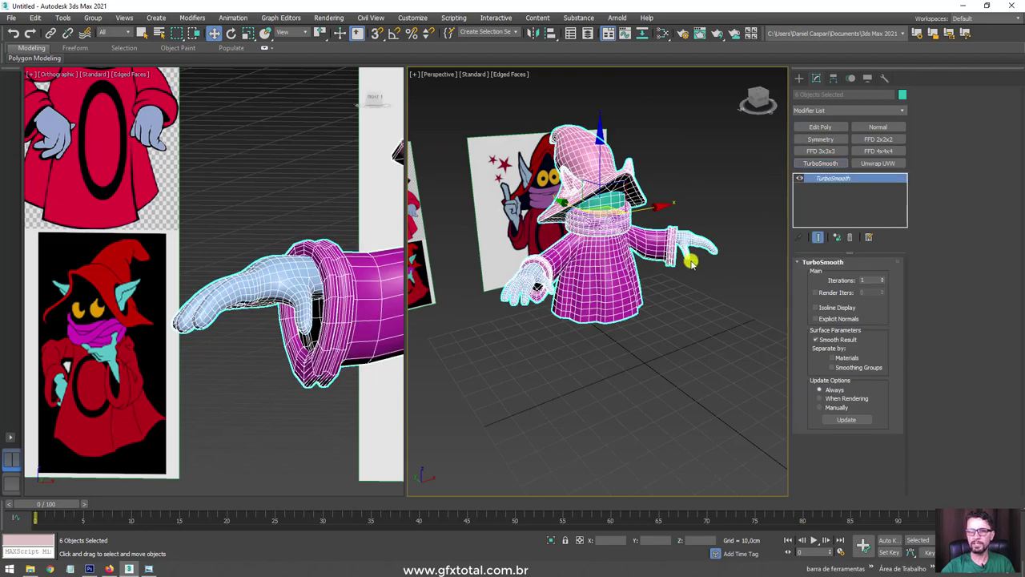
{"action": "mouse_move", "coordinate": [695, 256]}
{"action": "middle_mouse_down", "text": "alt"}
{"action": "mouse_move", "coordinate": [656, 289]}
{"action": "mouse_move", "coordinate": [591, 259]}
{"action": "mouse_move", "coordinate": [626, 320]}
{"action": "mouse_move", "coordinate": [604, 395]}
{"action": "middle_mouse_up", "text": "alt"}
{"action": "key", "text": "F4"}
{"action": "scroll", "coordinate": [617, 287], "scroll_direction": "up", "scroll_amount": 5}
{"action": "scroll", "coordinate": [590, 259], "scroll_direction": "down", "scroll_amount": 3}
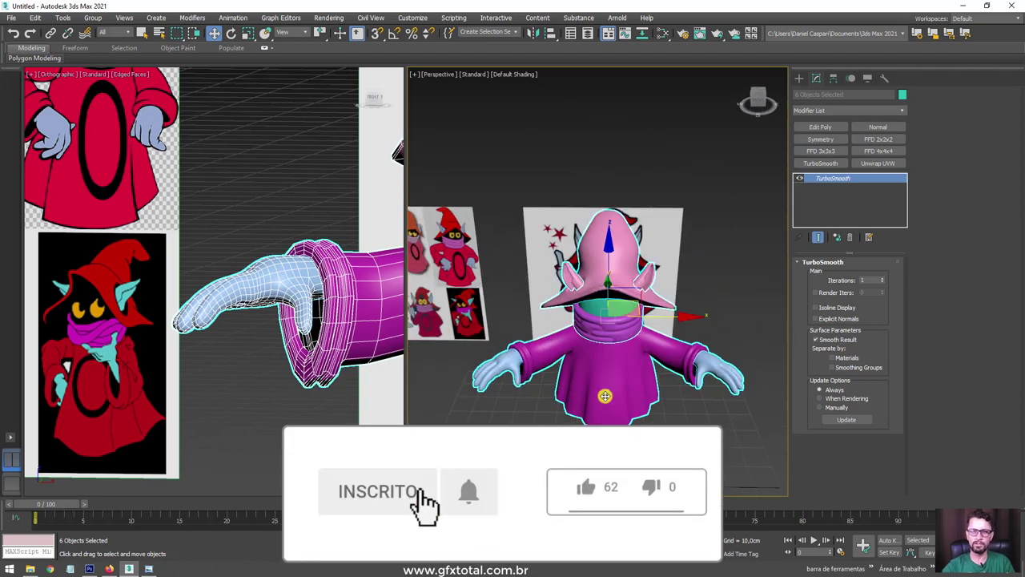